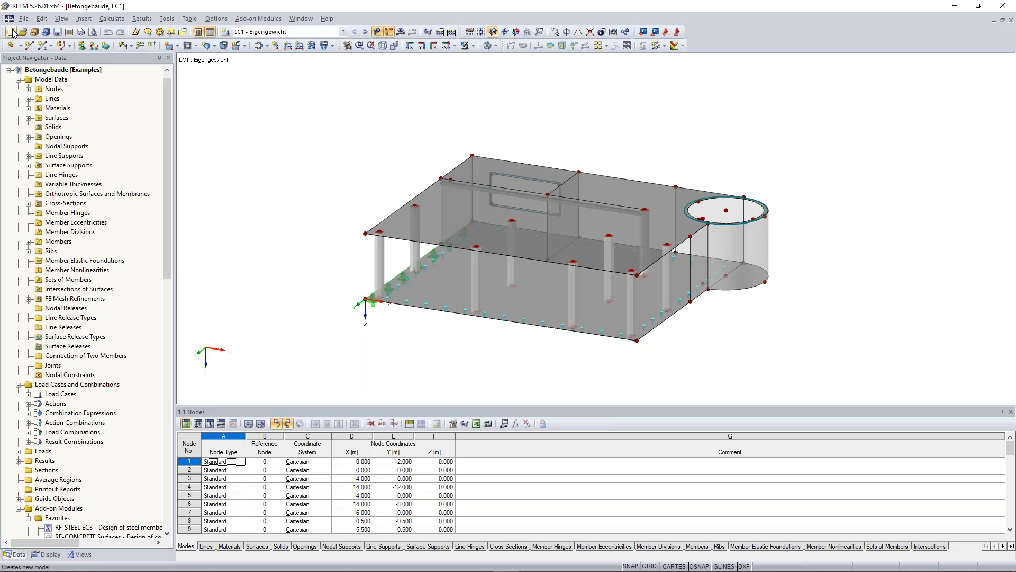
- Start a new model named "Timber Truss Girder" and assign it to the Downloads project
click(11, 32)
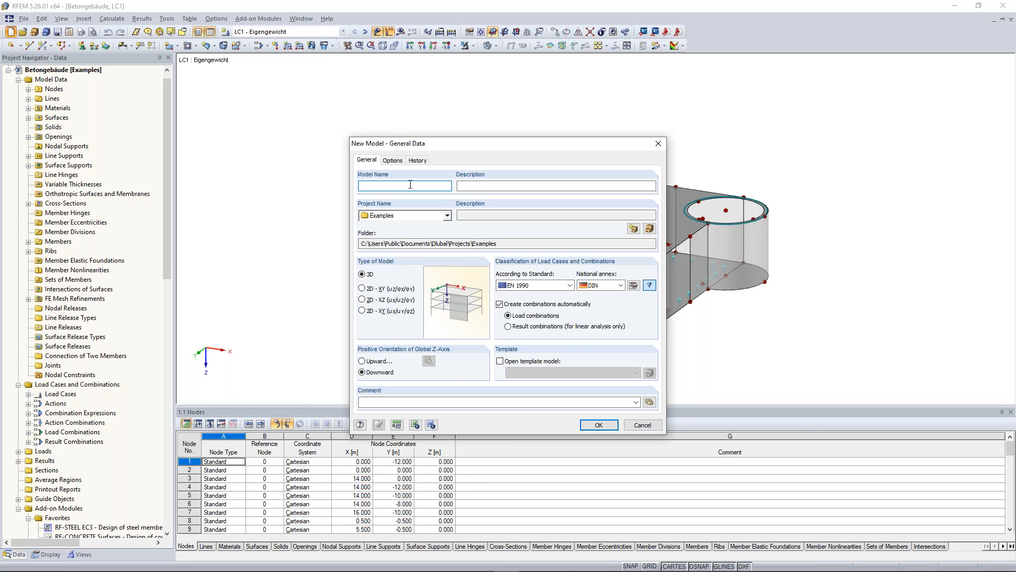
text(Timber Truss Girder)
click(447, 216)
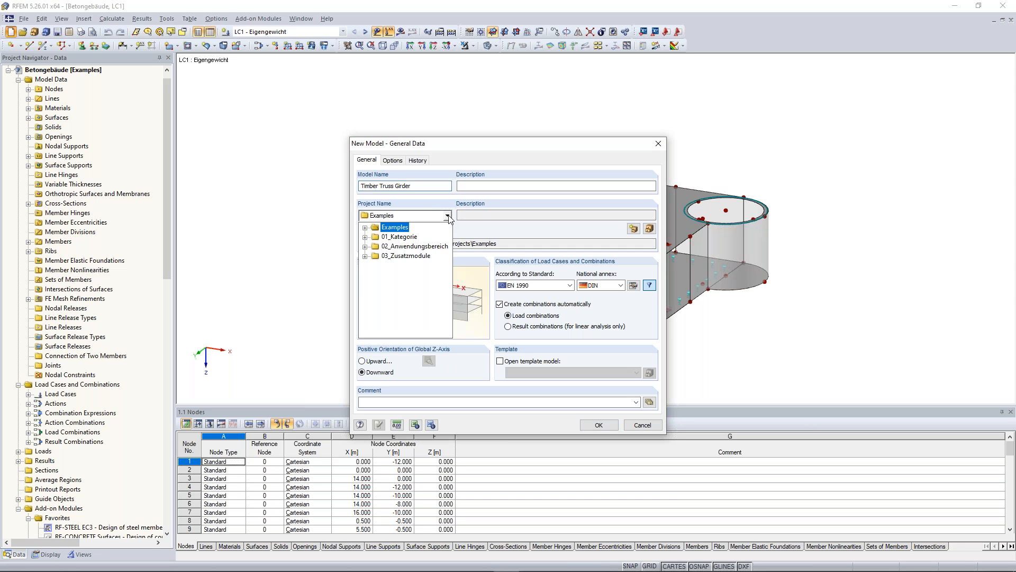
click(365, 227)
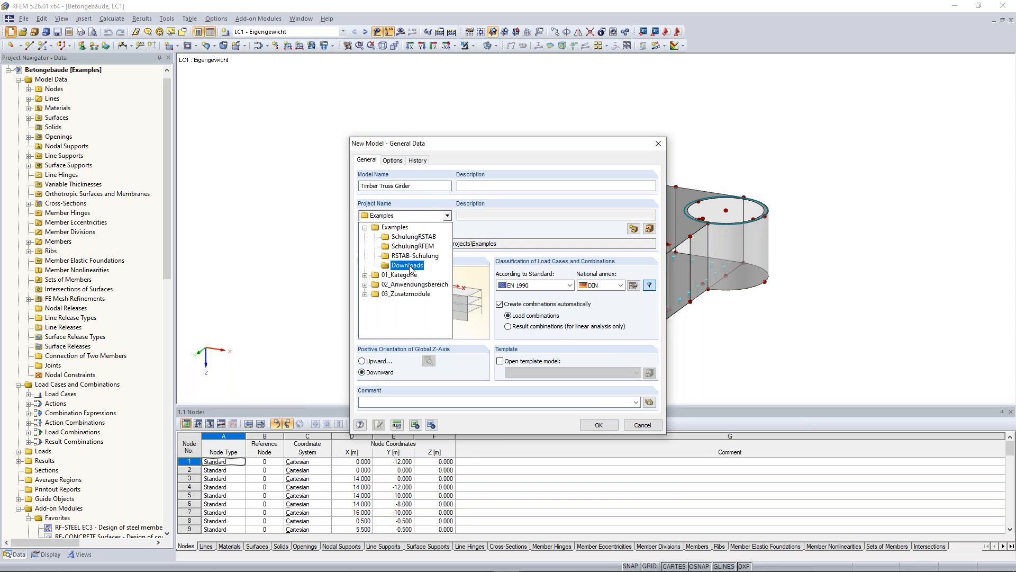
click(407, 265)
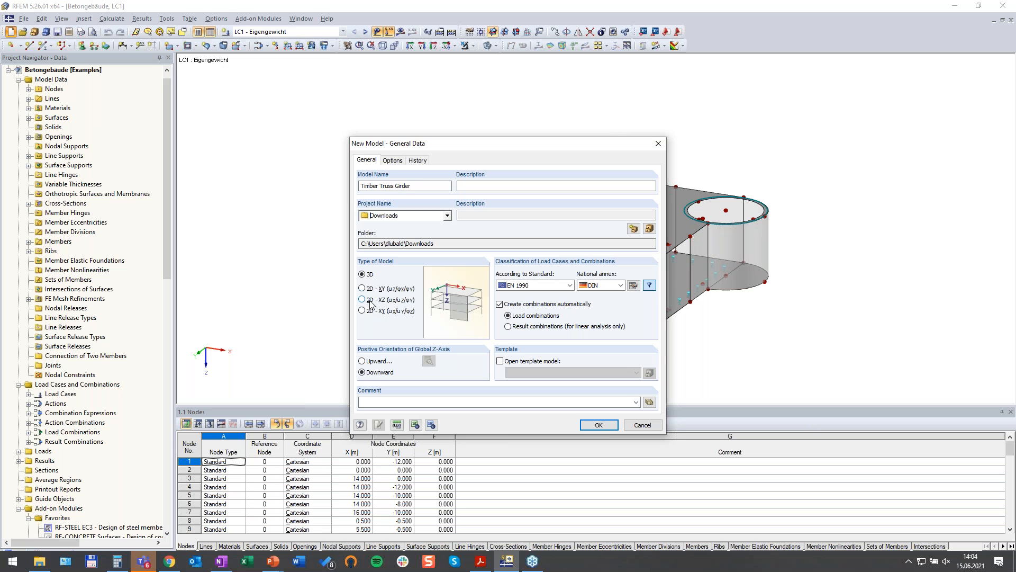
- Set the new model's type to 2D - XZ and the EN 1990 national annex to CEN
click(364, 301)
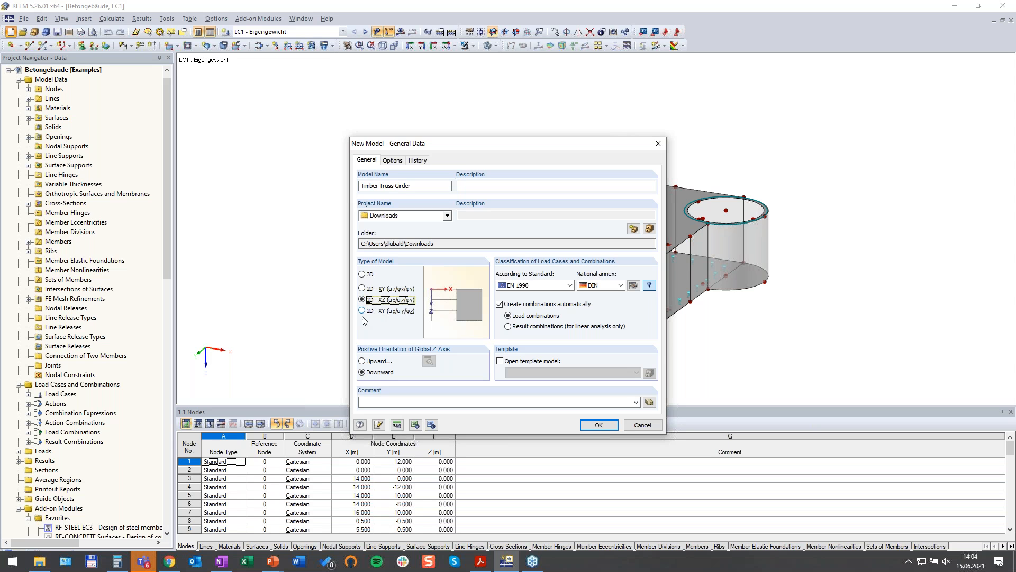
click(142, 563)
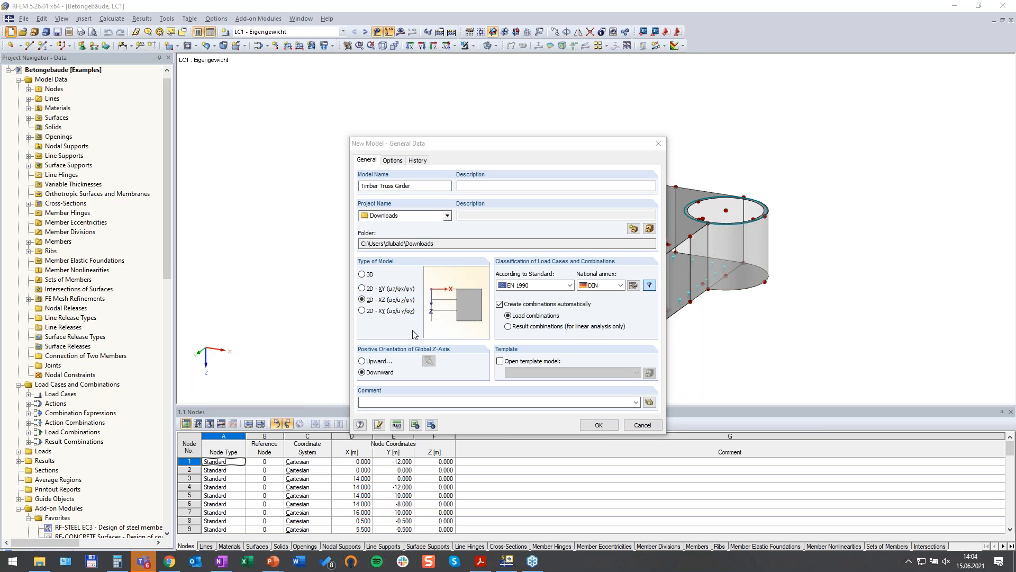
click(393, 303)
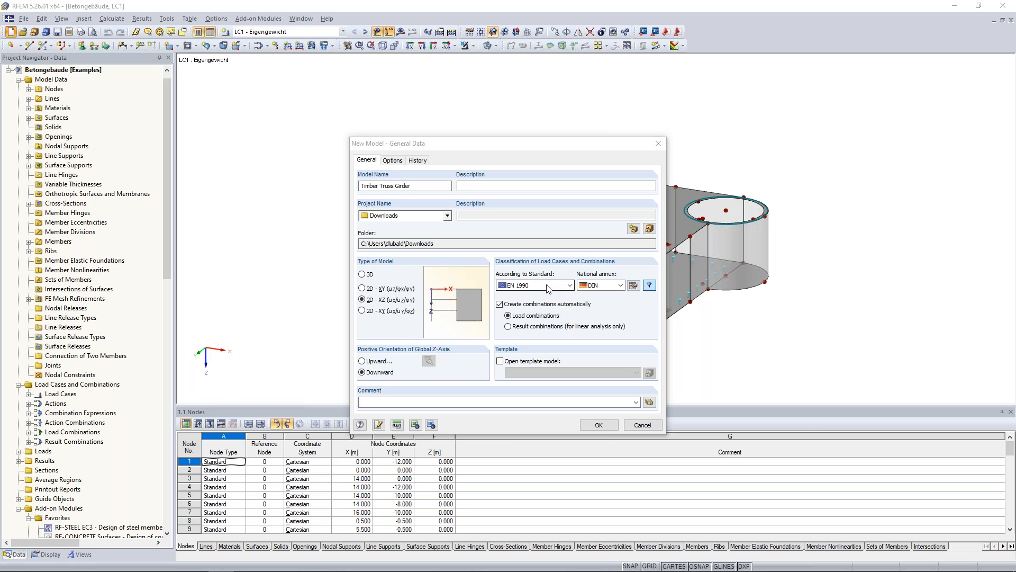
click(621, 285)
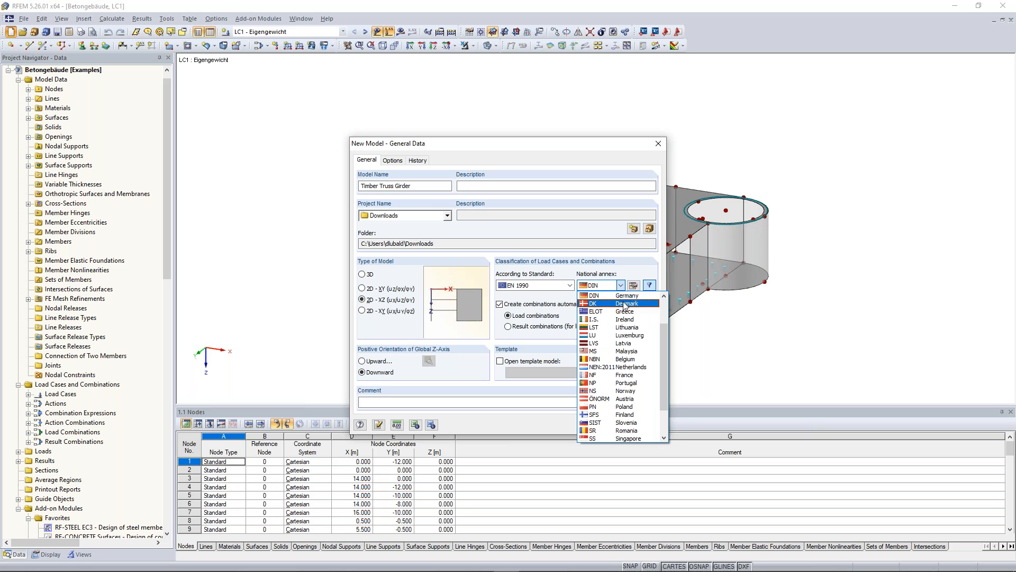
scroll(625, 305, up, 3)
click(623, 295)
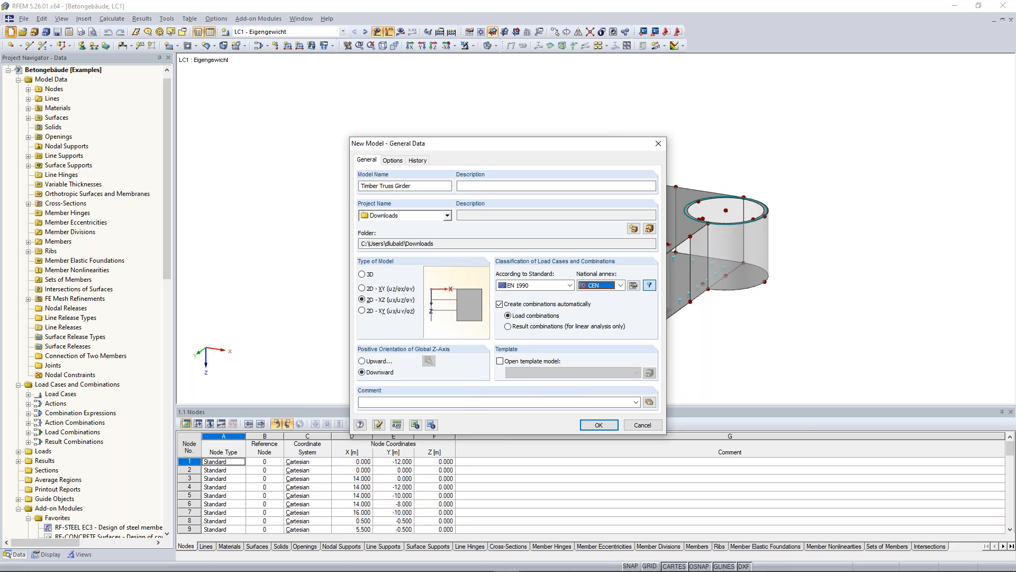
- Rename the model as "Timber Truss Girder 3" and create it
key(Return)
click(525, 307)
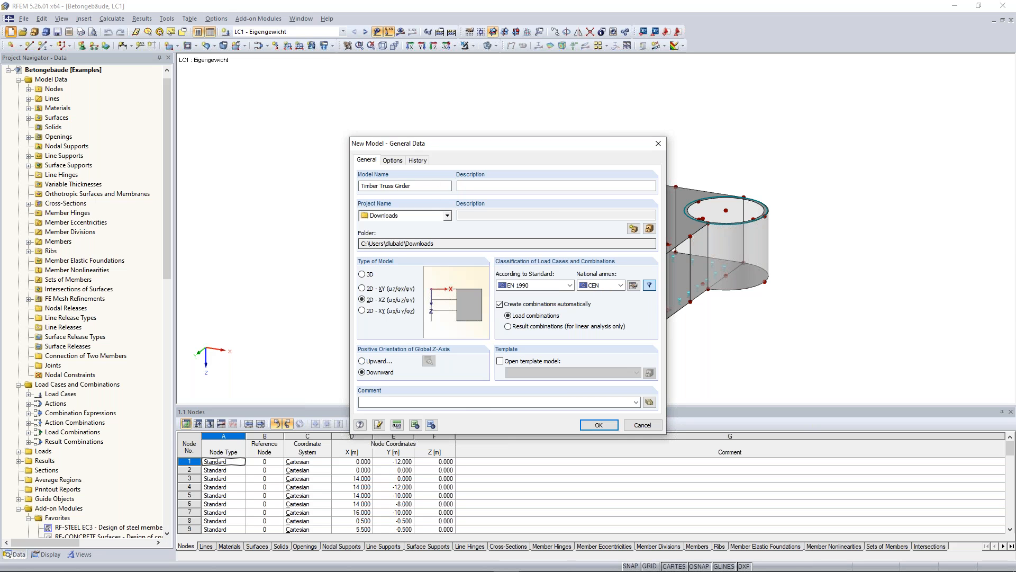
text(2)
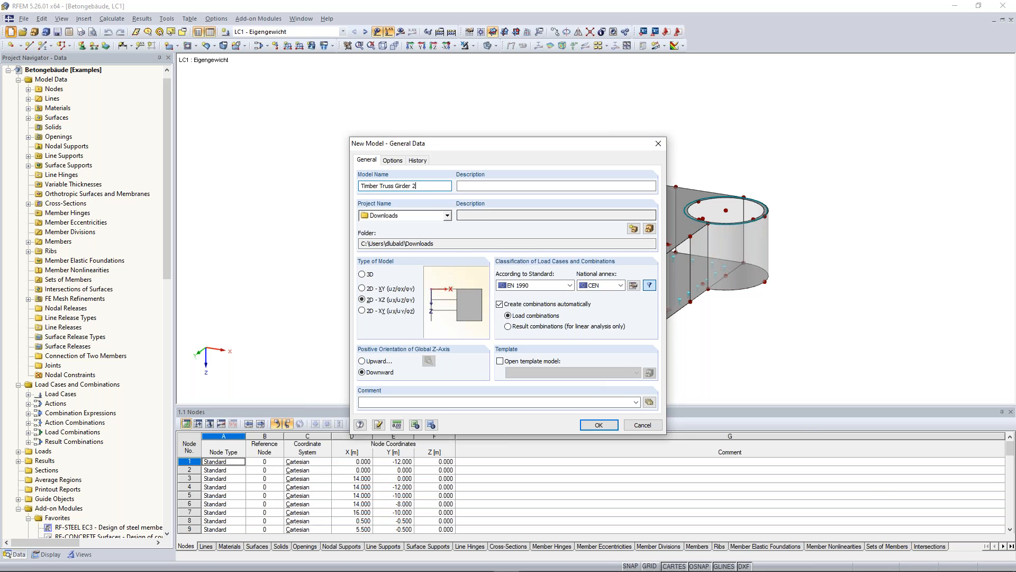
click(599, 425)
click(526, 307)
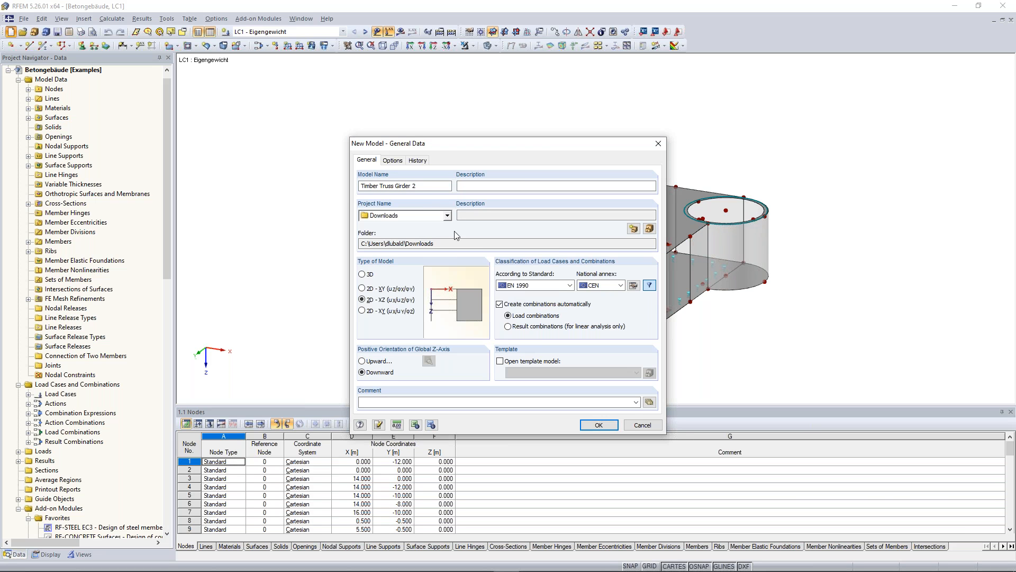
double_click(424, 185)
key(Escape)
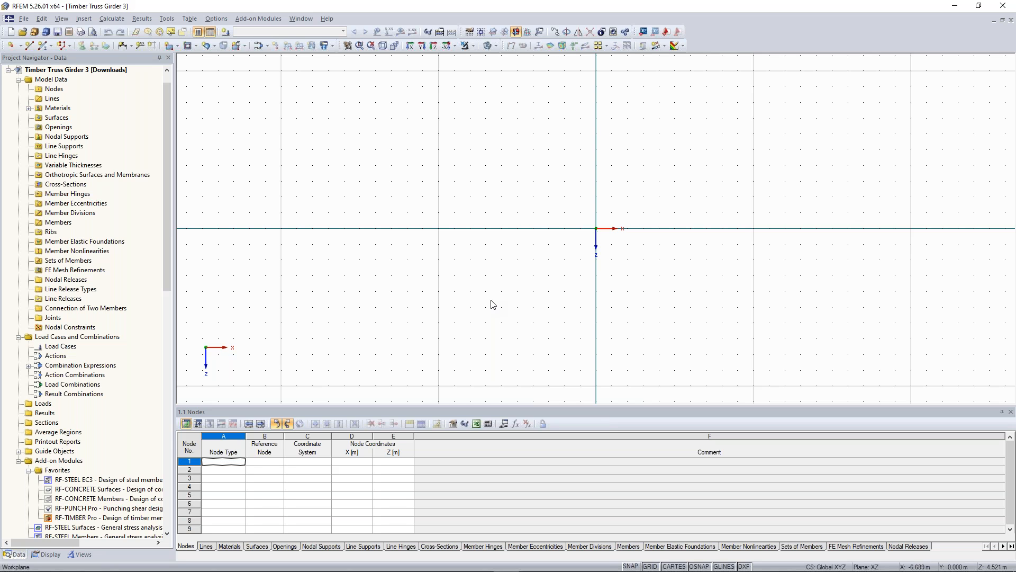
- Start generating a 2D truss from members with 10 bays and a total length of 60 m
middle_drag(687, 256, 554, 258)
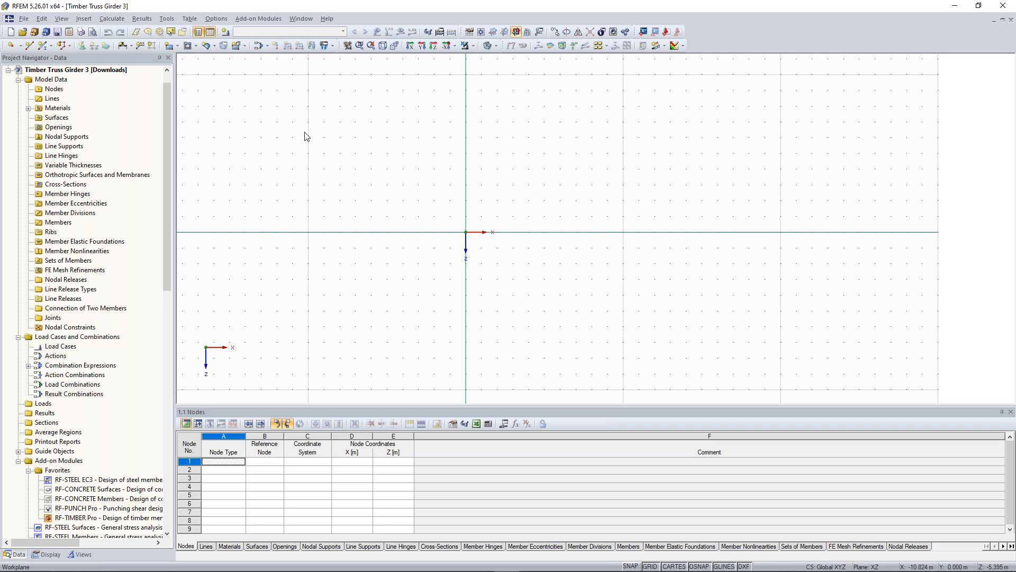
click(167, 19)
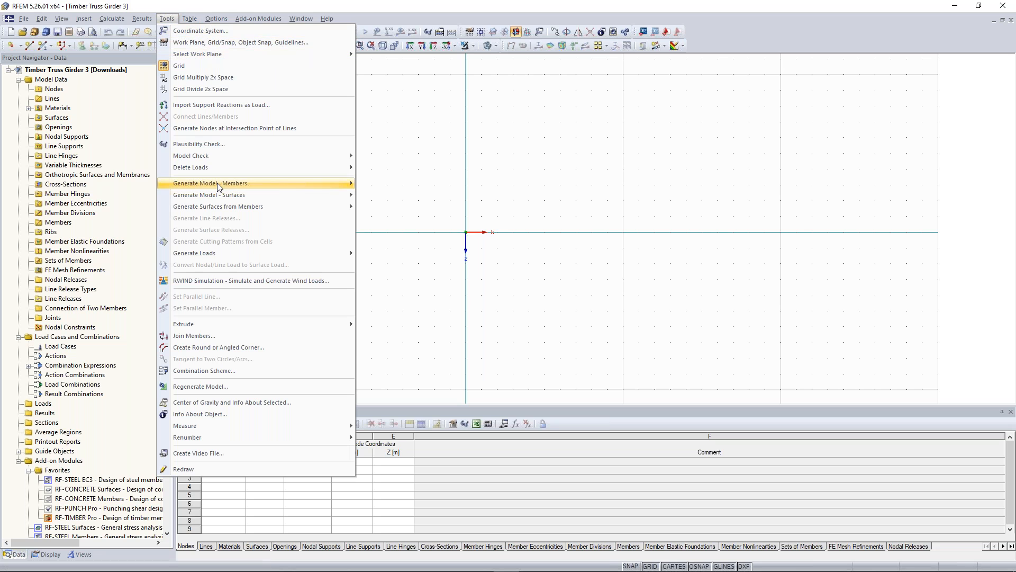
mouse_move(219, 185)
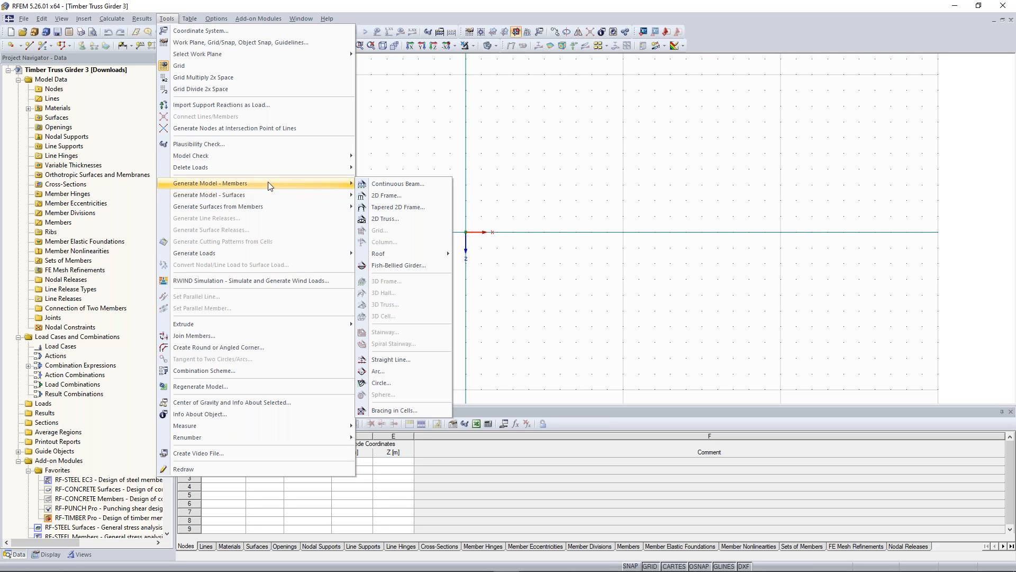
click(395, 218)
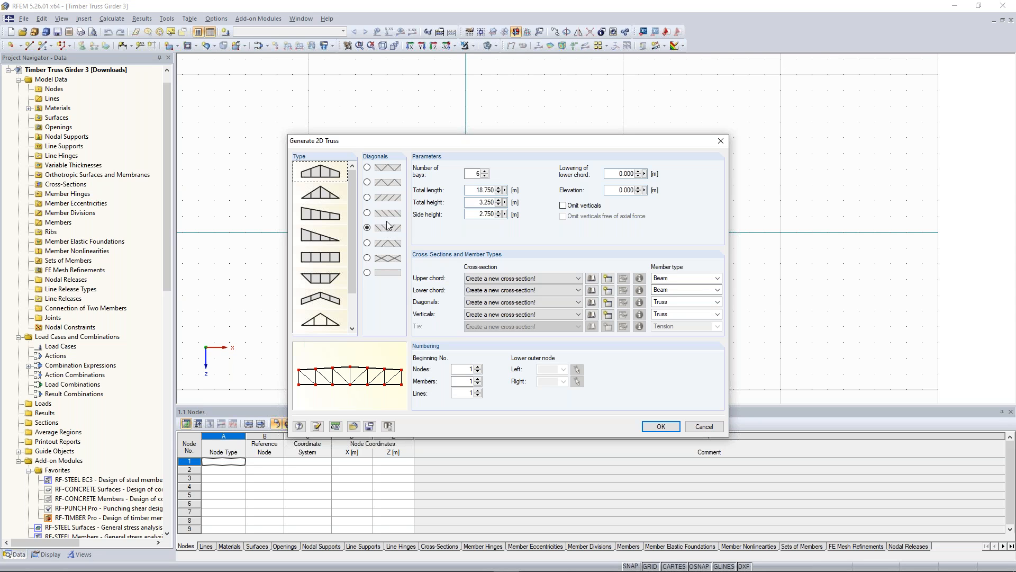
double_click(477, 173)
click(485, 191)
drag(473, 192, 499, 194)
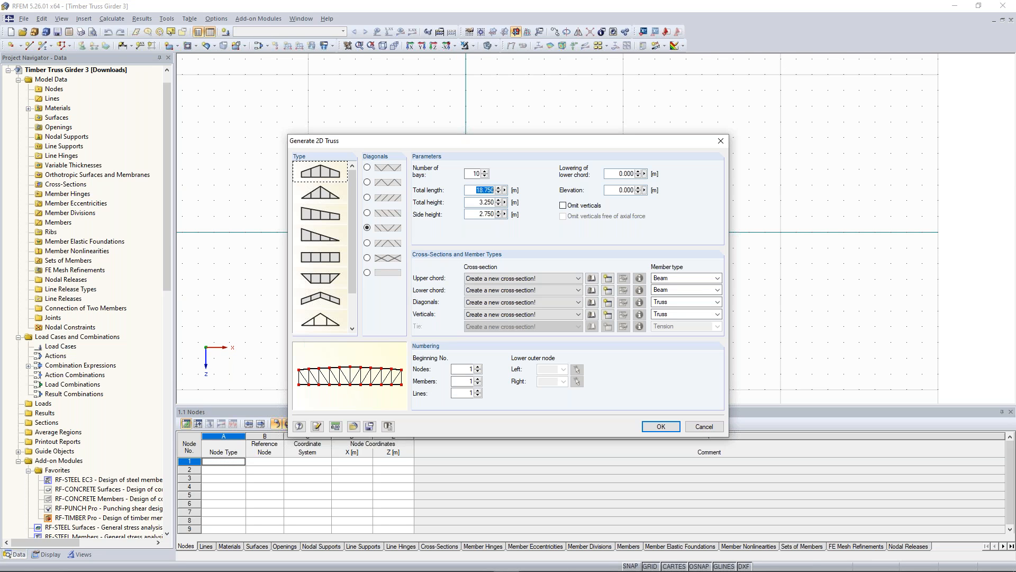
text(60)
- Set the truss's total height to 5.753 m and its side height to 2.6 m
key(Tab)
text(5.)
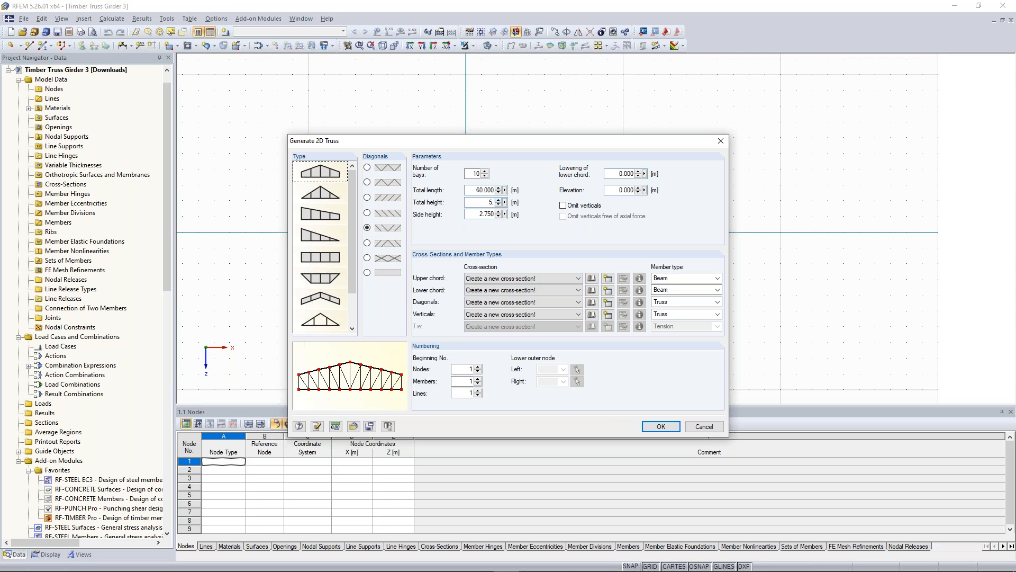
text(753)
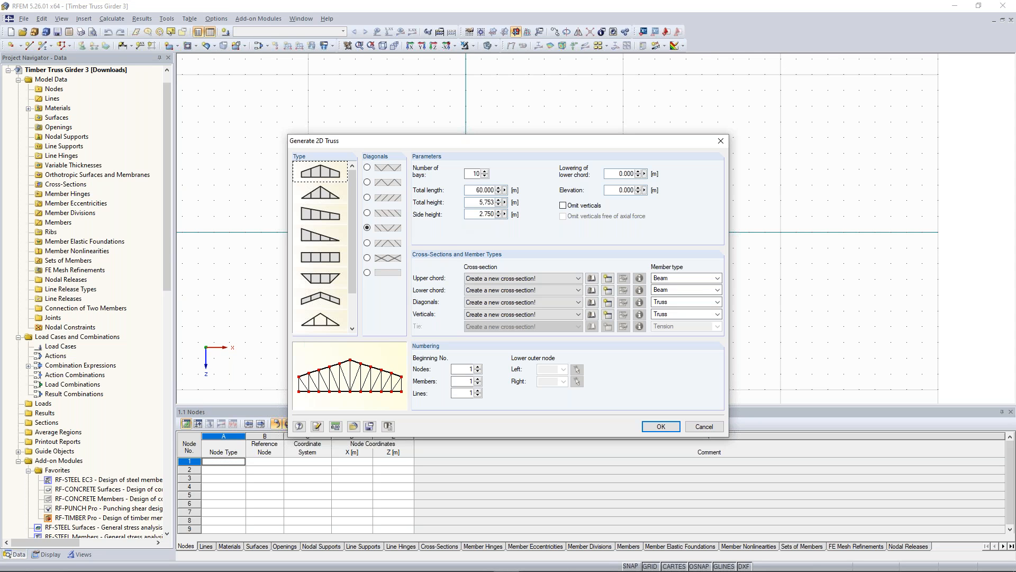
key(Tab)
text(2.6)
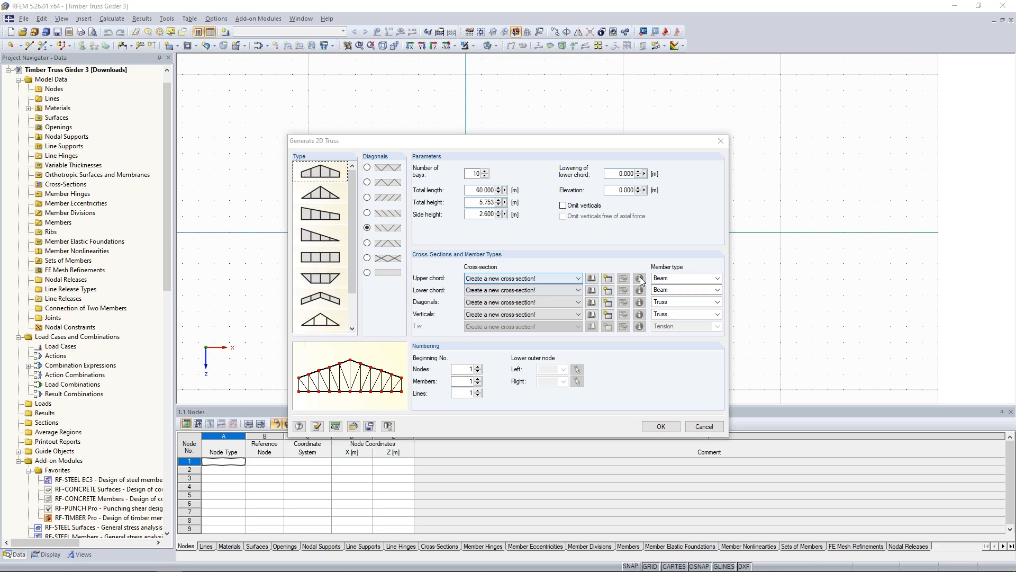
- Create a new rectangular timber cross-section for the upper chord, 220 mm wide and 520 mm high
click(608, 279)
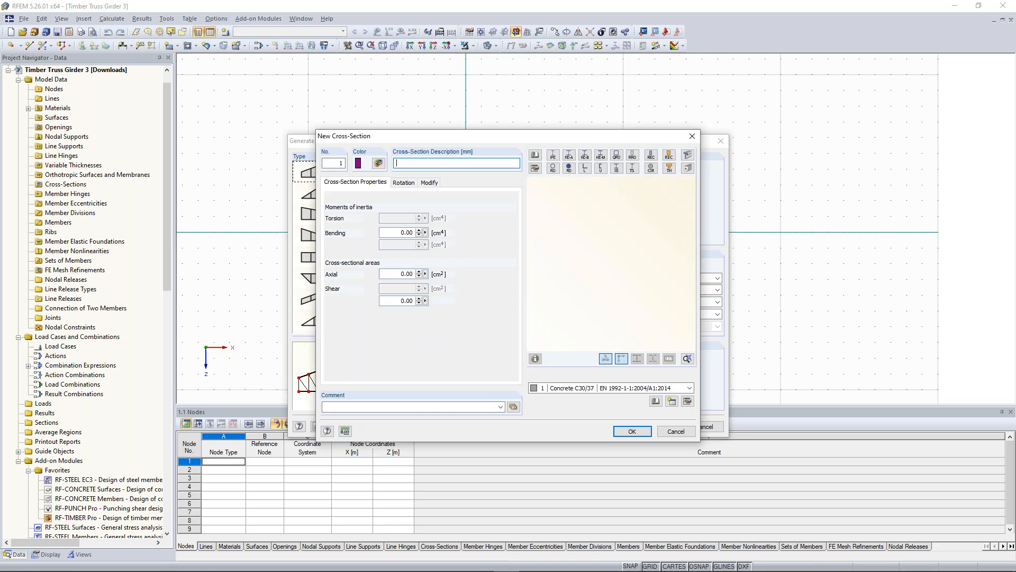
click(670, 156)
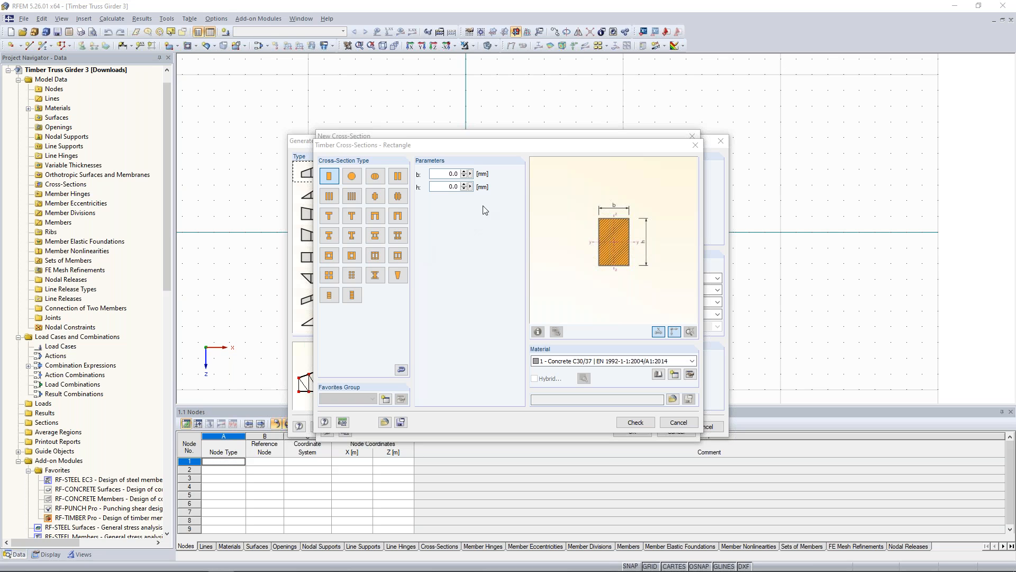
click(455, 174)
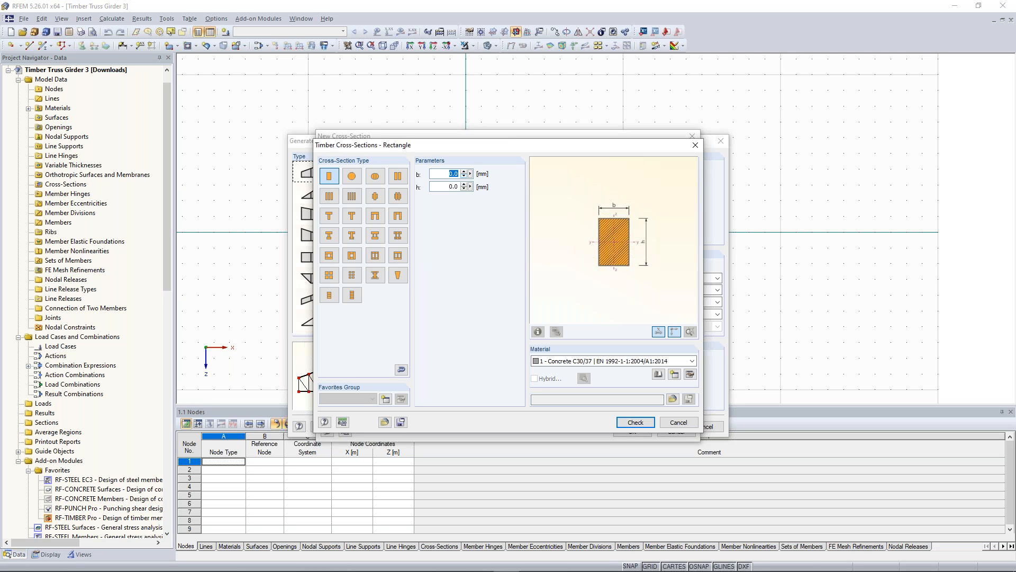
text(2)
click(448, 186)
text(520)
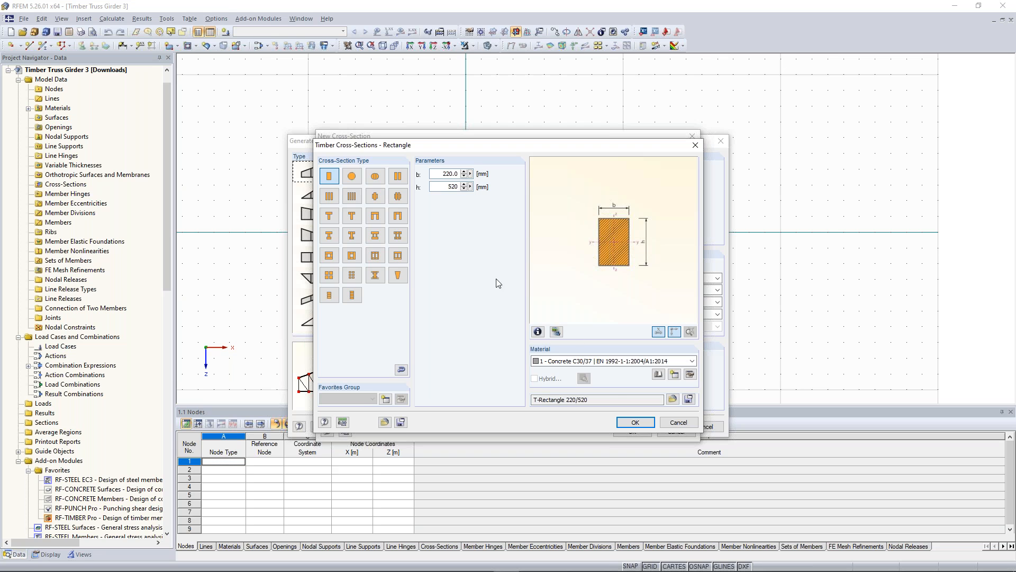
- Start a new material for the rectangular timber section and open the material library to import it
click(620, 362)
click(620, 366)
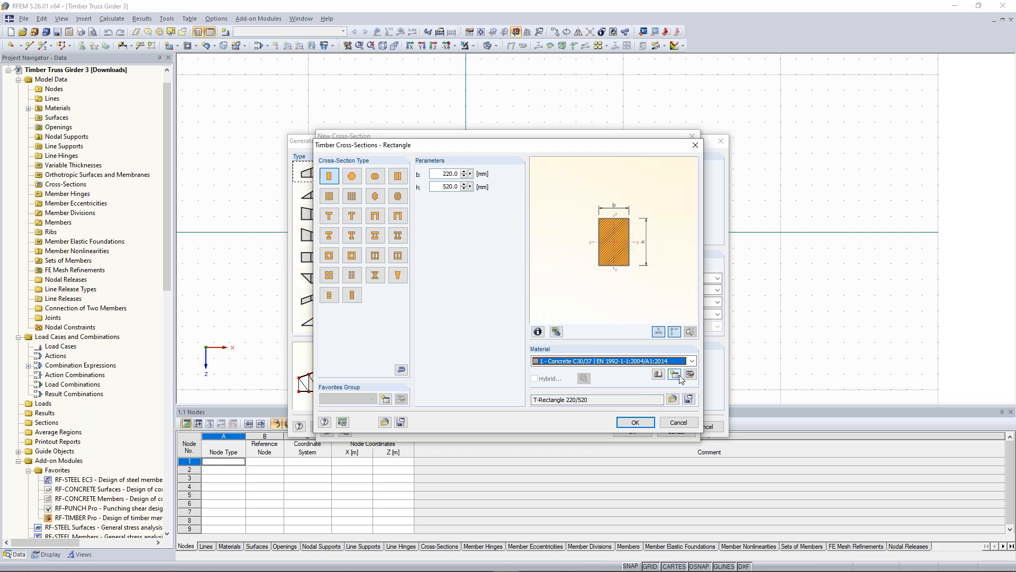
click(681, 377)
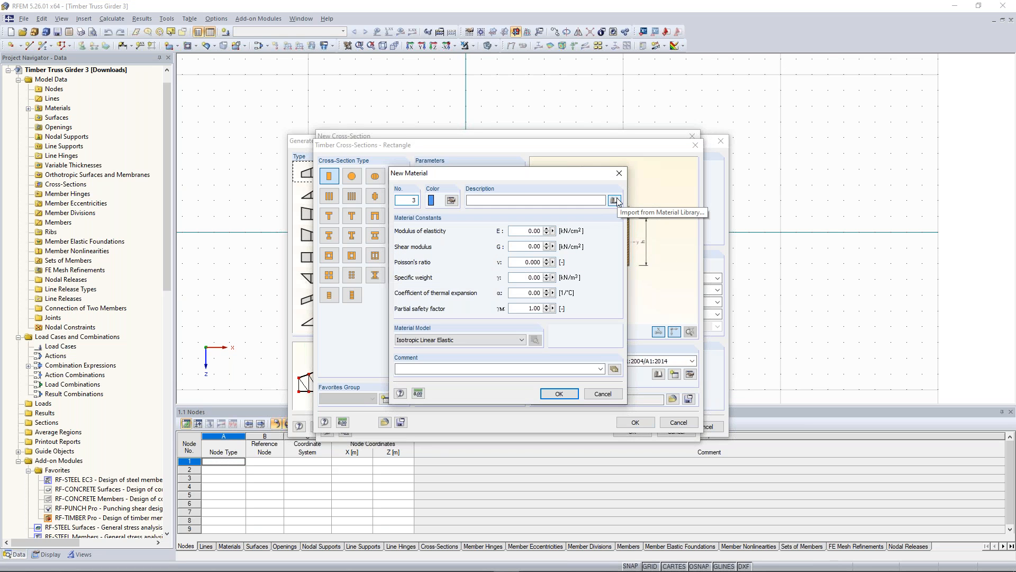
click(615, 200)
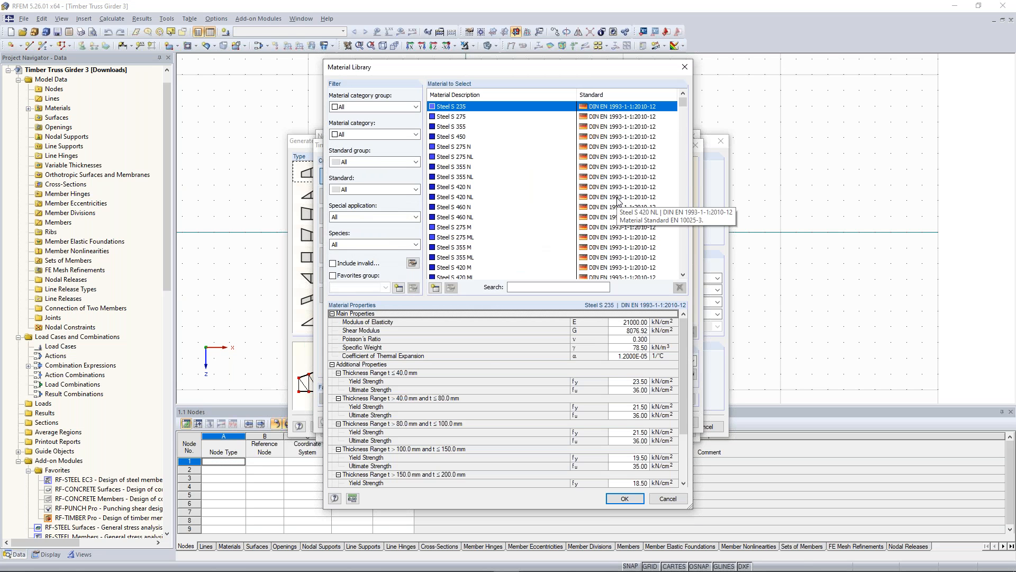
- Filter the material library to the Timber category group, Glulam category and EN standard group
click(417, 107)
click(416, 149)
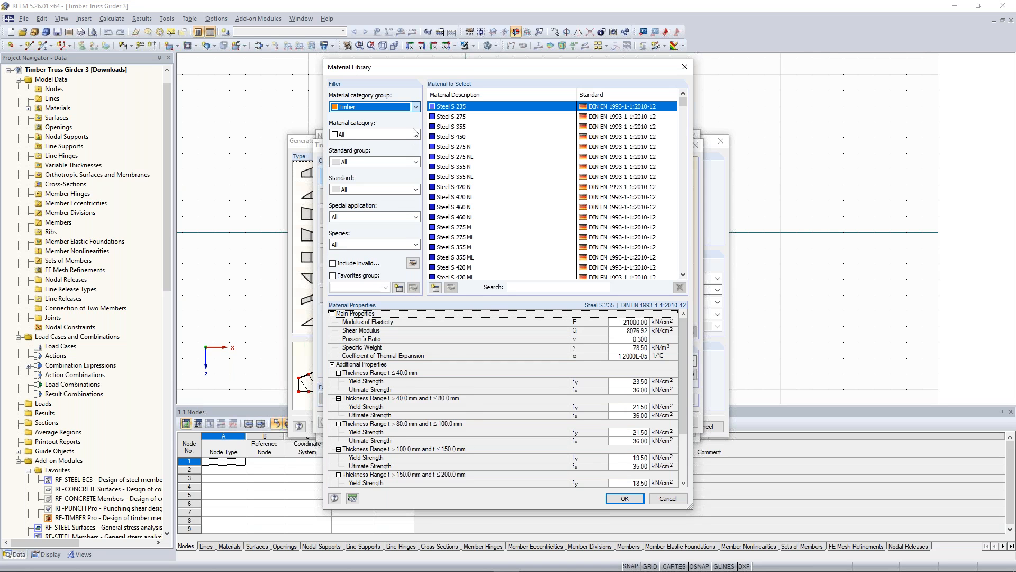
click(416, 134)
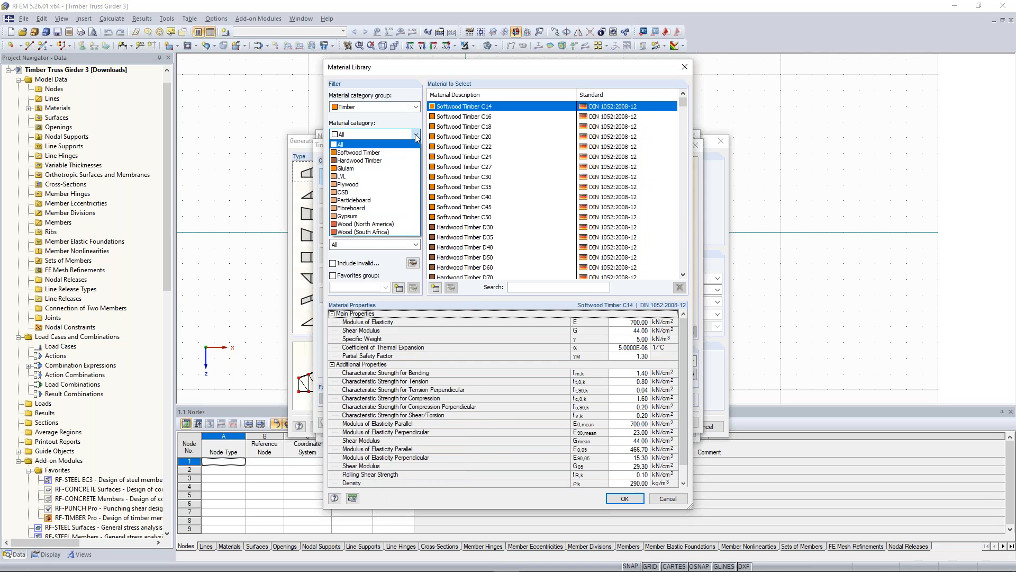
click(388, 169)
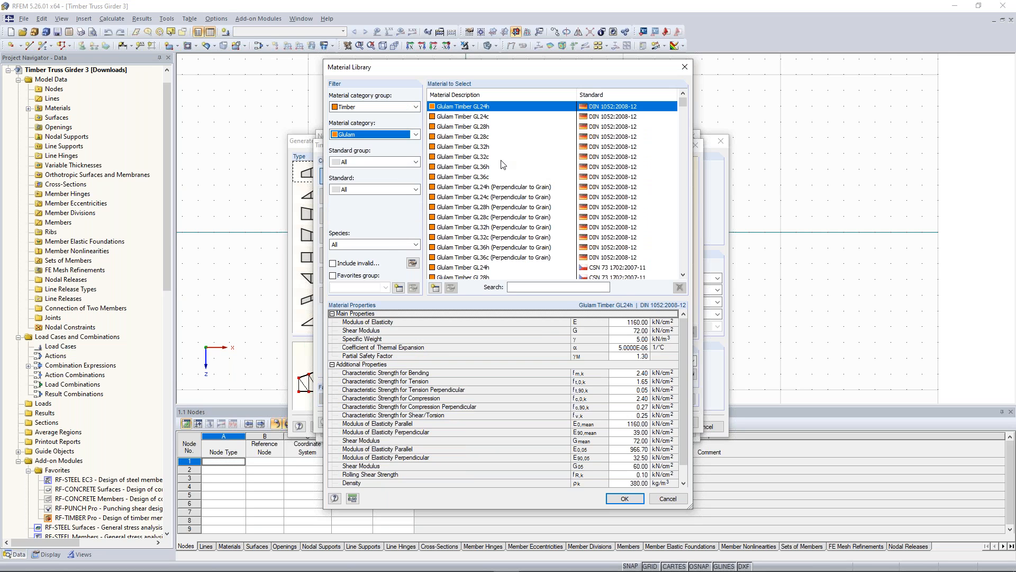
click(415, 162)
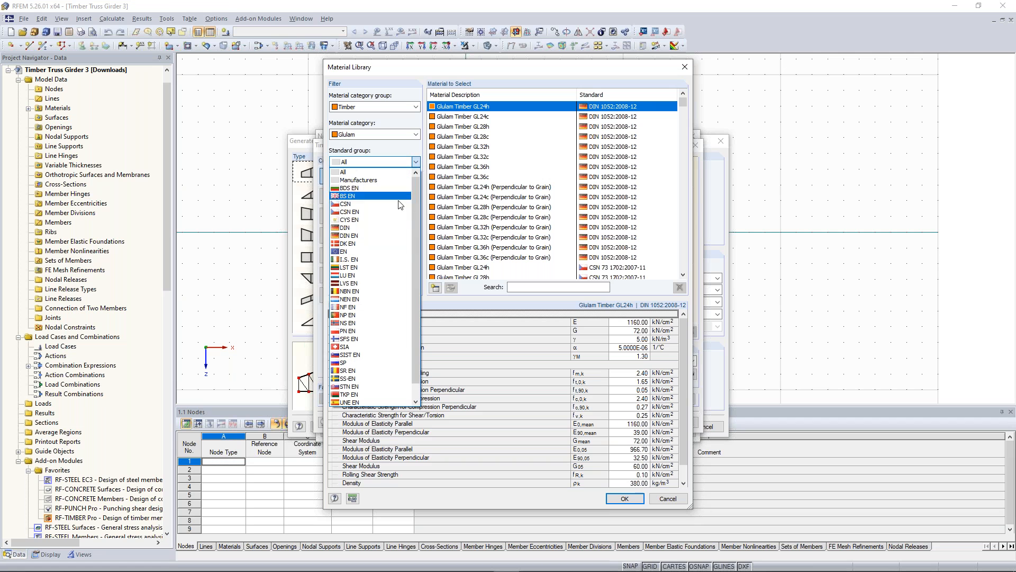
click(390, 252)
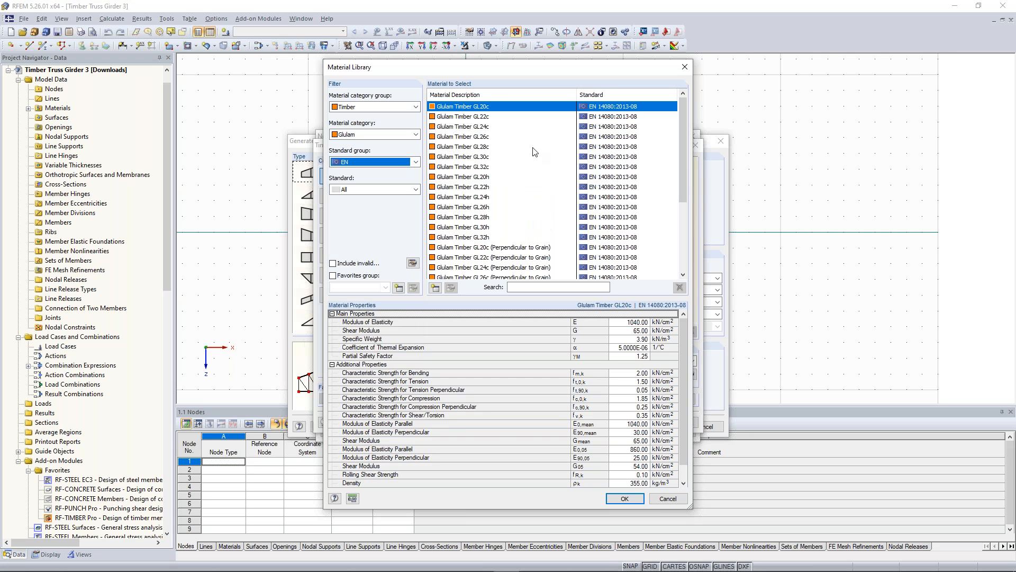
- Import Glulam Timber GL28h (EN 14080:2013-08) as the section's material and accept it despite the Poisson's ratio warning
click(477, 218)
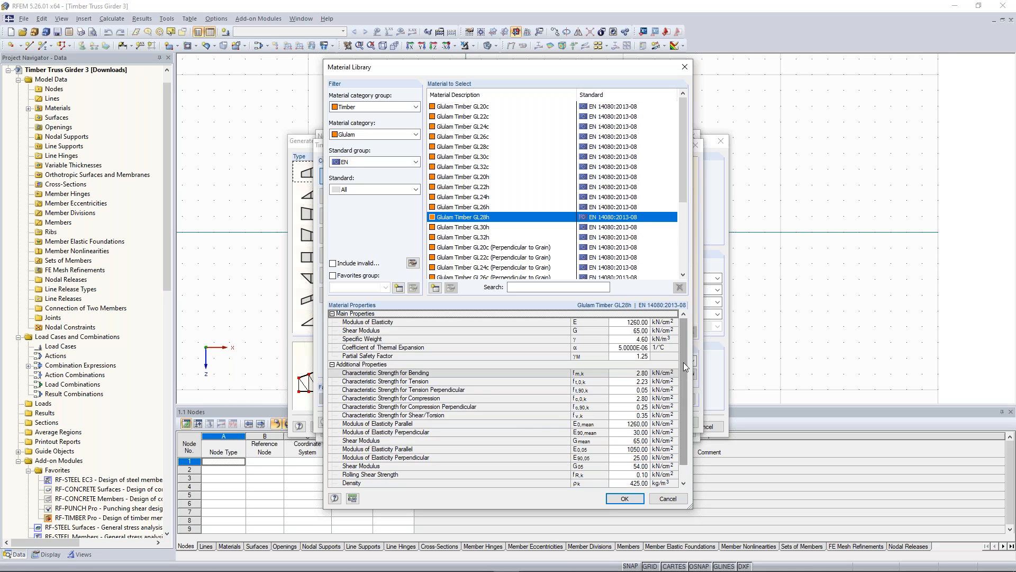
mouse_move(684, 362)
mouse_down()
mouse_move(685, 373)
mouse_move(681, 345)
mouse_up()
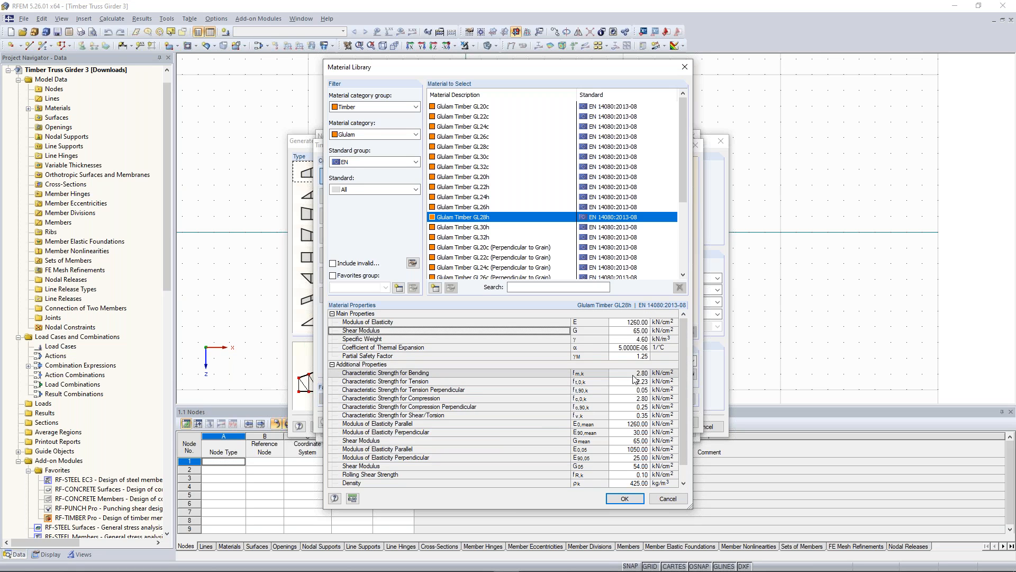
double_click(541, 217)
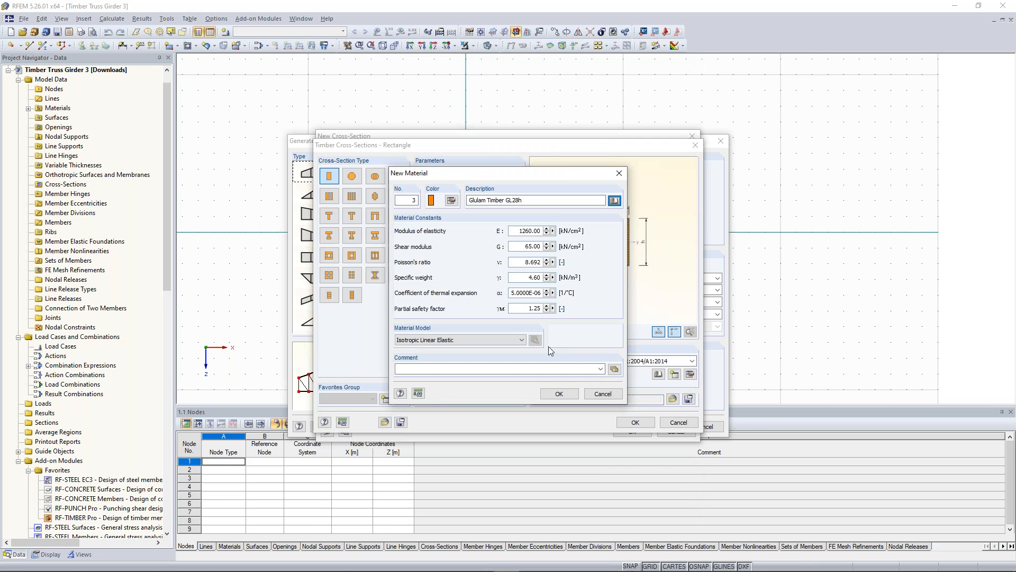
click(557, 394)
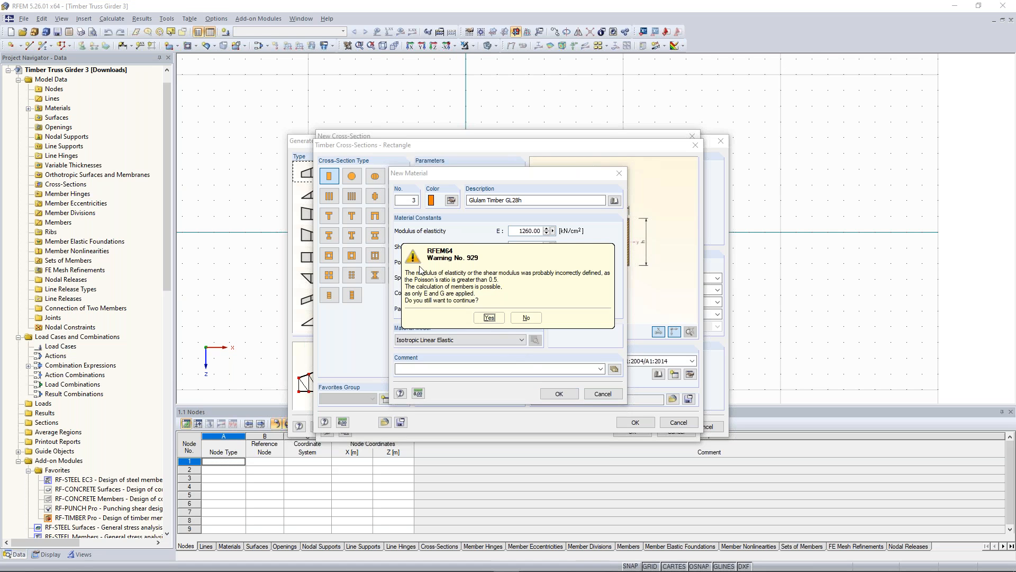
drag(461, 246, 668, 242)
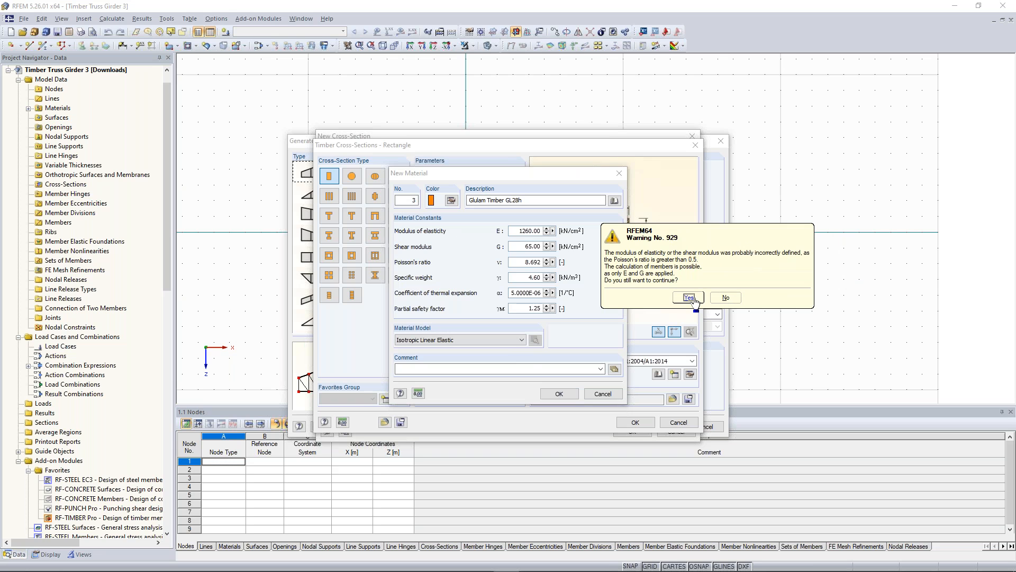
click(693, 298)
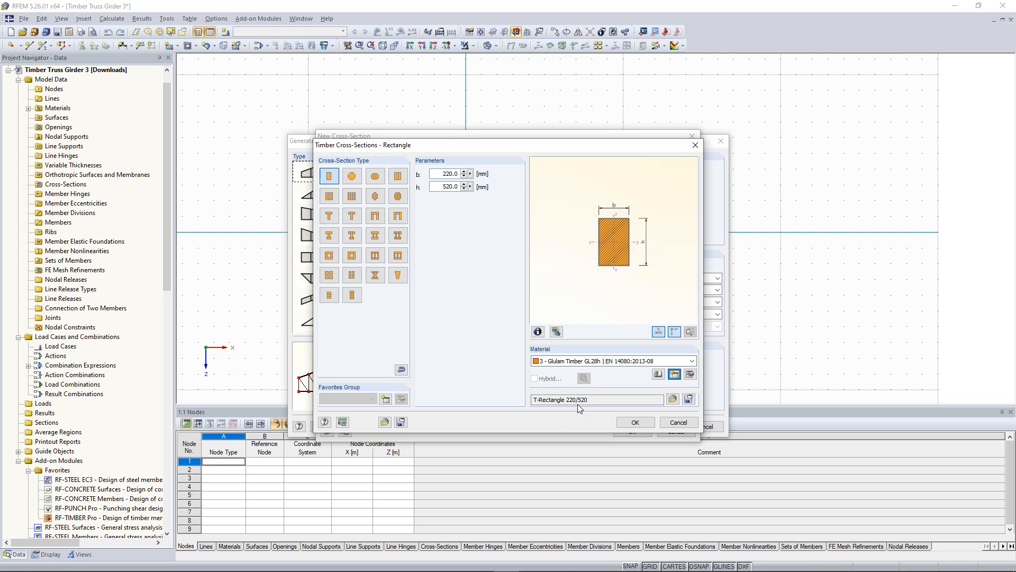
- Confirm the 220/520 rectangular section for the upper chord and copy its description, T-Rectangle 220/520, for reuse
click(635, 423)
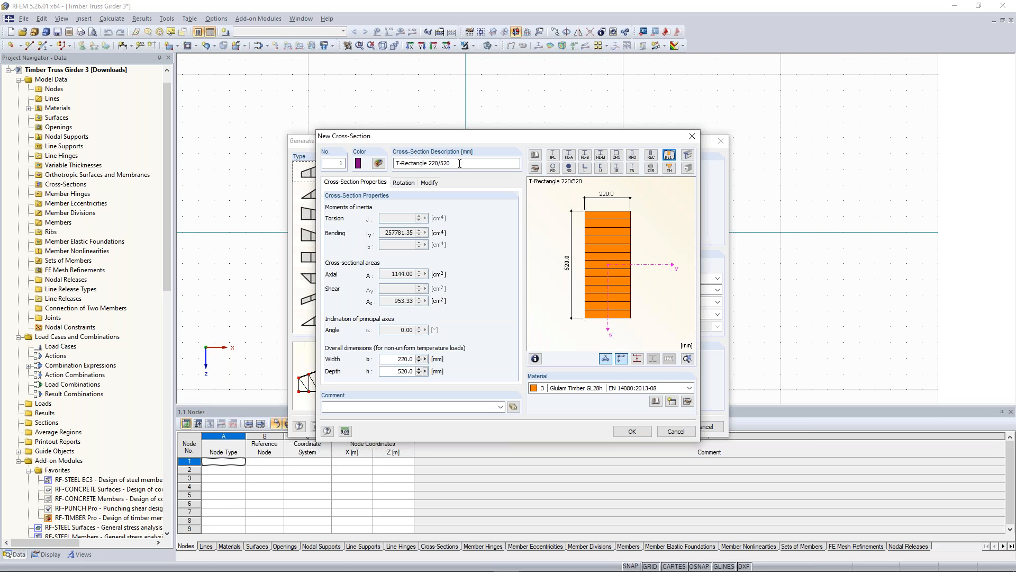
click(463, 164)
key(ctrl+c)
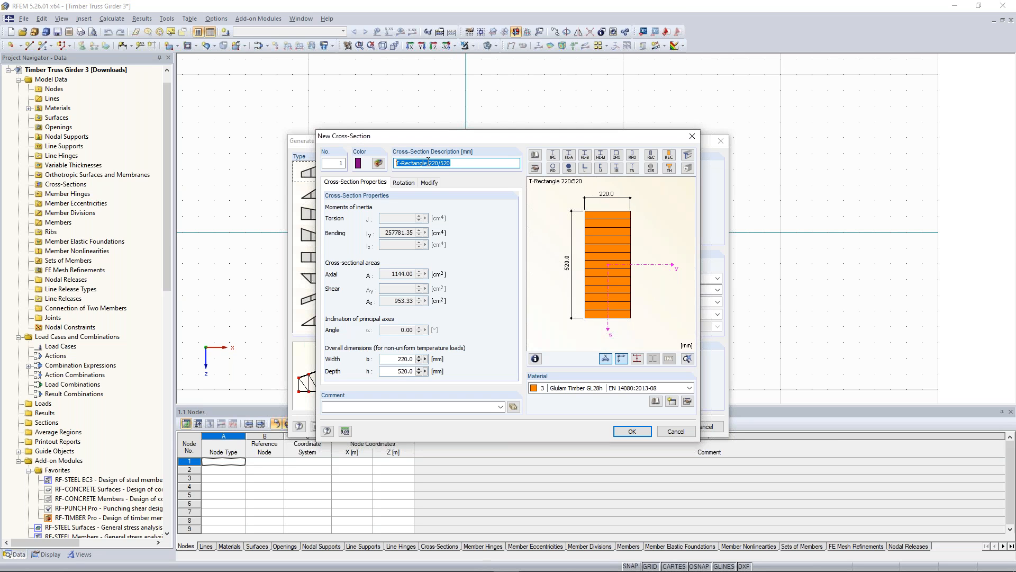
right_click(424, 162)
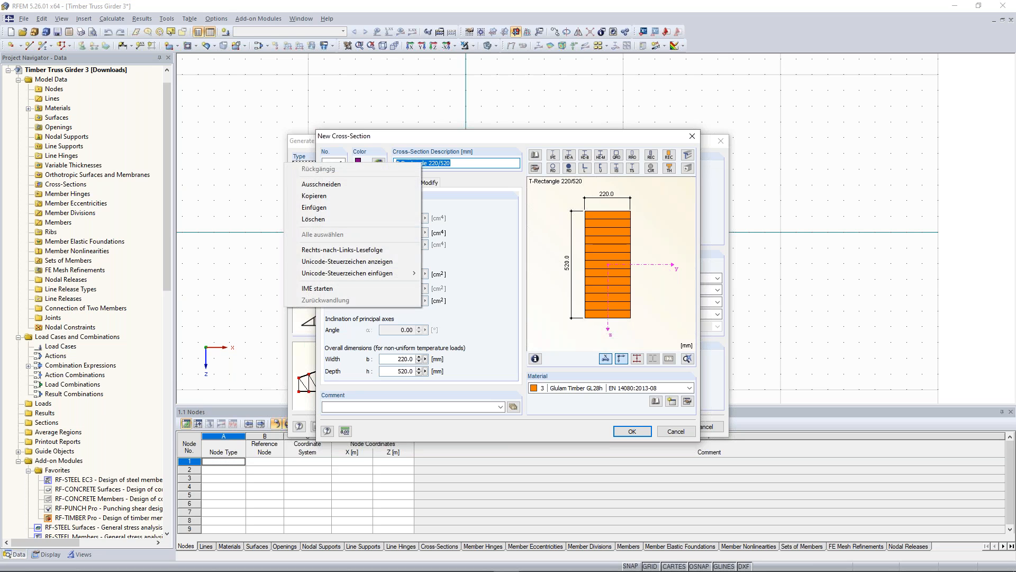
click(394, 194)
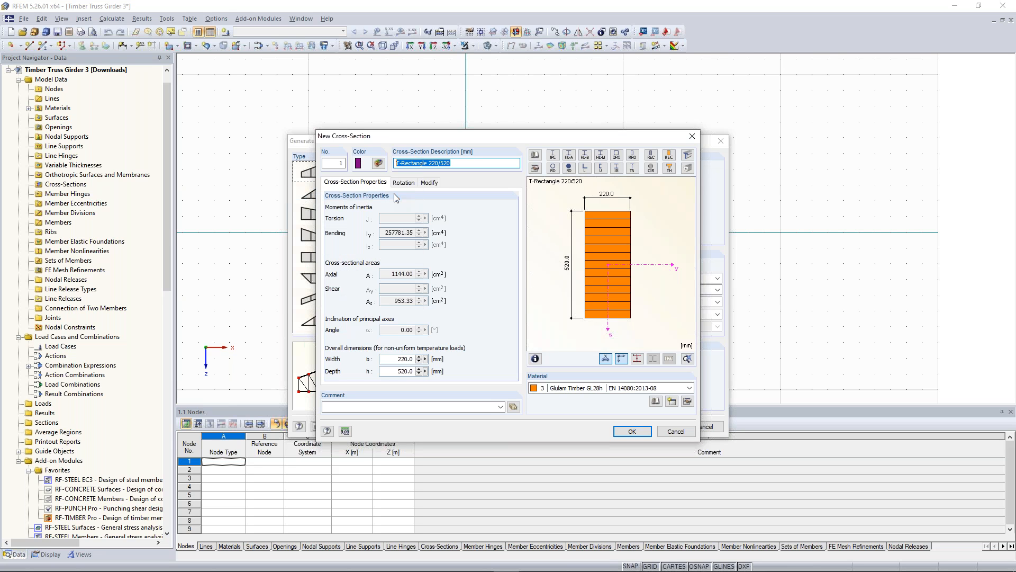
click(632, 431)
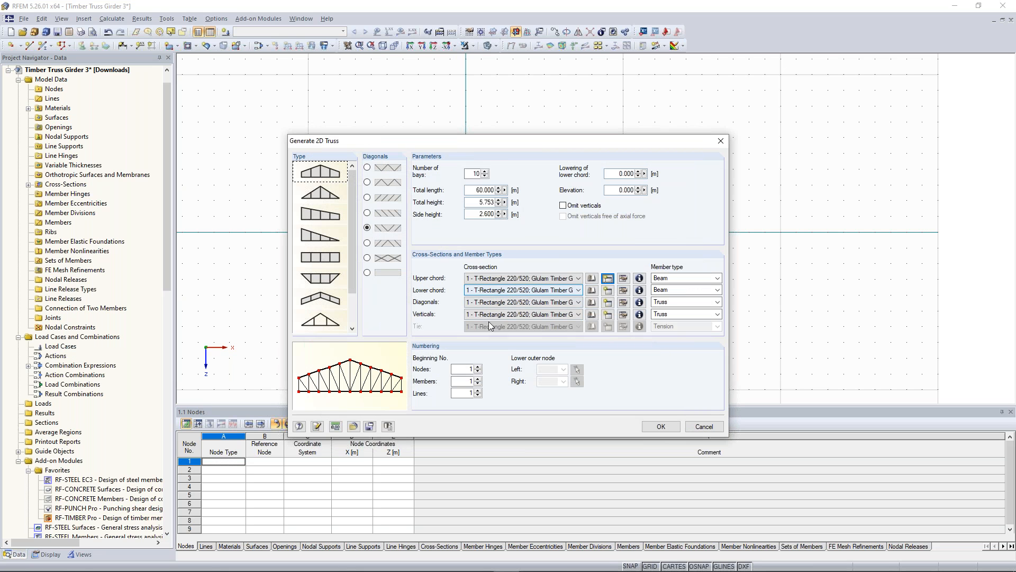
- Create a new lower chord cross-section from the copied description, changed to T-Rectangle 220/560, with Glulam Timber GL28h as its material
click(609, 292)
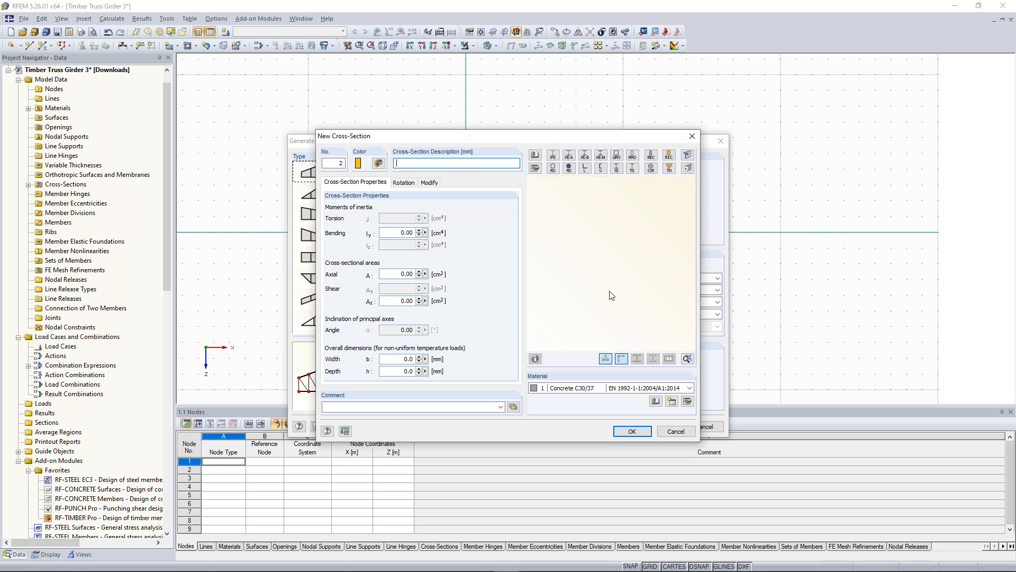
key(ctrl+v)
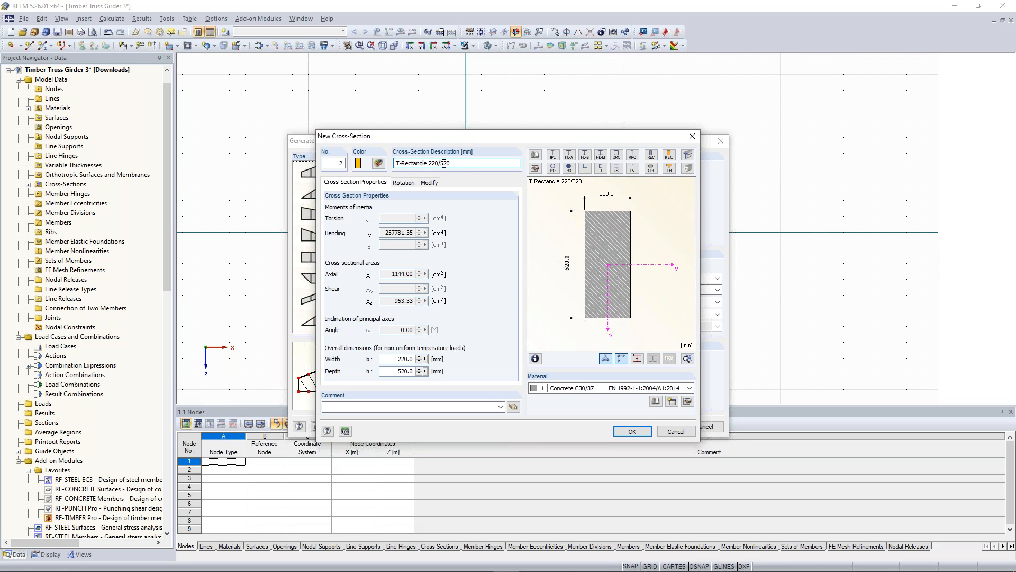
drag(444, 163, 447, 163)
text(6)
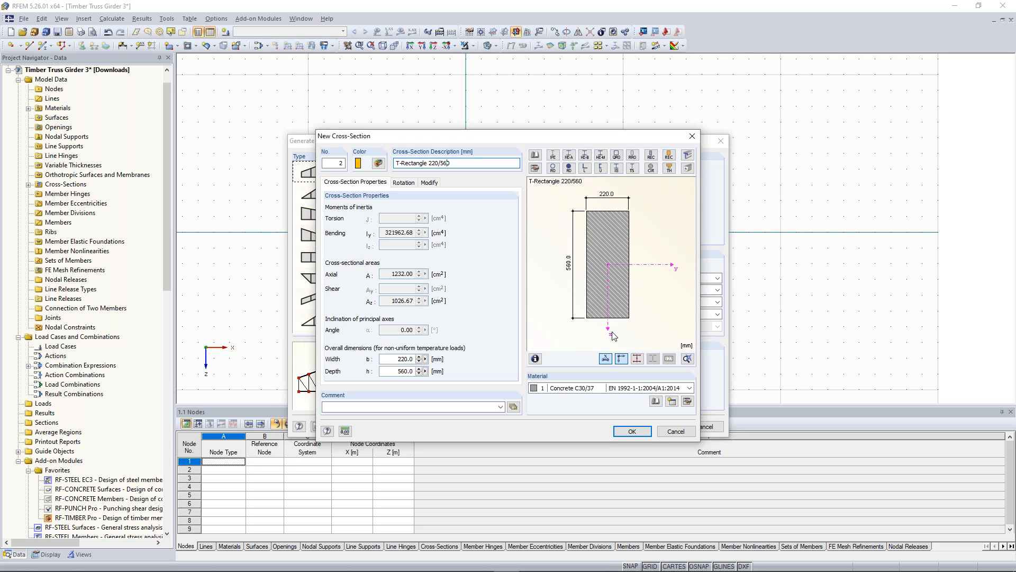
click(580, 388)
click(574, 414)
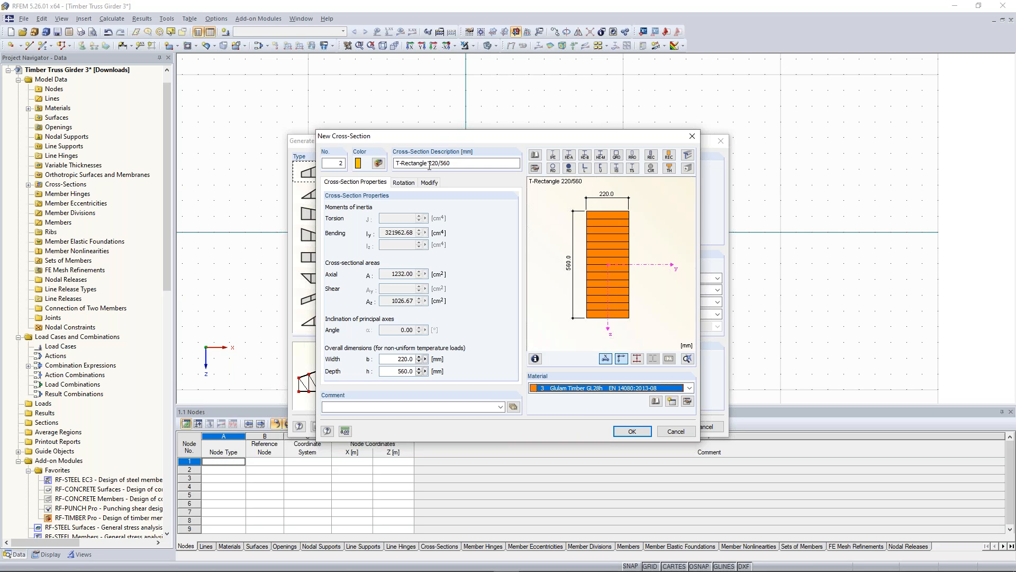
click(632, 432)
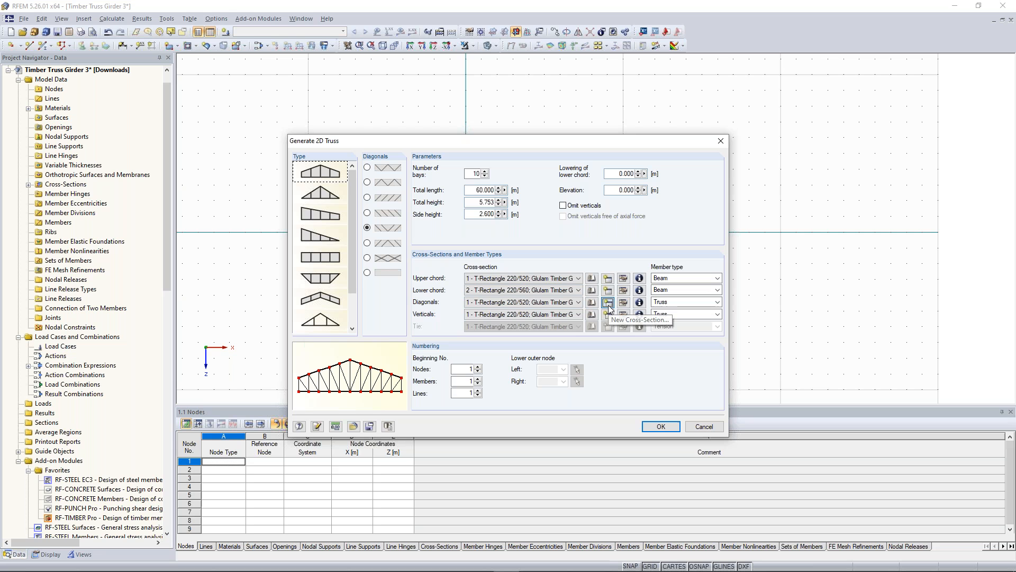
- Create a new cross-section for the diagonals, T-Rectangle 200/200, with Glulam Timber GL28h as its material
click(609, 306)
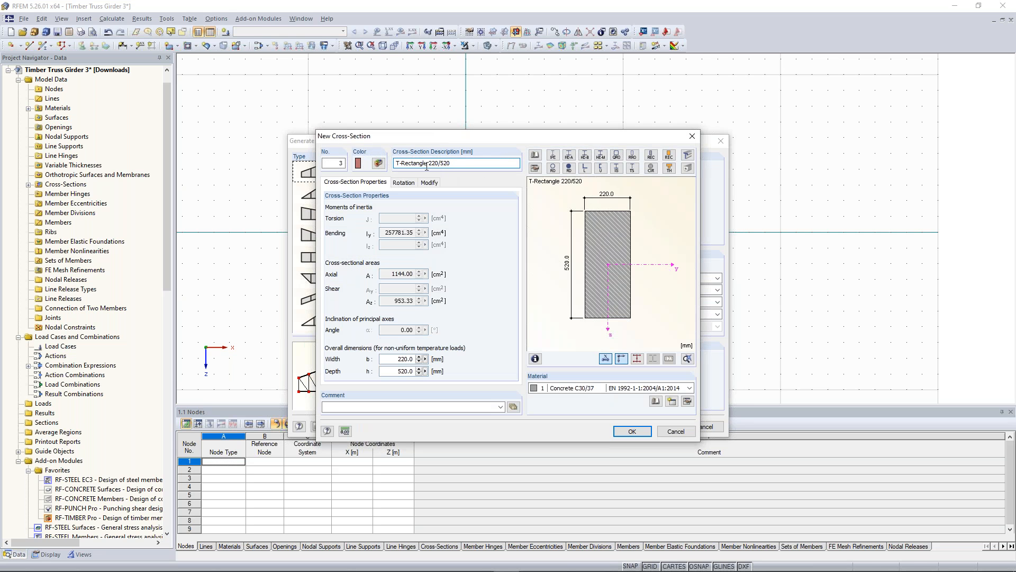
click(609, 388)
click(605, 416)
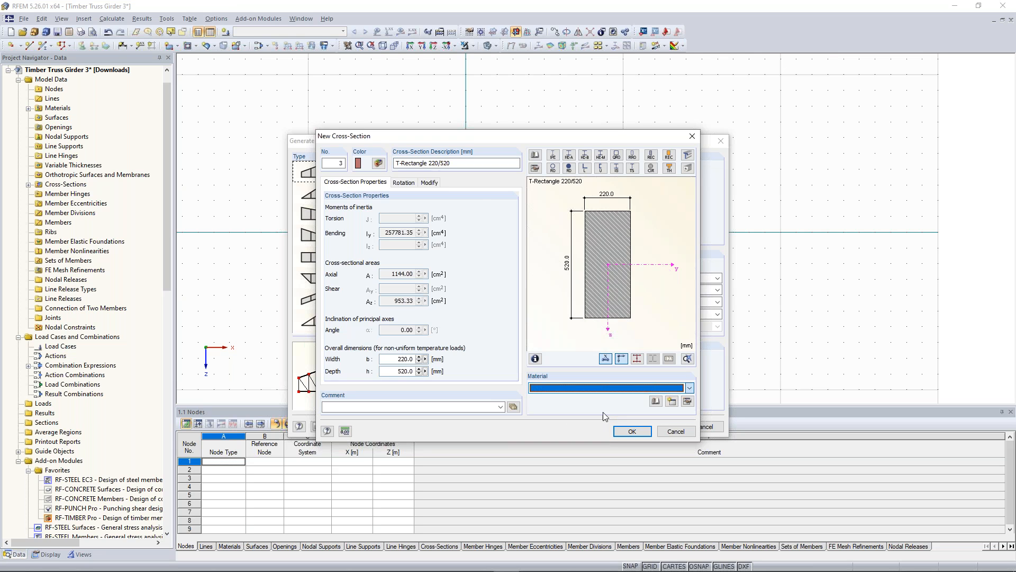
click(435, 163)
key(shift+Left)
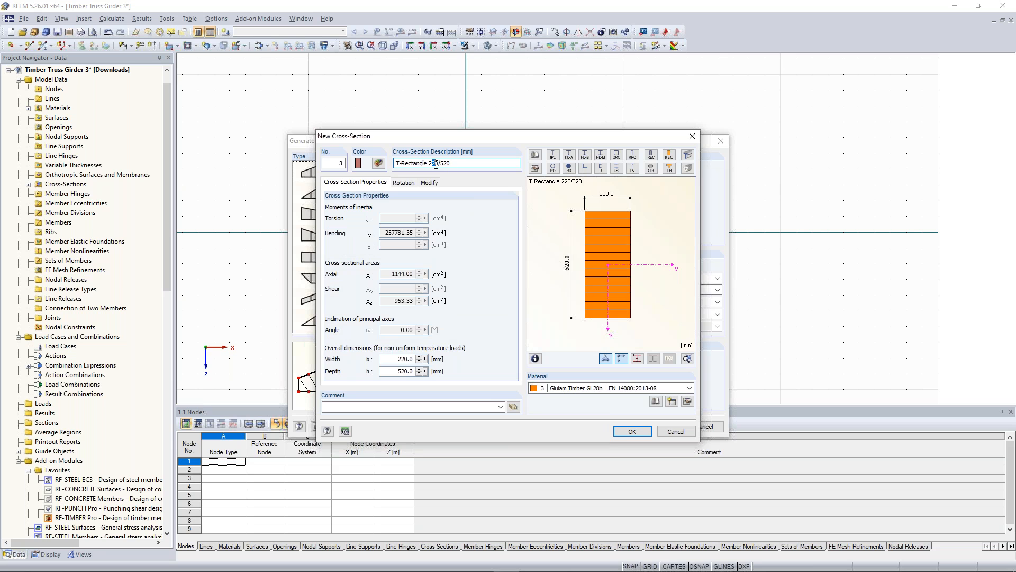
text(0)
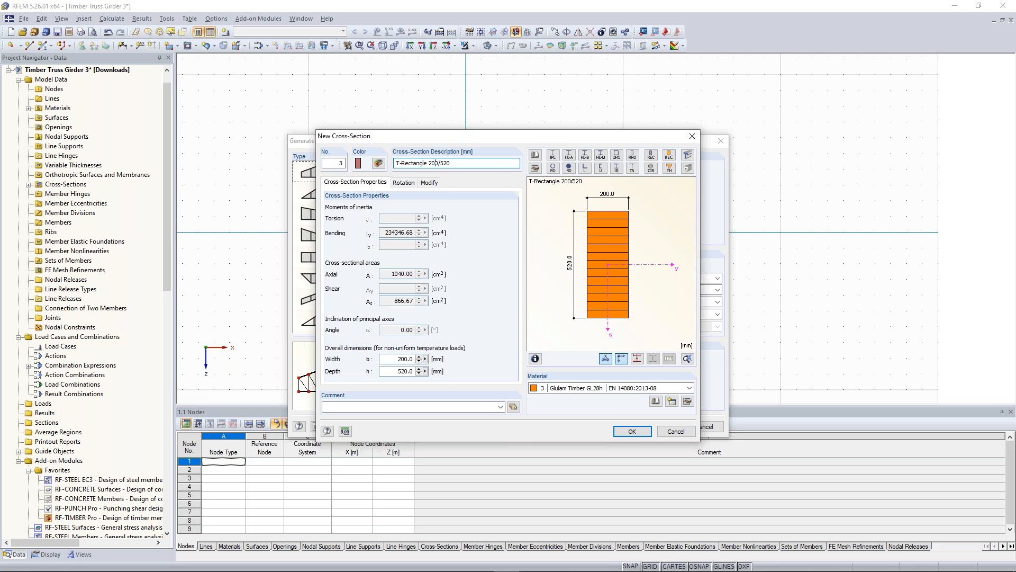
drag(441, 163, 478, 163)
text(200)
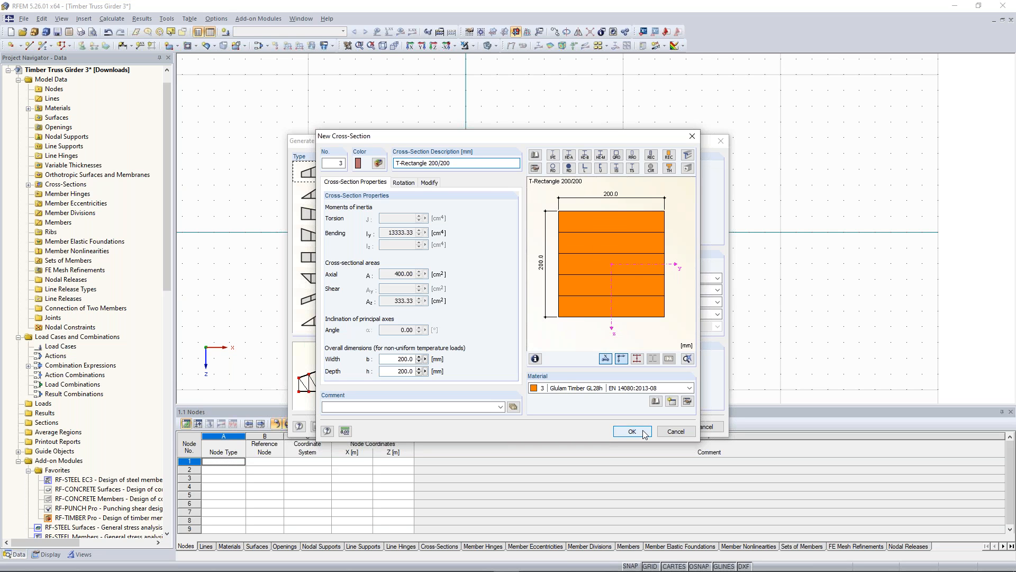
click(632, 431)
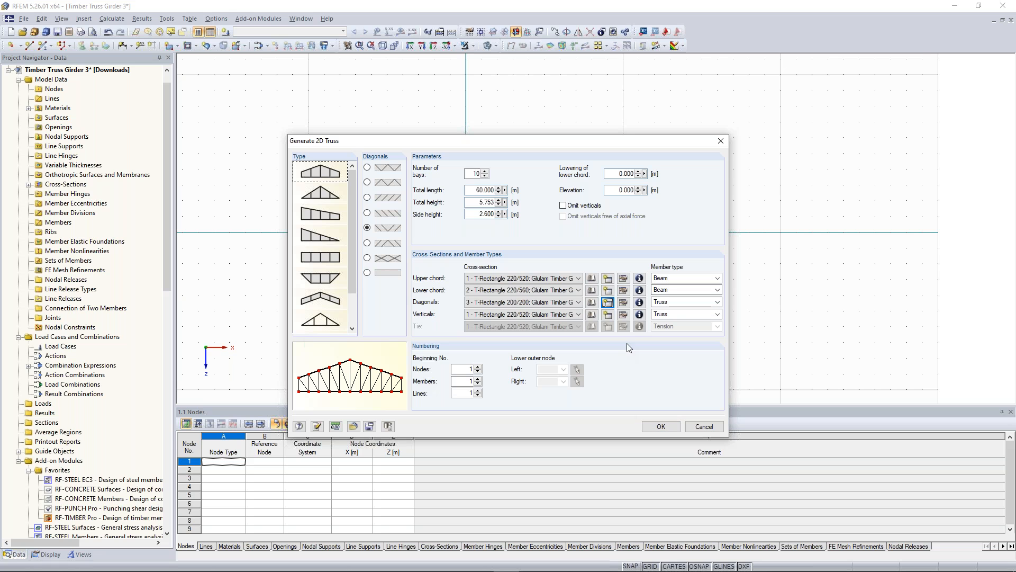
- Create a new cross-section for the verticals, T-Rectangle 200/180, with Glulam Timber GL28h as its material
click(609, 318)
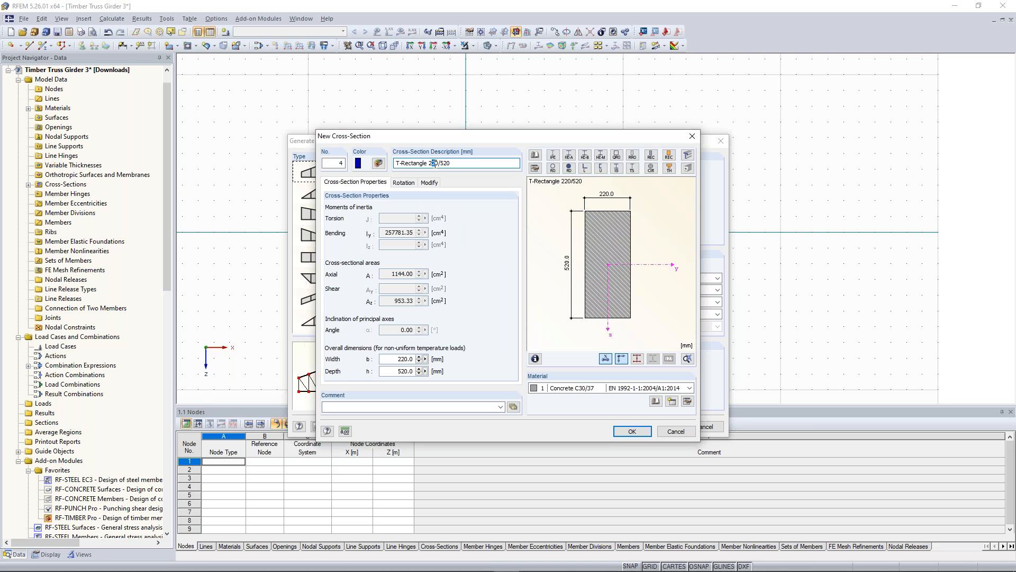
text(0)
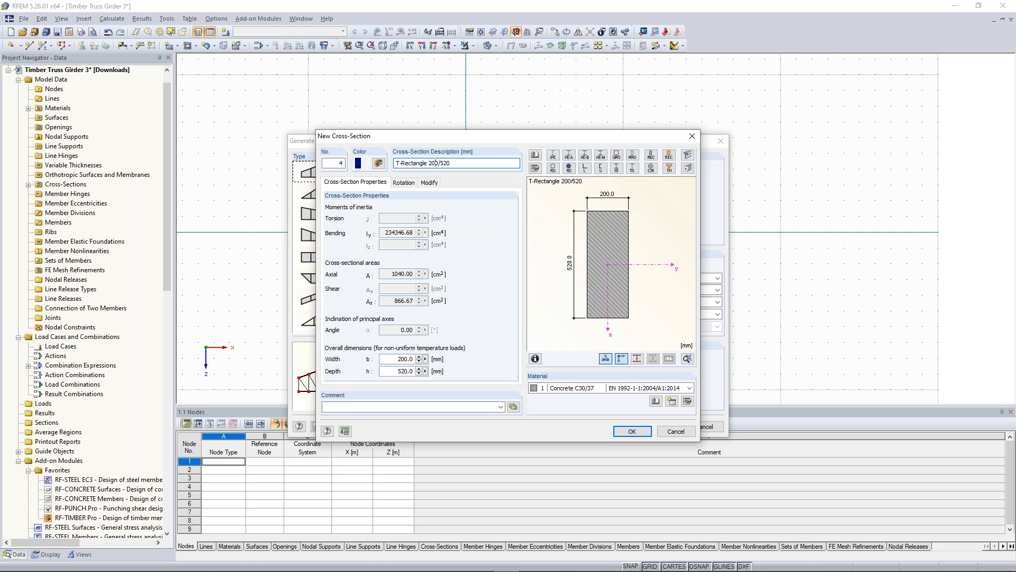
drag(440, 163, 452, 163)
text(180)
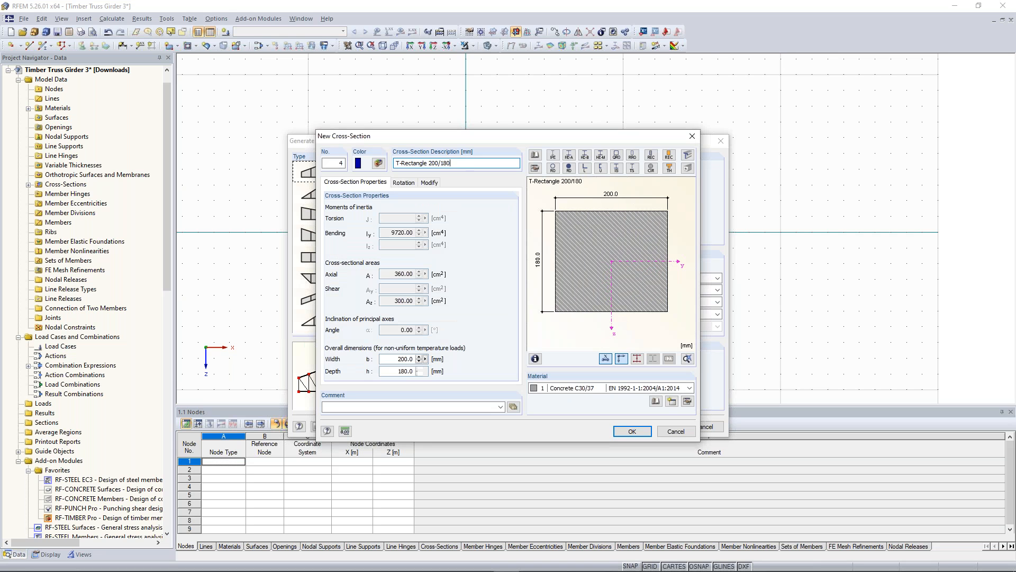
click(690, 388)
click(596, 423)
click(629, 431)
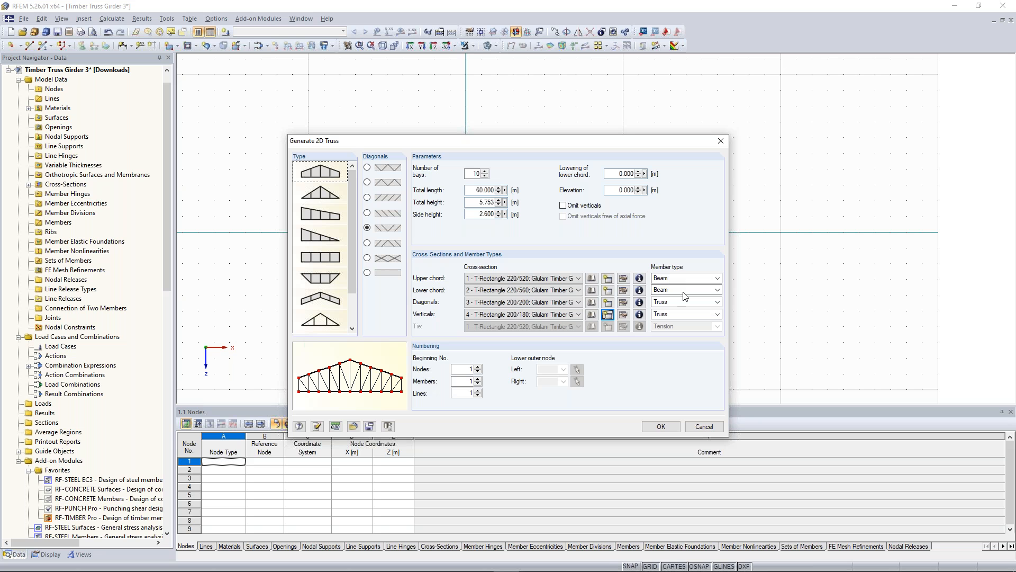
- Generate the 2D truss with the defined parameters, cross-sections and member types
click(663, 427)
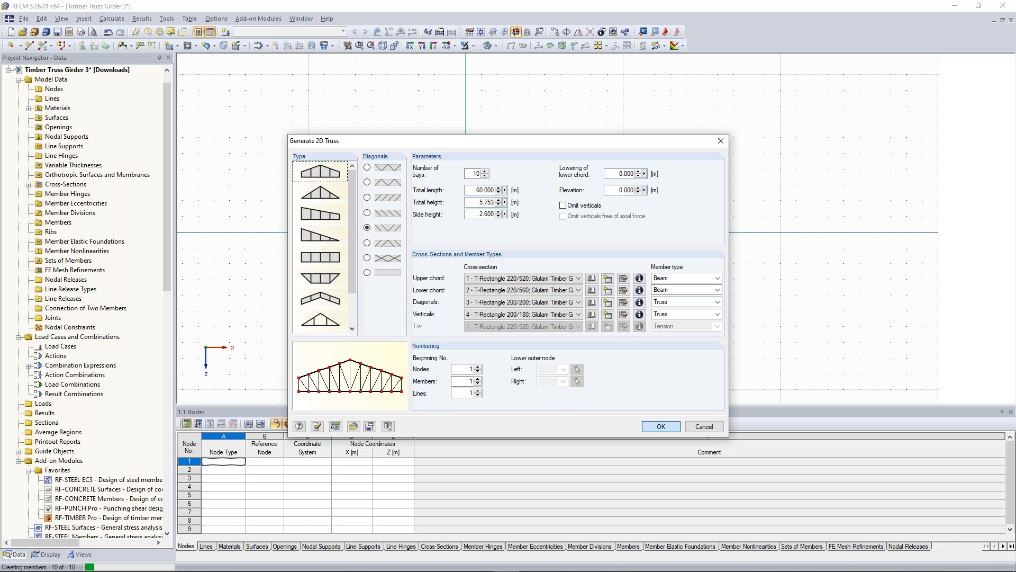
scroll(590, 125, down, 1)
middle_drag(718, 109, 499, 152)
scroll(455, 134, down, 1)
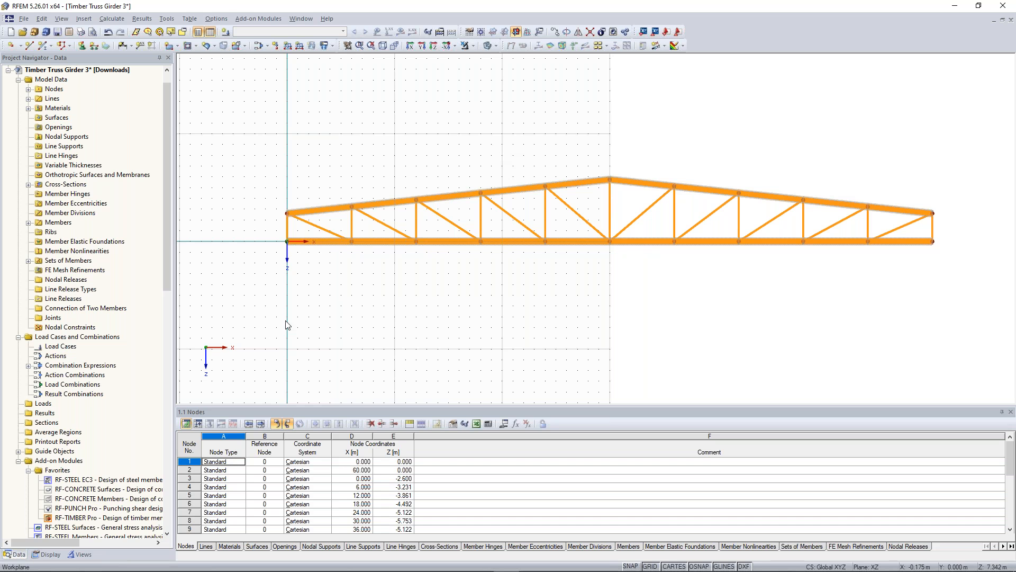
scroll(288, 260, up, 2)
drag(293, 247, 268, 223)
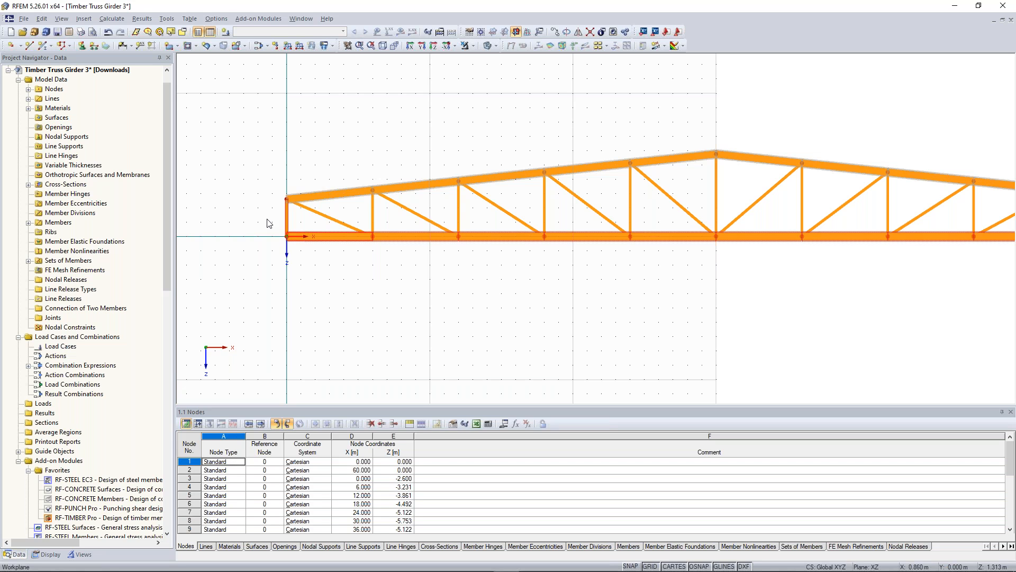
click(301, 259)
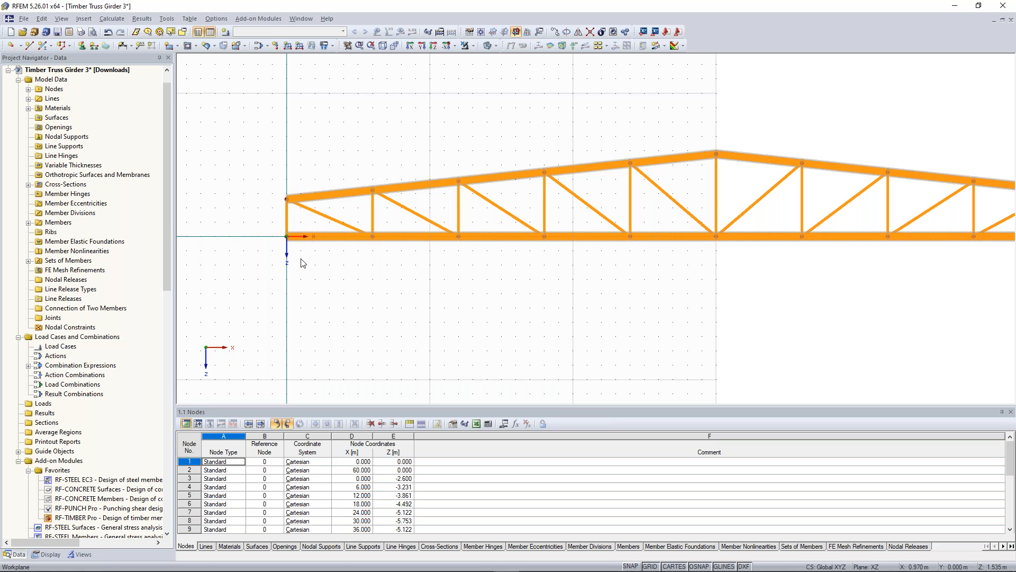
- Delete the lower corner nodes at both truss ends together with their outermost lower chord members and end verticals
drag(302, 259, 278, 226)
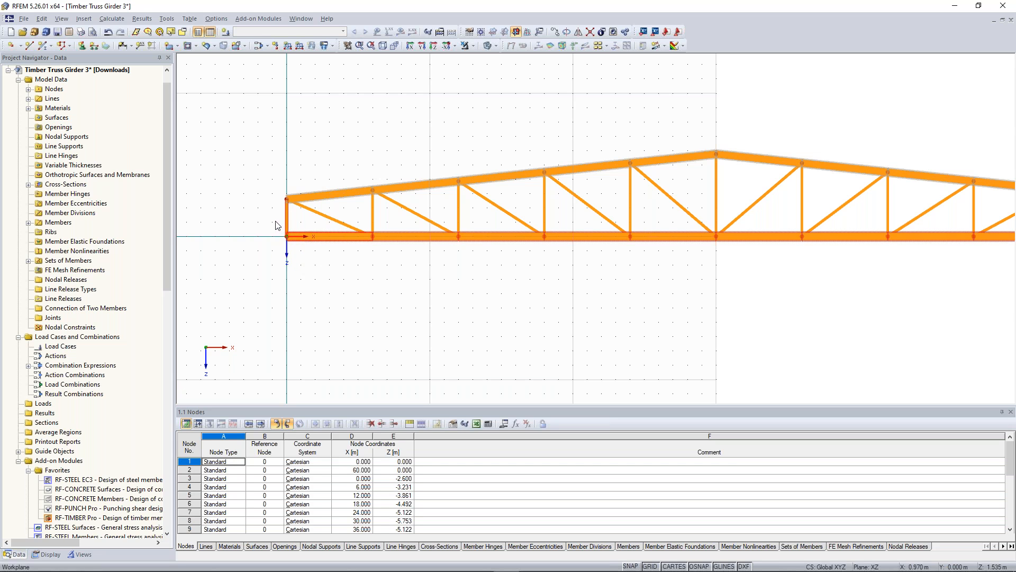
scroll(412, 297, down, 2)
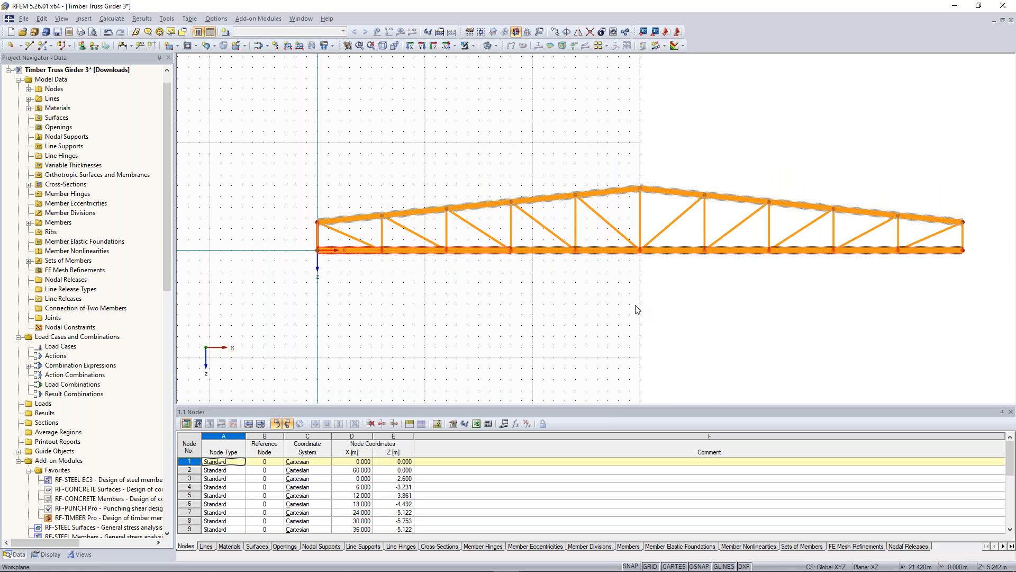
middle_drag(664, 292, 542, 292)
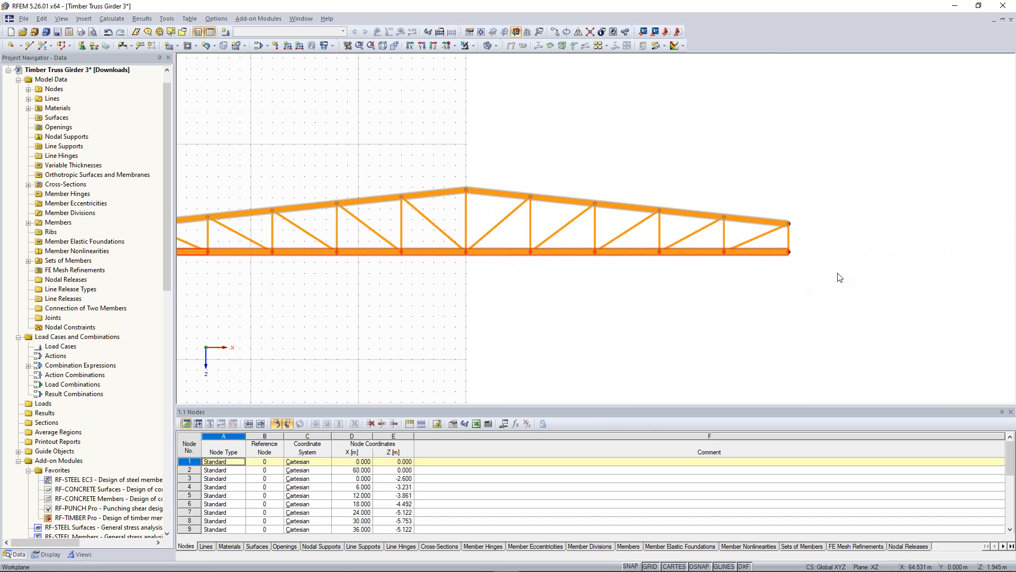
drag(815, 275, 781, 247)
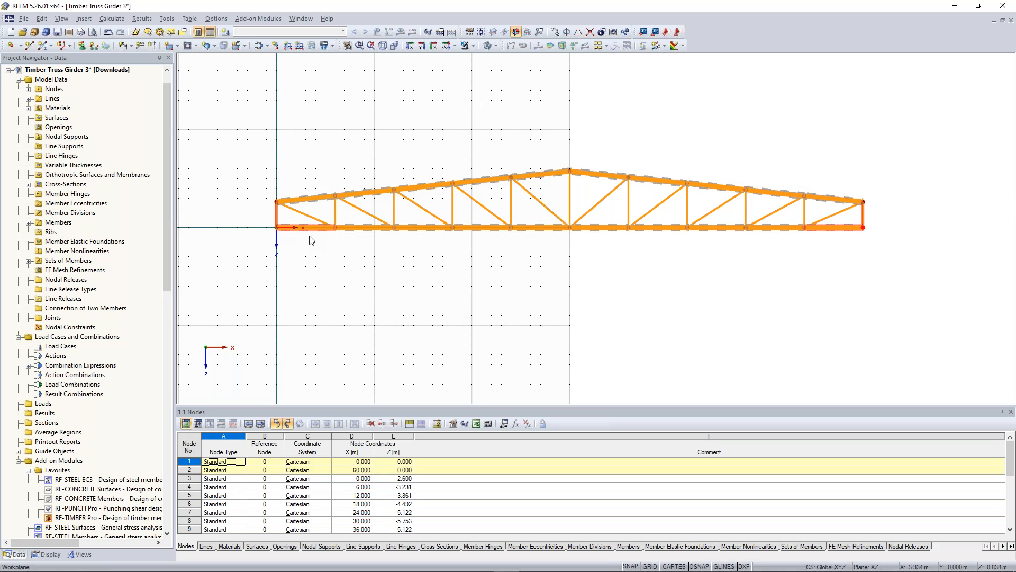
right_click(285, 229)
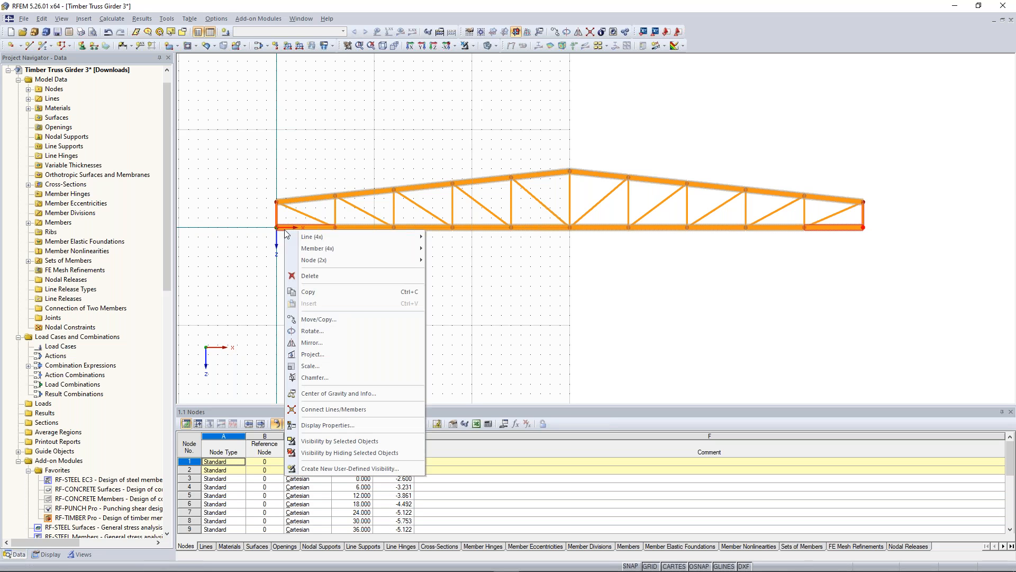
click(308, 275)
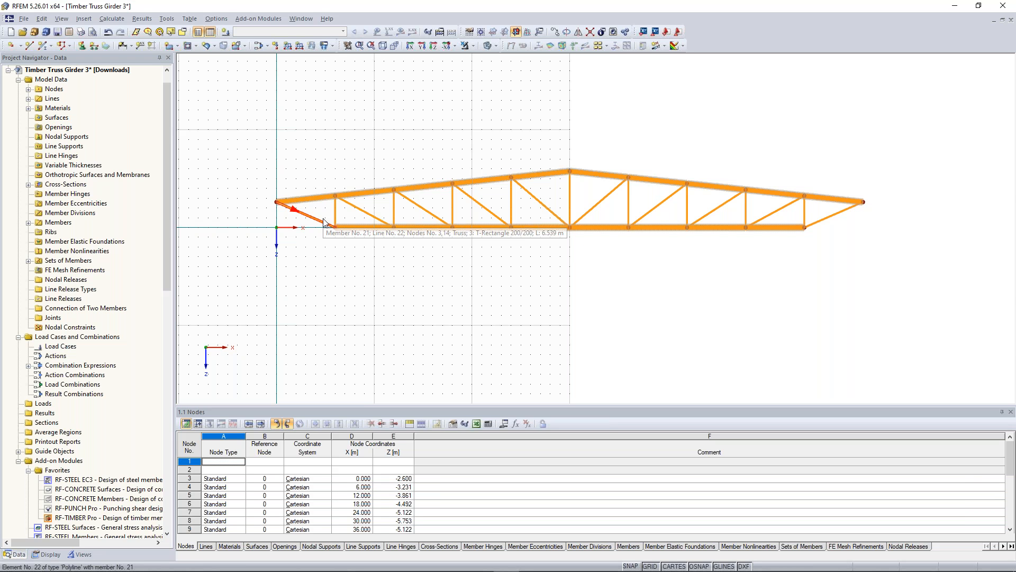
- Edit the two outermost diagonals so that they use the same member type as the chords
scroll(324, 222, up, 2)
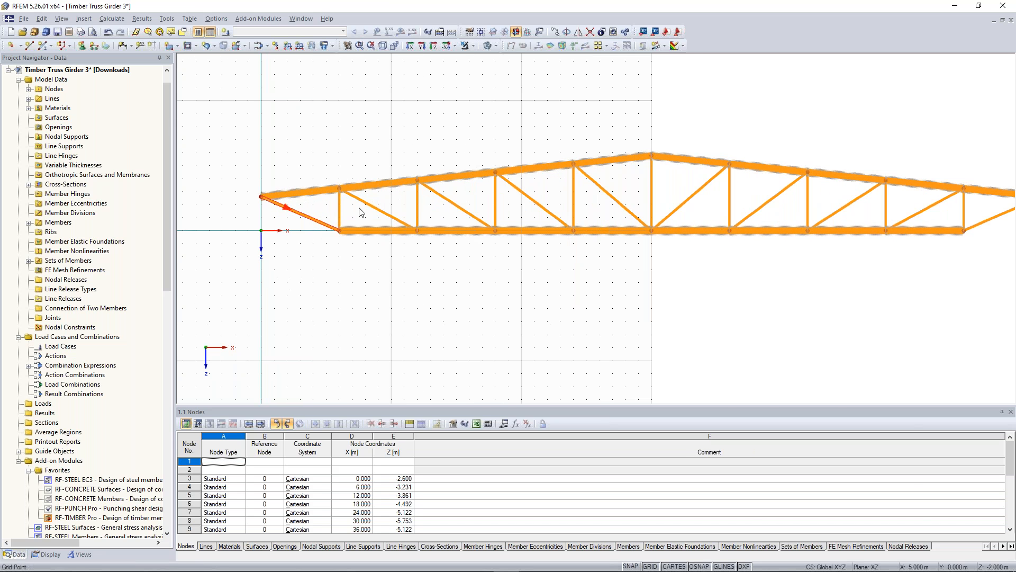
middle_drag(434, 278, 398, 282)
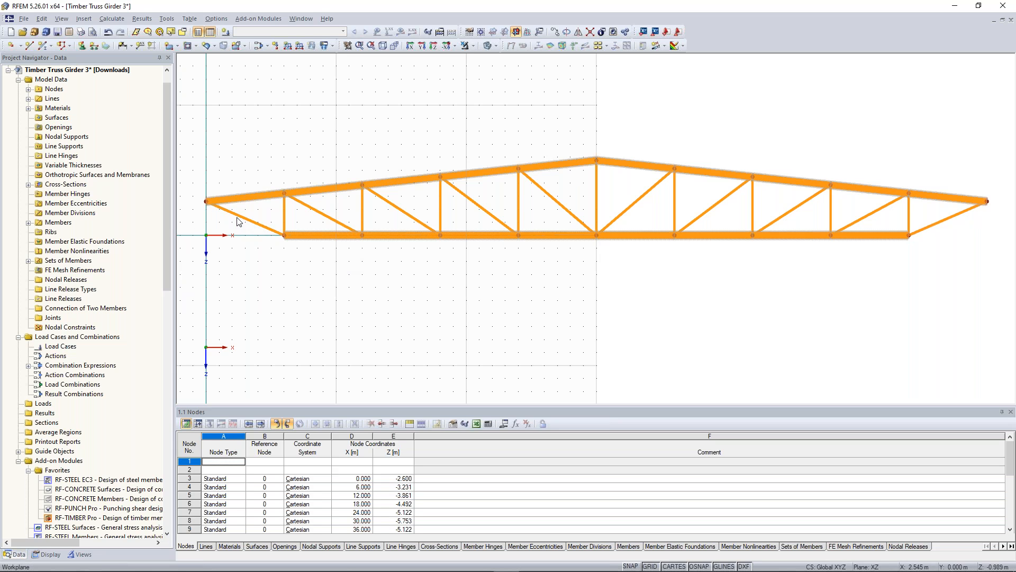
scroll(302, 244, up, 1)
scroll(302, 244, down, 1)
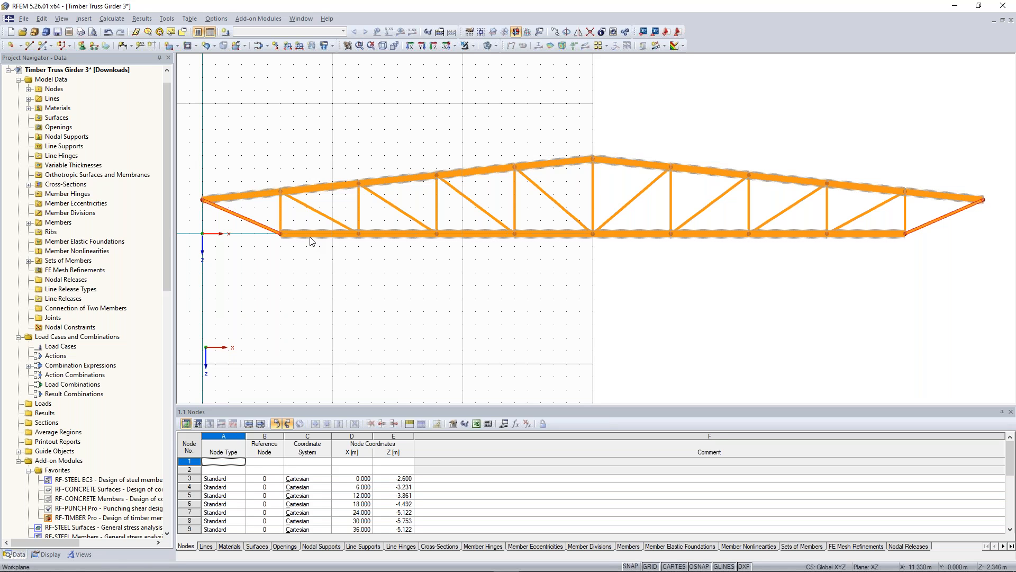
click(407, 327)
click(943, 222)
right_click(935, 222)
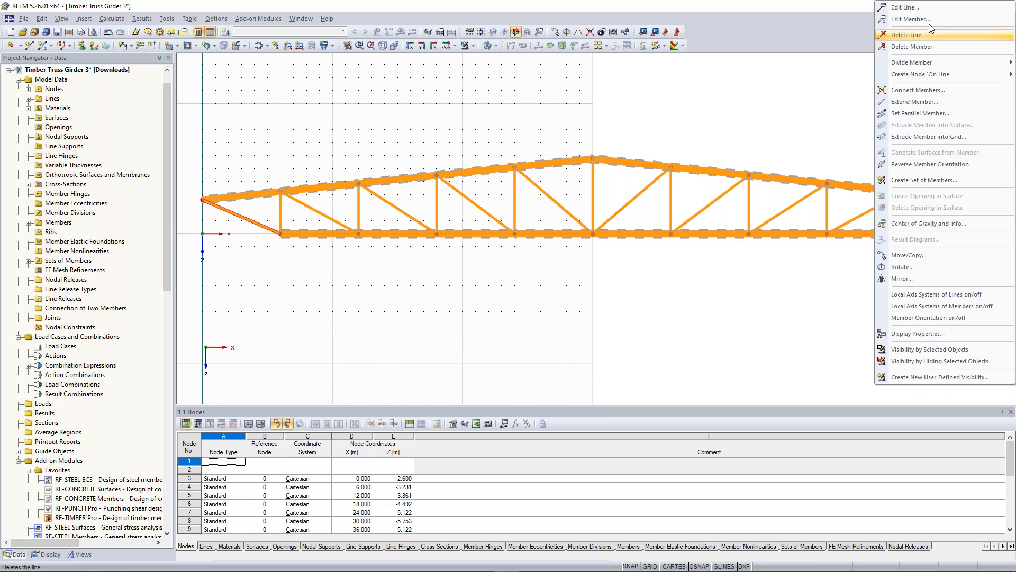
click(911, 19)
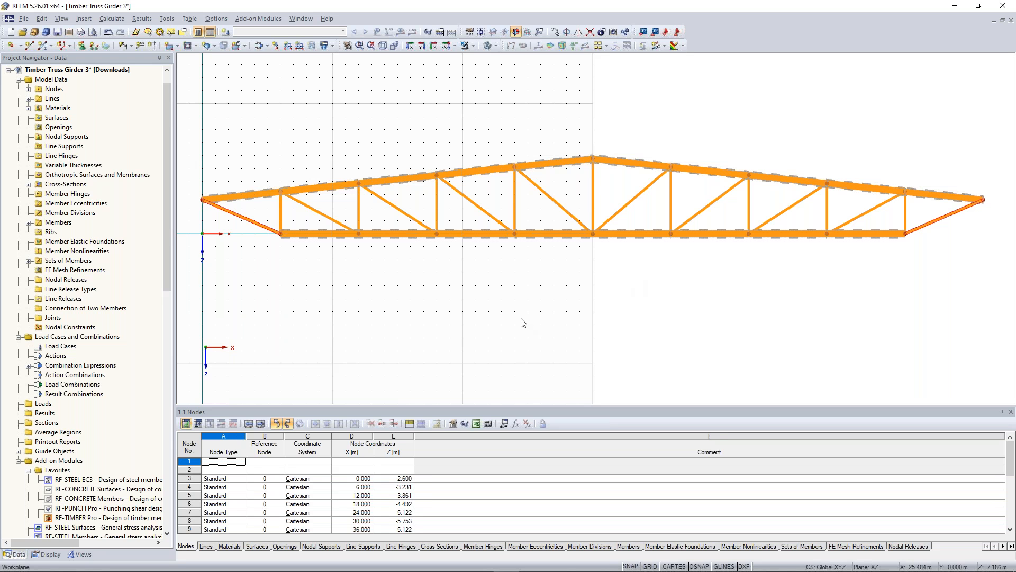
click(491, 300)
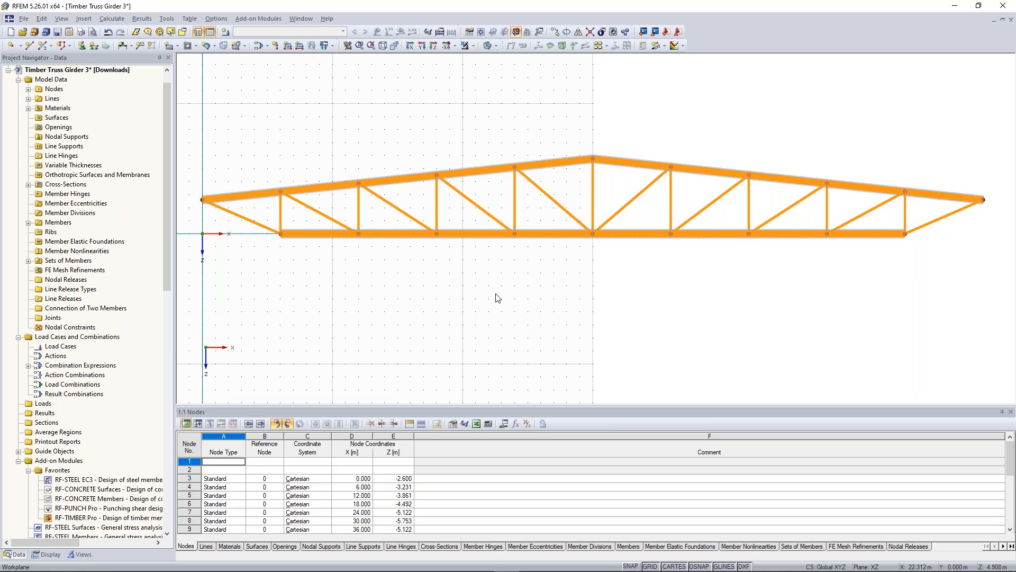
- Display the model as wireframe and add both outermost diagonals to the Lower chord set of members, making it 12-19,21,30
click(487, 46)
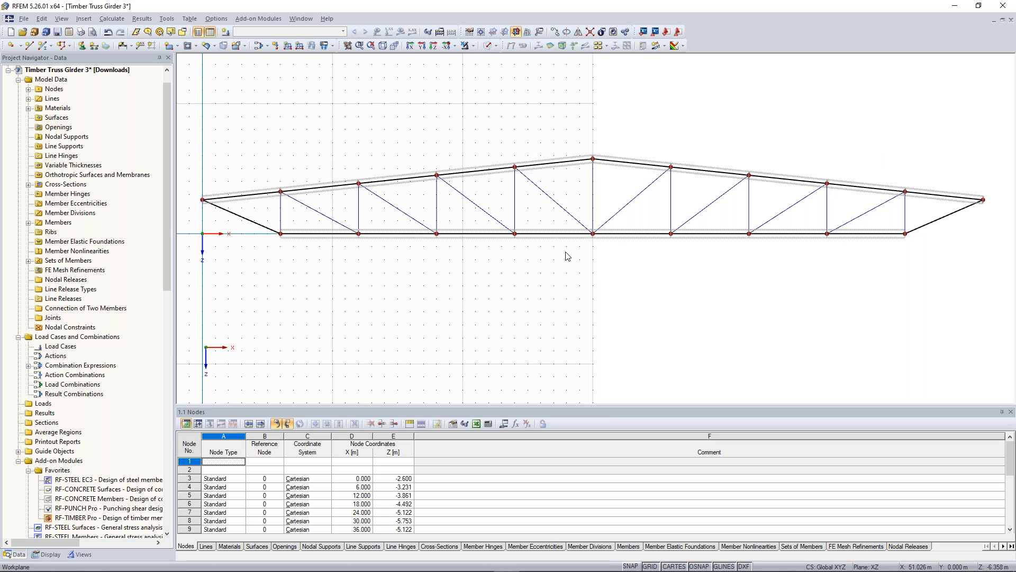
double_click(315, 241)
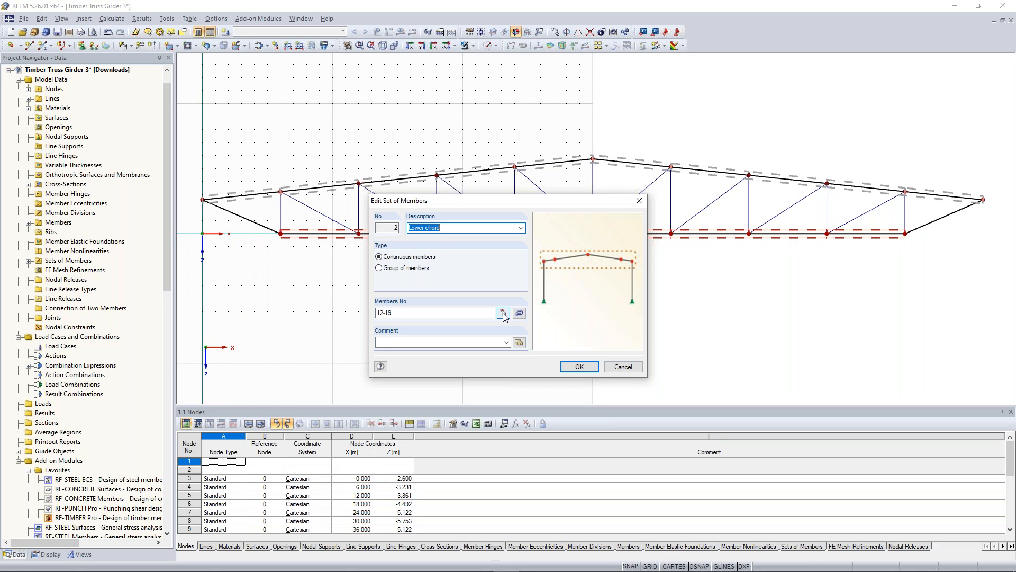
click(504, 313)
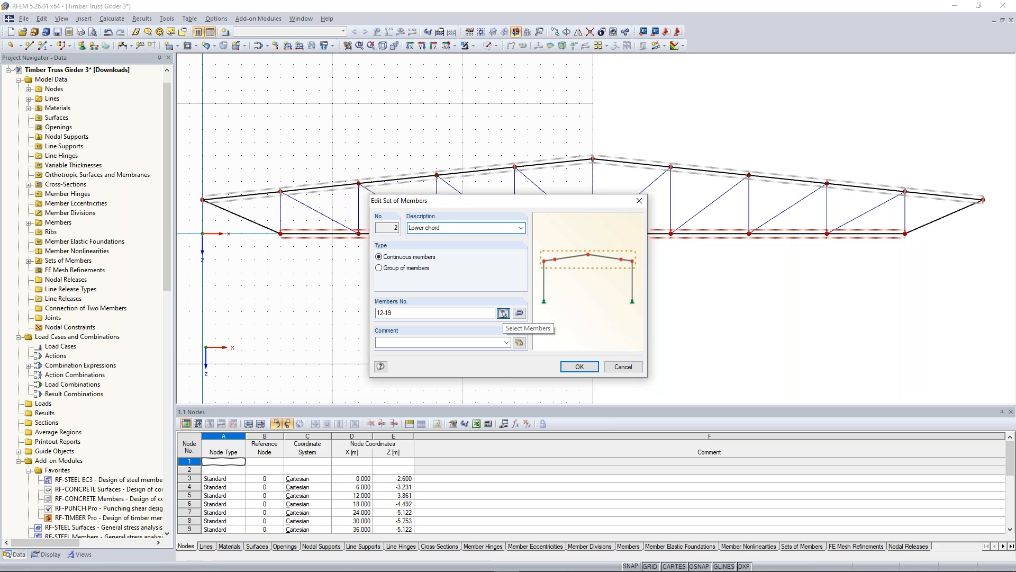
click(242, 216)
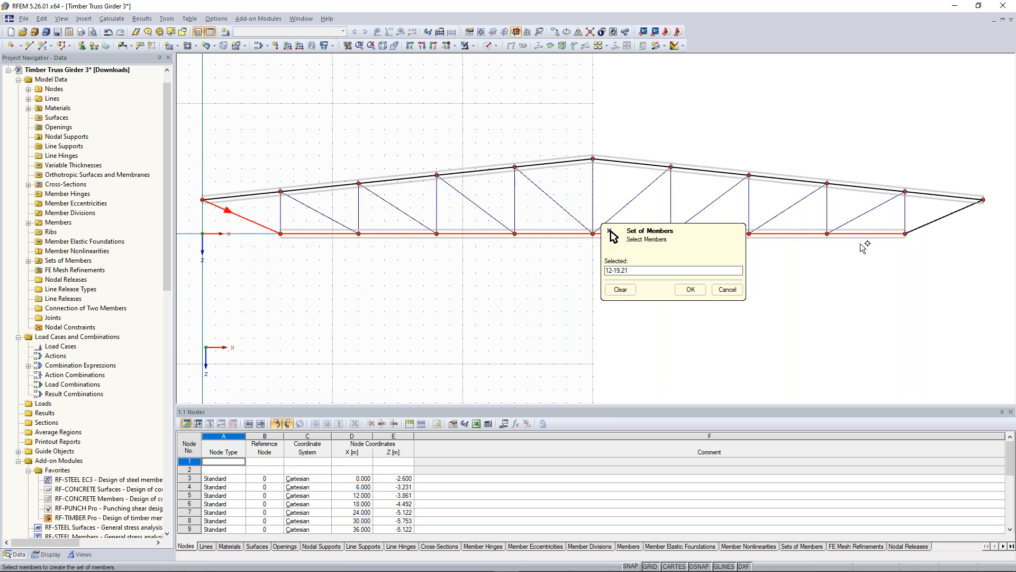
click(931, 223)
click(691, 290)
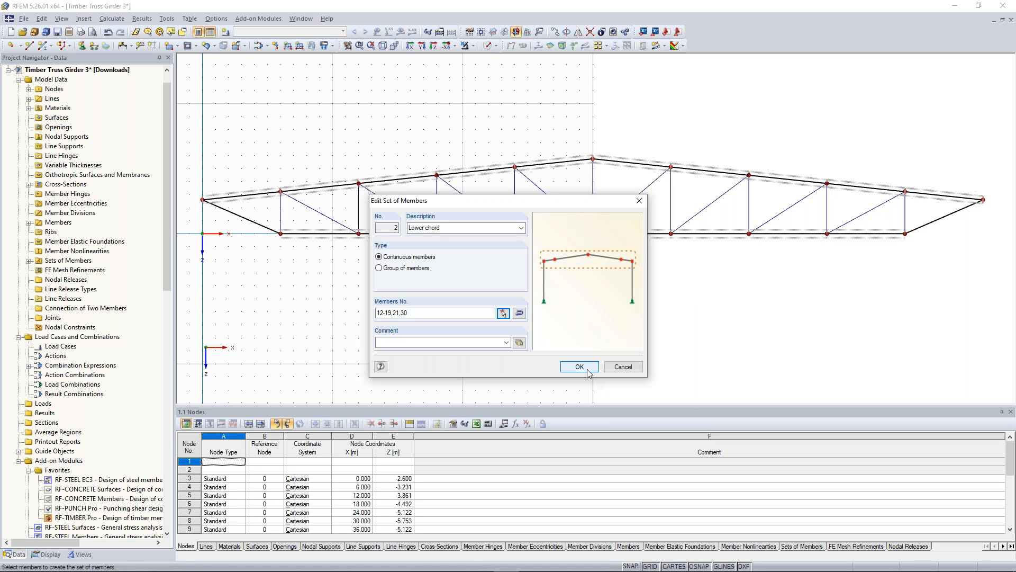
key(Return)
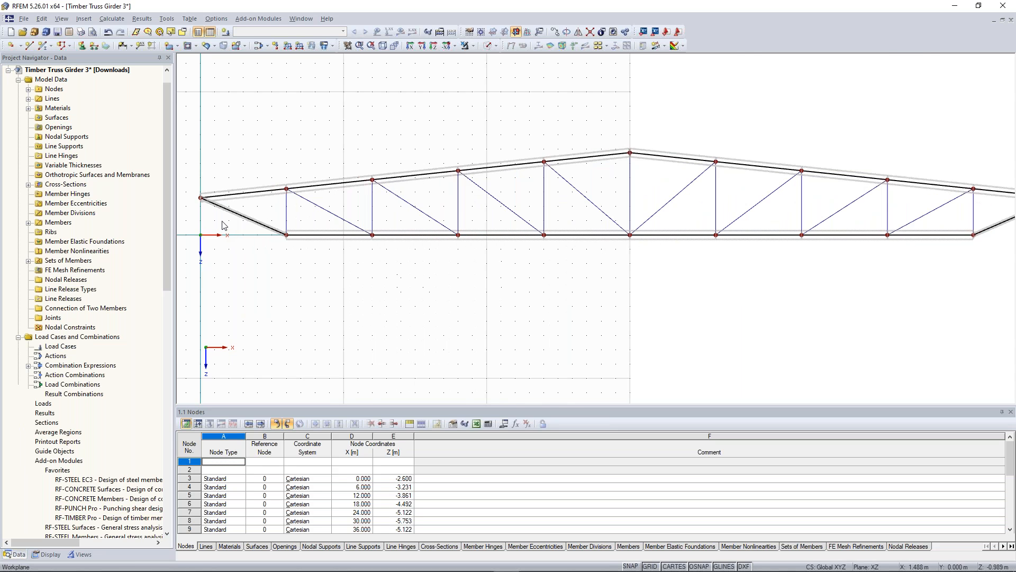
- Examine the extended lower chord set at the end diagonal and along the rest of the truss
scroll(321, 221, up, 5)
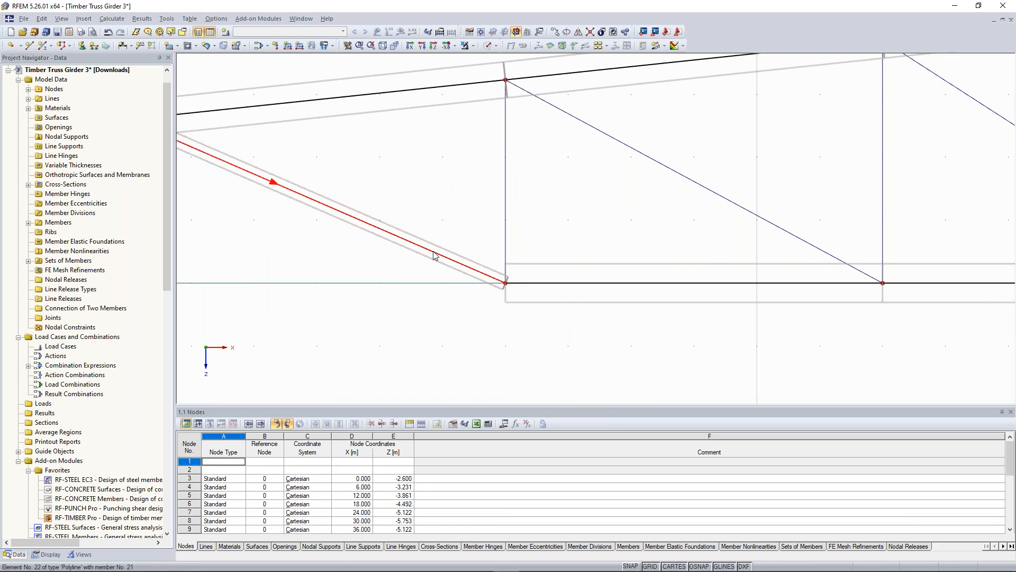
scroll(447, 258, down, 3)
scroll(461, 241, up, 1)
middle_drag(463, 241, 448, 239)
scroll(504, 243, down, 2)
middle_drag(767, 306, 590, 299)
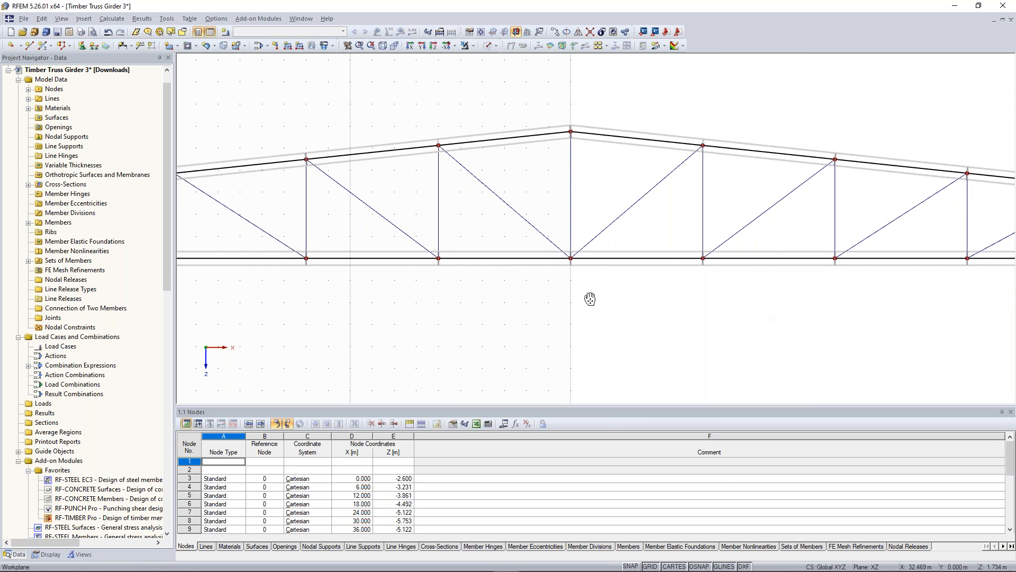
middle_drag(590, 300, 556, 299)
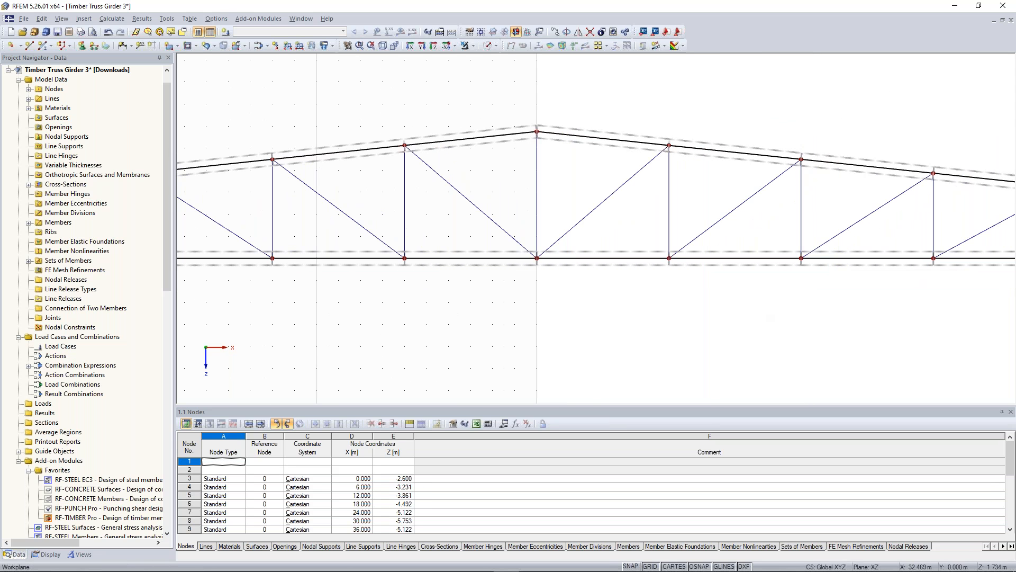
scroll(675, 295, down, 2)
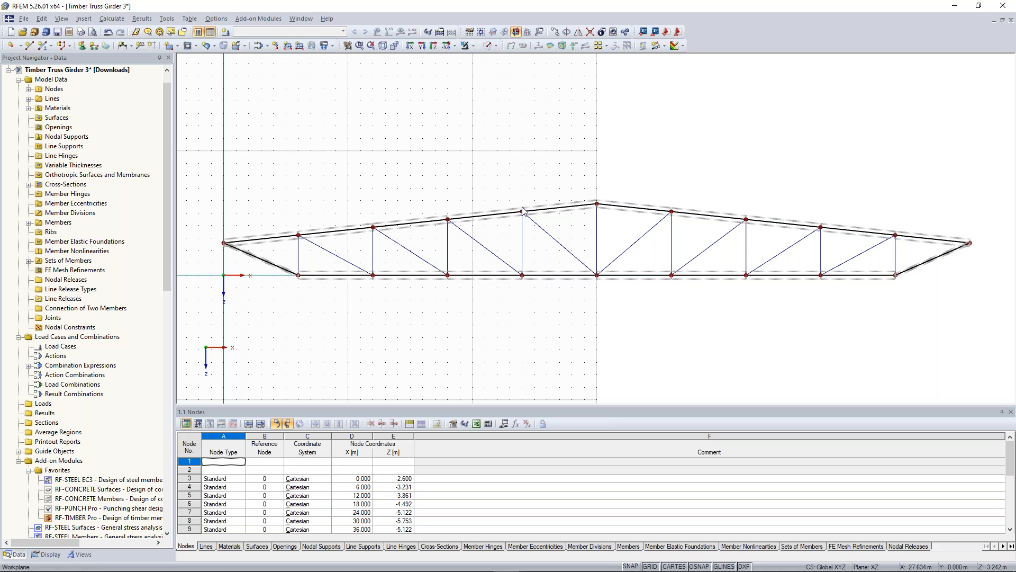
- Assign a Hinged nodal support to the truss's end node at X = 0, node 3
drag(230, 181, 306, 263)
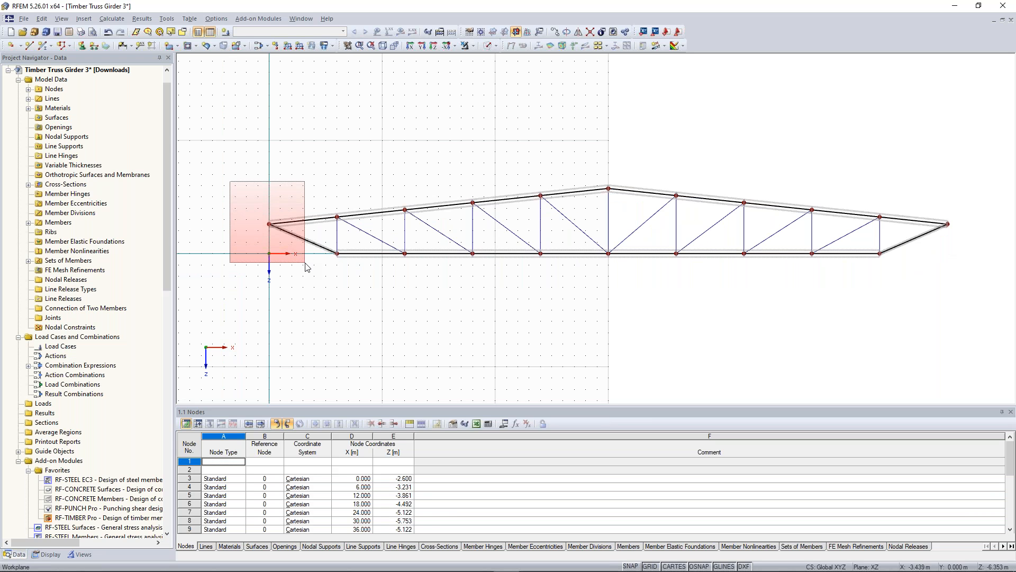
drag(305, 262, 305, 263)
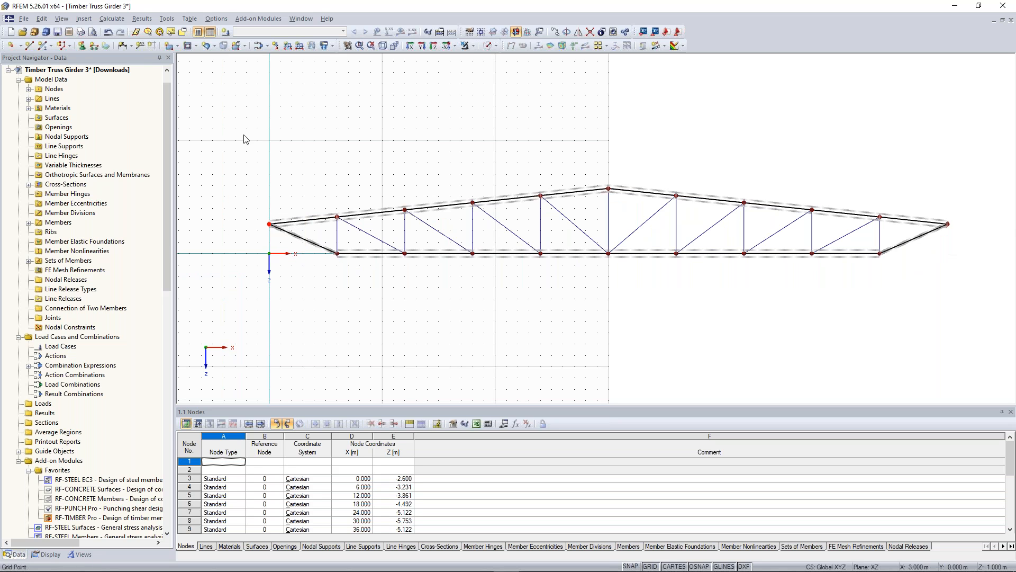
click(82, 46)
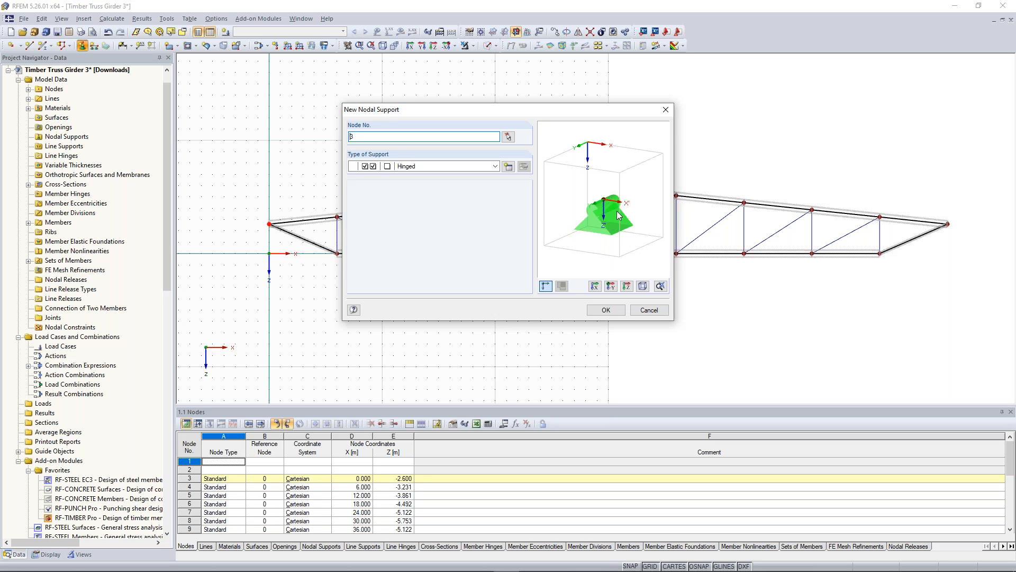
click(606, 311)
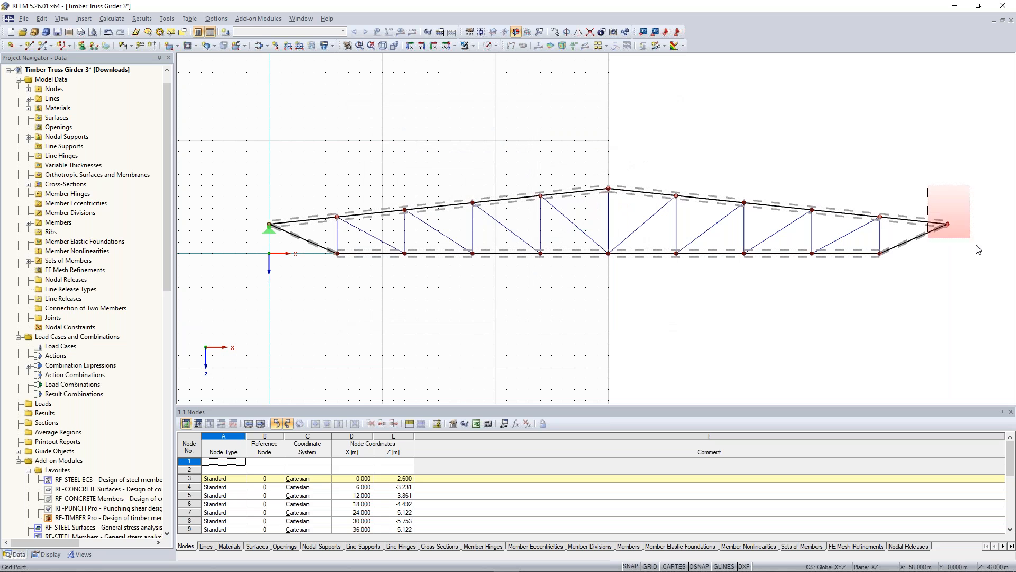
- Assign a Sliding in X' nodal support to the truss's opposite end node, node 13
click(83, 47)
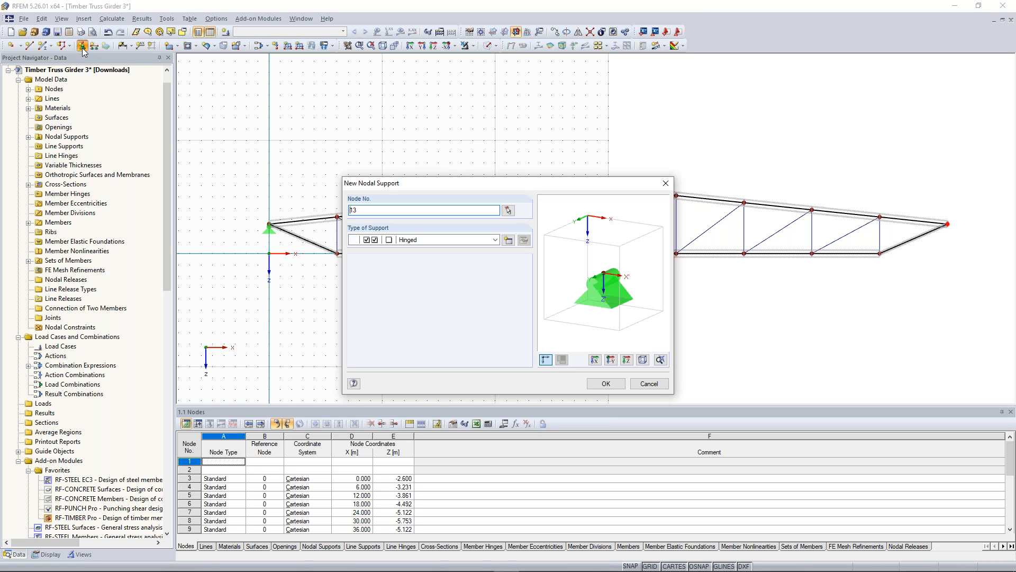
click(490, 240)
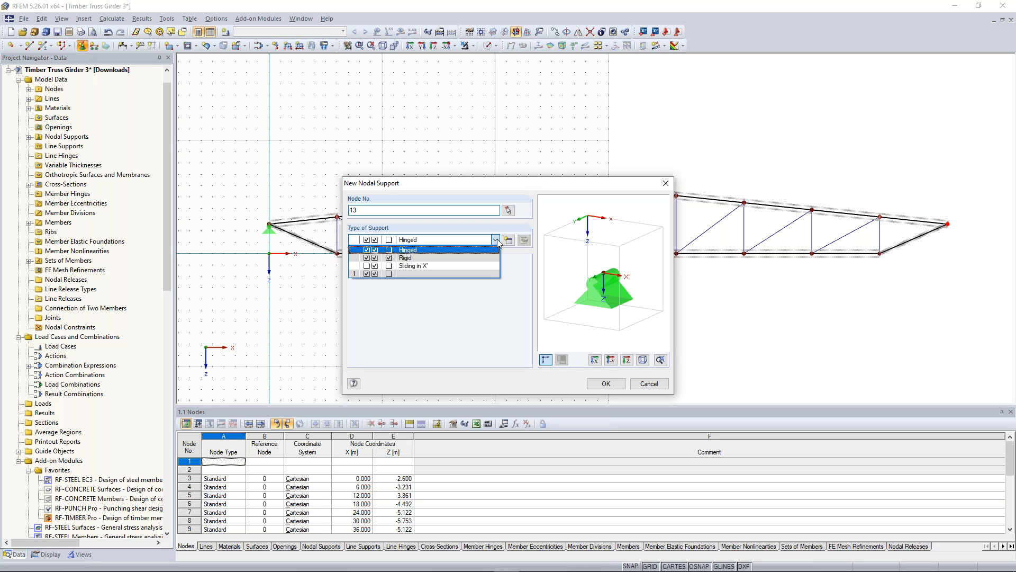
click(487, 266)
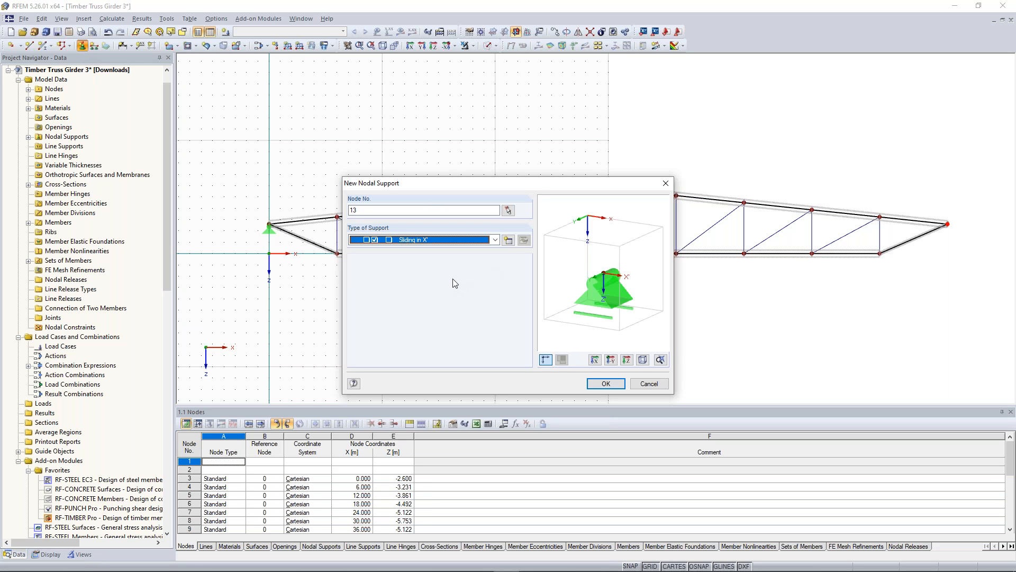
click(599, 387)
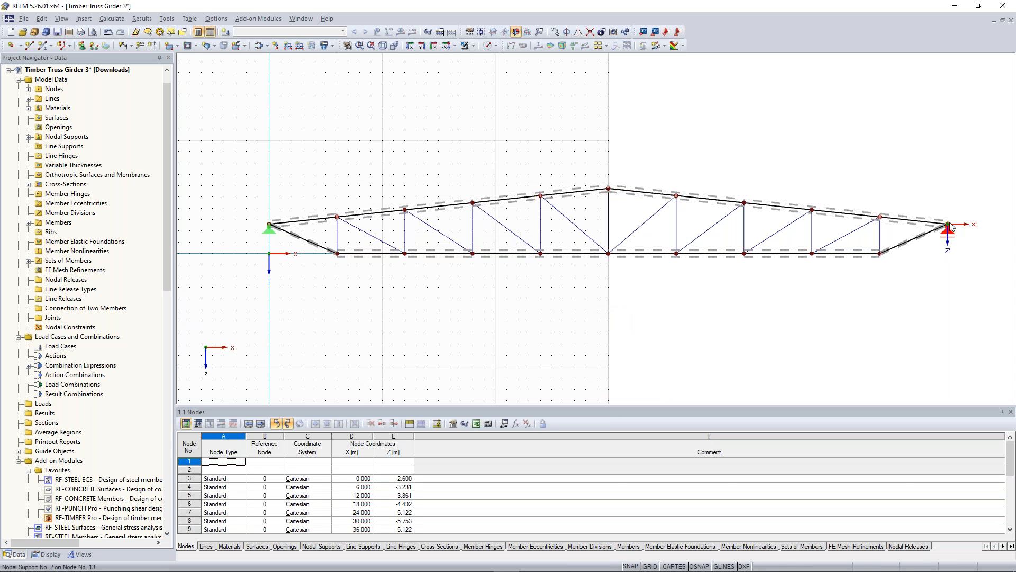
click(951, 237)
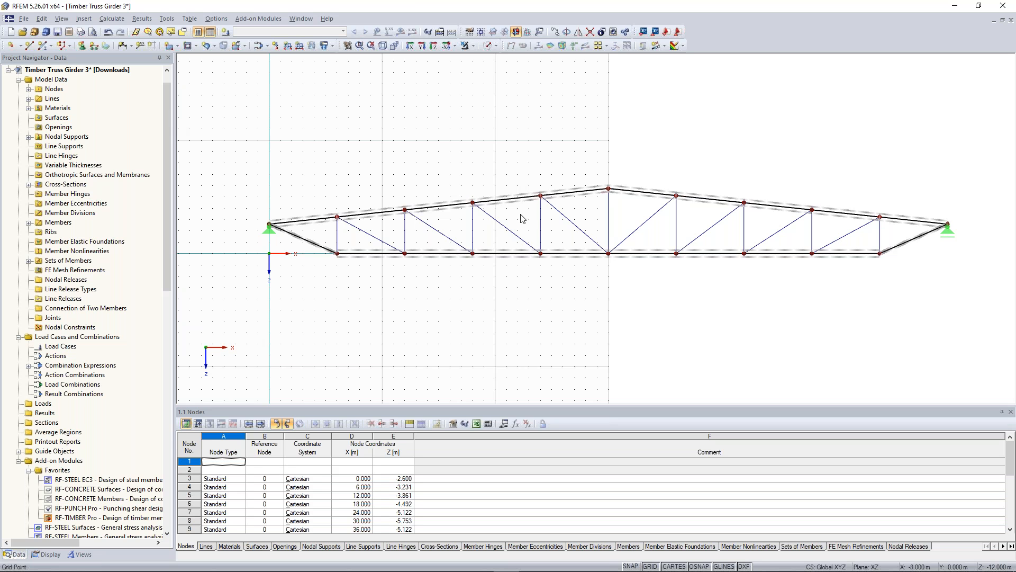
- Set the number of work plane grid points to adapt dynamically to the model size and display the truss as solid
scroll(522, 218, down, 2)
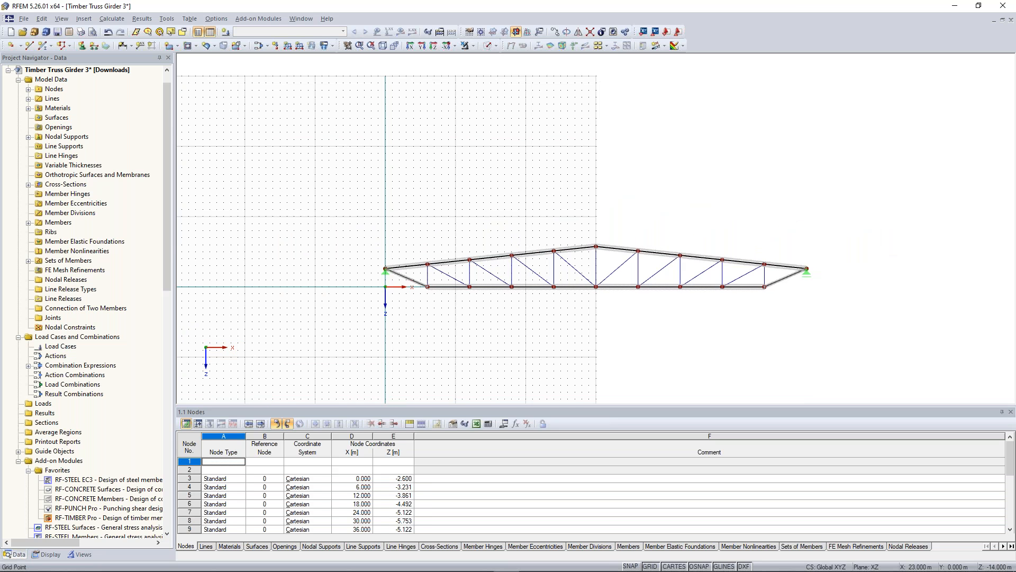
middle_drag(547, 188, 518, 164)
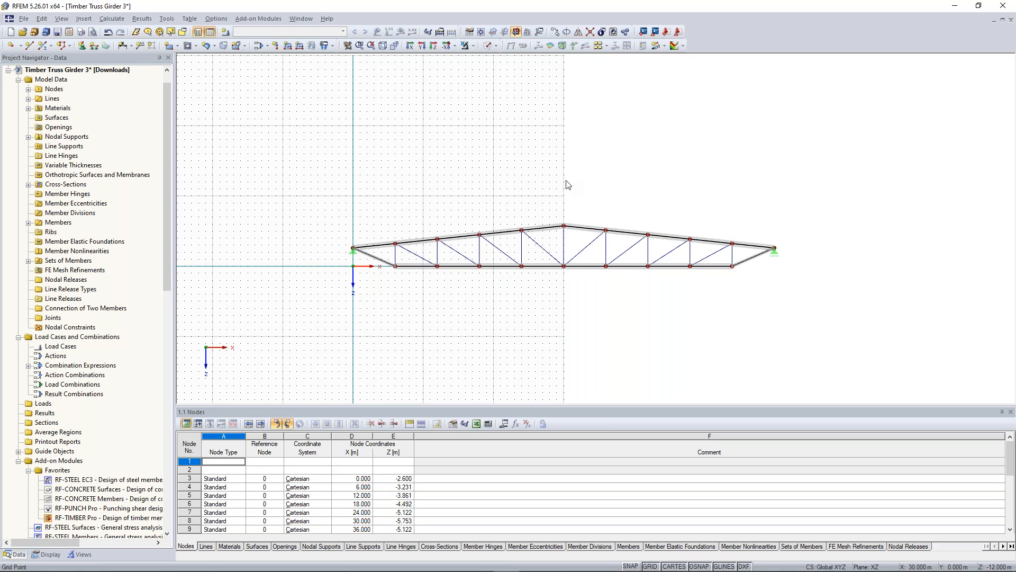
right_click(608, 107)
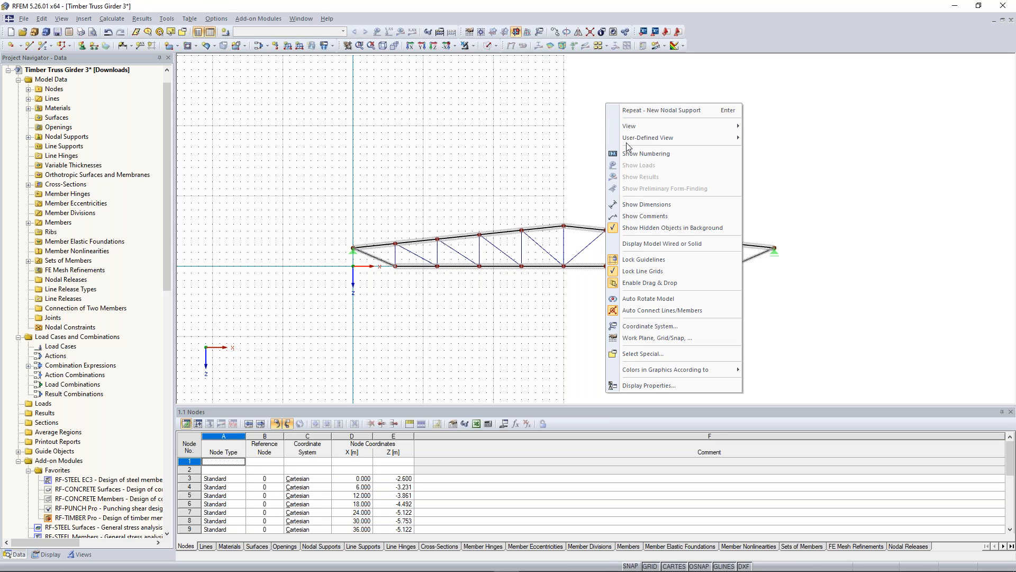
click(689, 342)
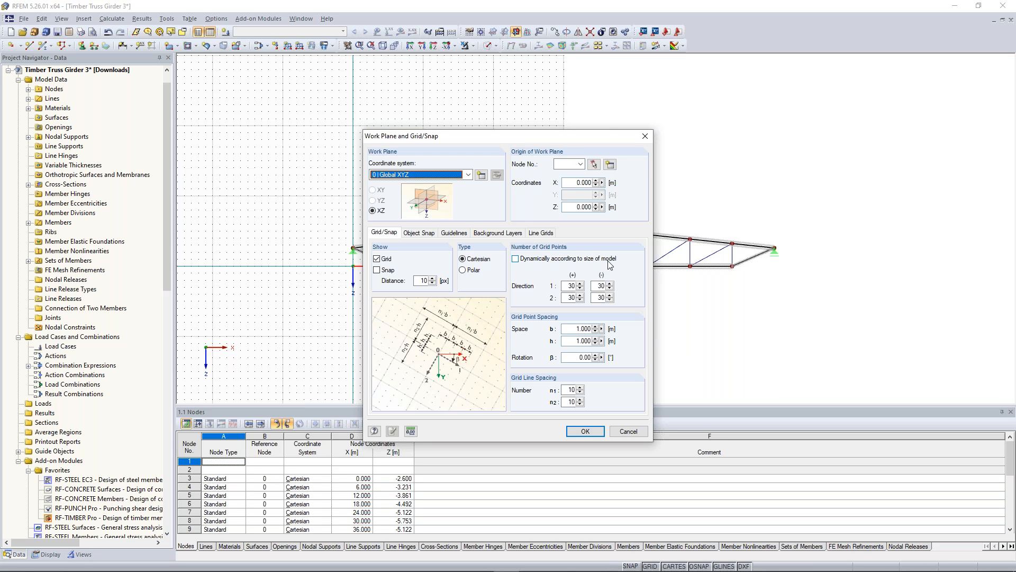
click(516, 259)
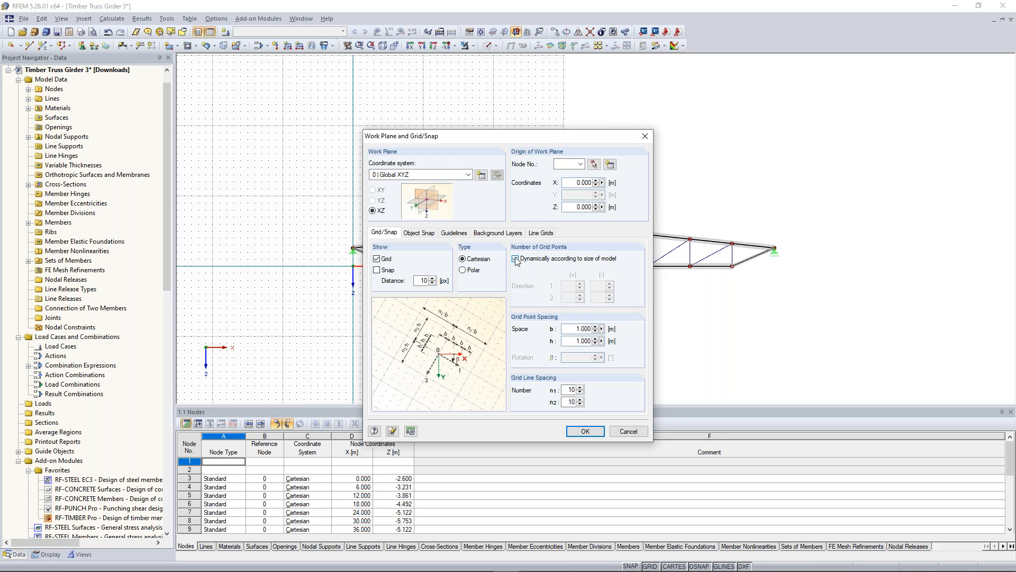
click(586, 432)
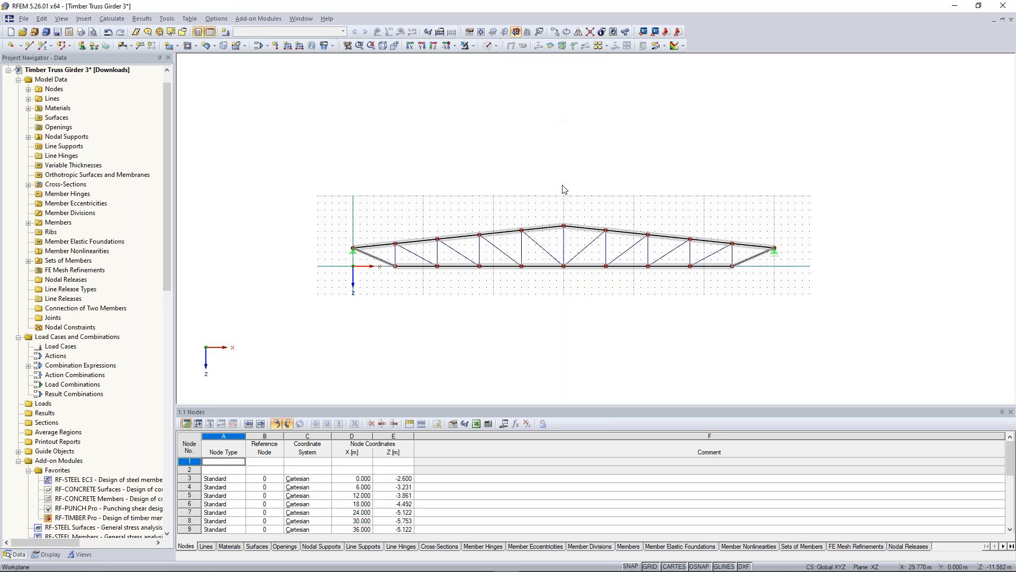
click(487, 47)
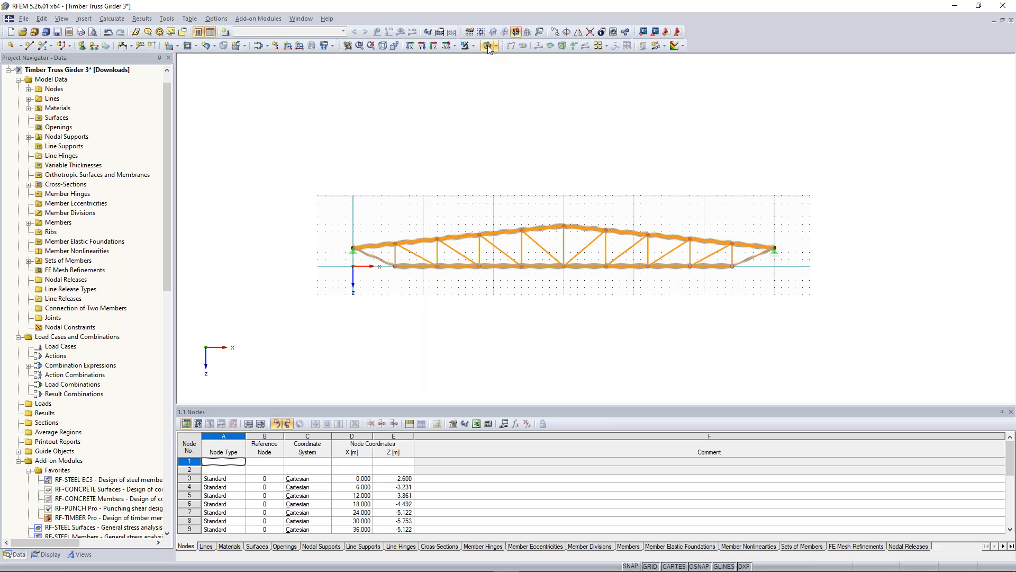
click(169, 19)
mouse_move(265, 183)
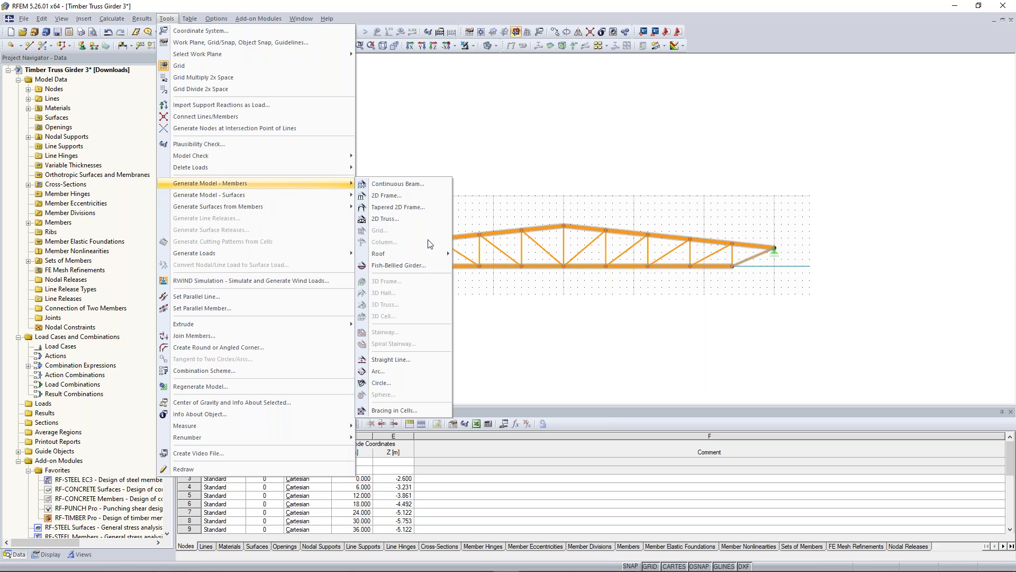
click(540, 150)
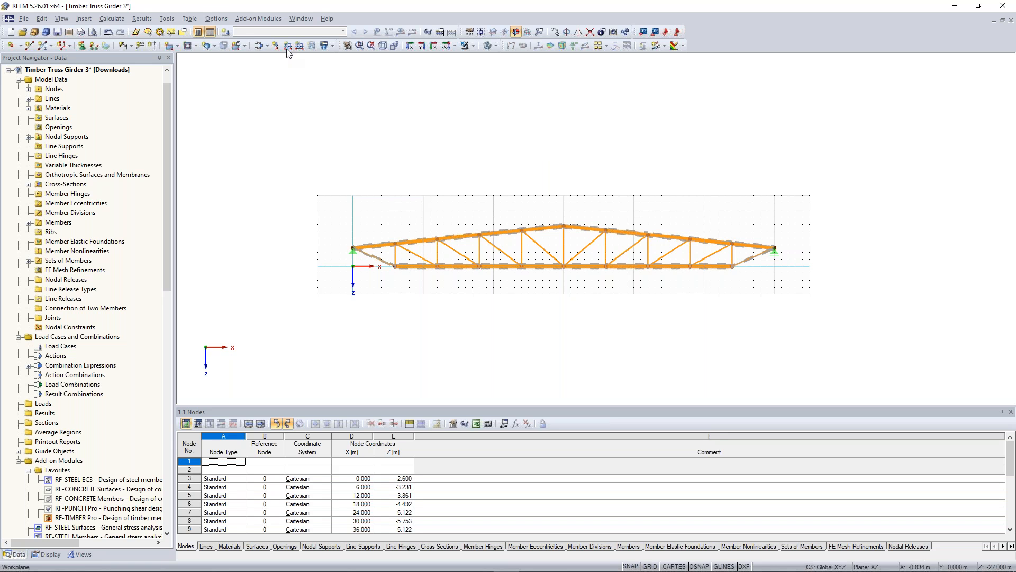
- Create the permanent load case LC1 with the description "Self-weight + Roof load", keeping its self-weight active
click(227, 33)
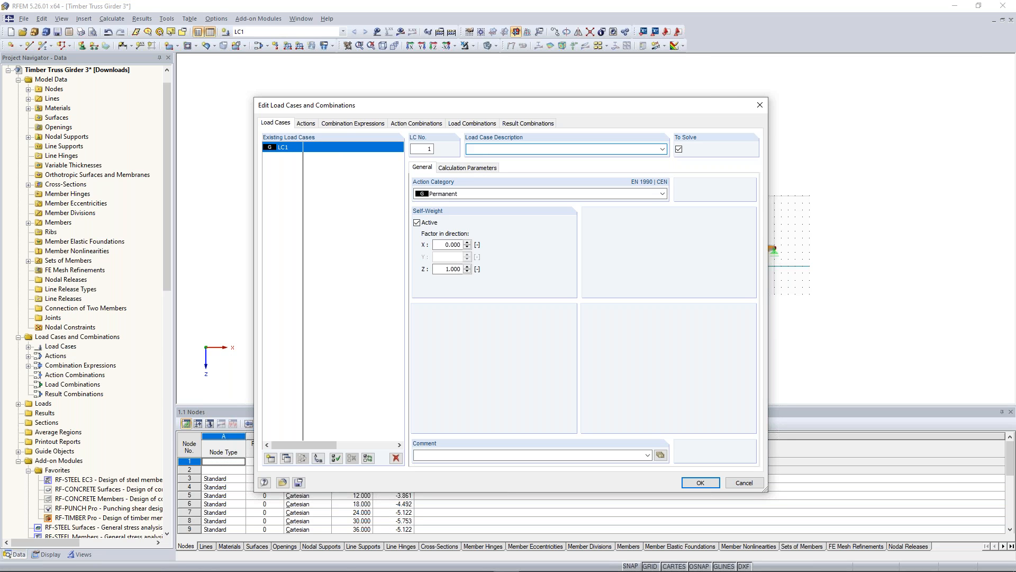
click(662, 149)
click(662, 149)
text(Self-weight)
text(+ Roof load)
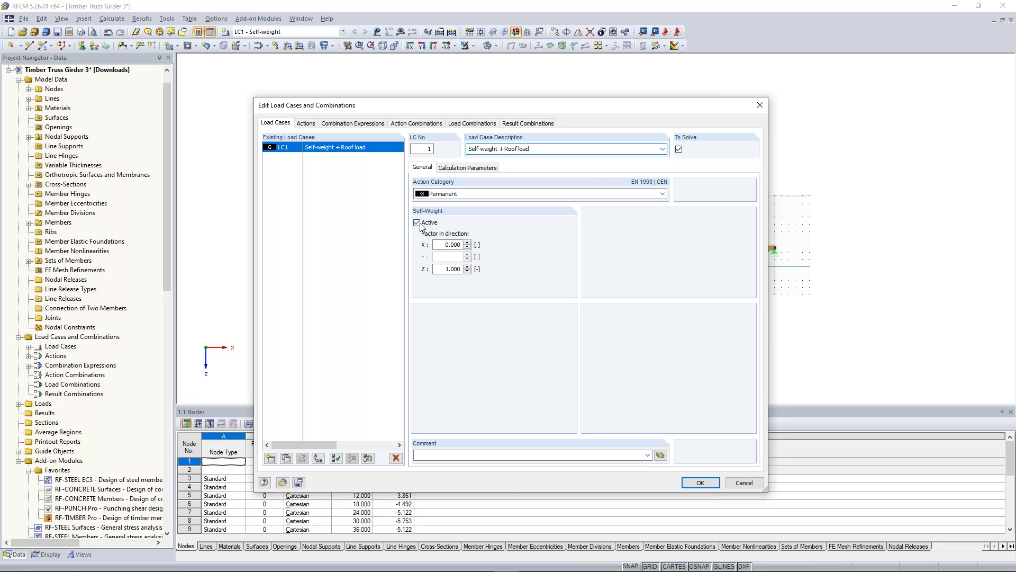
- Add load case LC2 described as "Snow left" with the action category Snow (H ≤ 1000 m a.s.l.)
click(270, 458)
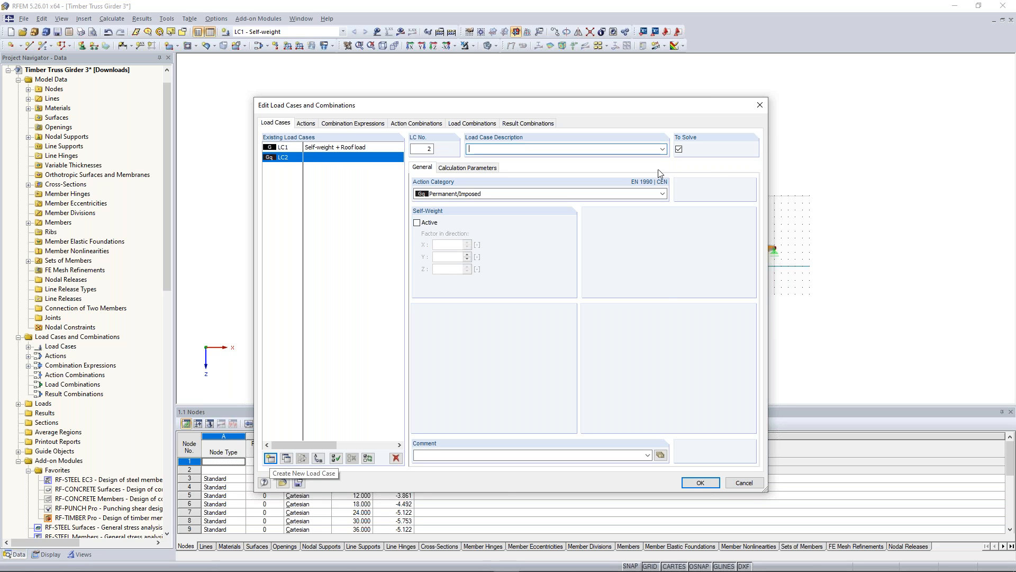
click(663, 149)
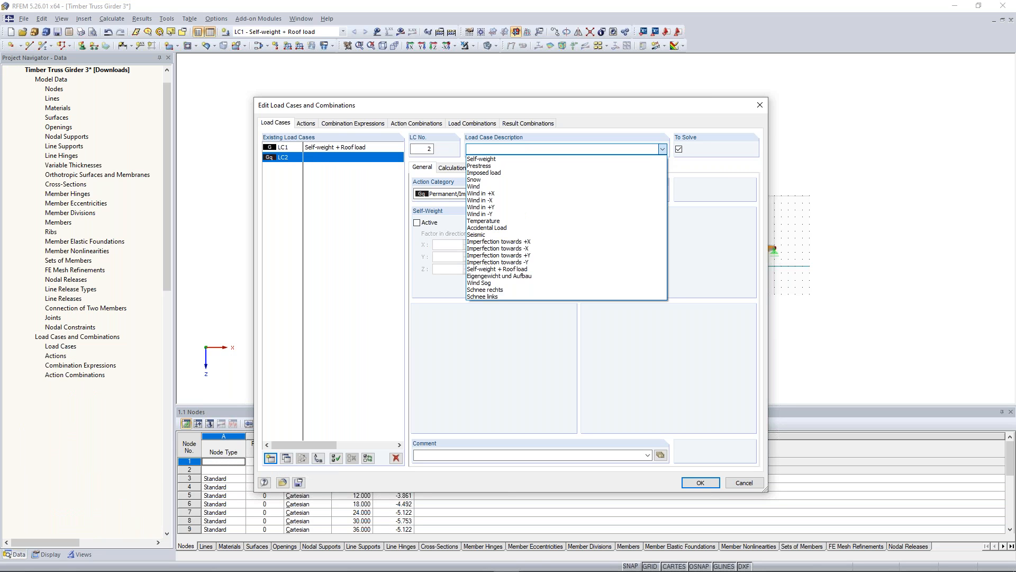
click(662, 148)
text(Snow)
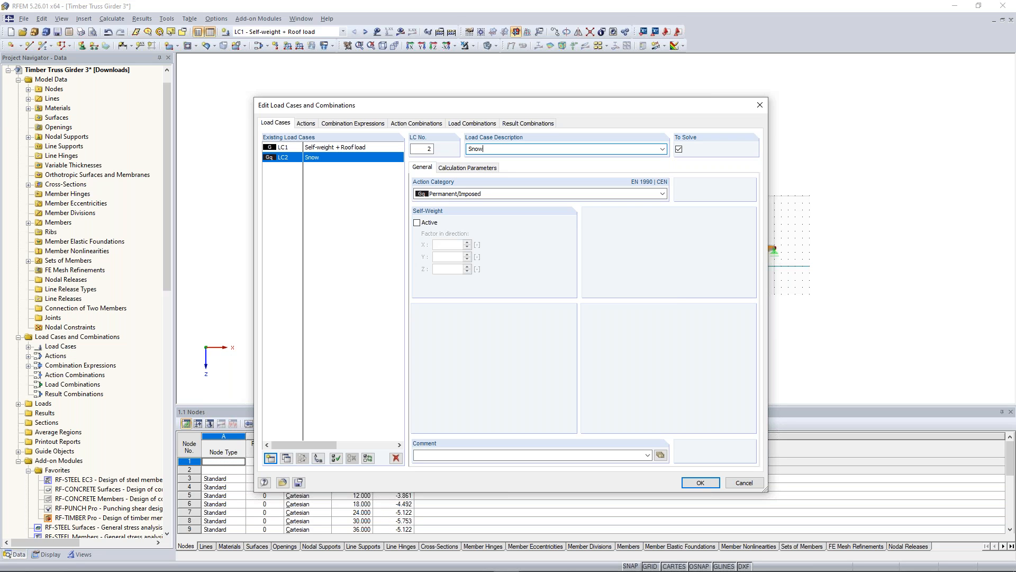
text( left)
click(662, 194)
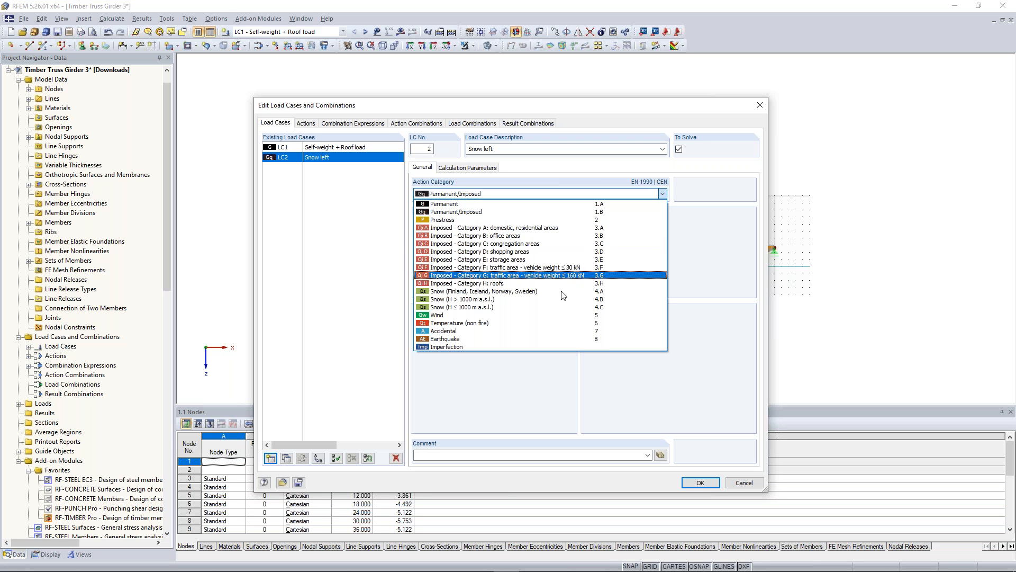
click(535, 309)
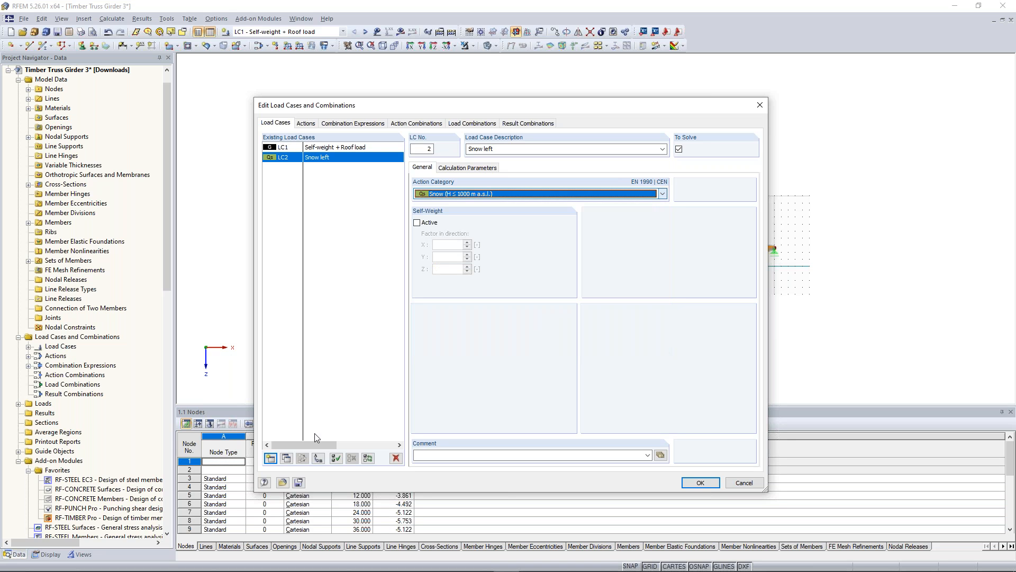
- Copy the Snow left load case as LC3 and describe it as "Snow right"
click(286, 458)
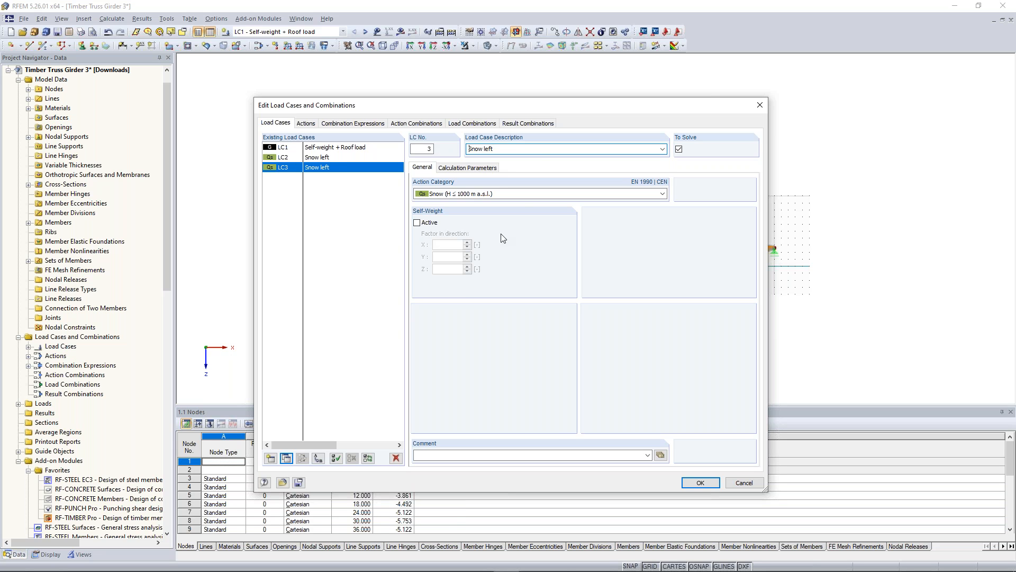
double_click(488, 149)
text(righ)
- Add load case LC4 described as "Wind Suction" with the action category Wind
click(270, 459)
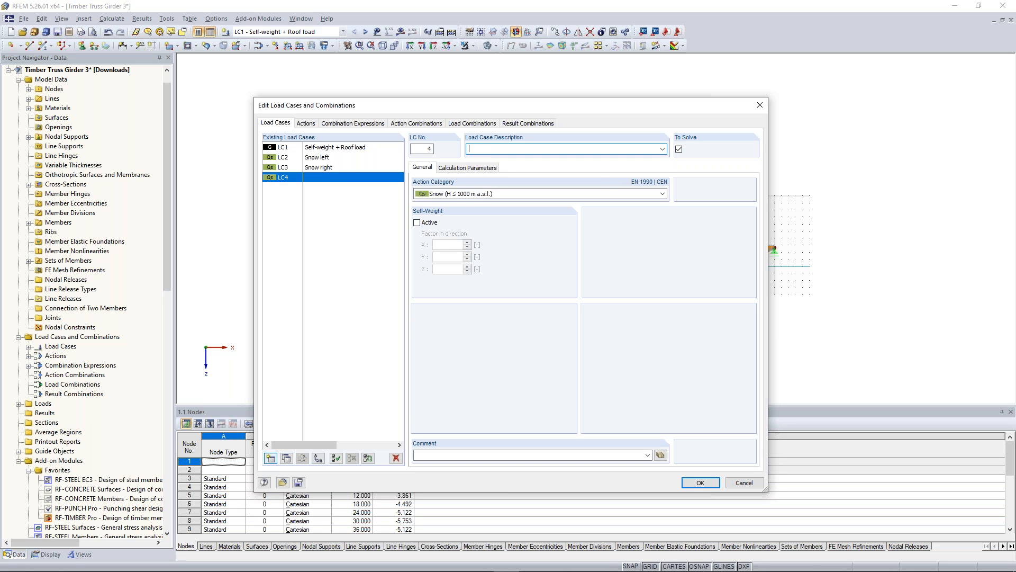
click(662, 149)
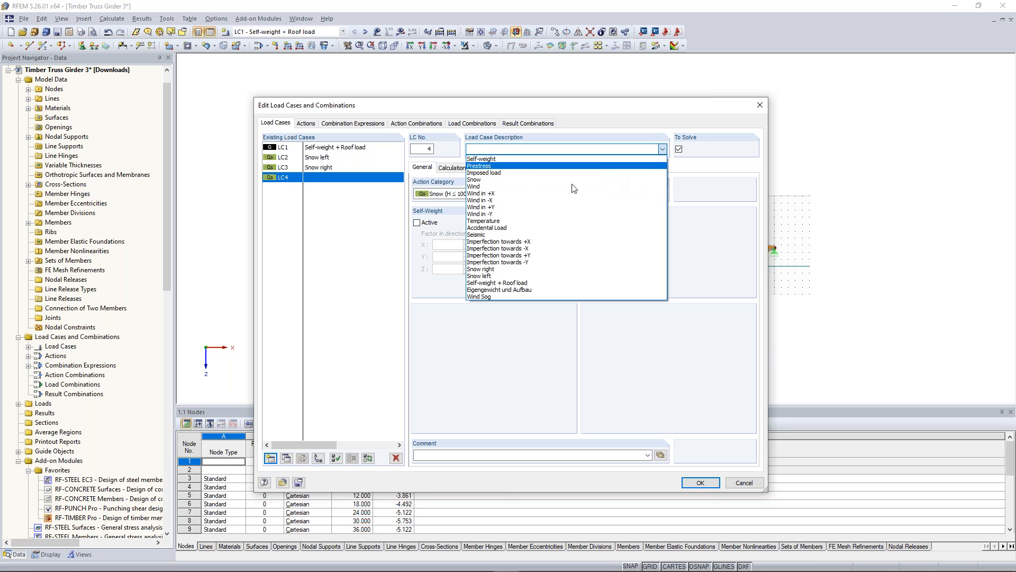
click(519, 187)
click(519, 149)
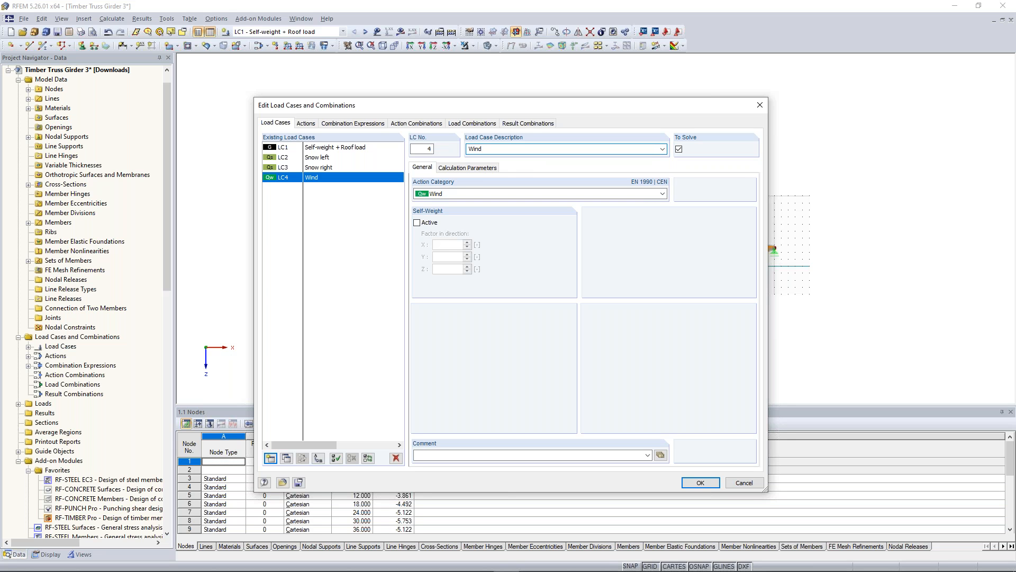
text(Suction)
- Examine which load cases are assigned to the Permanent, Snow and Wind actions and how the snow cases act together
click(306, 124)
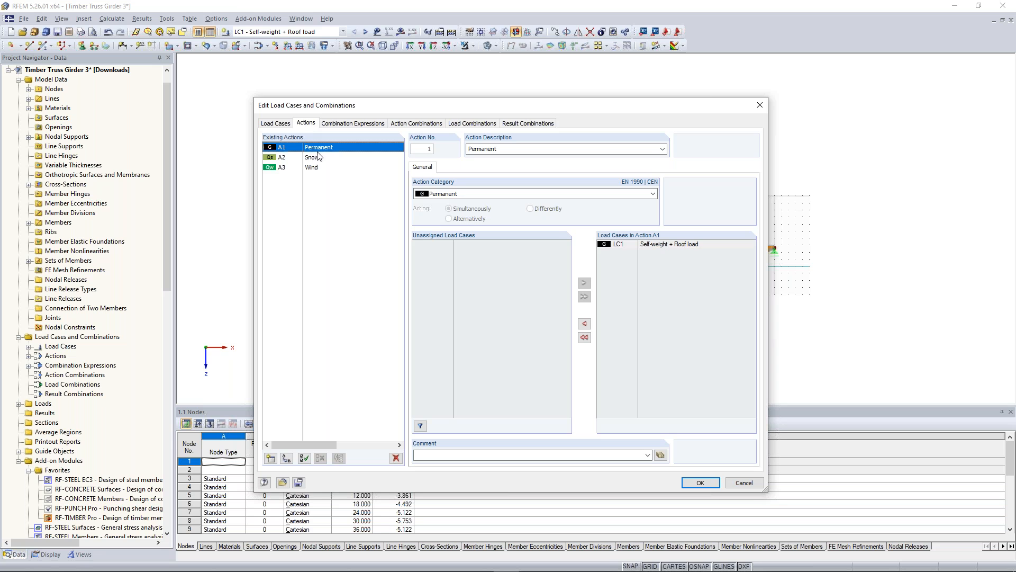
click(320, 158)
click(320, 167)
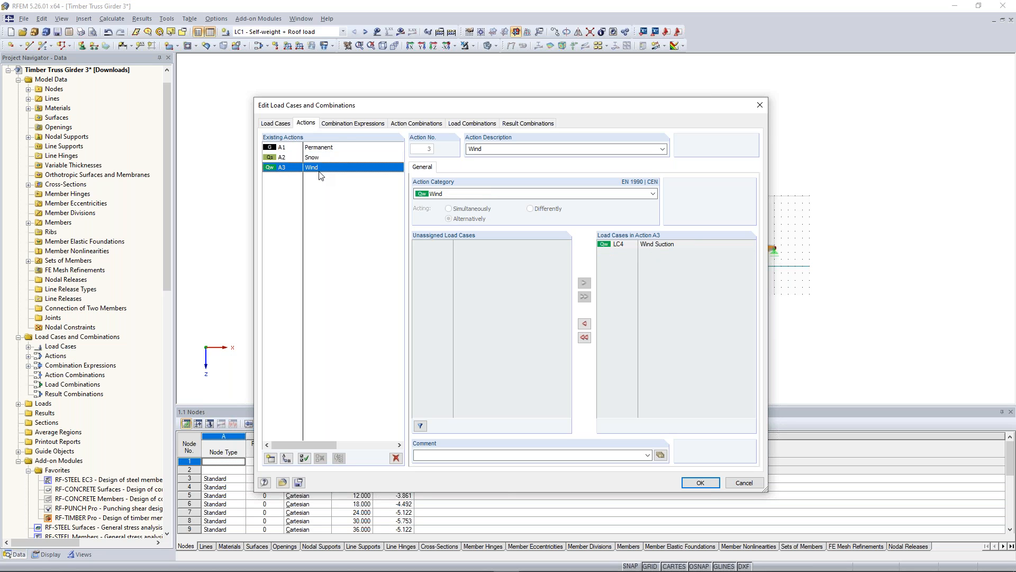
click(324, 151)
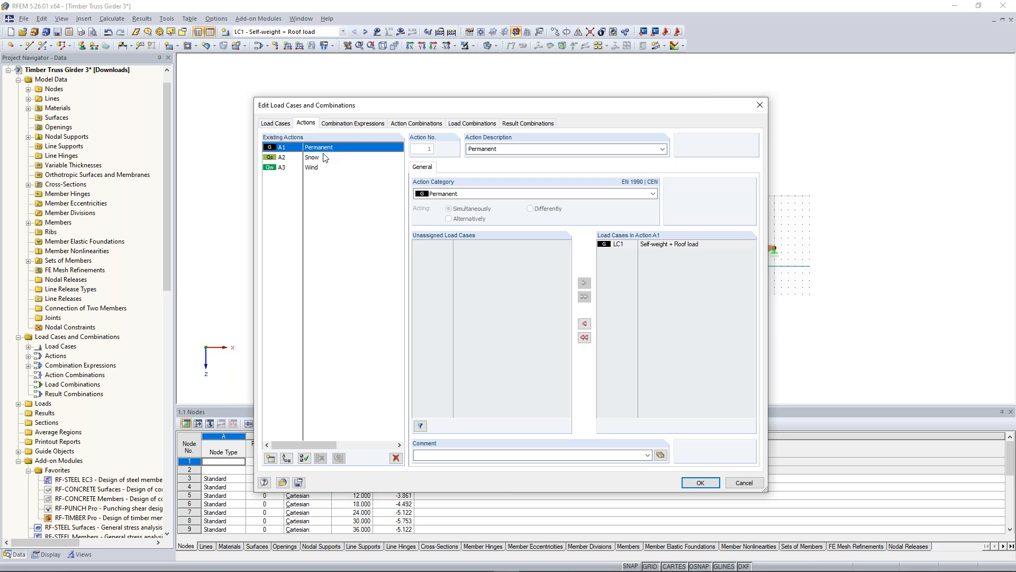
click(324, 159)
click(322, 169)
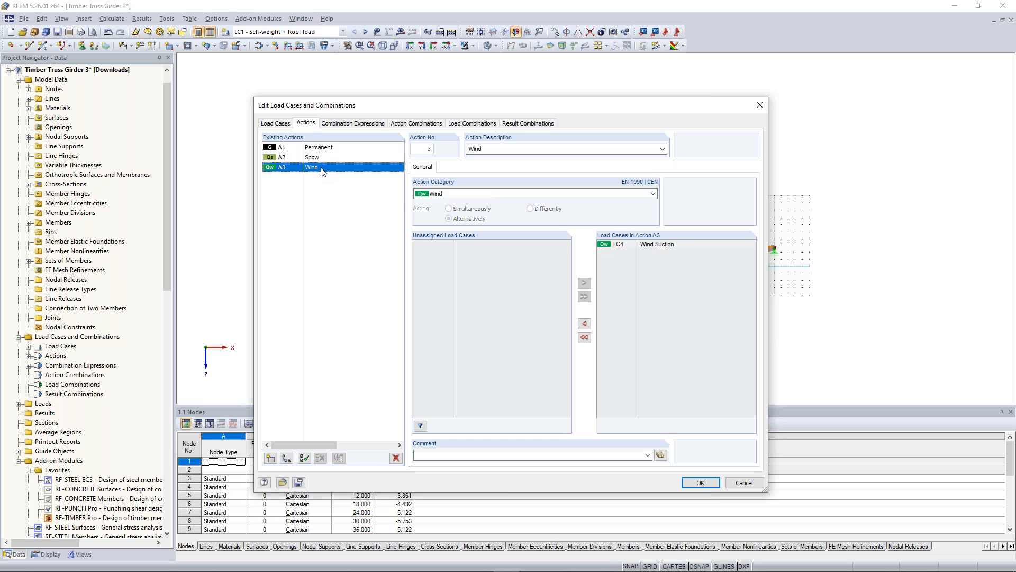
click(313, 160)
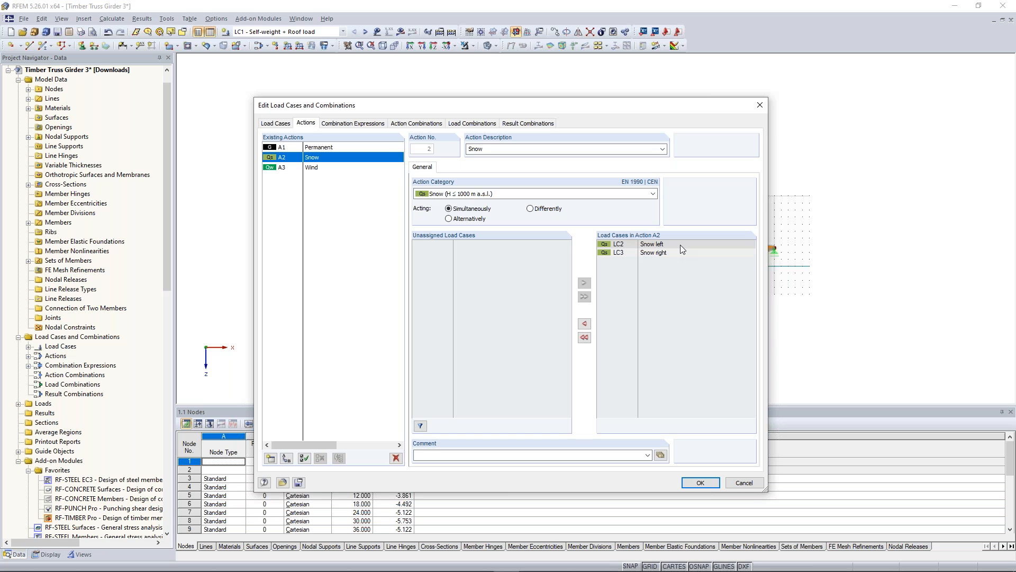
- Delete the three SLS combination expressions CE2, CE3 and CE4, keeping only the ULS expression
click(354, 124)
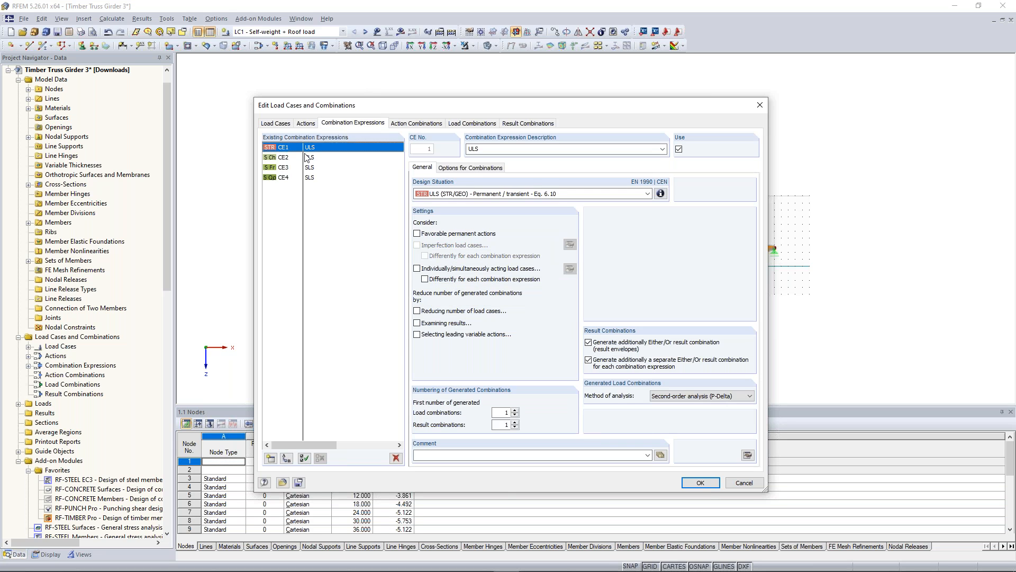
click(306, 157)
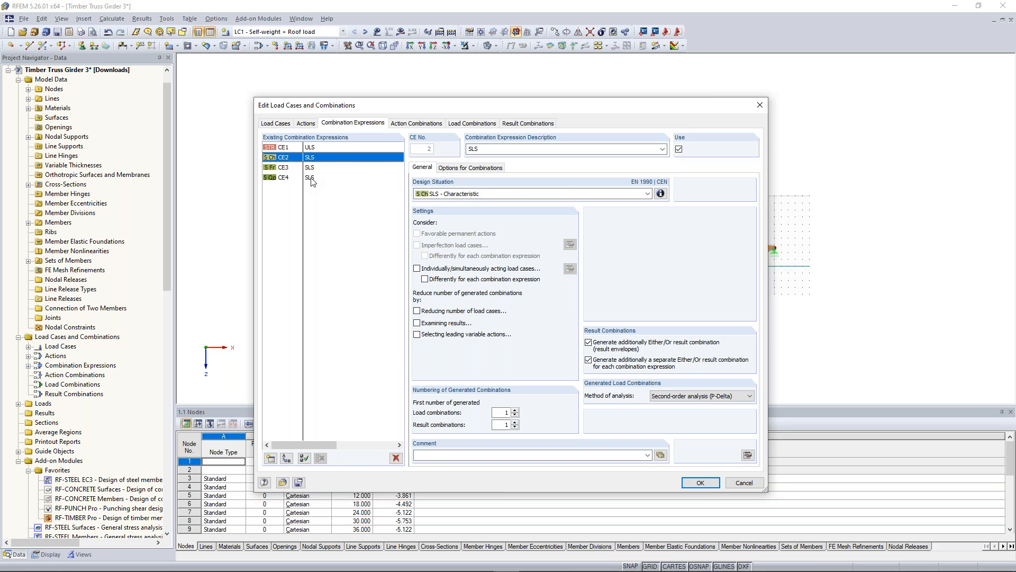
shift+click(312, 178)
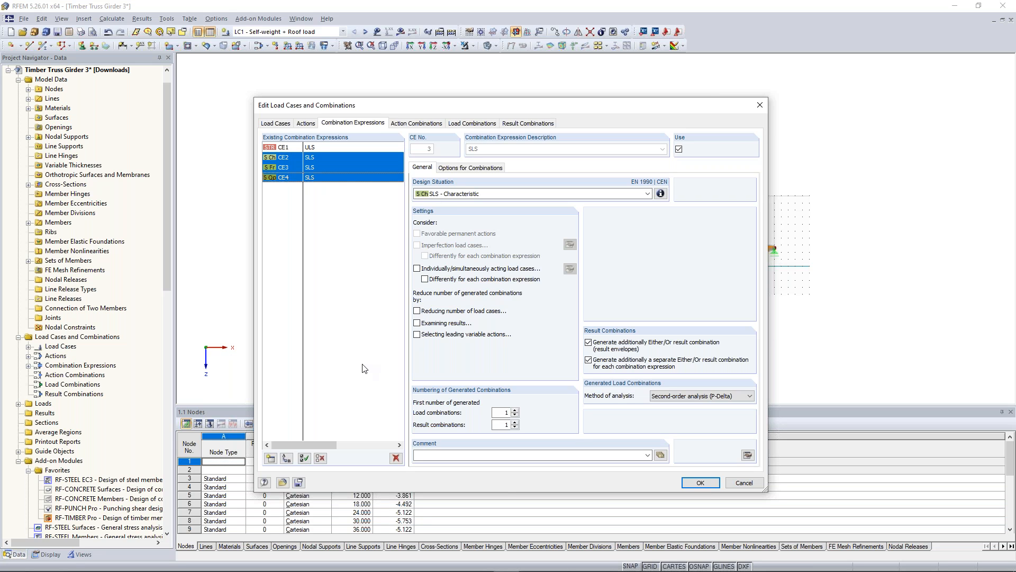
click(396, 458)
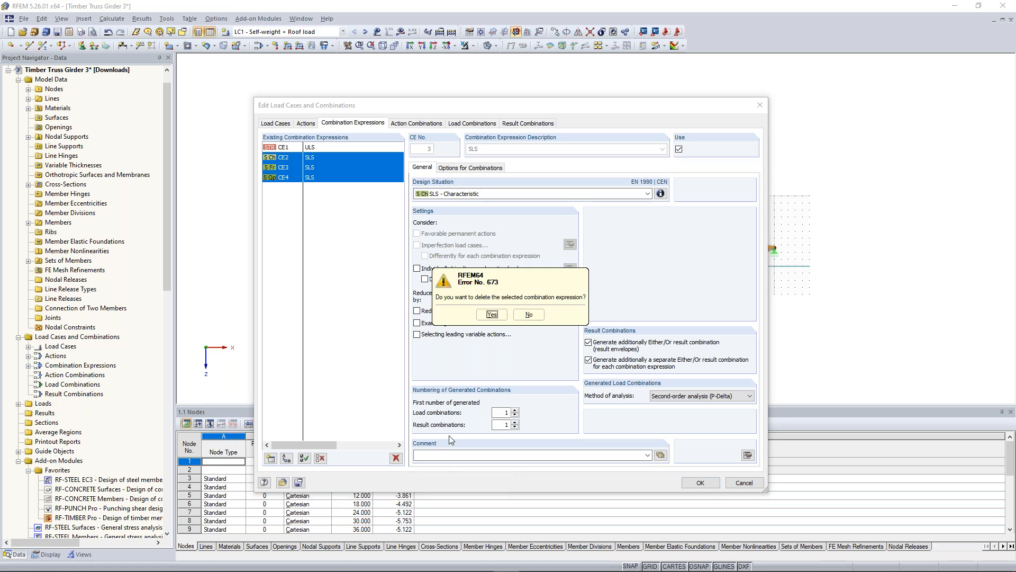
click(491, 315)
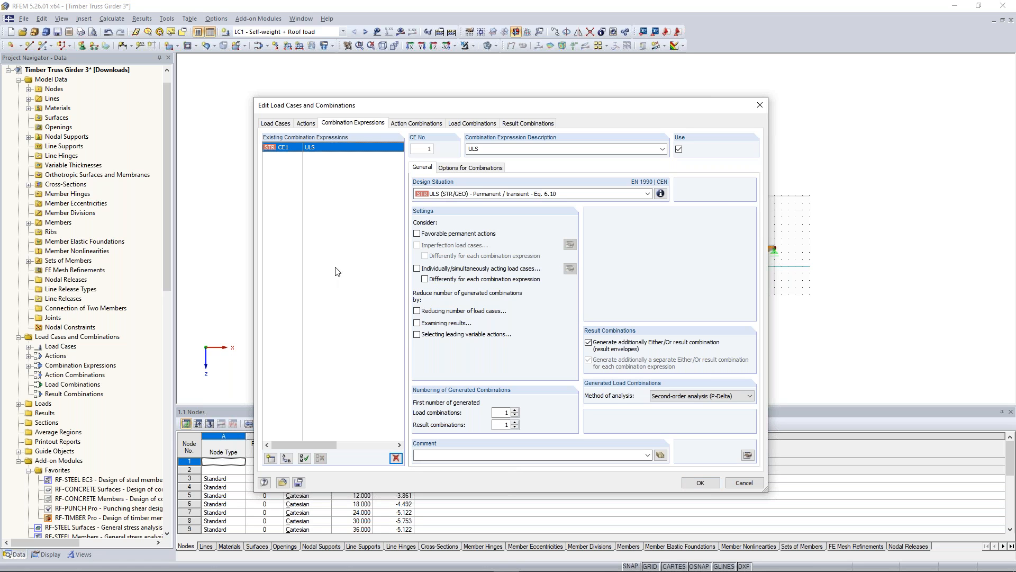
- Examine the combination formula and factor definitions of the ULS (STR/GEO) permanent/transient design situation, Eq. 6.10
click(665, 194)
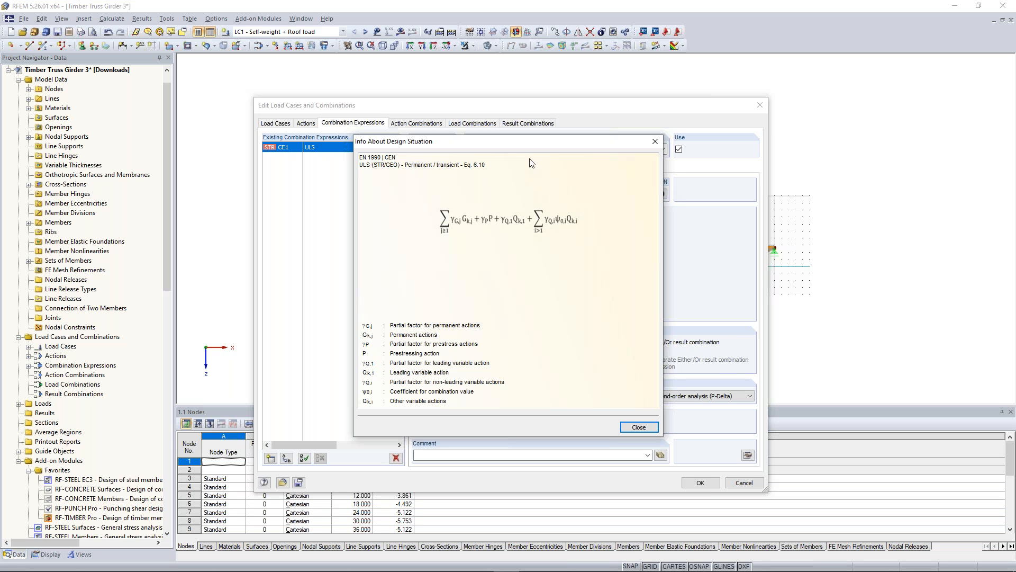
drag(558, 136, 741, 119)
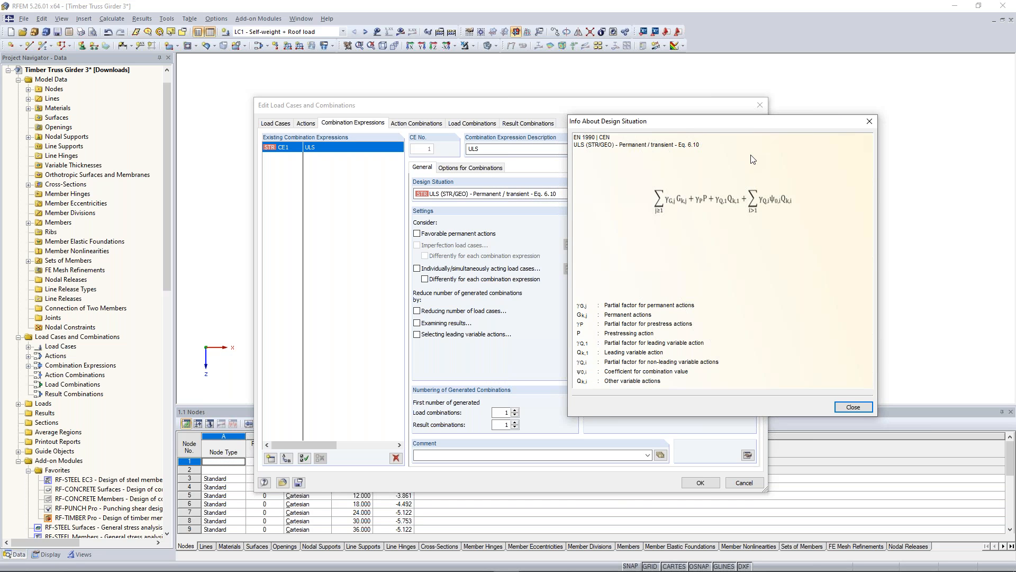
drag(742, 121, 711, 63)
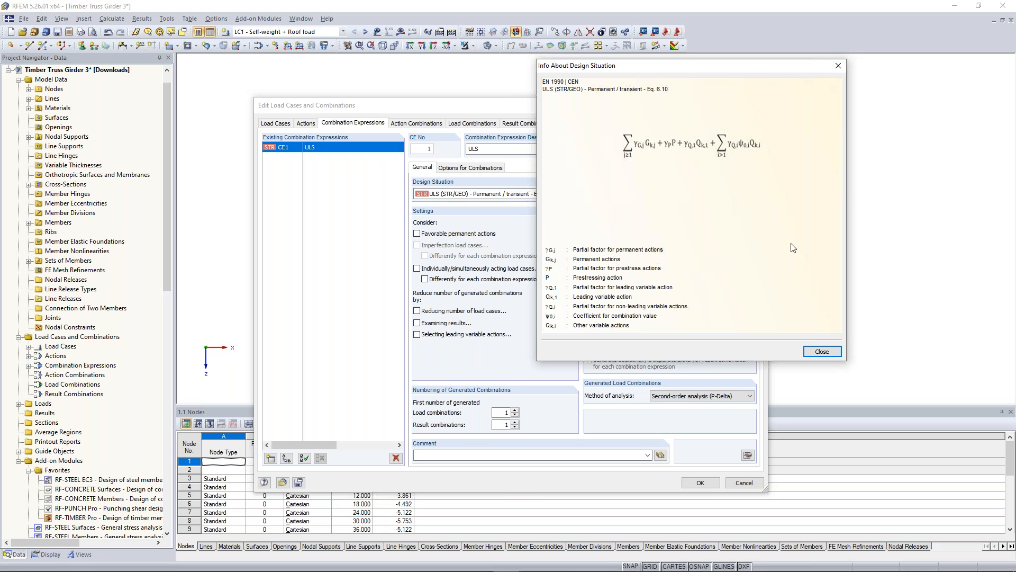
click(822, 352)
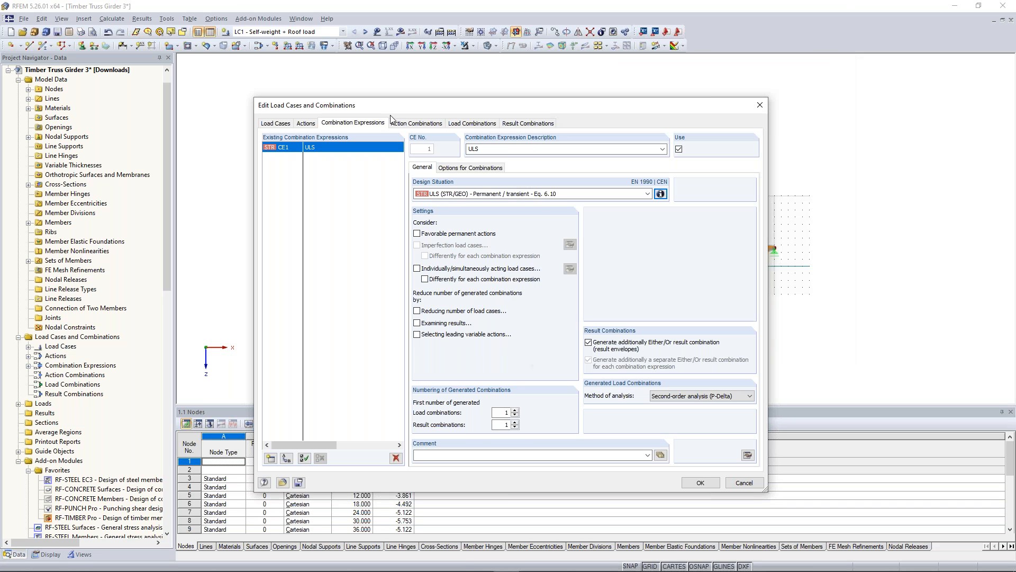
- Examine the generated action combination AC3 and how its permanent, snow and wind factors are formed
click(408, 123)
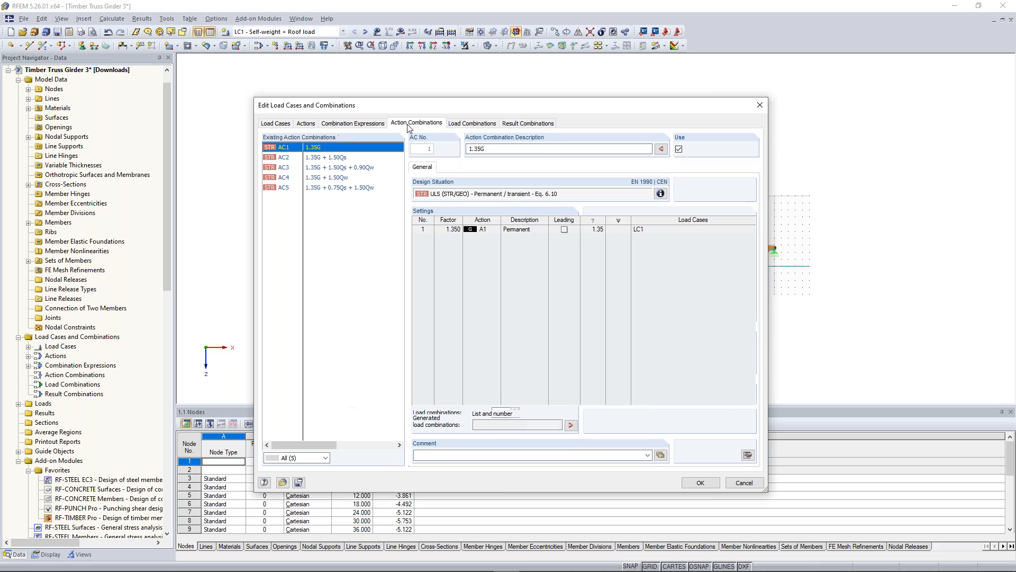
click(367, 167)
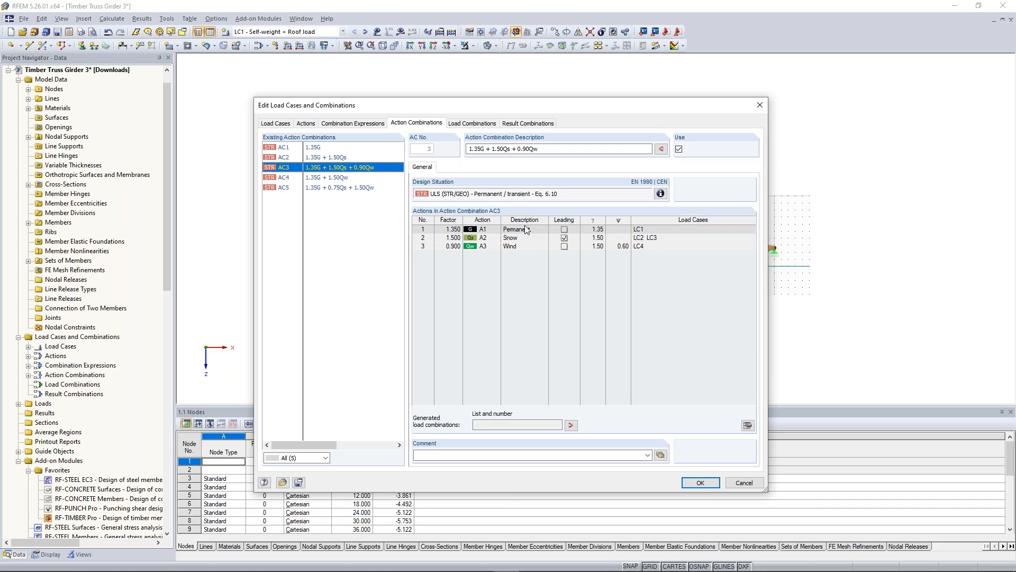
drag(469, 148, 557, 149)
click(483, 148)
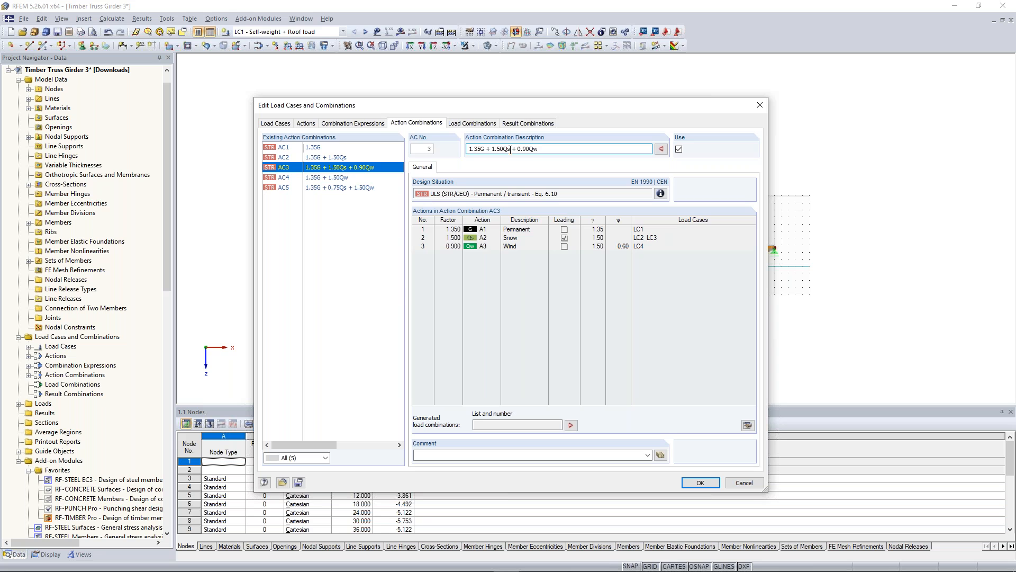
click(544, 150)
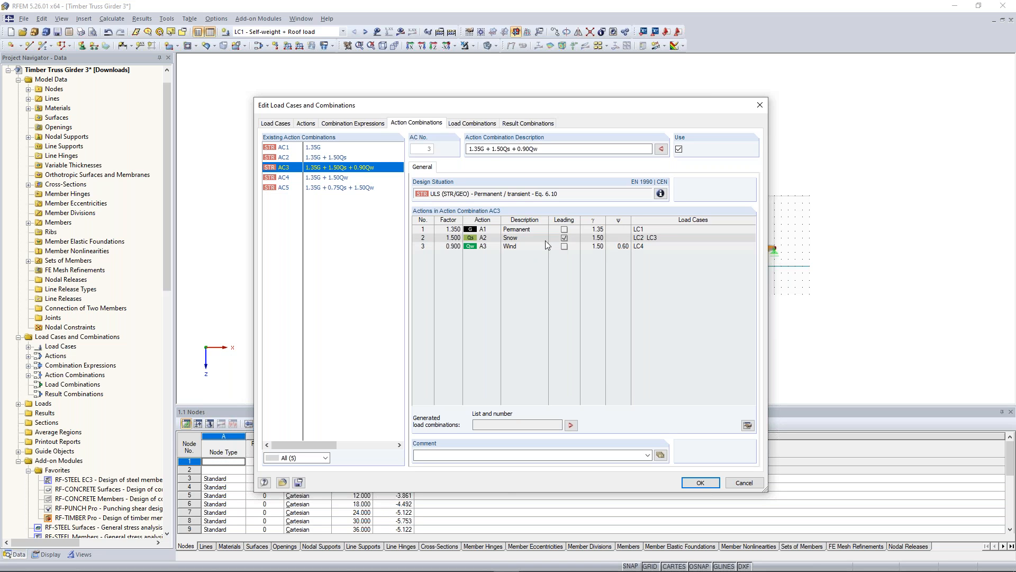
- Examine load combination CO6, comparing its expression with the load cases, leading actions and partial and combination factors
click(479, 124)
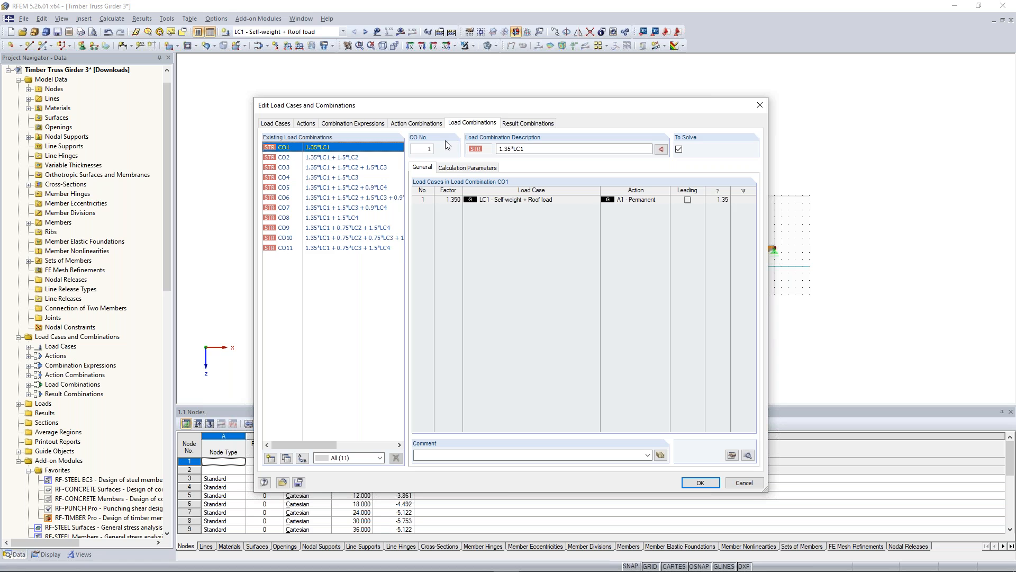
click(334, 199)
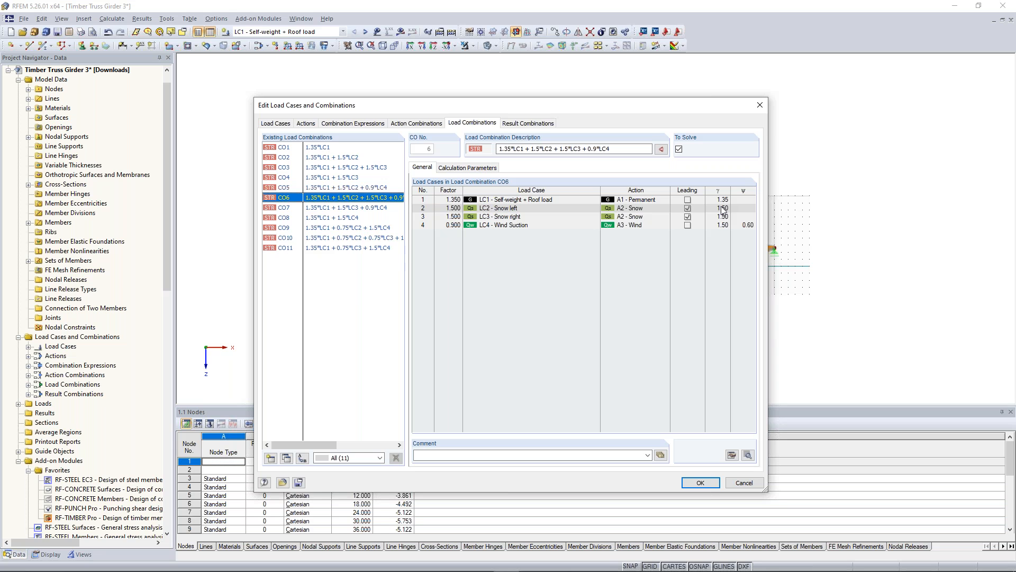
drag(524, 149, 487, 149)
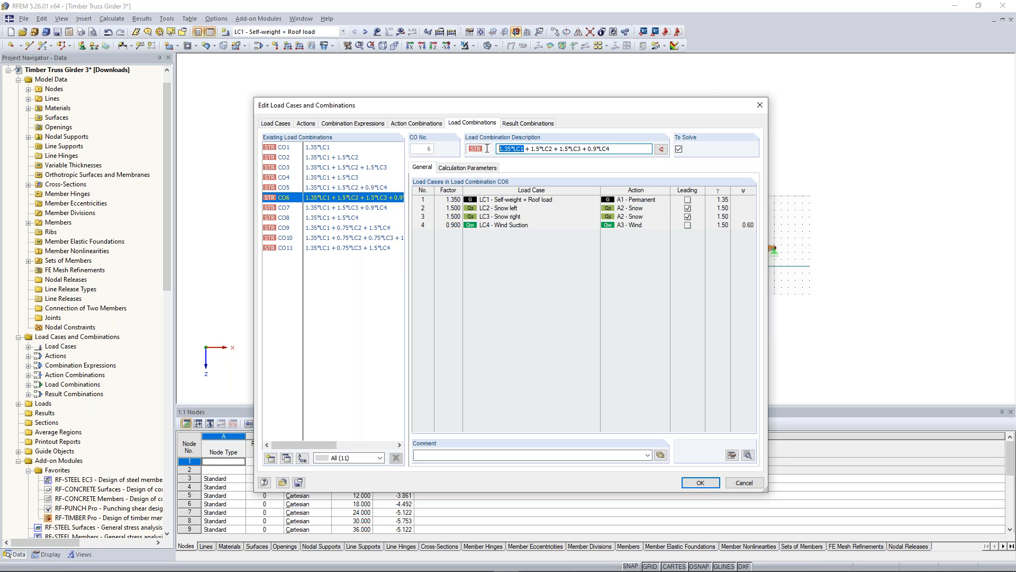
click(611, 151)
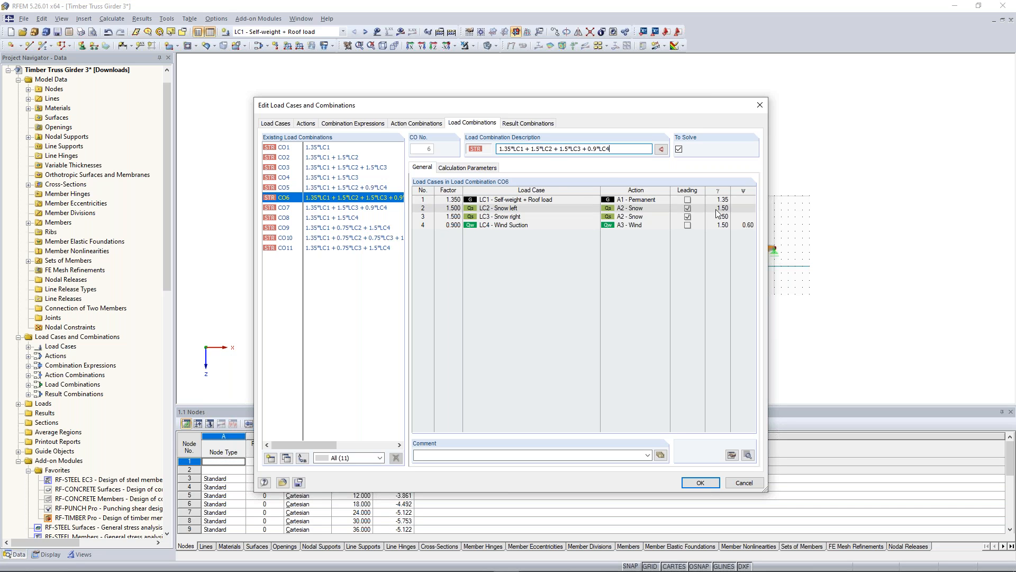
drag(531, 149, 581, 149)
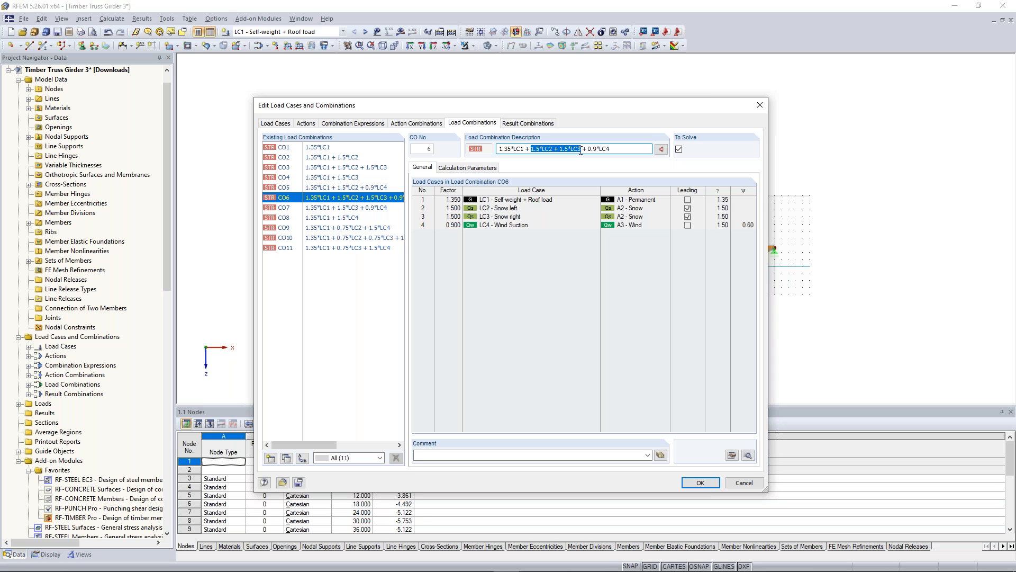
click(577, 224)
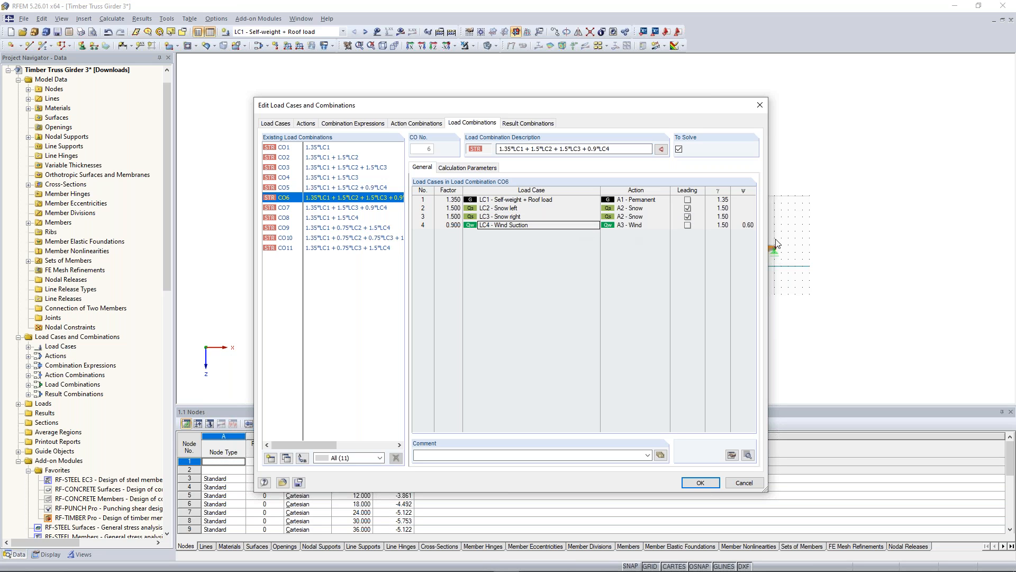
click(746, 226)
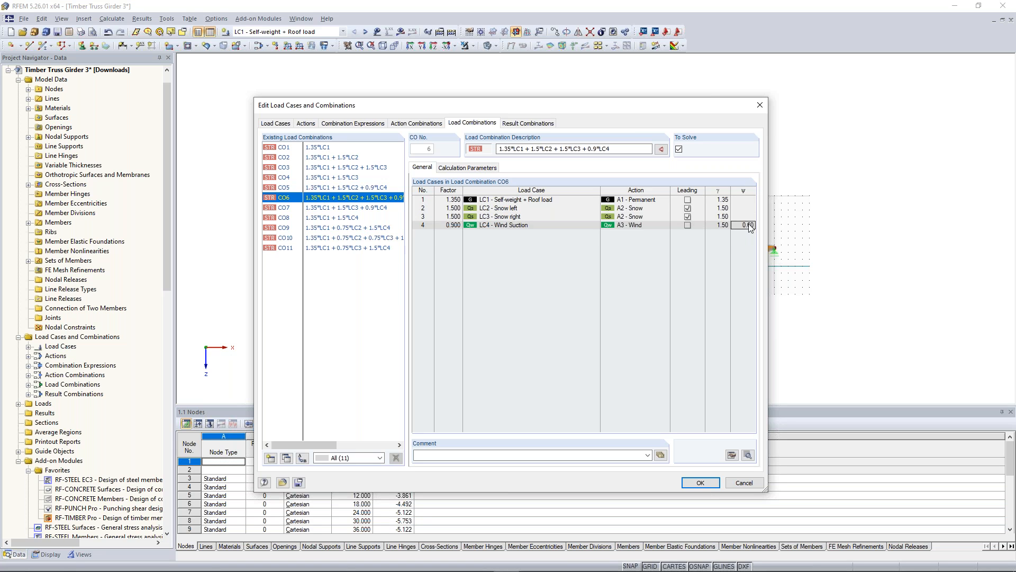
click(719, 226)
- Check result combination RC1, accept the load case and combination definitions, and make LC1 - Self-weight + Roof load current
click(528, 122)
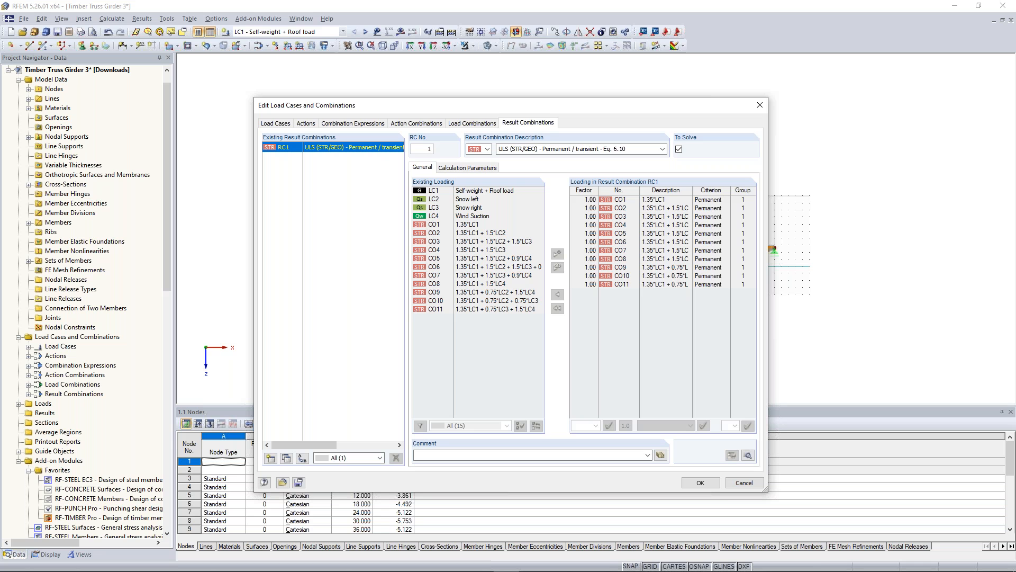
click(700, 482)
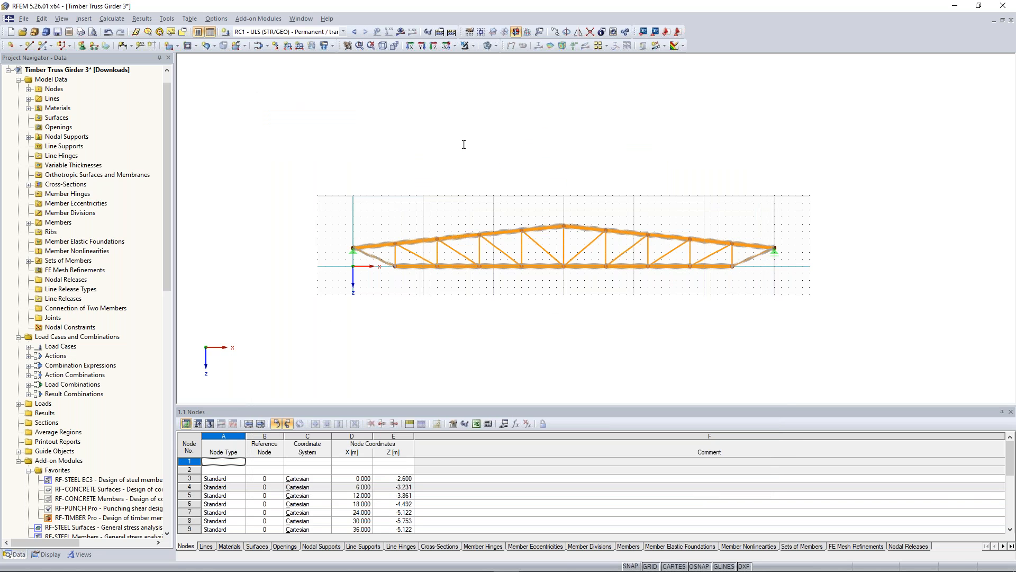
click(345, 33)
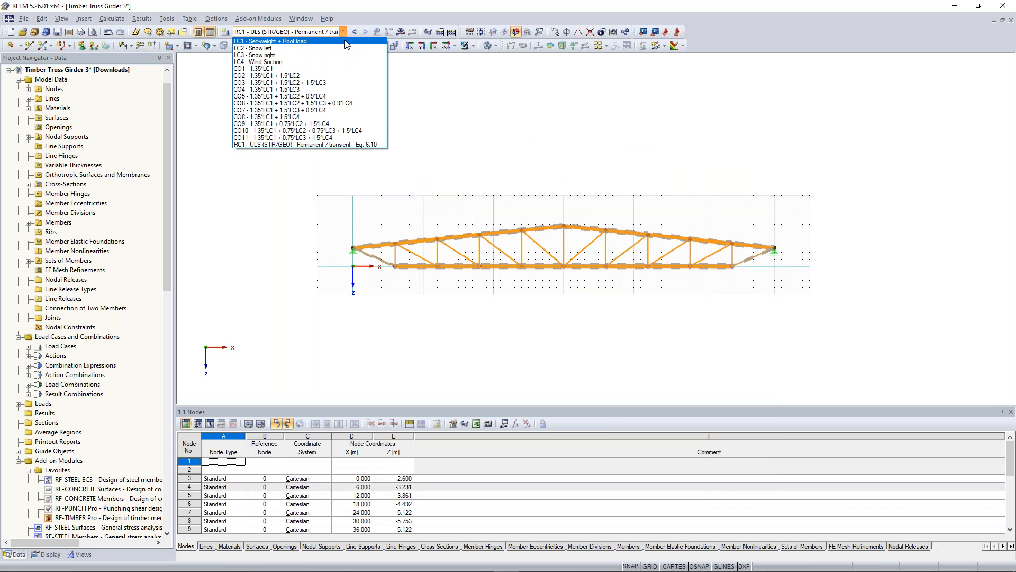
click(345, 41)
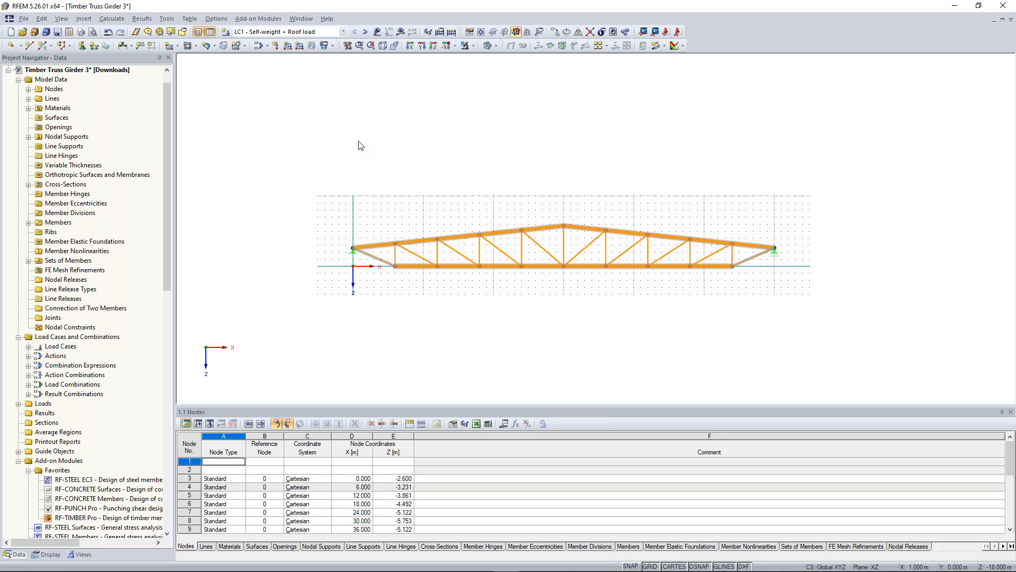
- Apply a uniform 2.5 kN/m force in global ZL direction, related to true length, to the top chord's set of members in LC1
click(289, 46)
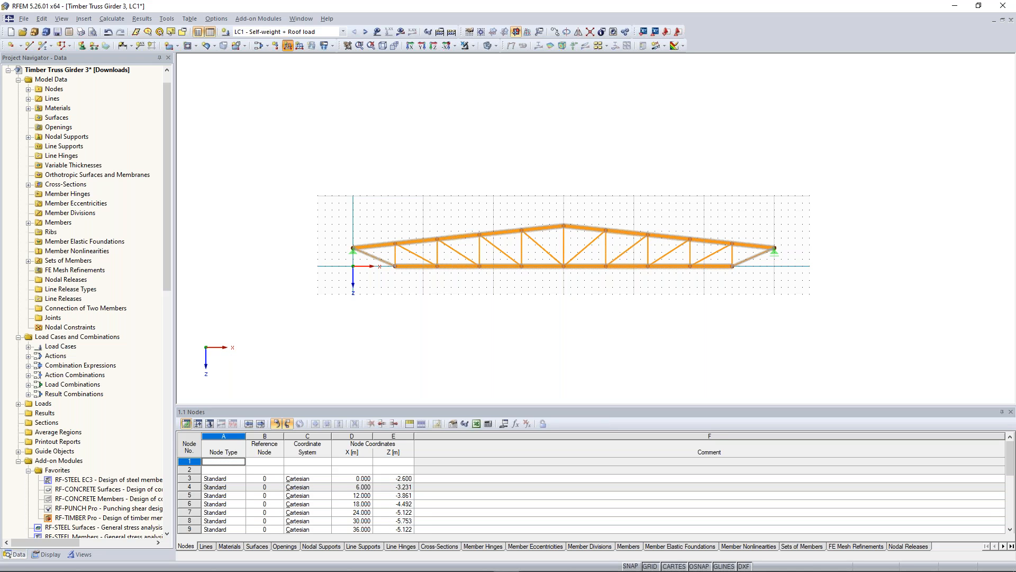
click(378, 168)
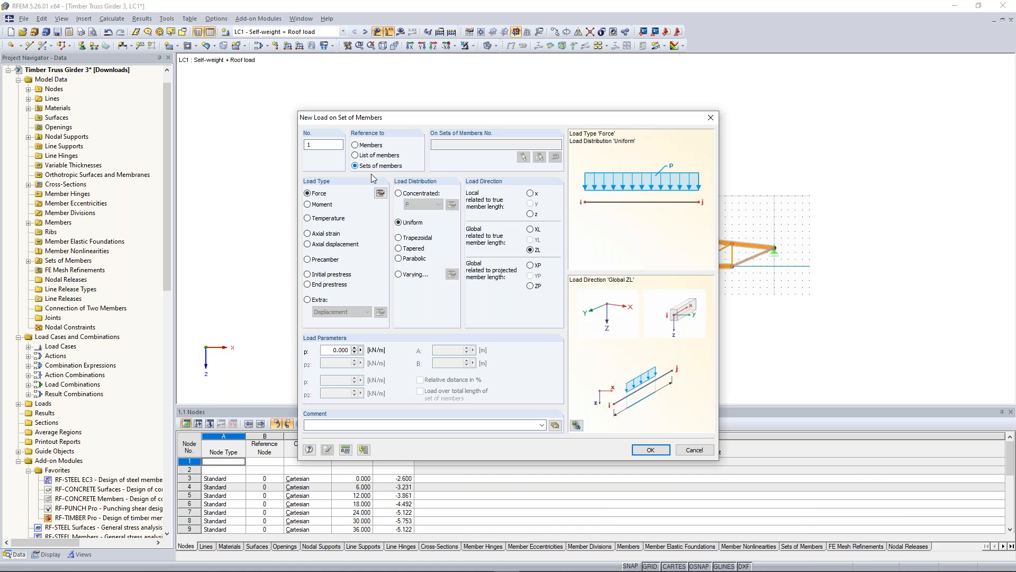
click(341, 351)
text(2,5)
click(534, 288)
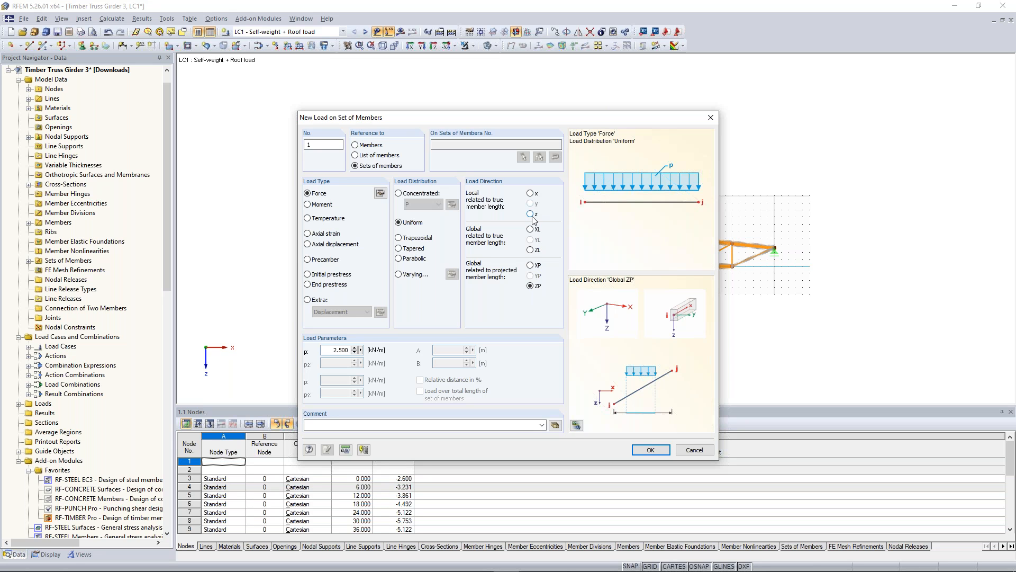
click(531, 250)
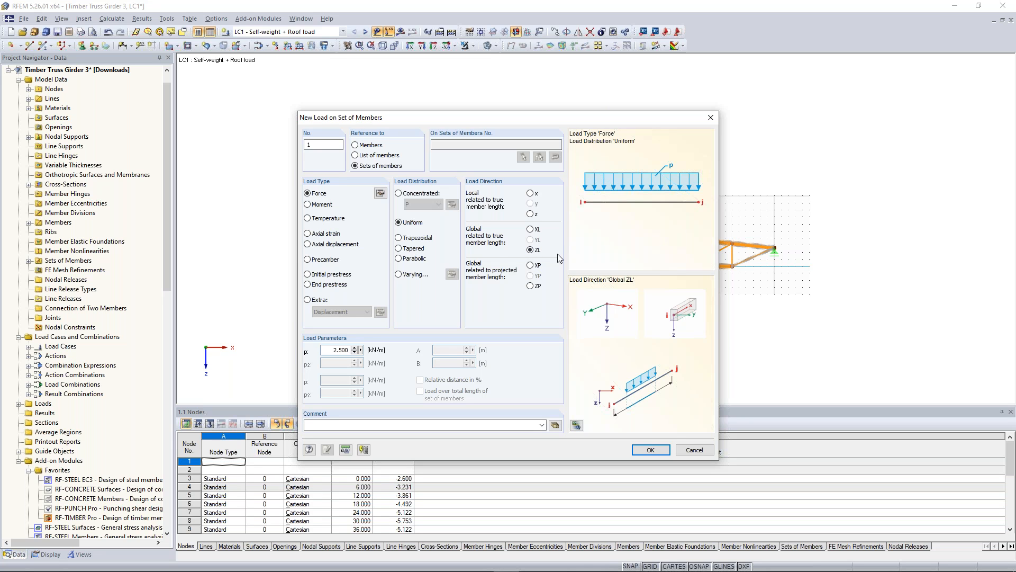
click(644, 452)
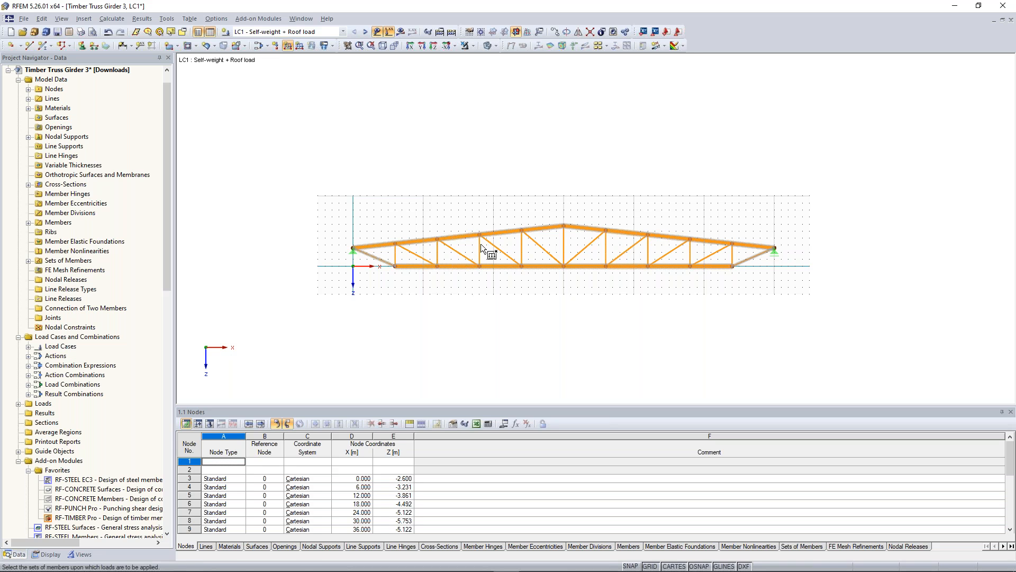
scroll(481, 244, up, 1)
scroll(447, 215, up, 1)
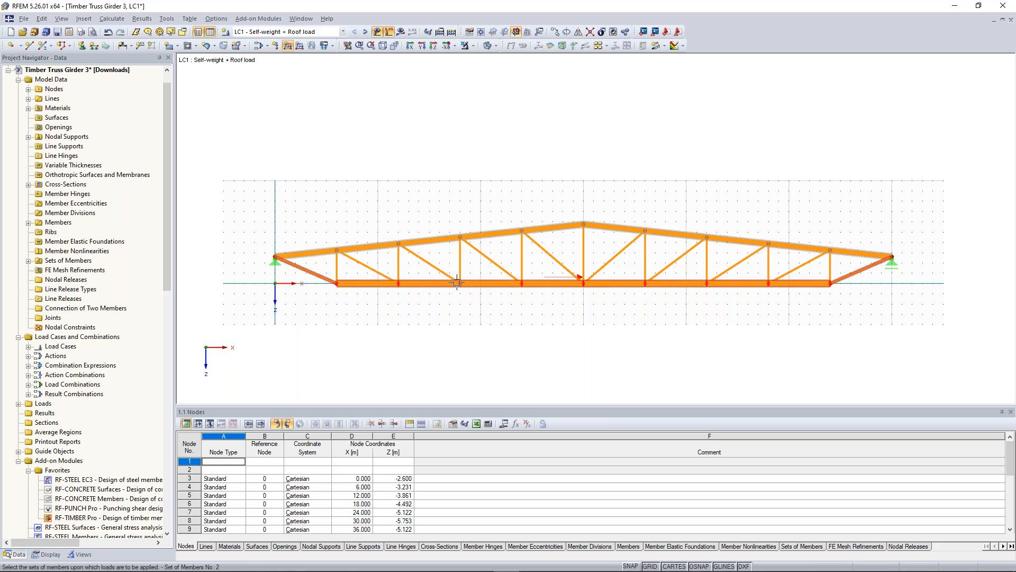
click(462, 233)
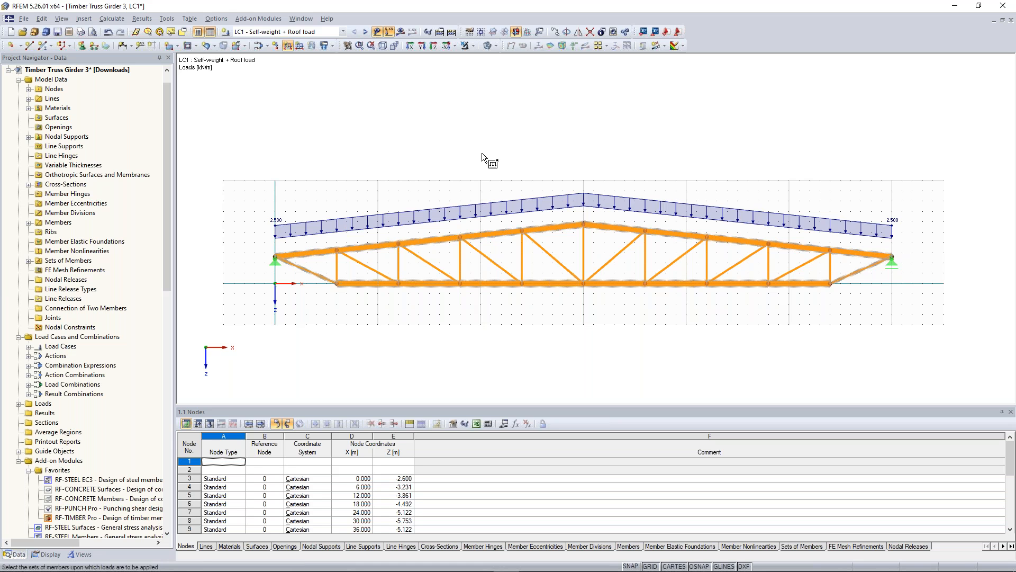
key(Escape)
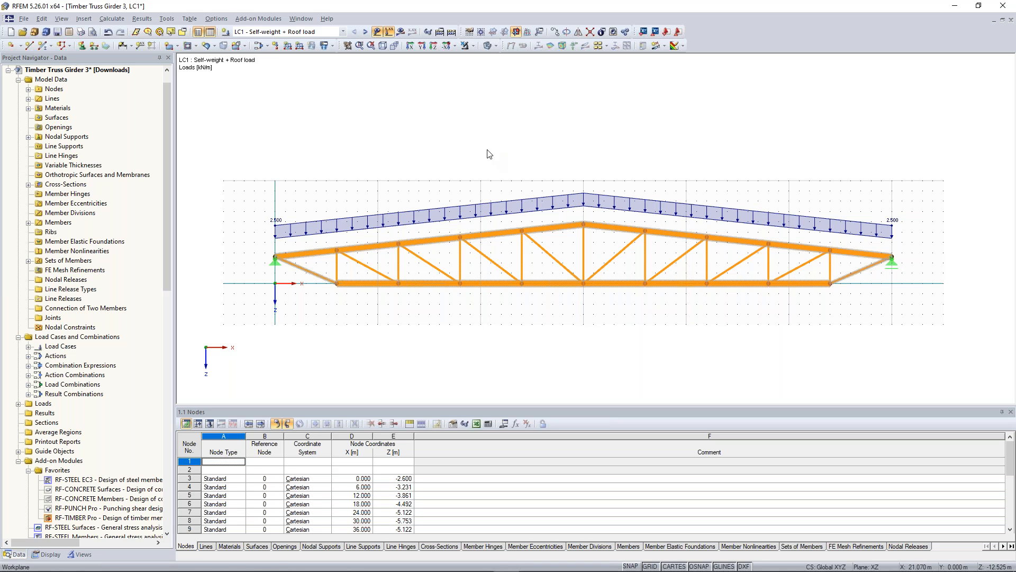
- In LC2 - Snow left, apply a uniform 3.75 kN/m member load to members 1-5 along the left half of the top chord
click(365, 32)
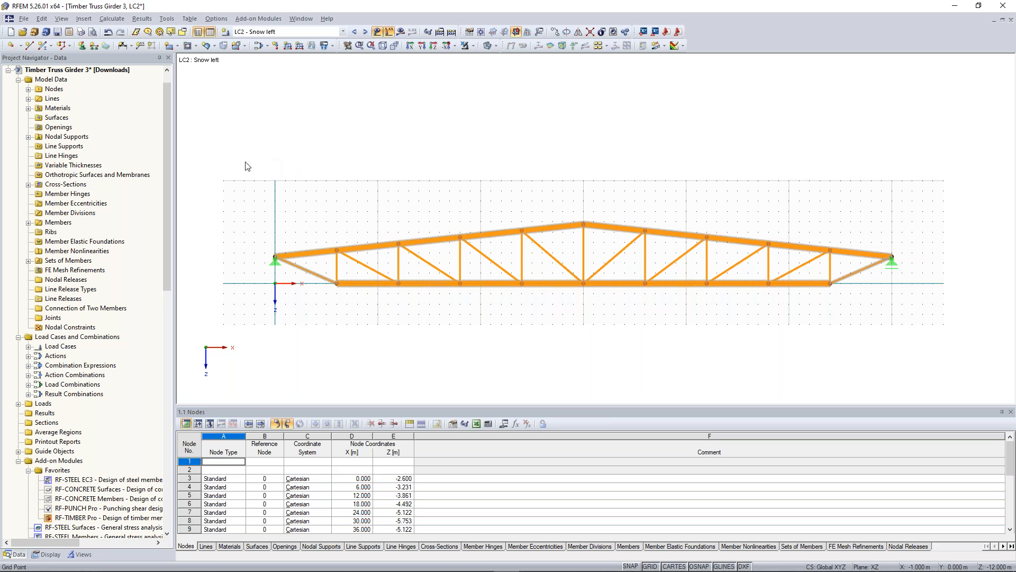
drag(224, 118, 595, 268)
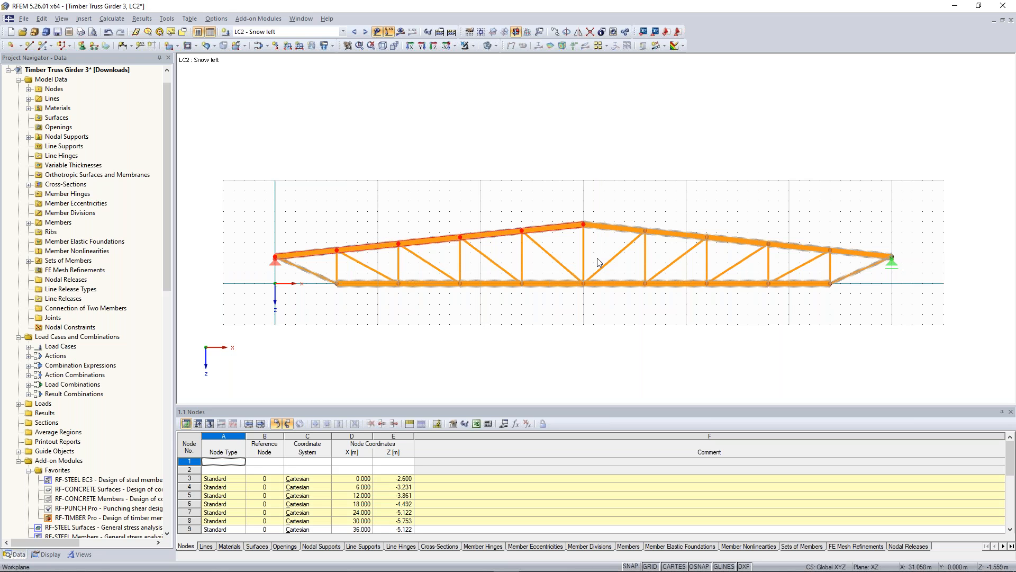
click(285, 49)
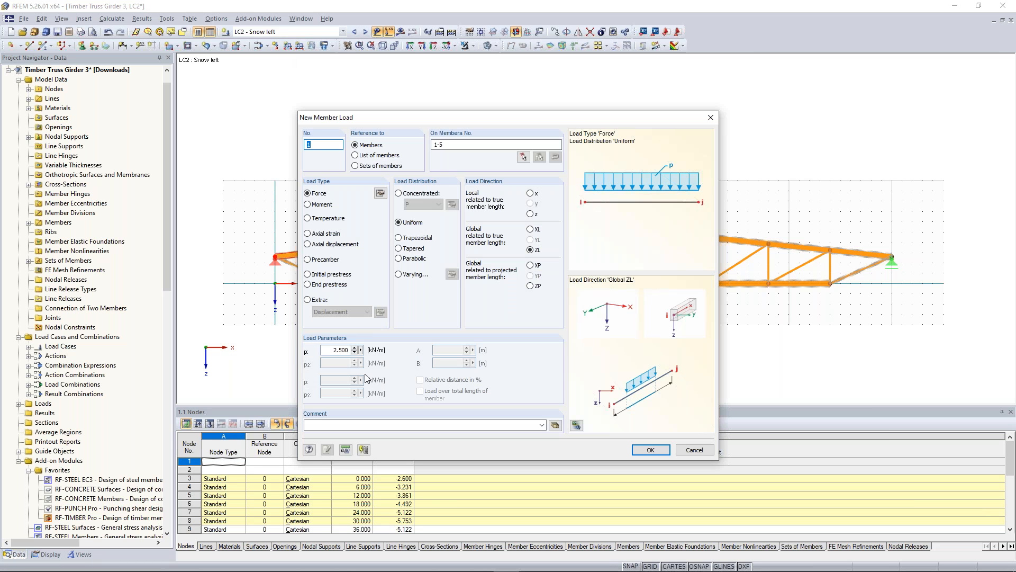
click(339, 350)
text(3,75)
drag(449, 121, 442, 129)
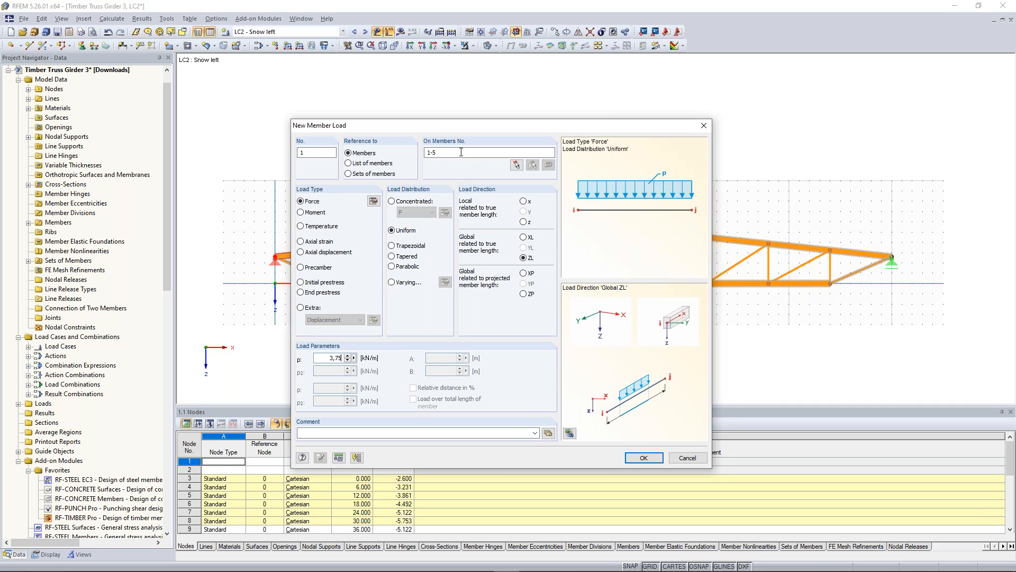
click(447, 153)
click(643, 459)
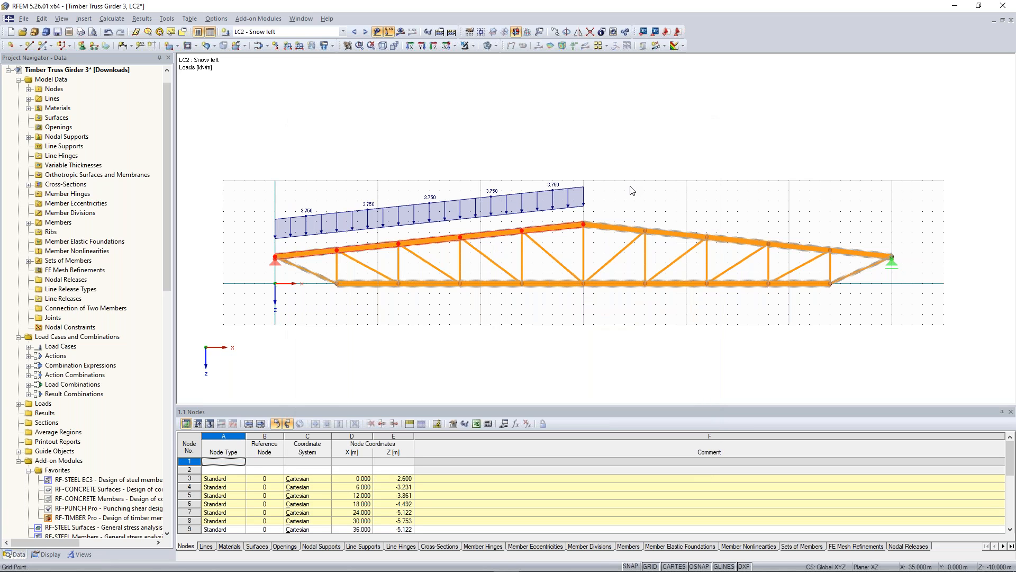
- Change the direction of the LC2 uniform snow load on members 1-5 to global ZP, related to projected member length
drag(236, 125, 327, 159)
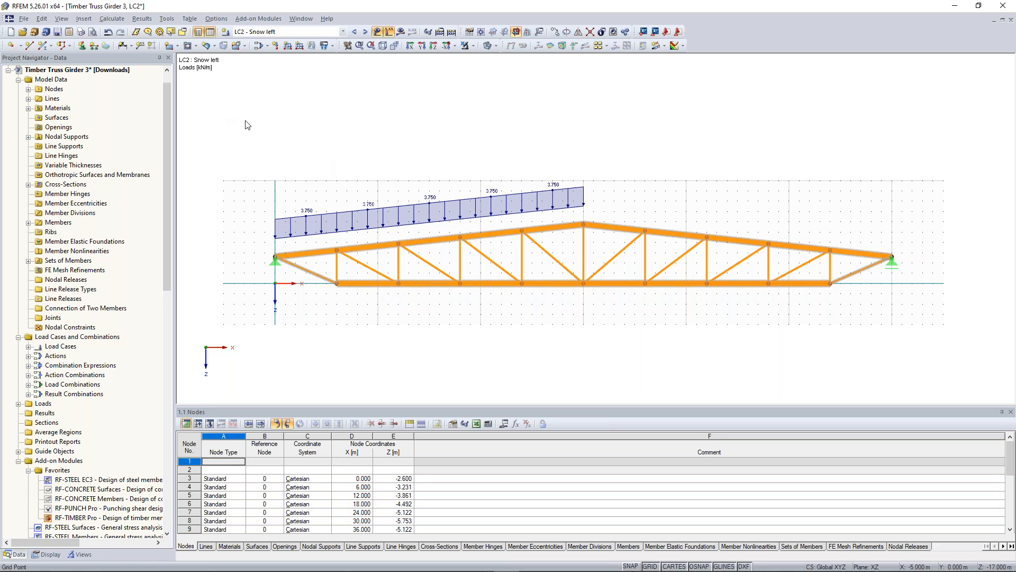
drag(225, 106, 585, 247)
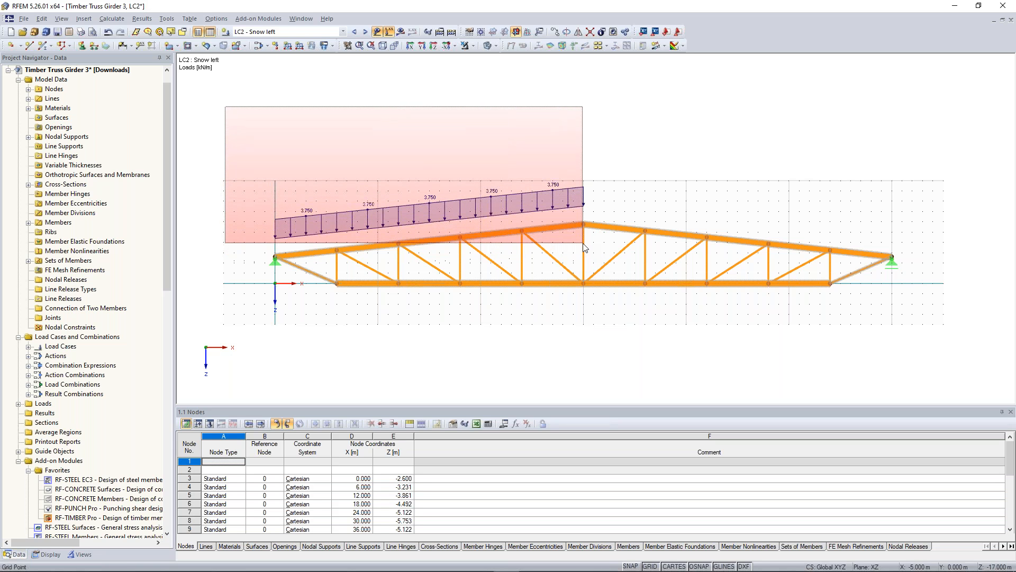
drag(584, 247, 584, 247)
right_click(558, 199)
key(Escape)
right_click(542, 211)
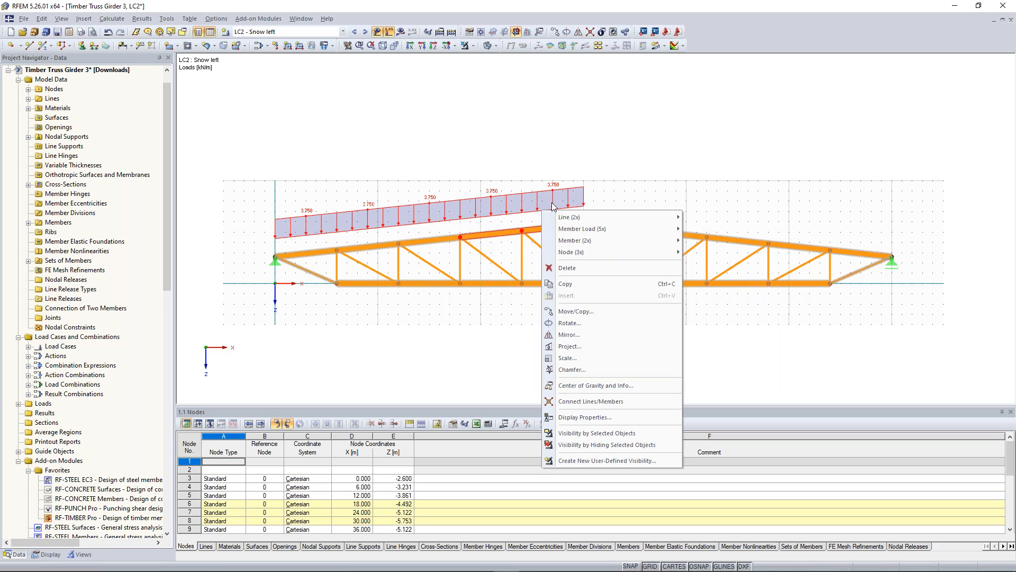
mouse_move(604, 217)
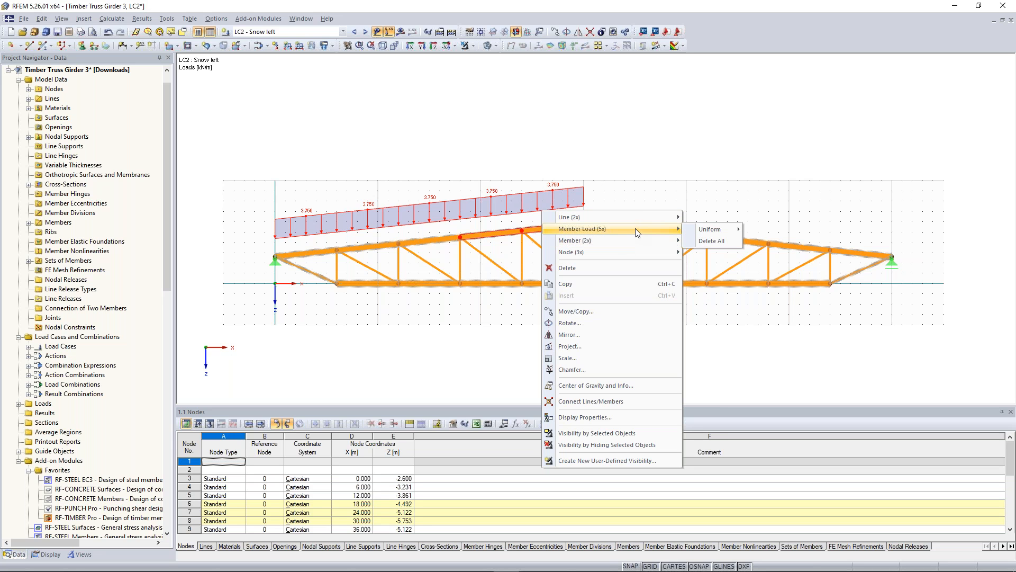
mouse_move(710, 229)
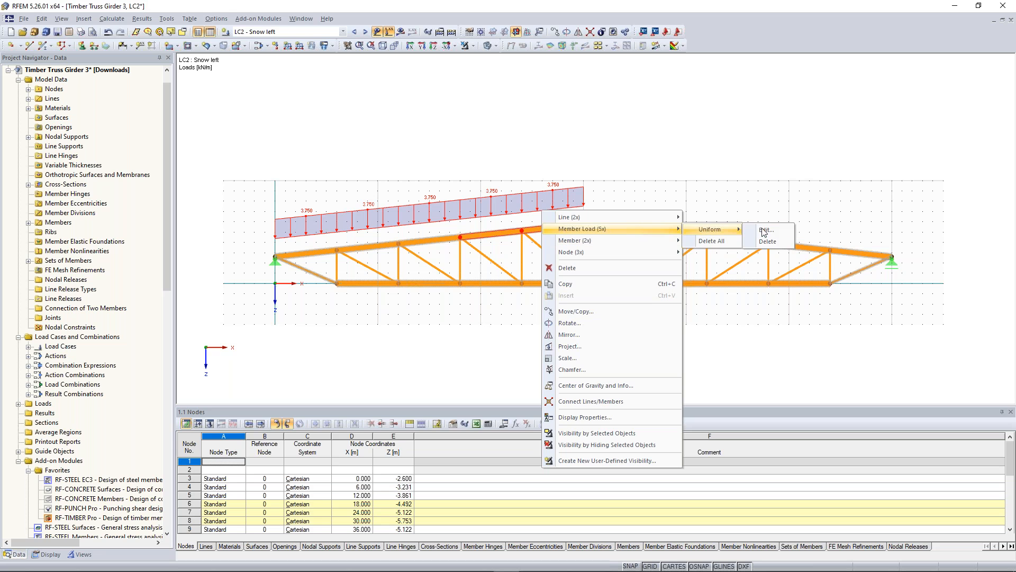
click(777, 231)
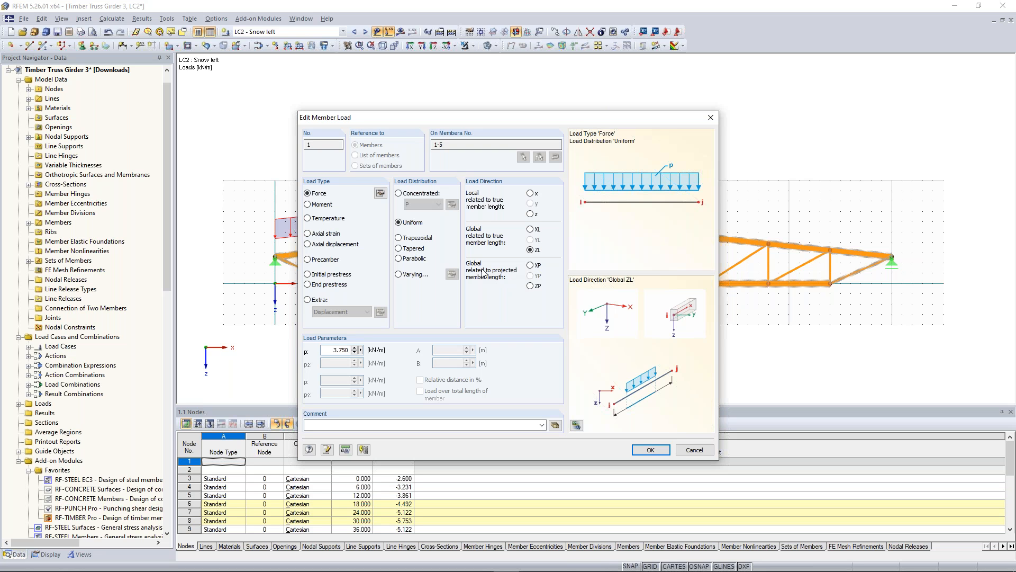
click(532, 288)
click(651, 450)
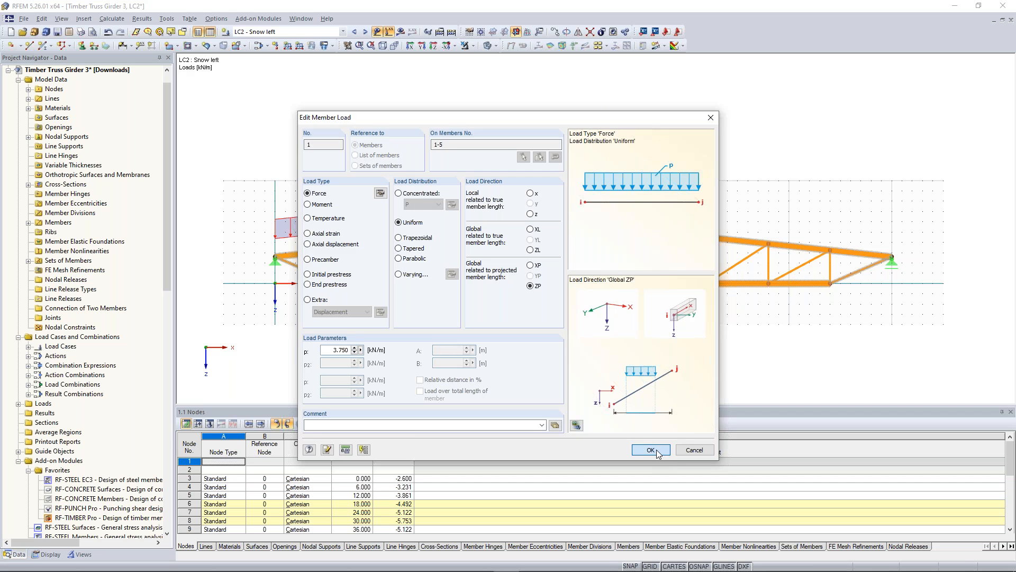
- In LC3 - Snow right, apply a uniform 3.75 kN/m member load in global ZP to the members along the right half of the top chord
click(366, 33)
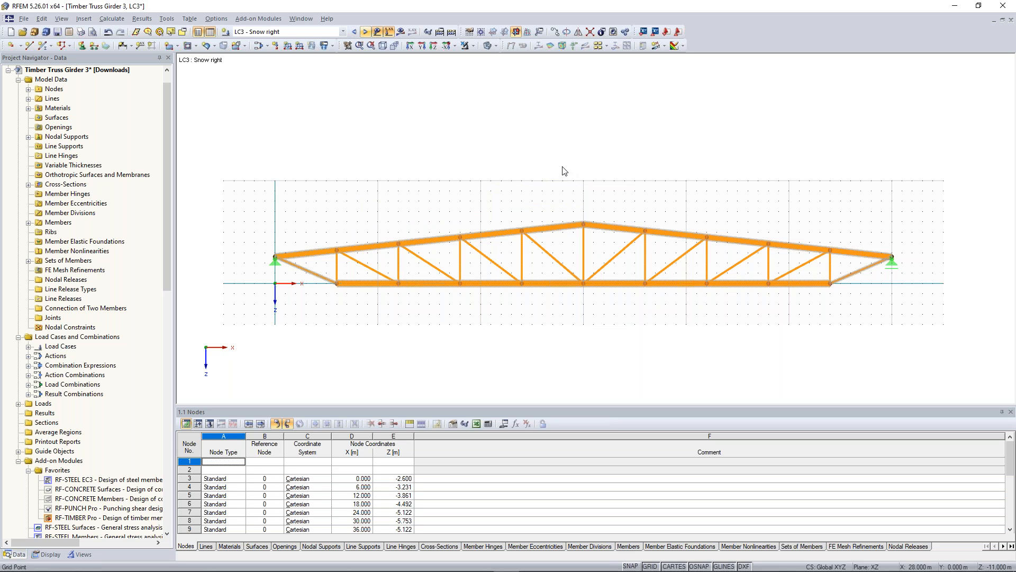
drag(843, 251, 923, 271)
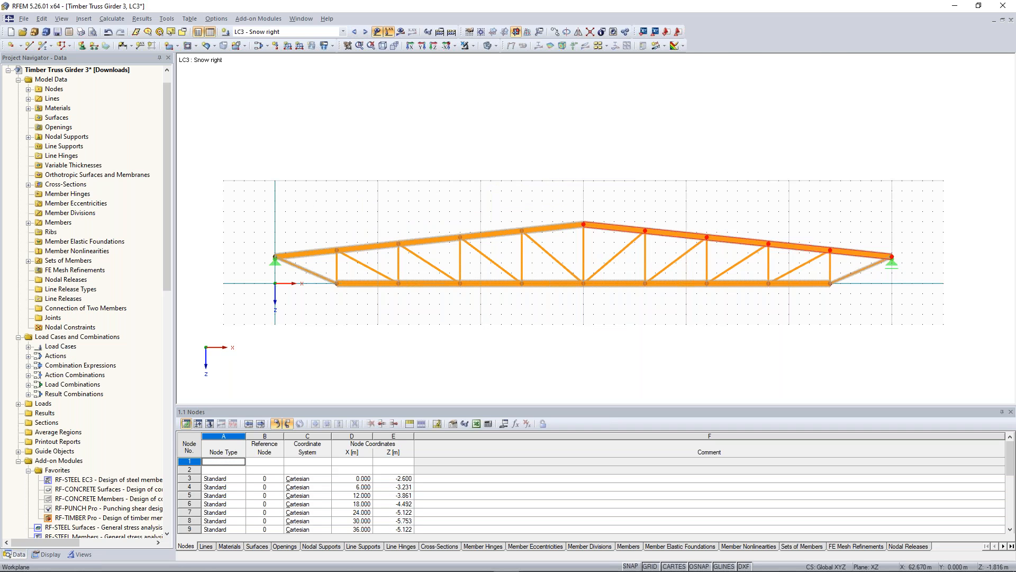
click(287, 46)
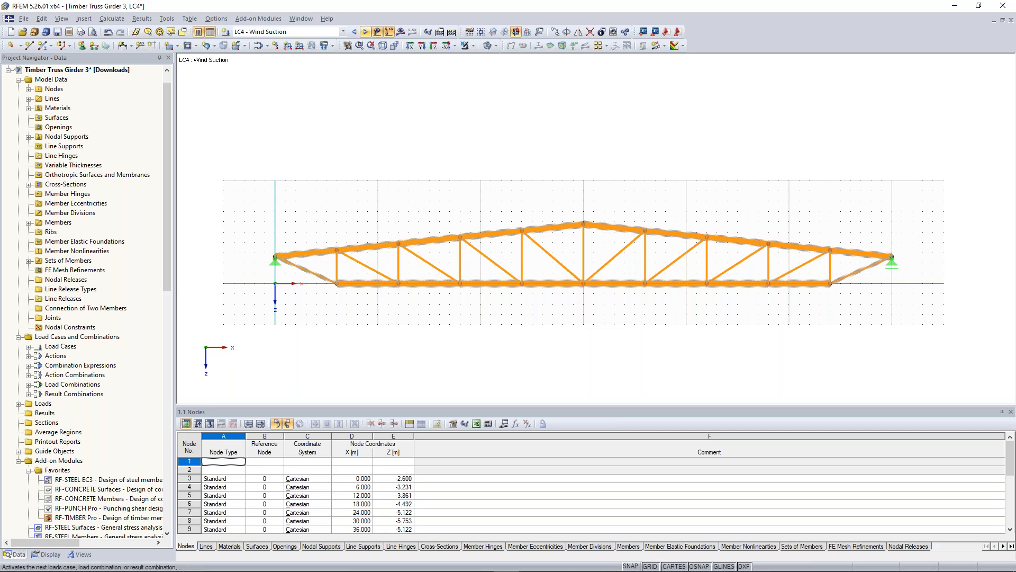
- In LC4 - Wind Suction, apply a uniform -2.4 kN/m force in local z direction to the top chord's set of members
click(288, 46)
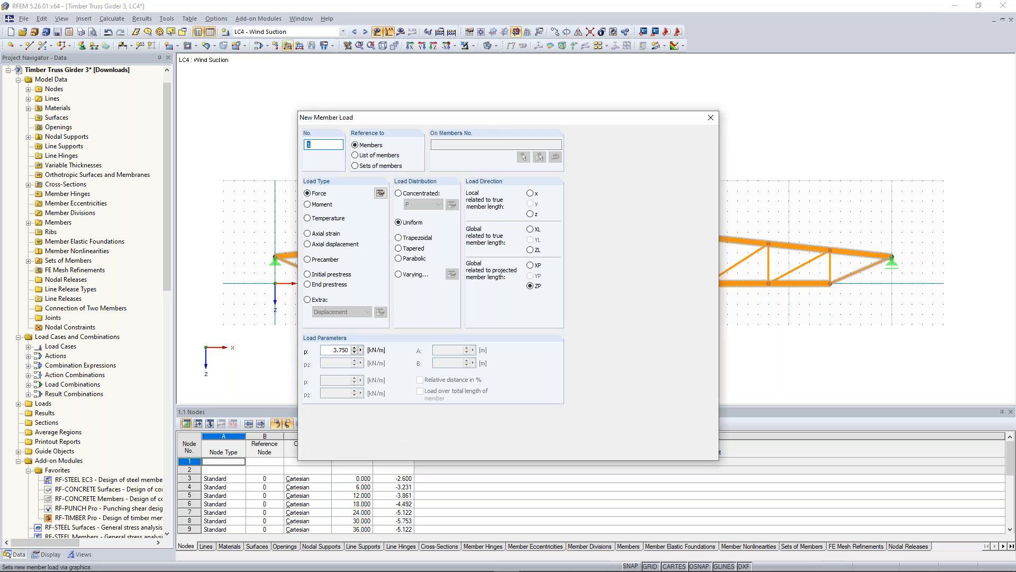
click(377, 167)
double_click(341, 350)
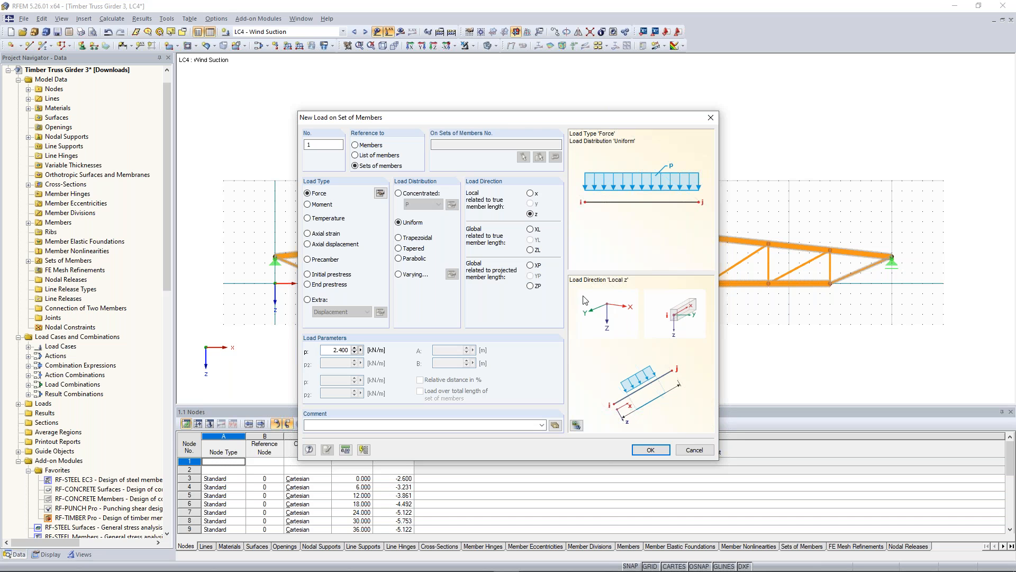
drag(504, 124, 460, 247)
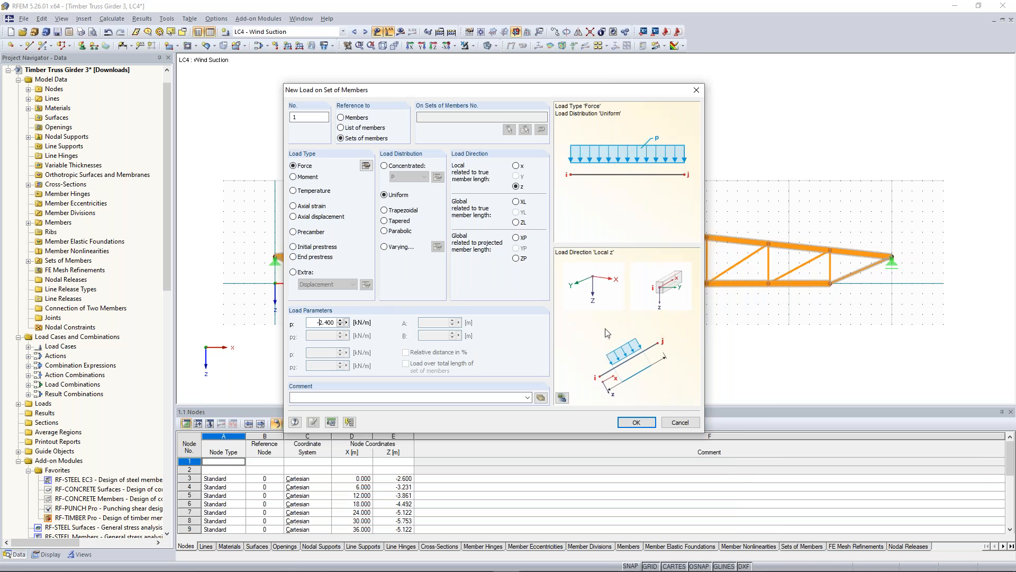
click(639, 419)
click(602, 225)
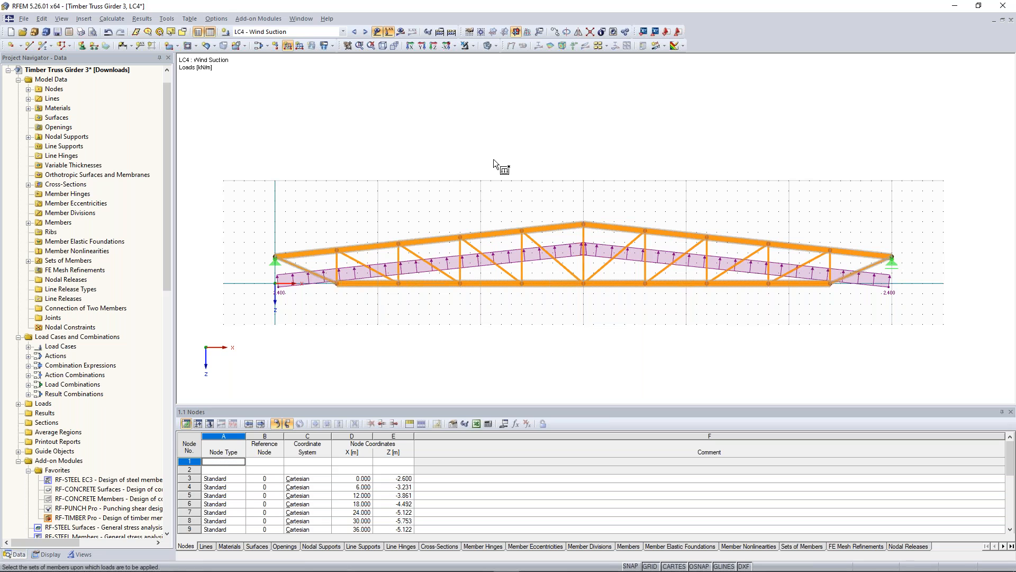
key(Escape)
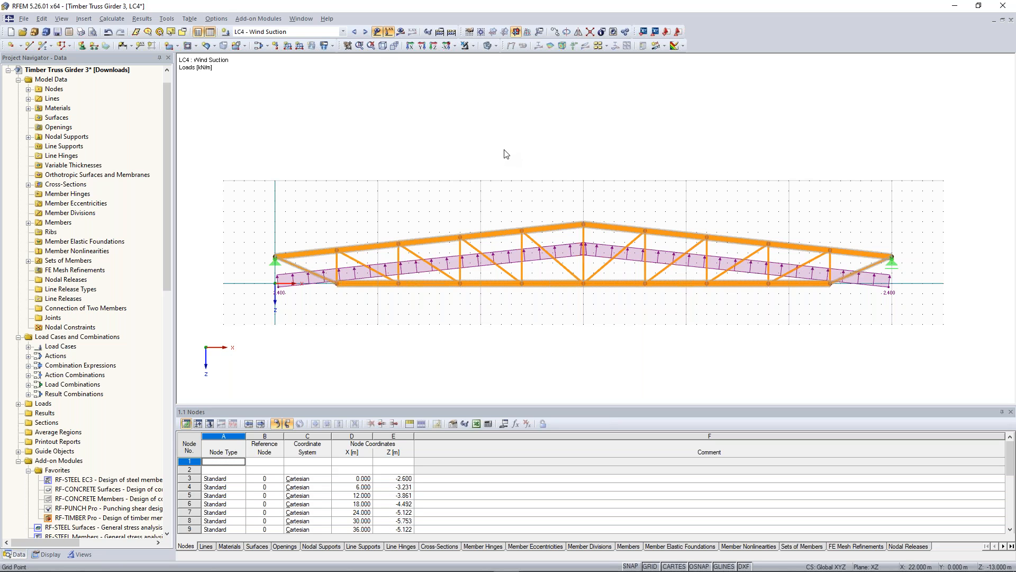
- Calculate all load cases and combinations, and toggle the load display over the LC4 deformation results
click(342, 32)
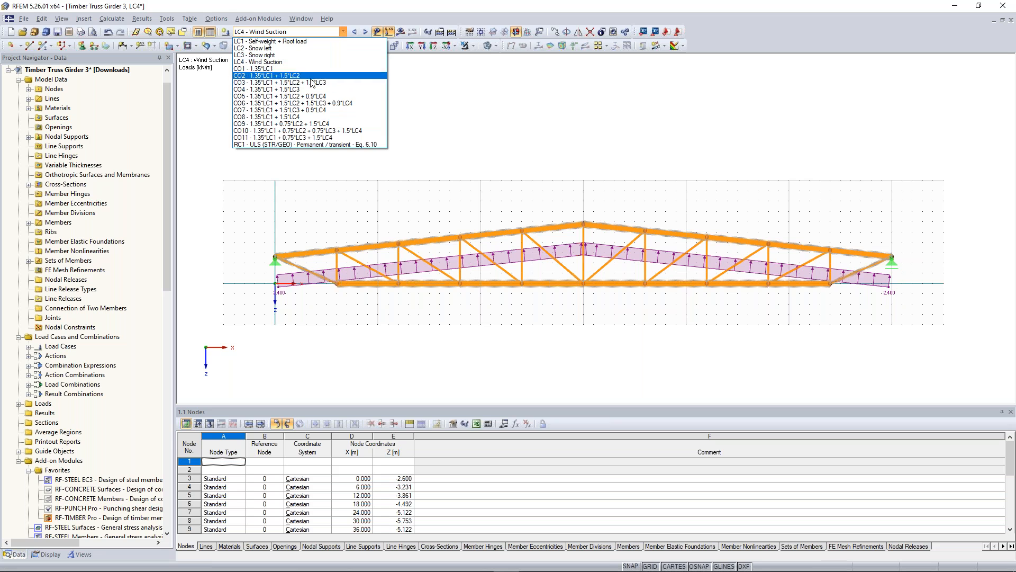
click(348, 33)
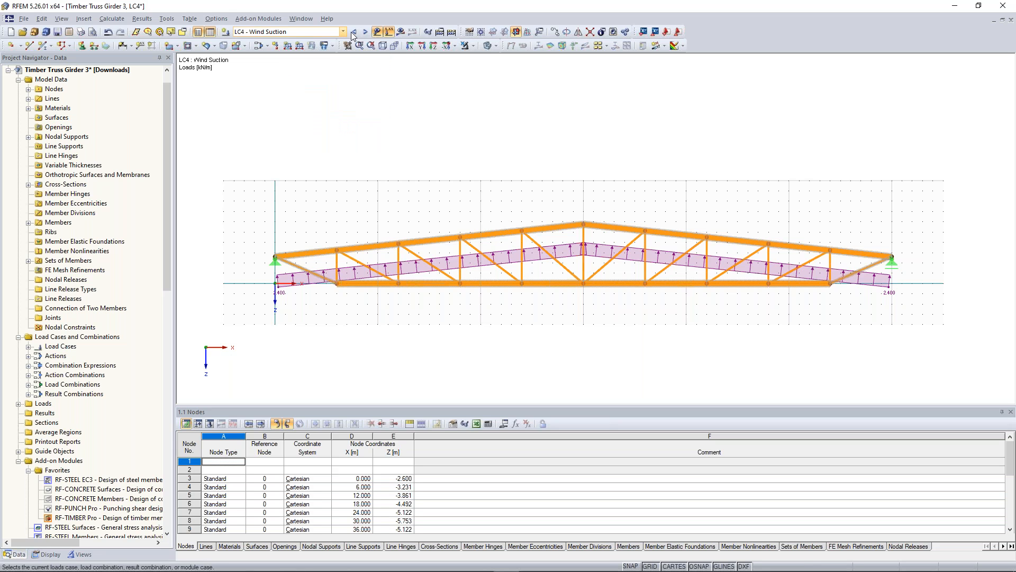
click(451, 32)
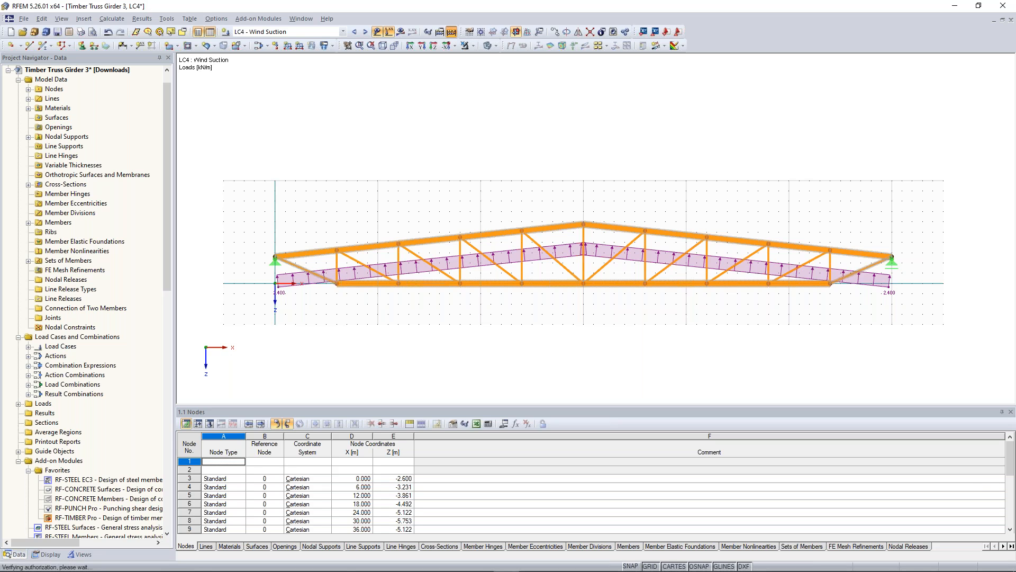
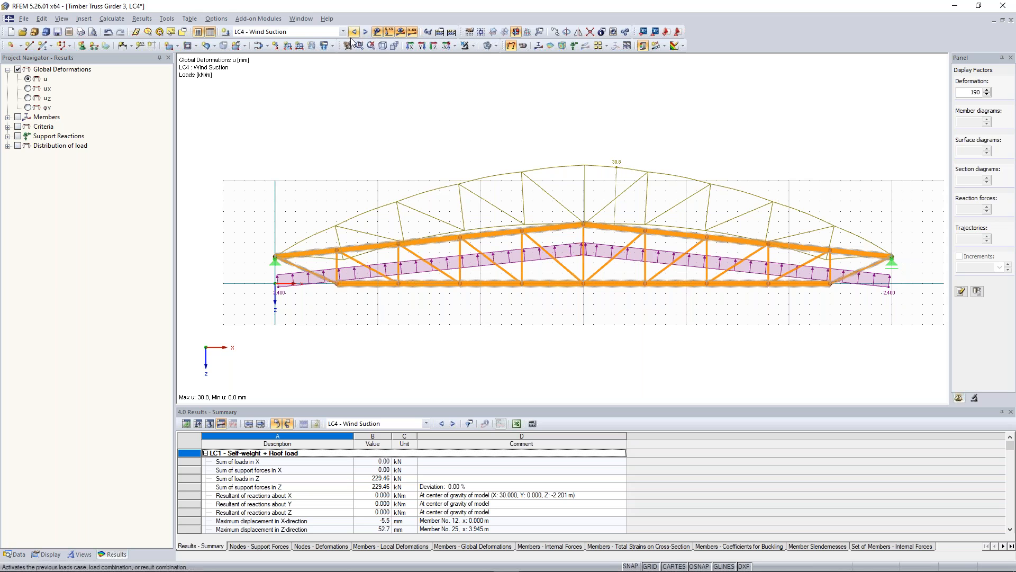
click(375, 31)
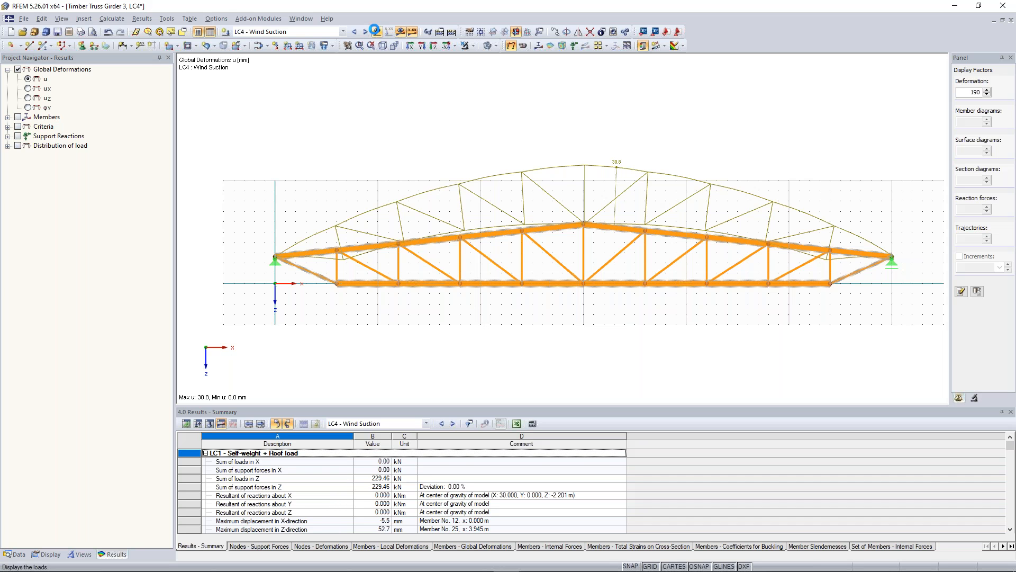
click(376, 30)
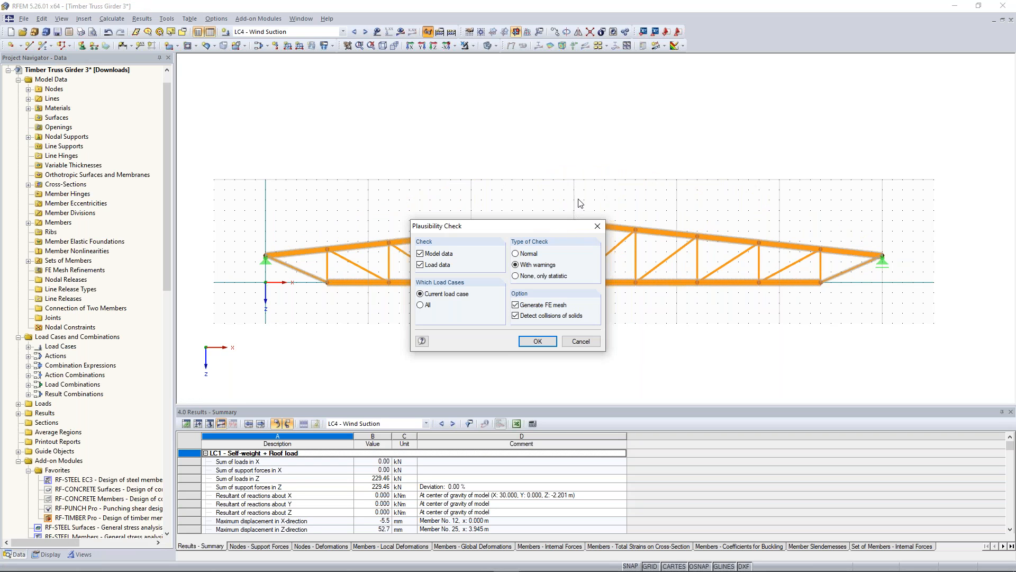
- Run a plausibility check with warnings on the model data and load data of all load cases
click(593, 227)
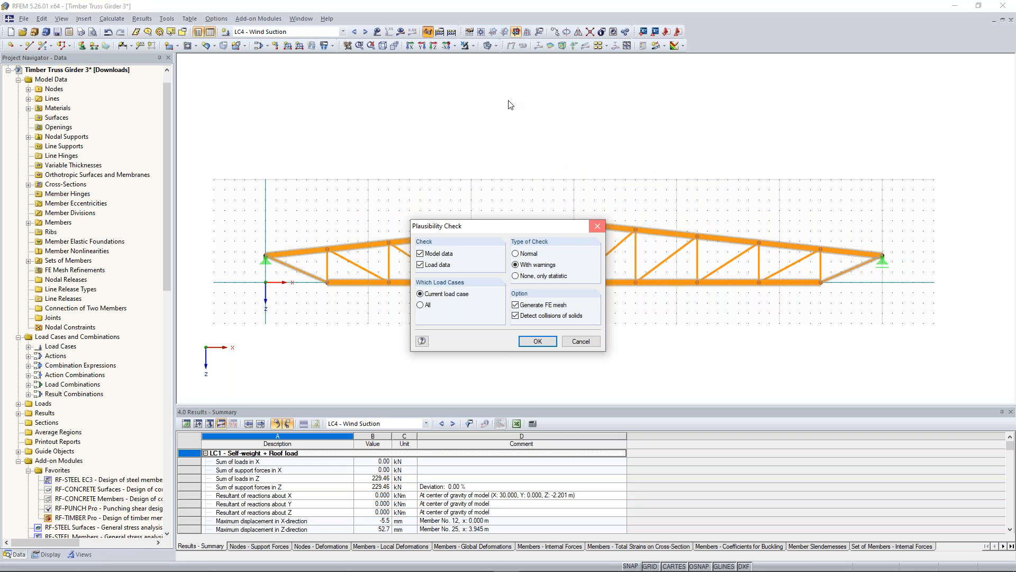
click(428, 33)
click(420, 305)
click(538, 342)
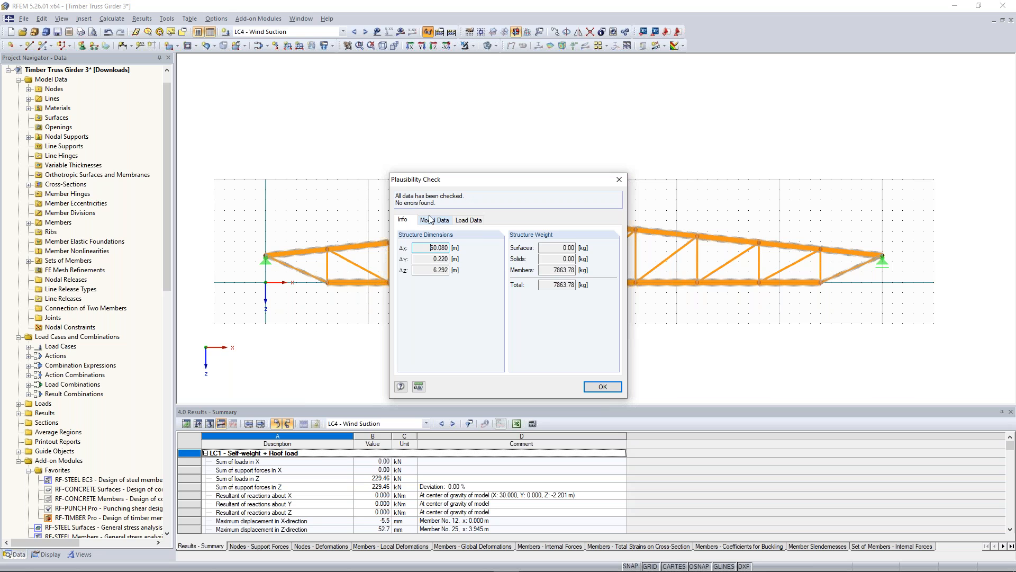
click(619, 180)
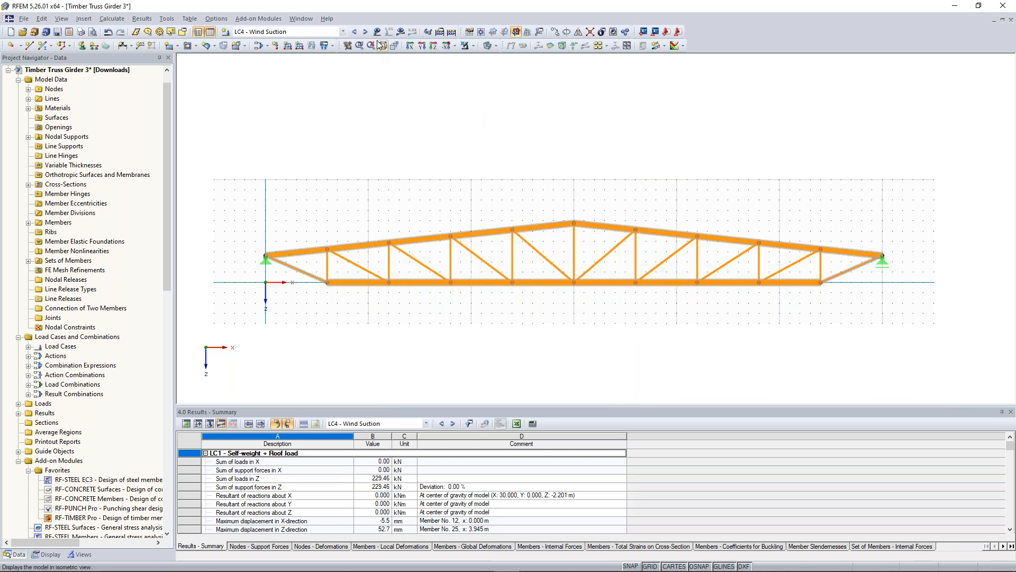
- Return to LC1 - Self-weight + Roof load and show its global deformations in the uZ direction
click(355, 31)
click(354, 32)
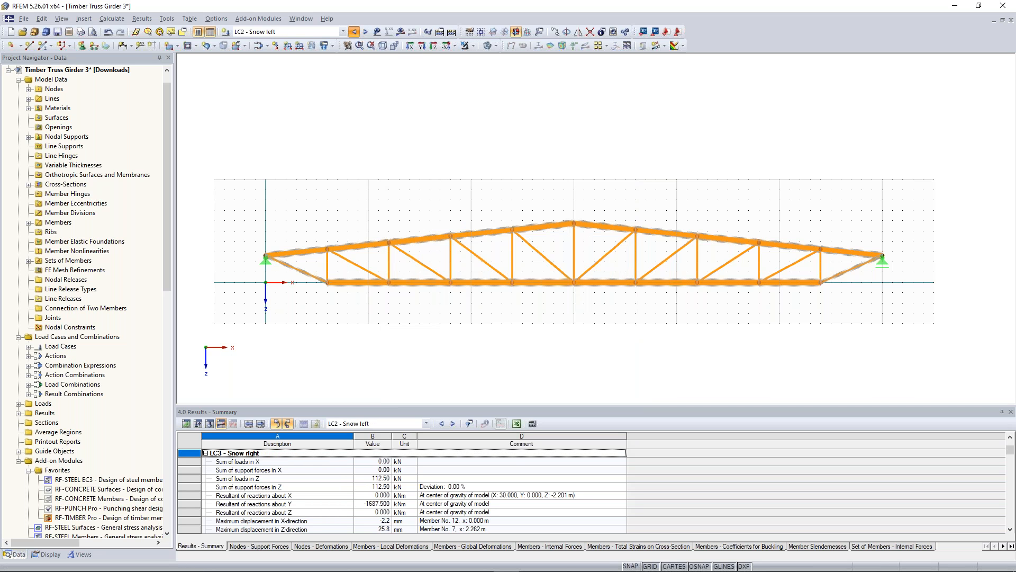
click(354, 31)
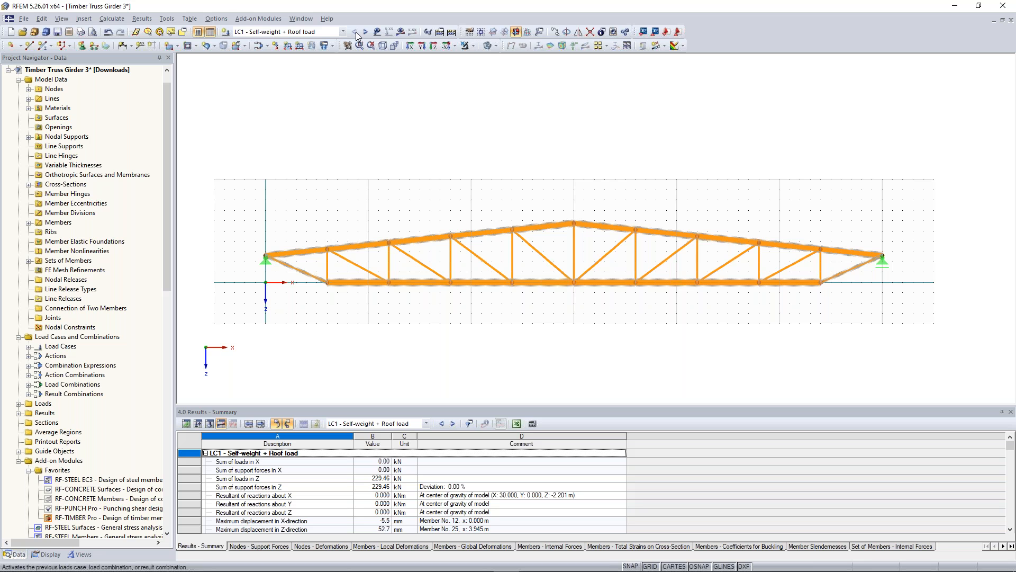
click(400, 33)
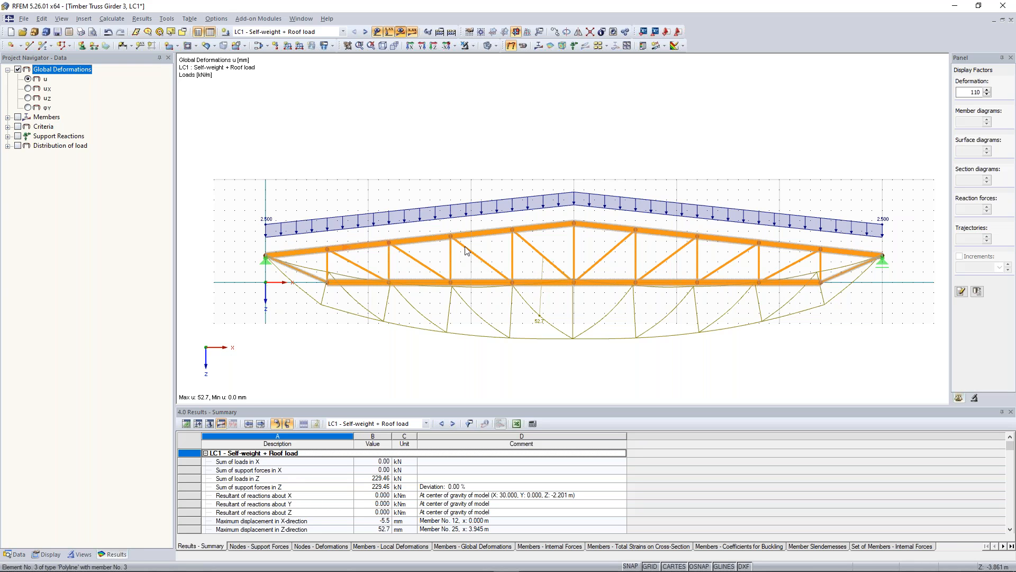
click(28, 98)
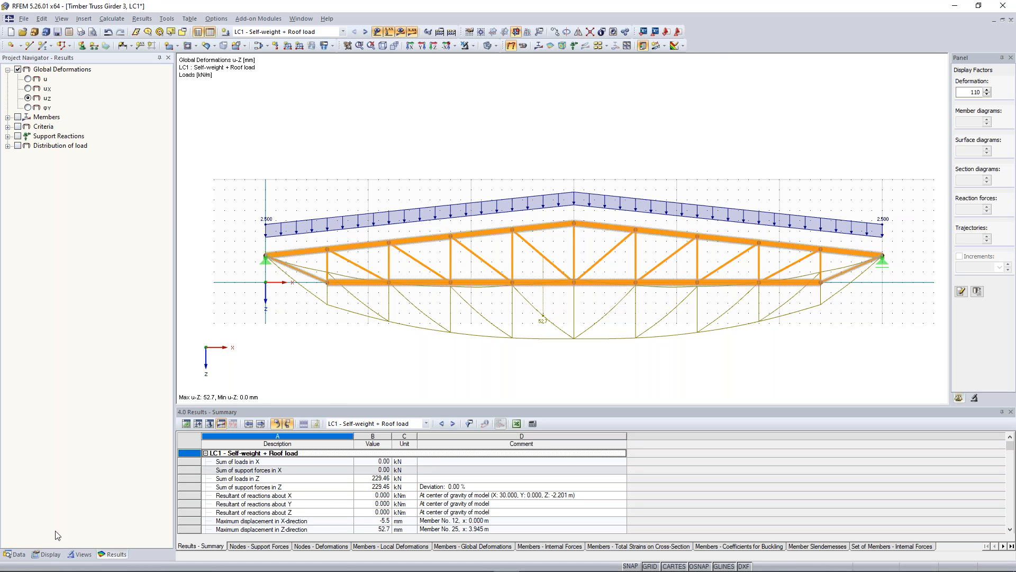
- Set the display of member deformations to Cross-Sections Colored
click(51, 554)
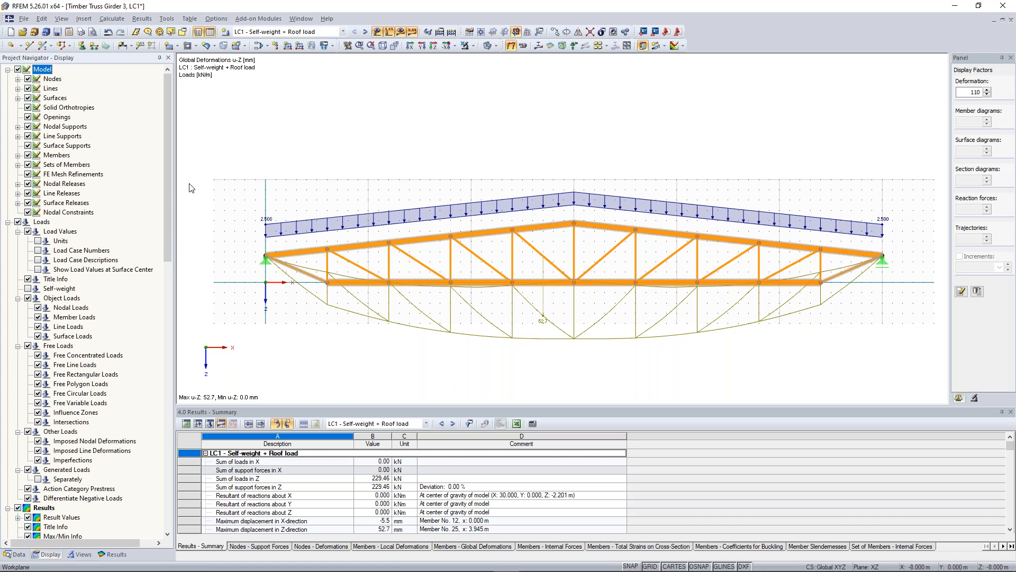
drag(168, 183, 168, 263)
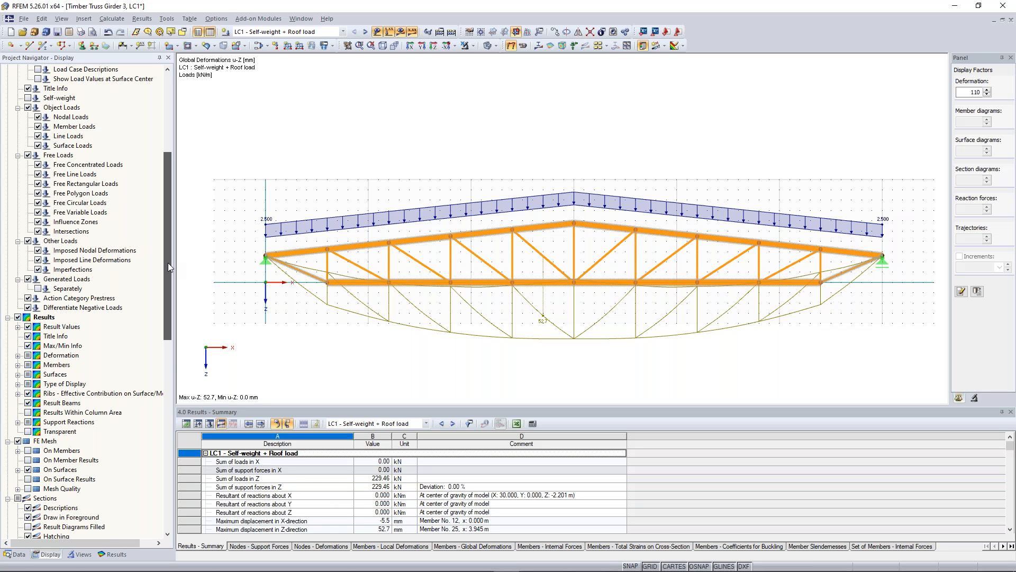
scroll(41, 256, down, 2)
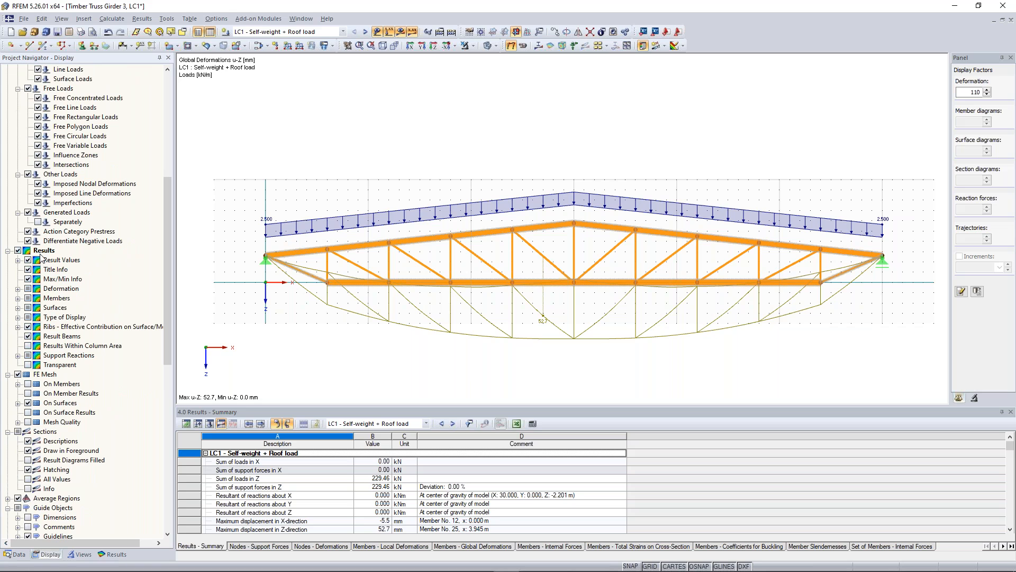
click(28, 298)
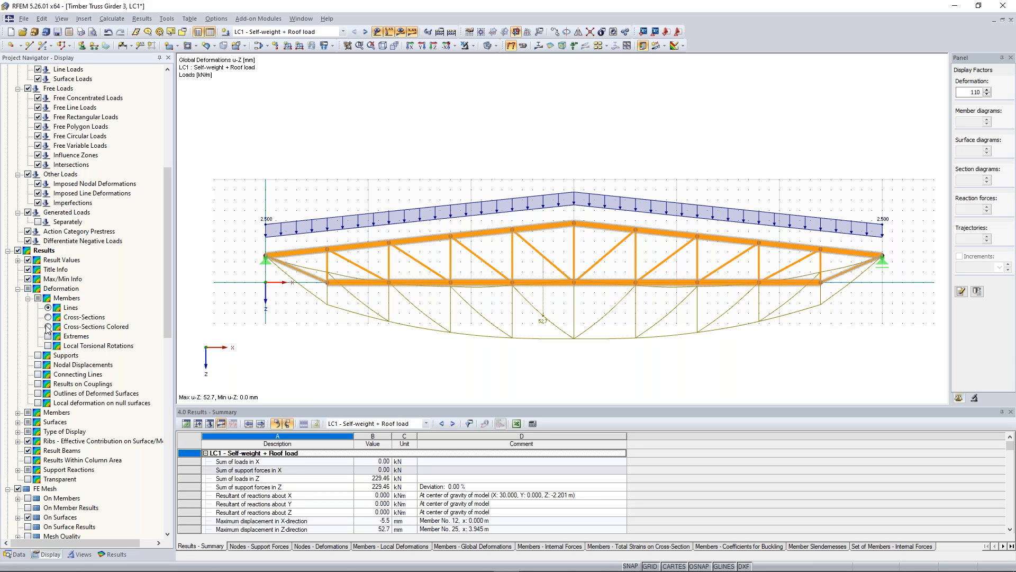
click(48, 326)
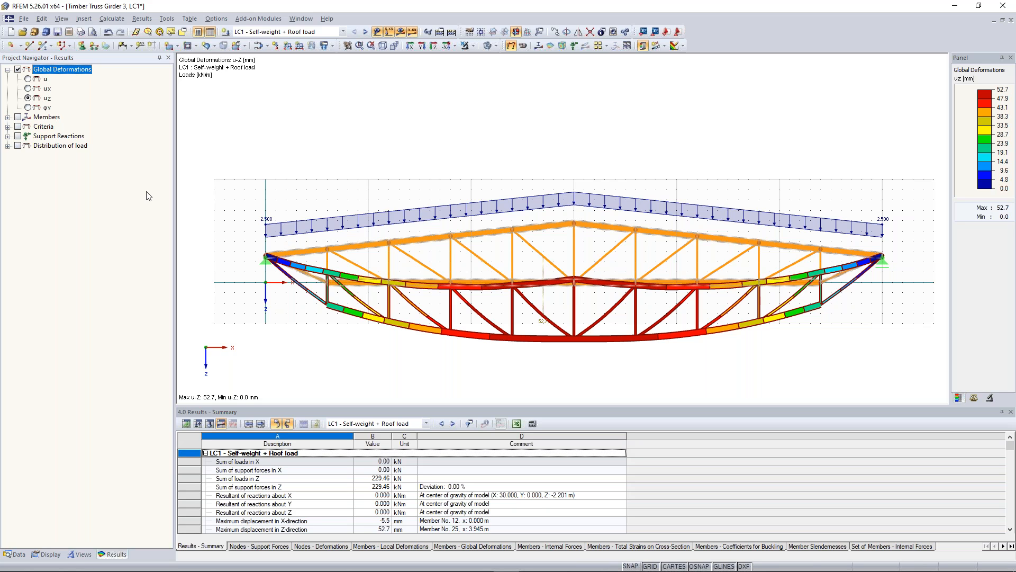
- Replace the global deformations of LC1 with the member bending moment diagram My
click(7, 118)
click(18, 117)
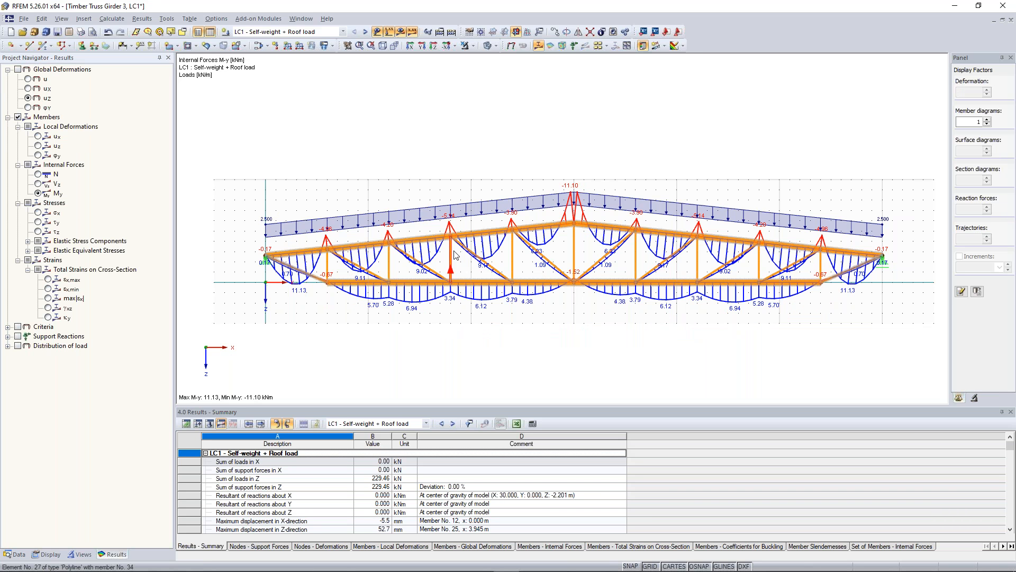
- Examine the axial force N diagram over the whole truss and near the left support, and switch to the shear force Vz diagram
click(44, 176)
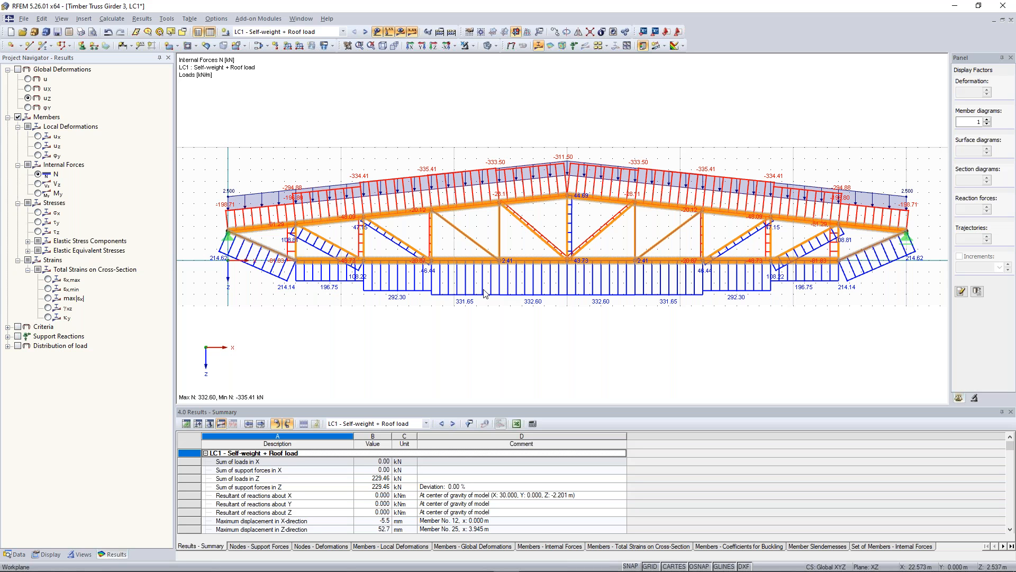
scroll(569, 260, up, 1)
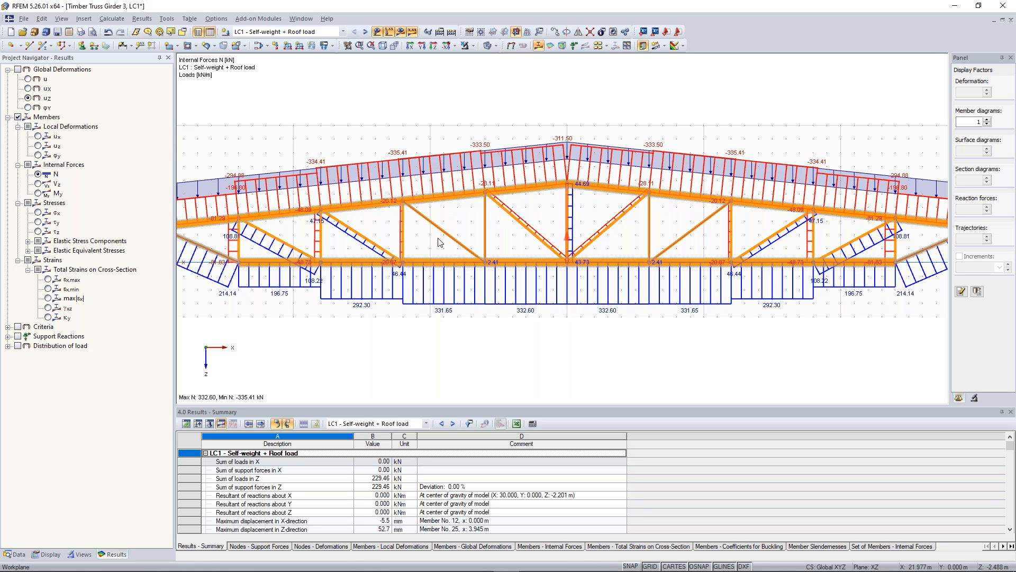
middle_drag(421, 236, 461, 231)
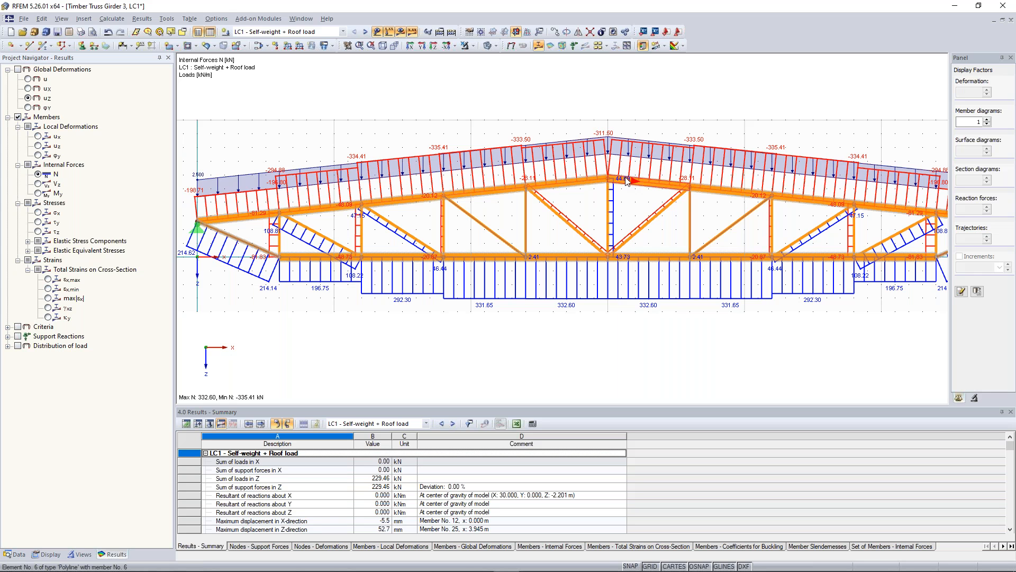
scroll(528, 290, up, 5)
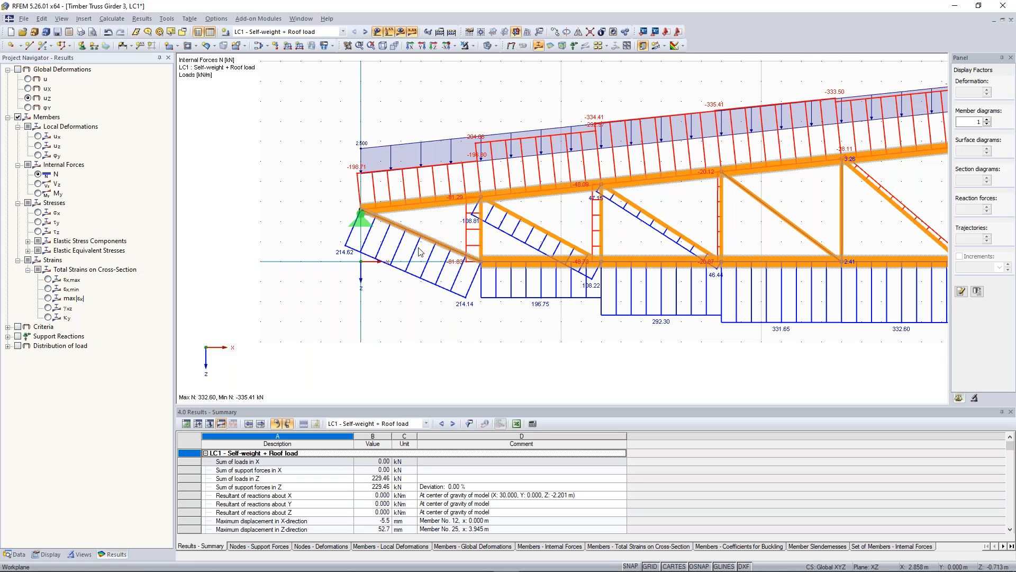
scroll(437, 246, up, 1)
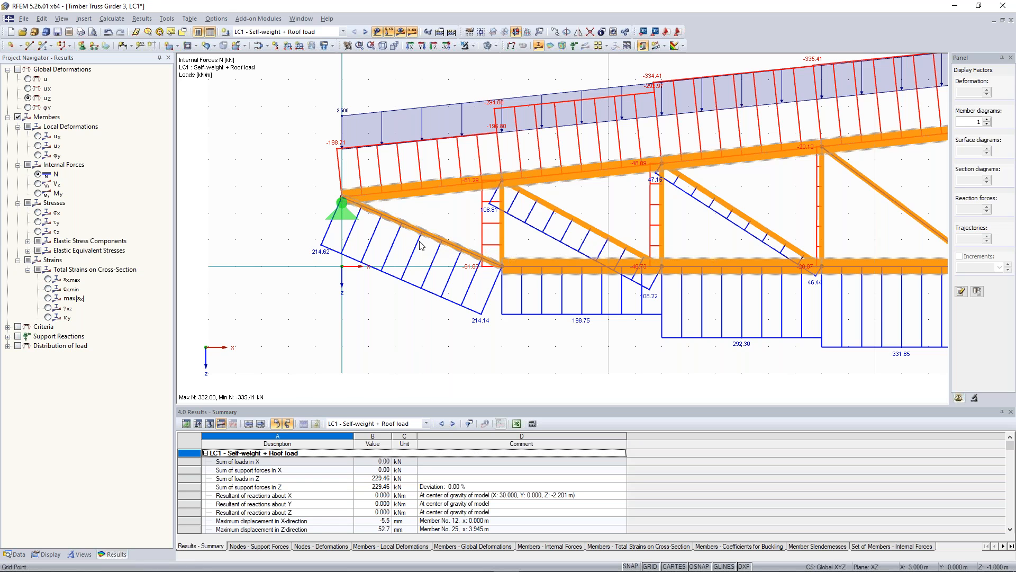
scroll(421, 245, down, 1)
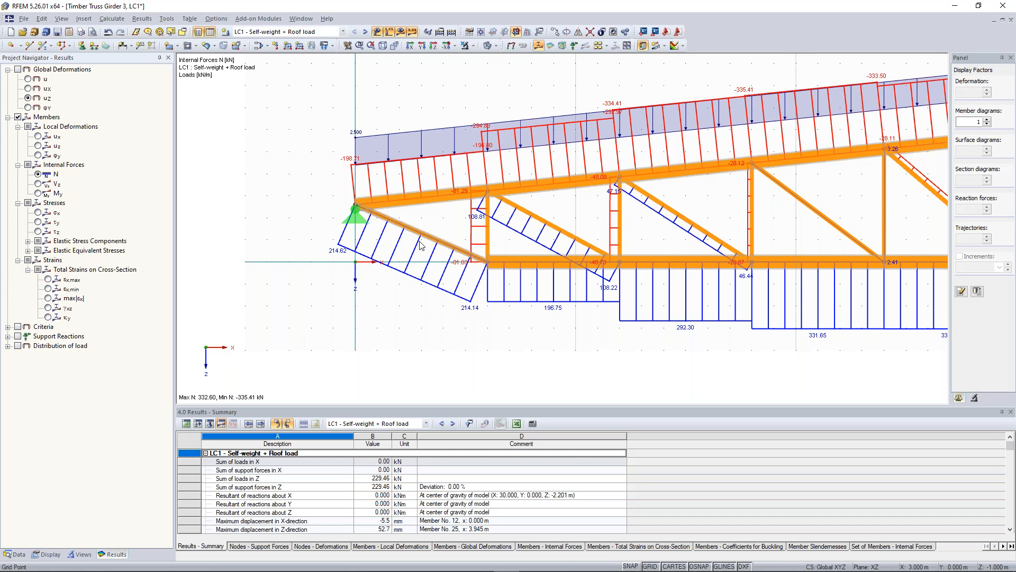
key(F8)
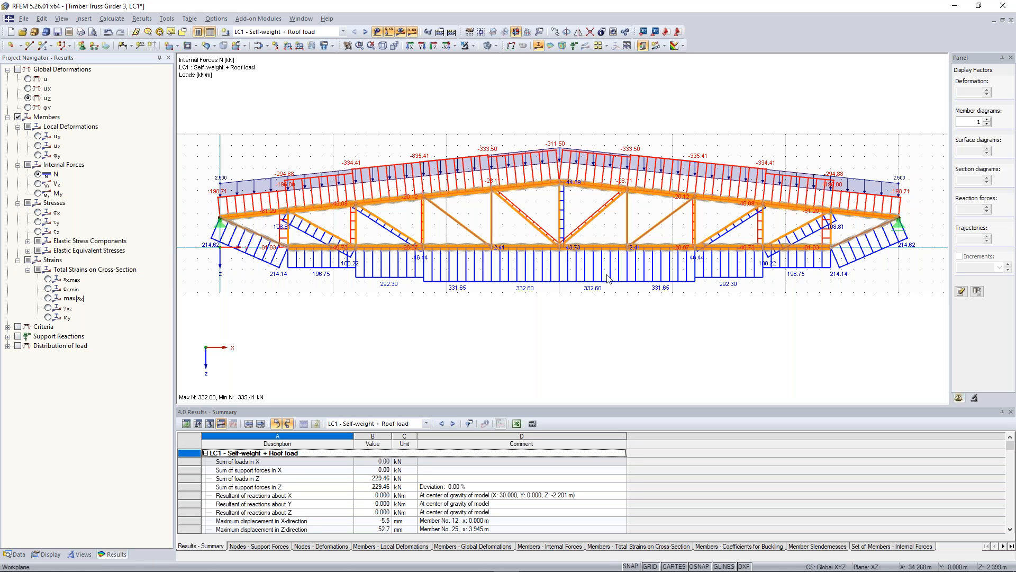
click(39, 184)
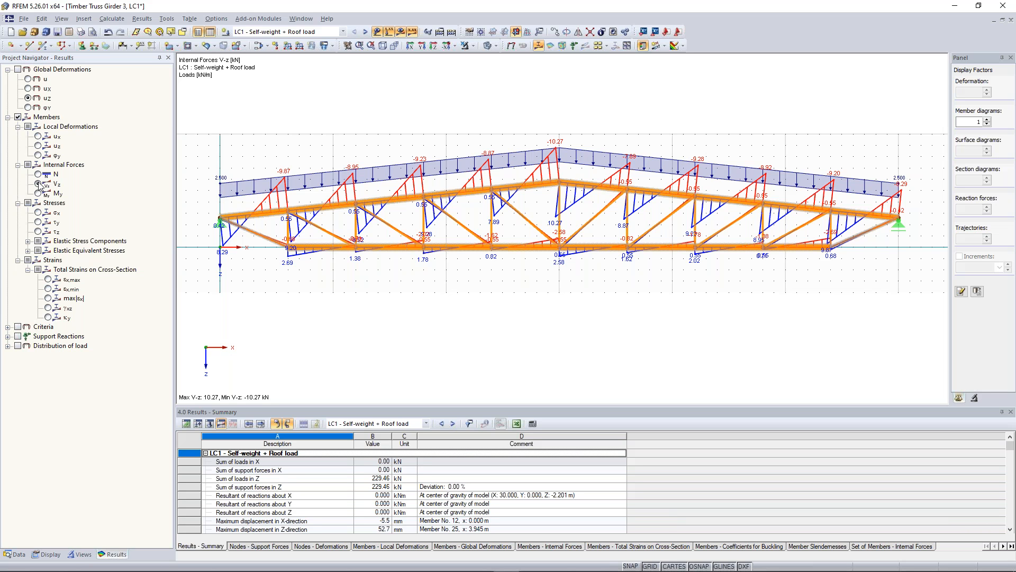
- Show the member bending moment diagram My for LC1 and examine it along the chords, diagonals and at the ridge
click(38, 193)
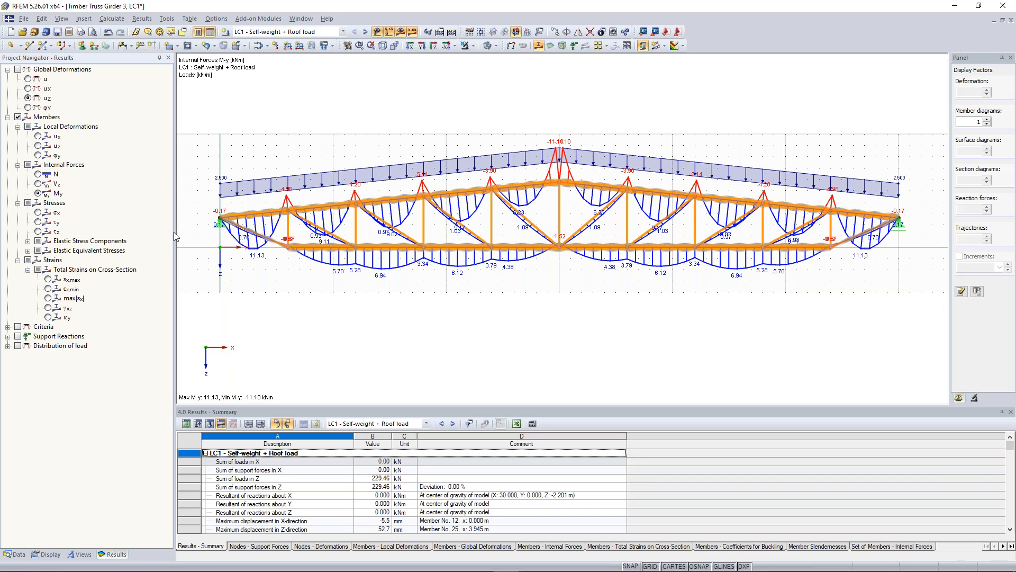
scroll(450, 235, up, 3)
scroll(452, 235, up, 3)
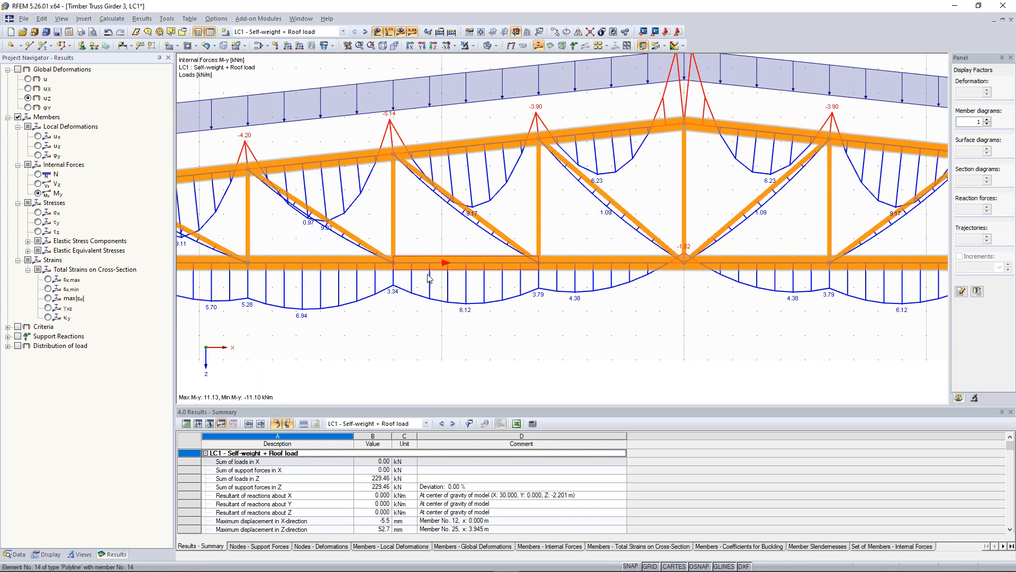
middle_drag(435, 247, 283, 316)
middle_drag(423, 310, 460, 293)
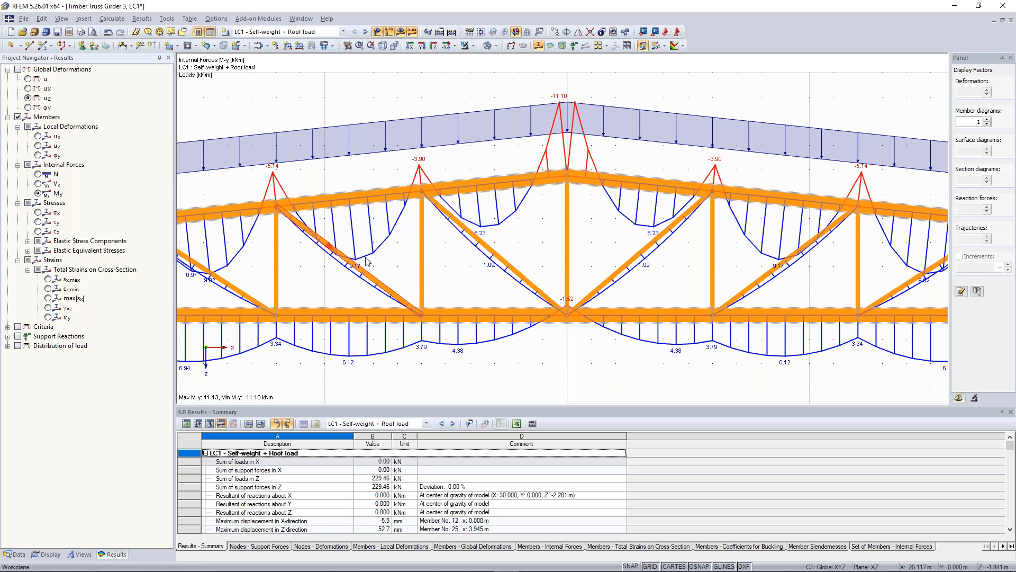
scroll(369, 262, up, 1)
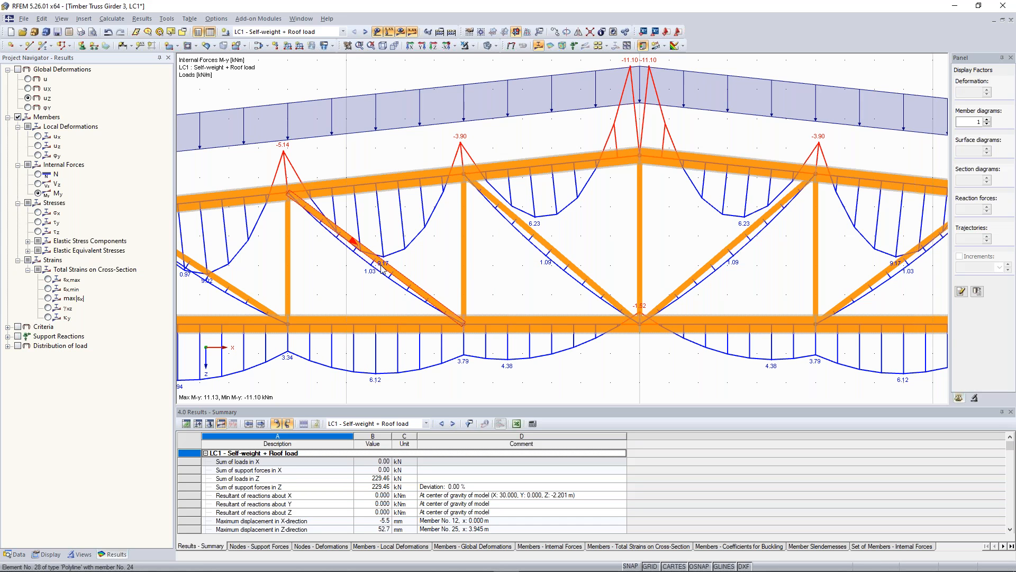
scroll(512, 269, down, 3)
middle_drag(622, 183, 575, 214)
scroll(575, 214, up, 2)
scroll(576, 217, up, 1)
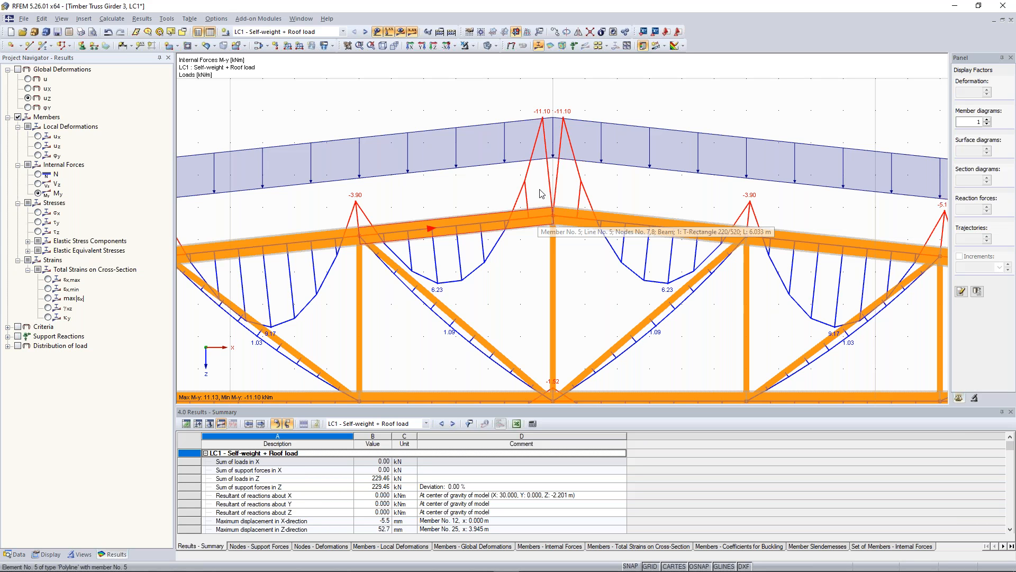
- Replace the internal force diagram with the nodal support reactions of LC1 and view the whole truss
click(371, 46)
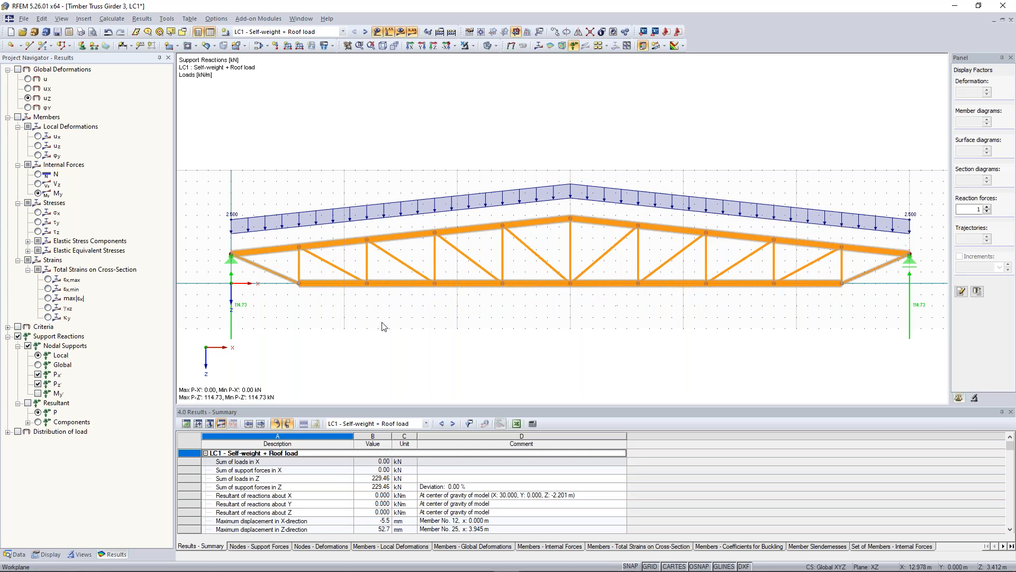
middle_drag(437, 311, 419, 300)
scroll(415, 300, down, 1)
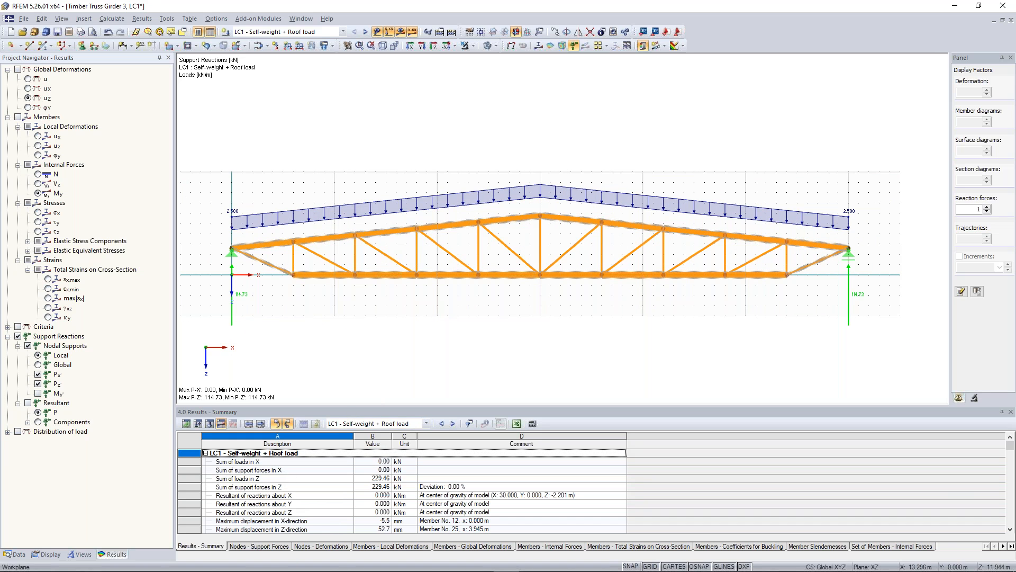
- Examine the LC1 results summary, checking the sum of support forces in Z and its deviation
drag(378, 371, 379, 326)
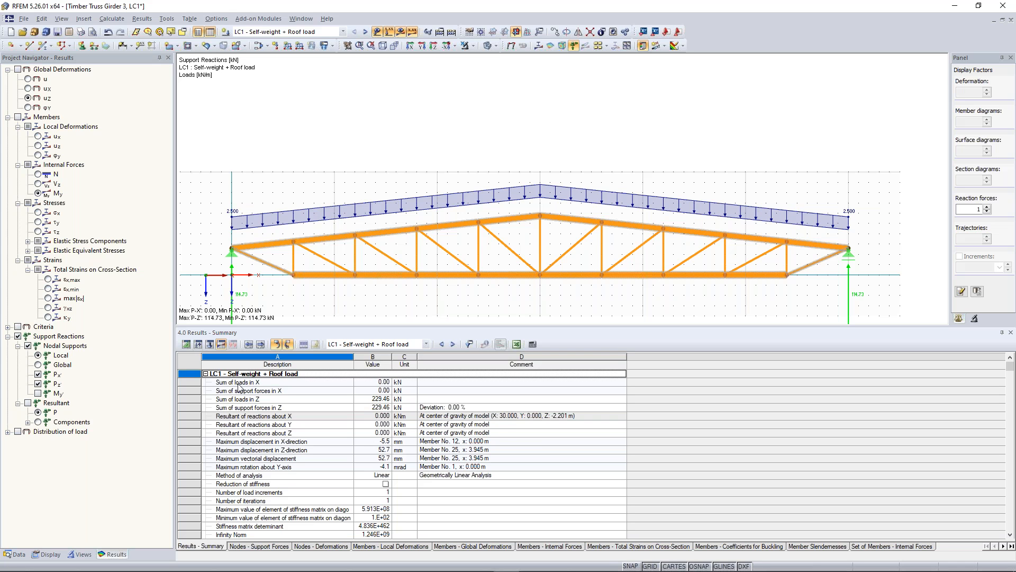
drag(241, 407, 511, 430)
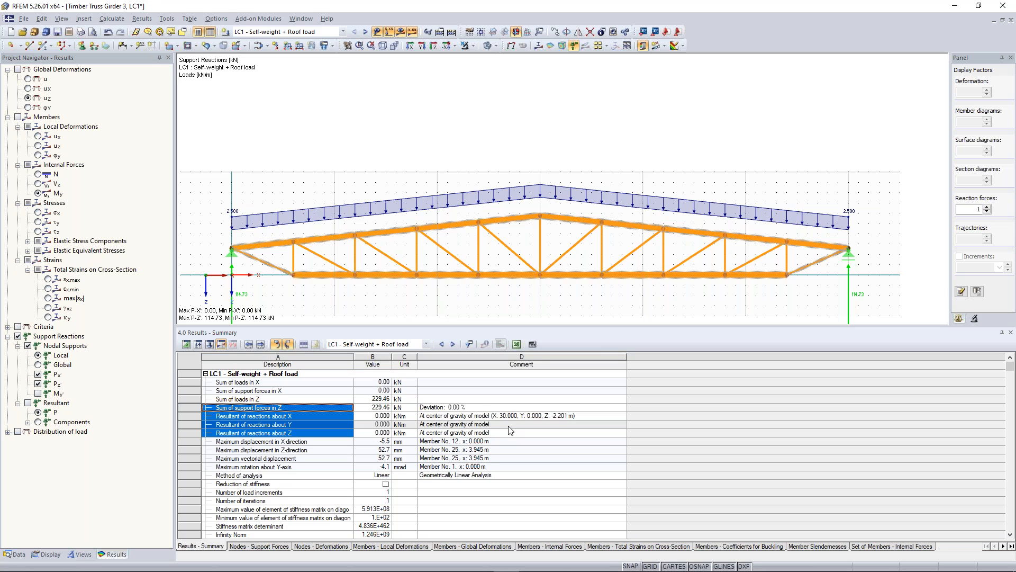
drag(511, 431, 483, 409)
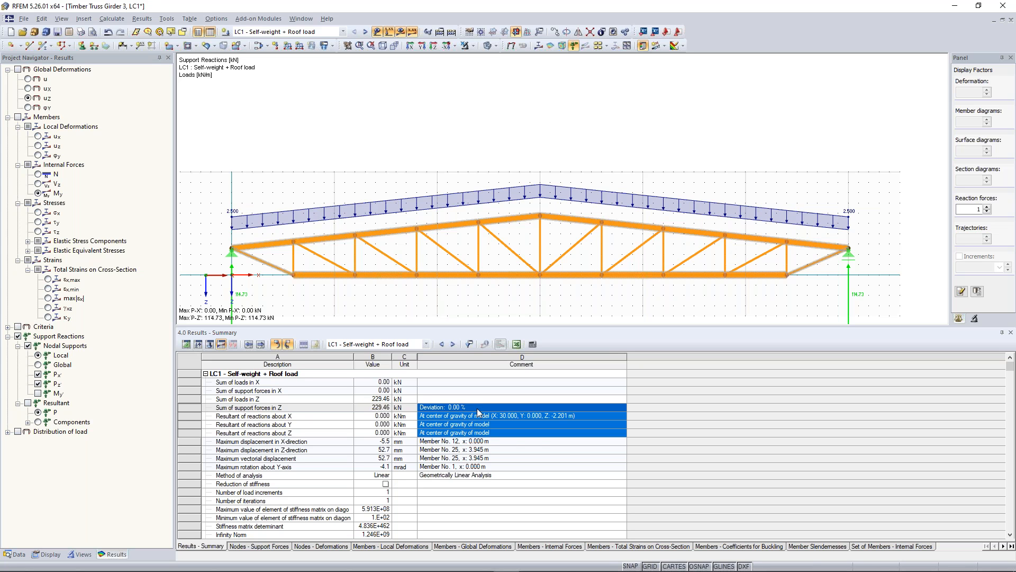
click(454, 409)
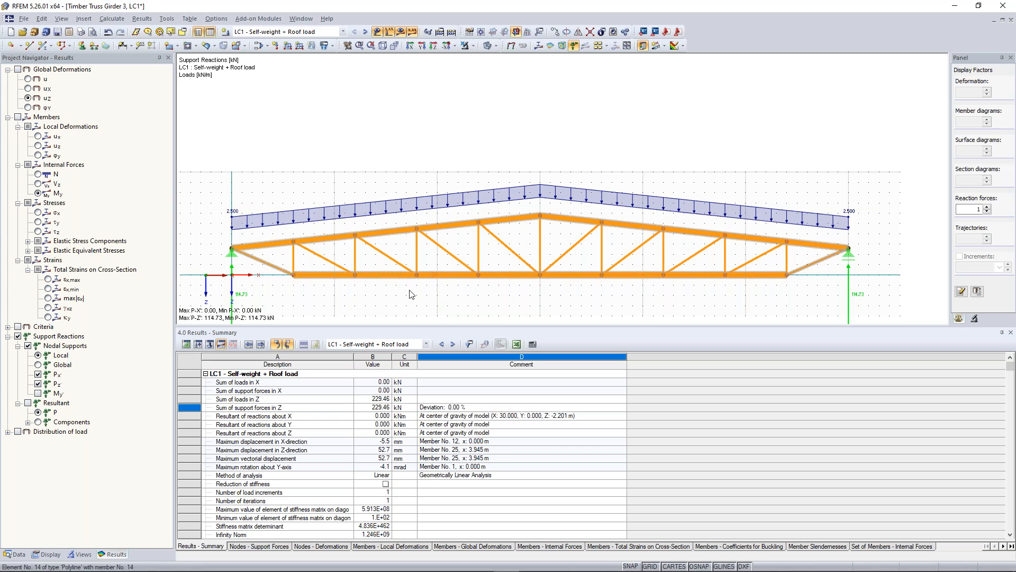
scroll(423, 269, down, 1)
drag(418, 327, 419, 424)
scroll(471, 325, up, 2)
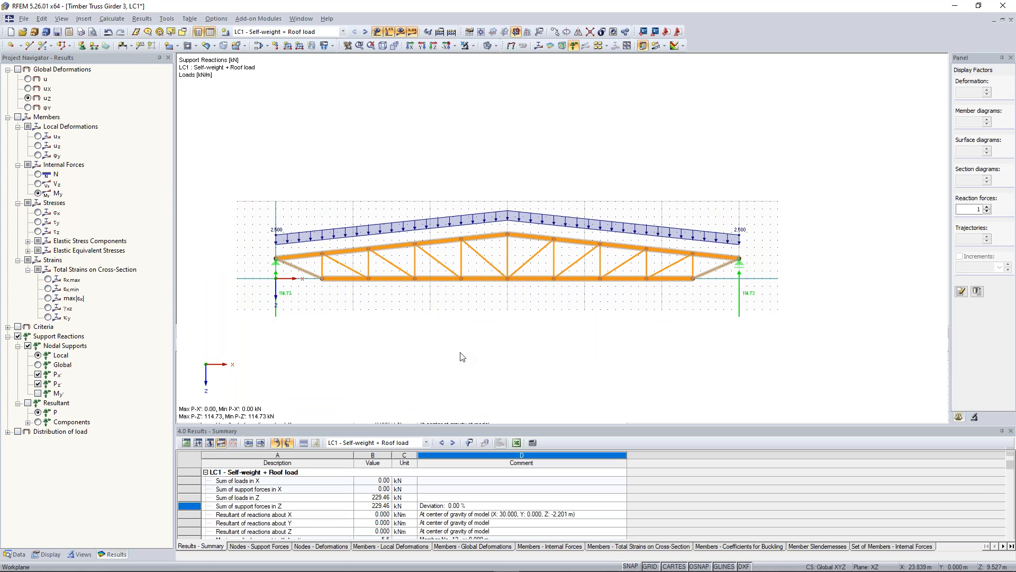
middle_drag(475, 324, 527, 319)
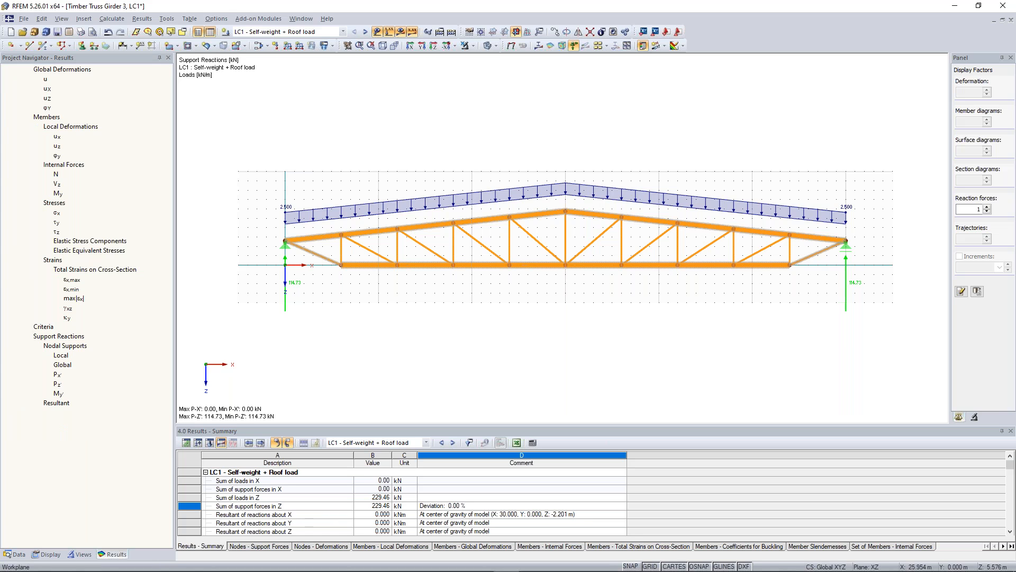
click(259, 20)
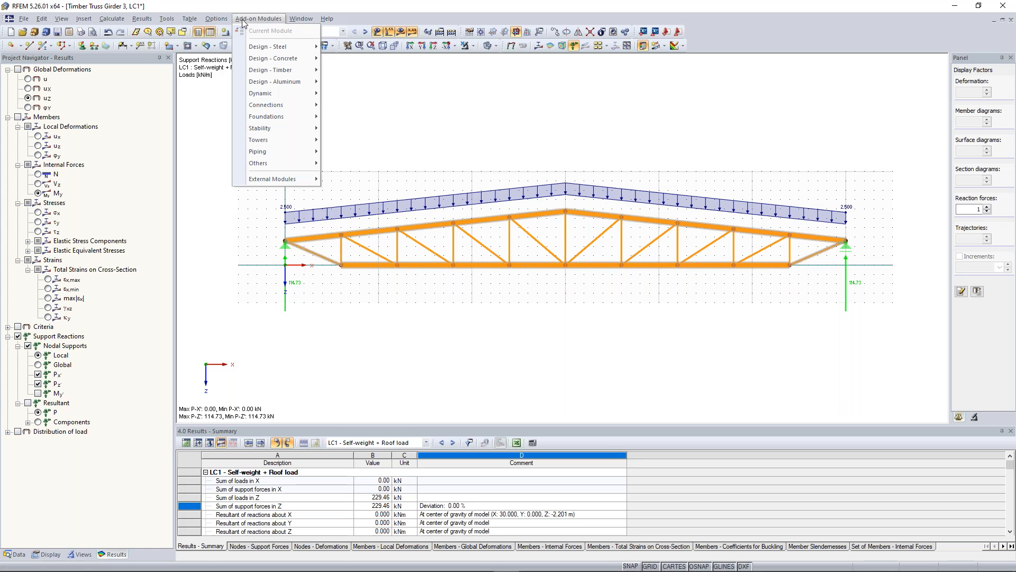
mouse_move(265, 71)
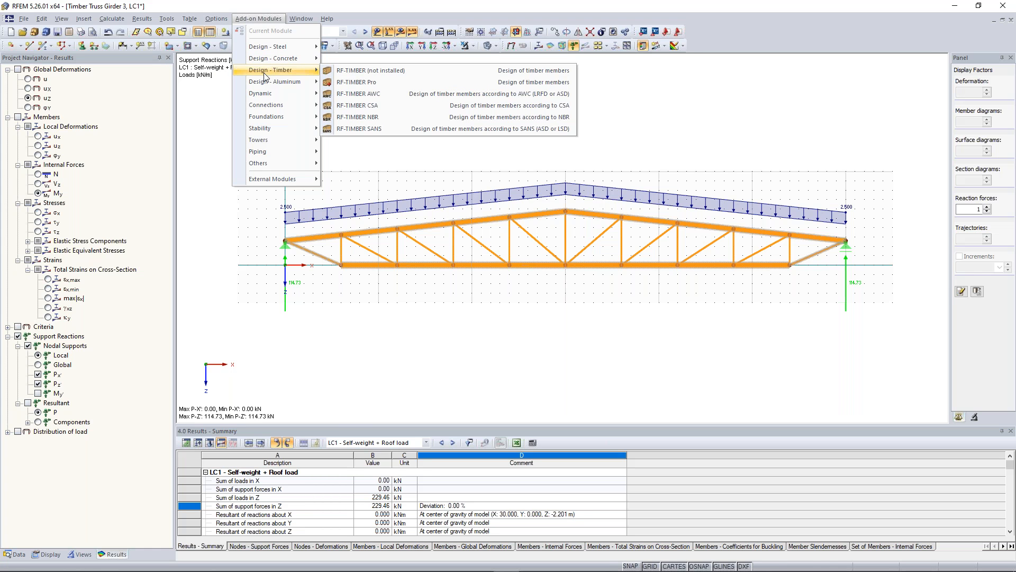
click(366, 83)
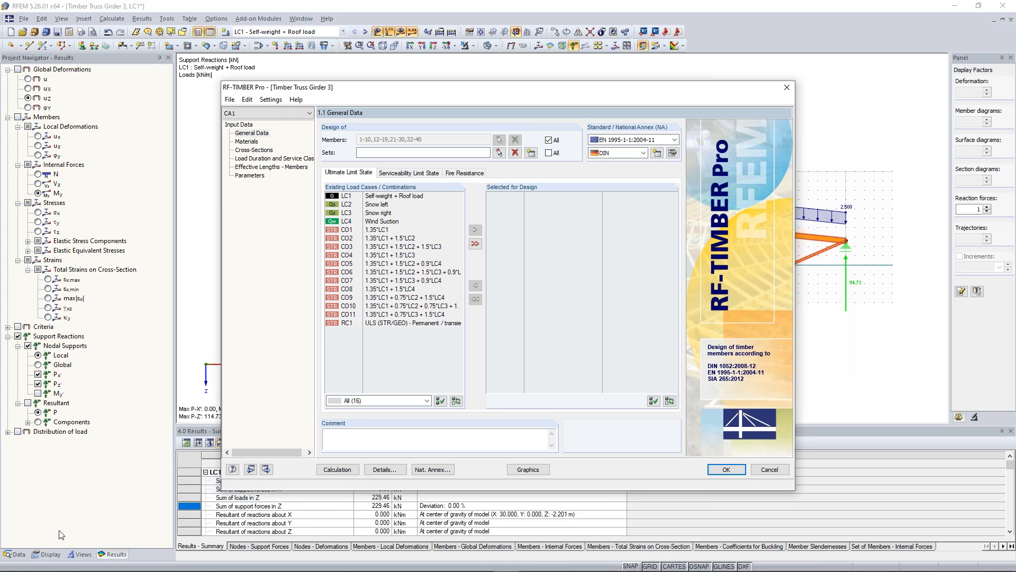
click(783, 89)
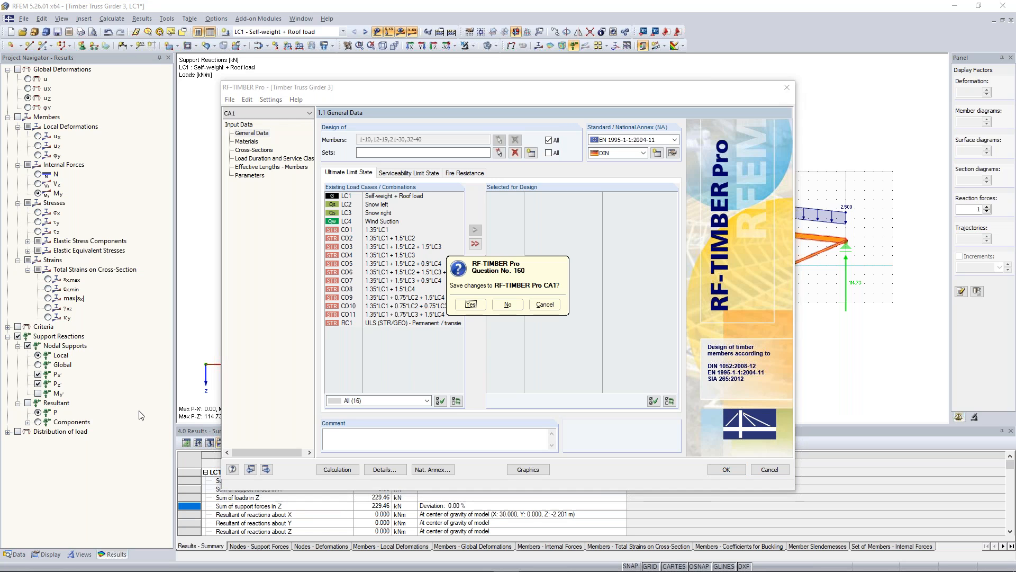
click(512, 311)
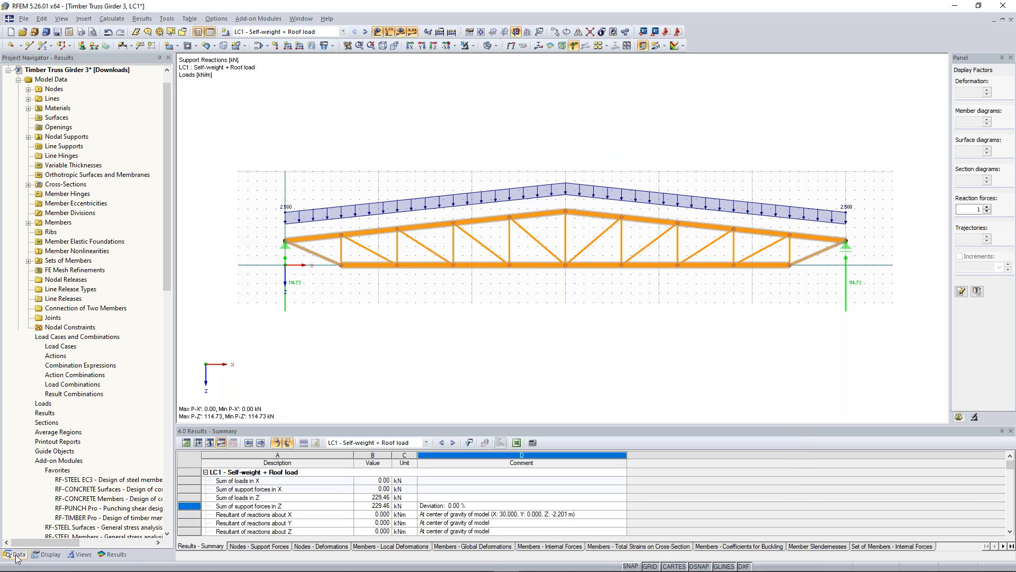
- Look through the add-on modules in the project data and start RF-TIMBER Pro
drag(169, 228, 169, 317)
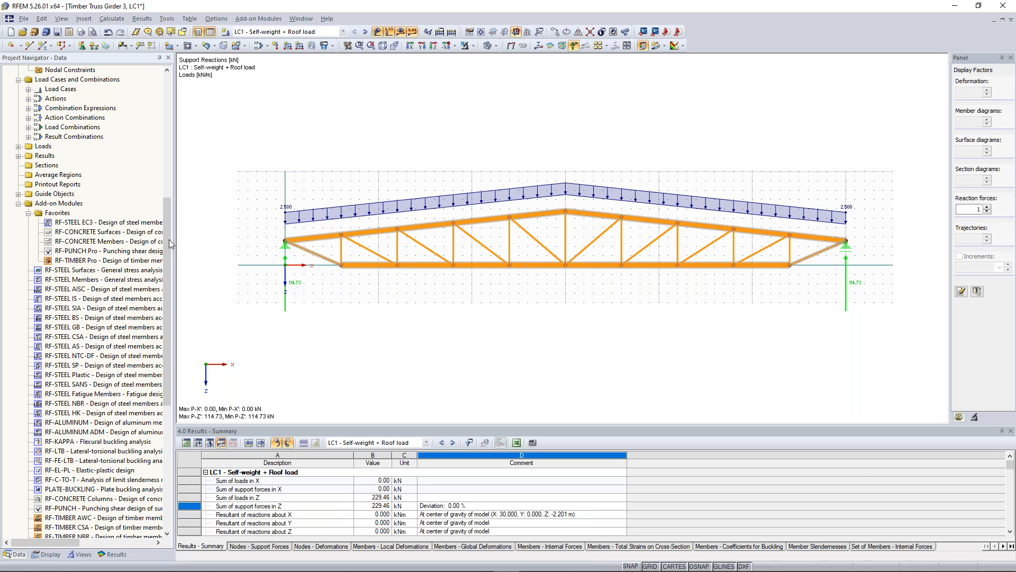
right_click(139, 270)
click(74, 234)
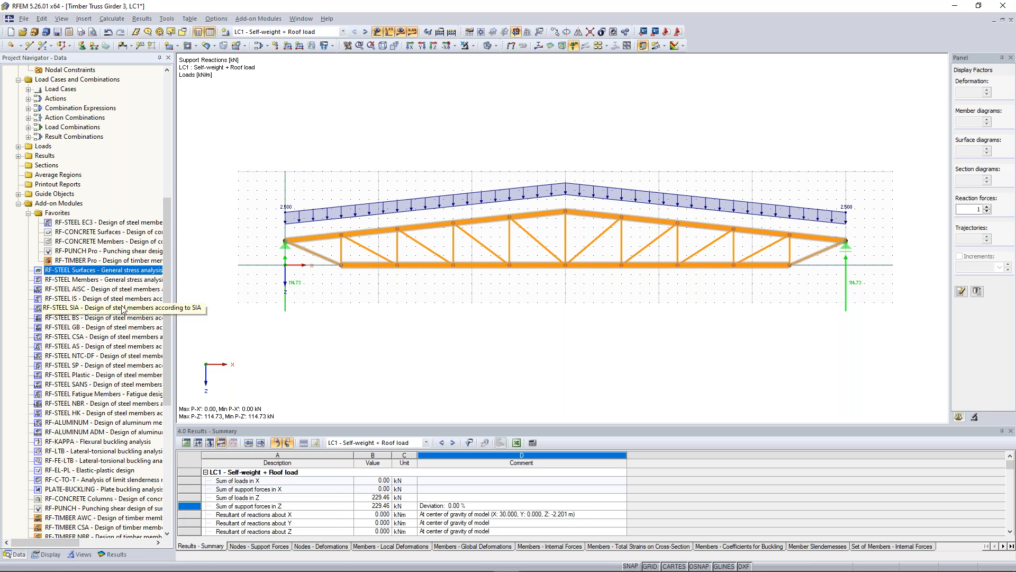
scroll(159, 289, down, 4)
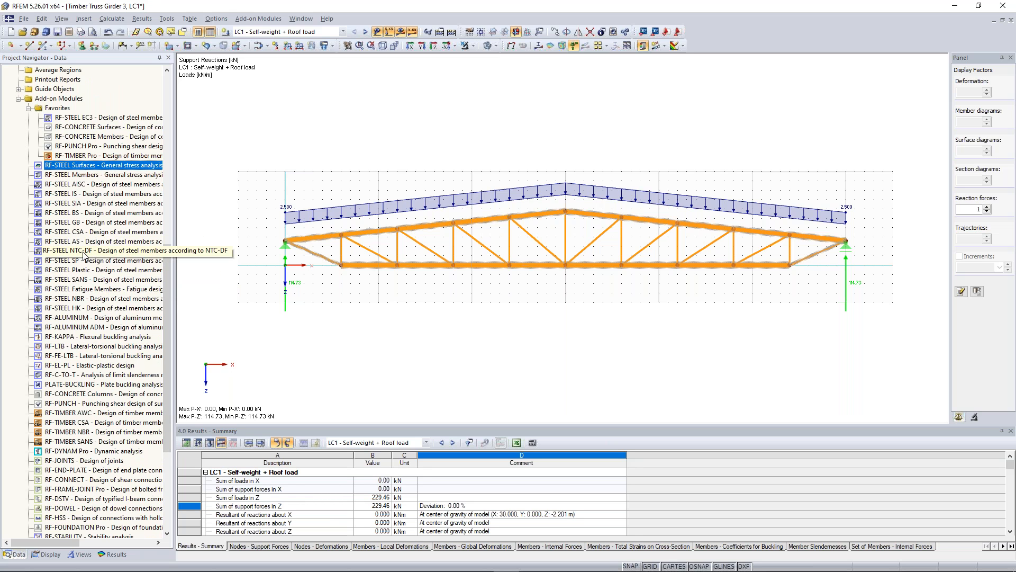
right_click(83, 255)
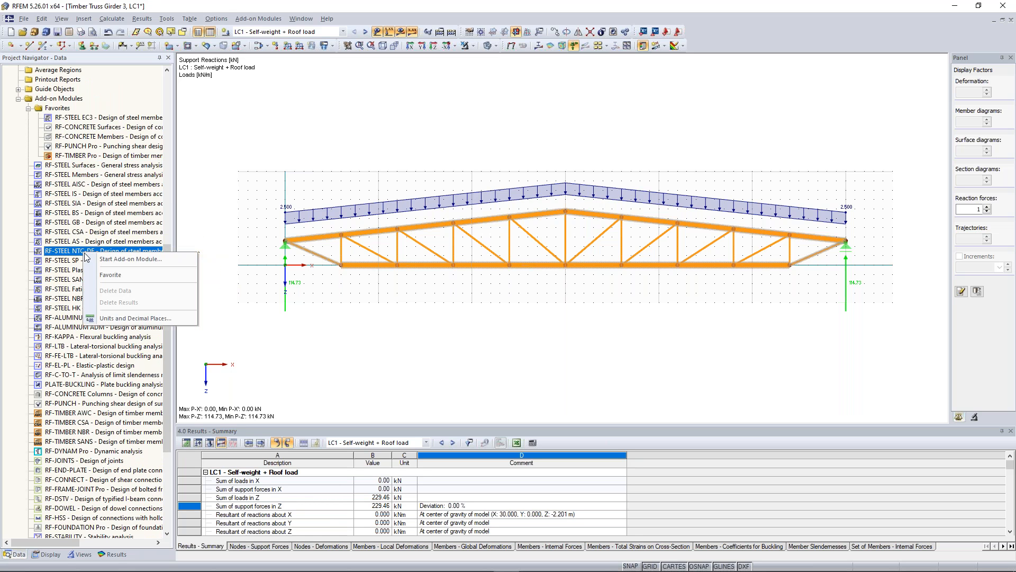
click(104, 280)
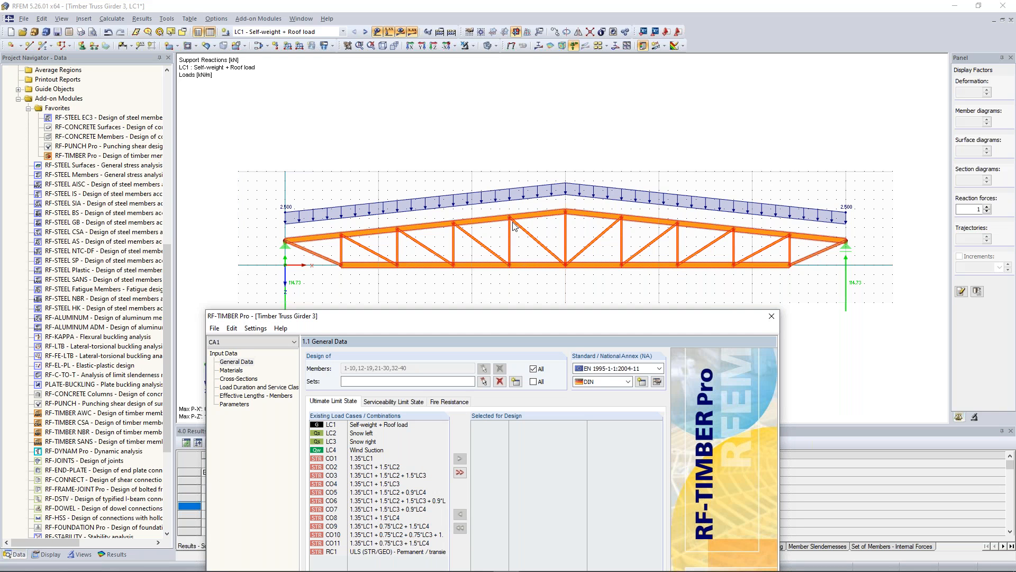
- Exclude all individual members from the timber design and choose member sets 1 and 2 instead
drag(539, 319, 568, 106)
click(562, 156)
click(526, 155)
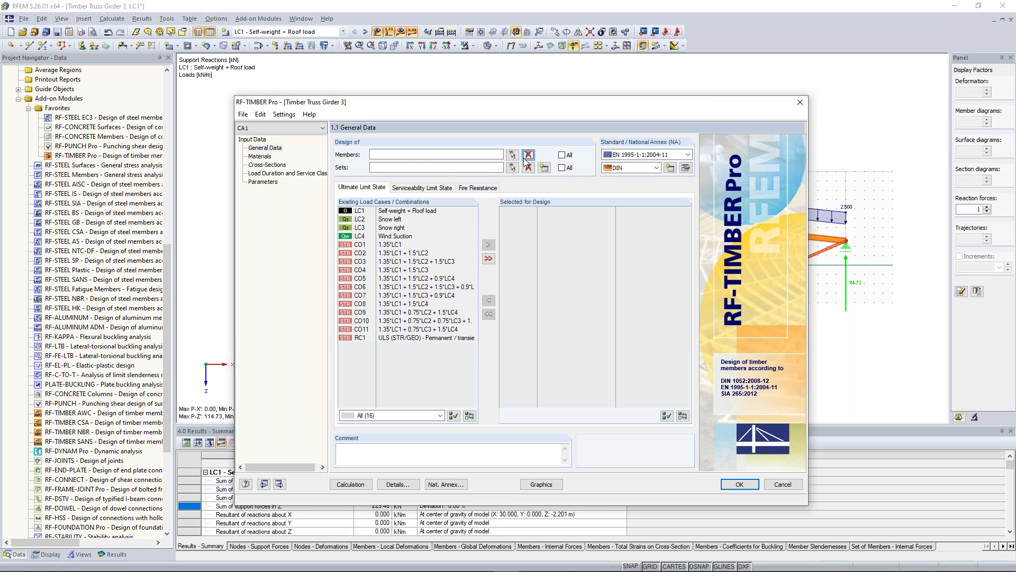
click(511, 168)
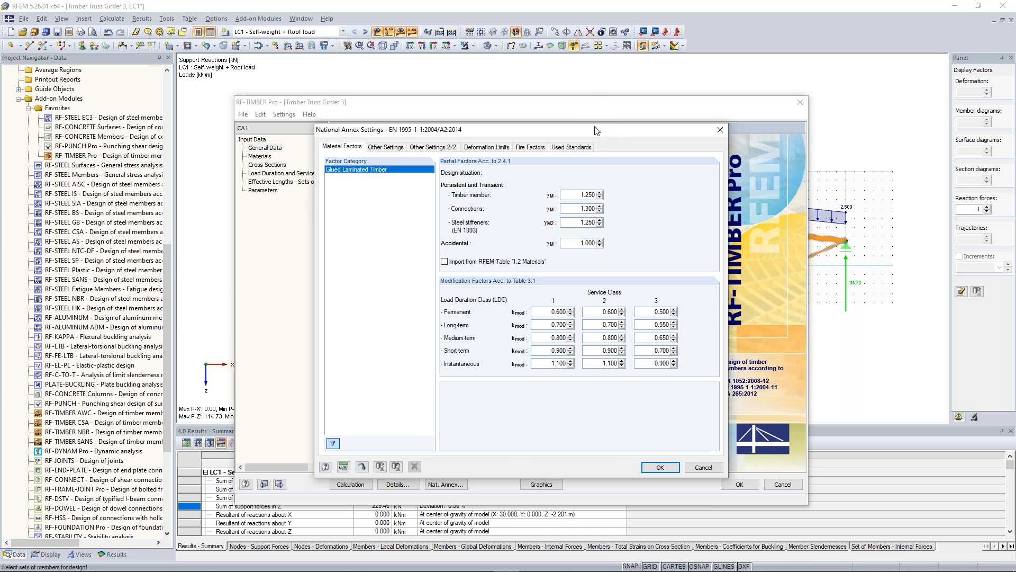
- Switch the National Annex for EN 1995-1-1 to CEN and review its material factors and other settings
drag(595, 130, 414, 107)
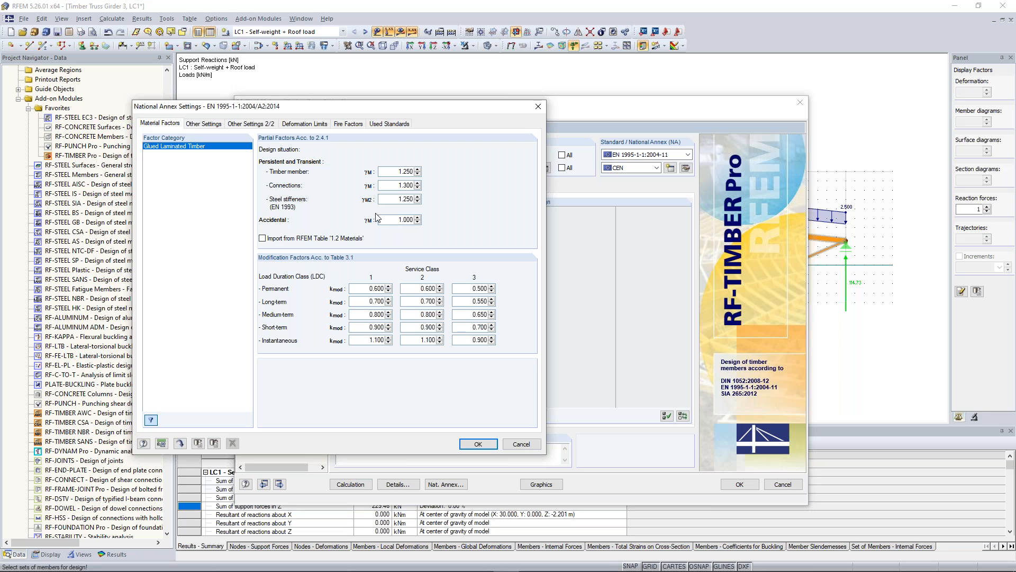
click(392, 219)
click(226, 128)
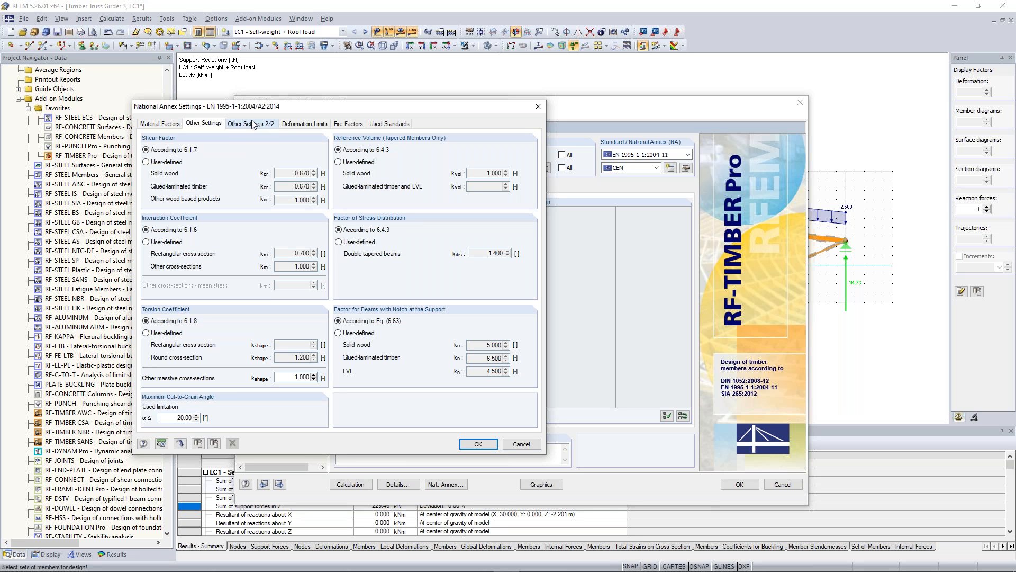
click(253, 125)
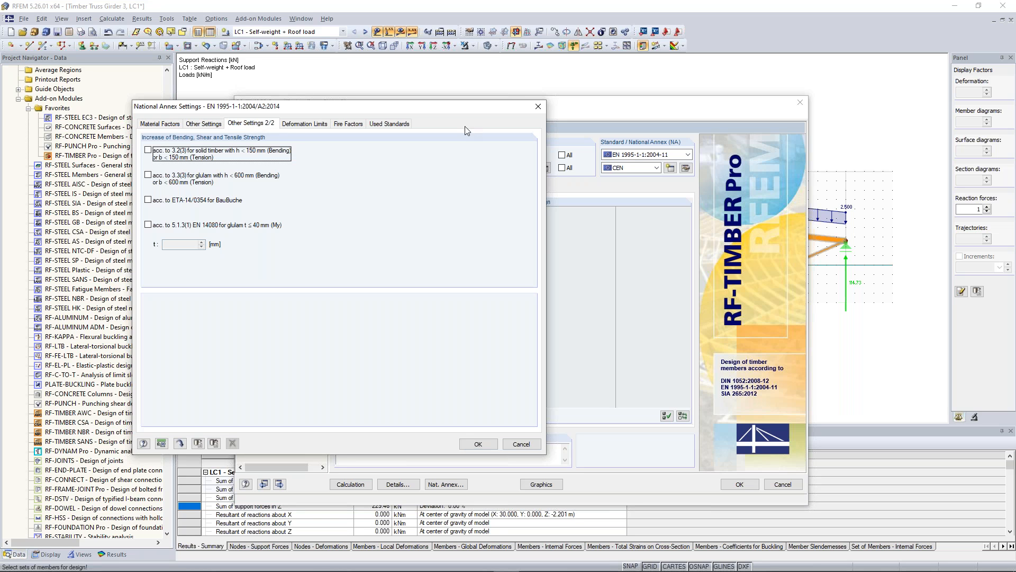
click(221, 125)
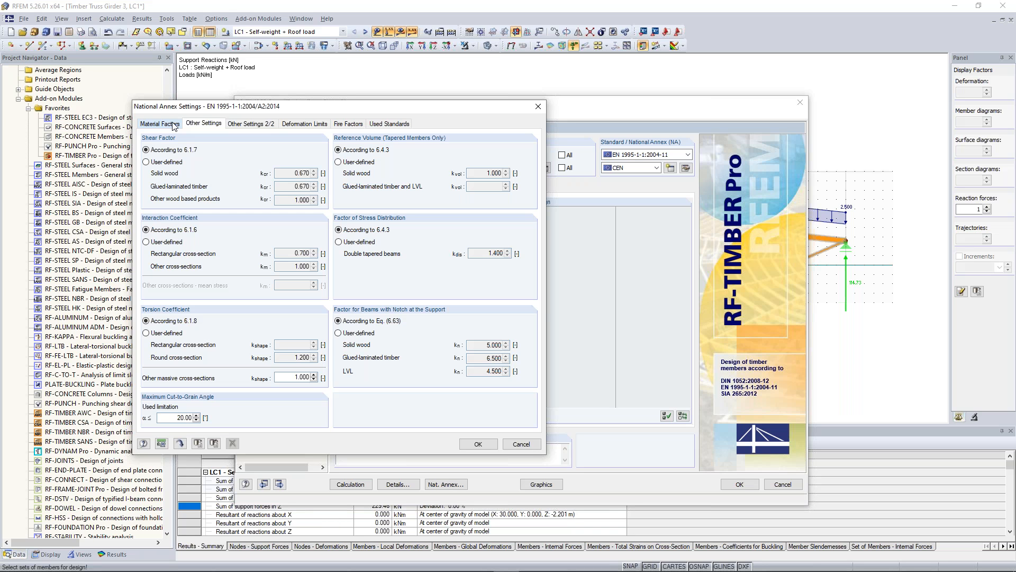
click(174, 125)
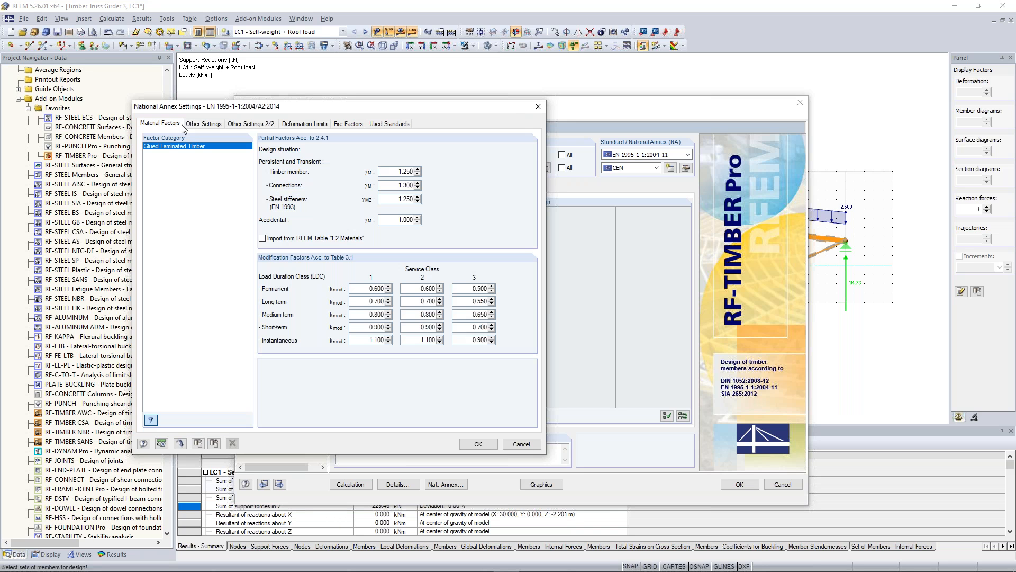
click(536, 107)
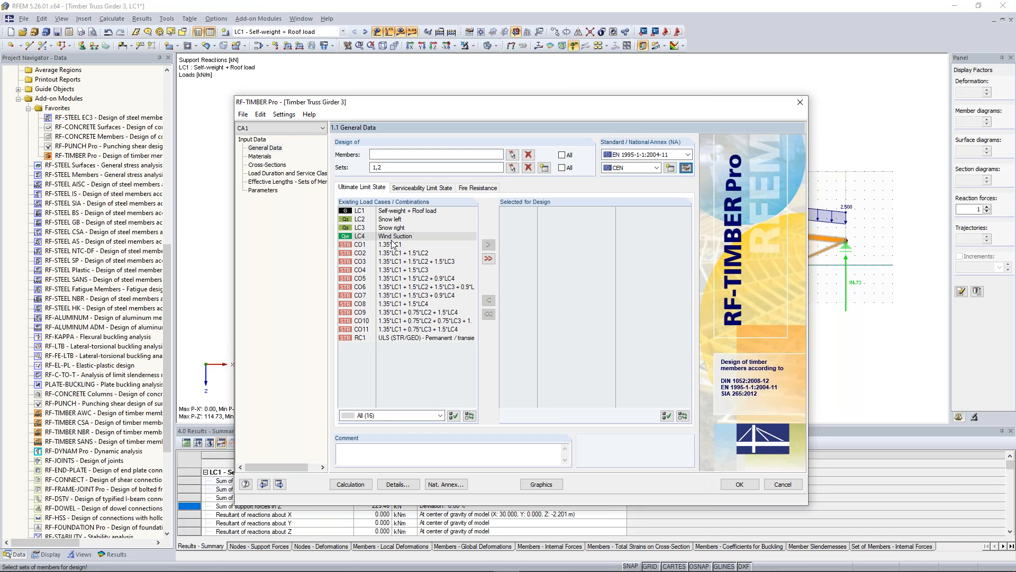
- Add load combinations CO1 to CO11 to the ultimate limit state design and show the module's material data
click(392, 244)
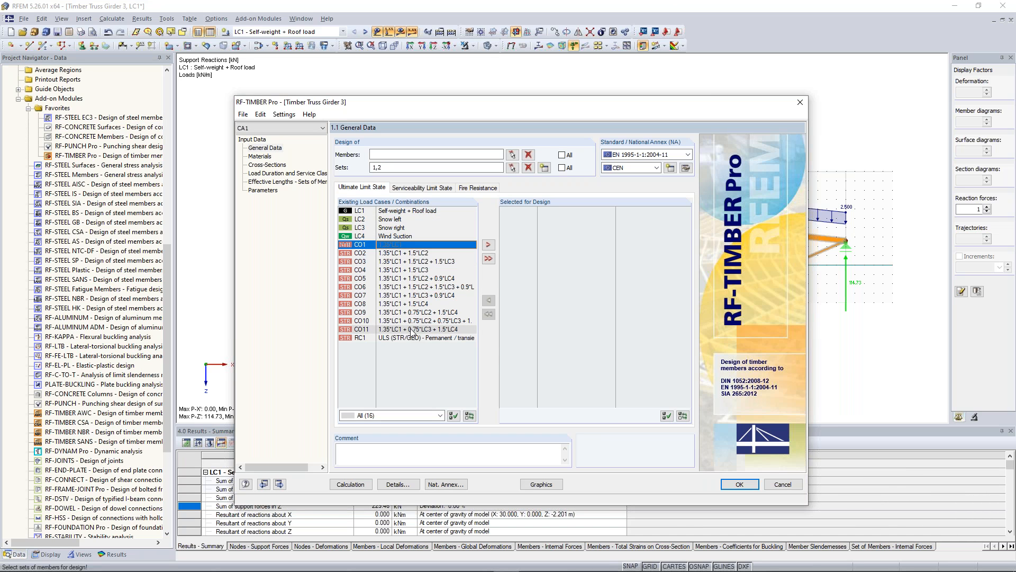
shift+click(387, 330)
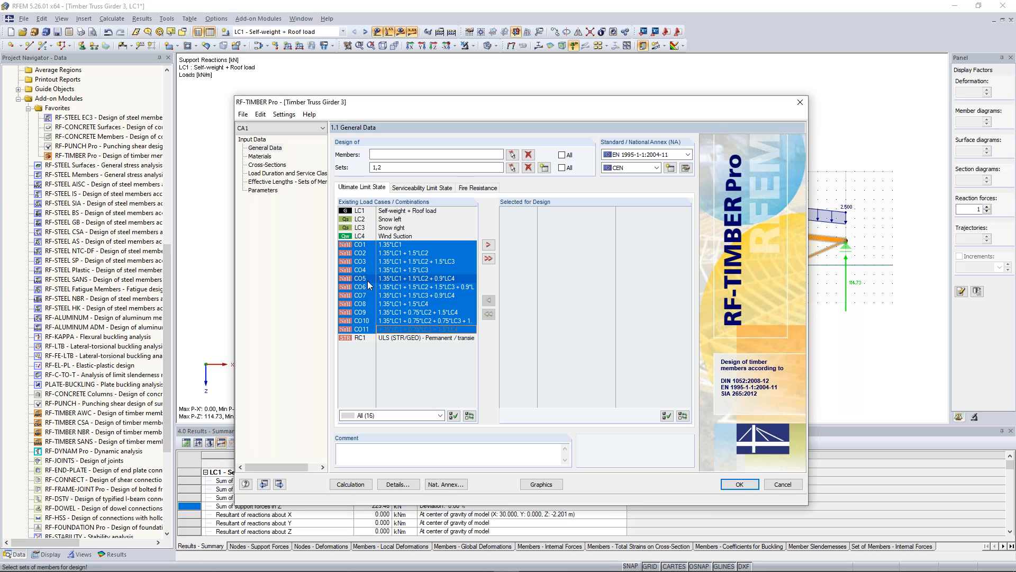
click(487, 246)
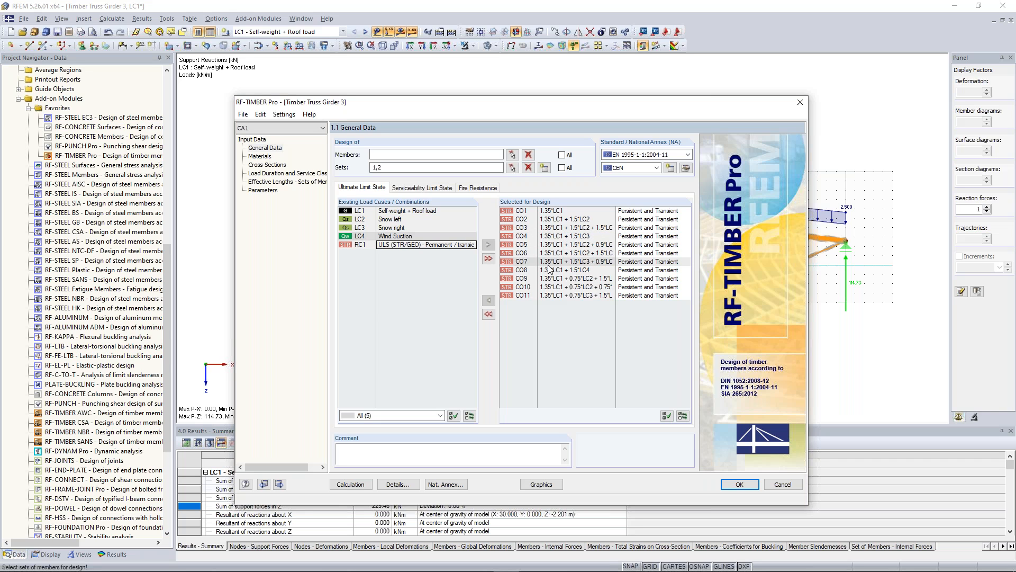
click(252, 156)
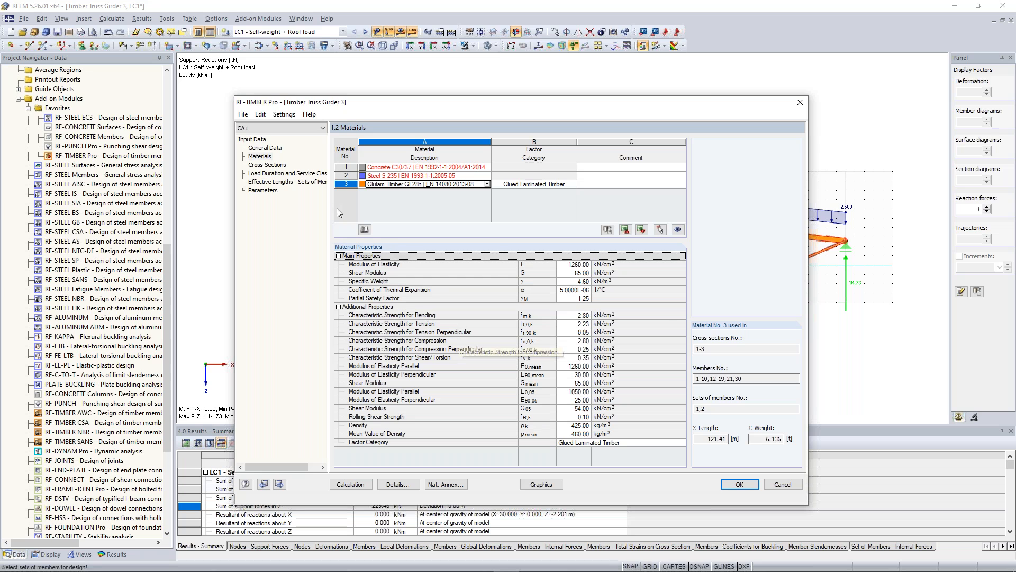
- Review the cross-sections listed for the timber design, including the note on section 4
click(268, 166)
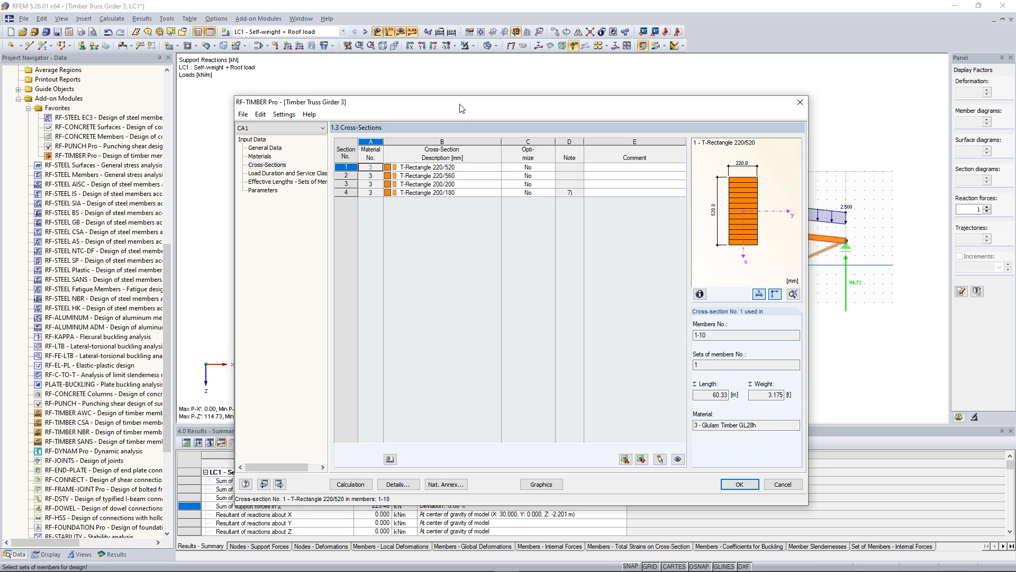
click(569, 193)
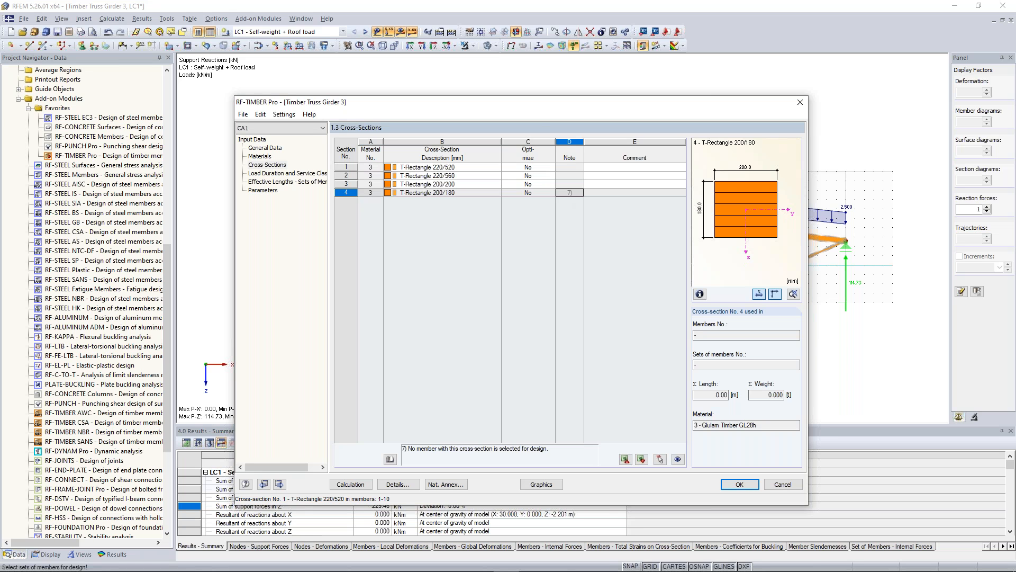
- Assign the Short-term load duration class to snow cases LC2 and LC3 and set service class 2 for all members
click(298, 174)
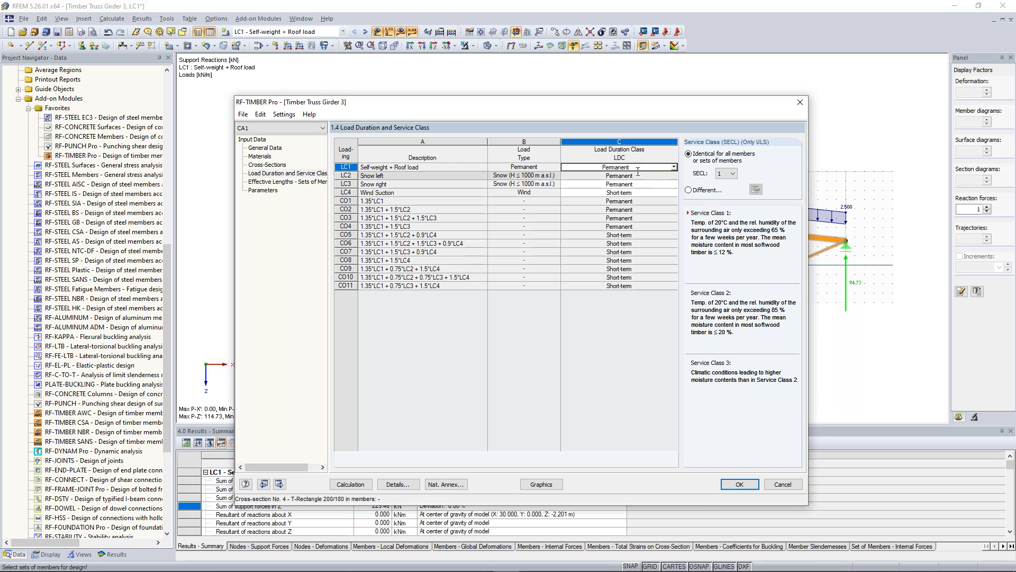
click(625, 176)
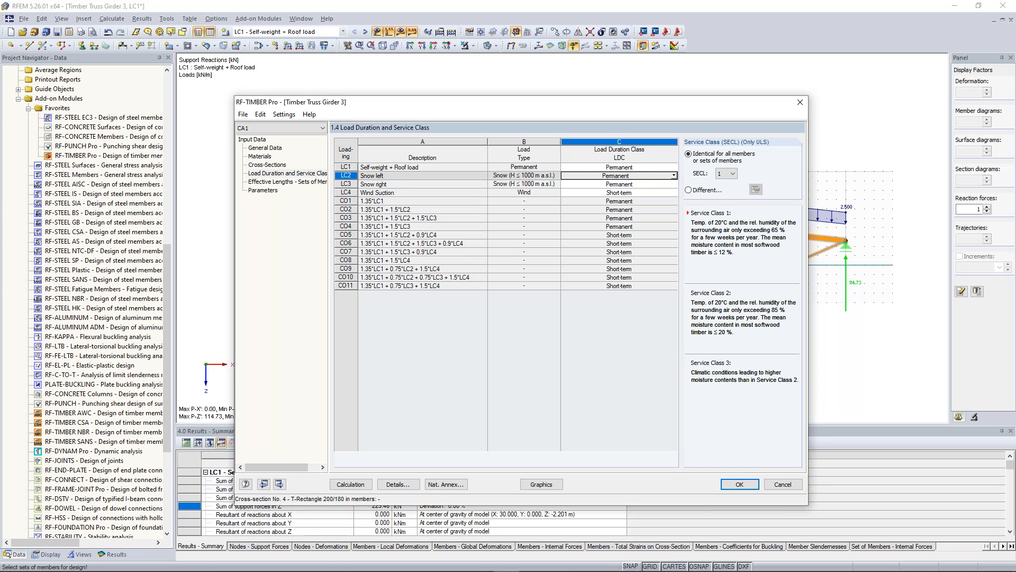
click(675, 176)
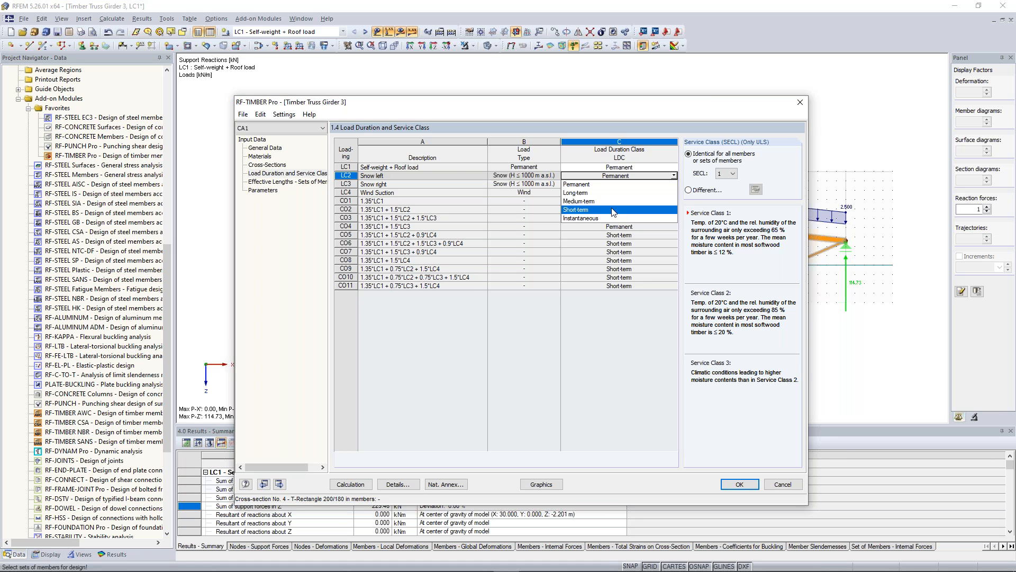
click(625, 209)
click(674, 184)
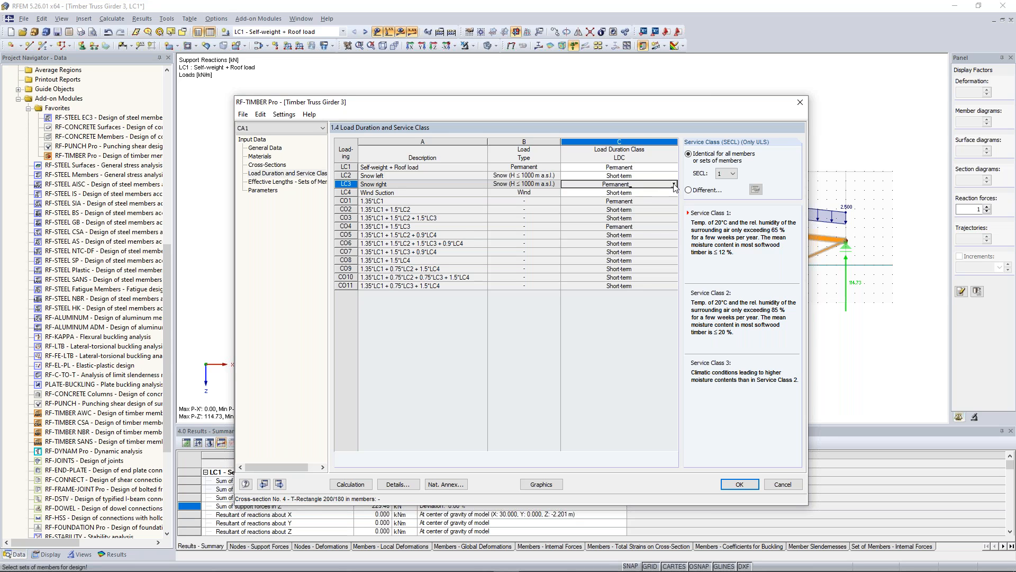
click(674, 184)
click(731, 174)
click(726, 191)
- Exclude buckling and lateral-torsional buckling in the effective lengths of member sets 1 and 2
click(273, 182)
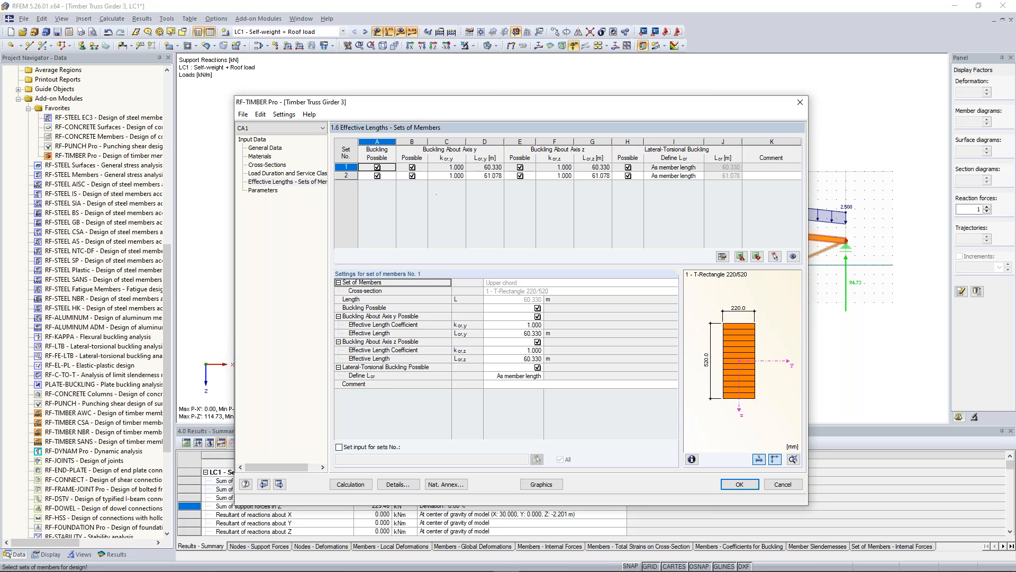
drag(496, 106, 535, 294)
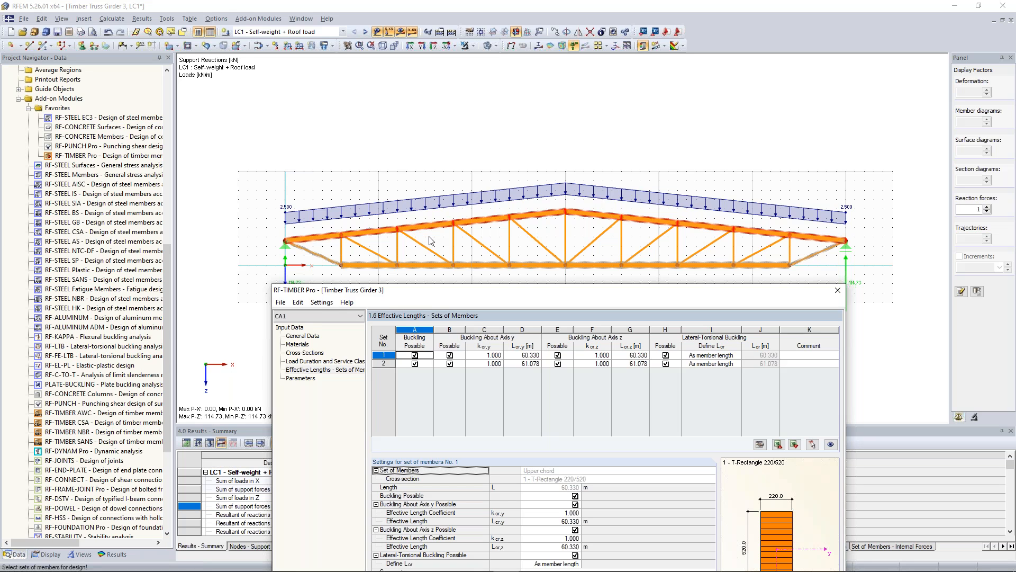
click(414, 355)
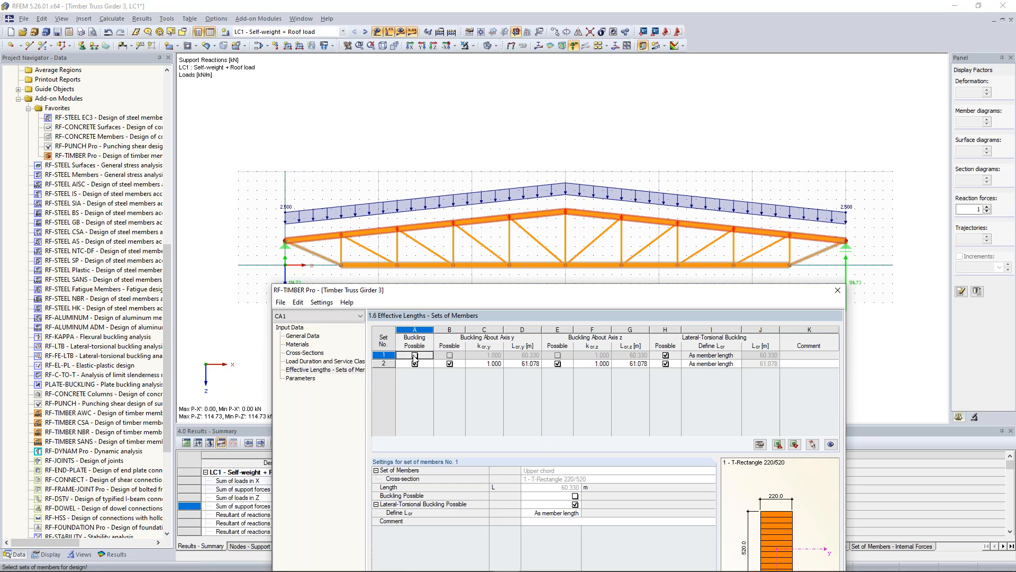
click(668, 363)
click(665, 355)
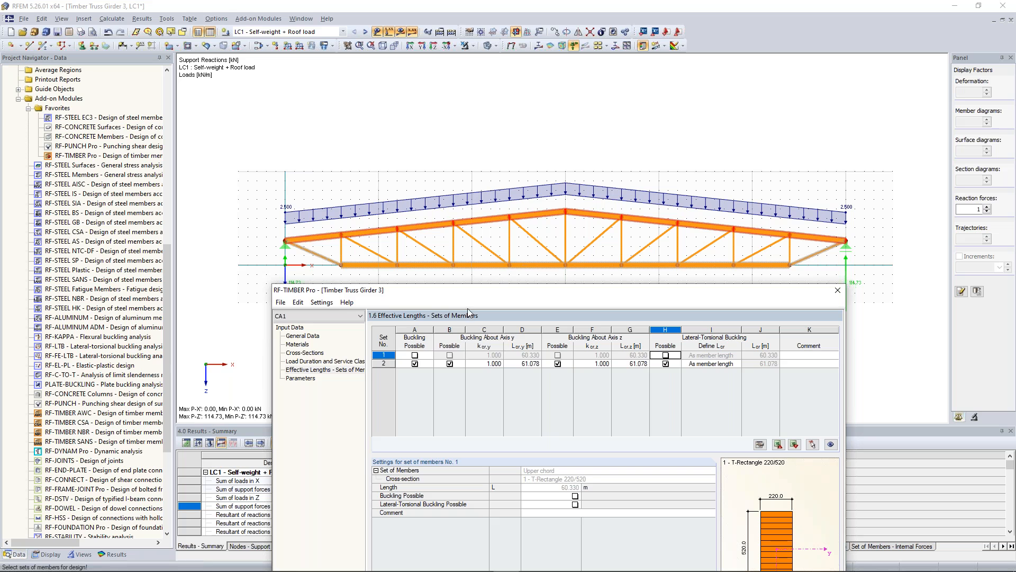
click(415, 364)
click(666, 364)
drag(661, 293, 610, 130)
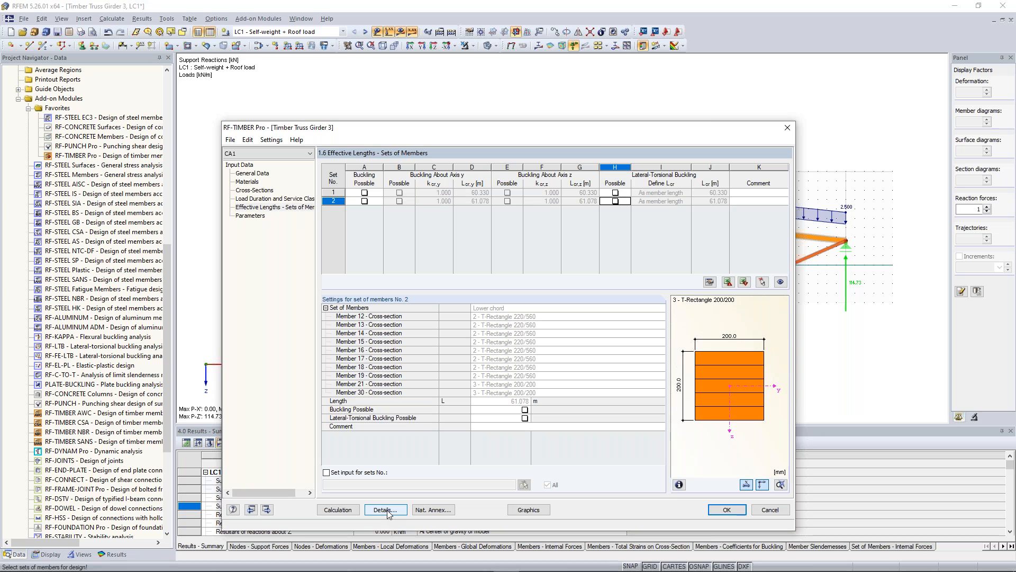
- Switch off the stability check in the design details and calculate the timber design
click(387, 511)
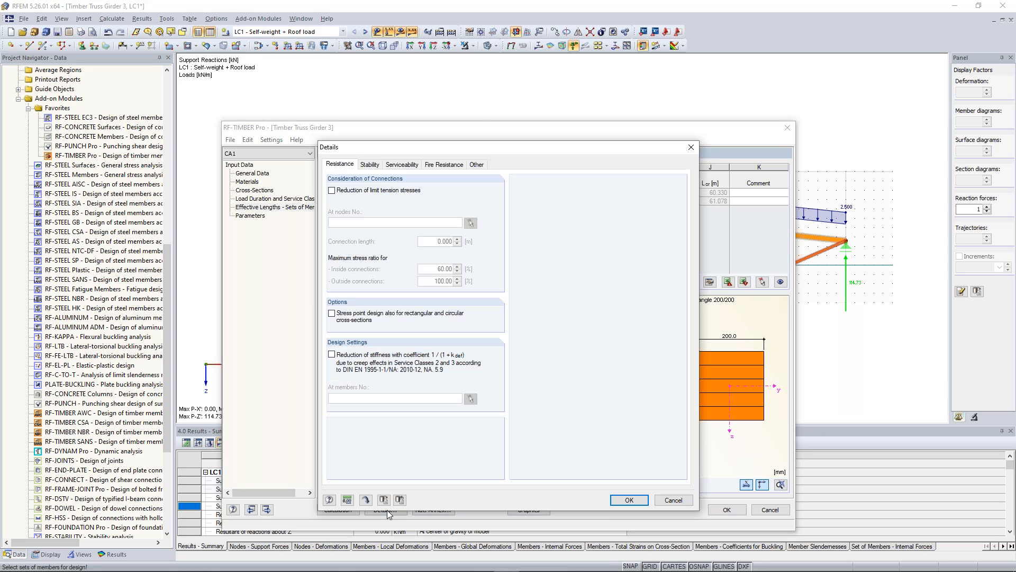
drag(468, 147, 493, 126)
click(393, 146)
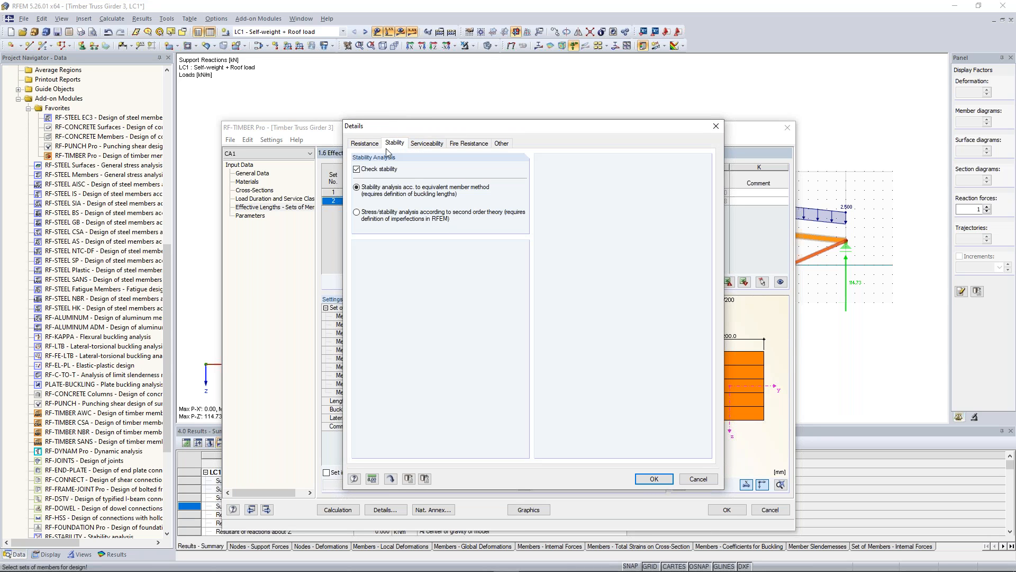
click(378, 170)
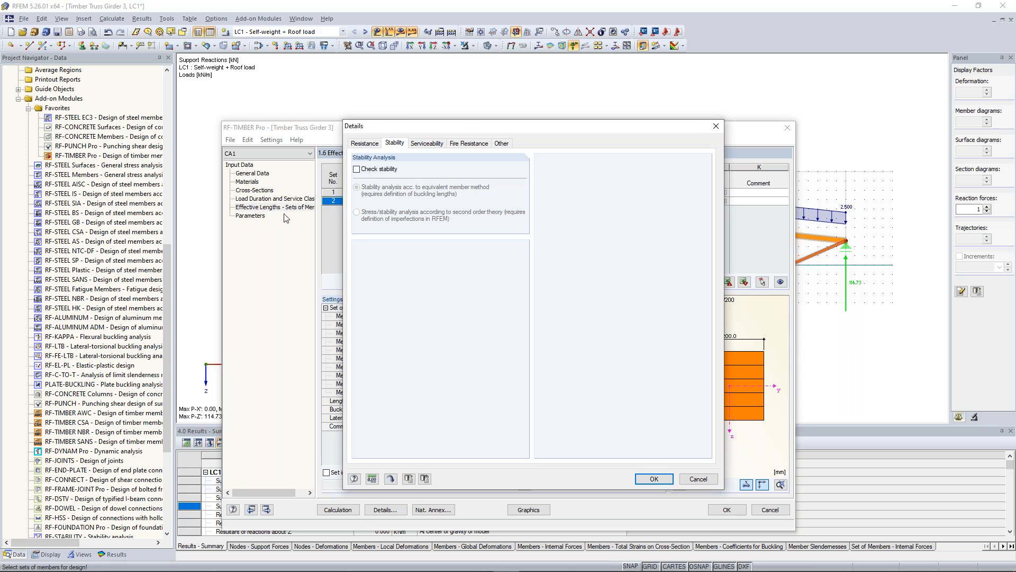
click(657, 480)
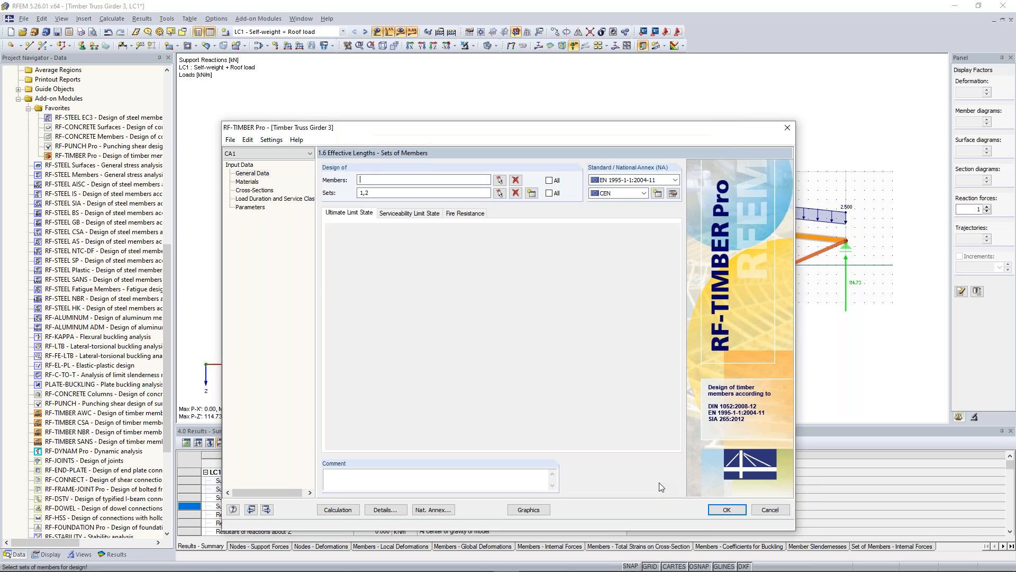
click(252, 207)
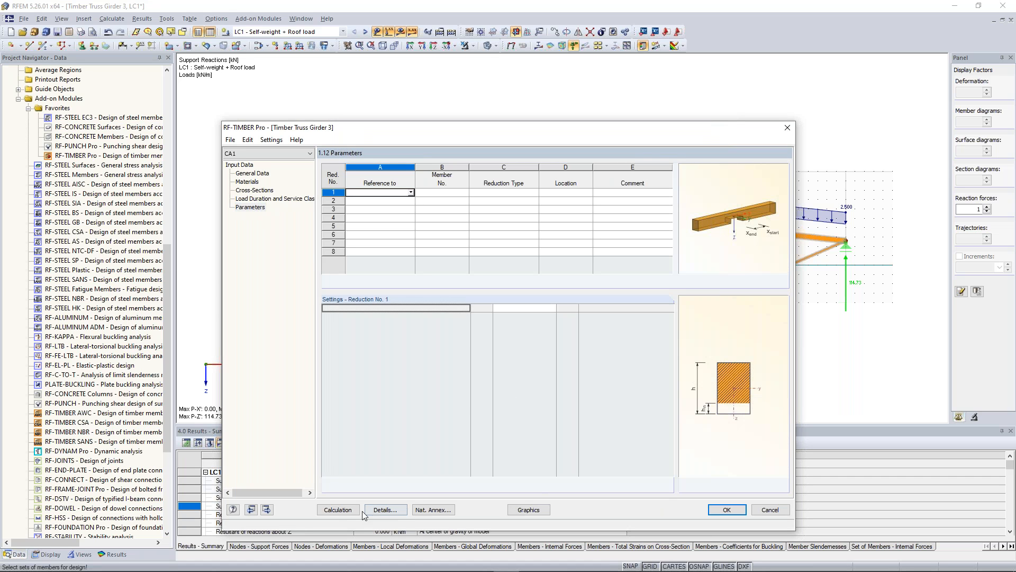
click(345, 511)
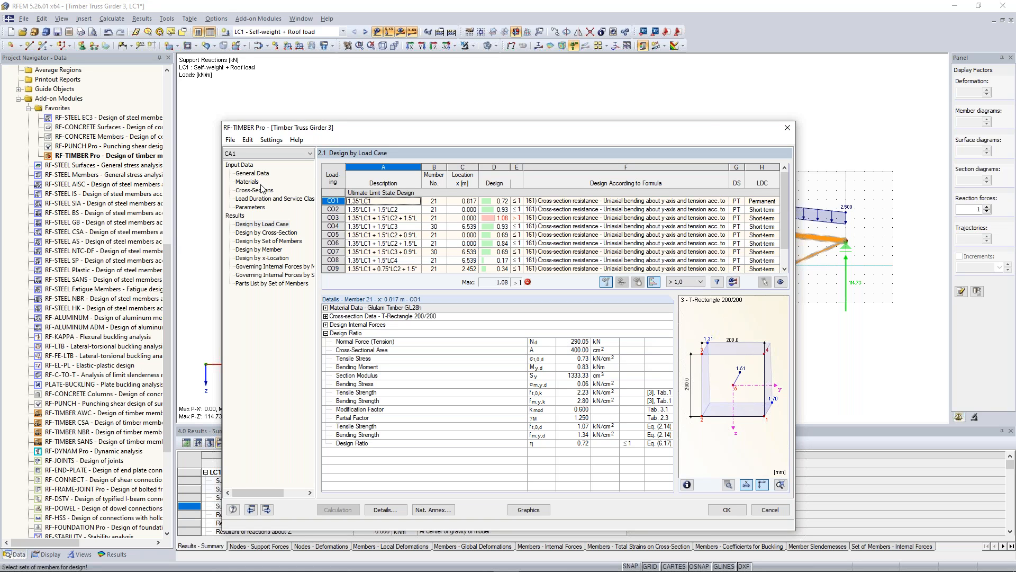
- Review the design ratios by cross-section and locate the governing member of section 3 in the model
click(280, 234)
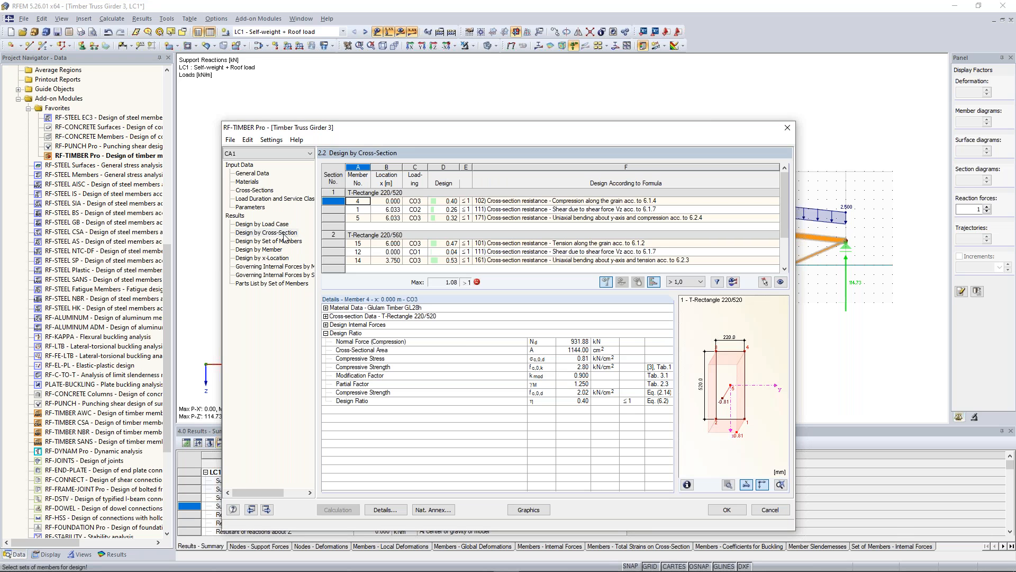
drag(786, 224, 773, 175)
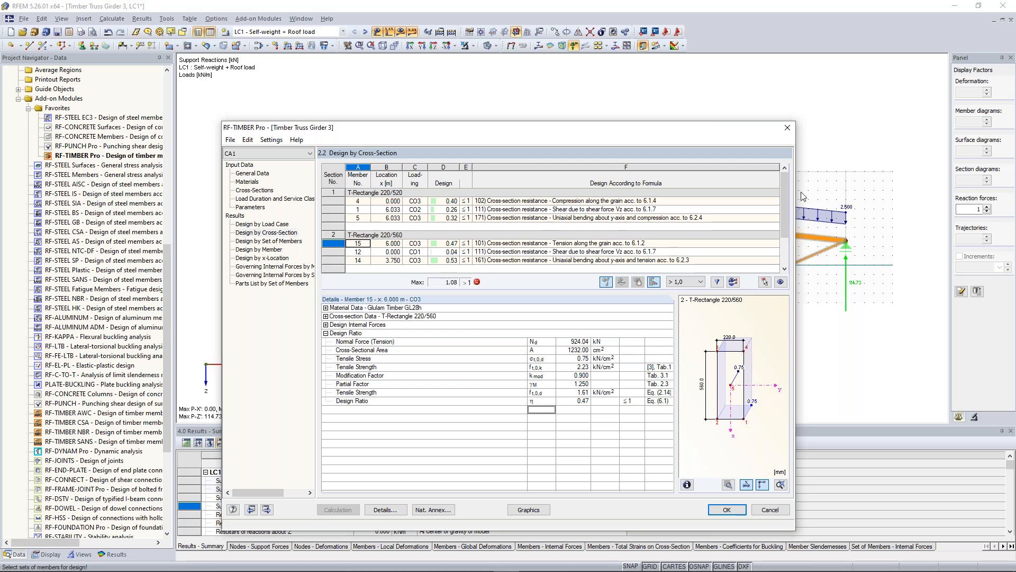
scroll(778, 222, down, 2)
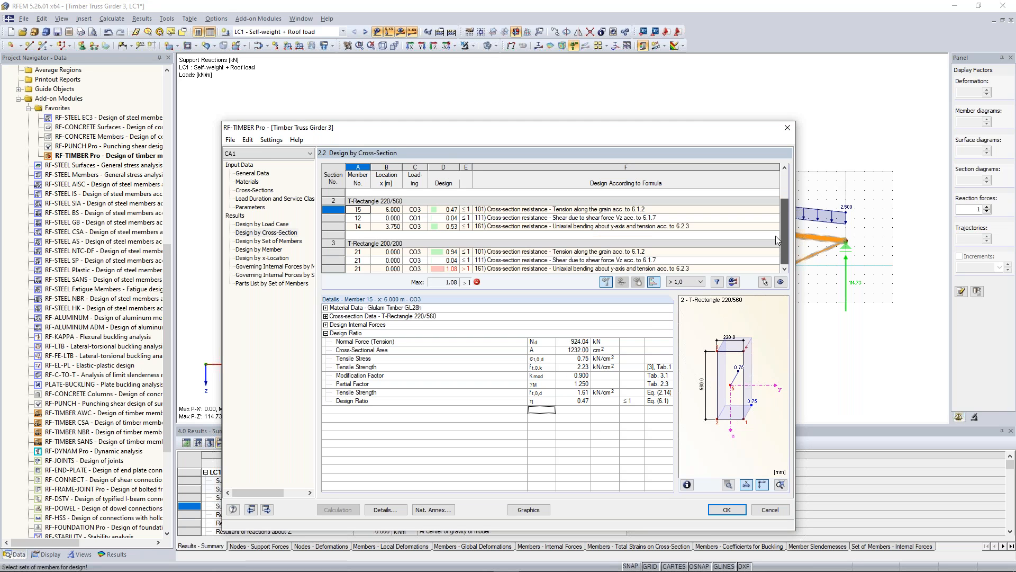
drag(426, 127, 413, 326)
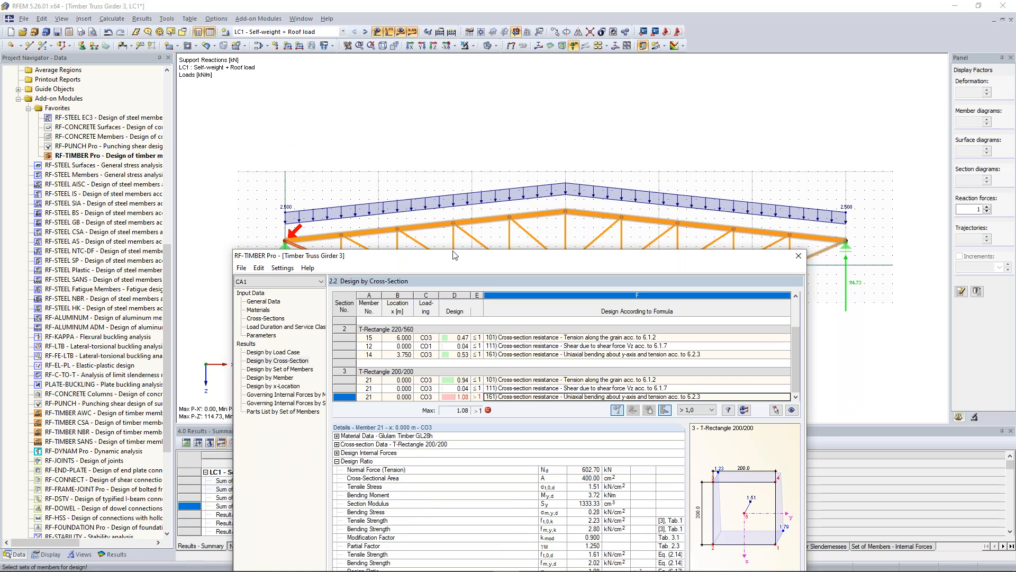
drag(453, 251, 454, 144)
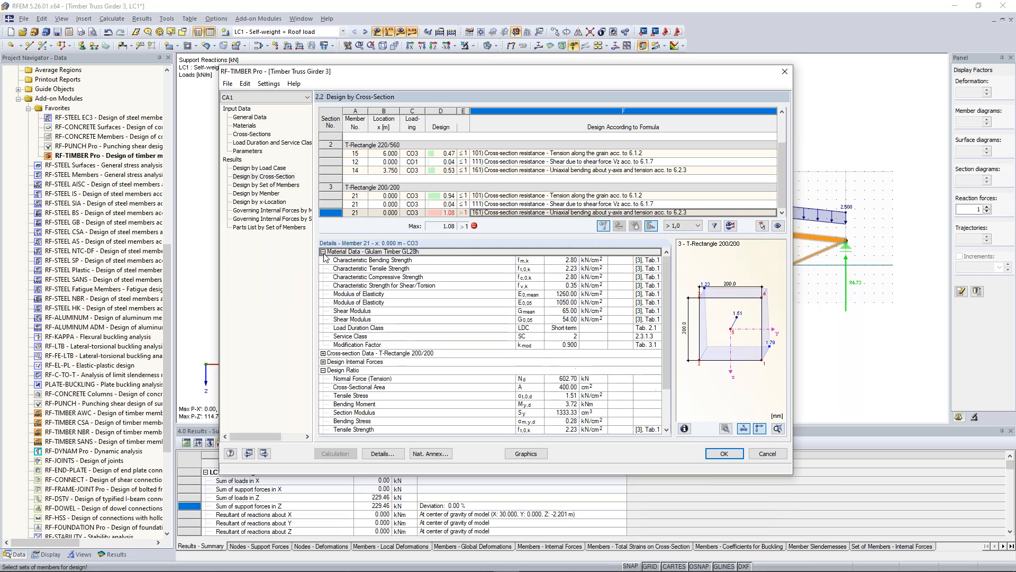
- Examine the material data, cross-section data, design internal forces and design ratio of member 21 under CO3
click(324, 252)
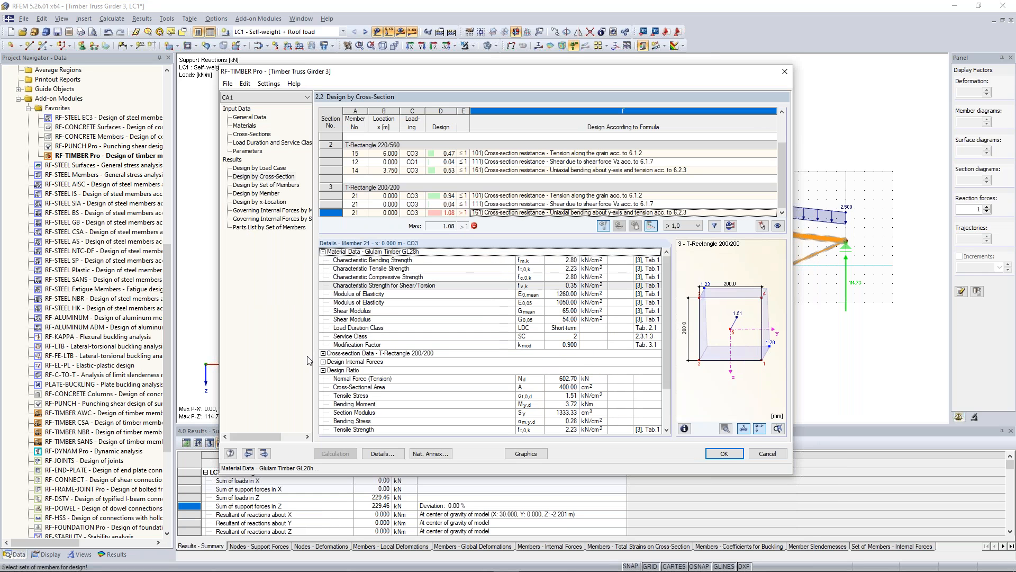
double_click(371, 354)
scroll(370, 356, down, 1)
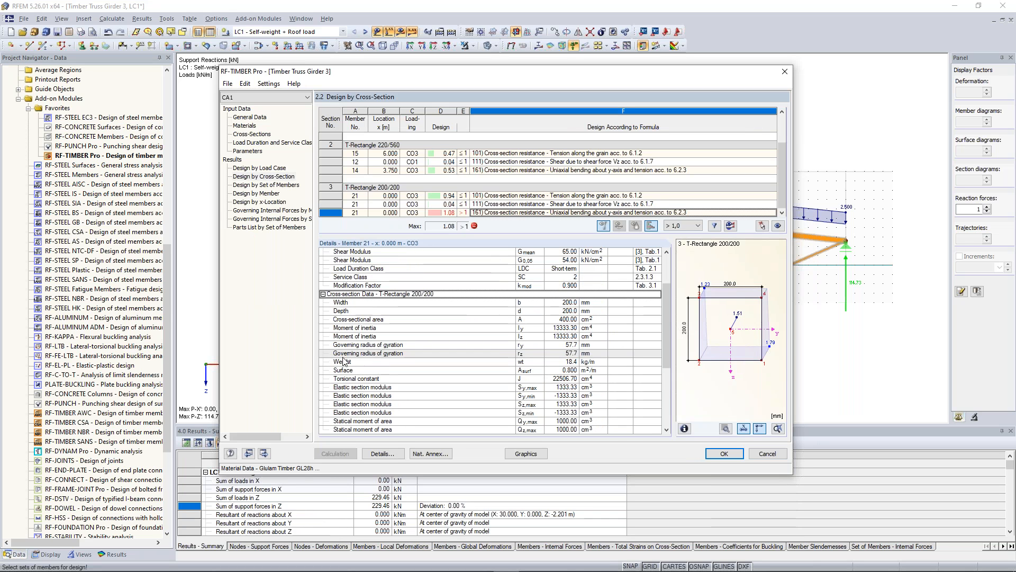
scroll(333, 355, down, 3)
click(323, 311)
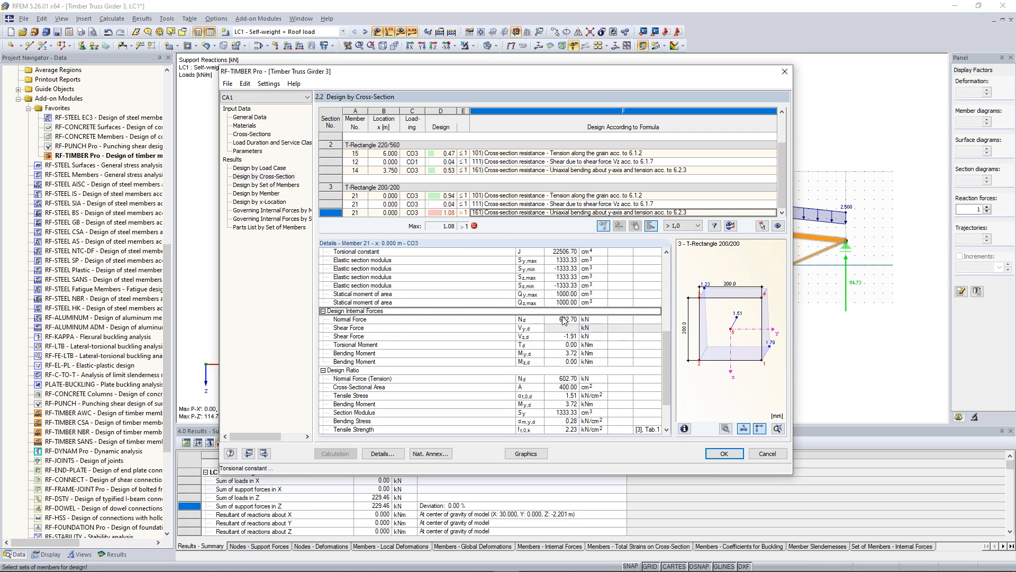
drag(666, 345, 665, 368)
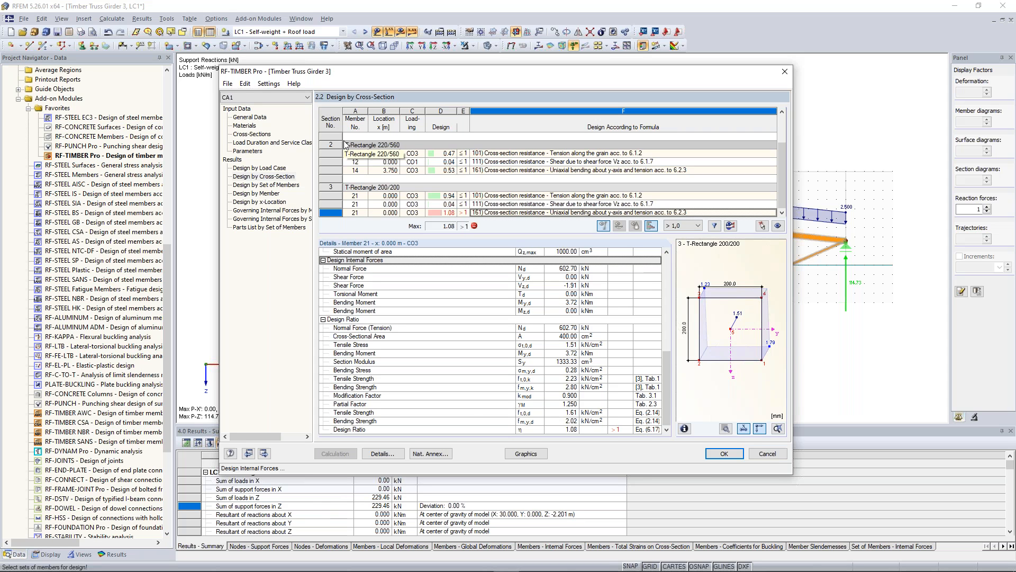
- Enable optimization of cross-section 3 (T-Rectangle 200/200) with a fixed width of 220 mm and an optimized height starting at 200 mm
click(258, 134)
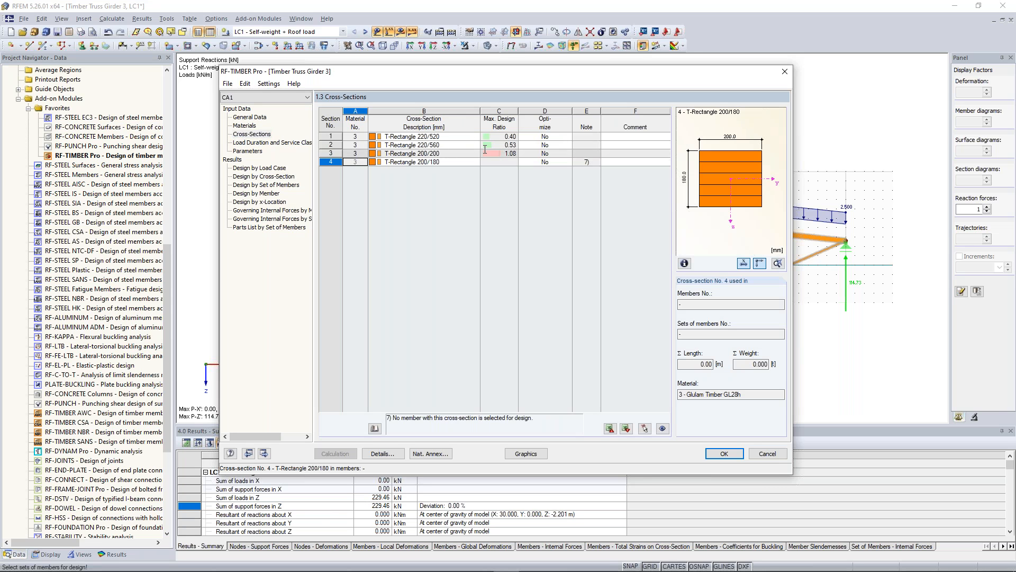
click(565, 153)
click(568, 153)
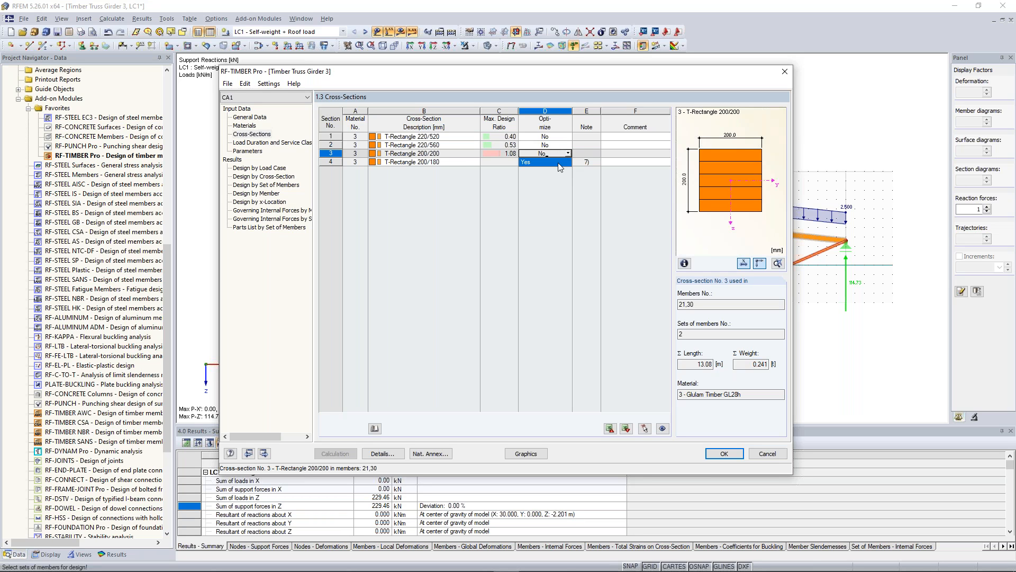
click(558, 163)
drag(521, 127, 511, 218)
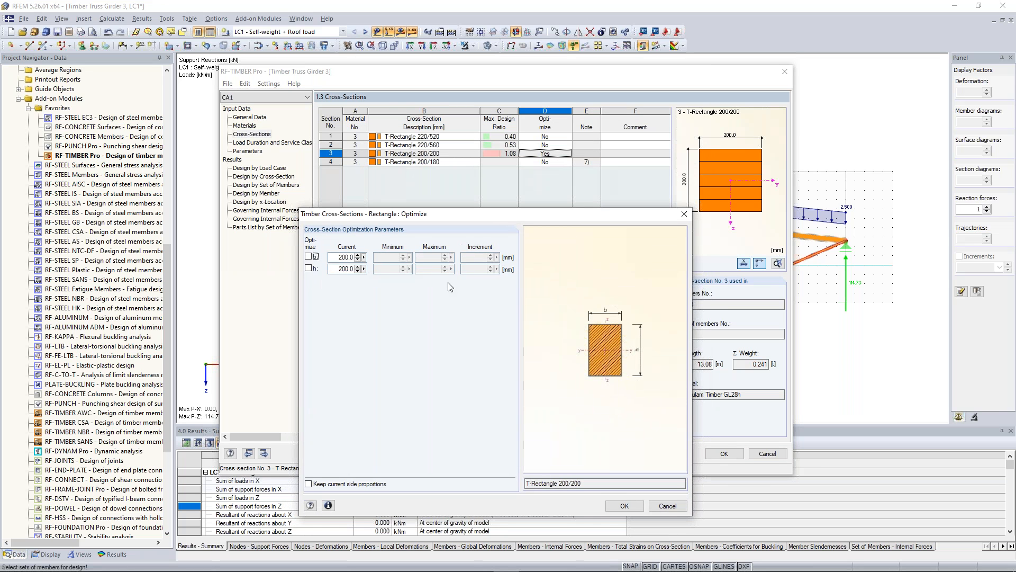
drag(338, 258, 373, 262)
text(220)
click(308, 269)
drag(386, 268, 408, 271)
text(200)
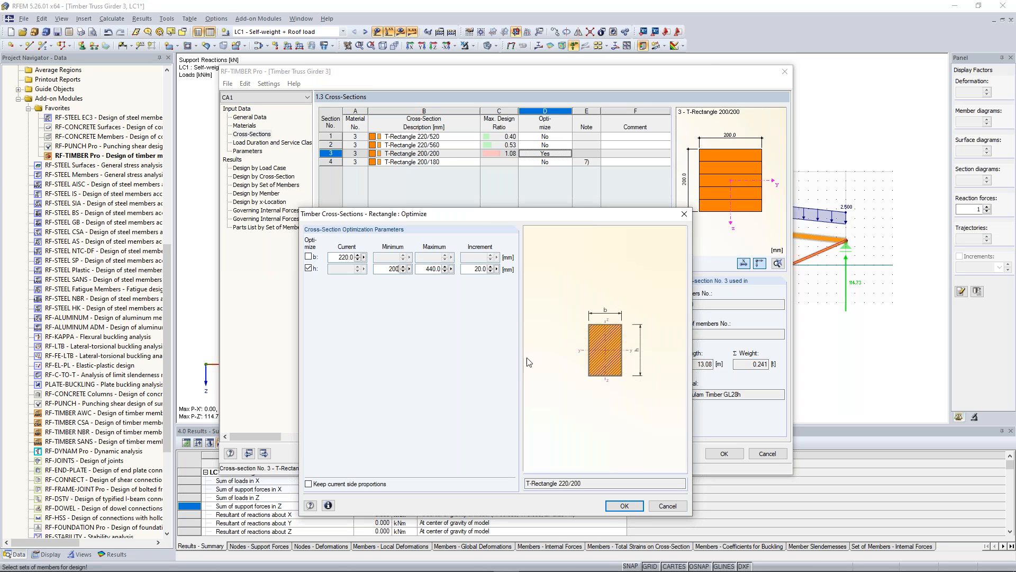
click(625, 506)
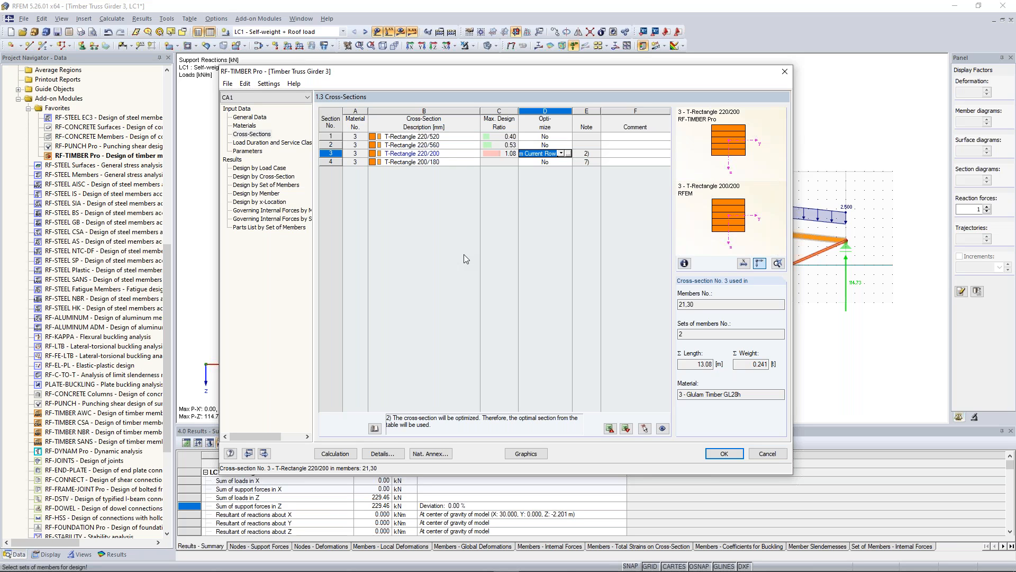
- Set the maximum allowable design ratio for cross-section optimization to 0.9 and recalculate the timber design
click(393, 458)
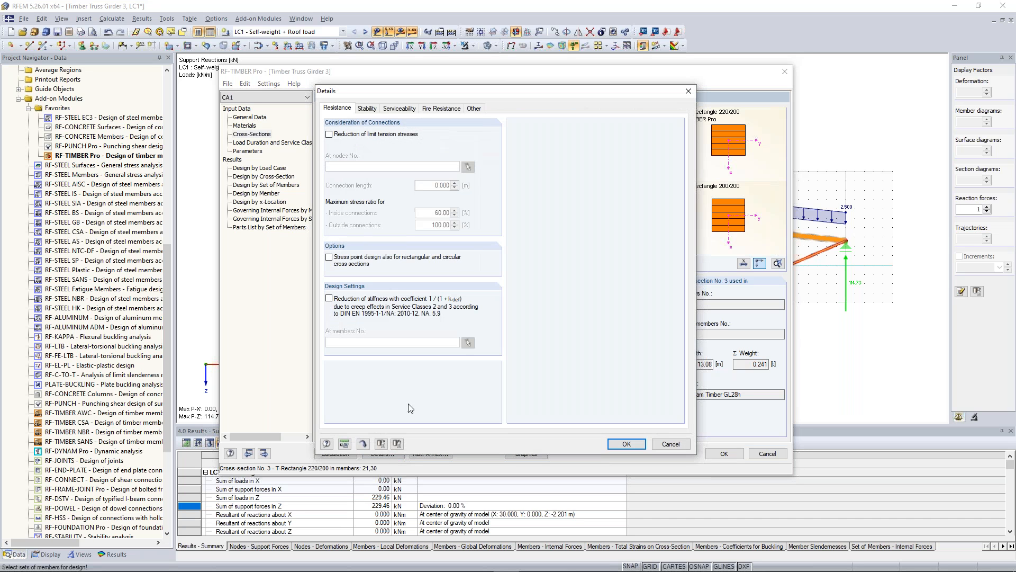
click(474, 109)
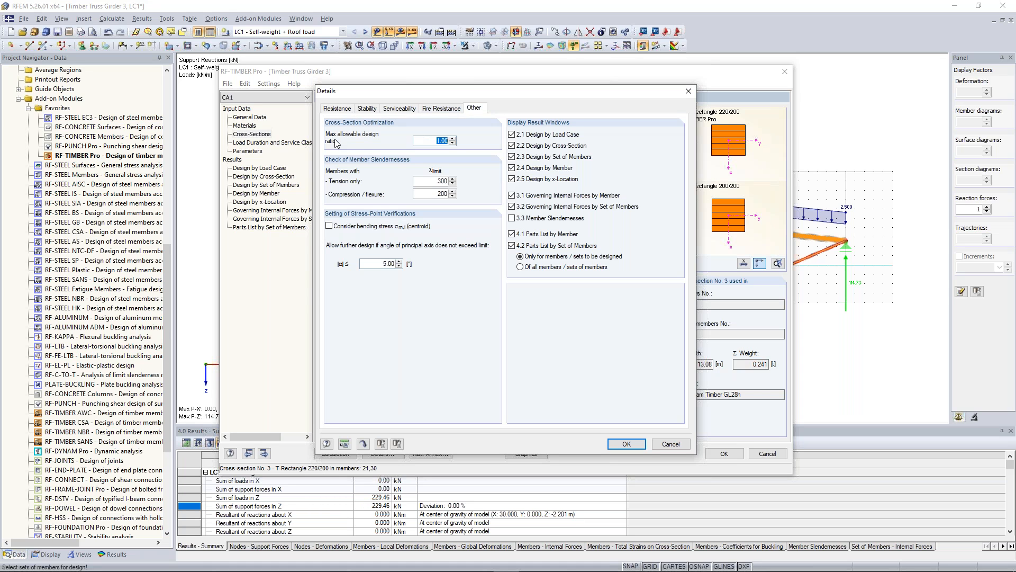
text(0.9)
click(626, 444)
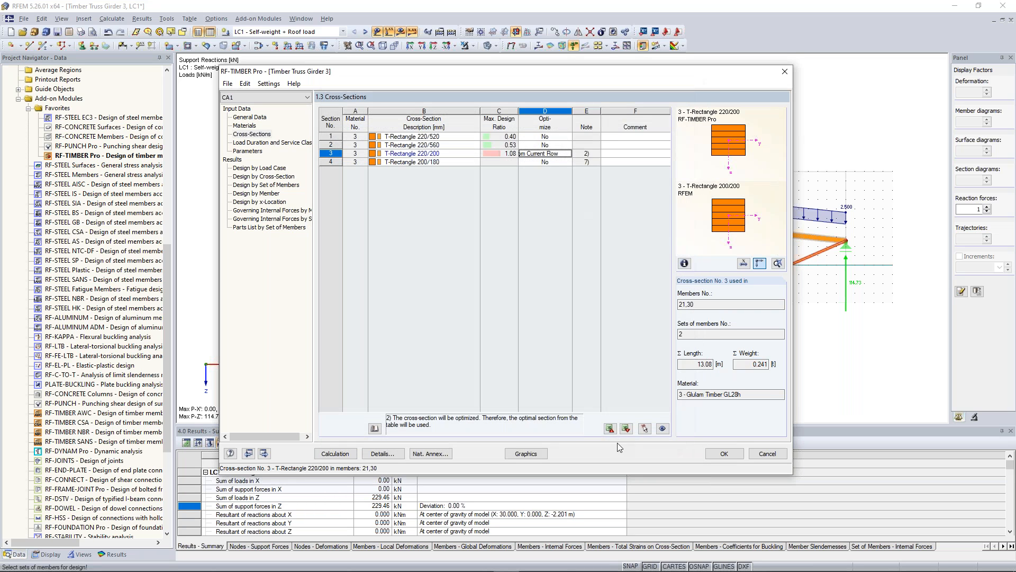
click(335, 453)
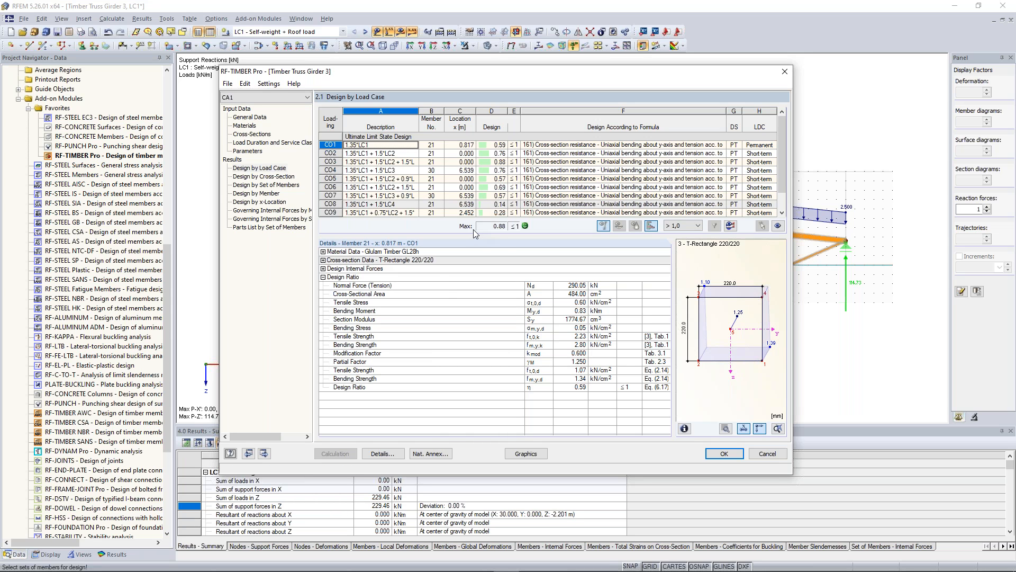
- Export the optimized cross-section 3 (T-Rectangle 220/220) from the timber design to the RFEM model and close the module
drag(353, 75, 388, 154)
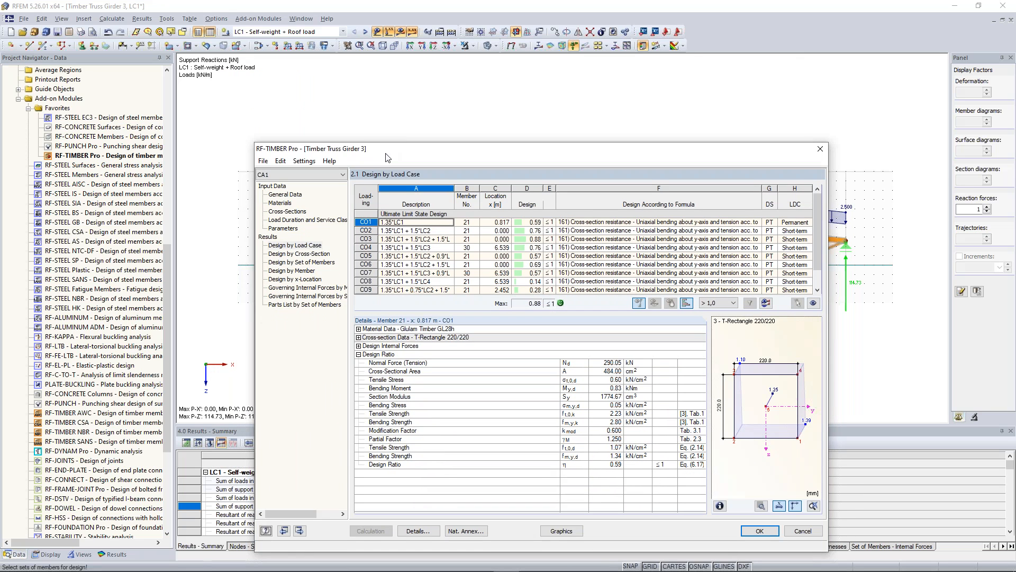
click(289, 211)
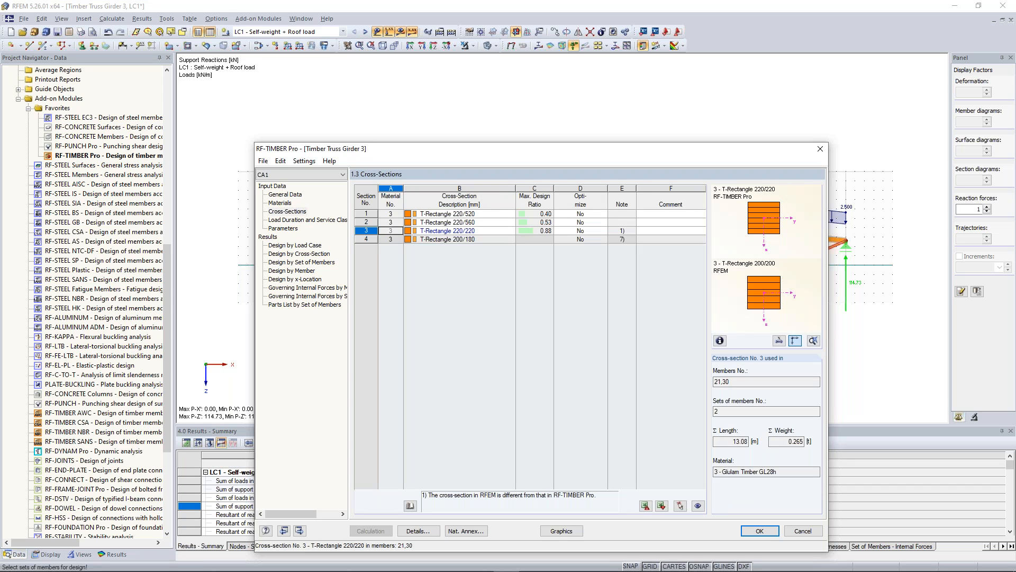
right_click(471, 232)
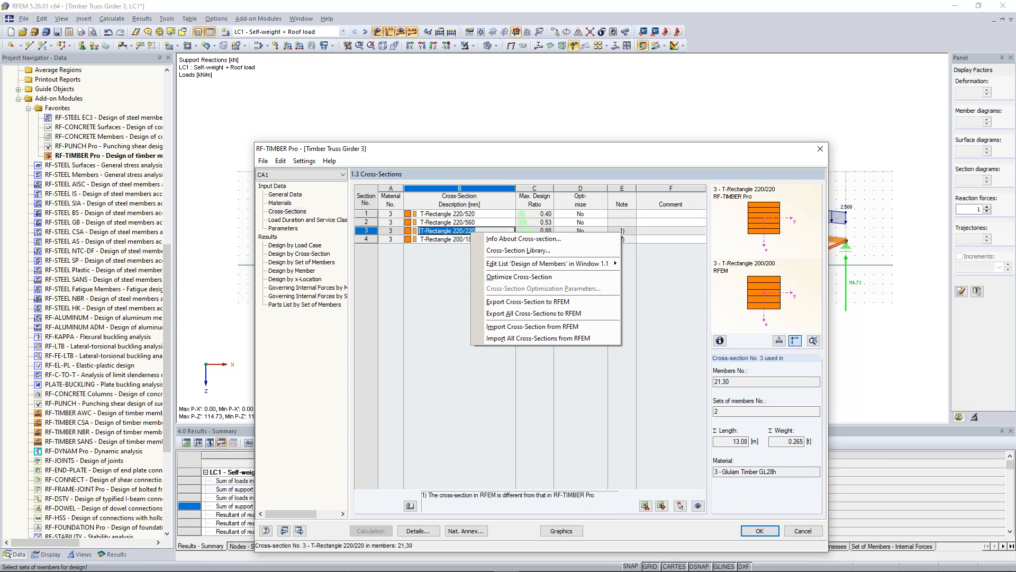
click(529, 306)
click(522, 372)
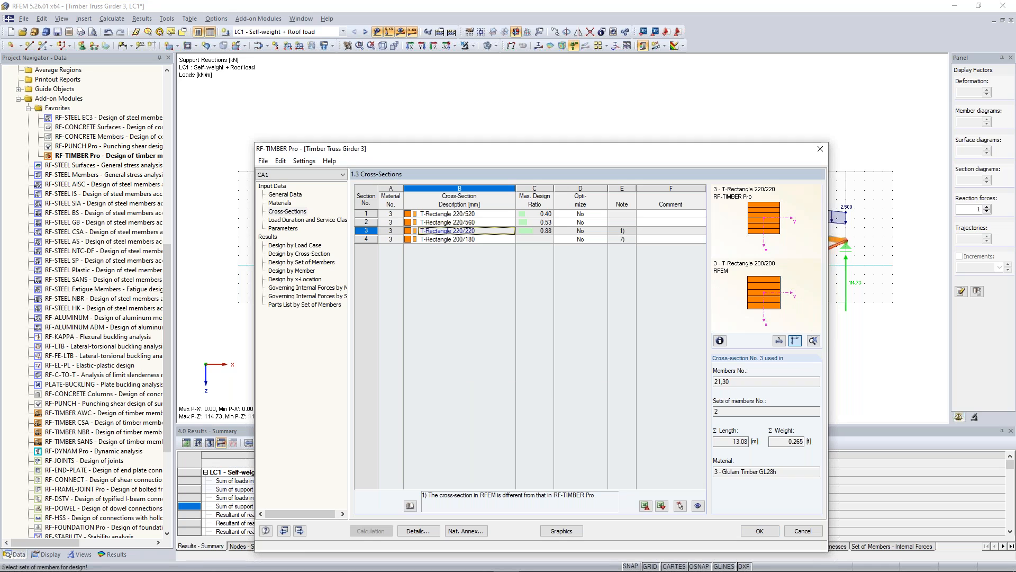
click(538, 374)
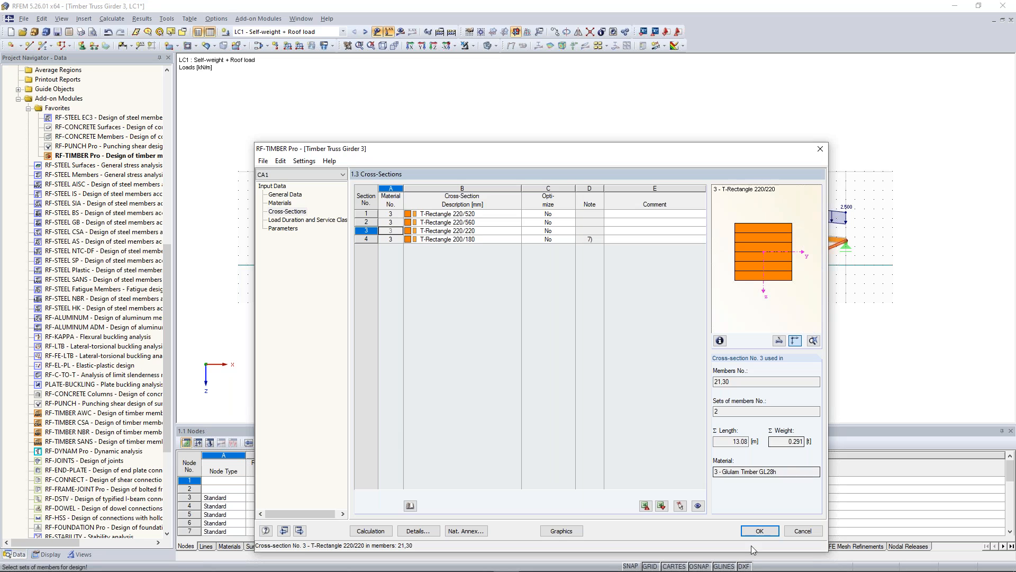
key(Return)
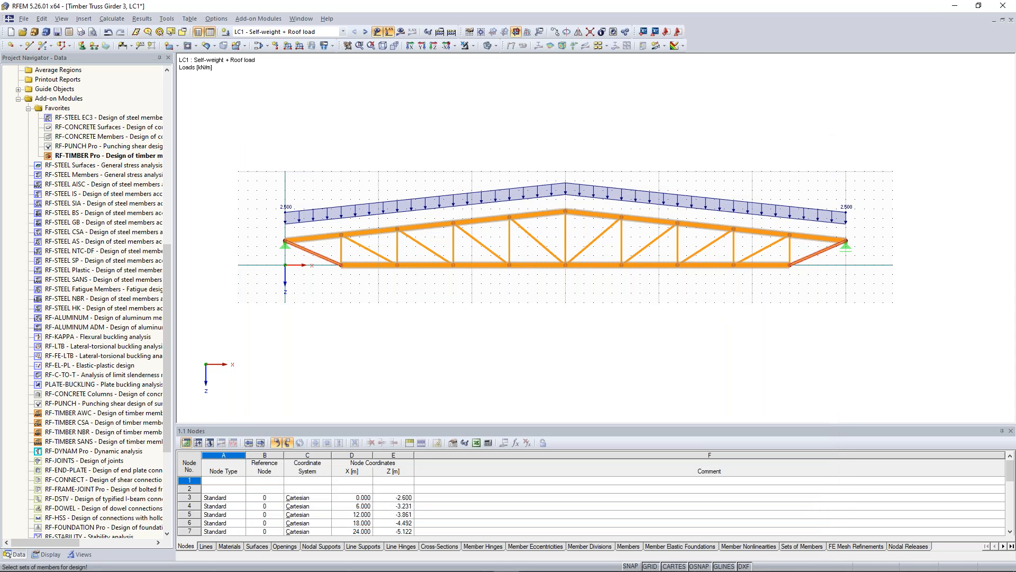
- Recalculate the model, make RF-TIMBER Pro CA1 the current case and reopen its design results by load case
click(450, 33)
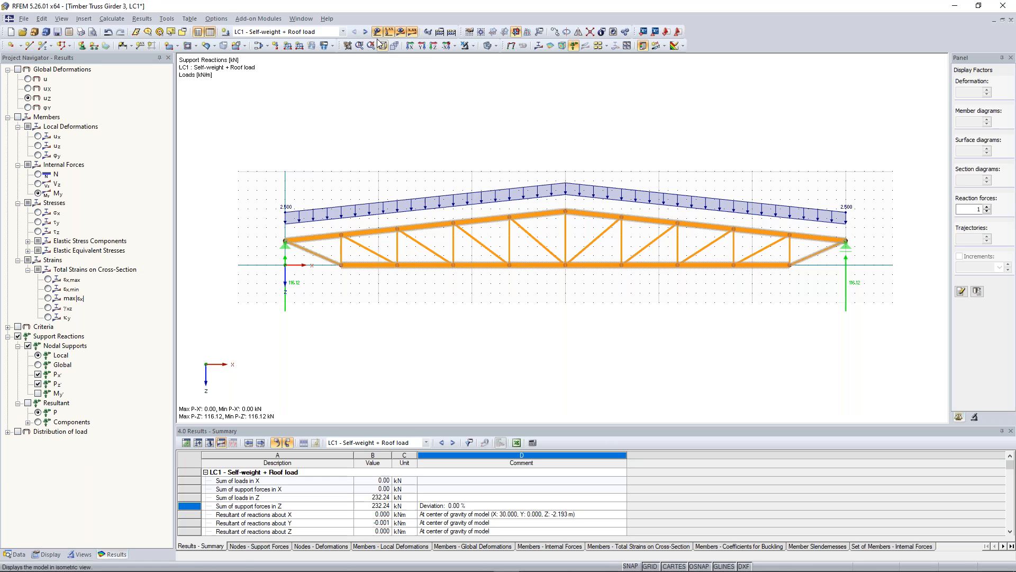
click(345, 32)
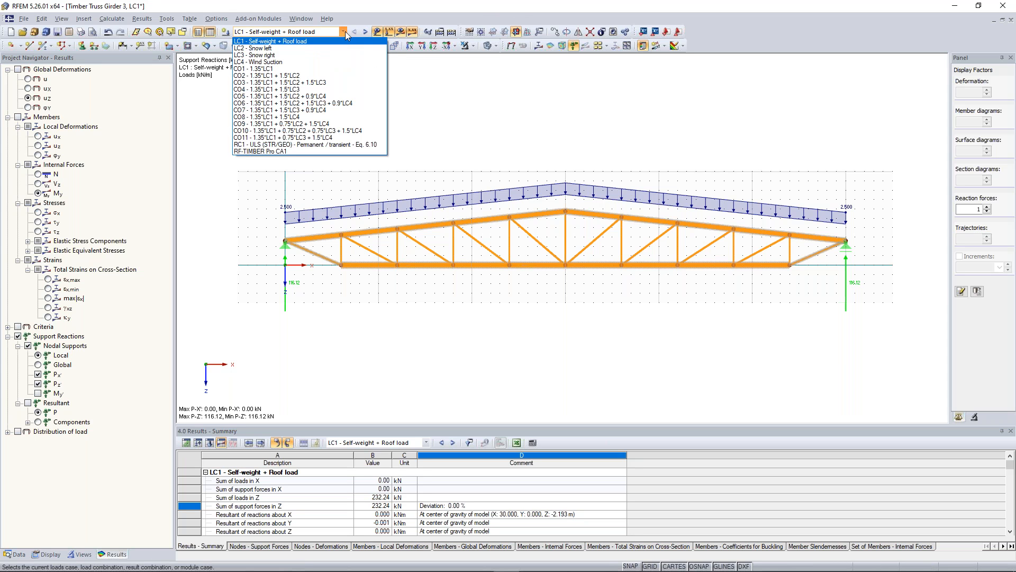
click(308, 152)
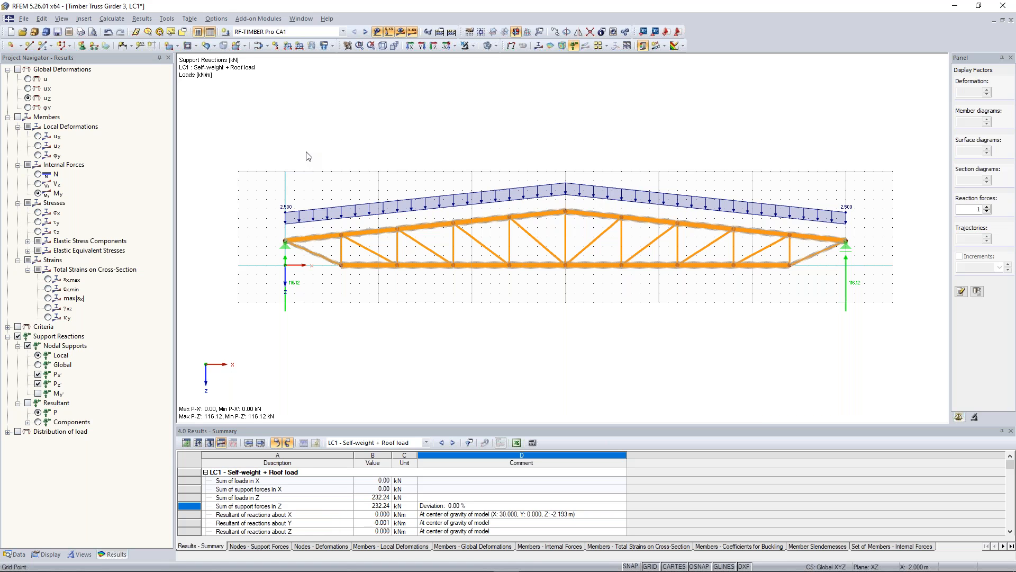
click(962, 242)
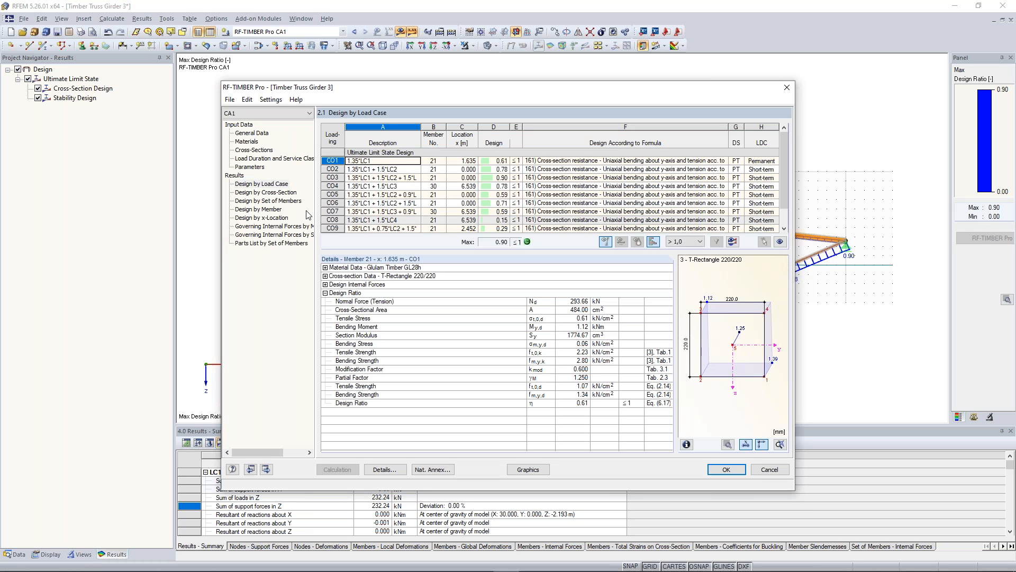
- Rename the current timber design case to "Upper + Lower Chord"
click(235, 103)
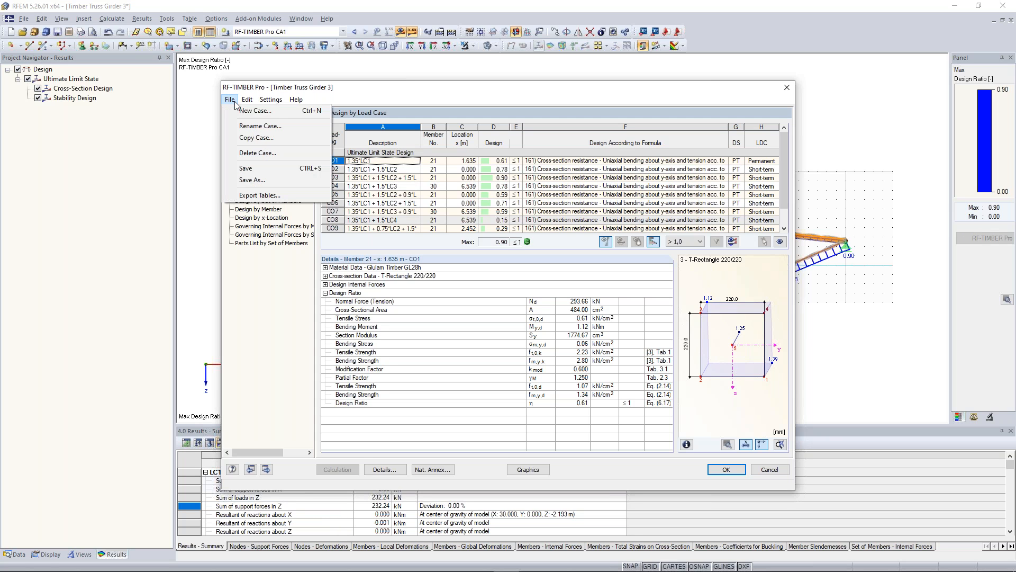
click(264, 127)
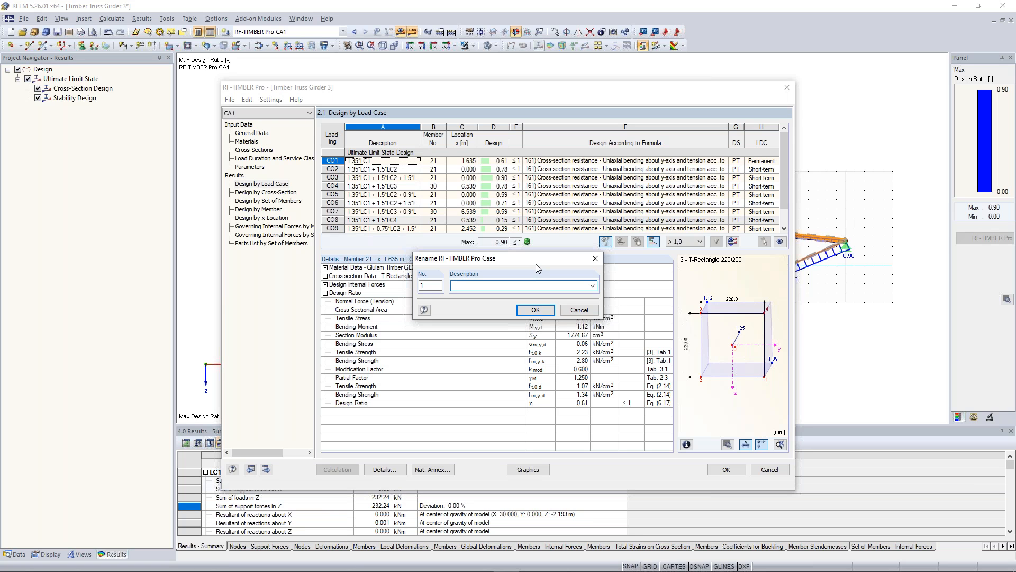
text(Upper + Lower Chord)
click(535, 310)
- Create a new timber design case No. 2 named "Verticals" and save the changes to CA1
click(231, 101)
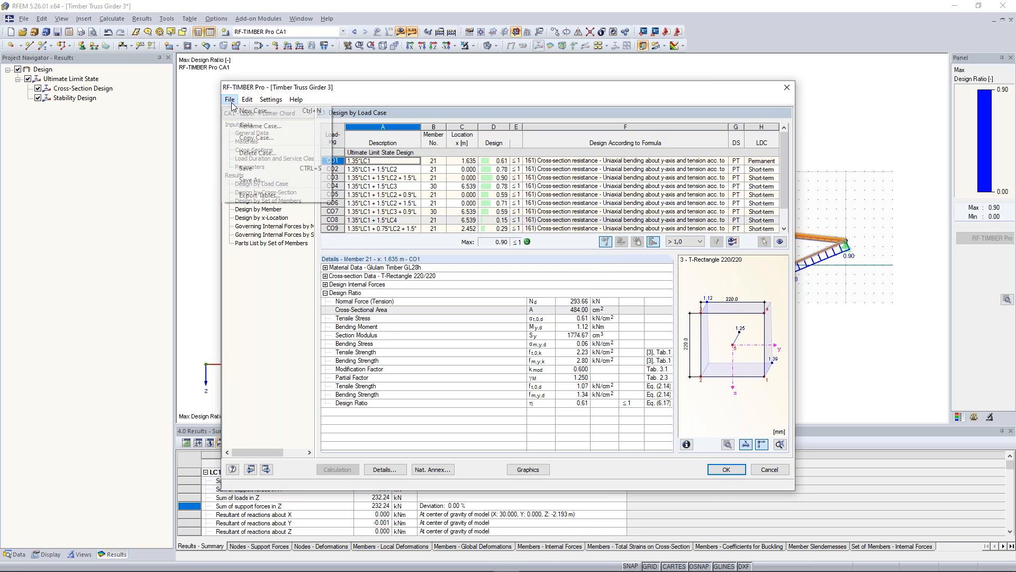
click(278, 112)
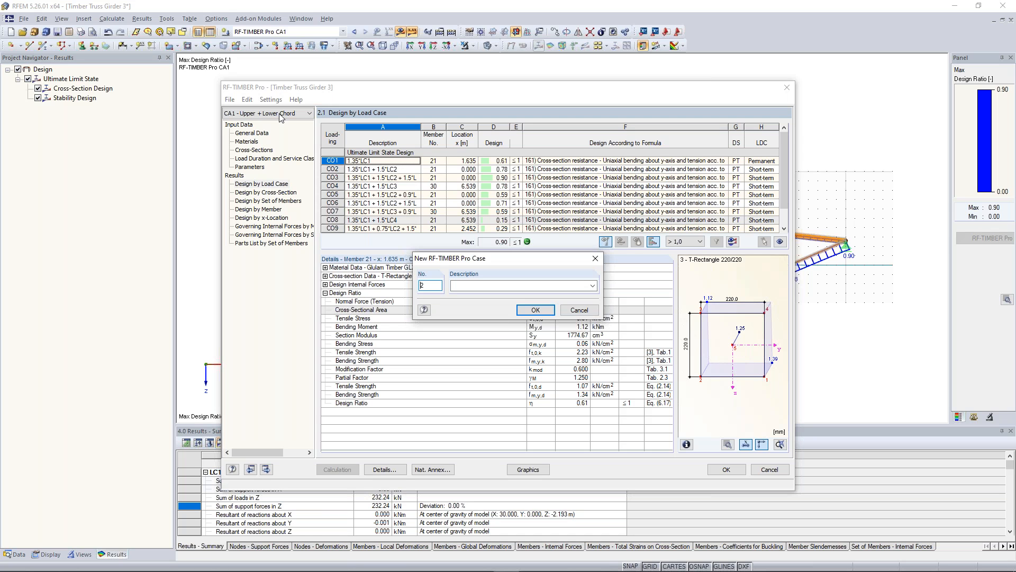
key(Tab)
text(Verticals)
click(536, 310)
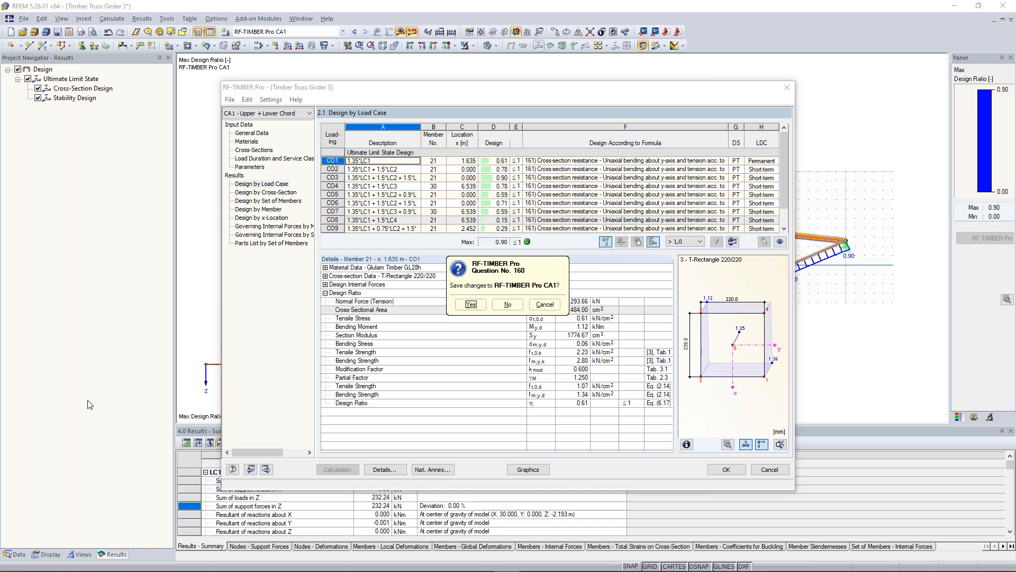
click(472, 305)
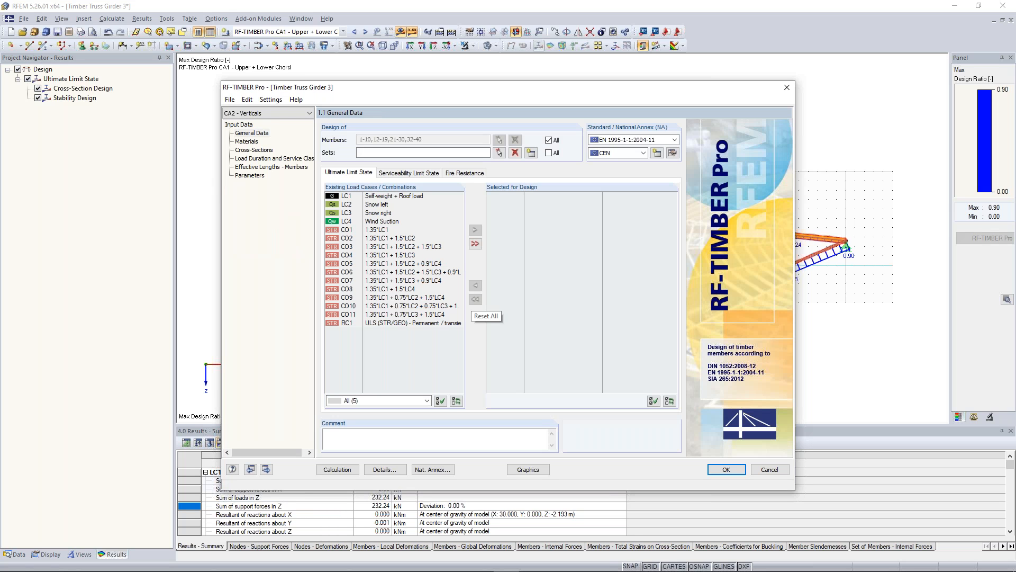
- Add load combinations CO1 to CO11 to the ultimate limit state design of the Verticals case
click(402, 230)
shift+click(402, 313)
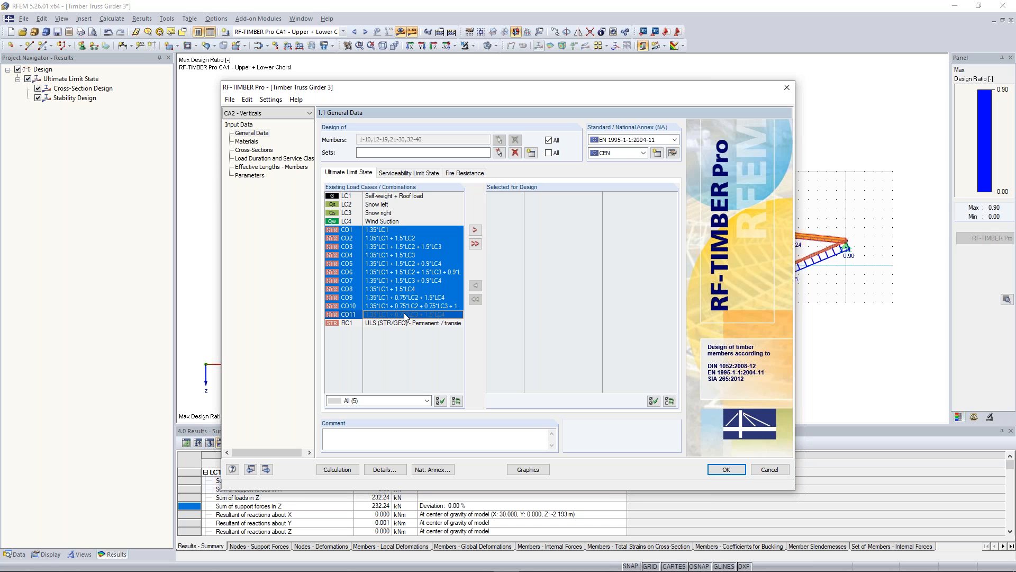
click(475, 230)
- Limit the design to the truss verticals, members 32-40, using a special selection of members parallel to member 32
click(516, 140)
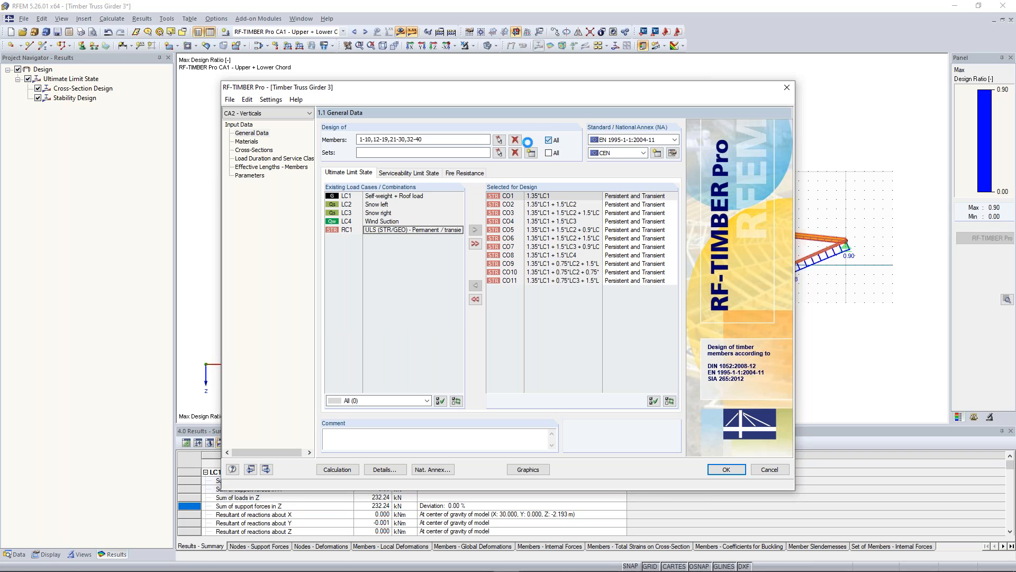
click(500, 141)
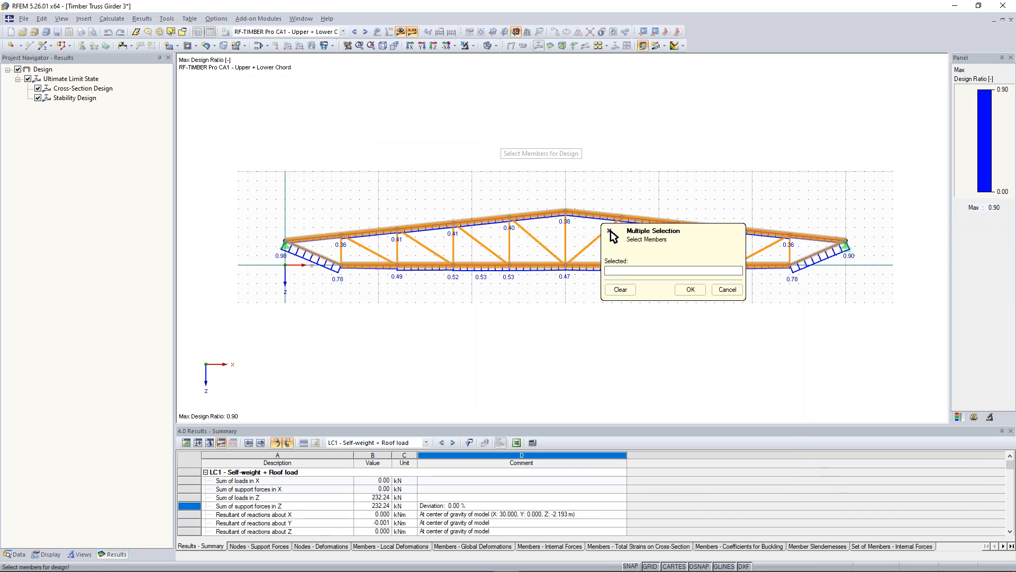
drag(709, 230, 802, 87)
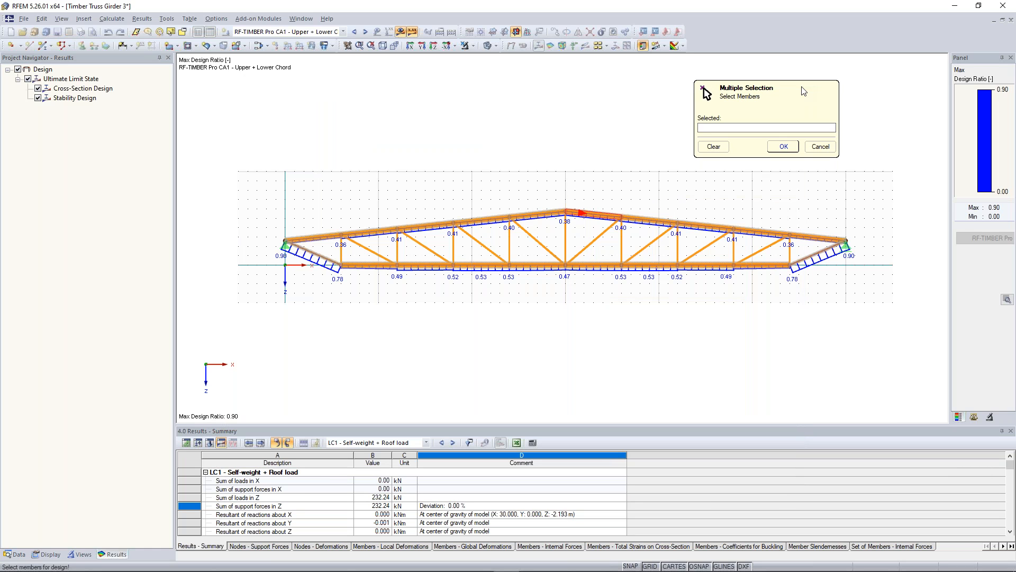
click(183, 32)
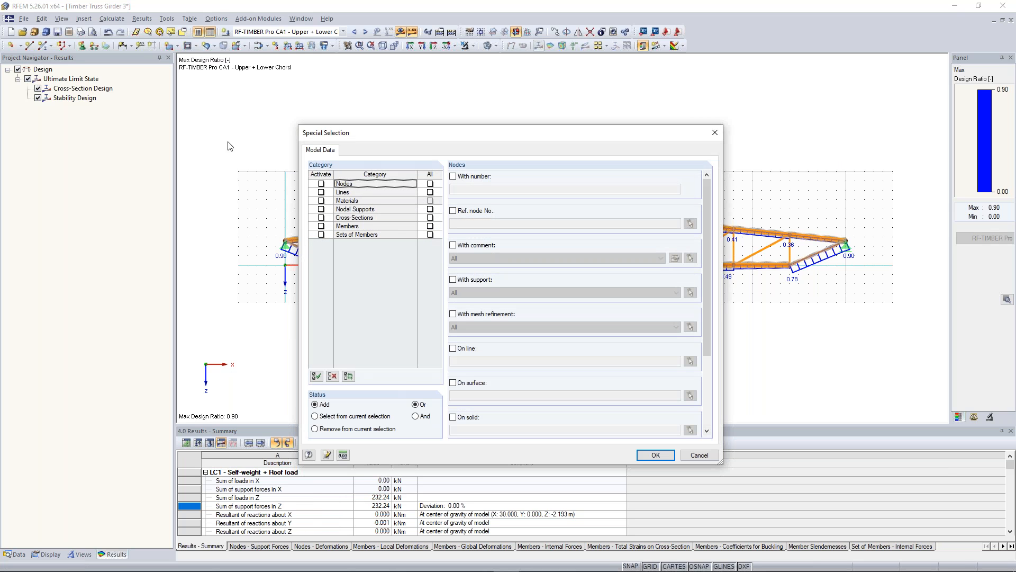
click(320, 226)
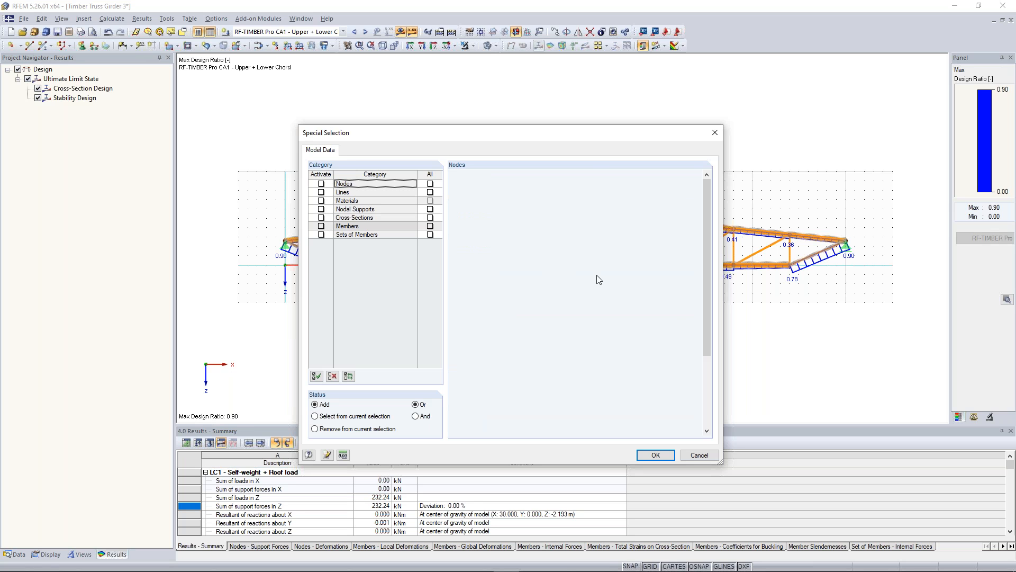
drag(705, 198, 706, 367)
click(453, 320)
click(690, 332)
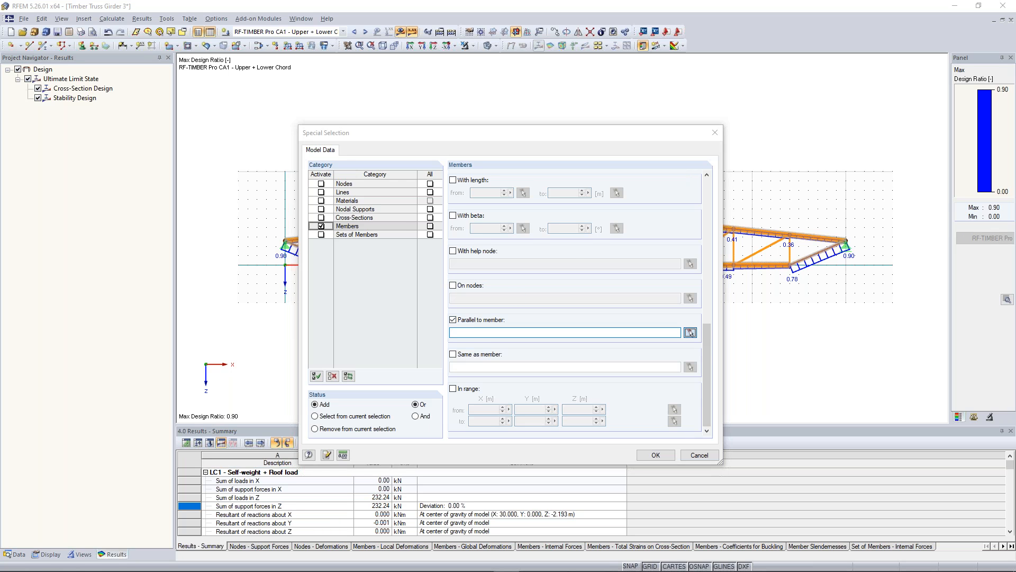
click(340, 249)
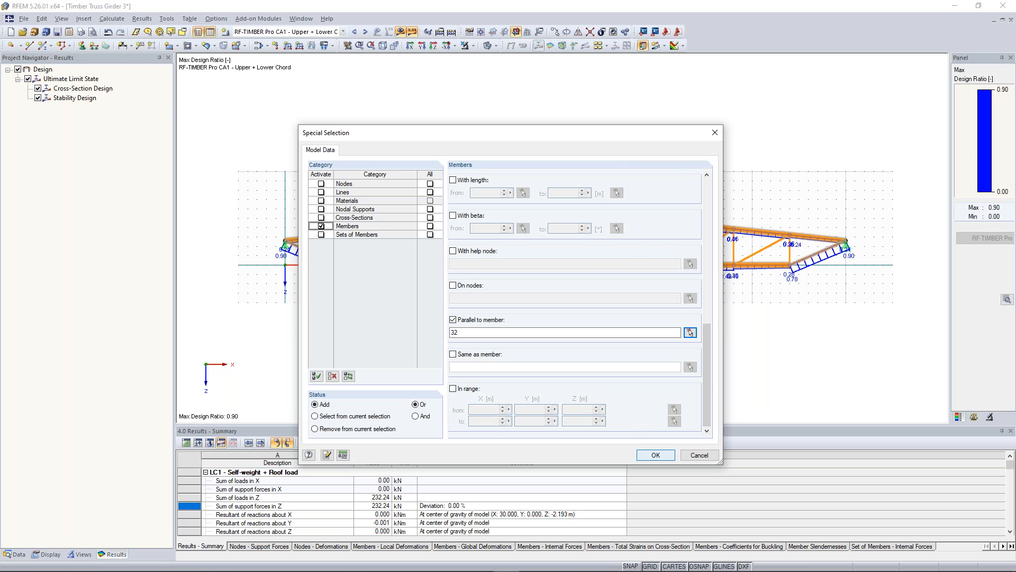
key(Return)
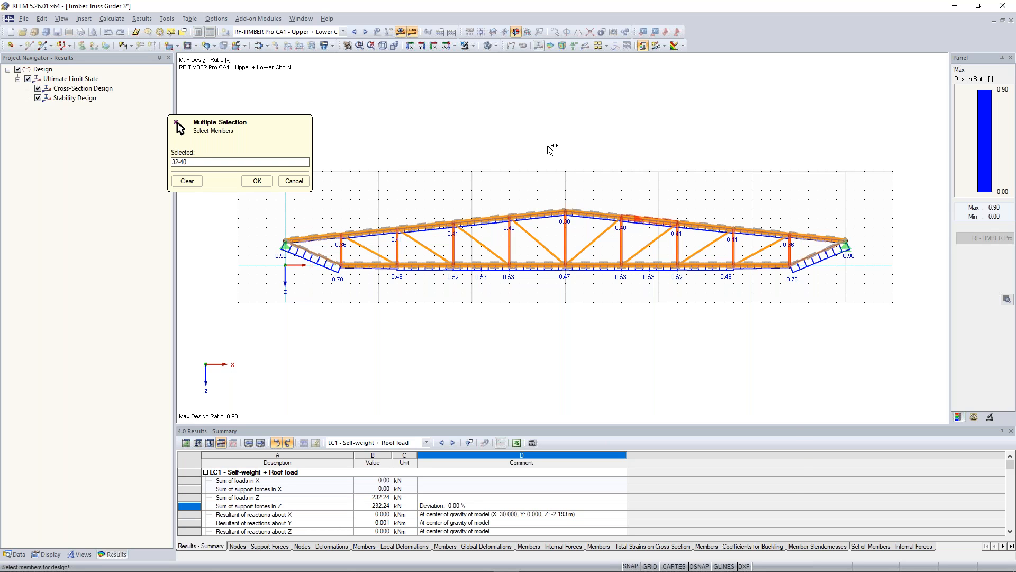
click(257, 180)
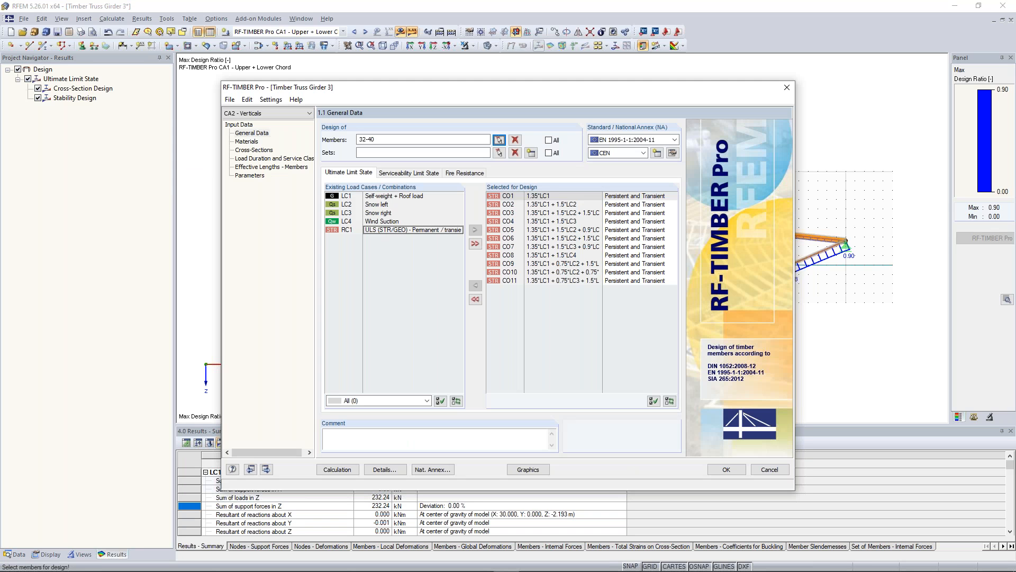
- Set the load duration class of LC2 Snow left and LC3 Snow right to Short-term
click(247, 142)
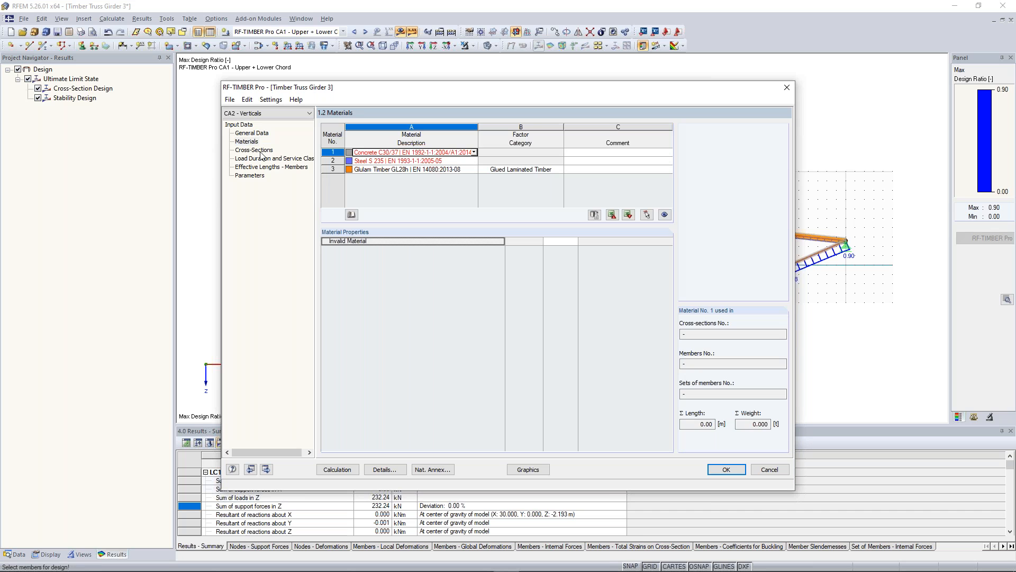
click(253, 150)
click(252, 159)
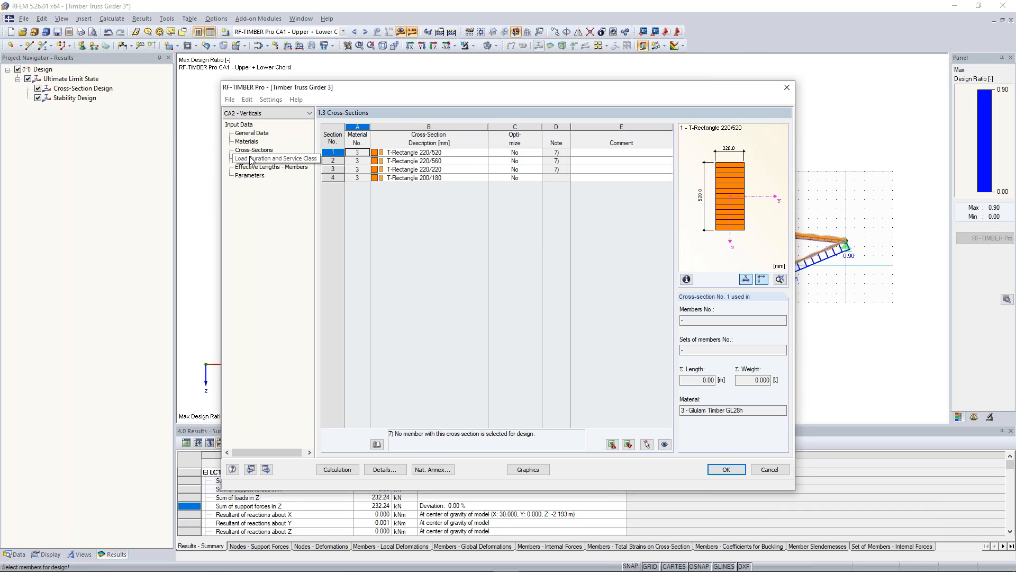
click(650, 162)
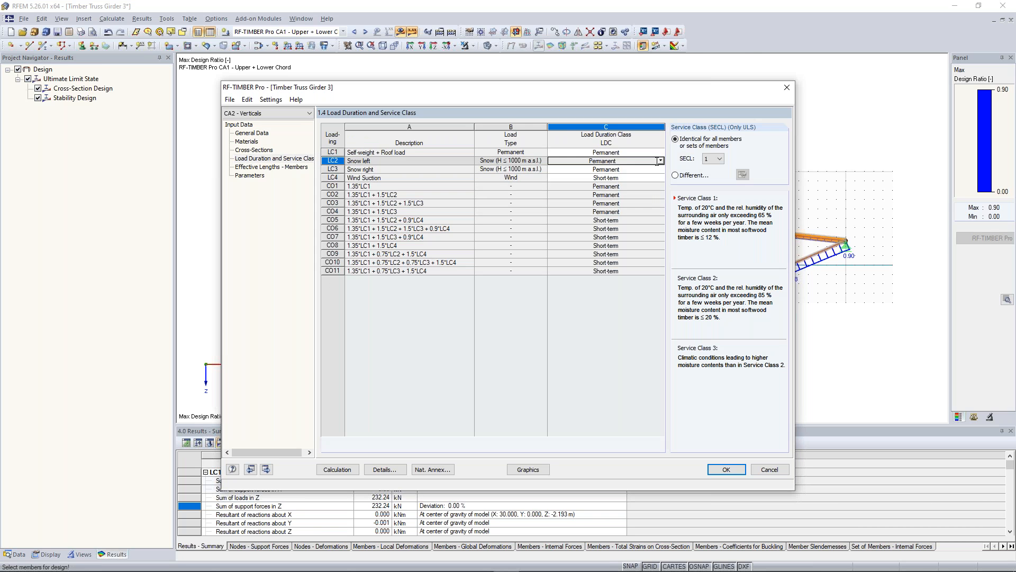
click(660, 161)
click(630, 195)
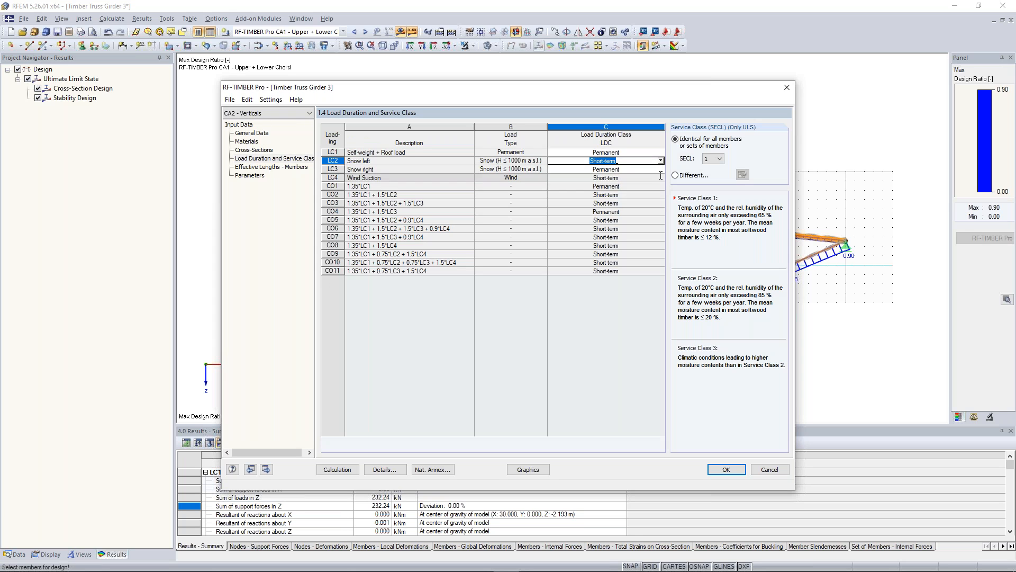
click(635, 169)
click(661, 169)
click(644, 204)
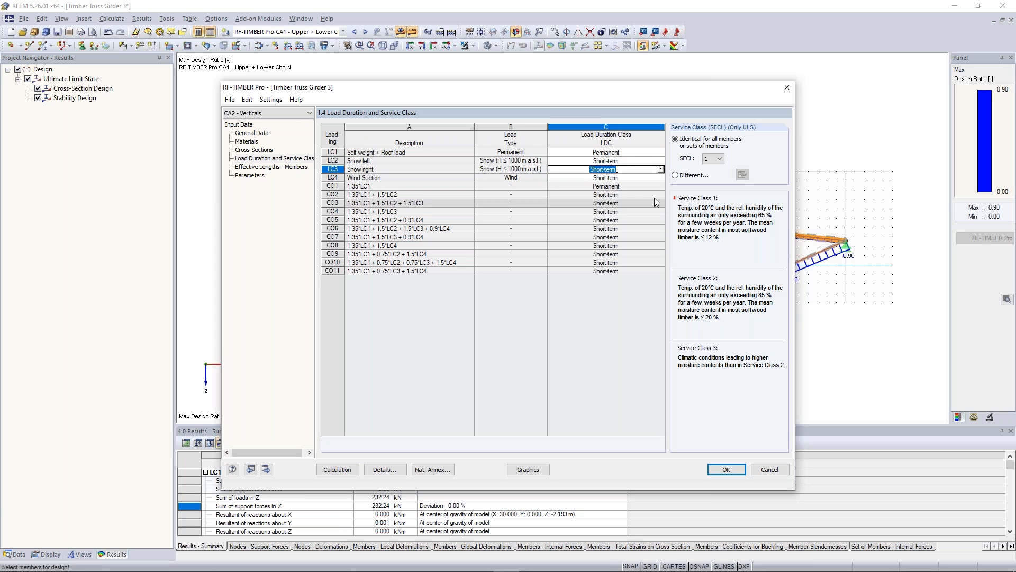
click(630, 178)
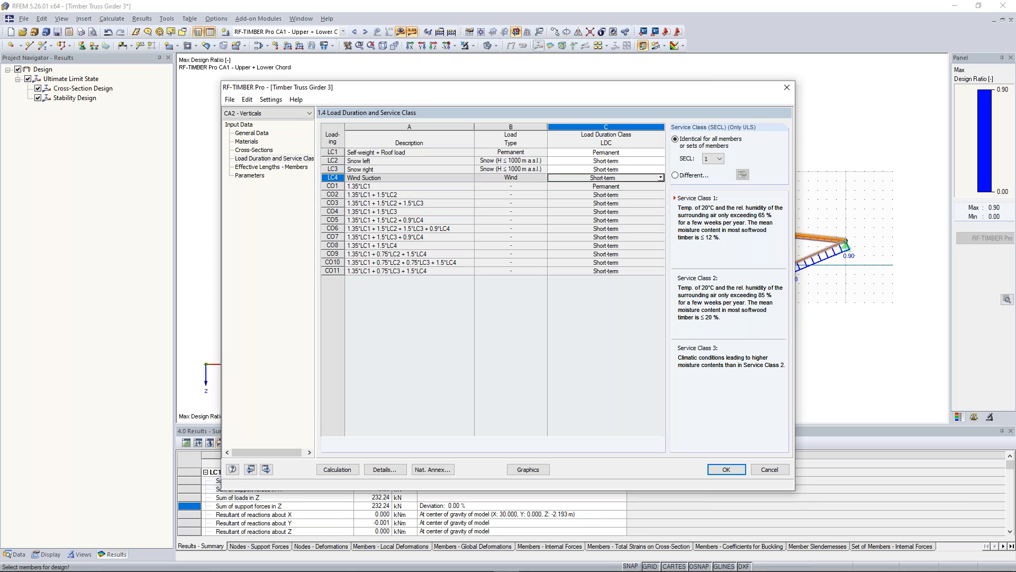
- Assign service class 2 identically to all members and calculate the Verticals design case
click(722, 159)
click(722, 160)
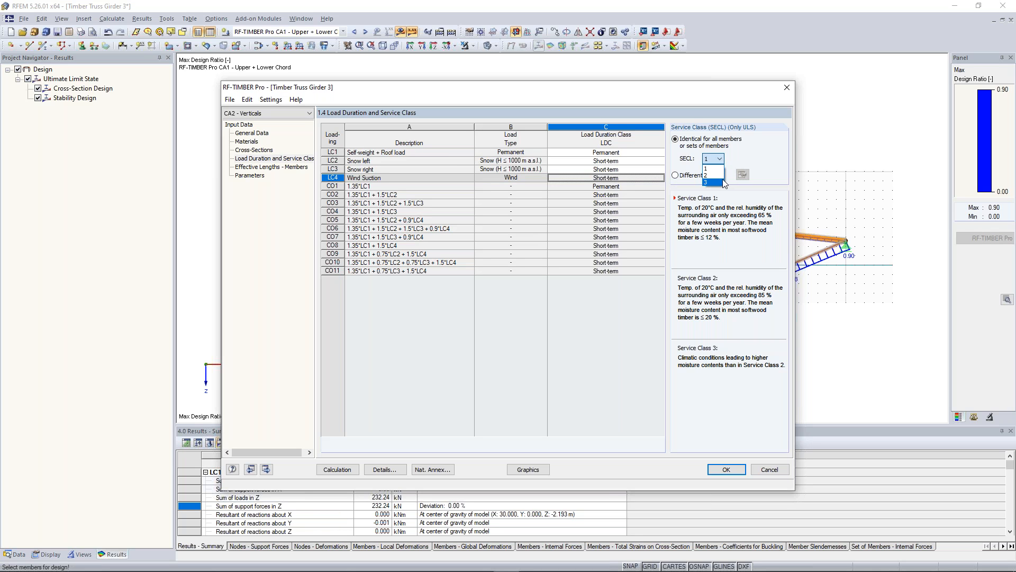
click(723, 177)
click(296, 167)
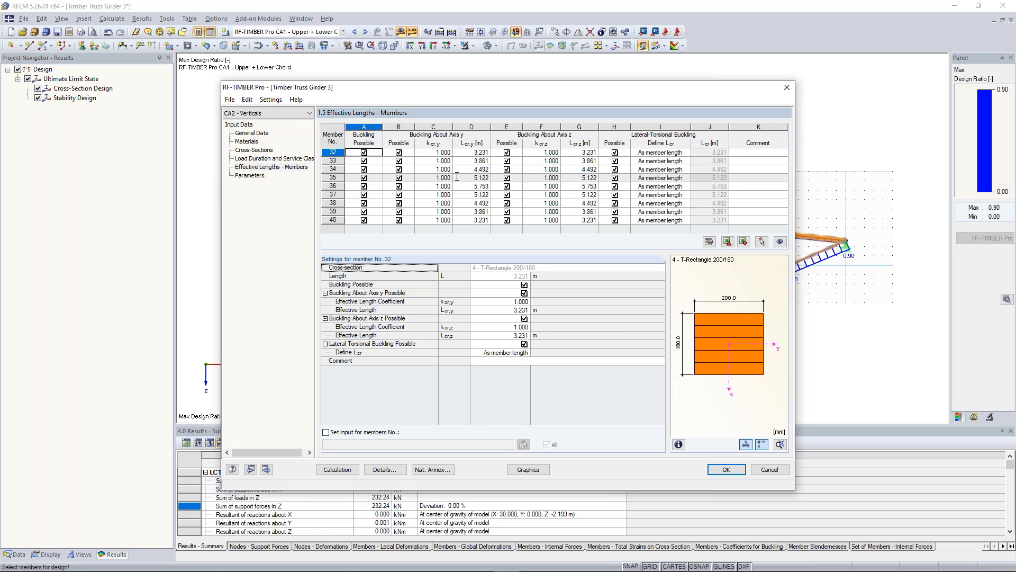
click(347, 470)
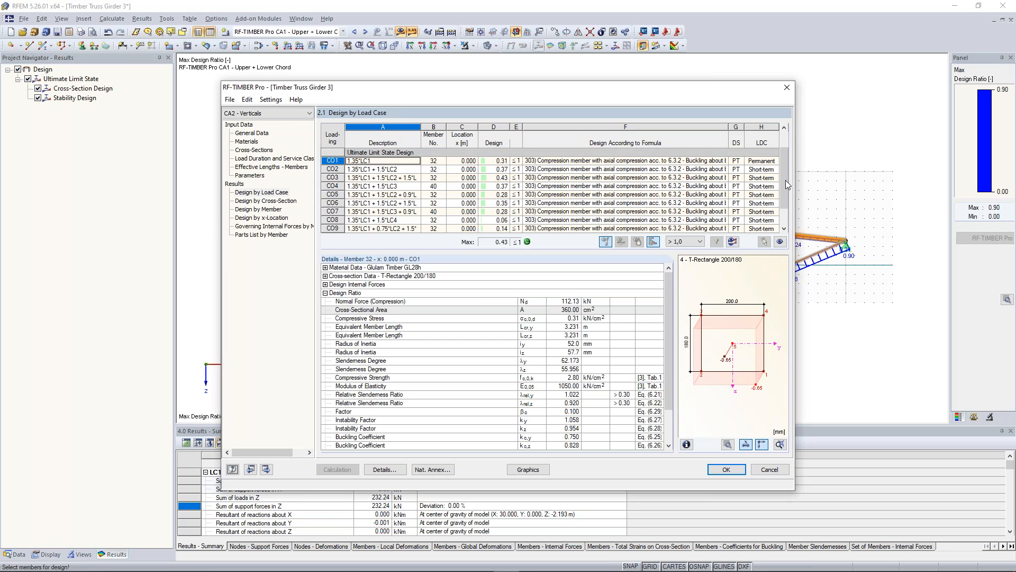
- Create a new RF-TIMBER Pro design case number 3 with the description Diagonals
key(Down)
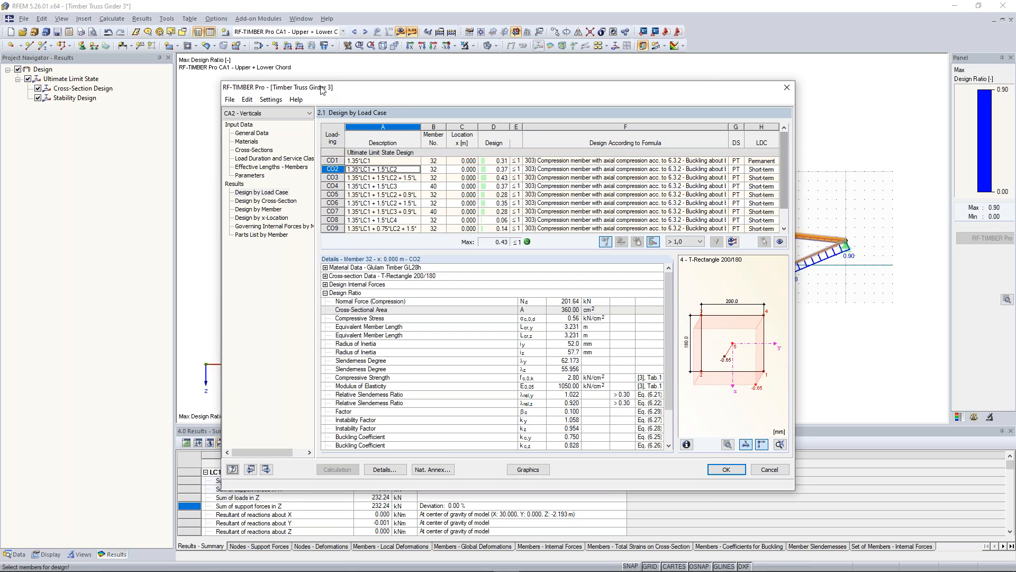
click(231, 100)
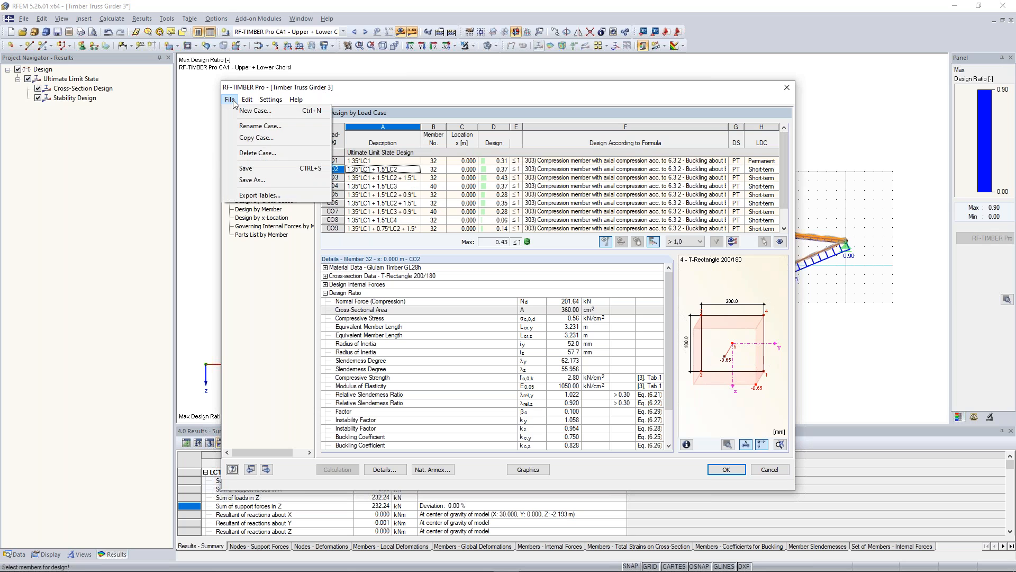
click(261, 112)
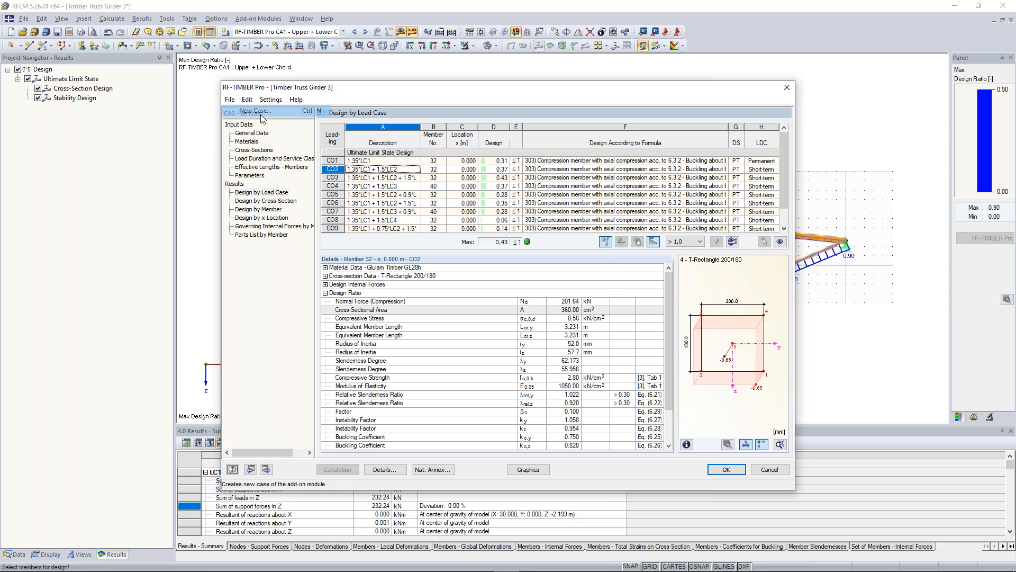
text(Diagona)
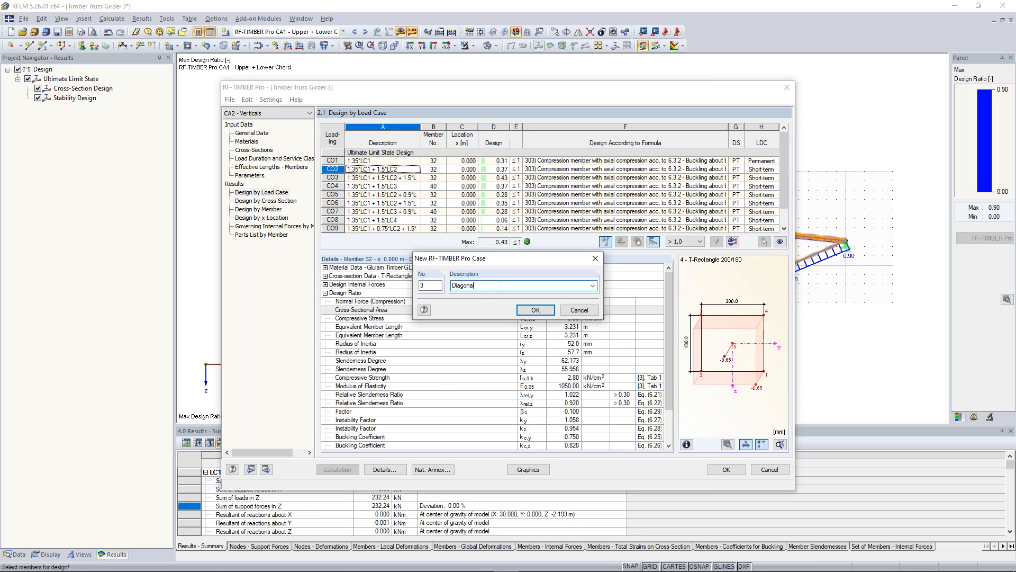
text(ls)
click(534, 311)
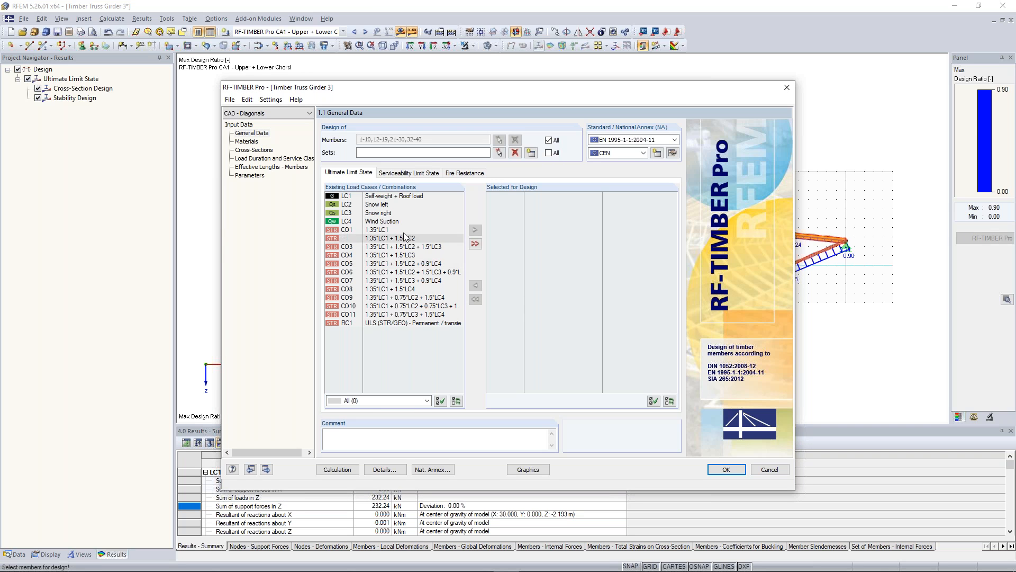
- Add load combinations CO1 to CO11 to the ultimate limit state design of the Diagonals case
click(404, 231)
shift+click(426, 314)
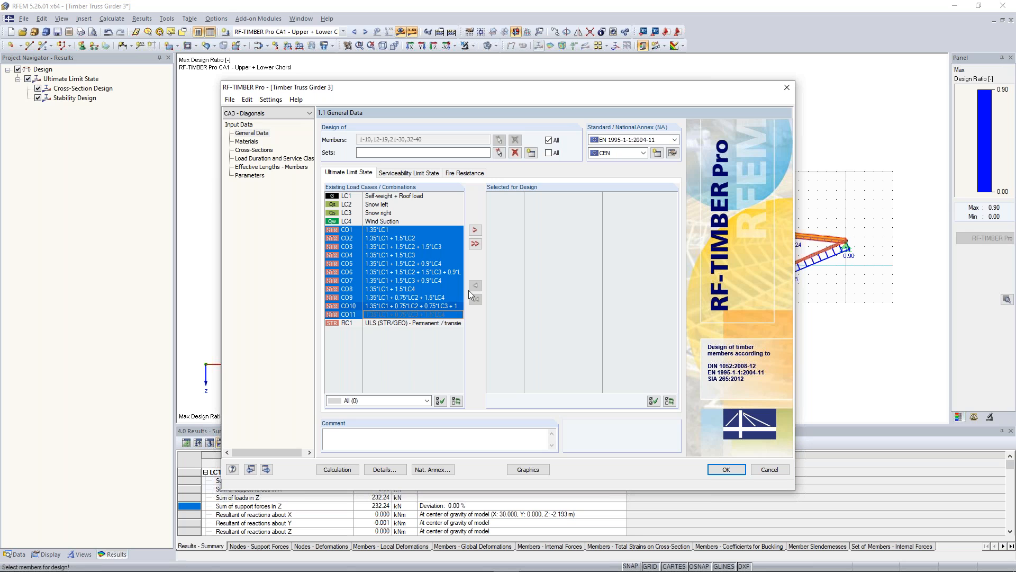
click(475, 230)
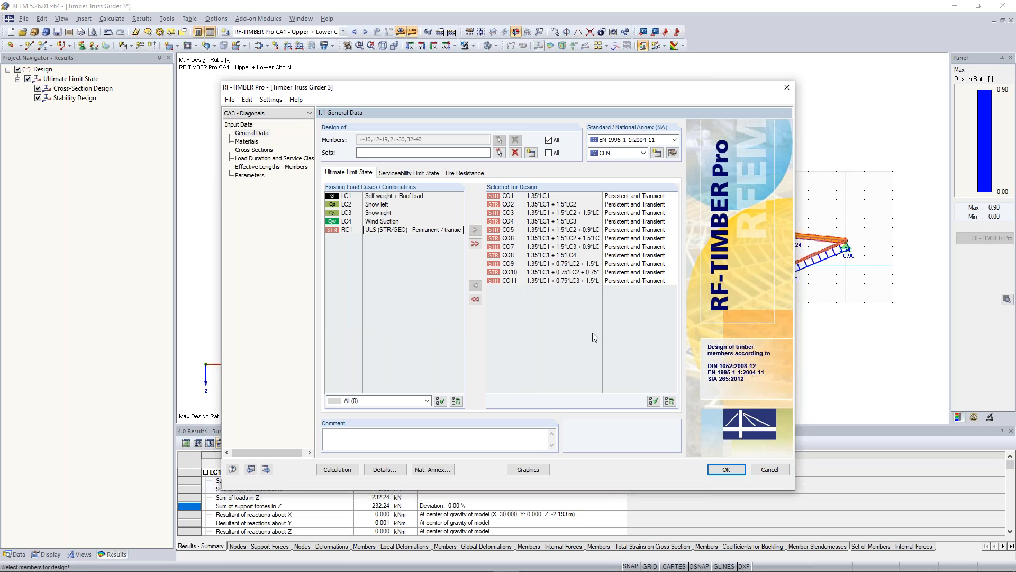
- Clear the list of designed members and isolate the members with cross-section 3 - T-Rectangle 220/220 for graphical selection
click(549, 141)
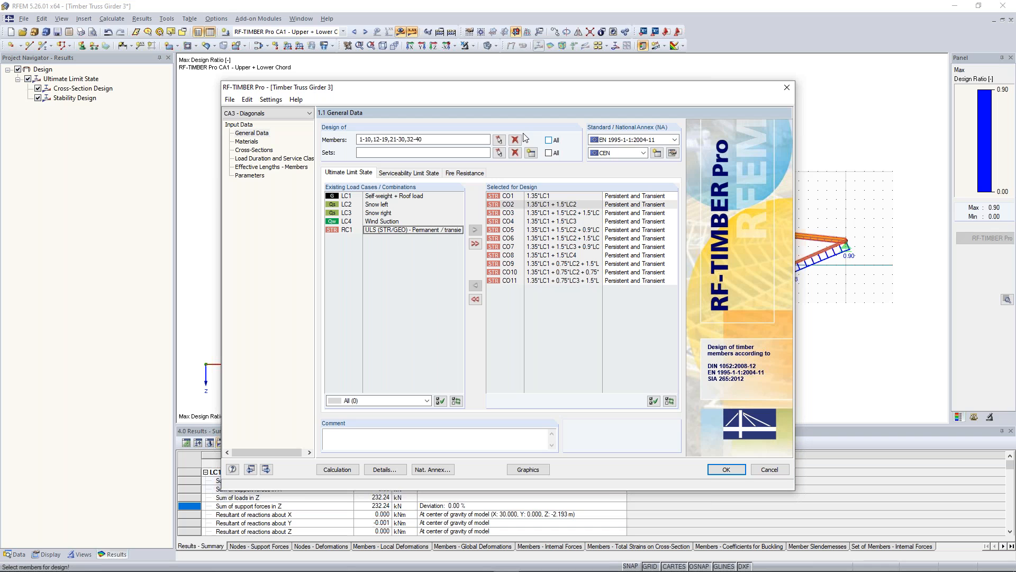
click(516, 139)
click(499, 140)
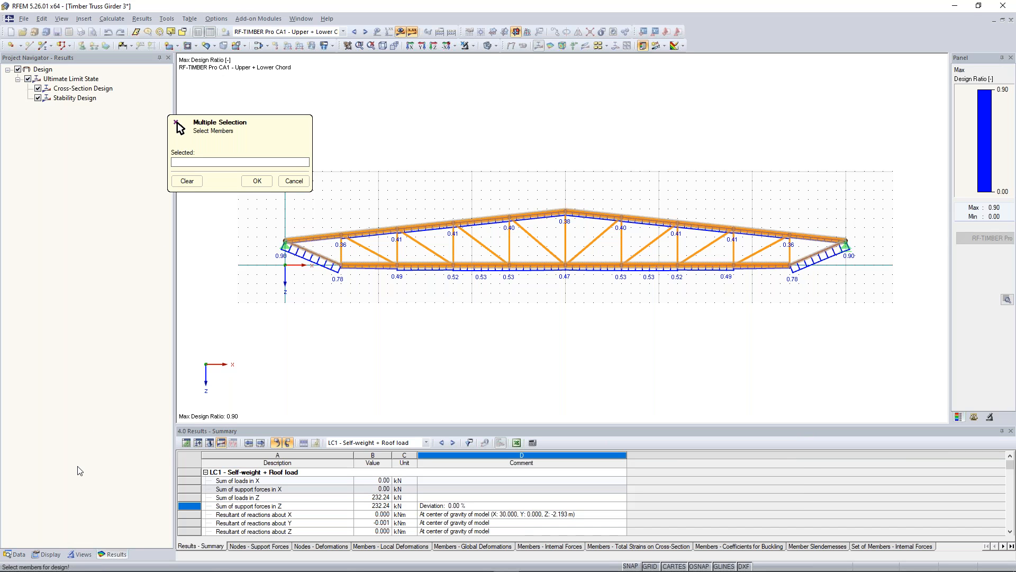
right_click(82, 559)
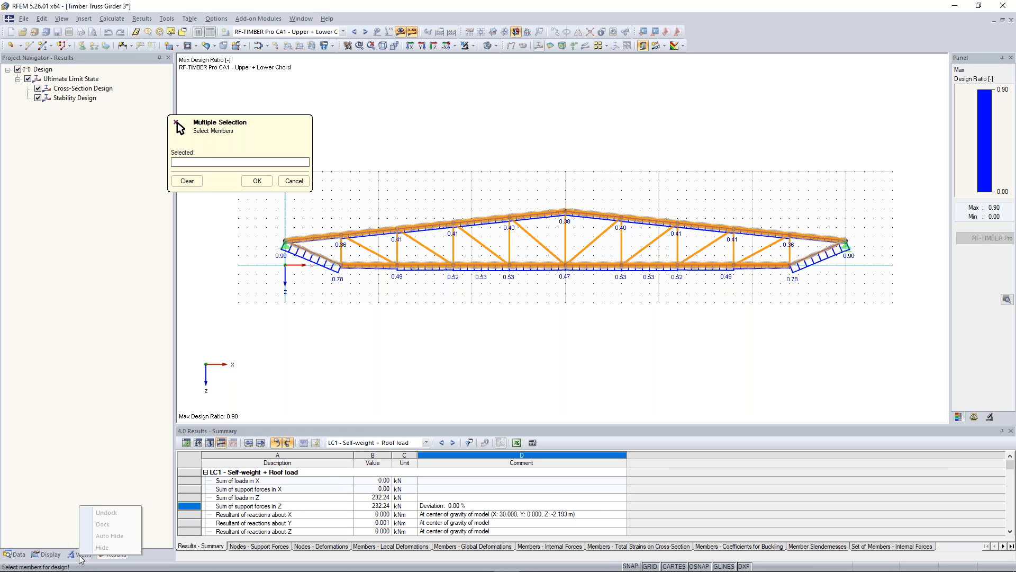
click(81, 557)
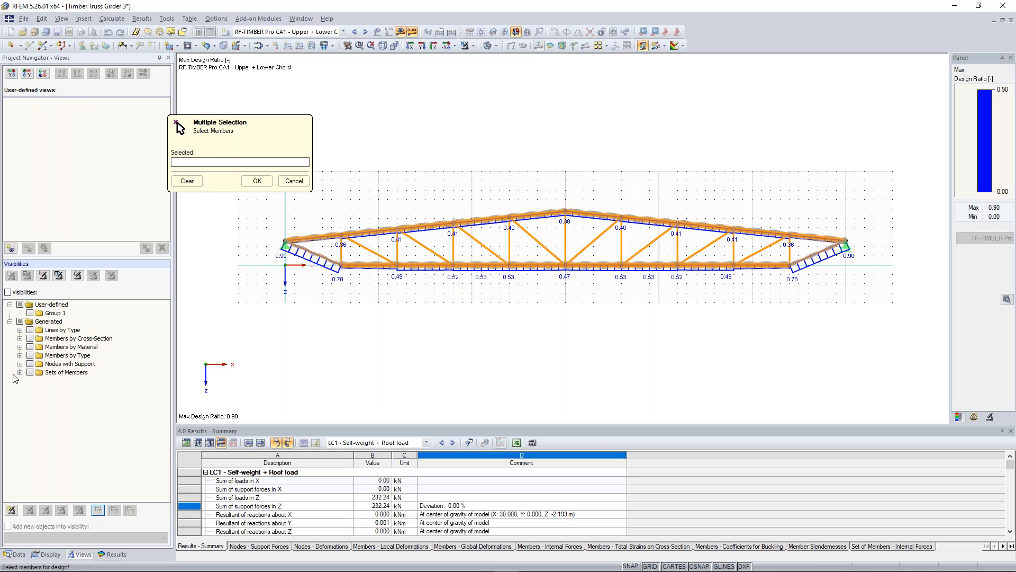
click(20, 338)
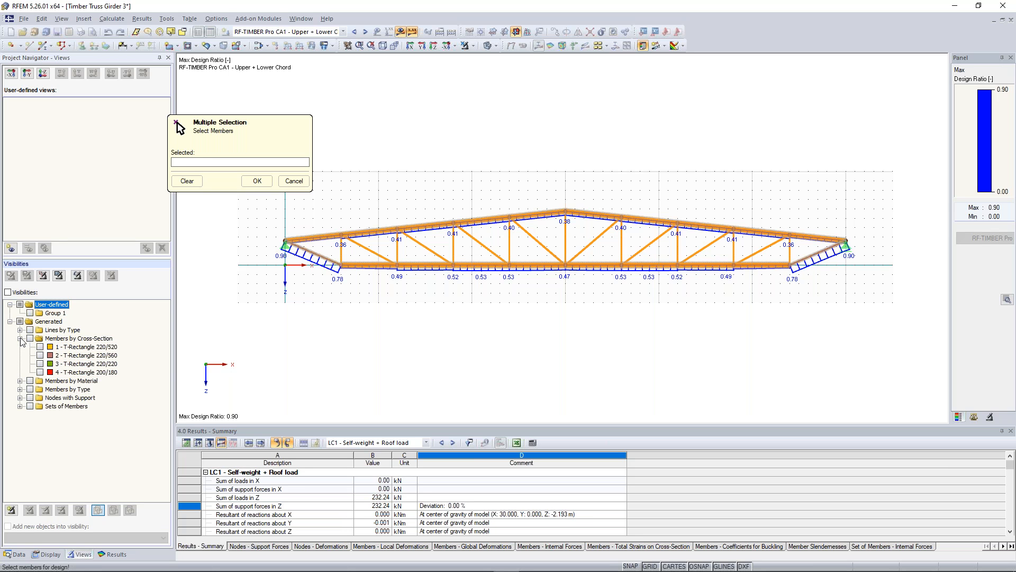
click(39, 364)
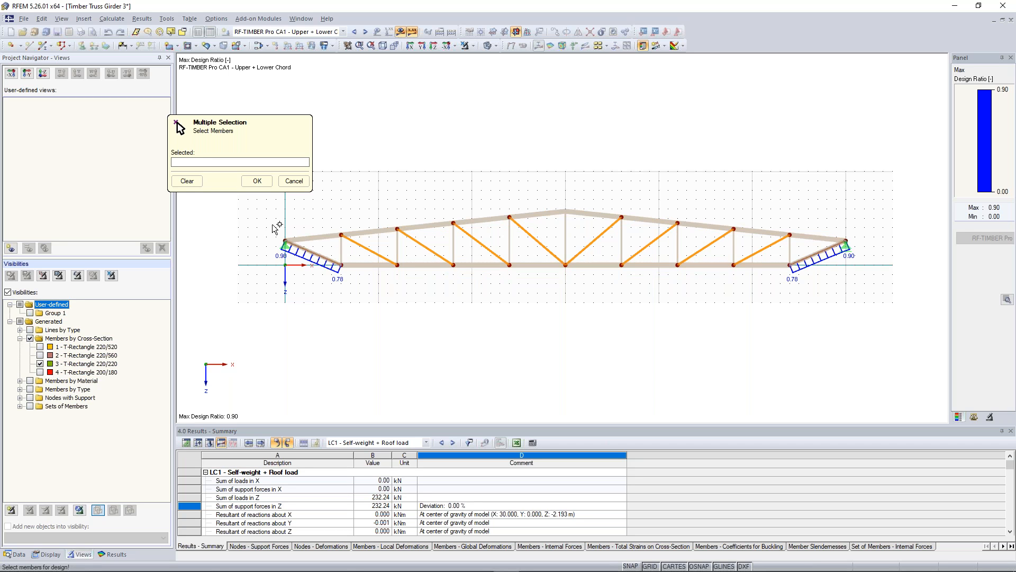
- Select all isolated truss diagonals, members 21-30, as the members to design
mouse_move(332, 189)
mouse_down()
mouse_move(589, 268)
mouse_move(584, 227)
mouse_move(342, 197)
mouse_up()
drag(267, 196, 881, 302)
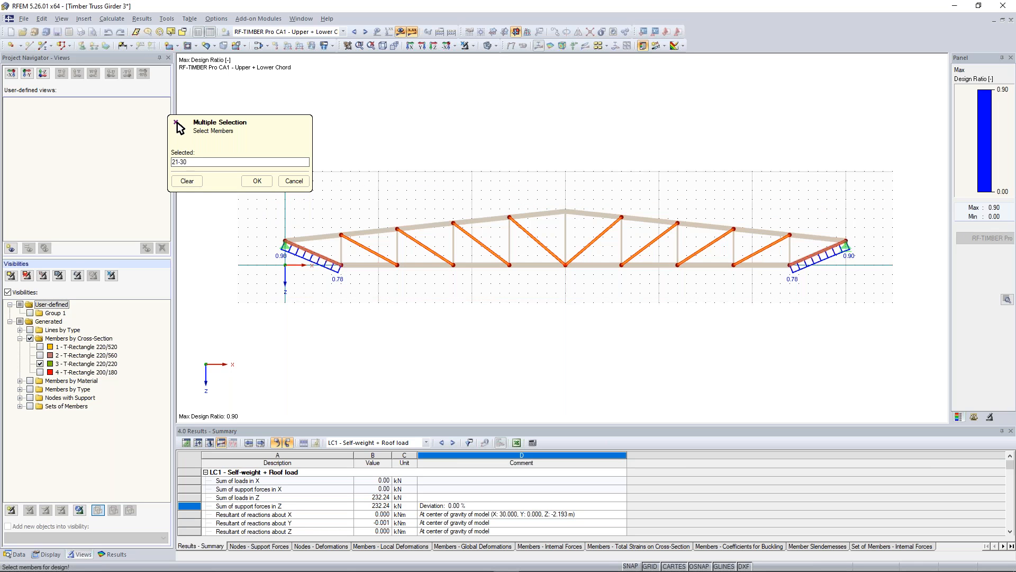
click(257, 181)
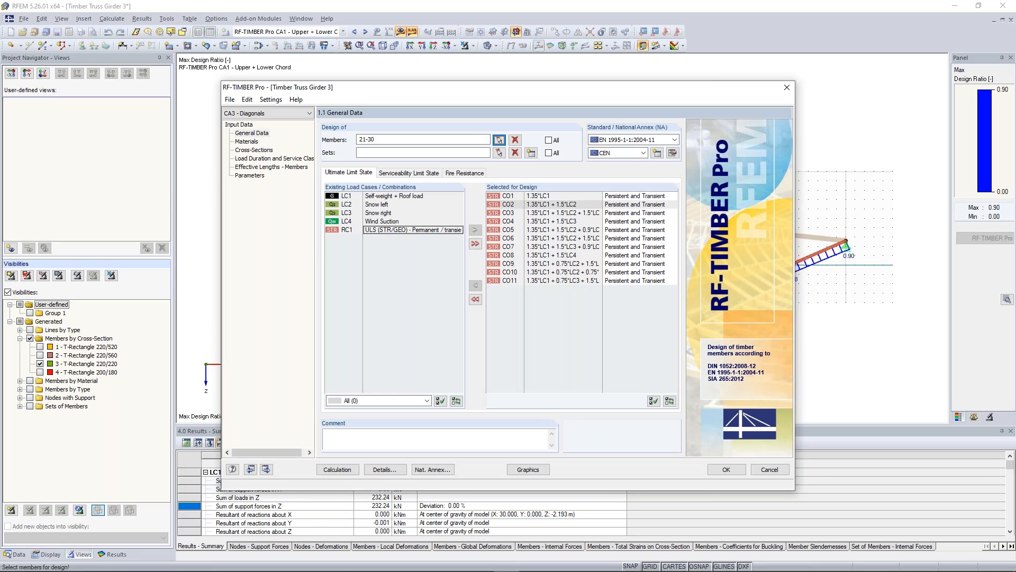
- Set the load duration class of LC2 Snow left and LC3 Snow right to Short-term in the Diagonals case
click(263, 151)
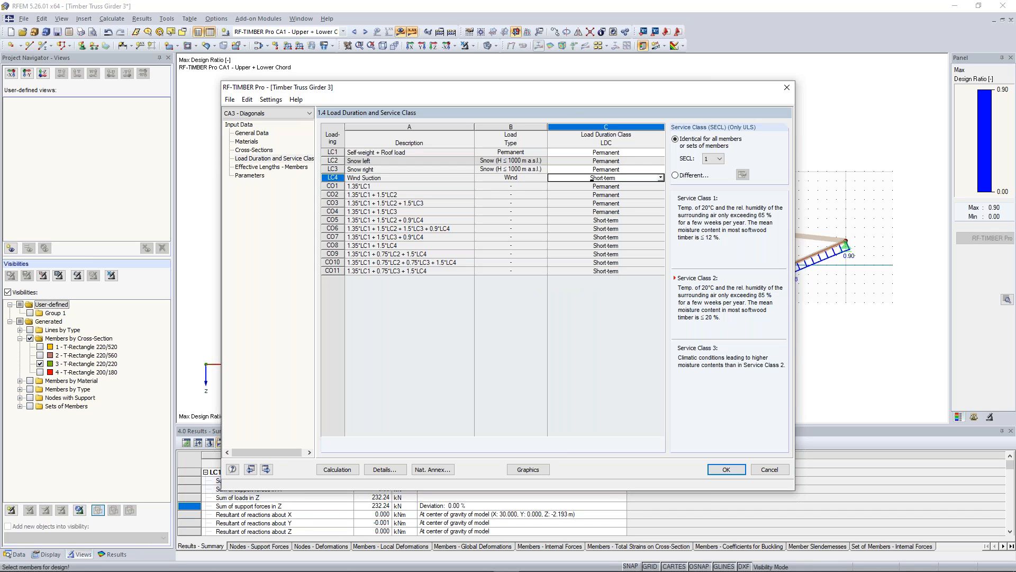
click(602, 161)
click(661, 161)
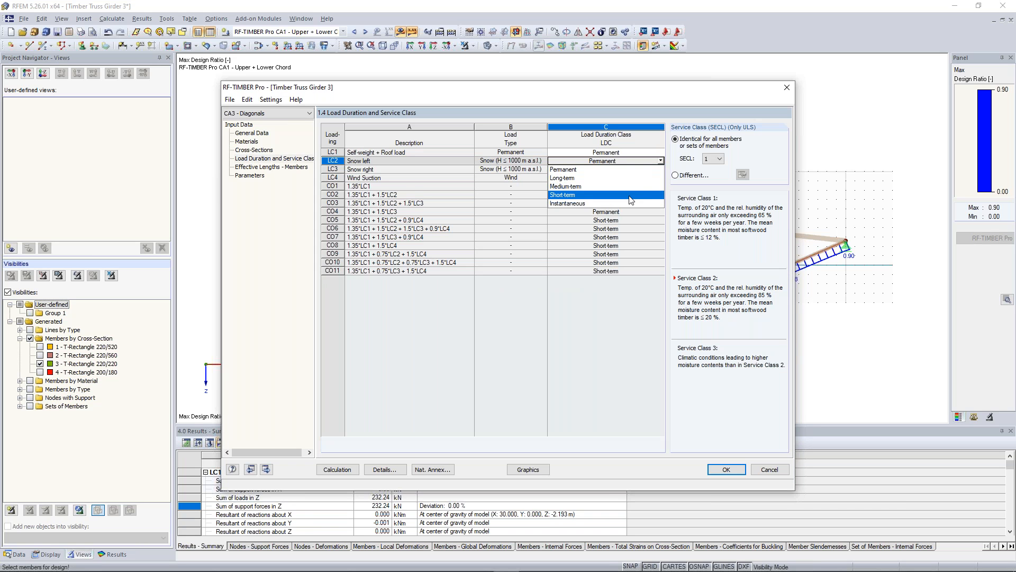
click(631, 194)
click(646, 170)
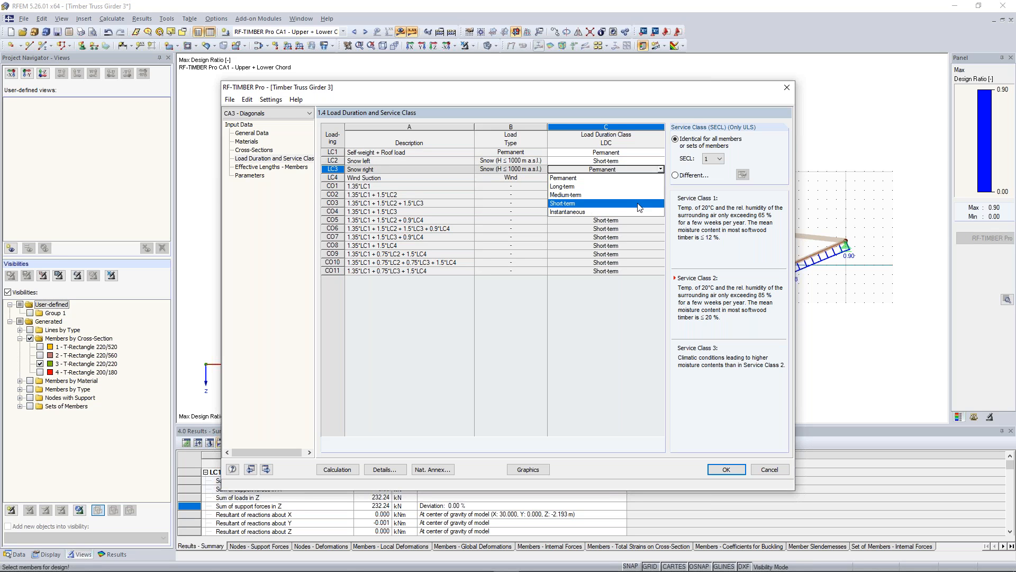
click(642, 202)
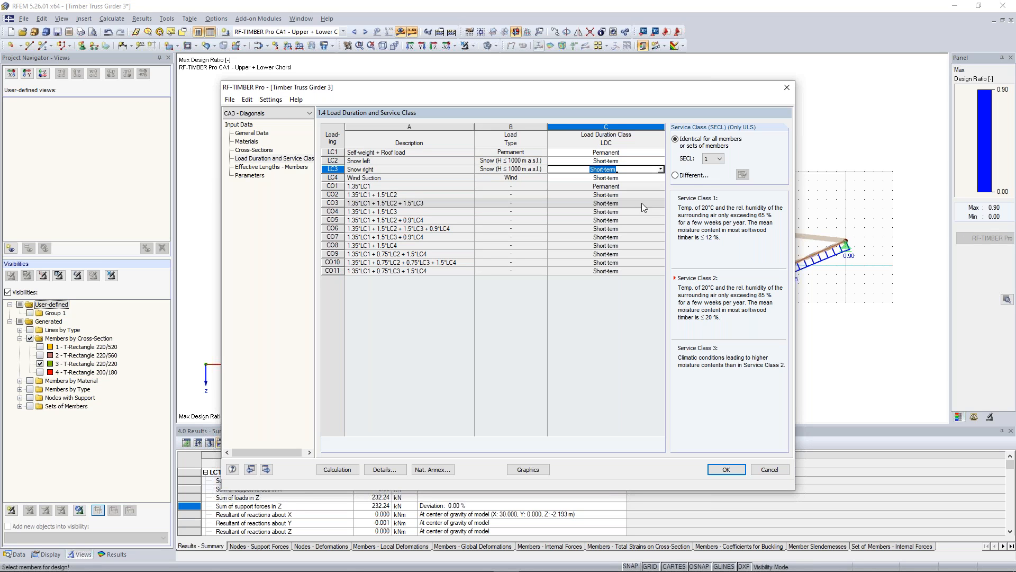
- Assign service class 2 identically to all diagonals, then calculate the Diagonals design case after checking the effective lengths
click(715, 159)
click(710, 175)
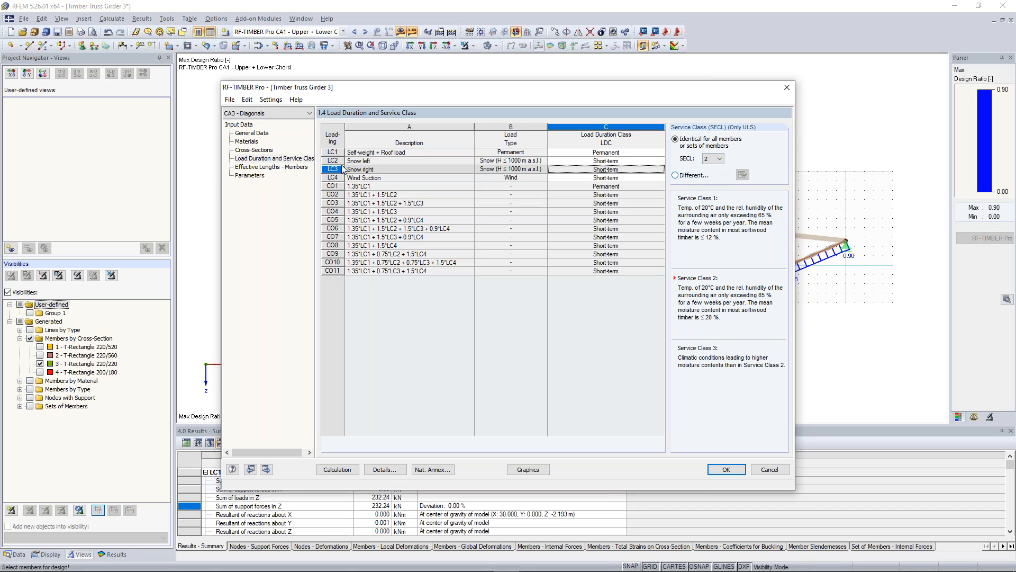
click(267, 167)
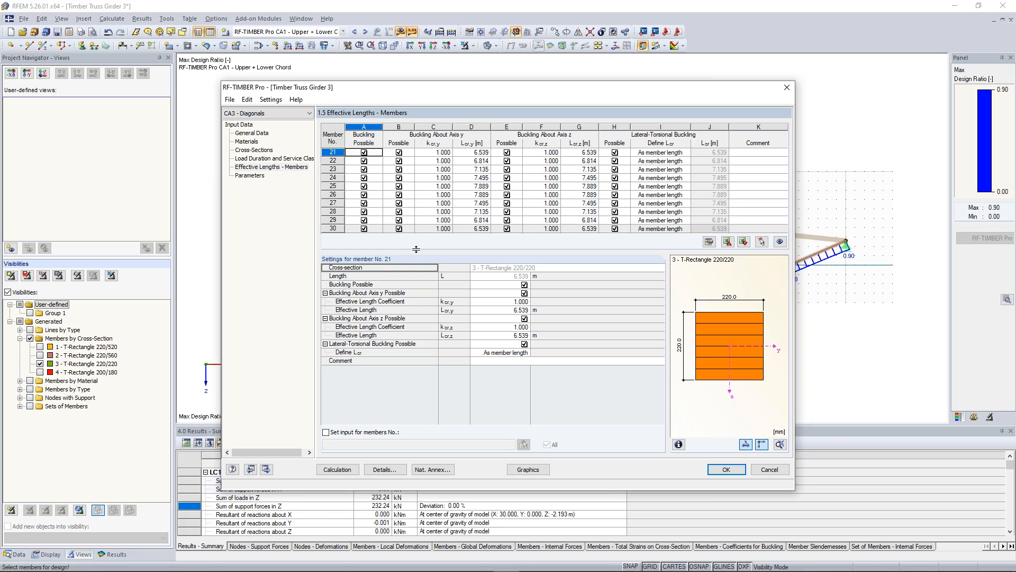
click(343, 471)
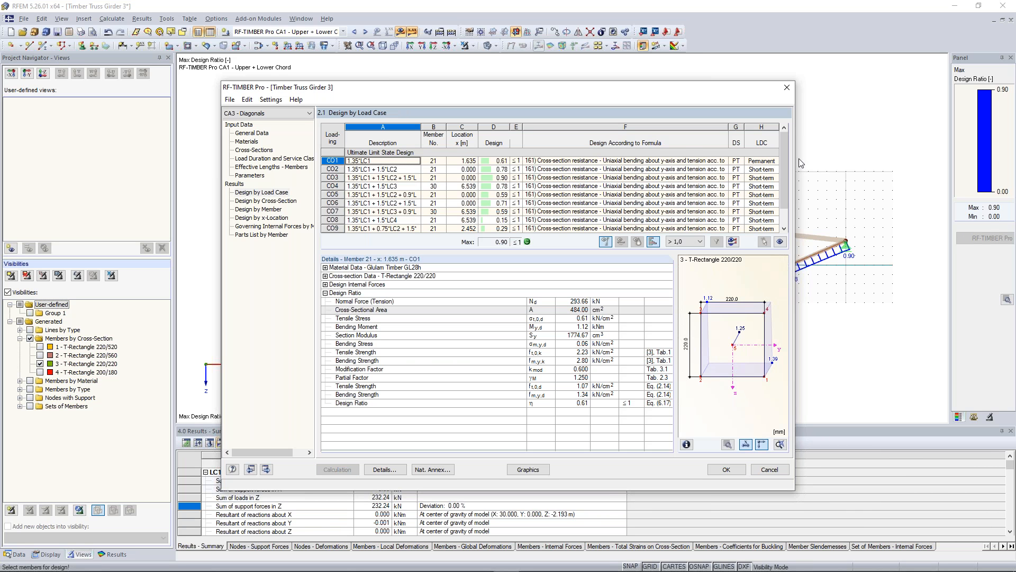
- Filter the Diagonals results by load case to the maximum design ratio
drag(785, 178, 784, 145)
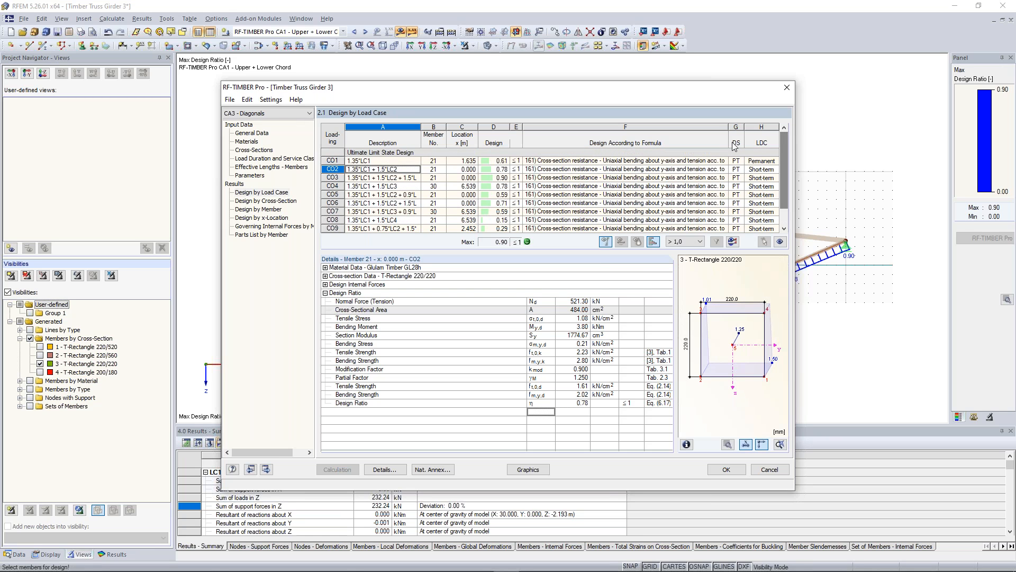
click(699, 244)
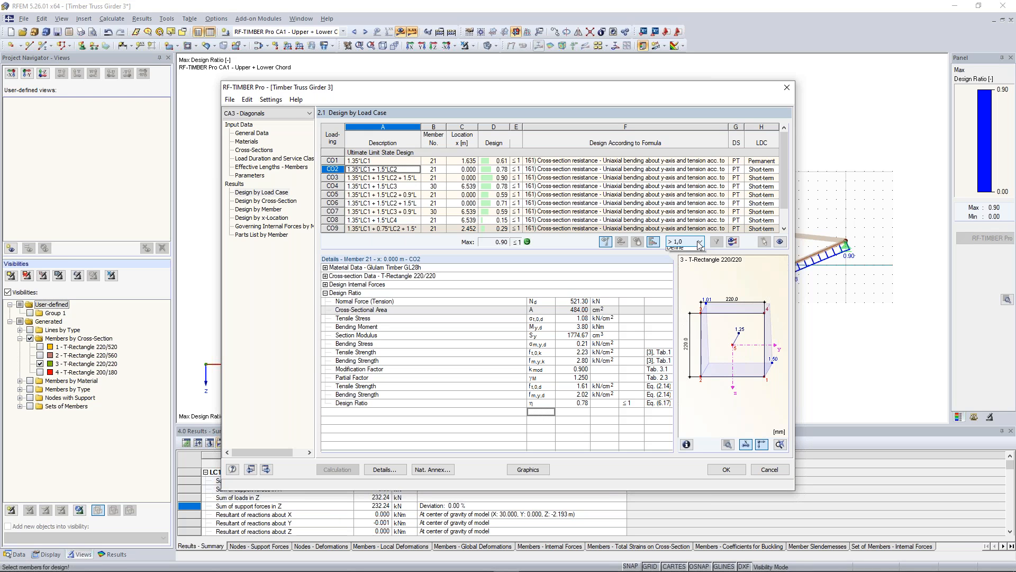
click(704, 248)
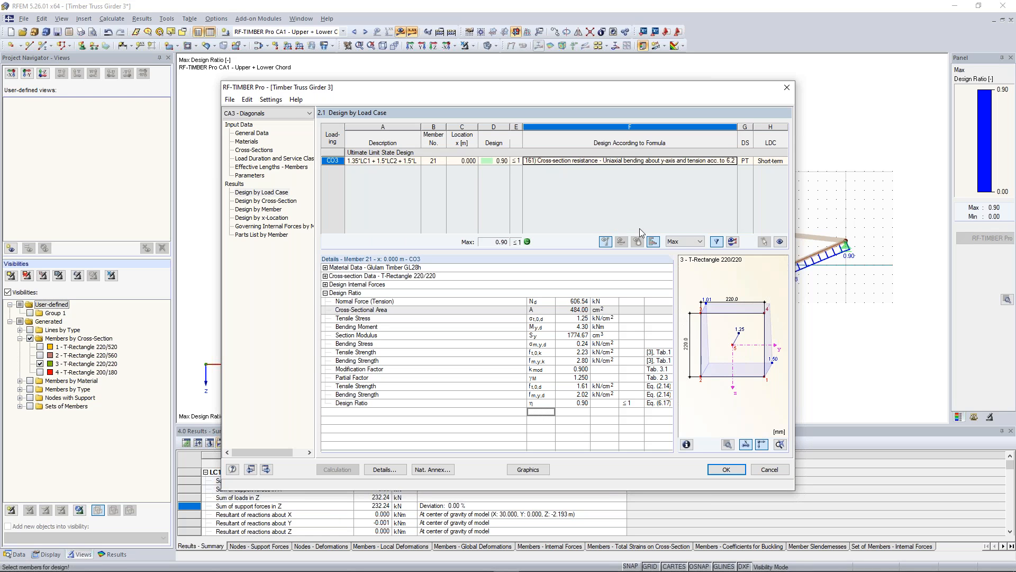
- Try to filter the Diagonals results with a user-defined design ratio limit of 0.5
click(699, 241)
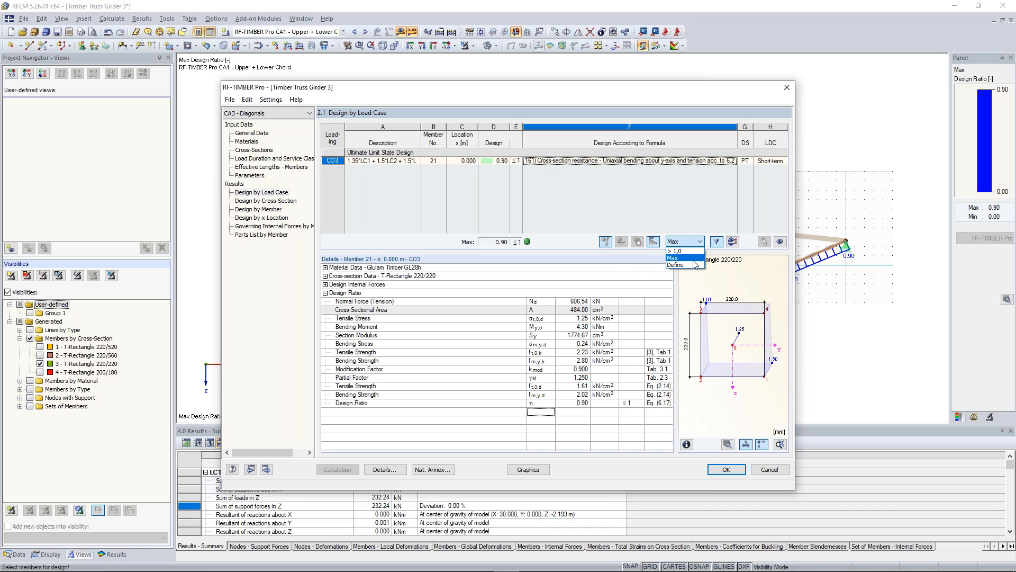
click(693, 264)
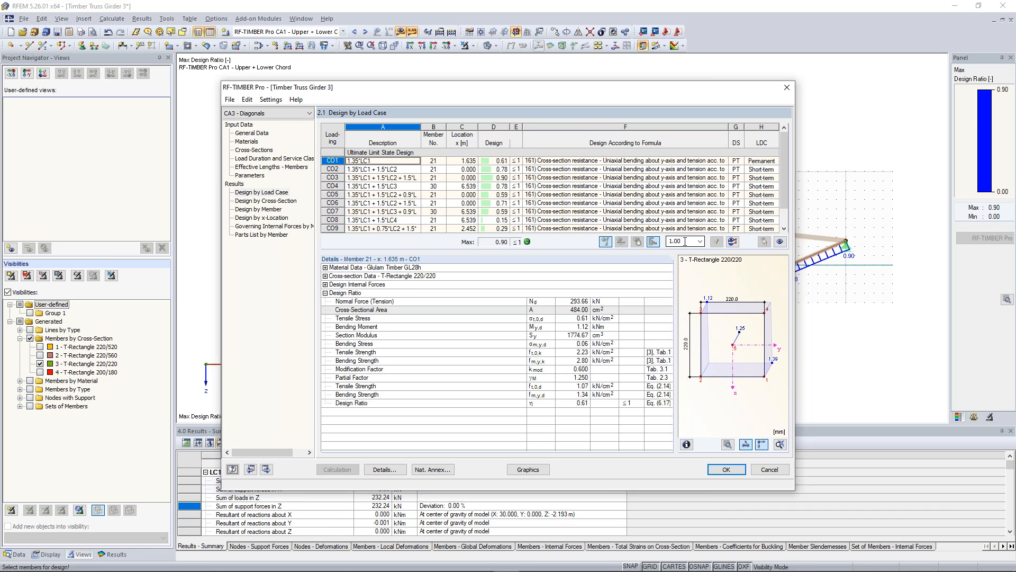
text(0,5)
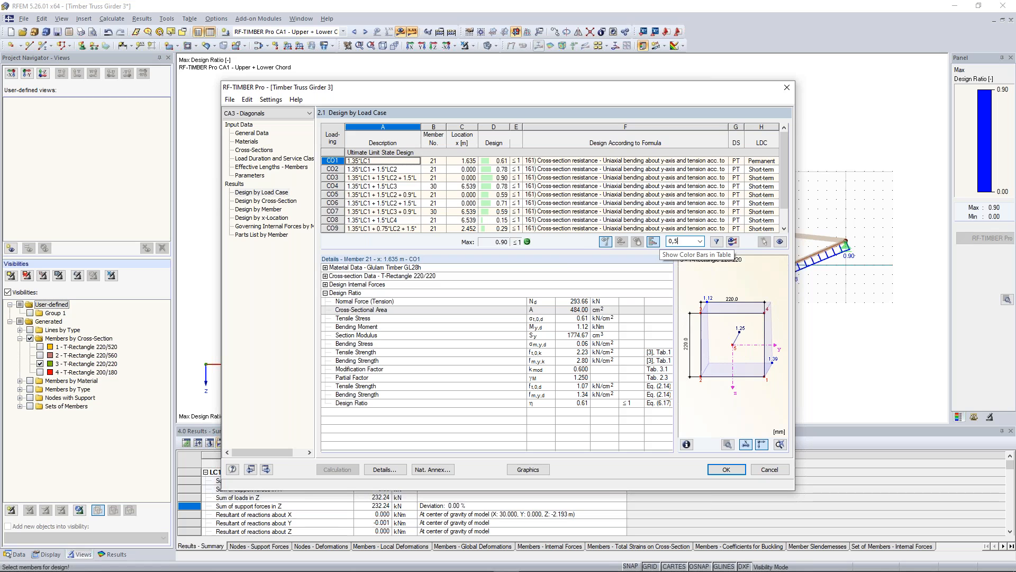
key(Return)
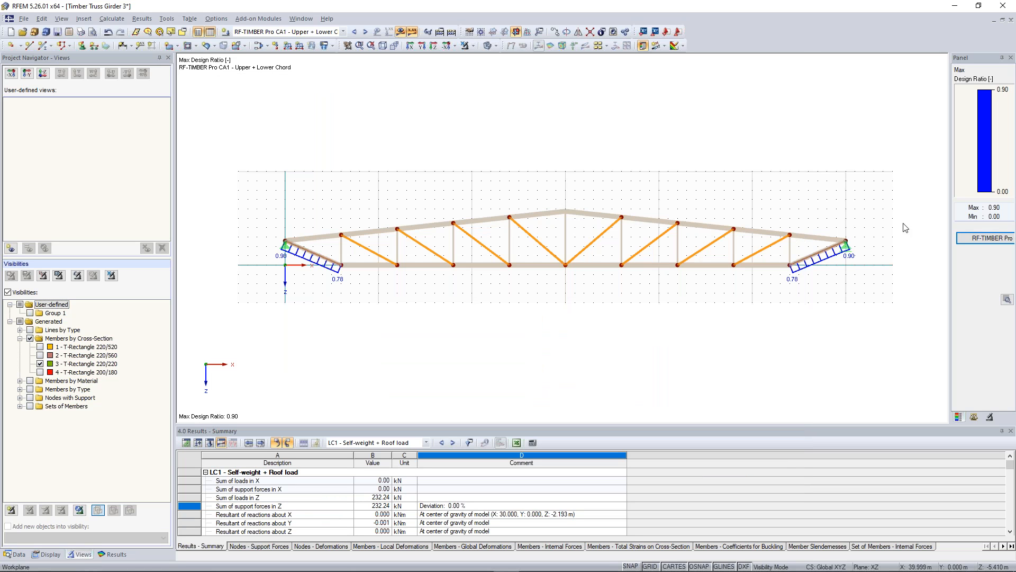
- Reopen RF-TIMBER Pro and filter the results by load case to design ratios above 0.5, closing the module when done
click(982, 241)
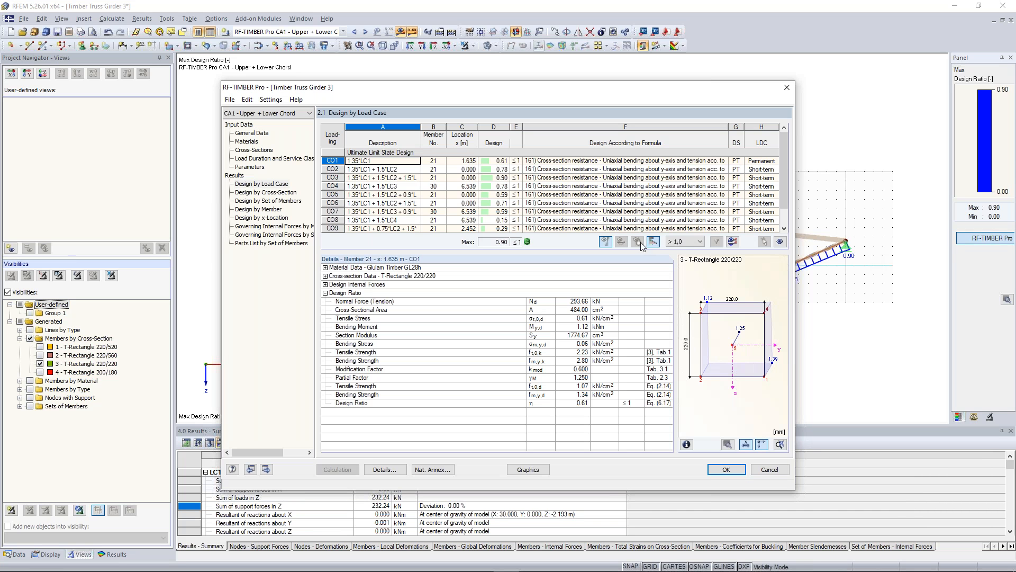
click(685, 242)
click(680, 265)
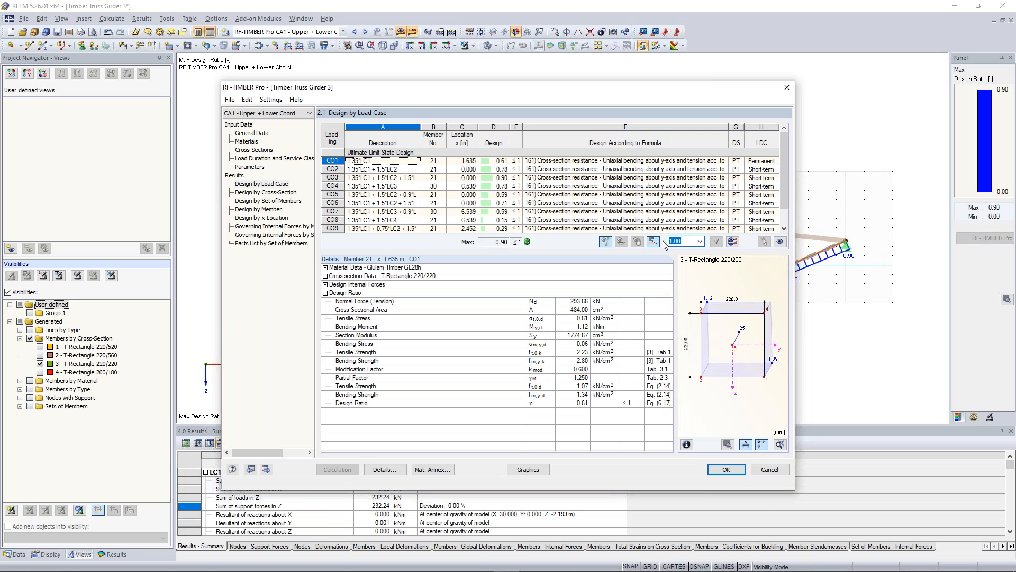
text(0.5)
click(497, 192)
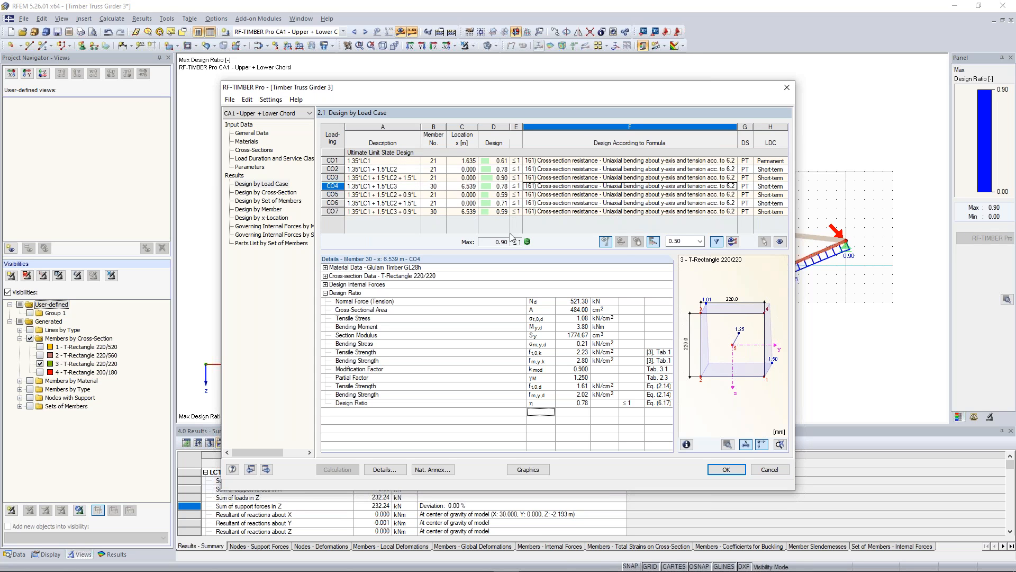
double_click(686, 242)
click(685, 242)
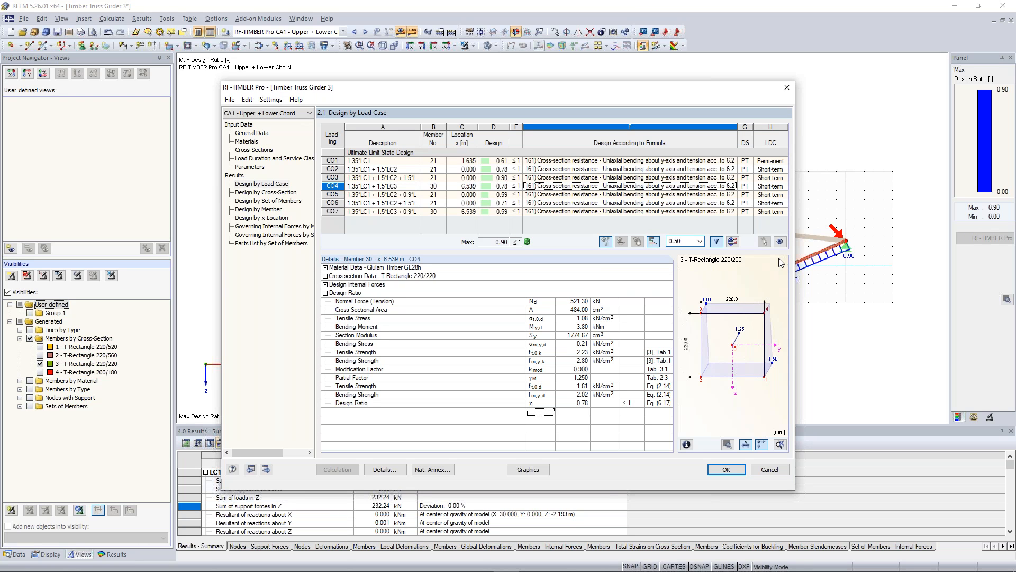
click(787, 88)
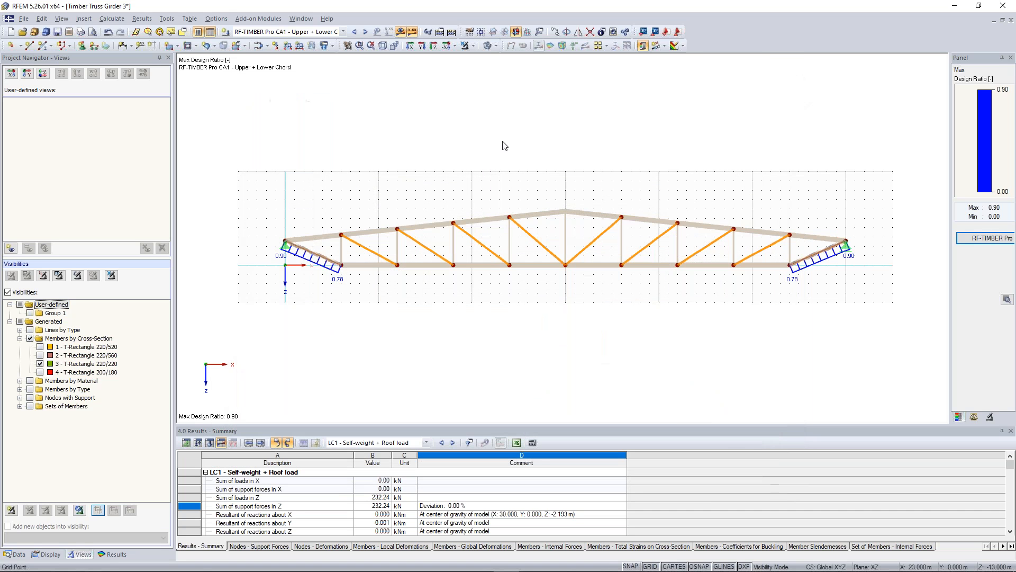
- Cancel the visibility mode so the whole timber truss girder is displayed
click(473, 46)
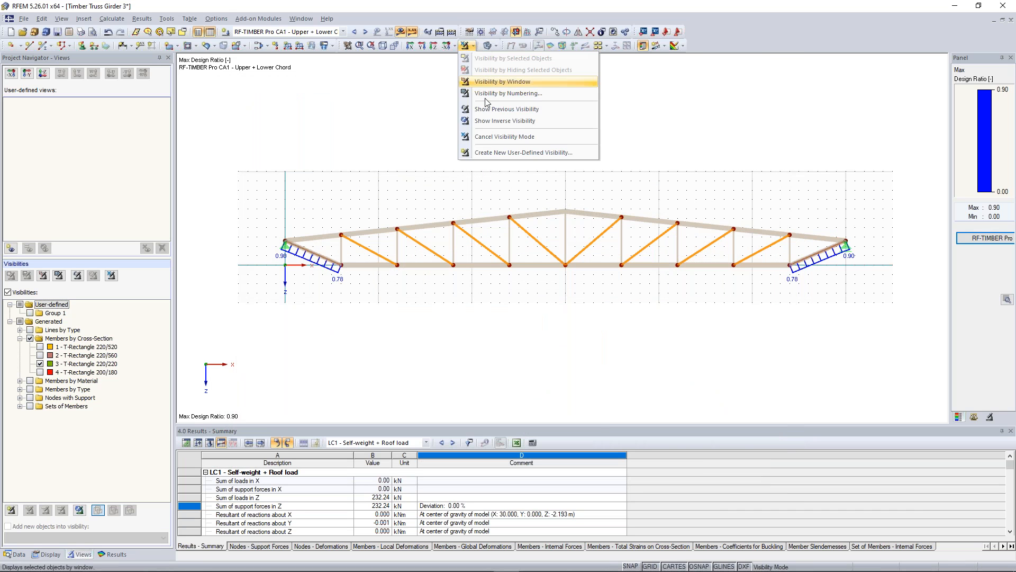
click(489, 138)
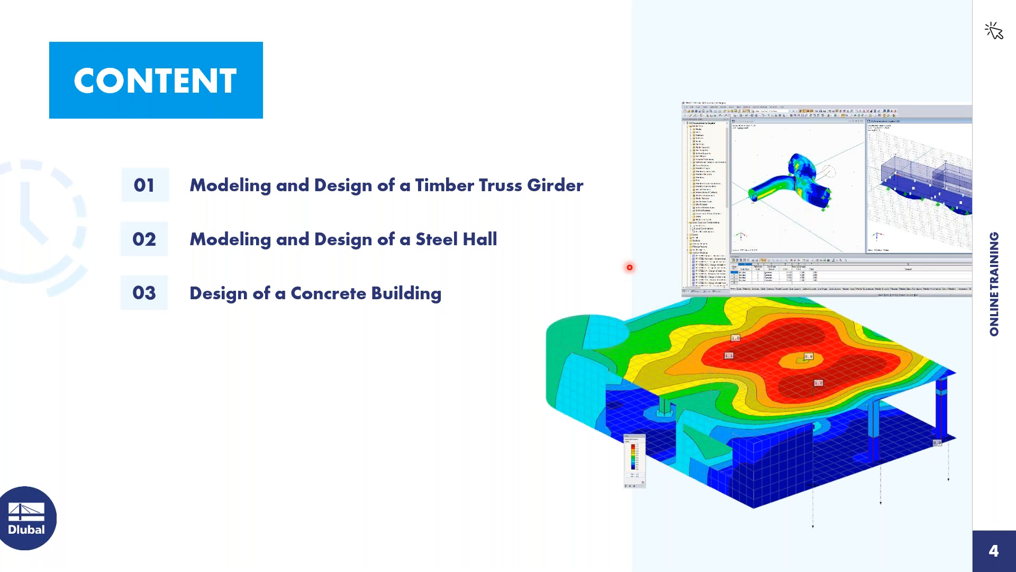
key(Right)
click(50, 561)
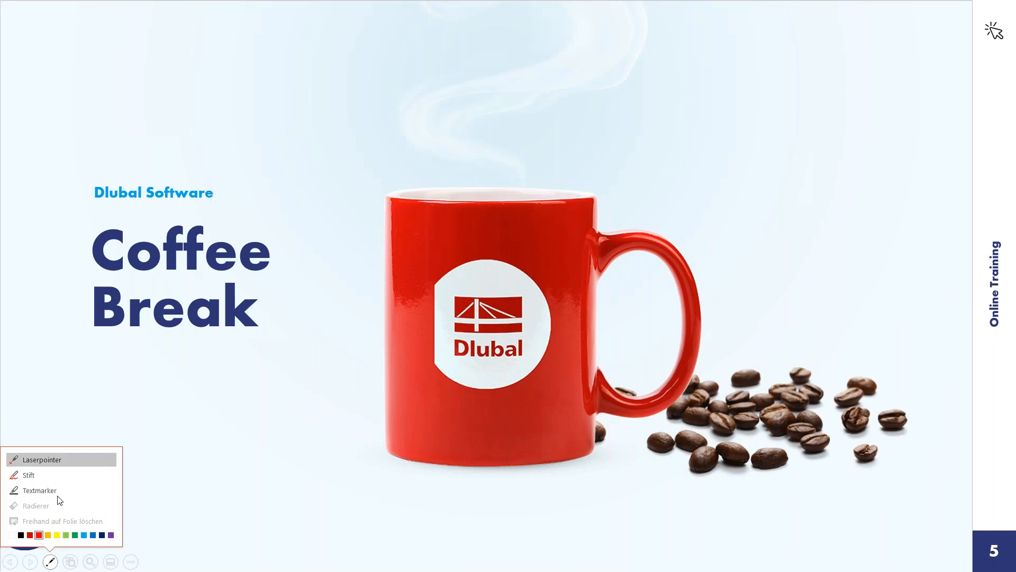
click(62, 461)
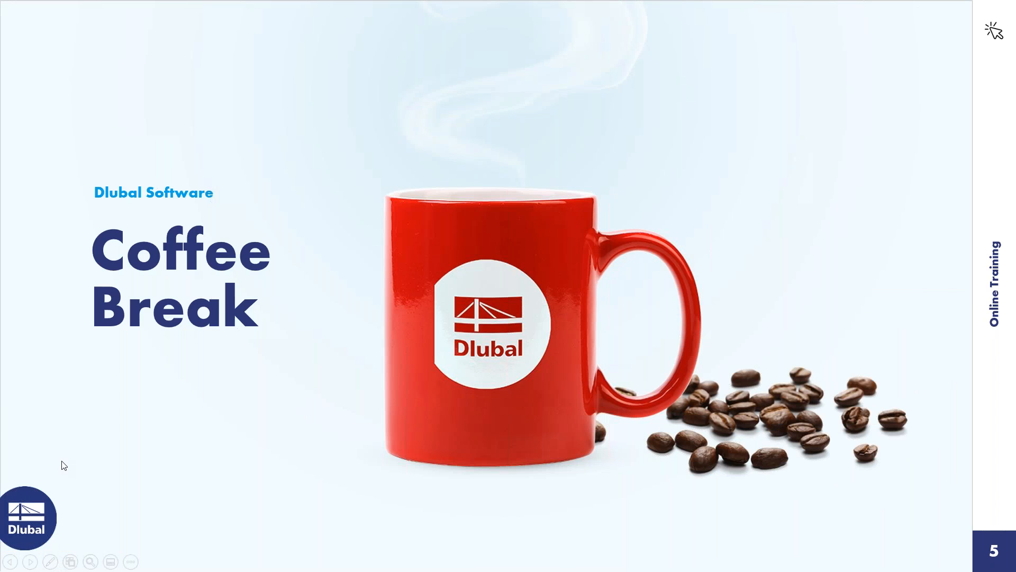
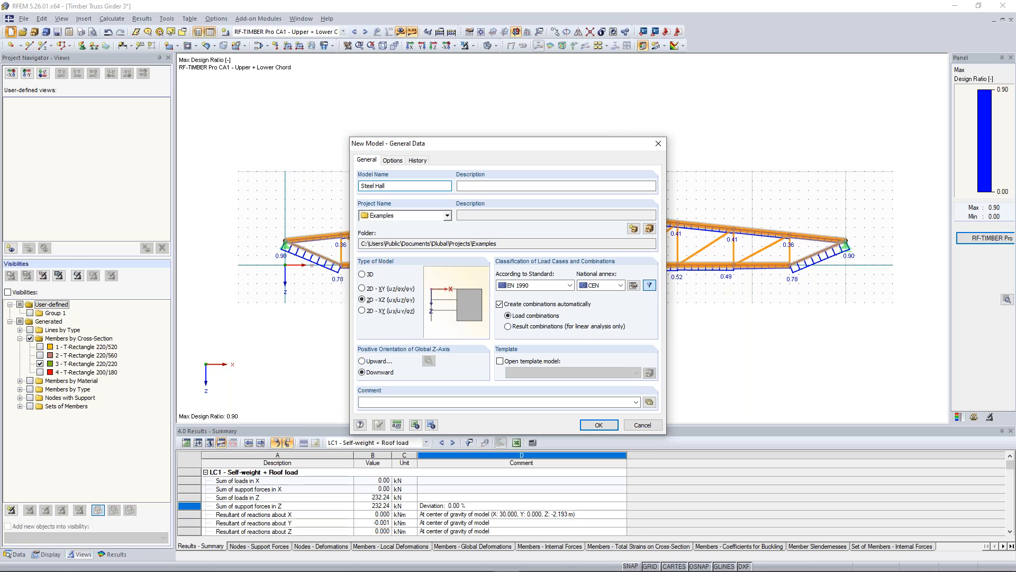
- Create a 3D model named "Steel Hall - Students" in the Downloads project, using EN 1990 with automatically created load combinations
text(Students)
click(448, 215)
click(365, 228)
click(404, 265)
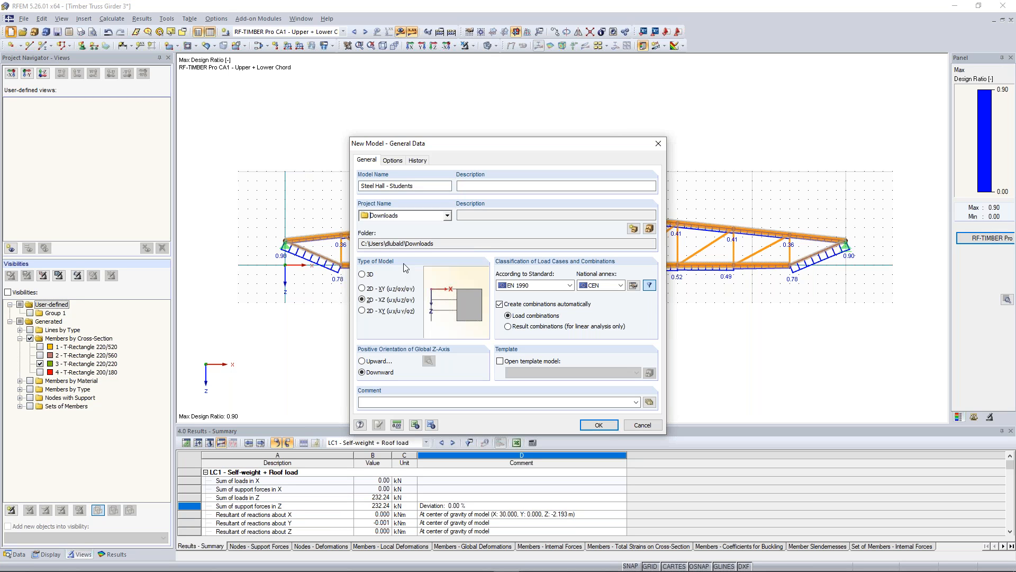
click(362, 274)
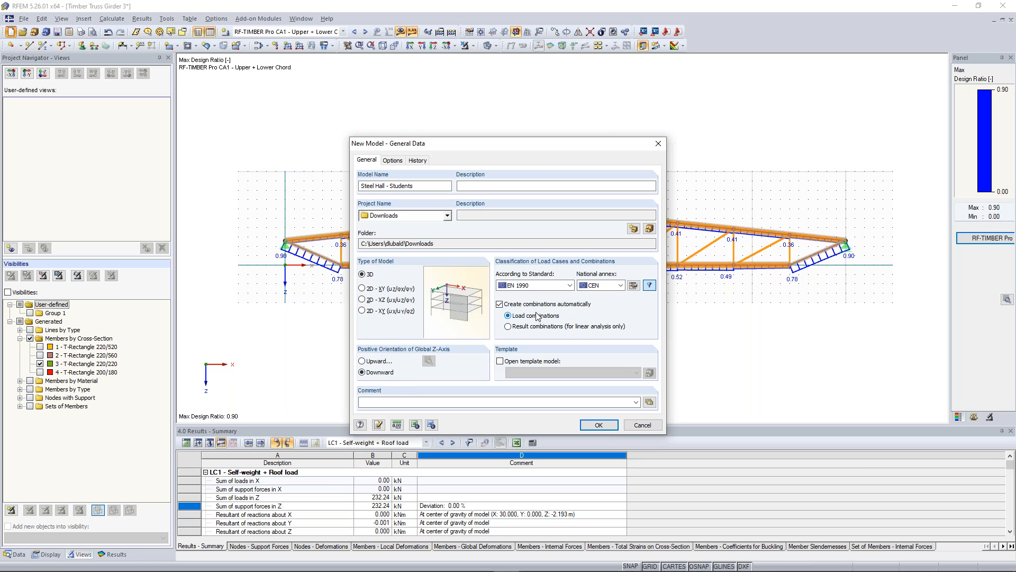
click(598, 425)
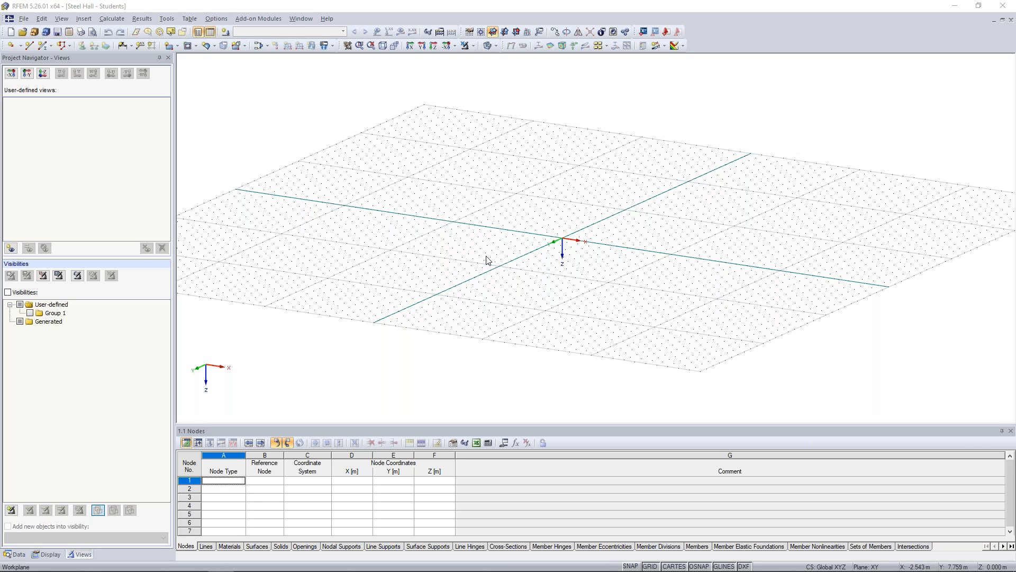
- Set the work plane to XZ and view the empty model in the reverse Y-direction
ctrl+middle_drag(547, 288, 560, 263)
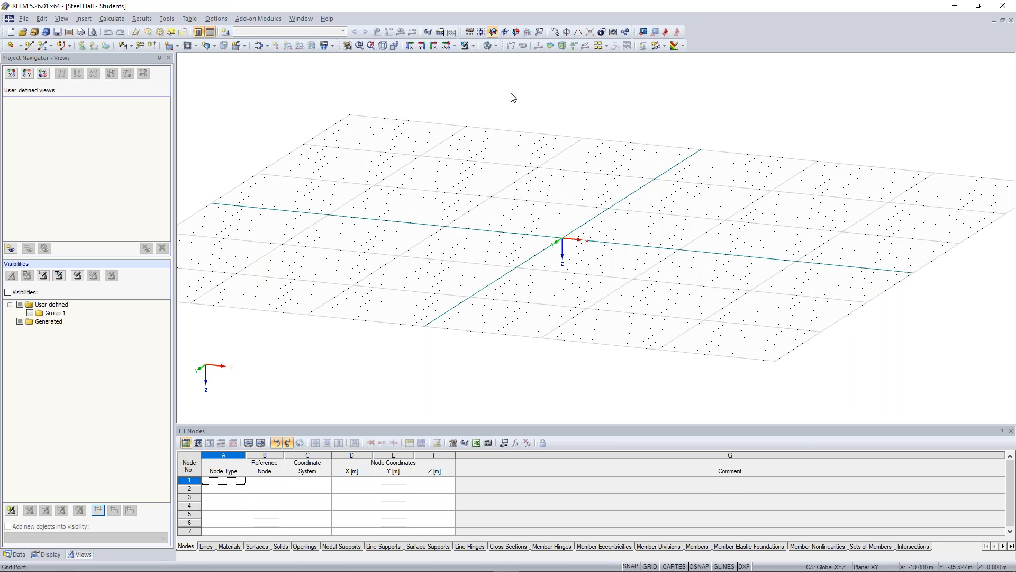
click(517, 32)
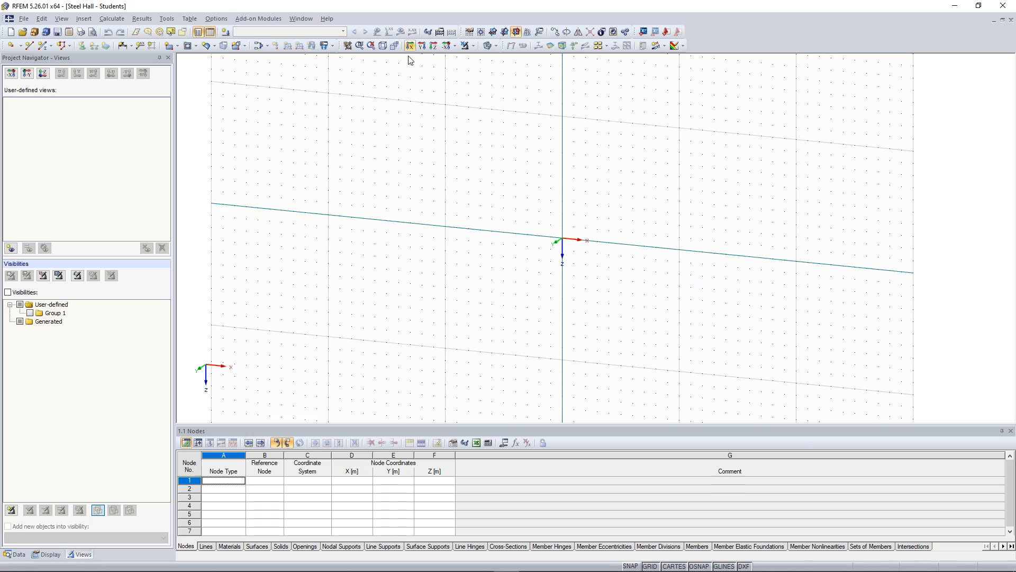
click(455, 47)
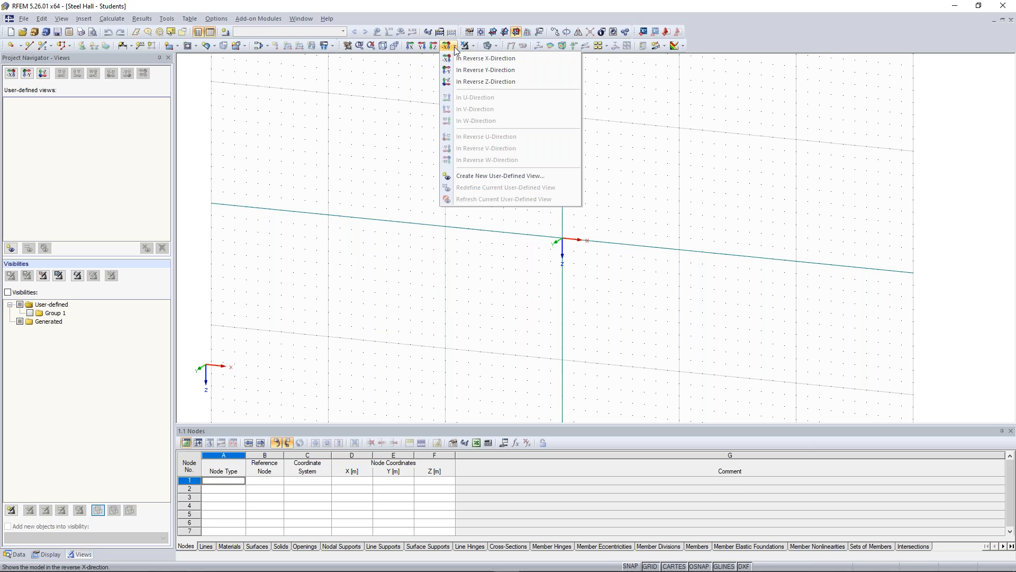
click(483, 75)
middle_drag(739, 221, 566, 248)
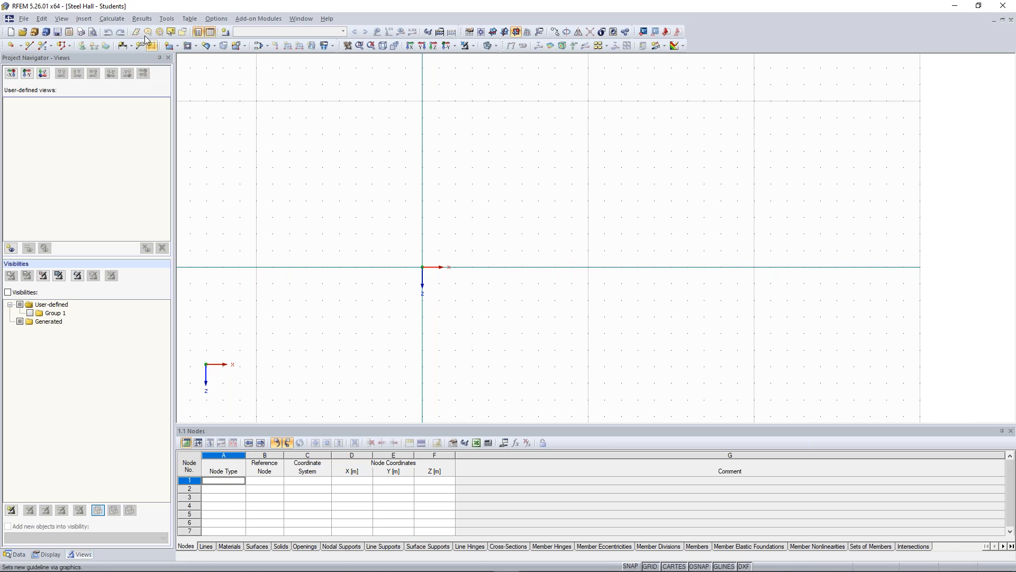
- Start generating a 2D truss with 6 bays, 18.75 m total length, 3.25 m total height and 2.75 m side height
click(168, 19)
mouse_move(233, 184)
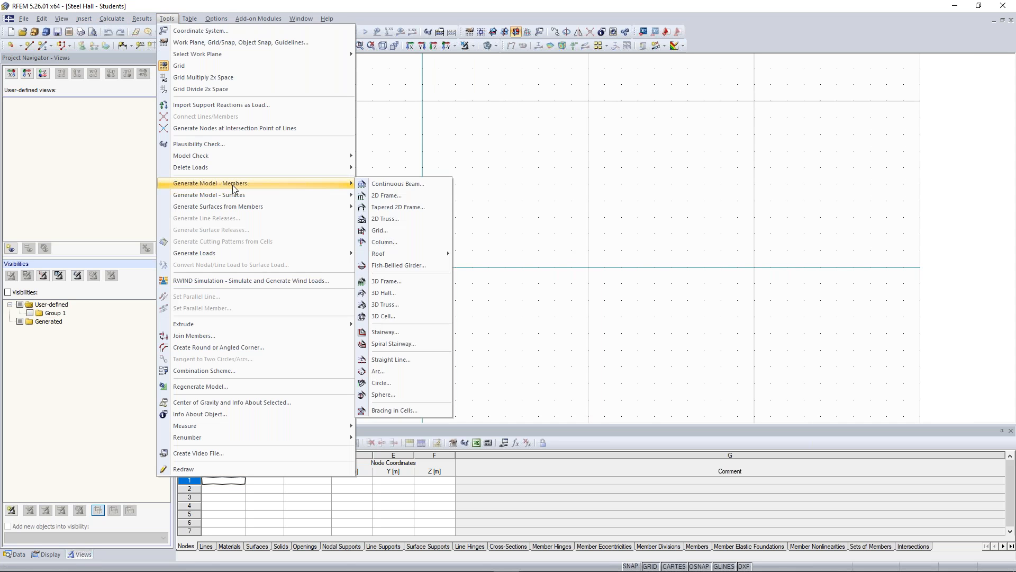
click(432, 226)
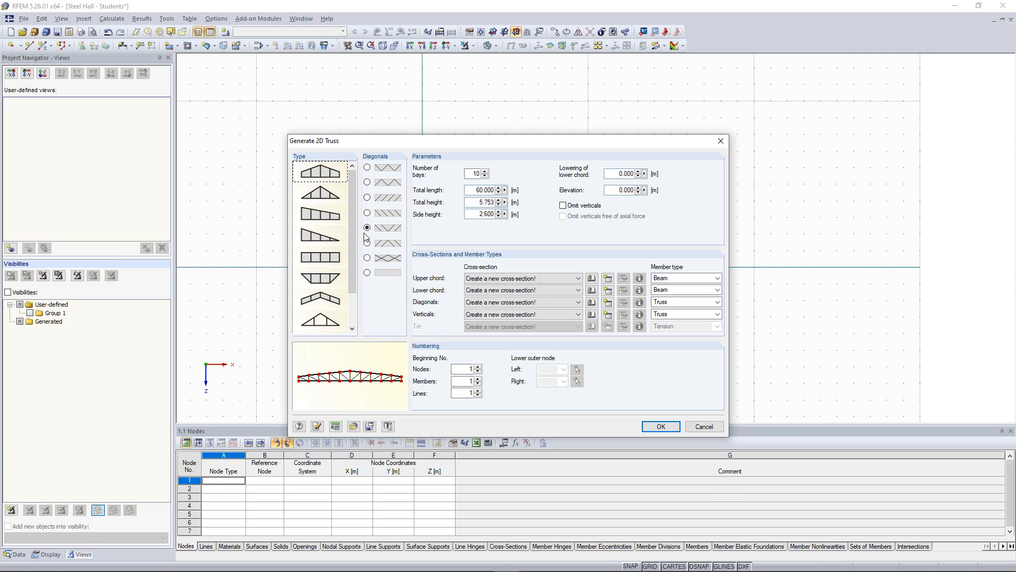
double_click(475, 174)
text(6)
click(481, 192)
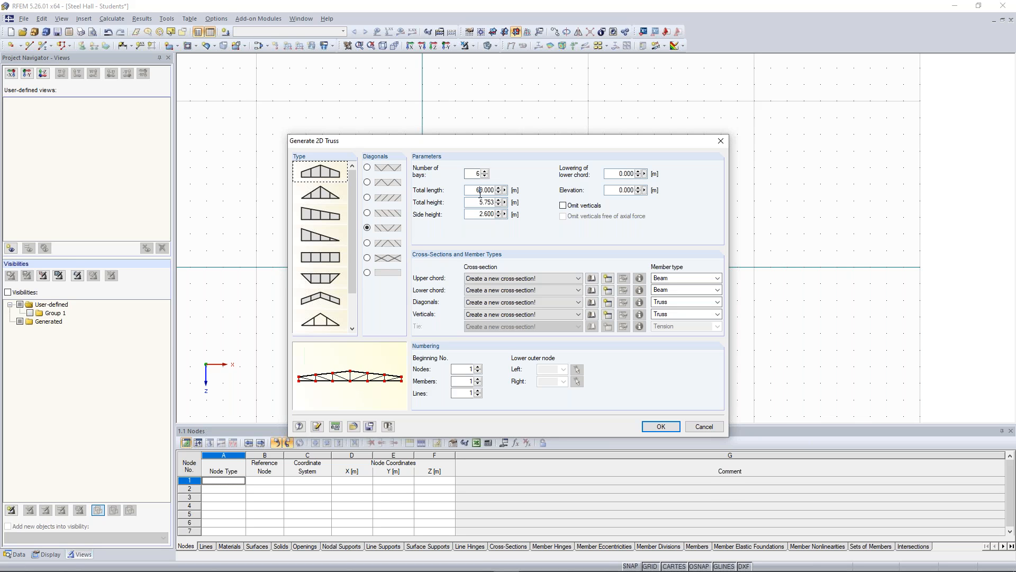
drag(474, 191, 513, 196)
text(18,75)
key(Tab)
text(3,25)
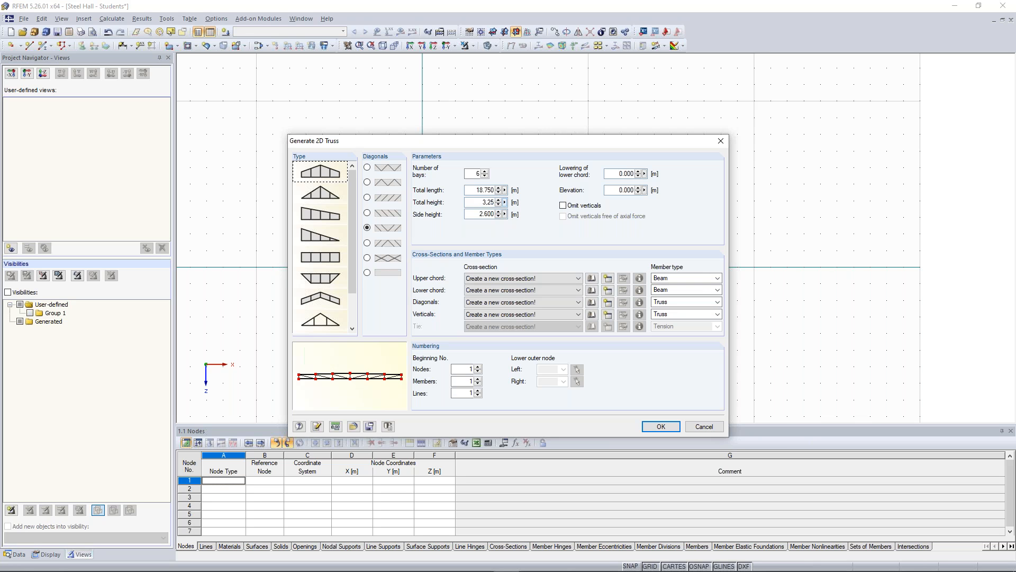
key(Tab)
text(2,75)
- Create an HEA 300 cross-section in Steel S 235 for the truss's upper chord and copy its description
click(608, 280)
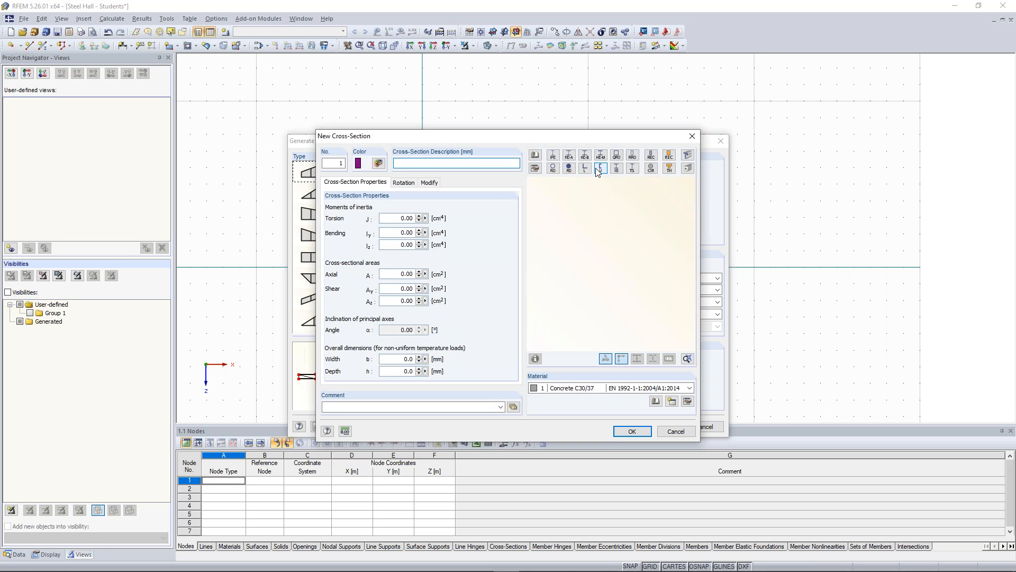
click(569, 157)
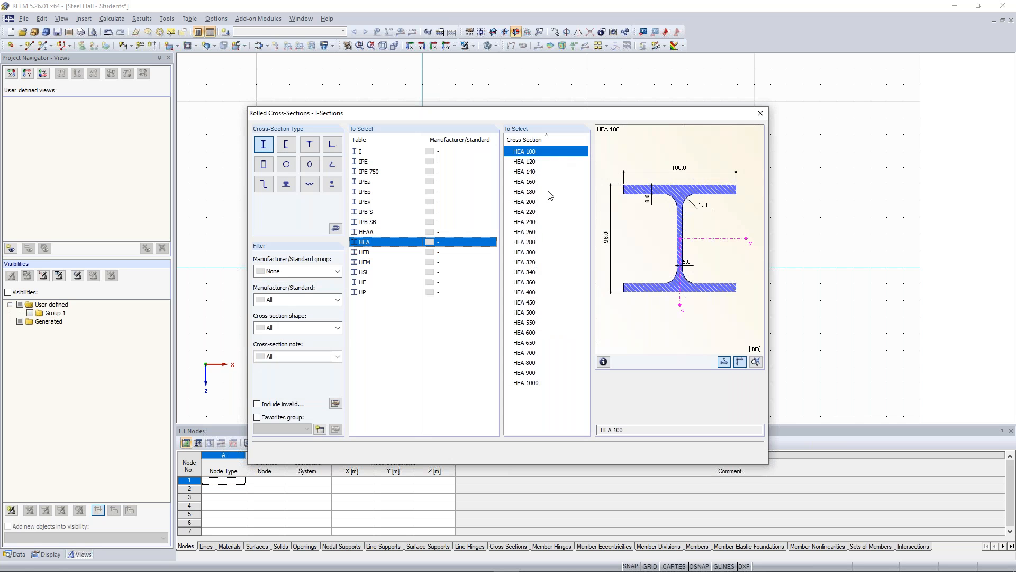
click(533, 253)
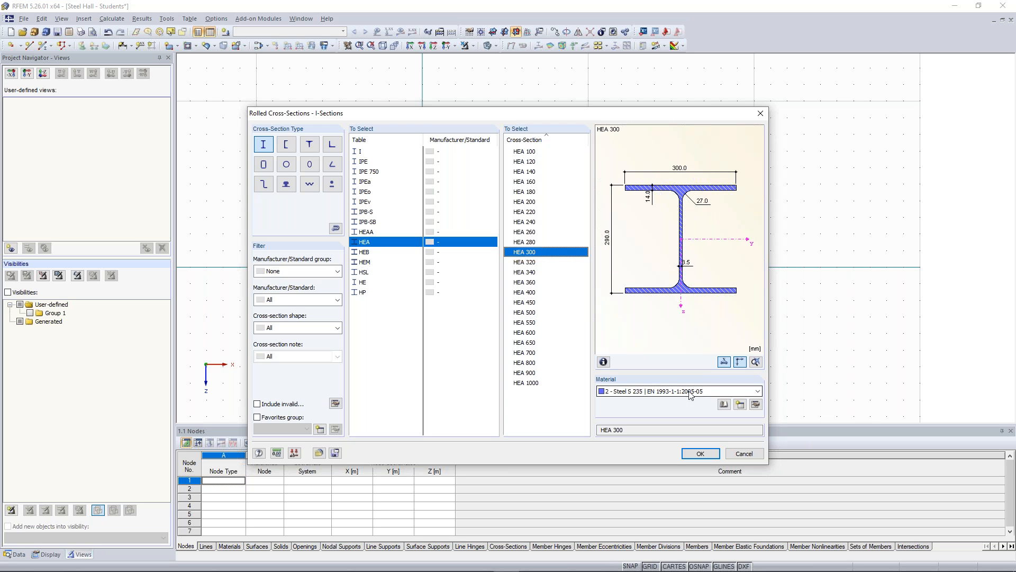
click(663, 392)
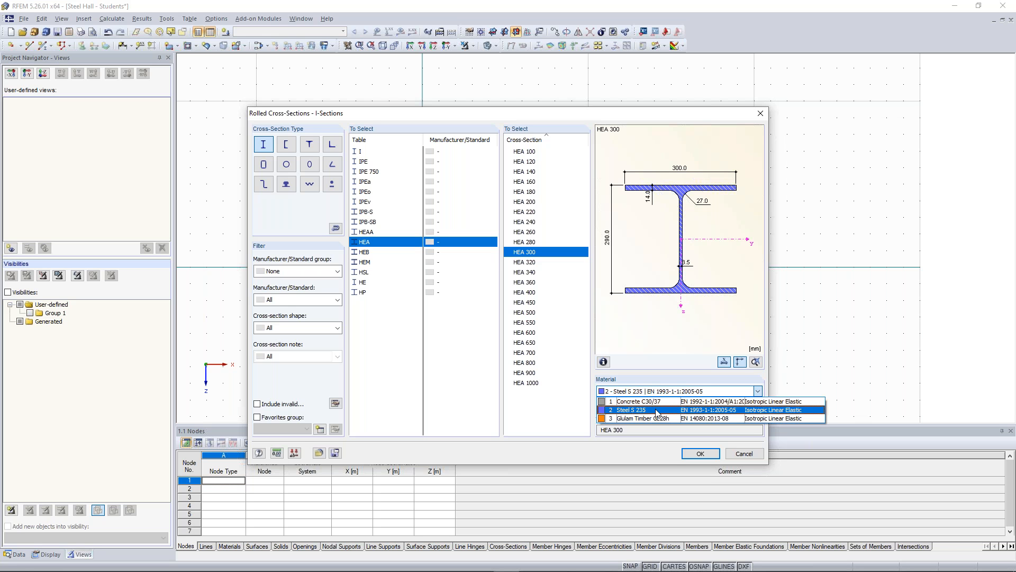
click(657, 411)
click(700, 454)
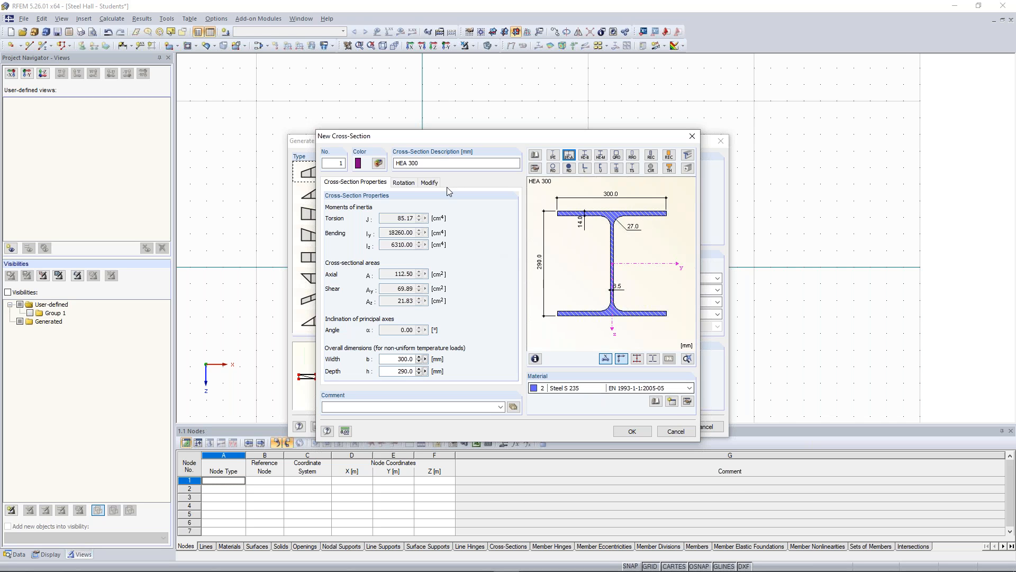
click(428, 165)
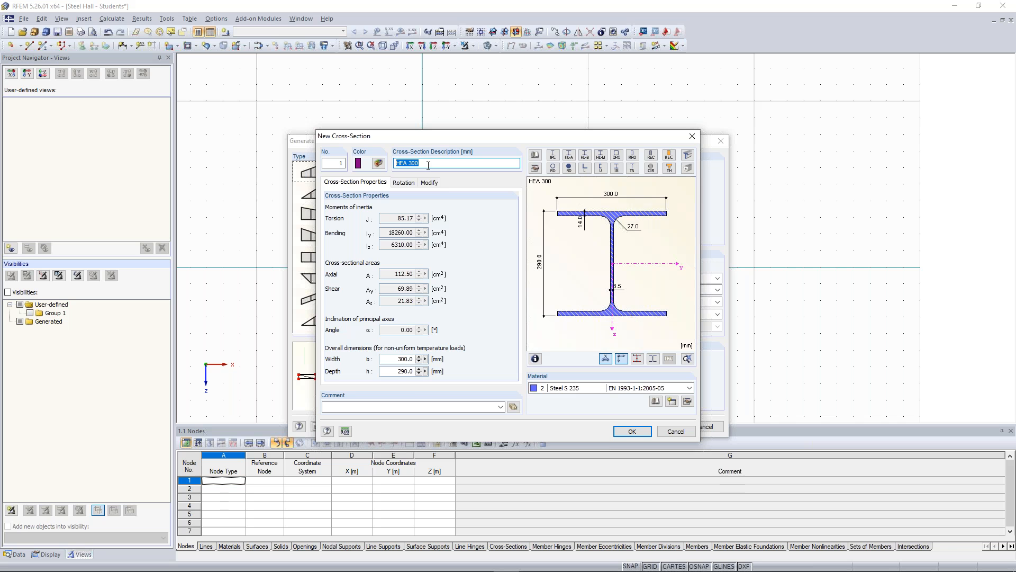
click(627, 431)
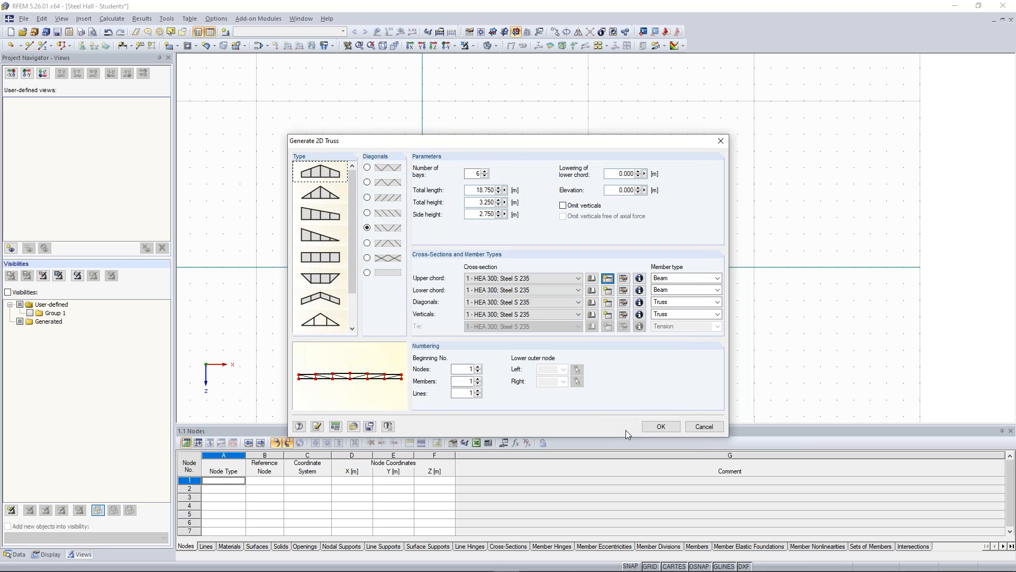
- Create an HEA 280 cross-section in Steel S 235 for the truss's lower chord
click(614, 293)
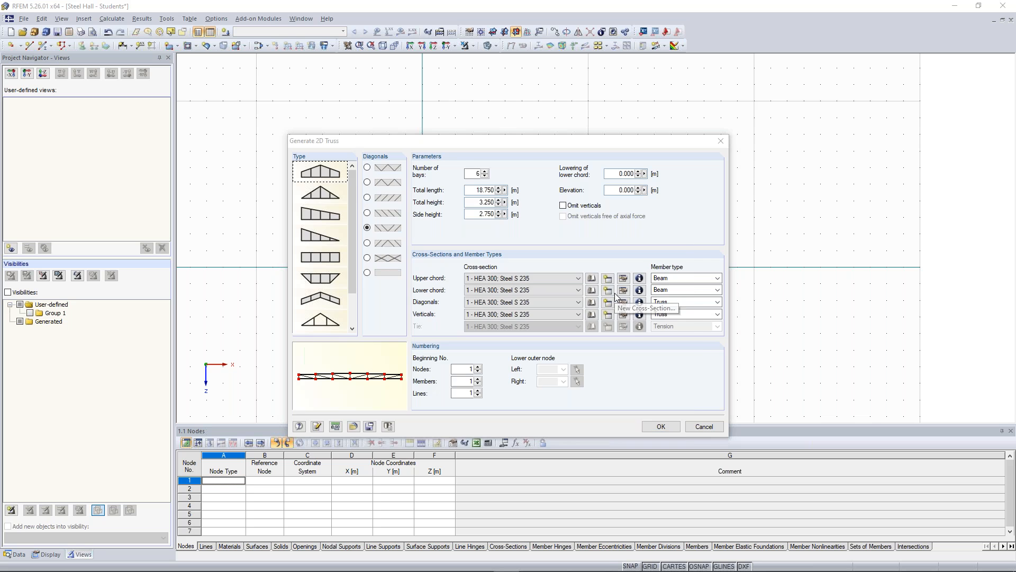
text(HEA 300)
key(shift+Left)
key(shift+Left)
key(shift+Left)
text(280)
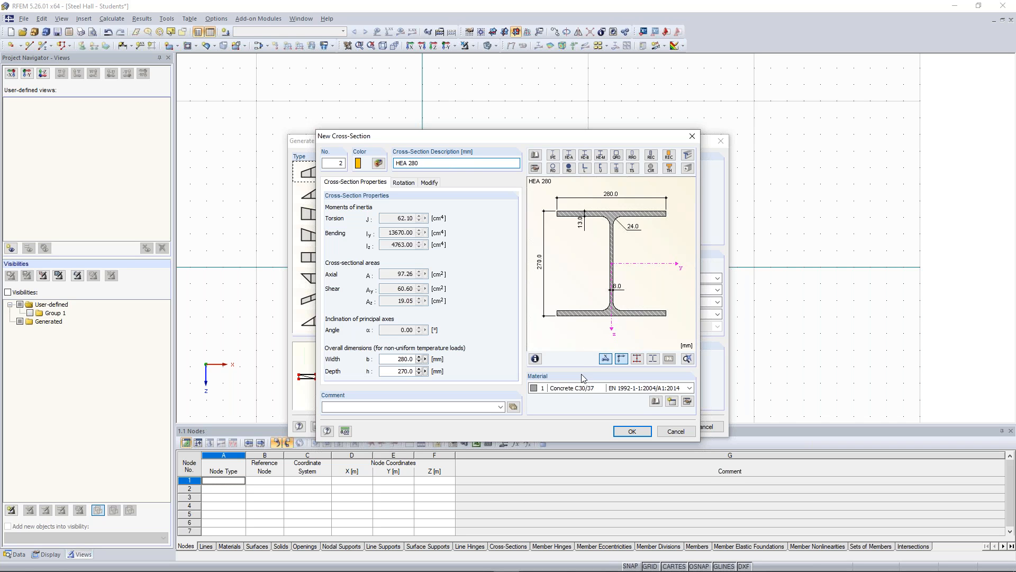
click(577, 388)
click(575, 405)
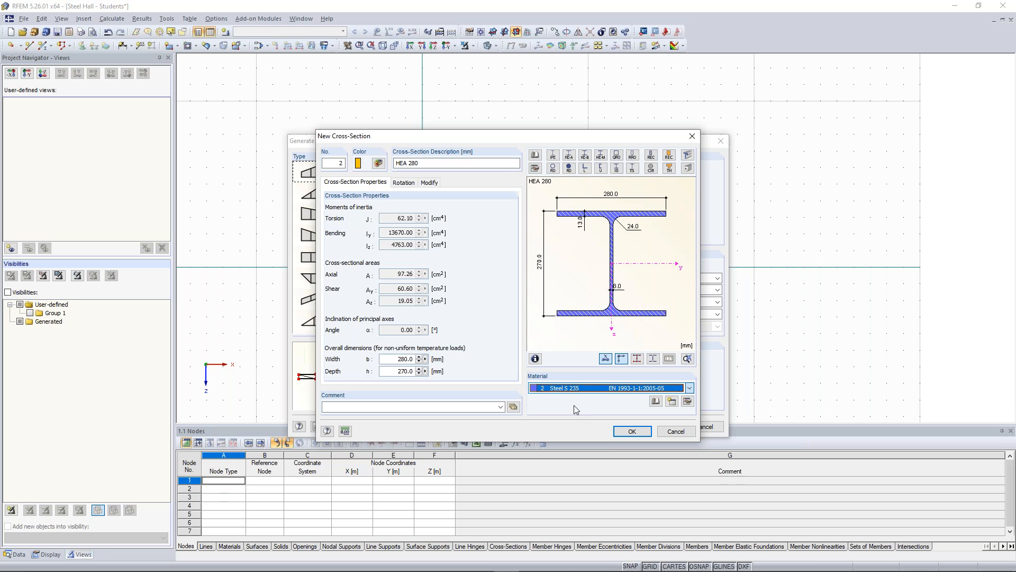
click(631, 432)
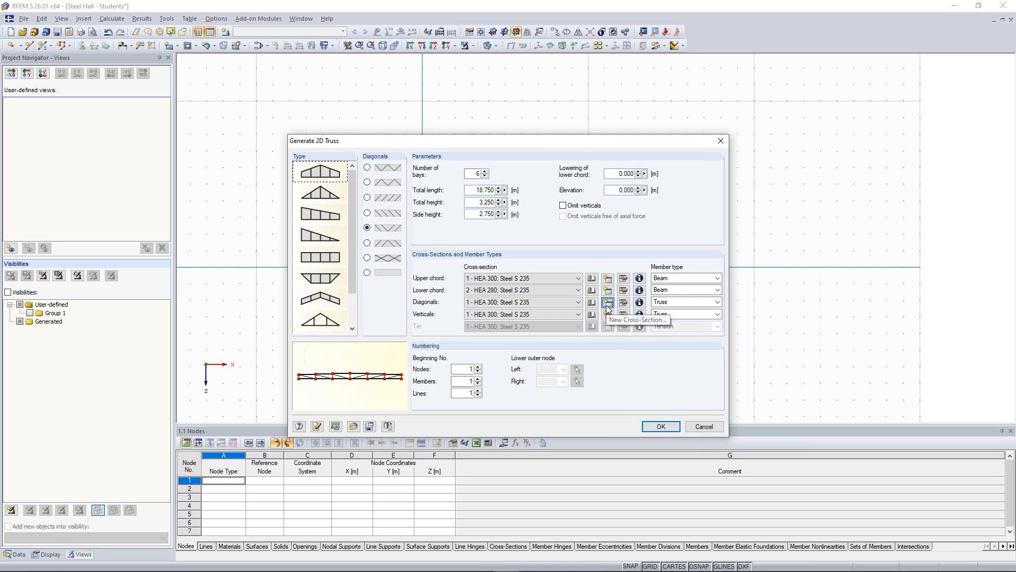
- Create an IPE 160 cross-section in Steel S 235 for the truss's diagonals
click(607, 303)
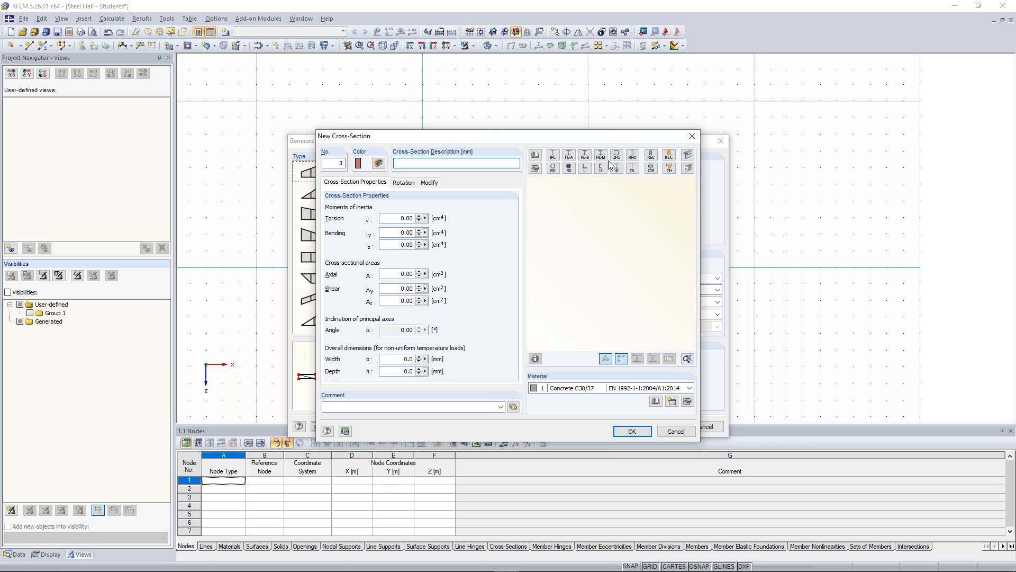
click(555, 157)
click(545, 192)
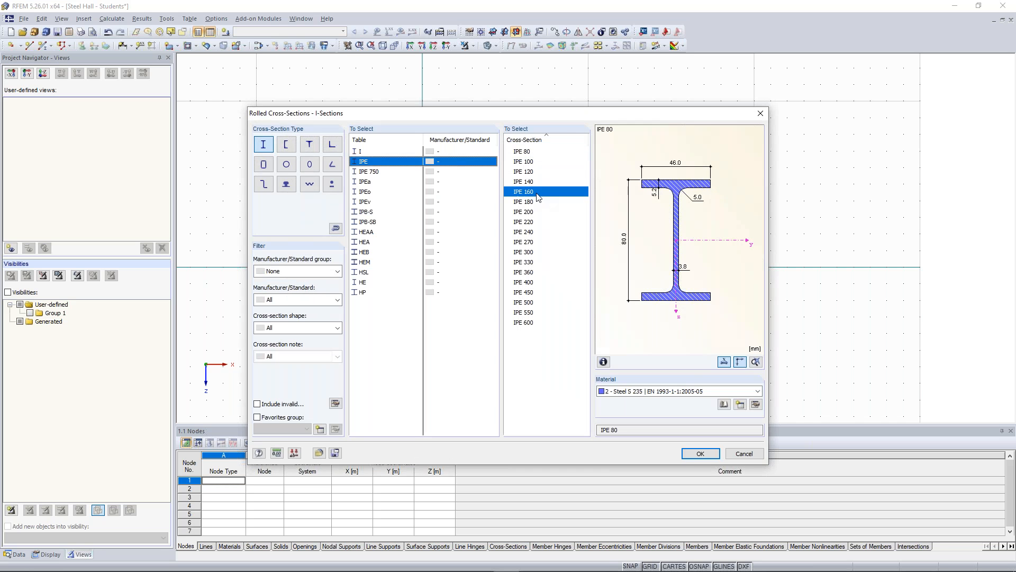
click(697, 454)
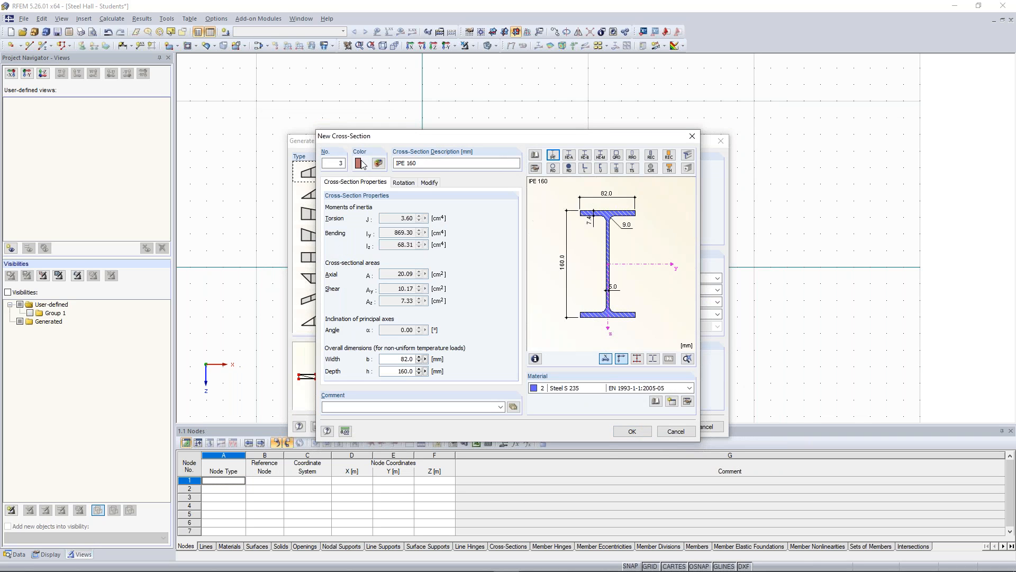
click(626, 433)
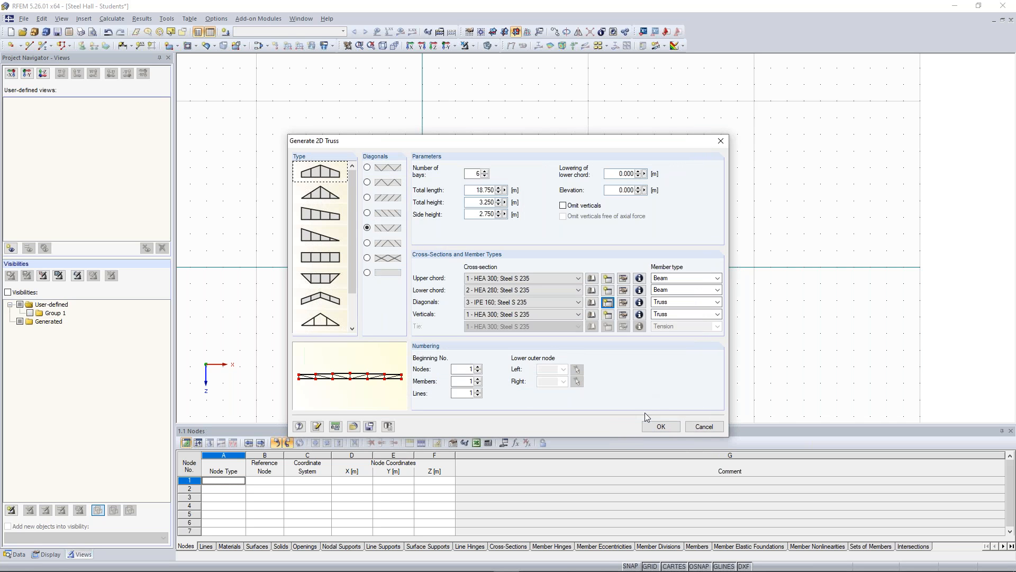
- Create an HEA 160 cross-section in Steel S 235 for the truss's verticals and generate the truss
click(608, 315)
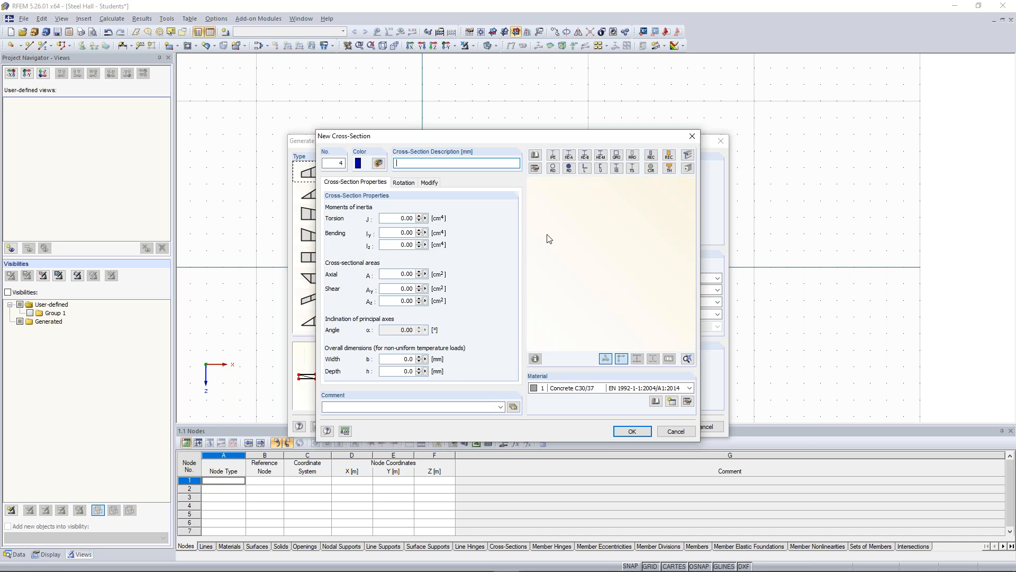
text(HEA 300)
double_click(411, 163)
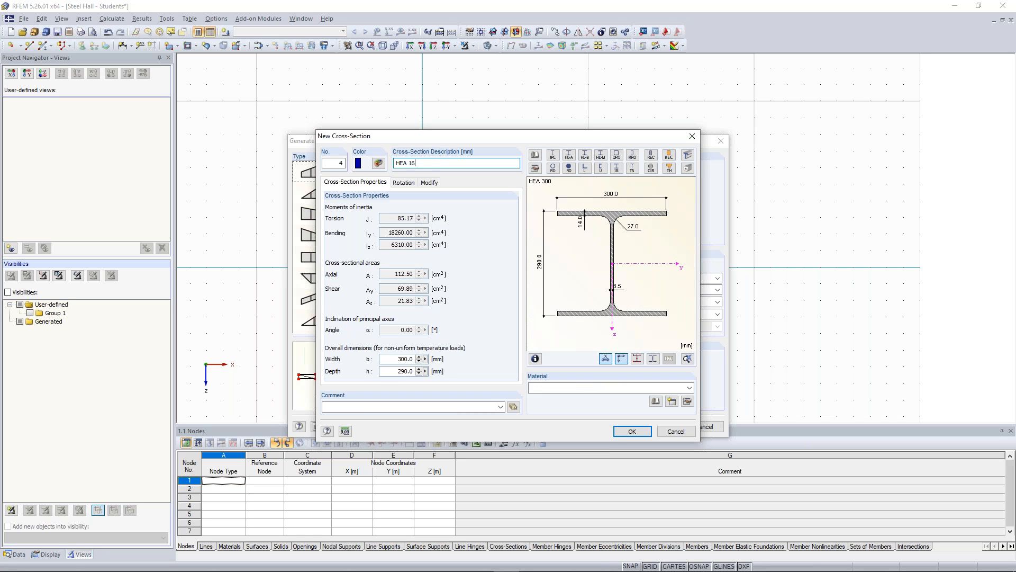
text(160)
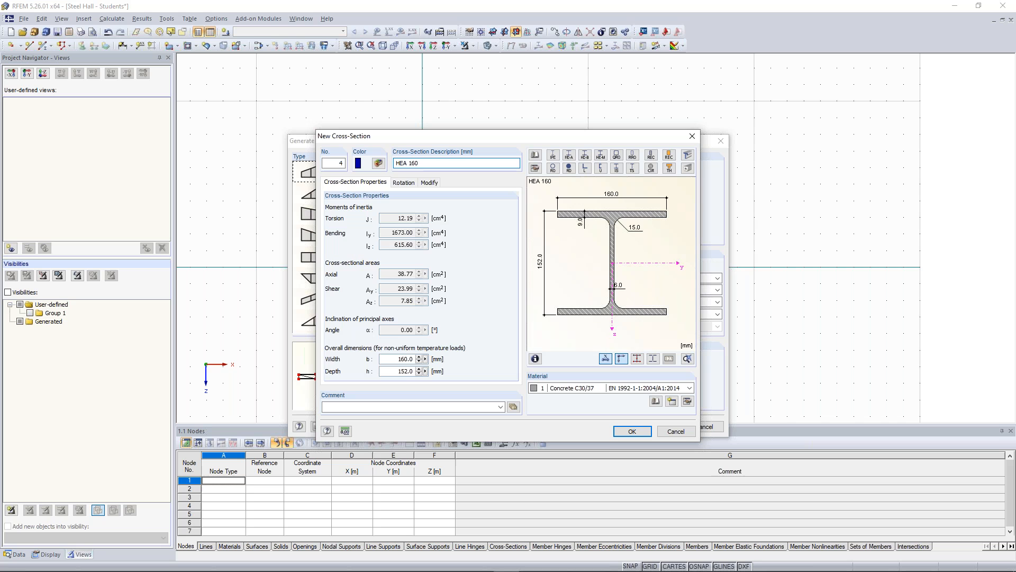
click(582, 388)
click(583, 408)
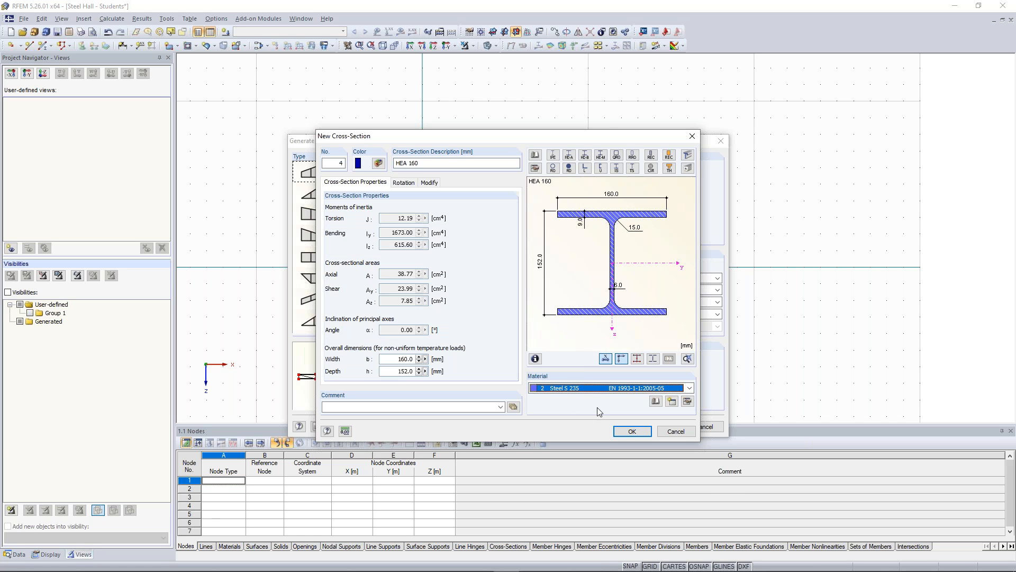
click(627, 432)
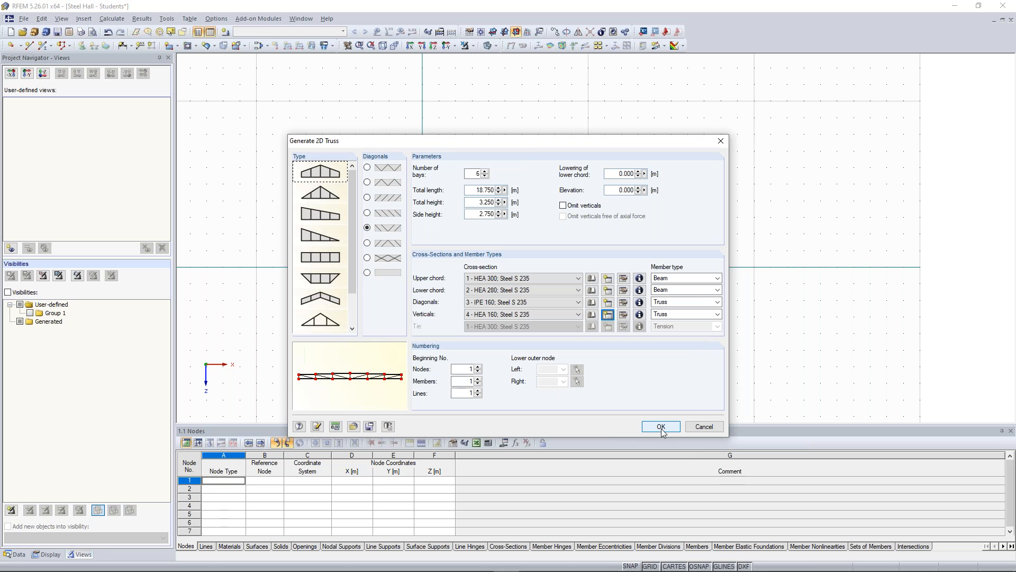
click(661, 427)
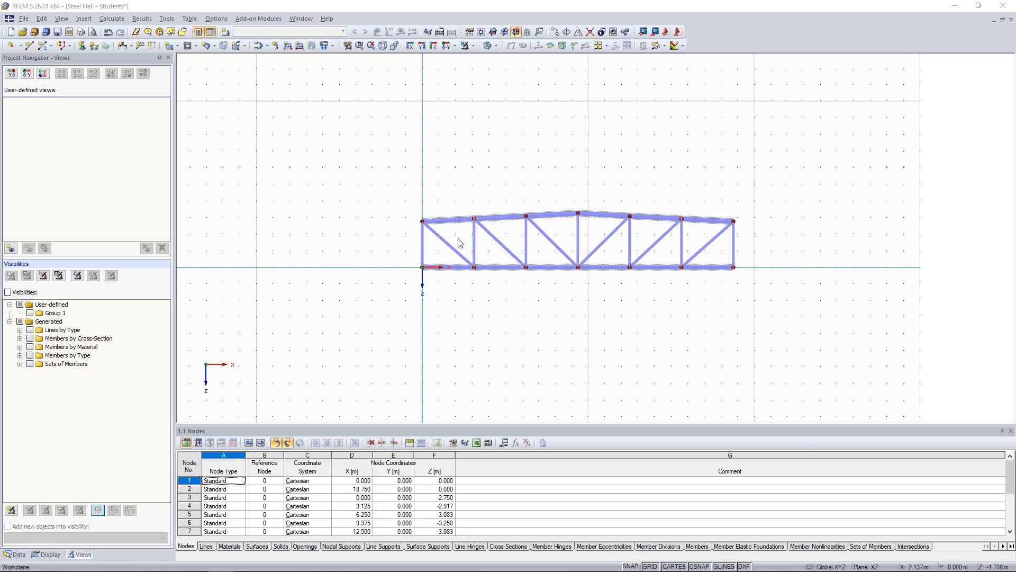
- Open the two outermost diagonals, one at each end of the truss, together for member editing
scroll(437, 258, up, 3)
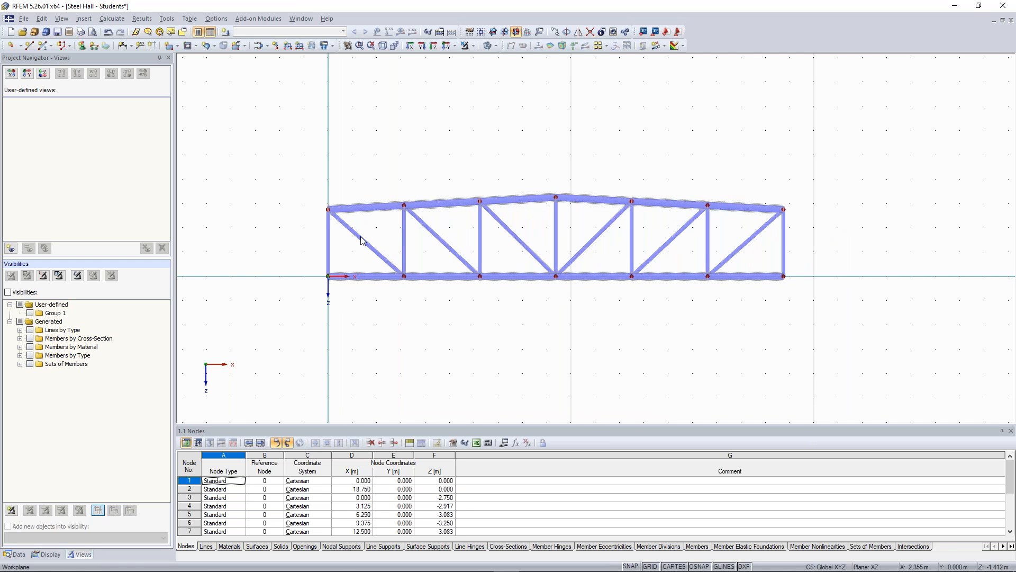
click(363, 240)
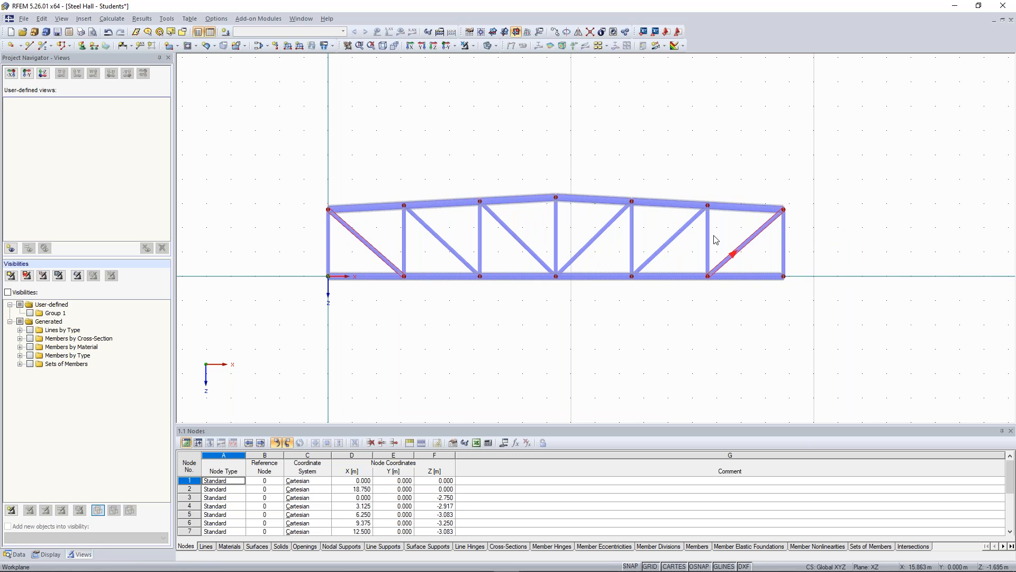
right_click(744, 244)
mouse_move(770, 263)
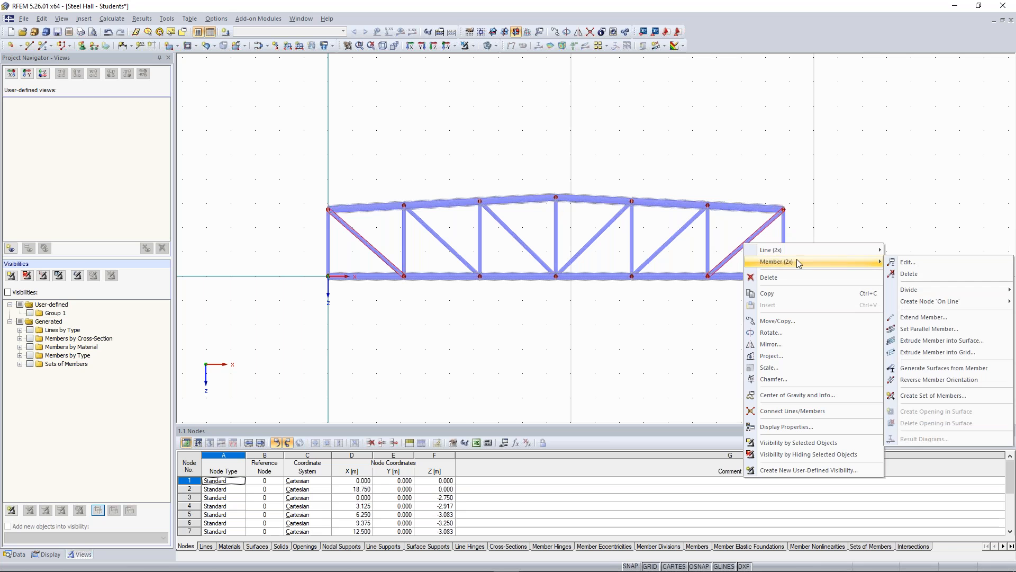
click(924, 267)
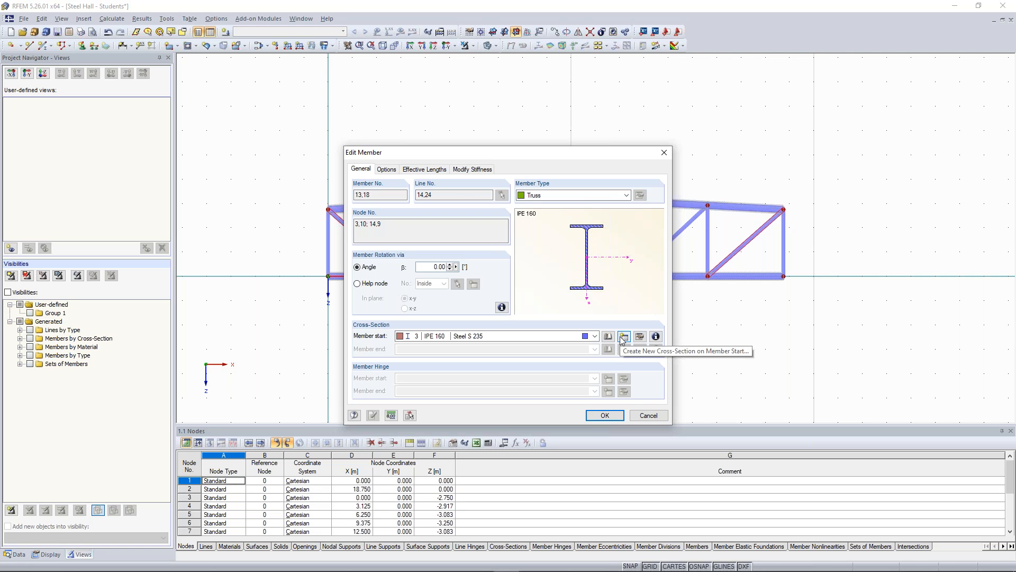
- Create an HEA 140 cross-section in Steel S 235 and assign it to the two selected end diagonals
click(621, 337)
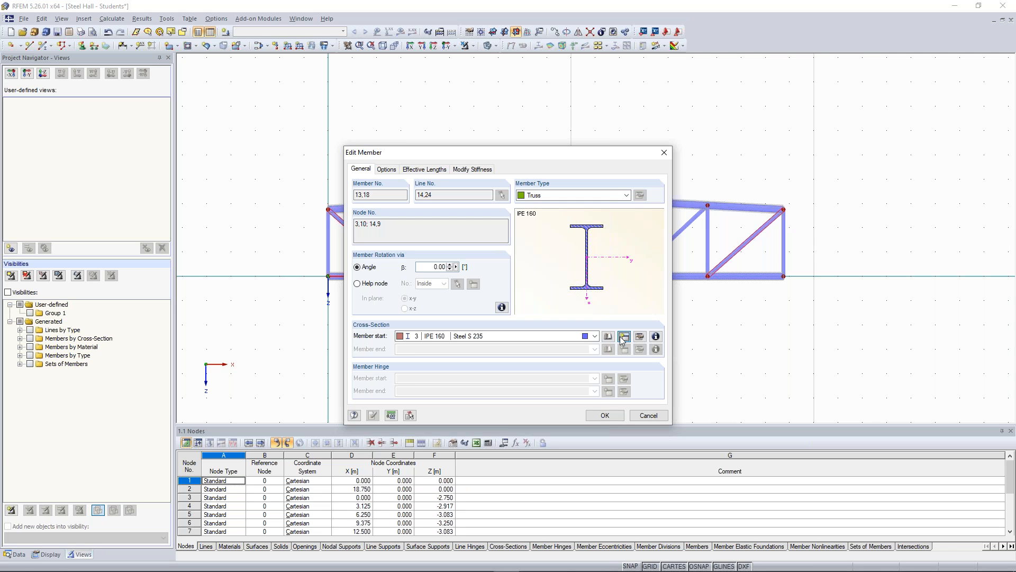
text(HEA 300)
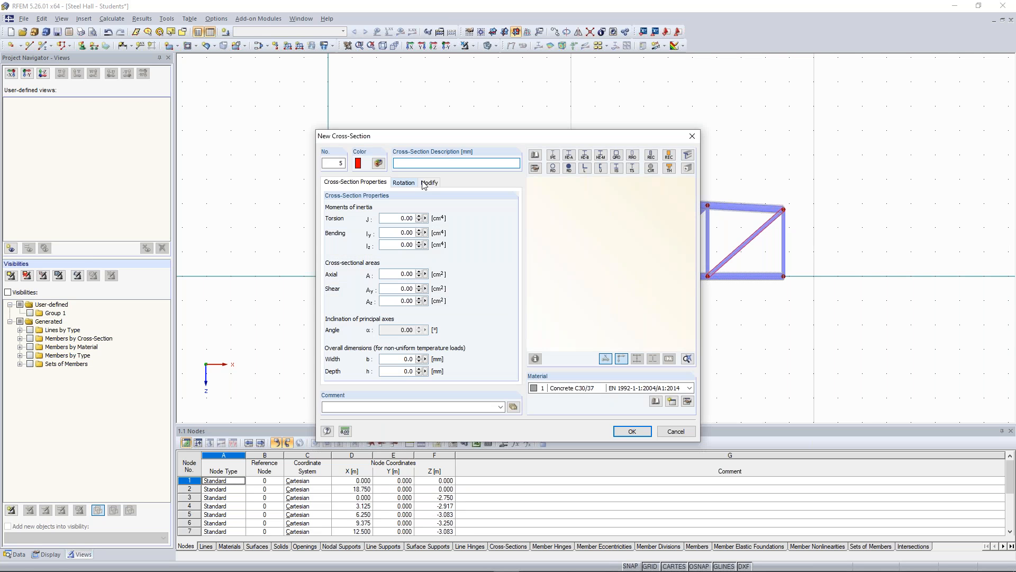
drag(408, 163, 455, 164)
text(140)
click(576, 388)
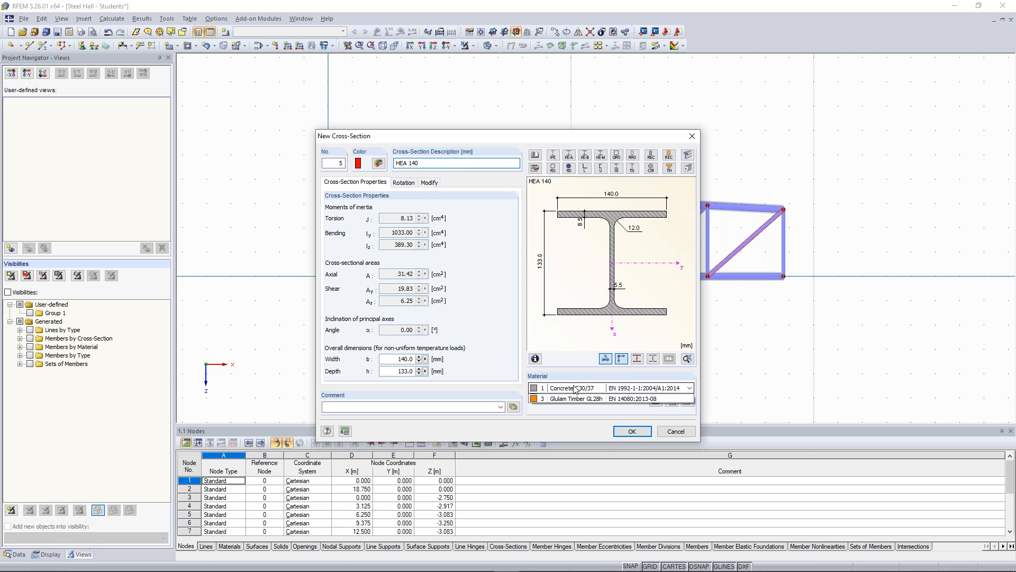
click(576, 404)
click(632, 431)
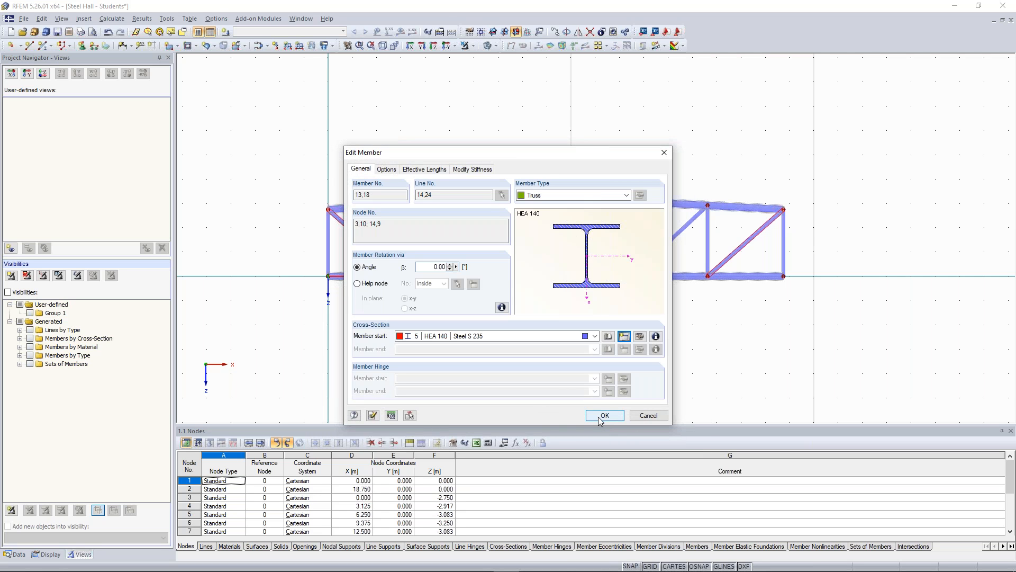
click(602, 418)
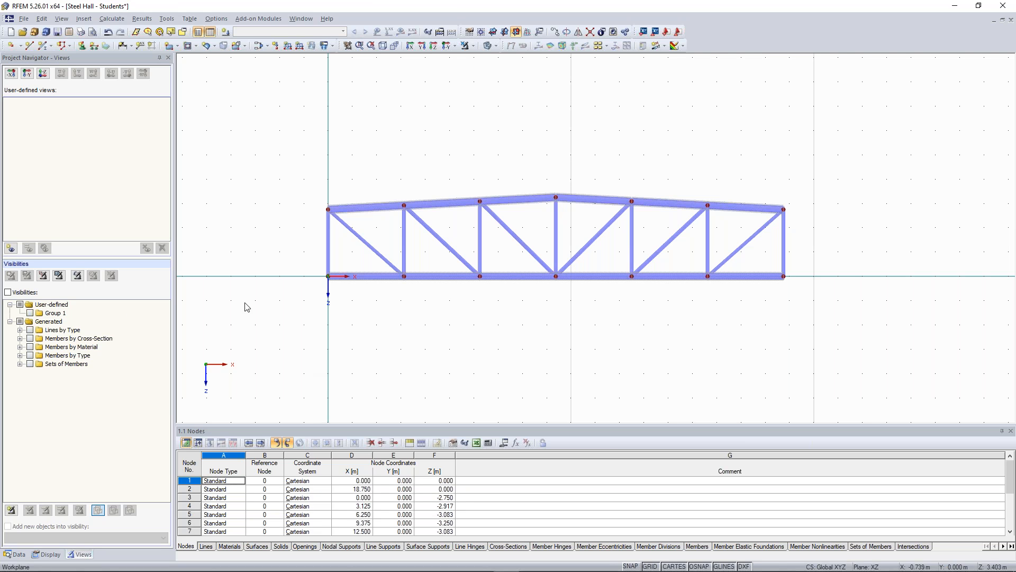
- Set the graphic display to colour the truss members according to cross-section
click(47, 555)
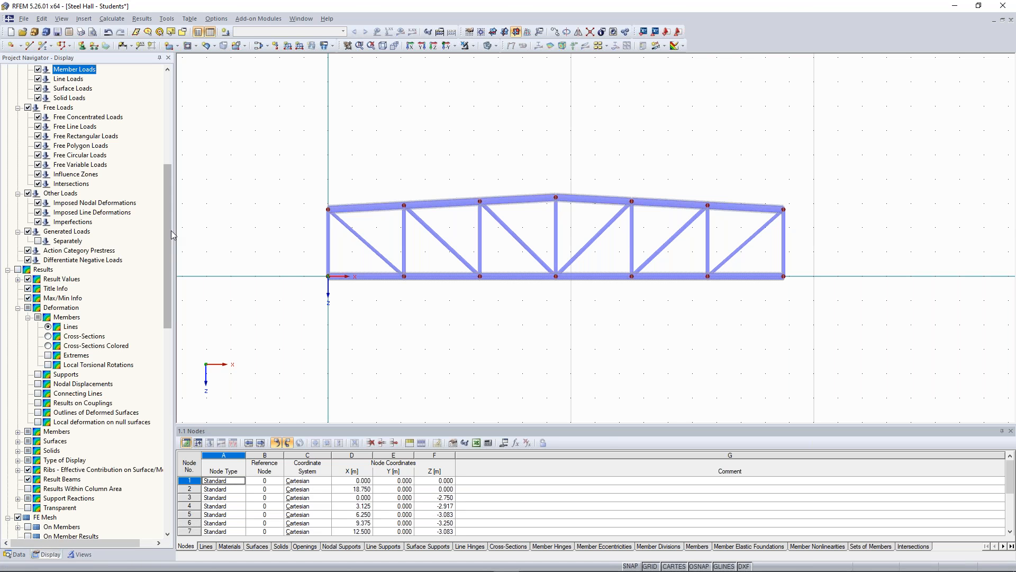
drag(170, 205, 178, 318)
scroll(73, 364, down, 9)
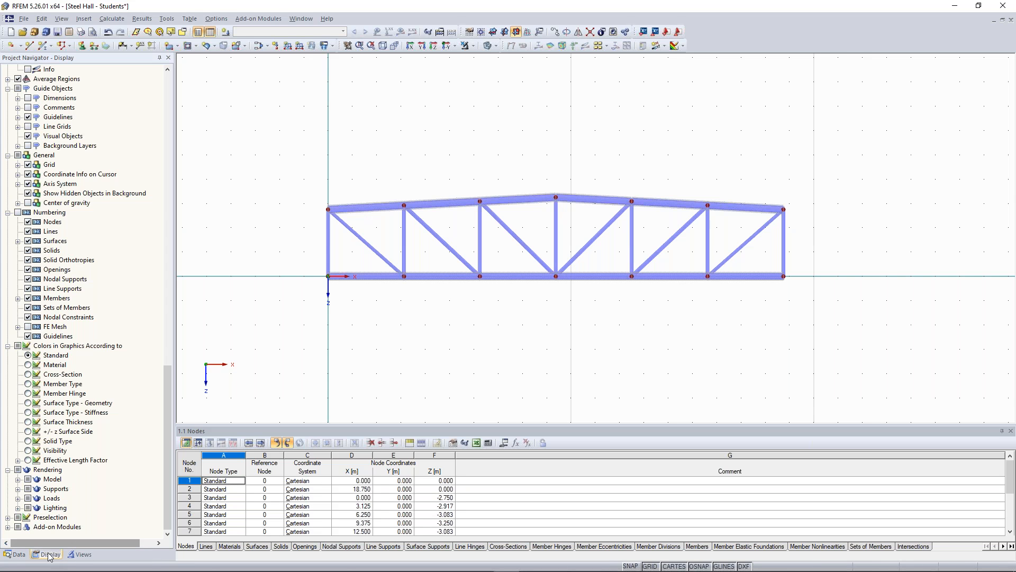
click(28, 375)
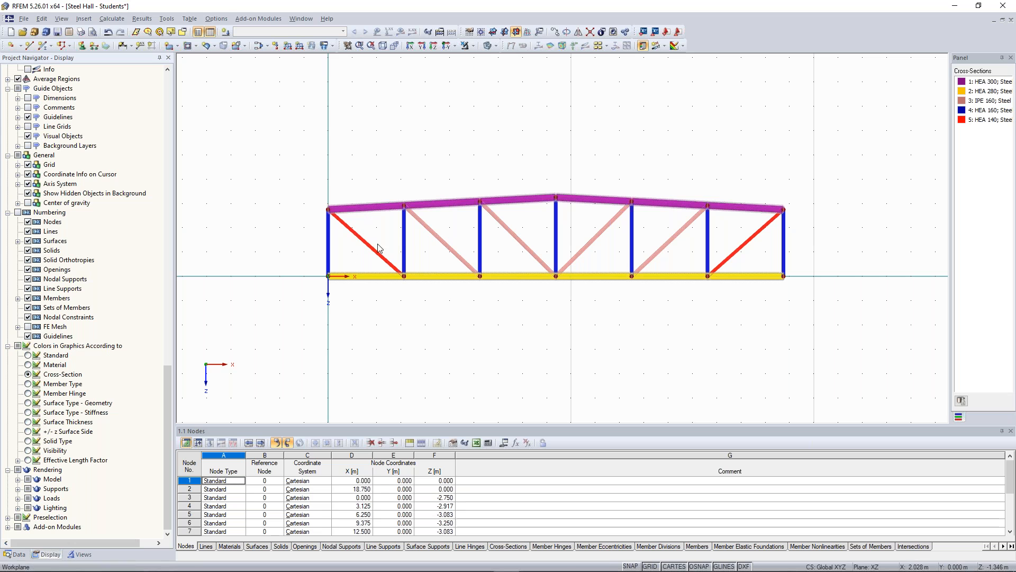
scroll(683, 140, down, 1)
middle_drag(705, 137, 661, 171)
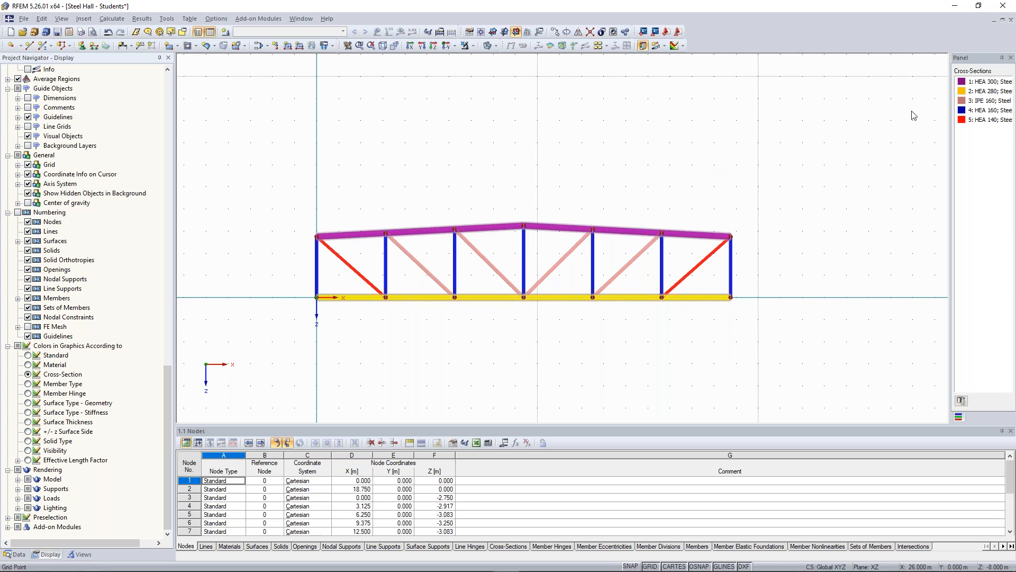
- Change the display colour of the HEA 300 cross-section to teal
click(962, 84)
drag(461, 200, 464, 77)
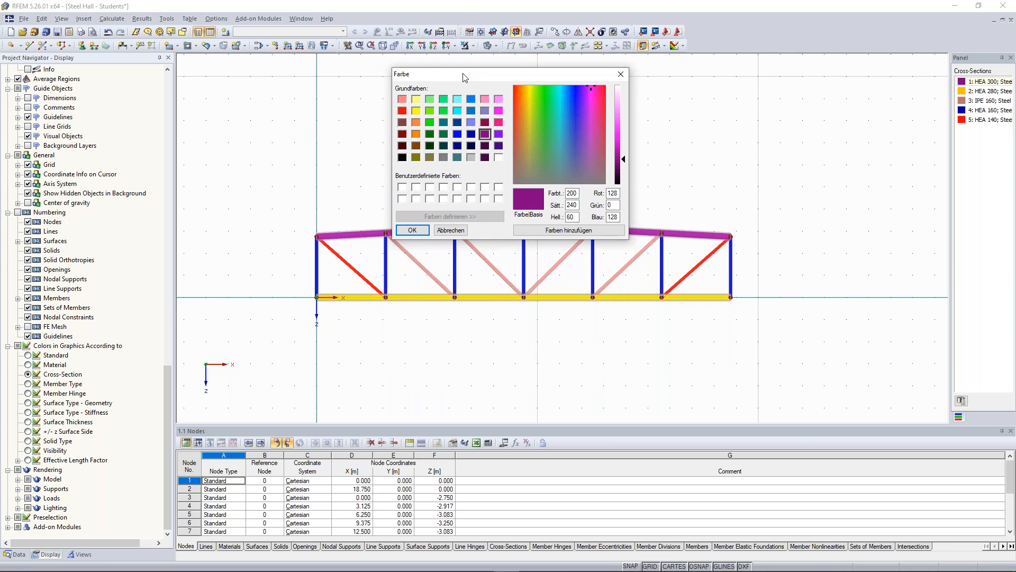
click(443, 125)
click(413, 230)
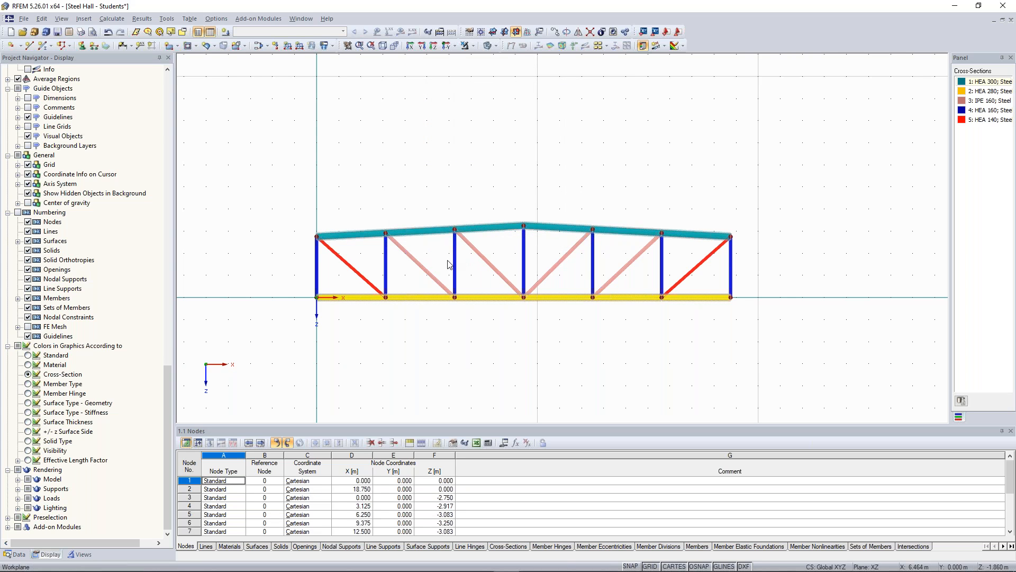
- Edit the HEA 160 cross-section through one of the truss verticals and change its display colour to orange
double_click(385, 269)
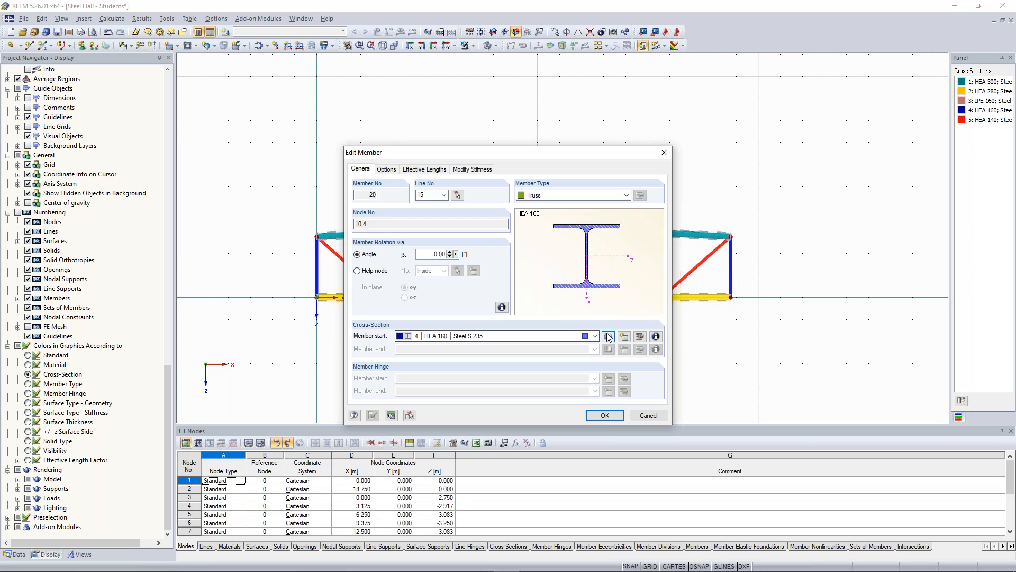
click(640, 338)
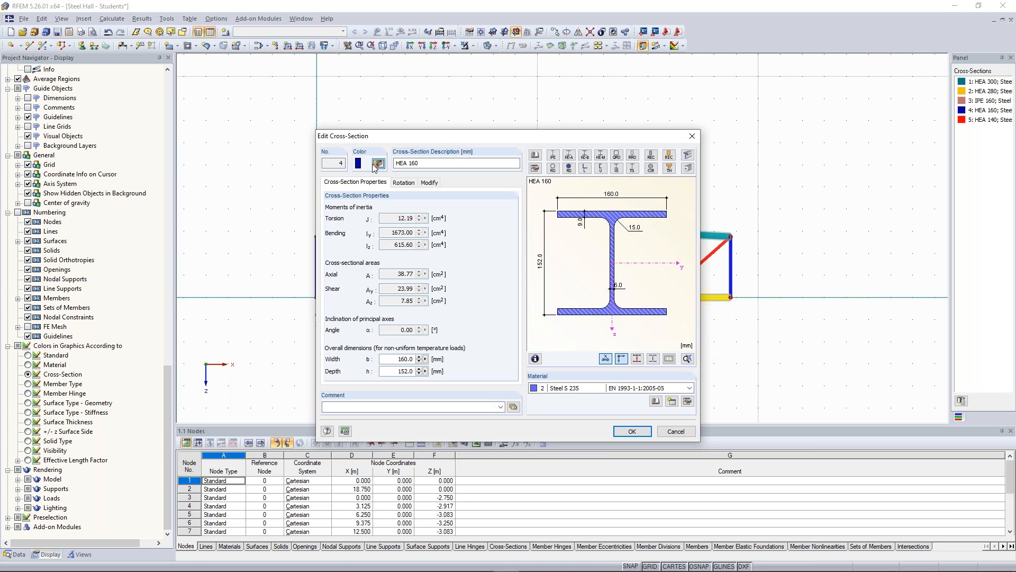
click(377, 163)
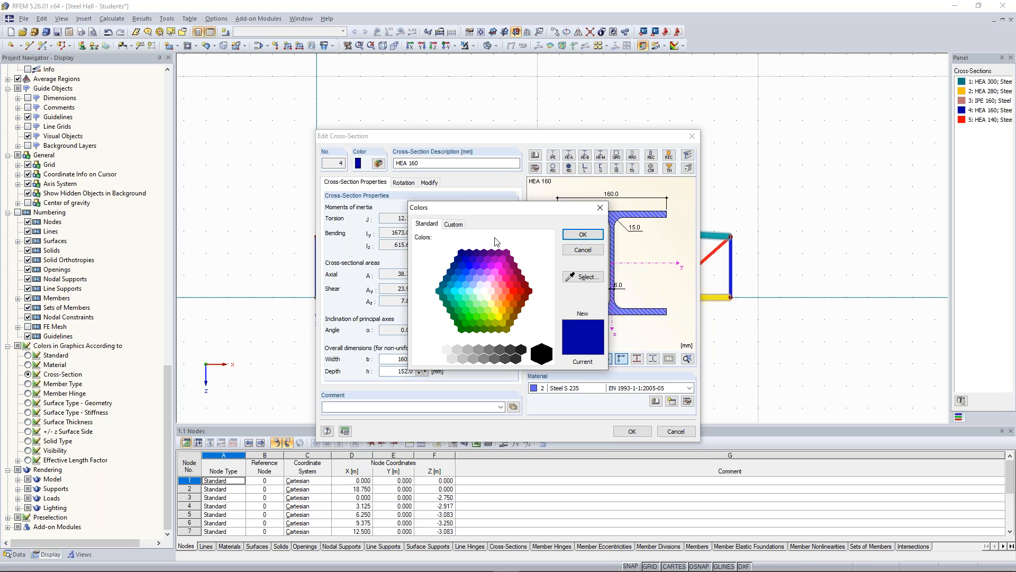
click(508, 303)
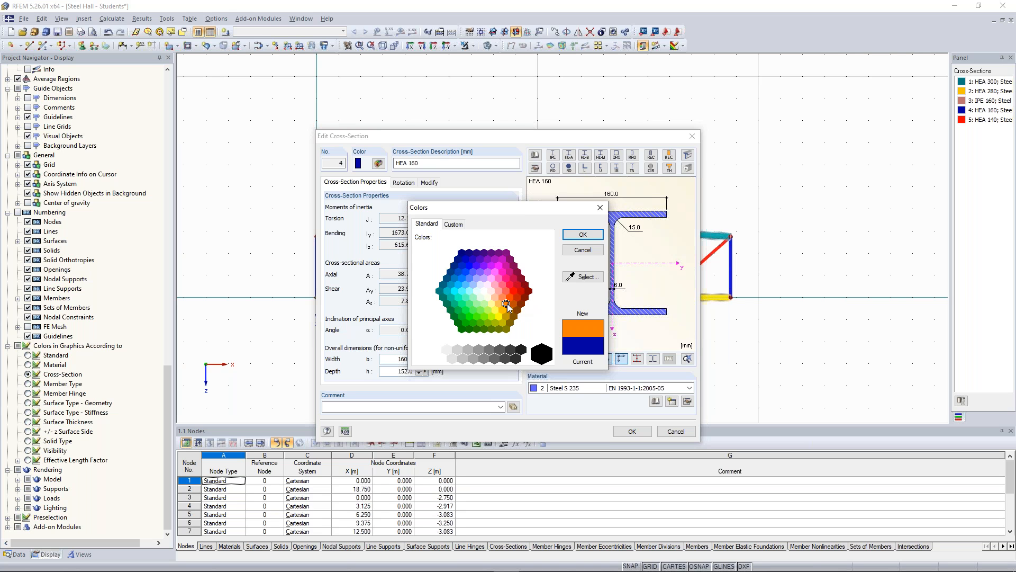
click(583, 234)
click(635, 431)
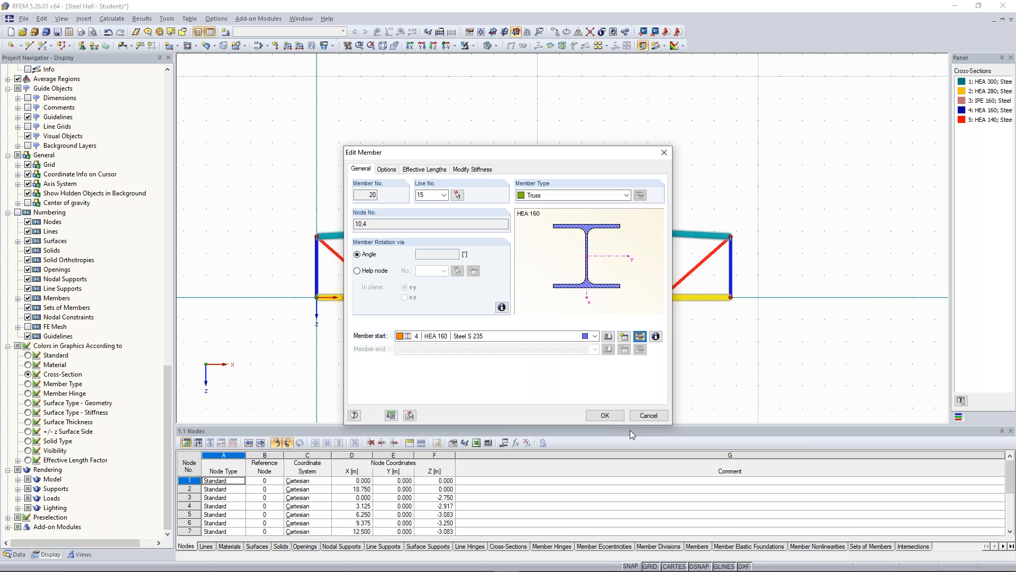
click(605, 416)
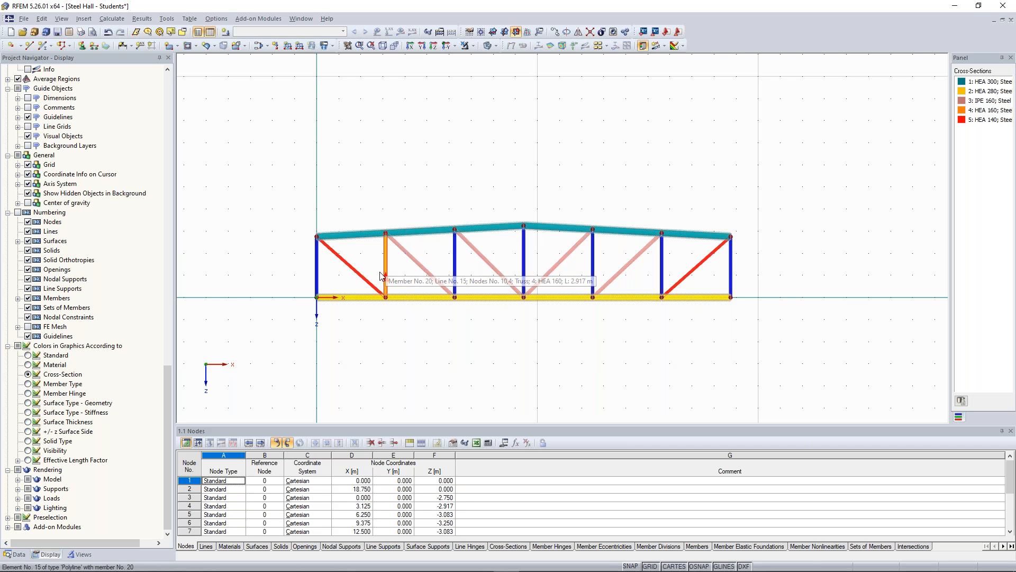
click(732, 270)
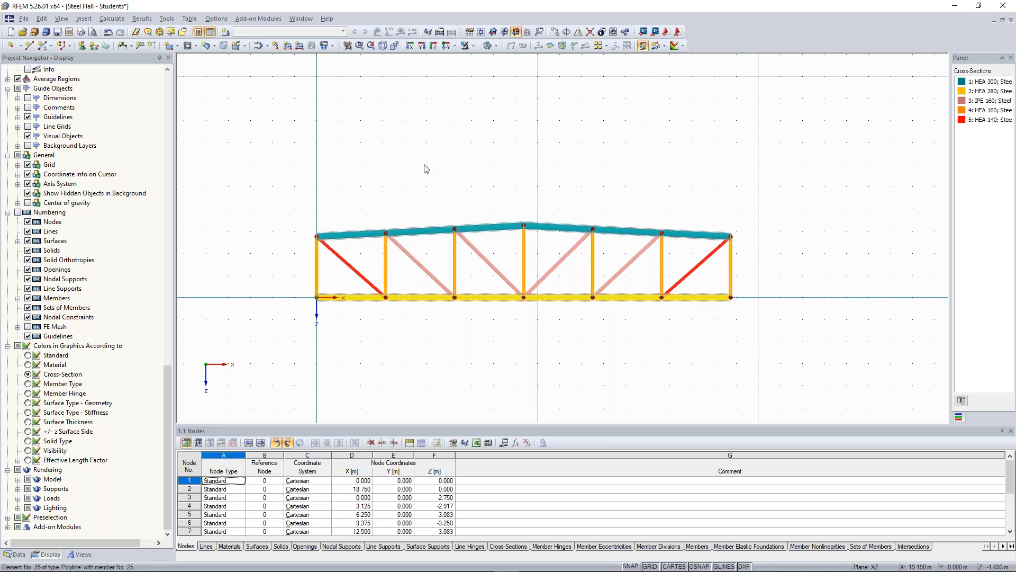
- View the truss coloured by member type and by member hinge, and return to the standard colours
scroll(609, 236, down, 1)
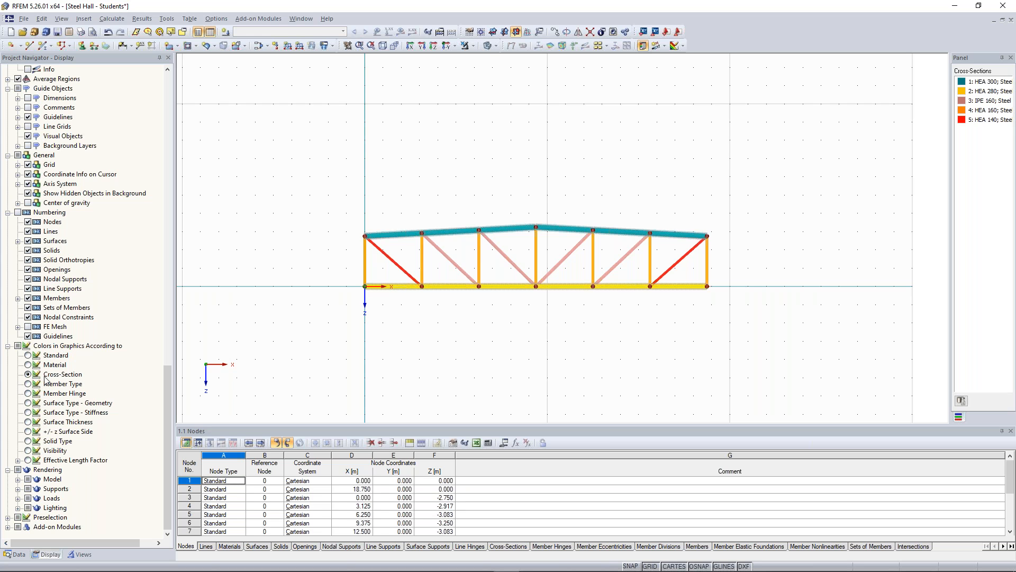
click(28, 385)
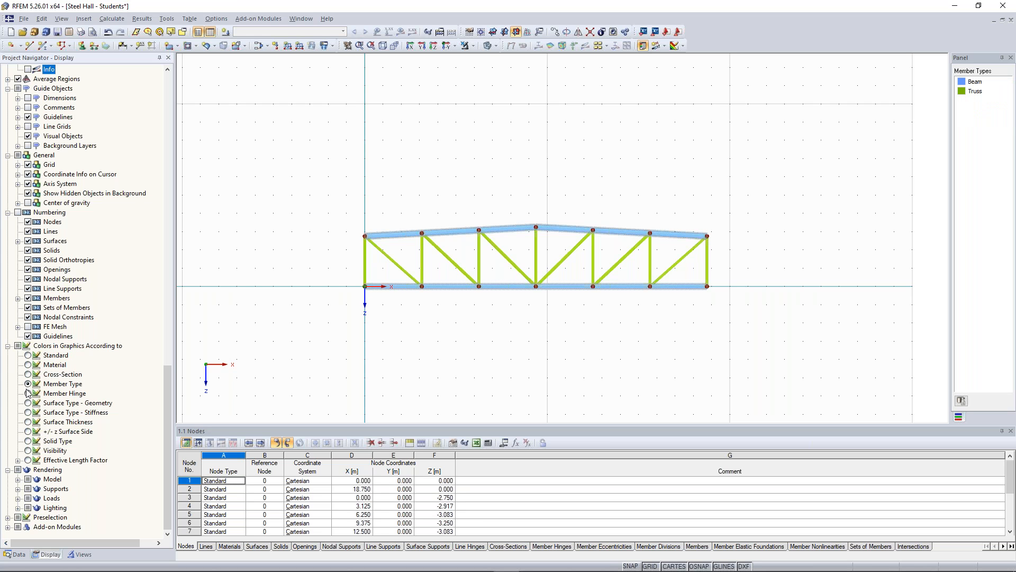
click(28, 394)
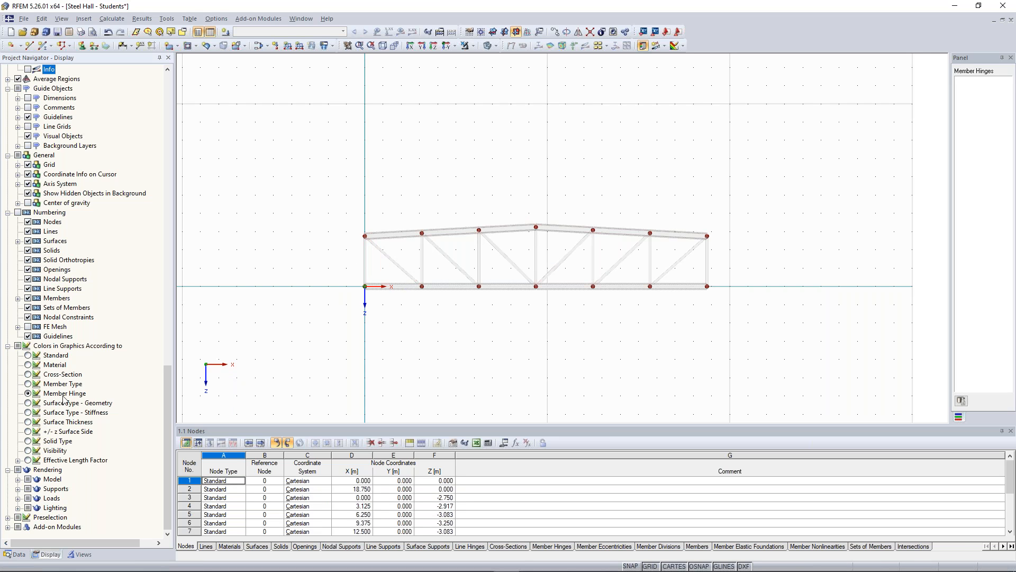
click(28, 355)
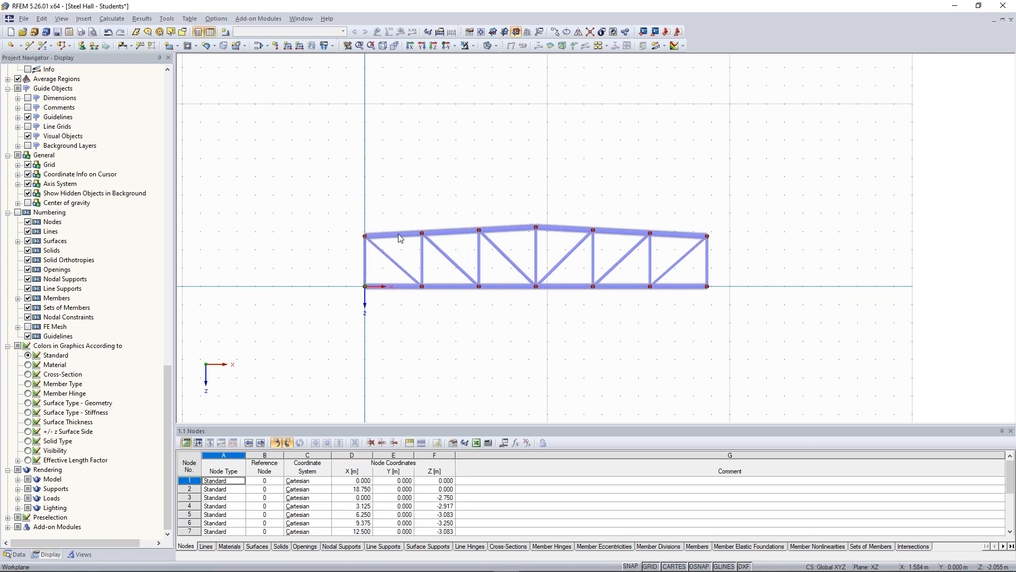
- Move the entire truss without copying by a dZ displacement of -8 m
drag(266, 95, 773, 342)
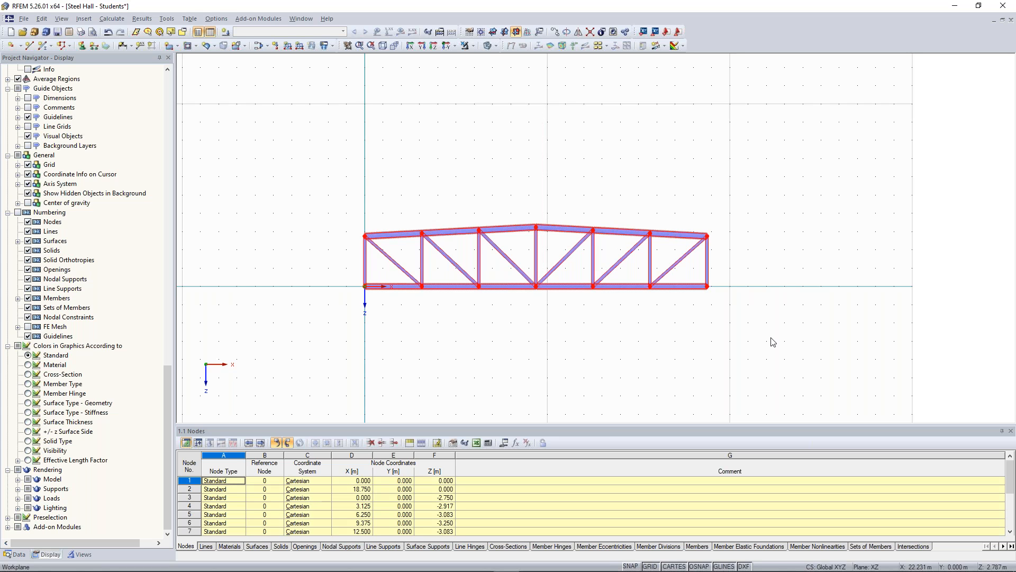
right_click(596, 322)
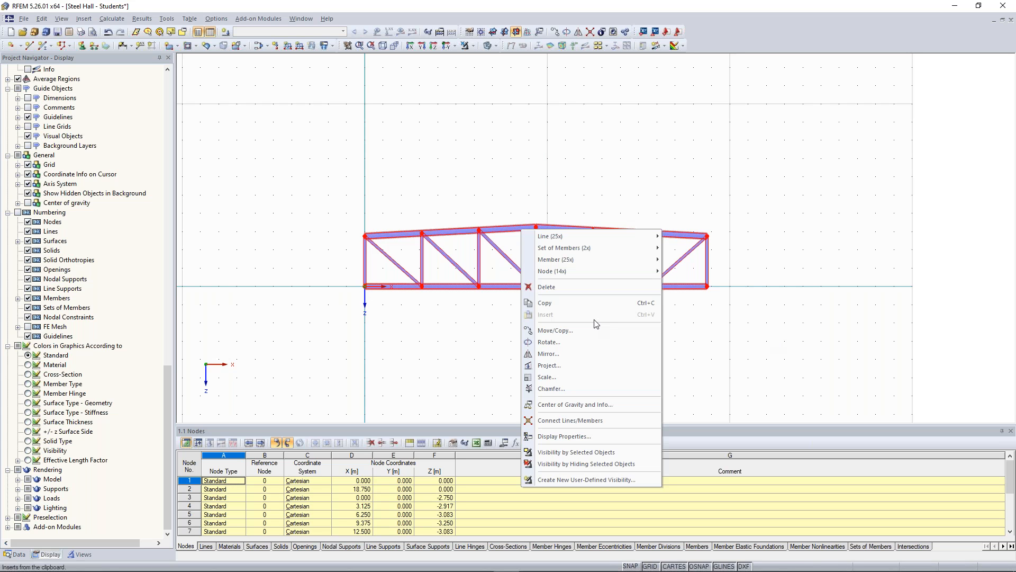
click(597, 331)
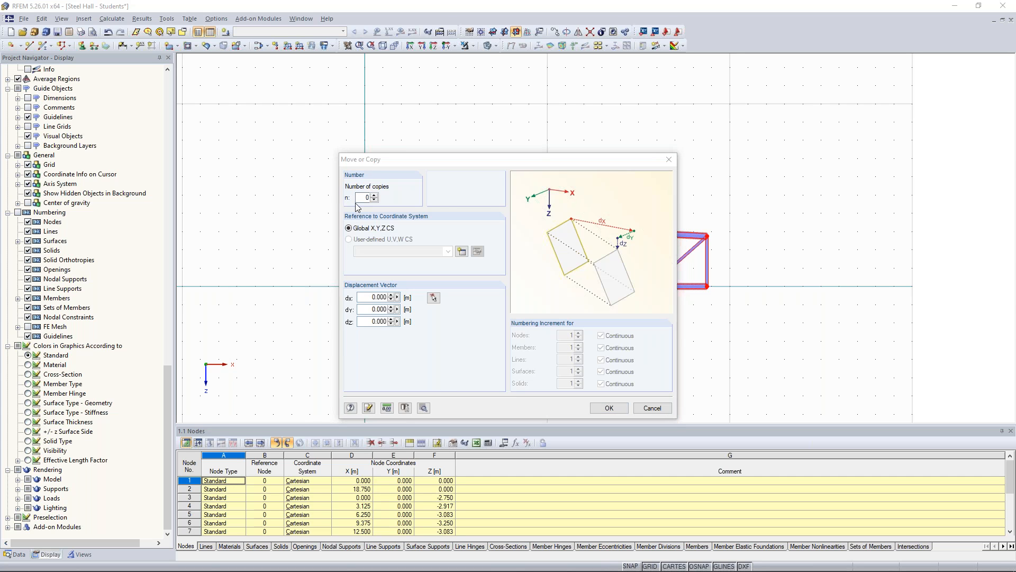
drag(377, 160, 403, 143)
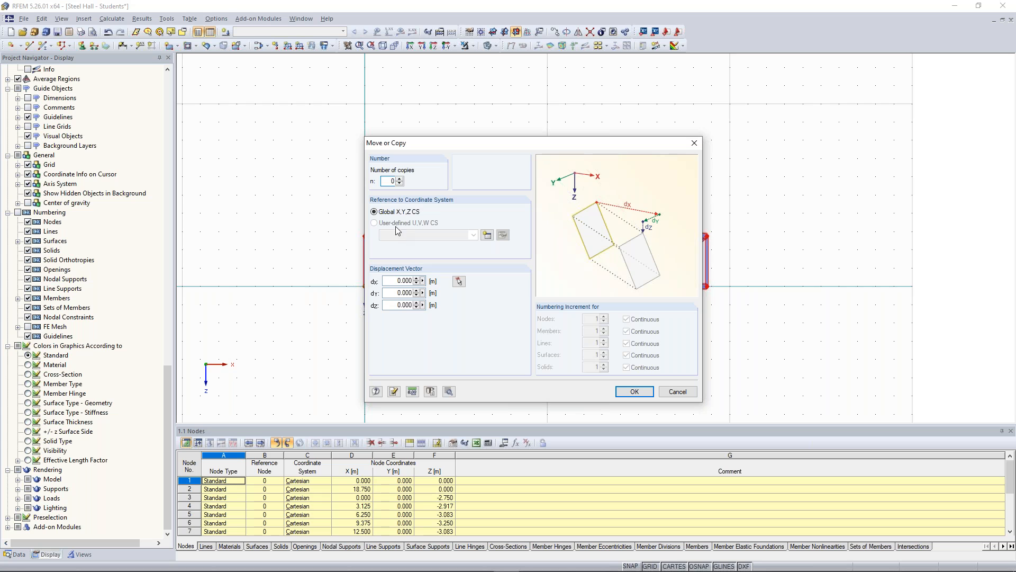
click(404, 305)
text(-8)
click(634, 392)
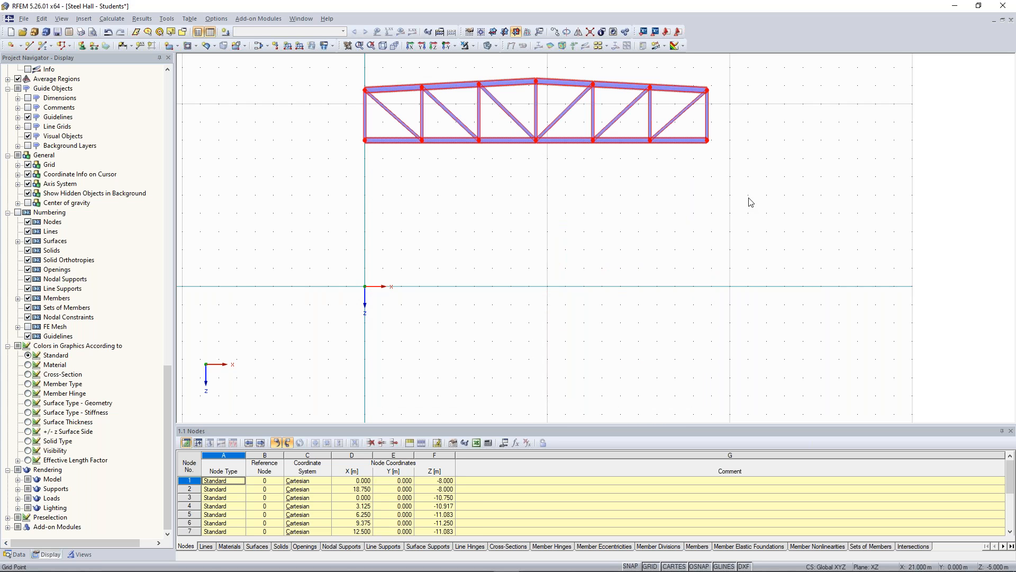
key(Escape)
- Delete the two outermost vertical members at both ends of the truss
scroll(749, 198, down, 1)
middle_drag(728, 183, 720, 276)
click(391, 222)
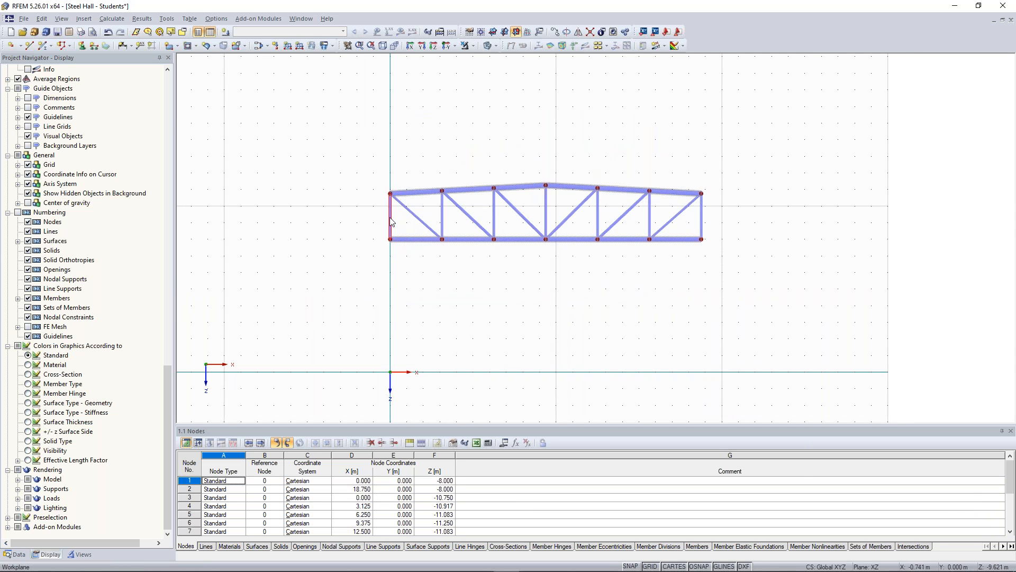
ctrl+click(702, 218)
key(Delete)
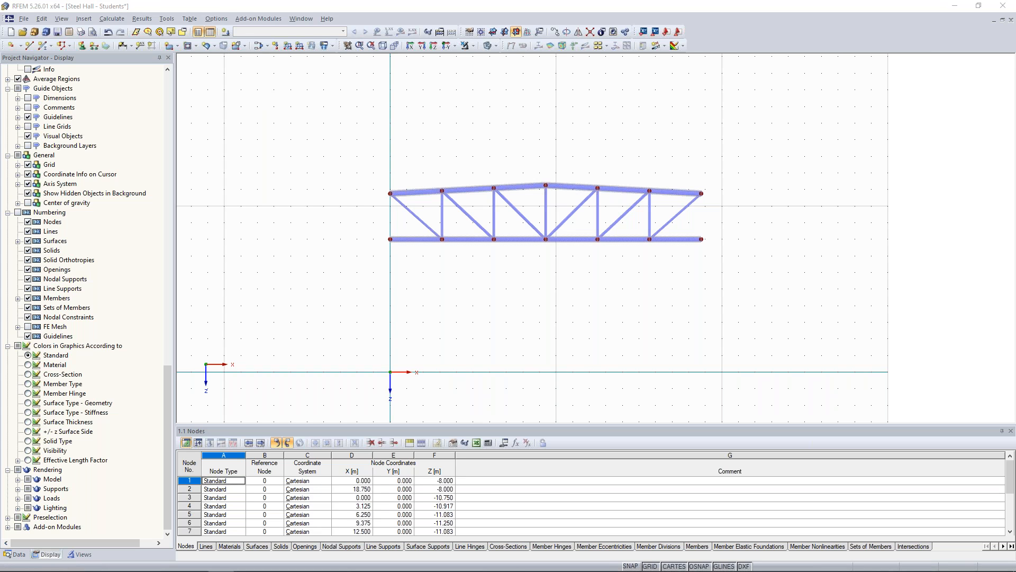
- Start a new member and define a solid rectangular 650/650 mm cross-section in Concrete C30/37 for it
click(43, 46)
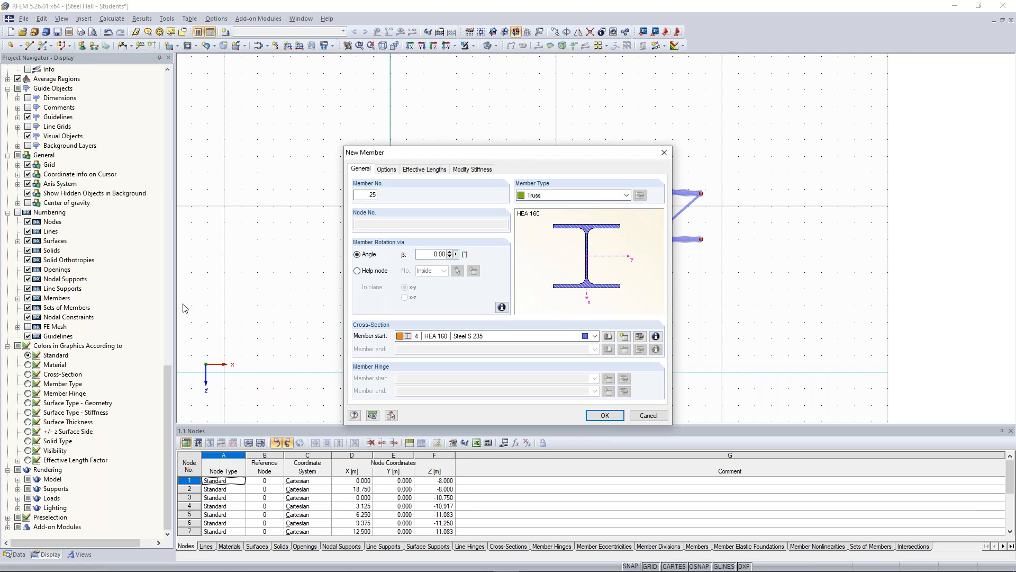
click(629, 339)
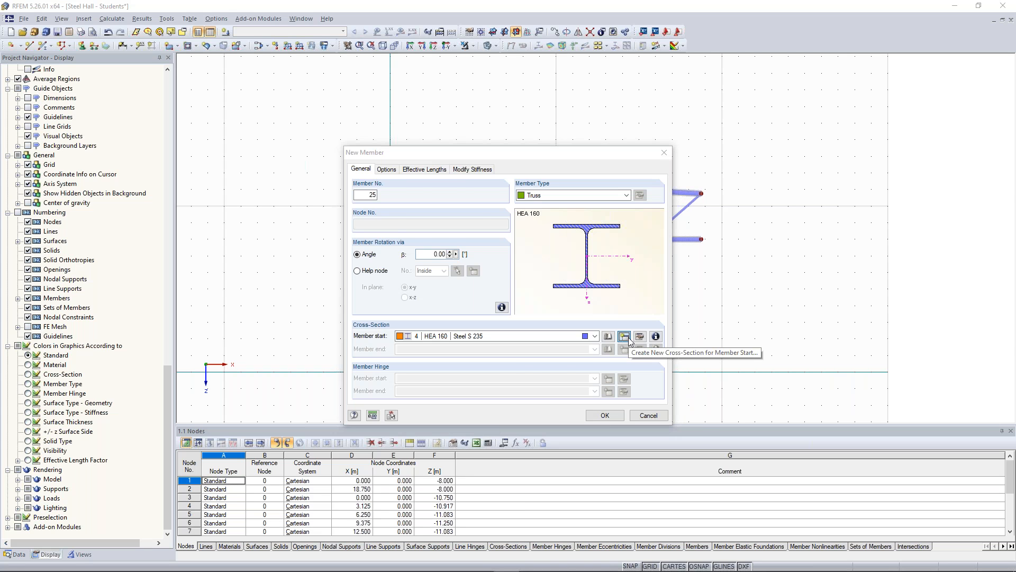
click(478, 215)
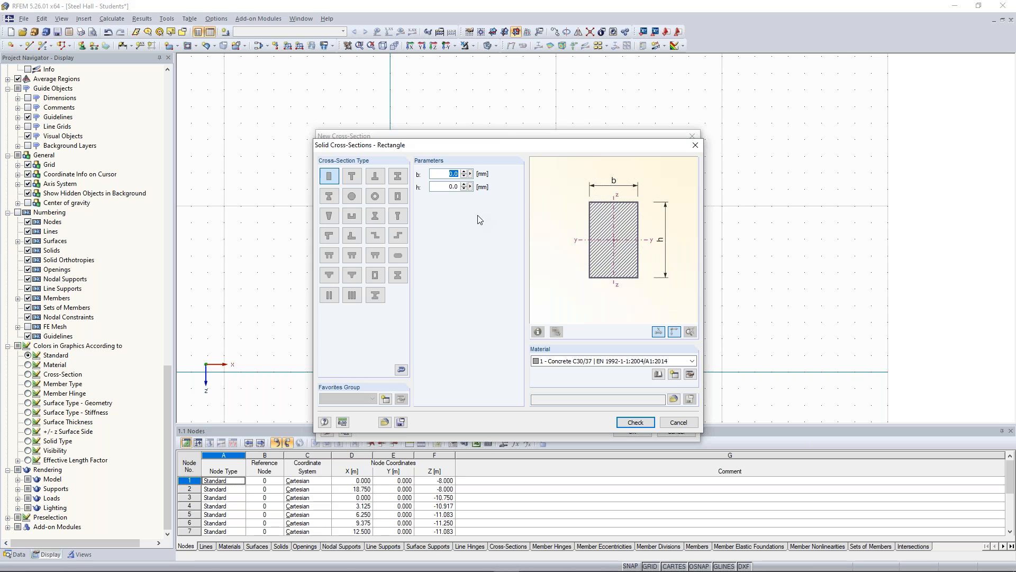
text(65)
click(453, 183)
click(452, 183)
text(650)
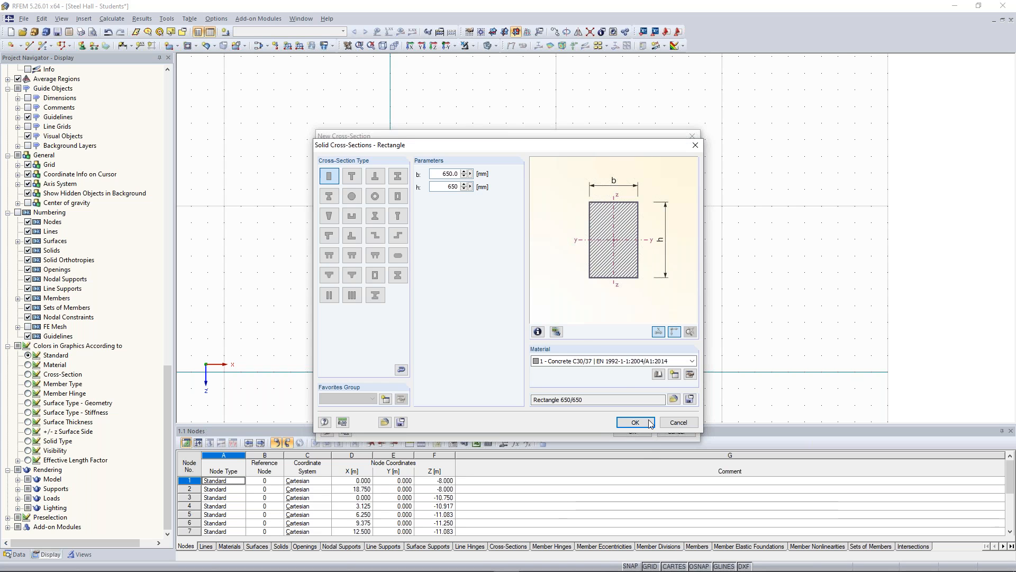
click(633, 423)
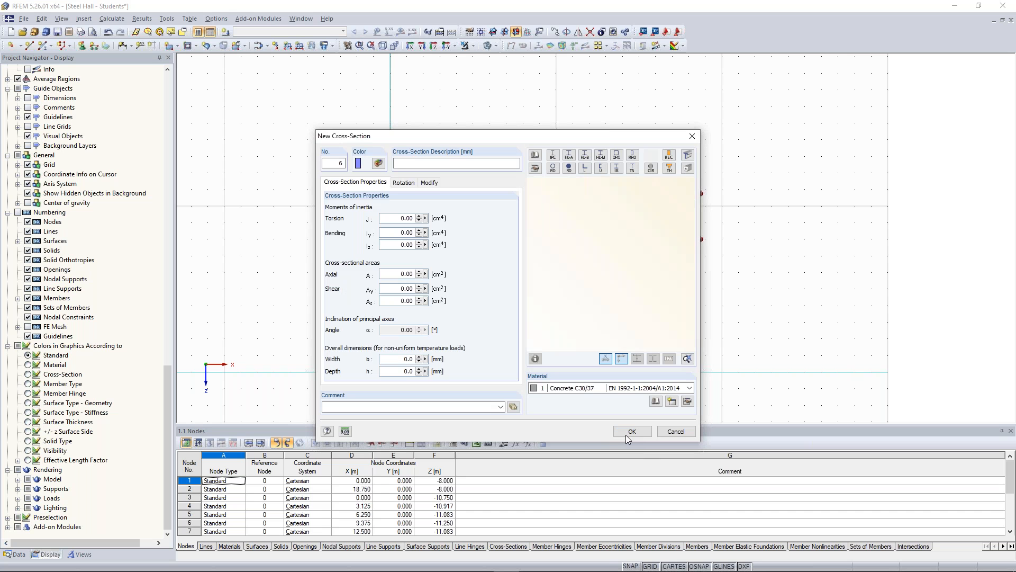
click(630, 431)
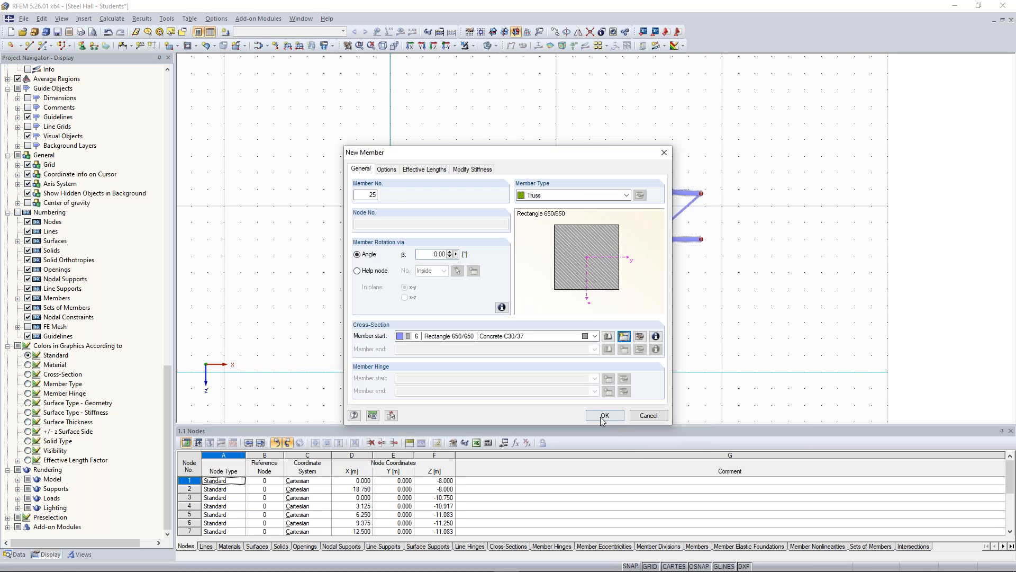
- Draw the 650/650 concrete column from the origin (0, 0, 0) up to the truss's outer top-chord node at X 0, Z -10.750 m
click(604, 417)
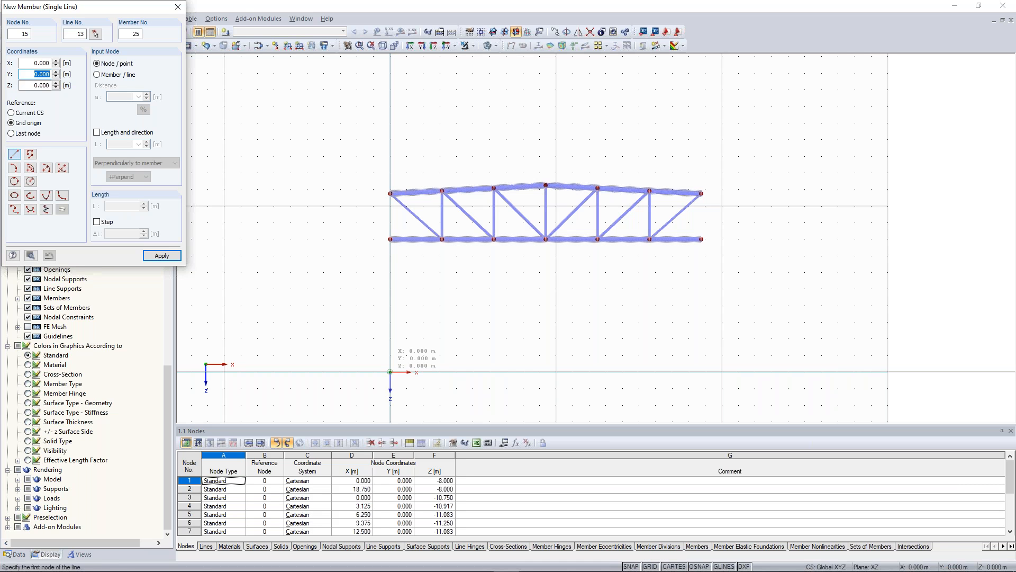
click(390, 372)
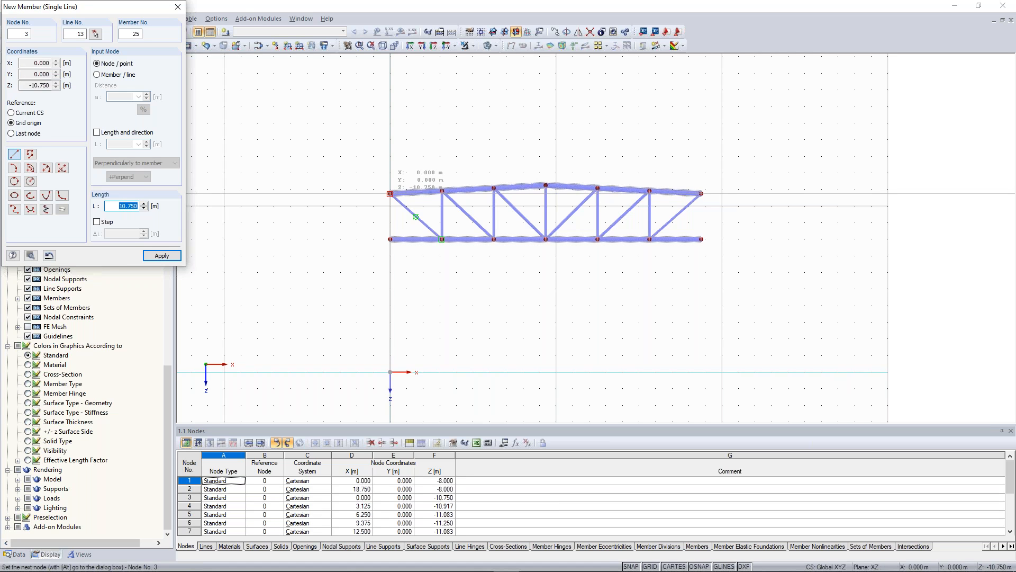
click(390, 193)
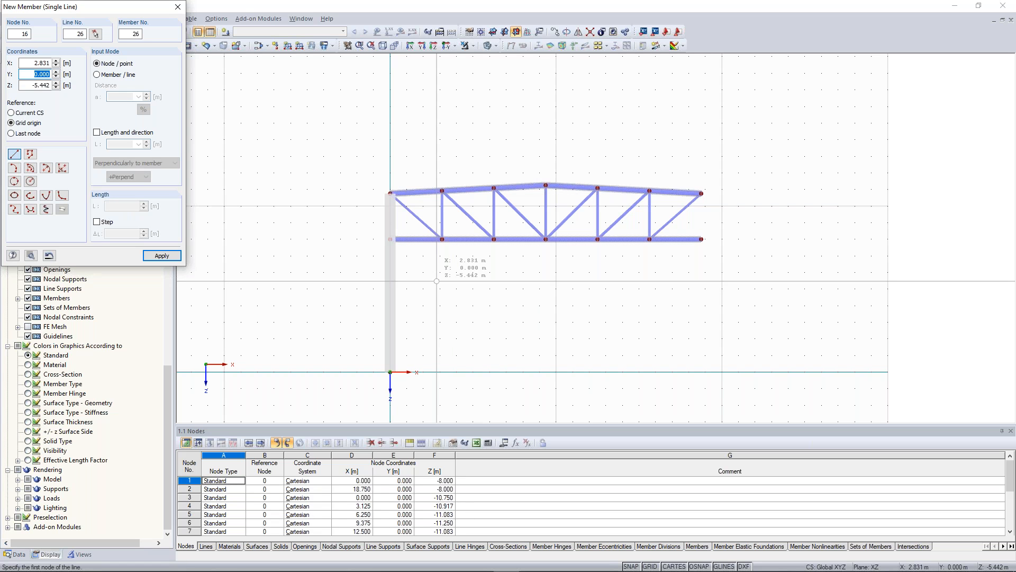
key(Escape)
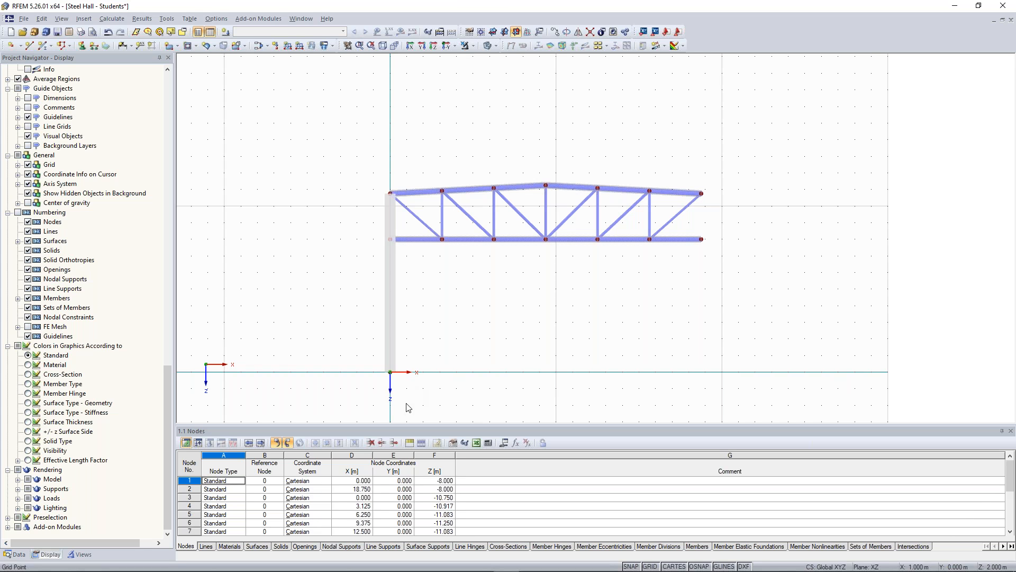
- Copy the concrete column with its base node to the opposite end of the truss, at the bottom chord's outer node
drag(431, 399, 355, 325)
ctrl+click(391, 228)
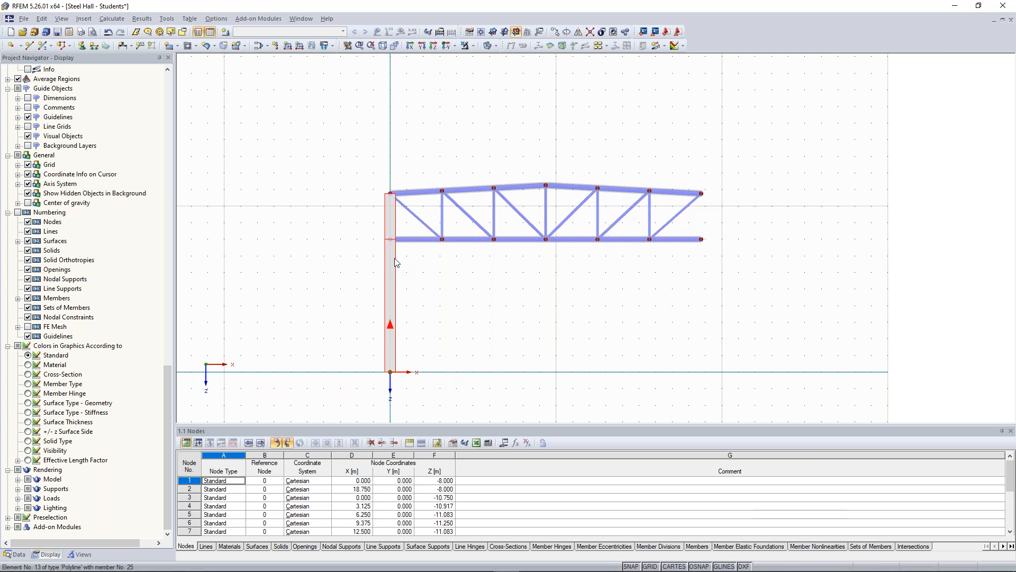
ctrl+drag(397, 262, 701, 239)
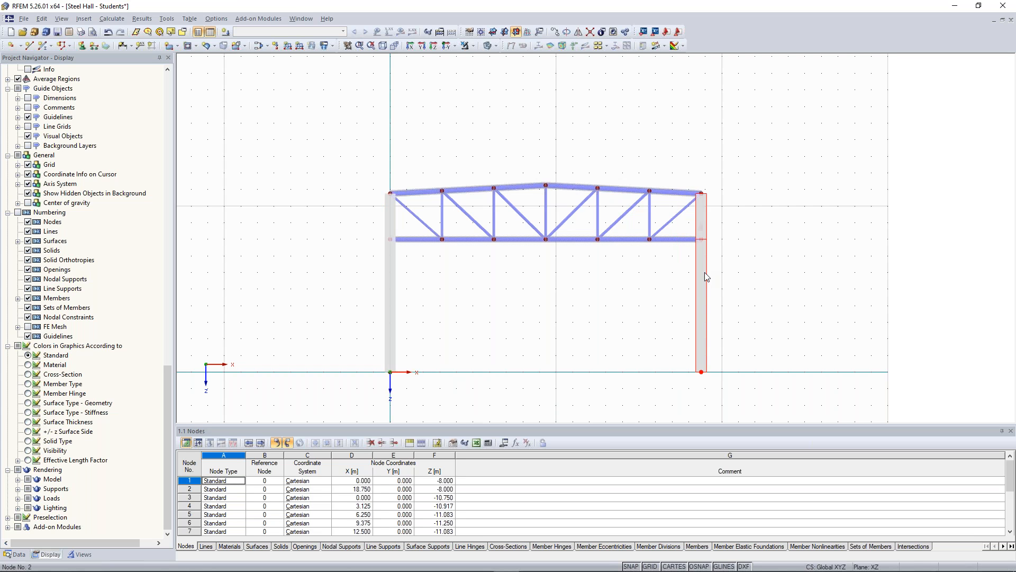
- Dismiss the WinZip offer and examine where the truss's top and bottom chords meet the two concrete columns
scroll(607, 332, up, 1)
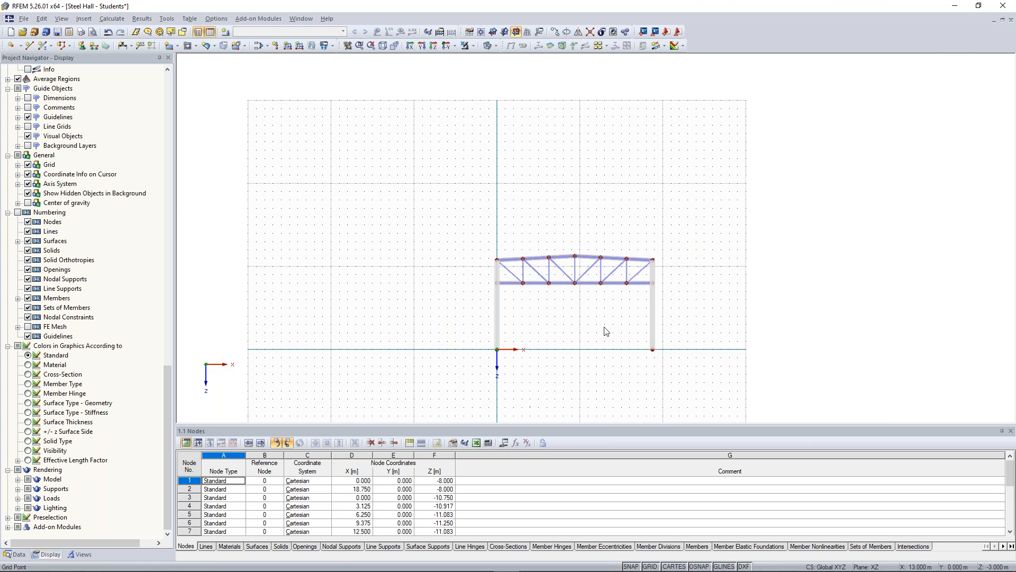
scroll(607, 331, up, 1)
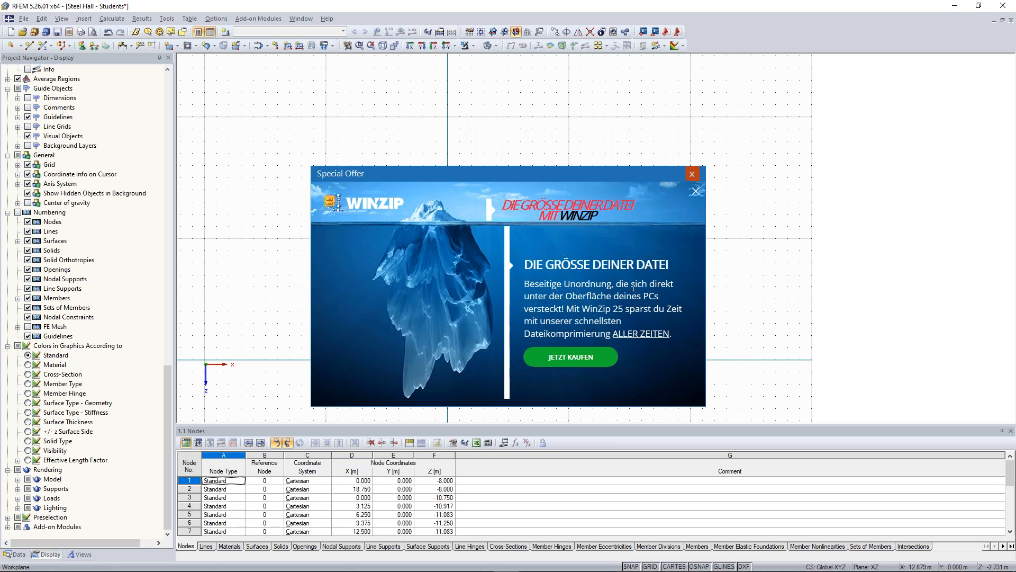
click(692, 173)
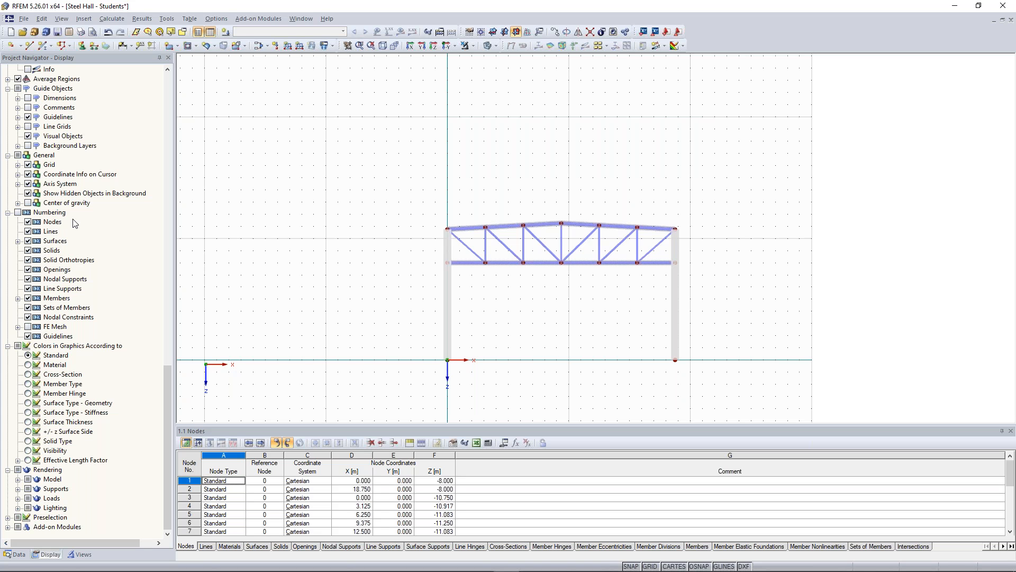
scroll(525, 243, up, 2)
scroll(446, 186, up, 3)
middle_drag(451, 189, 425, 131)
scroll(420, 161, up, 2)
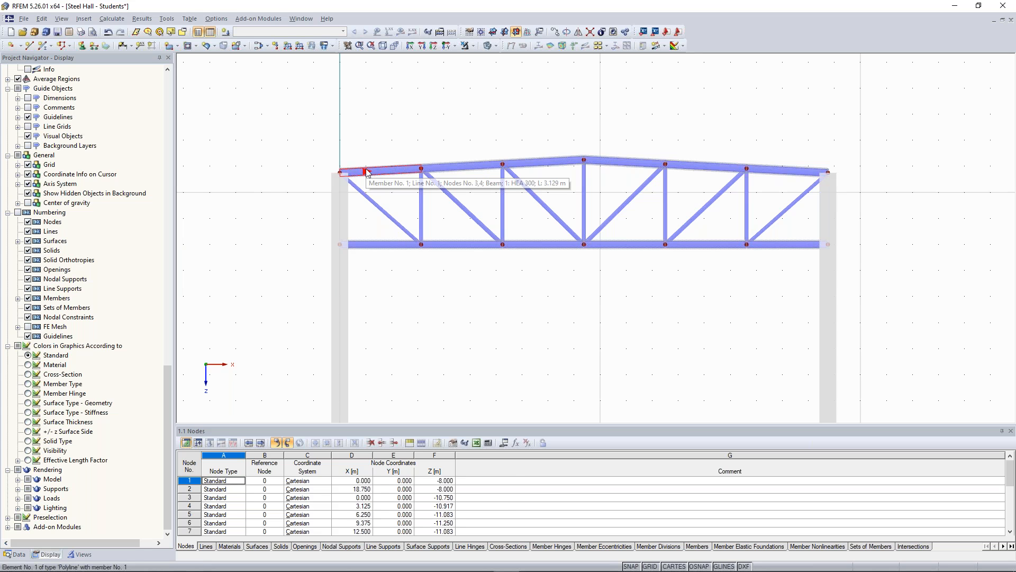
scroll(335, 279, up, 2)
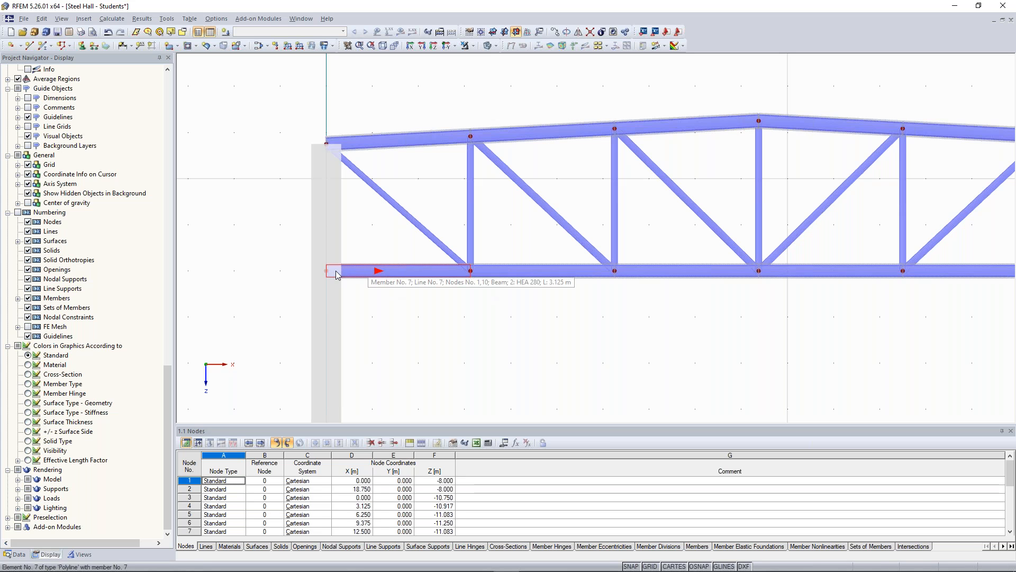
middle_drag(539, 332, 290, 310)
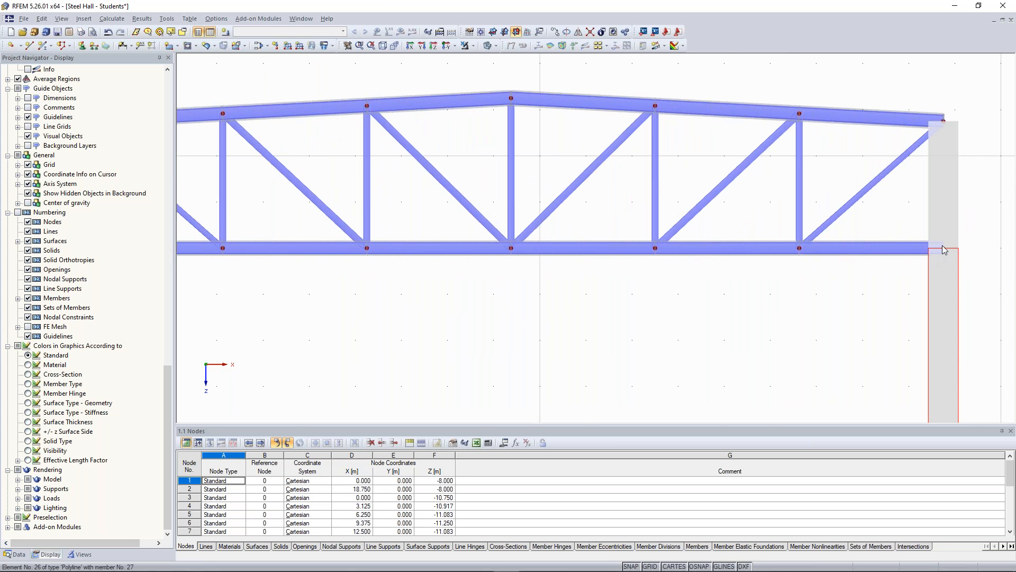
middle_drag(572, 320, 651, 314)
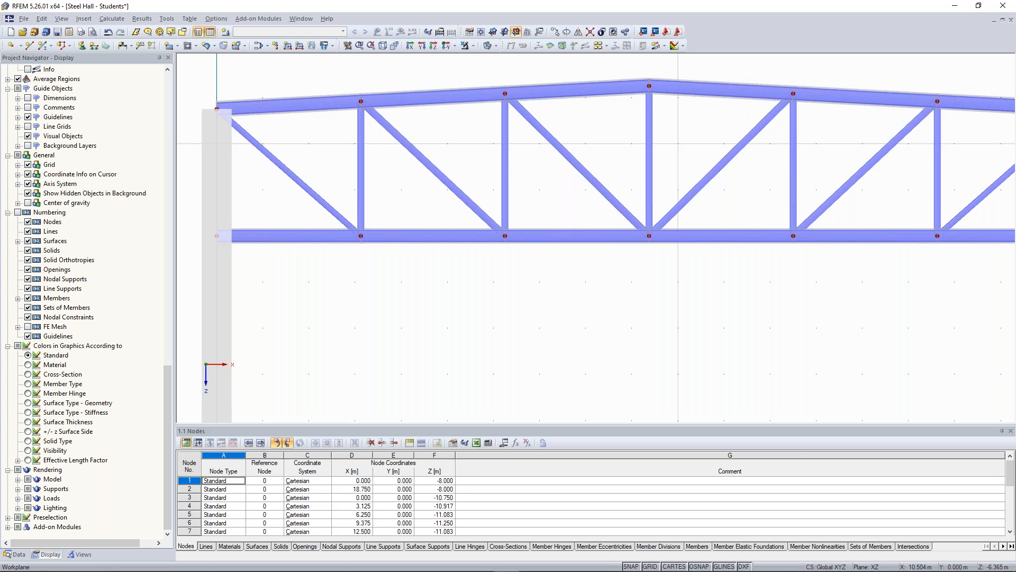
scroll(658, 311, down, 1)
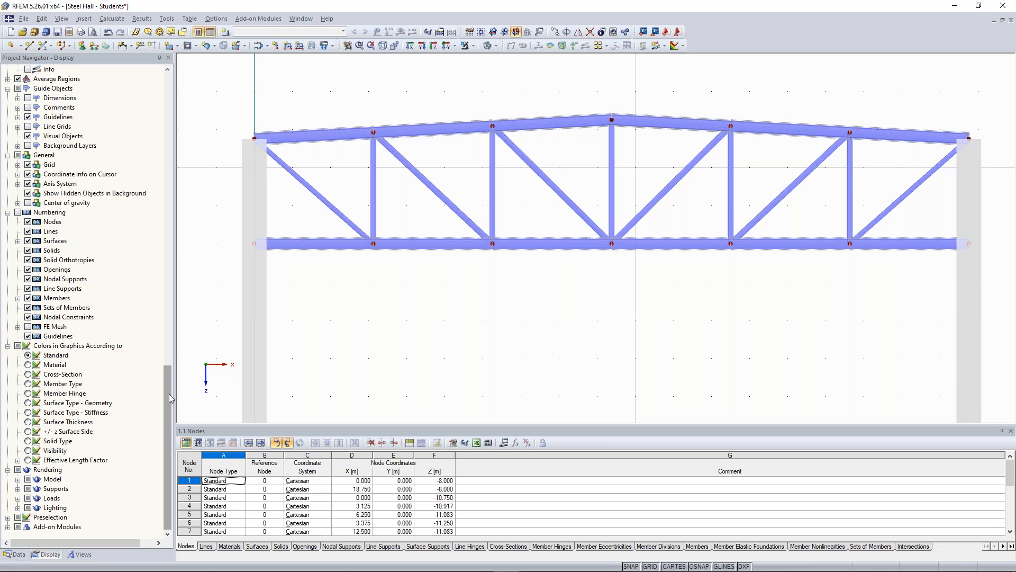
- Create a member hinge in local member axes x,y,z that releases only the rotations φy and φz
click(16, 554)
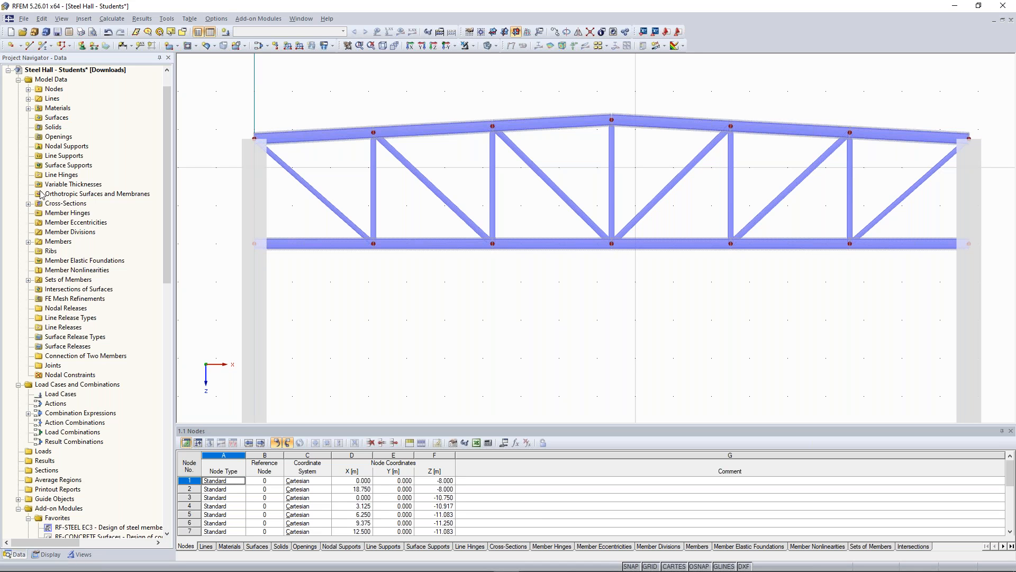
right_click(57, 214)
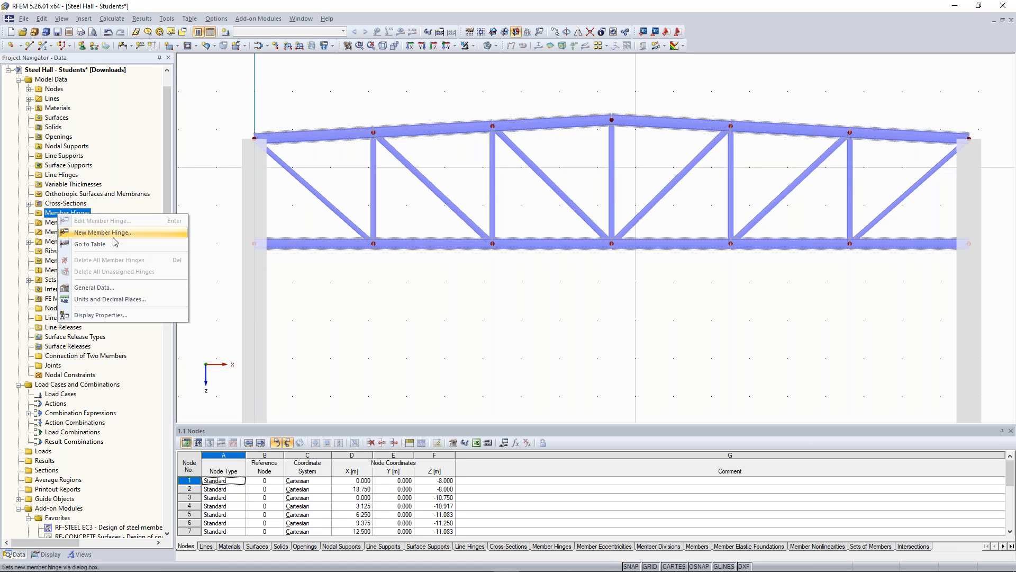
click(114, 237)
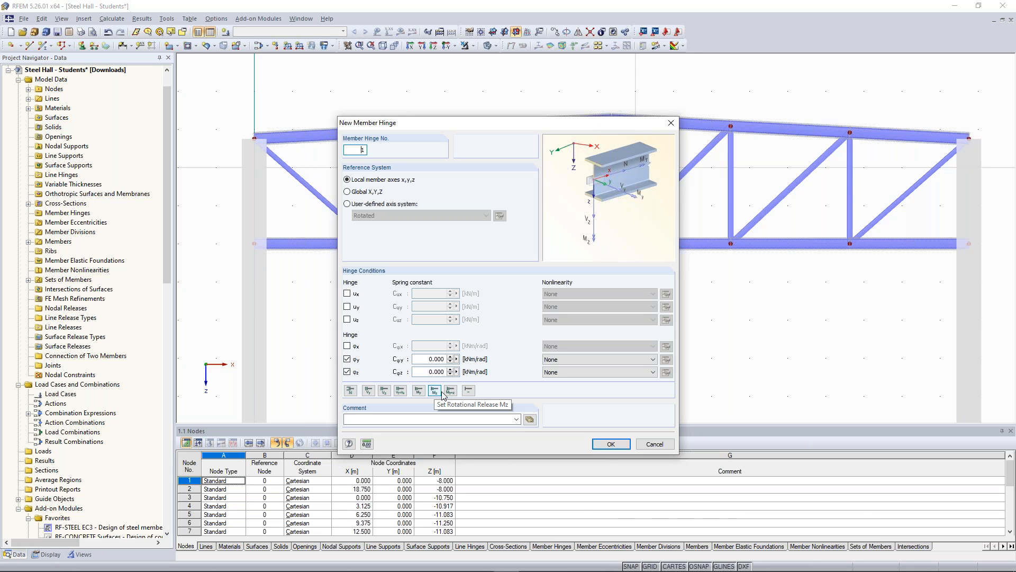
click(400, 390)
click(351, 391)
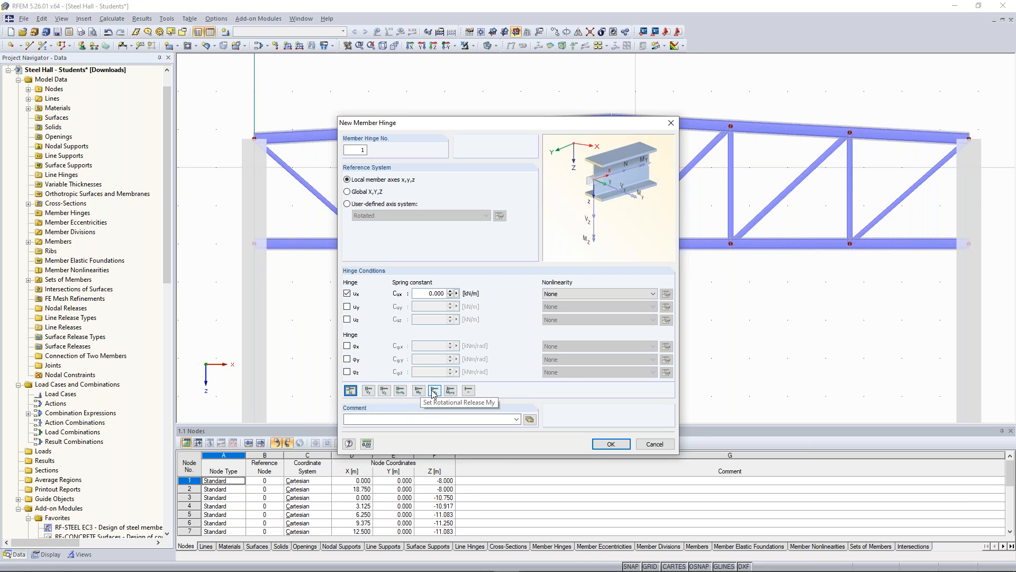
click(451, 391)
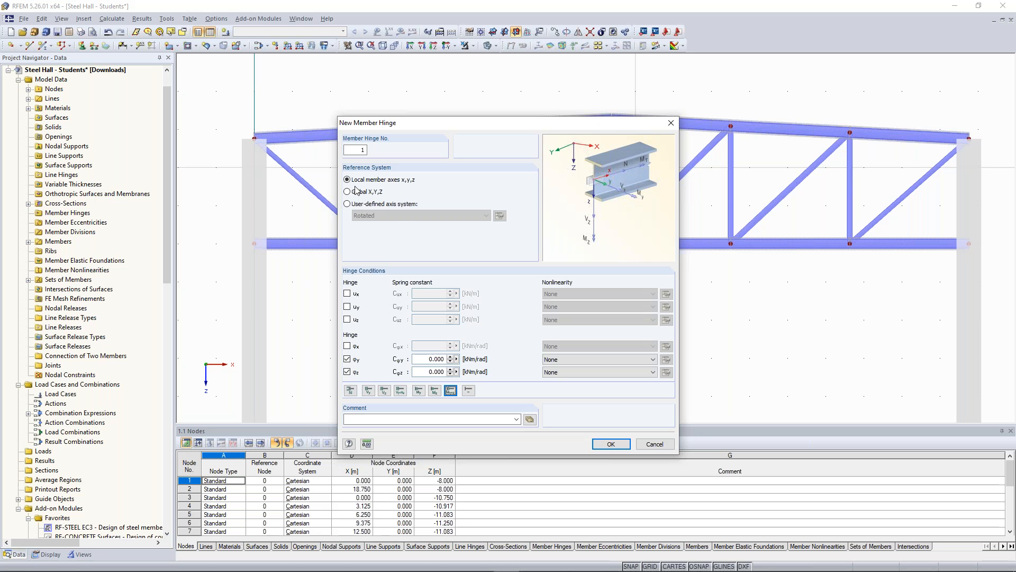
click(610, 445)
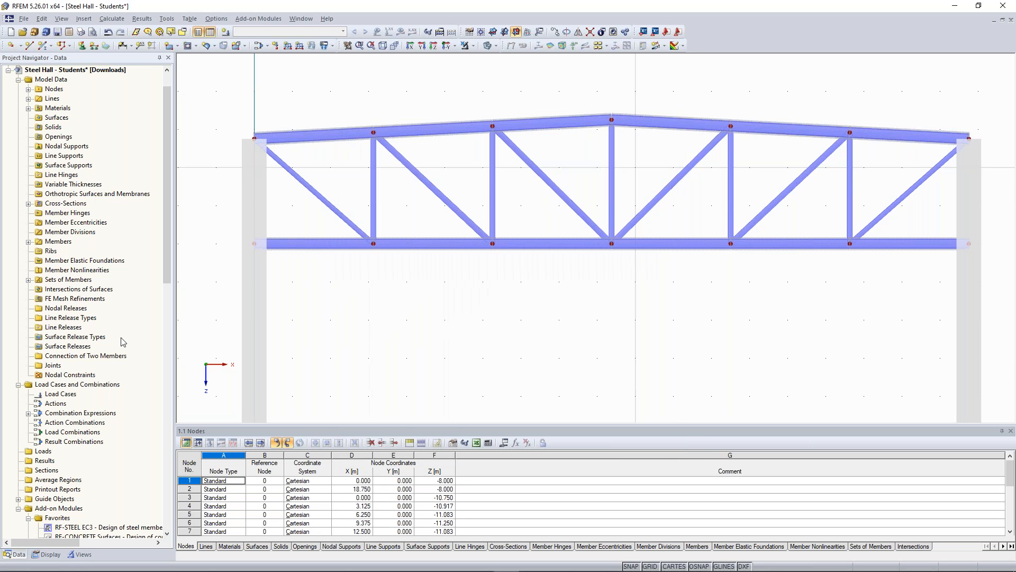
- Assign the φy/φz hinge graphically to the outer ends of the first and last top-chord members, at the columns
click(28, 213)
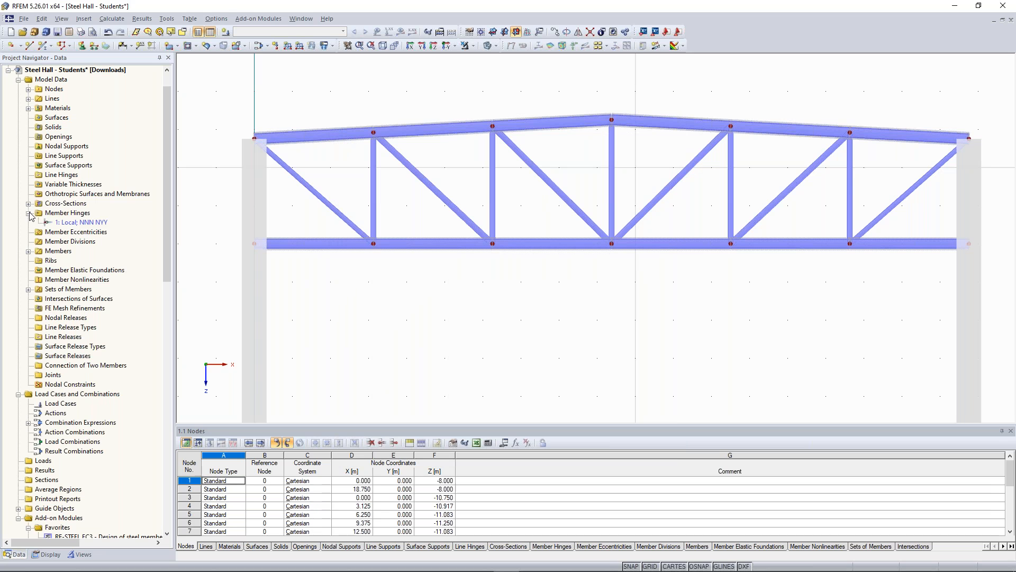
right_click(94, 223)
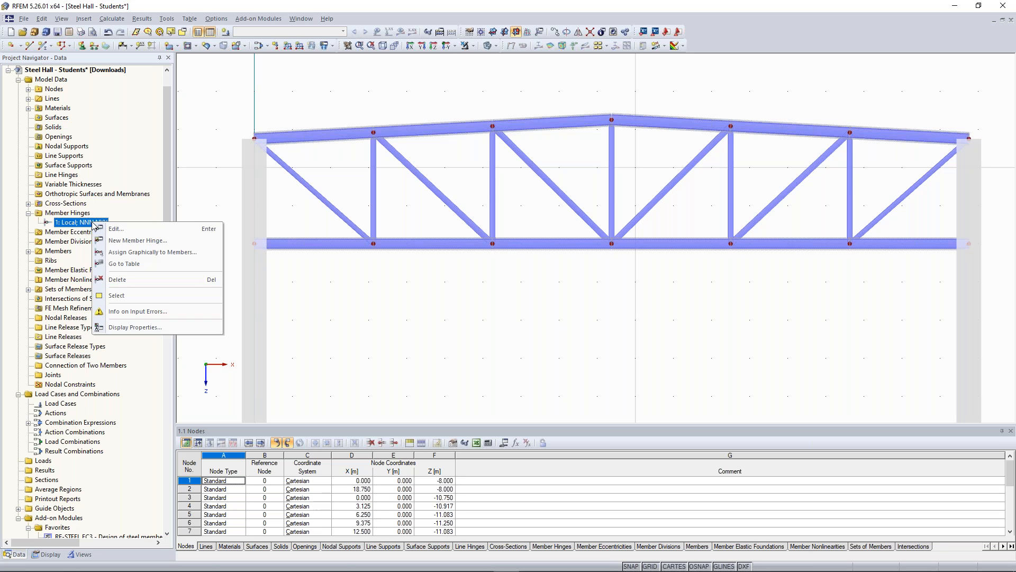
click(122, 252)
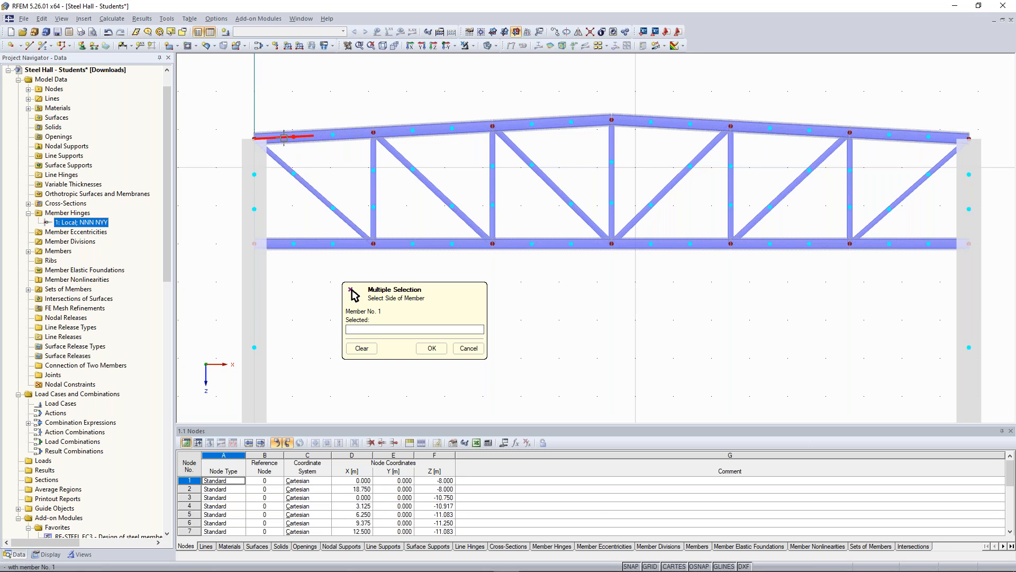
click(276, 137)
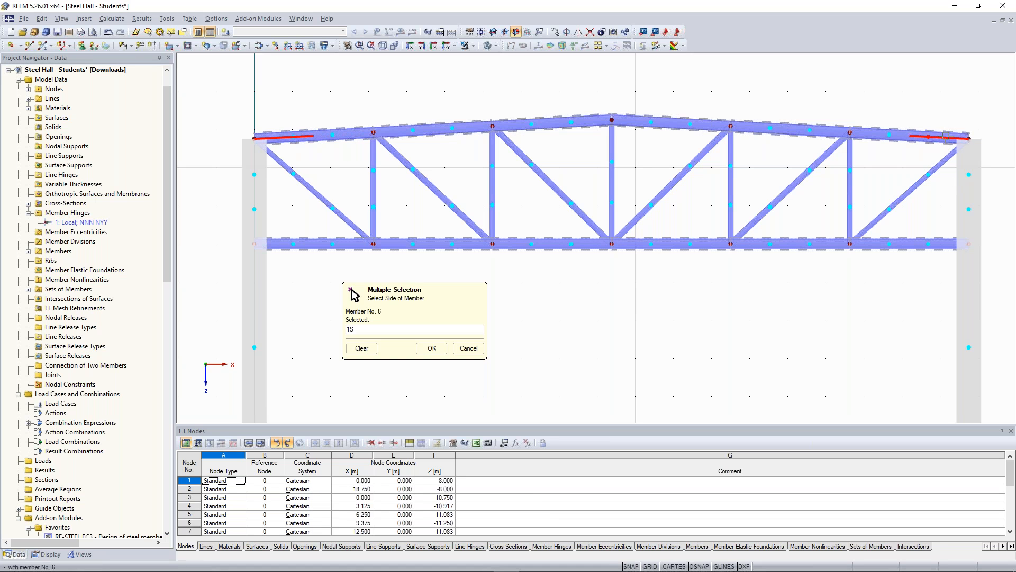
click(946, 136)
click(433, 348)
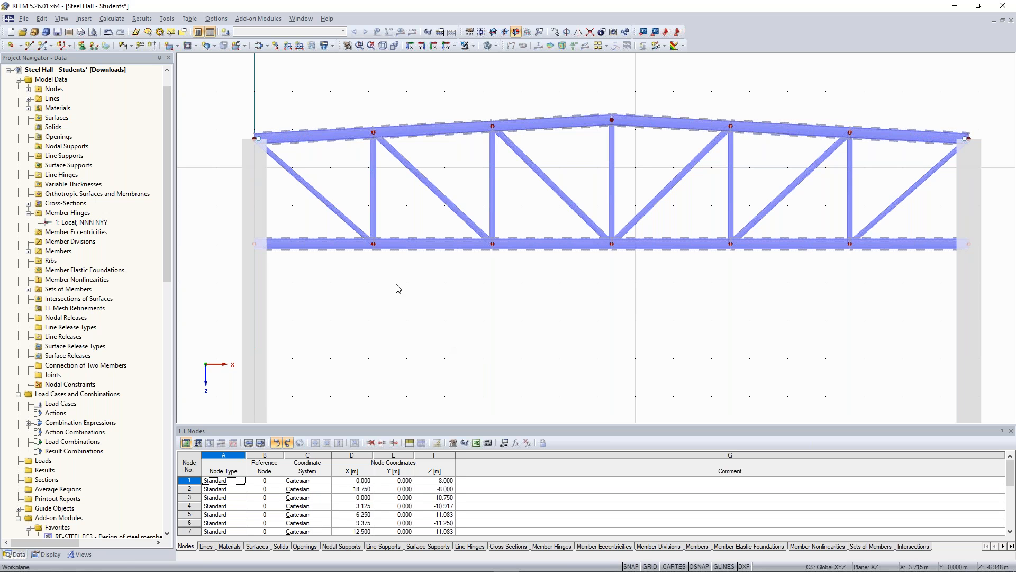
- Give the first bottom-chord member a new start hinge in local axes releasing ux, uz, φy and φz
double_click(310, 243)
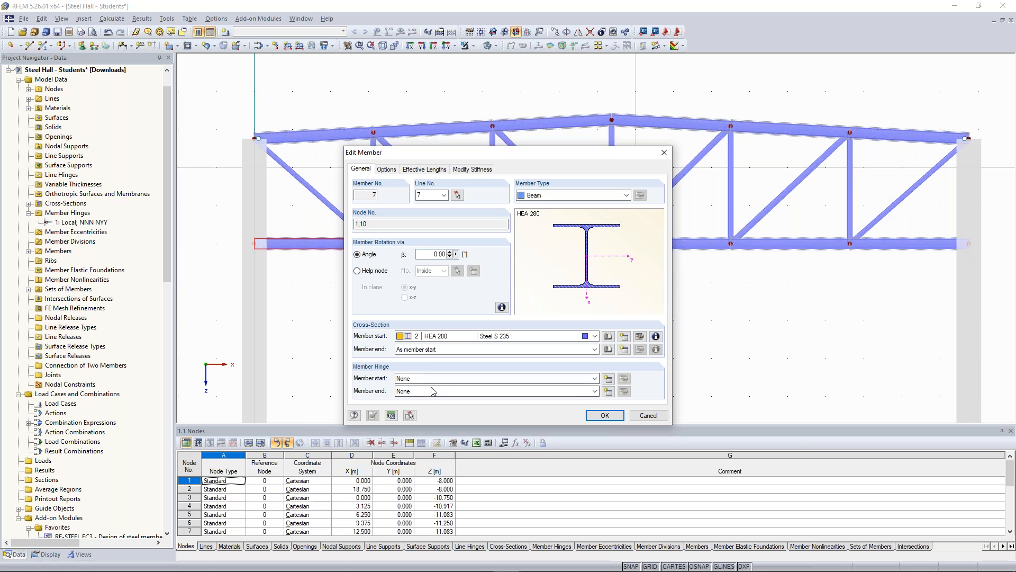
drag(459, 159, 461, 123)
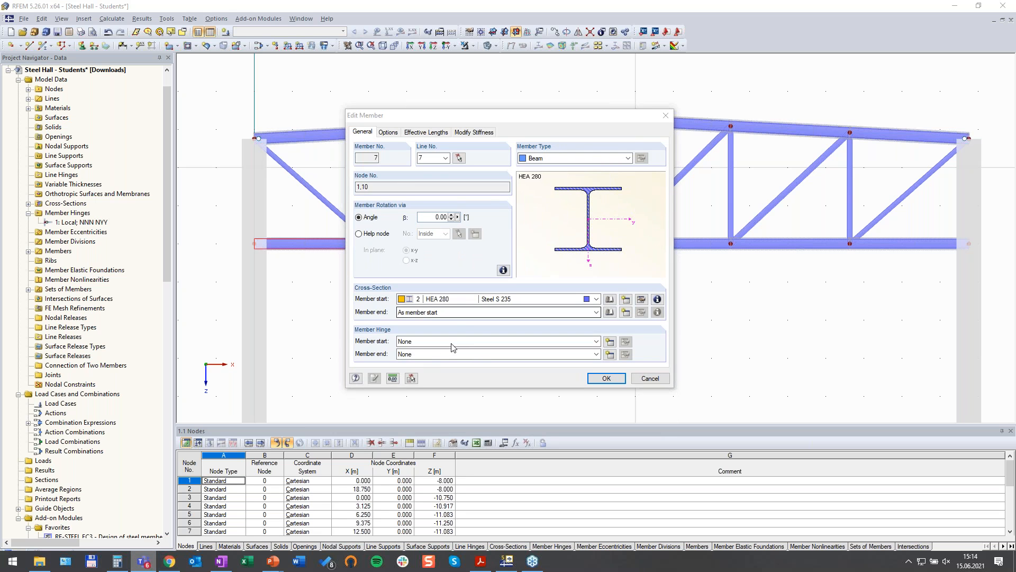
click(612, 348)
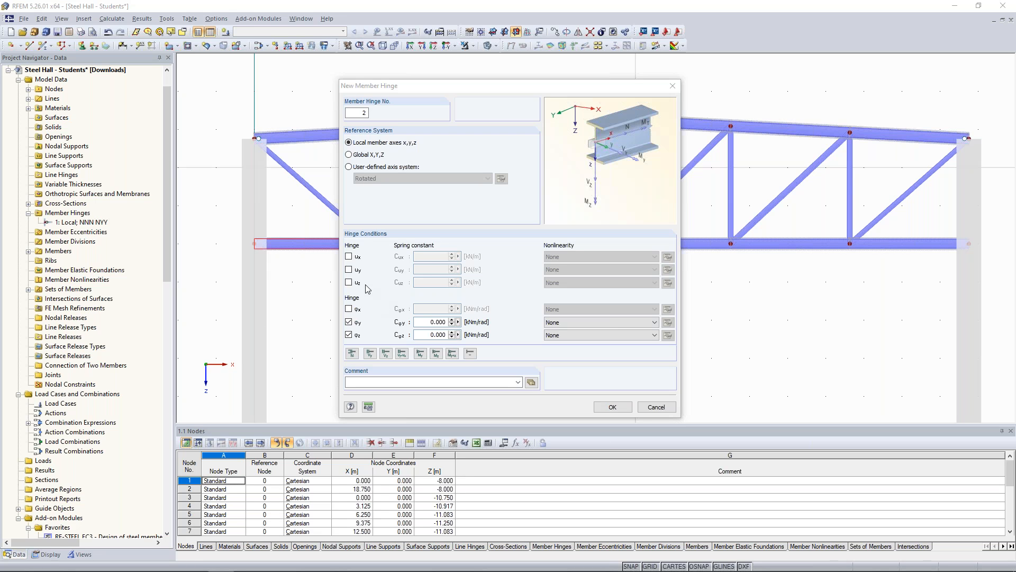
click(349, 283)
click(349, 257)
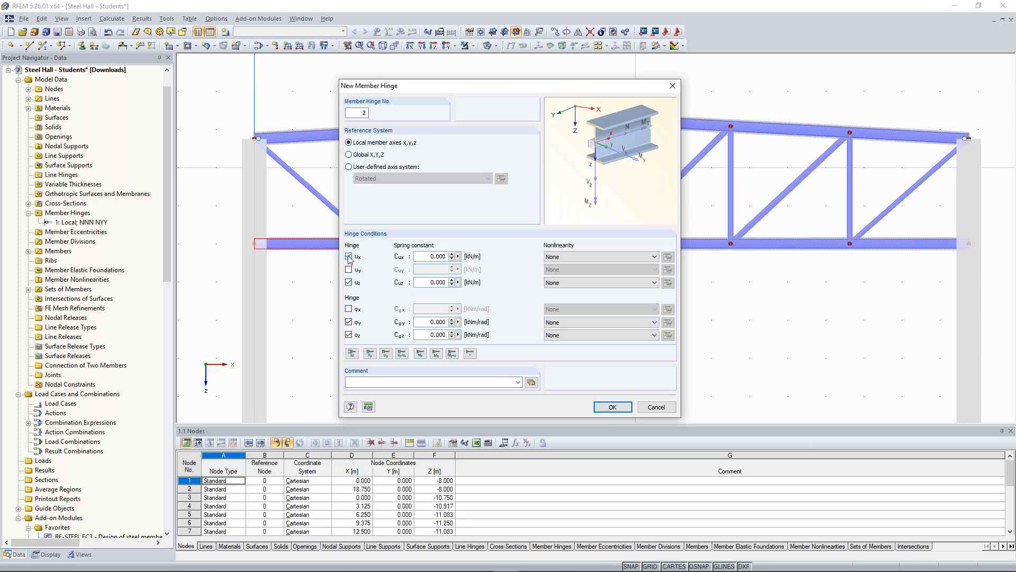
click(612, 407)
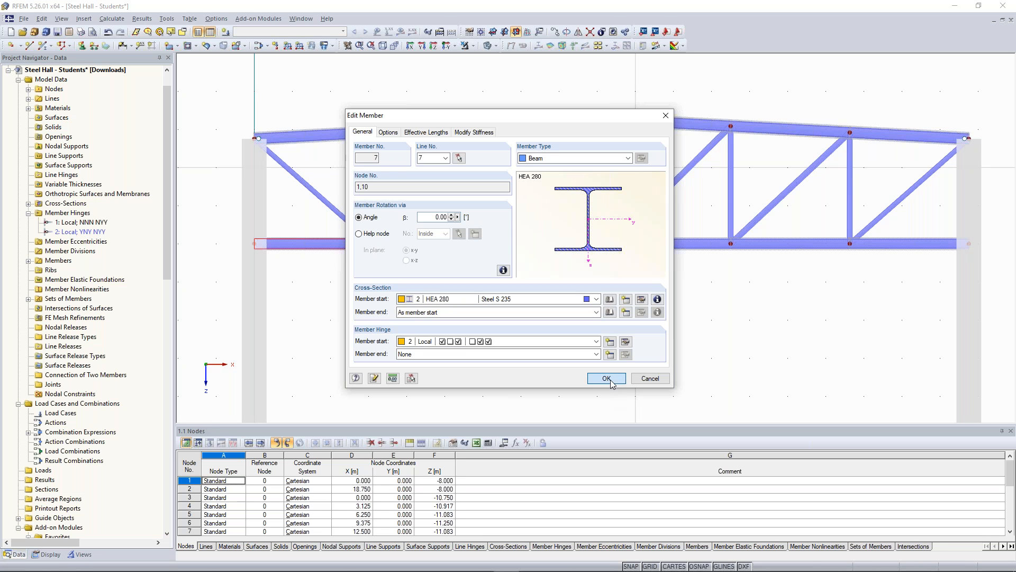
click(608, 379)
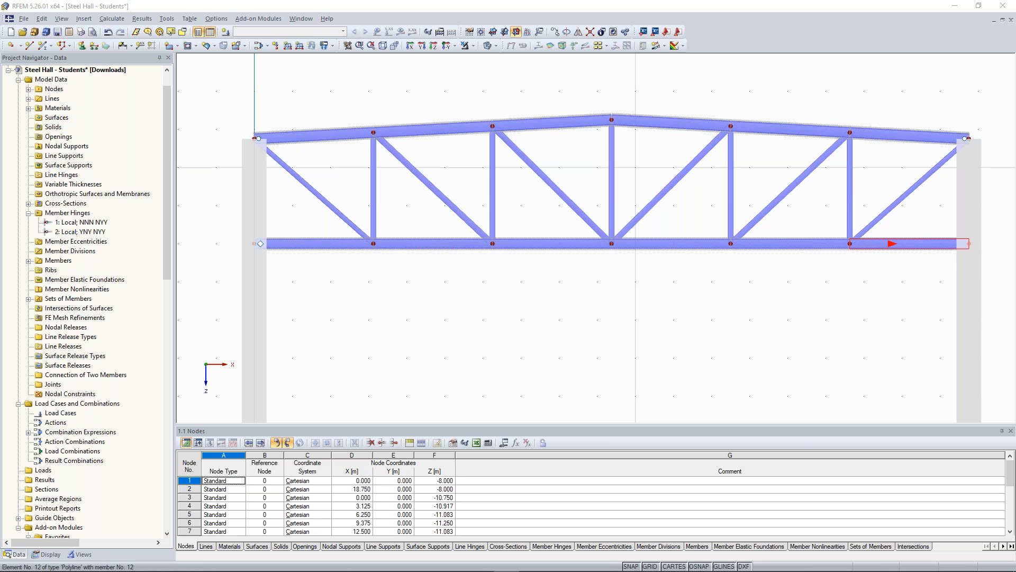
- Assign the existing ux, uz, φy, φz hinge to the member end of the last bottom-chord member
double_click(911, 243)
click(506, 393)
click(561, 414)
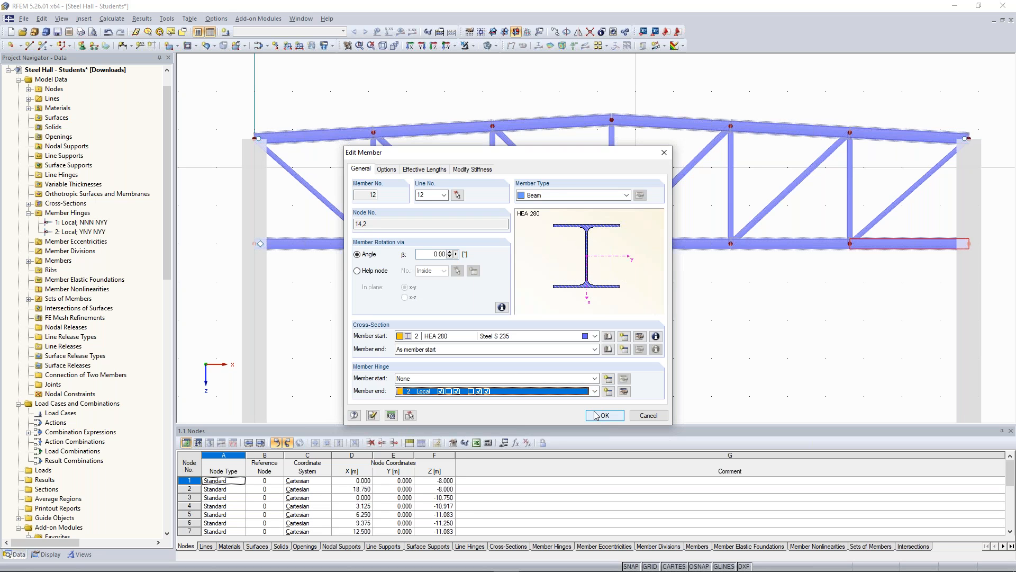
click(603, 415)
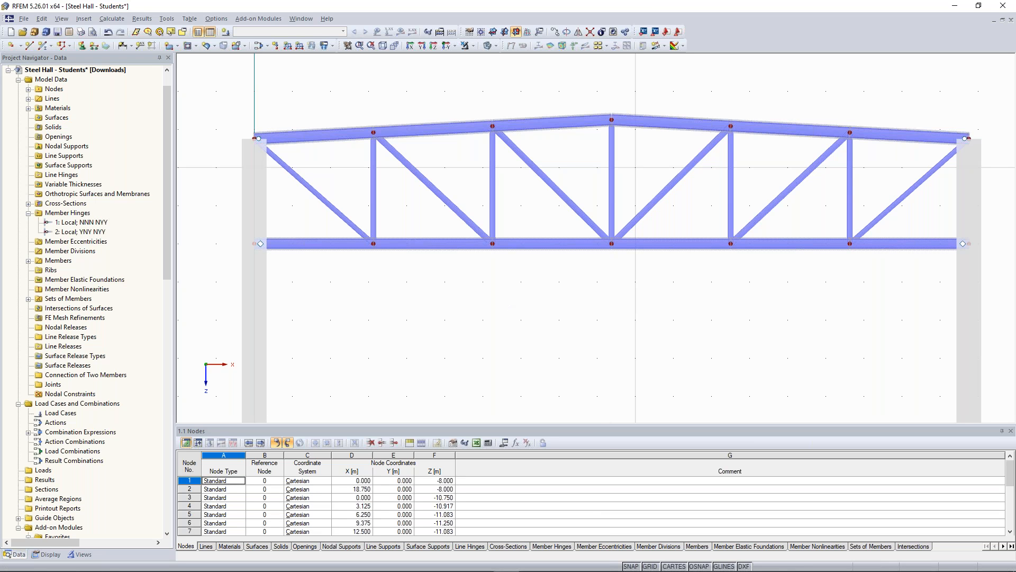
- Assign a Rigid nodal support to the base nodes of both columns, nodes 15 and 18
scroll(332, 301, down, 5)
middle_drag(487, 364, 467, 191)
drag(211, 232, 821, 365)
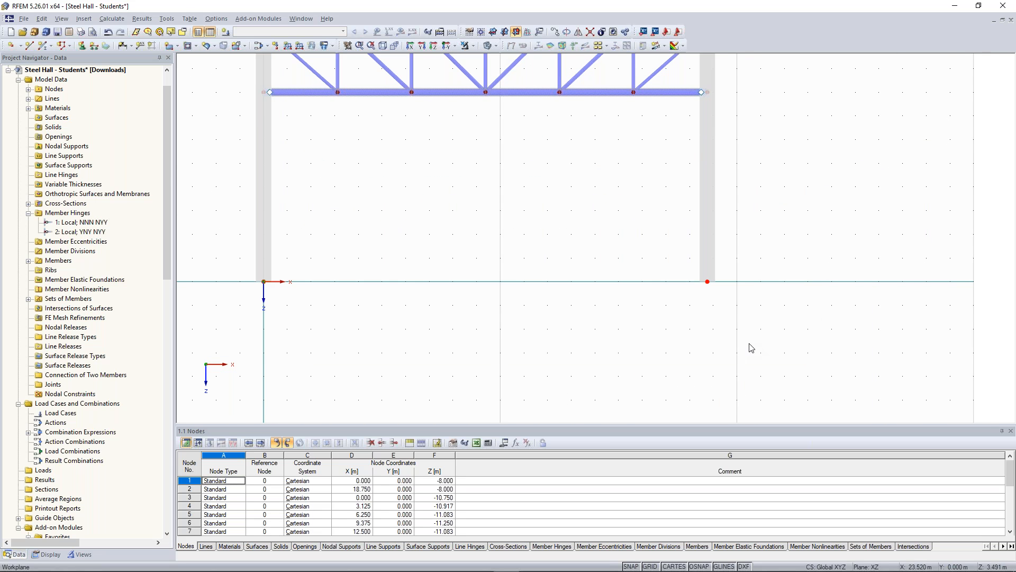
click(81, 46)
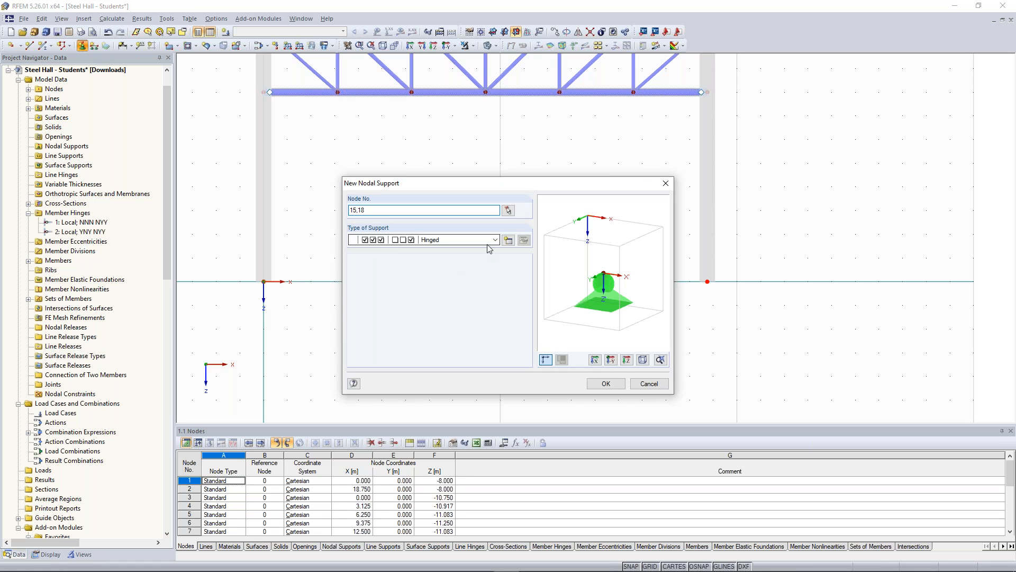
click(494, 240)
click(492, 298)
drag(534, 190, 507, 165)
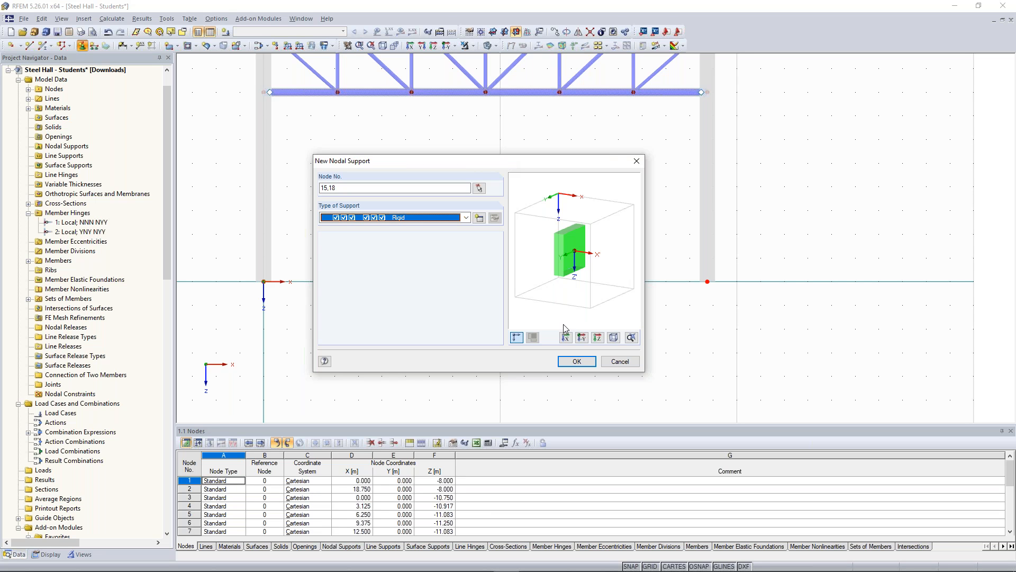
drag(492, 164, 498, 135)
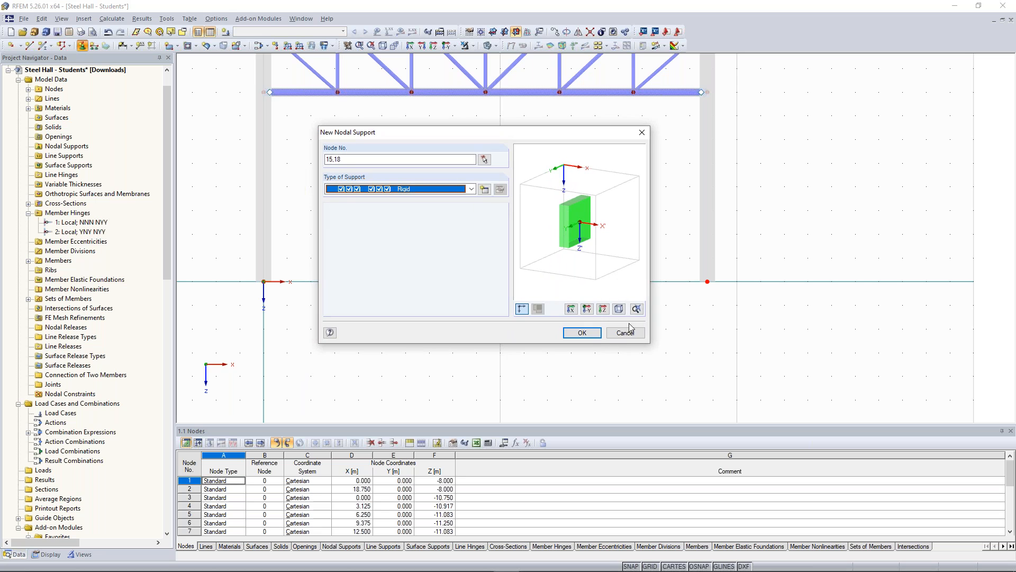
click(581, 334)
click(581, 334)
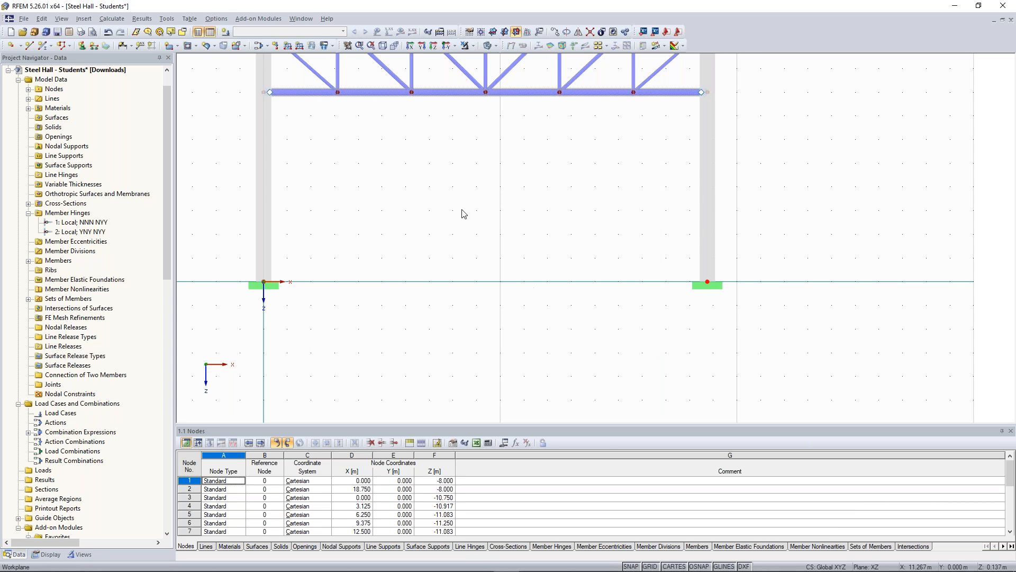
- Create permanent load case LC1 described as "Self-weight + Dead Load", with self-weight active at factor 1.000 in Z
scroll(462, 211, down, 1)
middle_drag(440, 180, 506, 270)
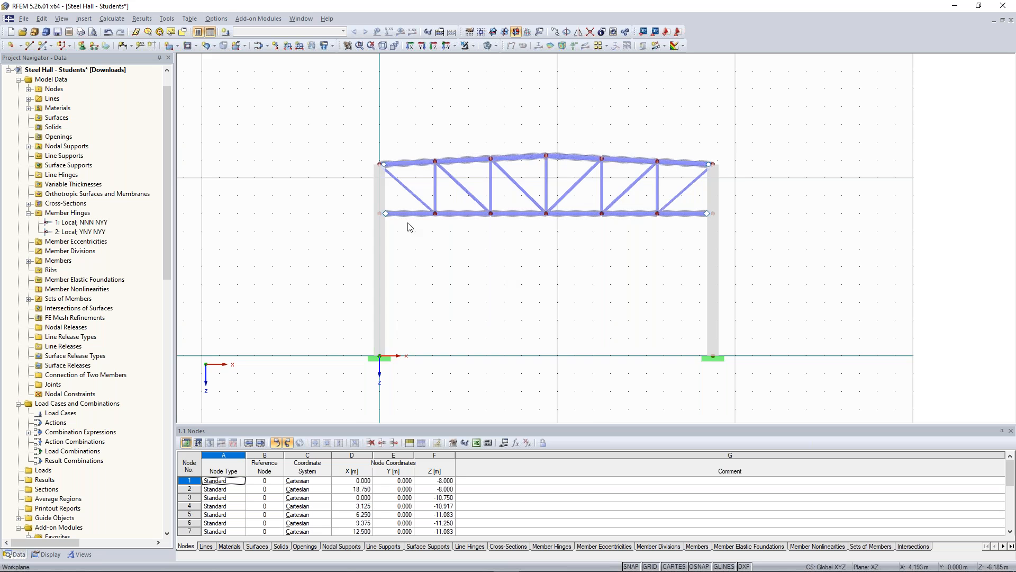
scroll(404, 221, up, 1)
scroll(396, 199, up, 2)
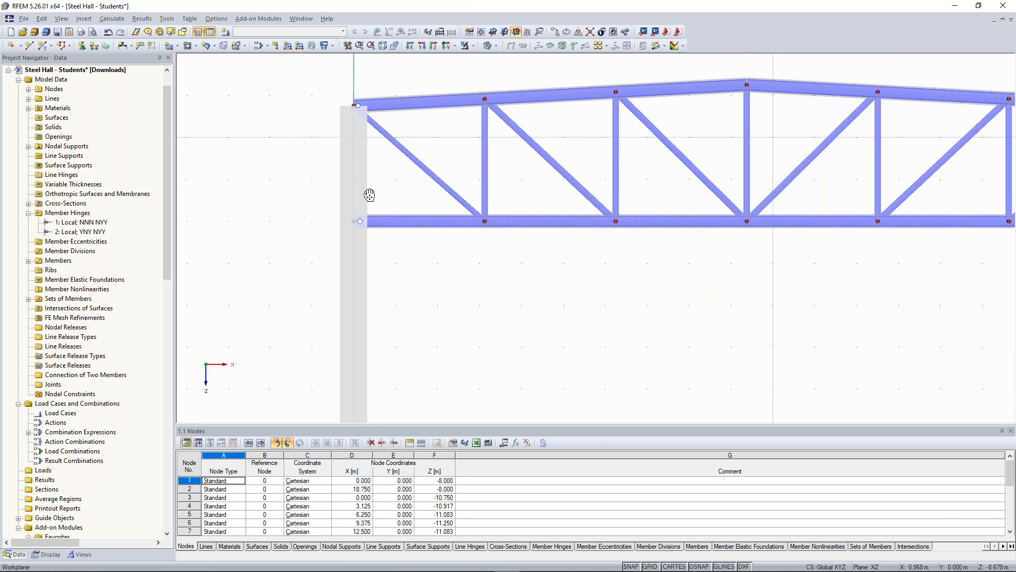
scroll(332, 220, down, 3)
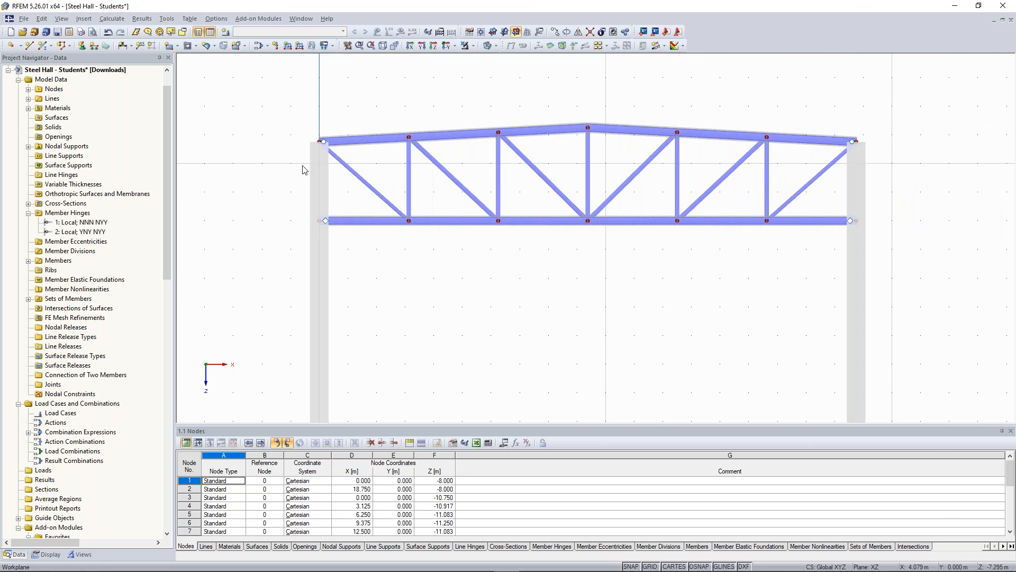
click(226, 33)
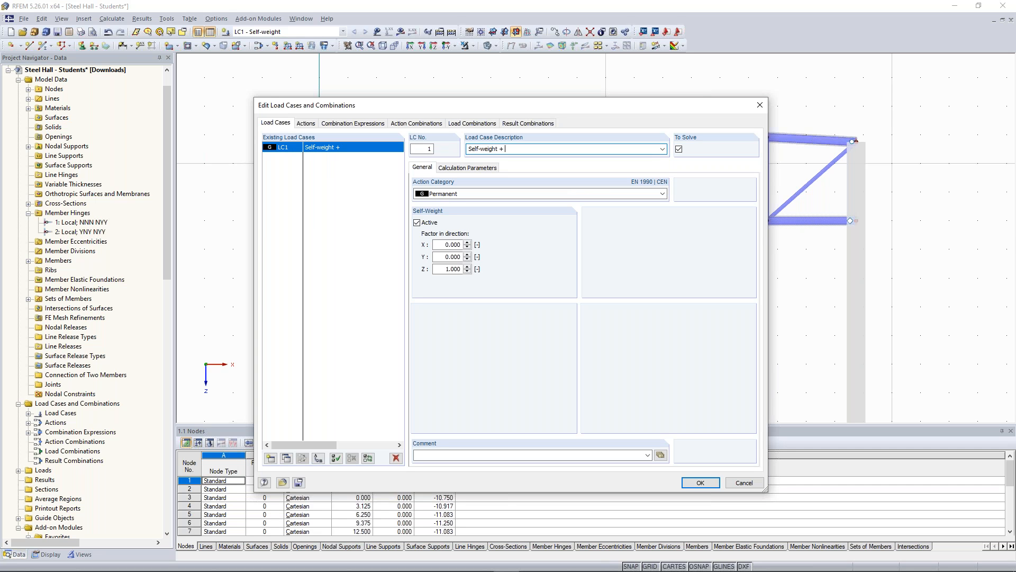
text(Dead Load)
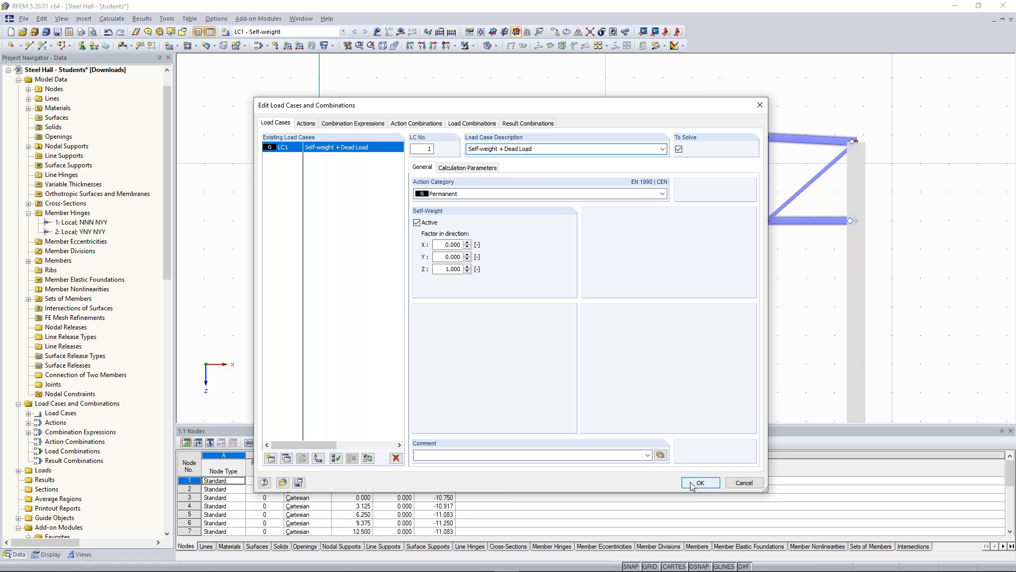
key(Return)
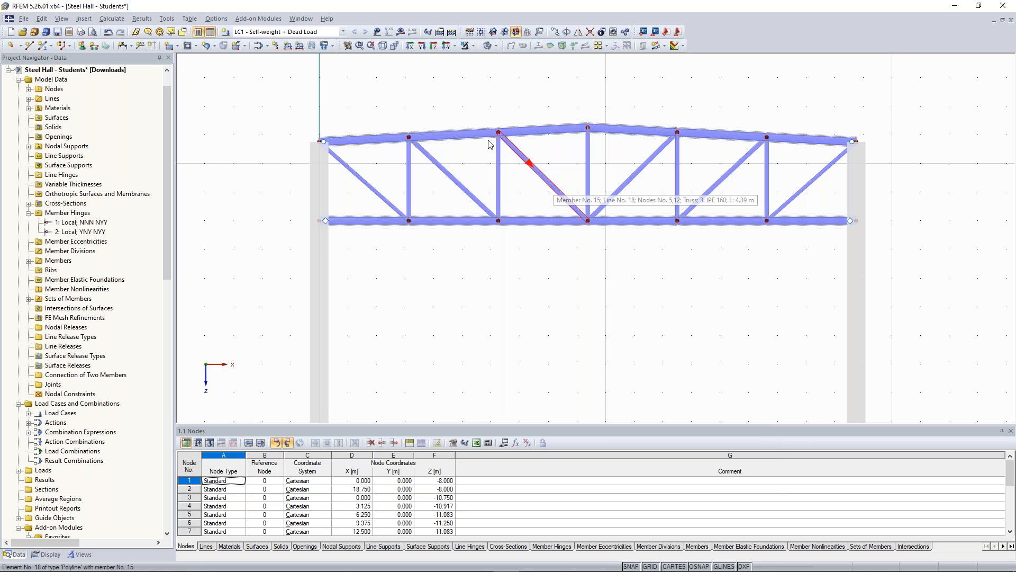
- Calculate load case LC1 and examine the location of any instability marked on the model
click(402, 34)
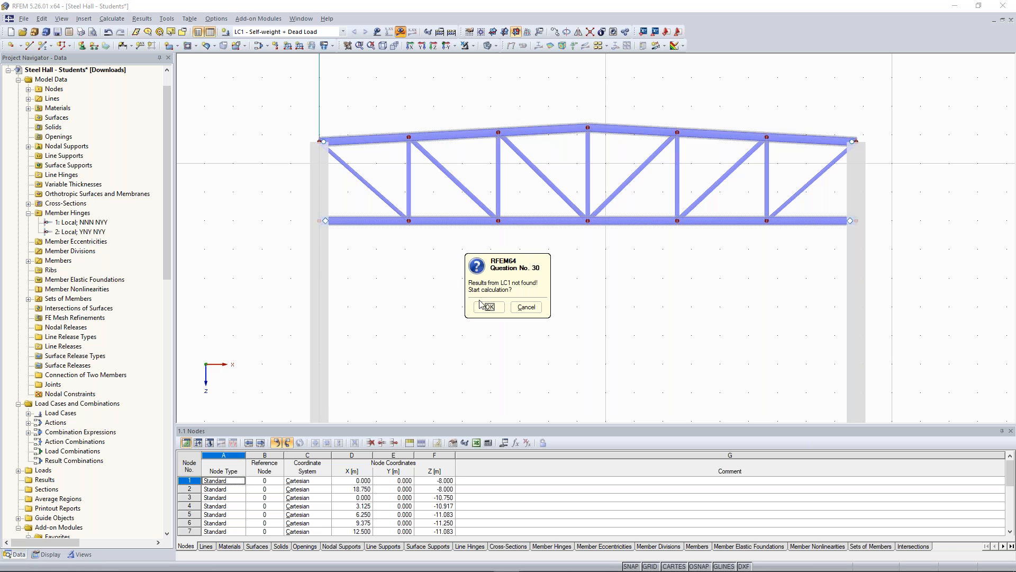
click(482, 302)
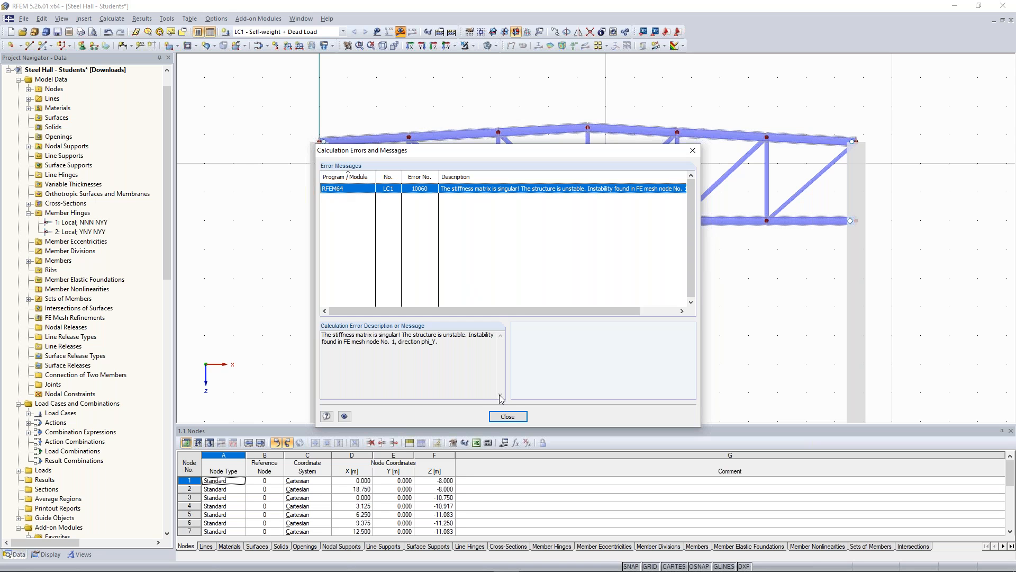
click(507, 417)
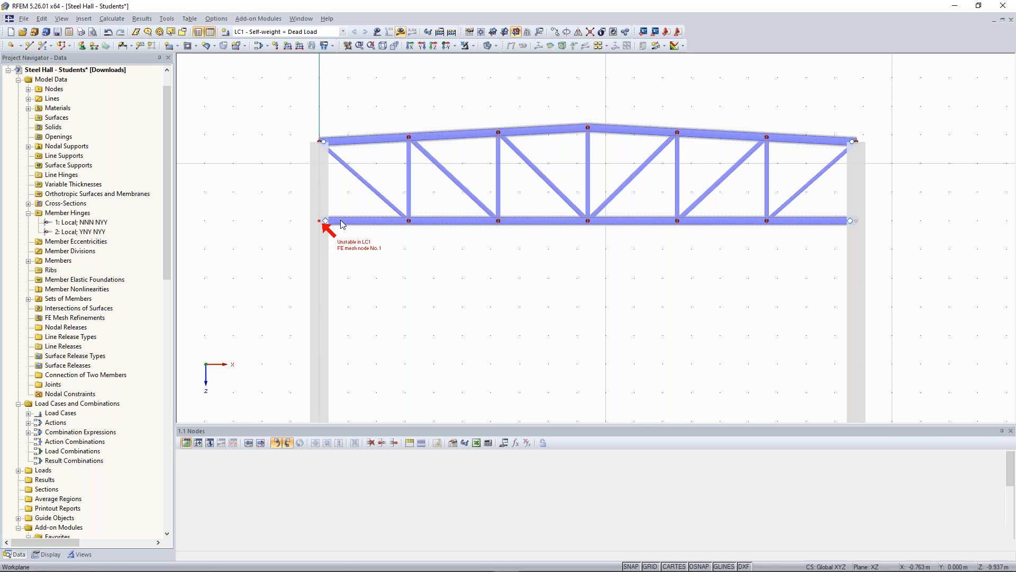
scroll(341, 220, up, 5)
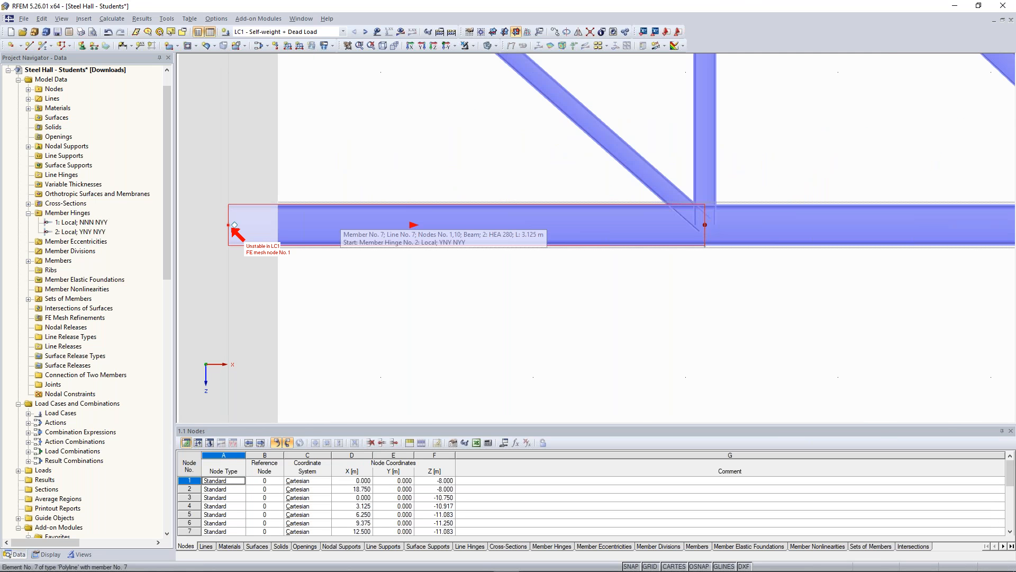
- Remove the start hinge from the first bottom-chord member and the end hinge from the last bottom-chord member
scroll(347, 221, down, 3)
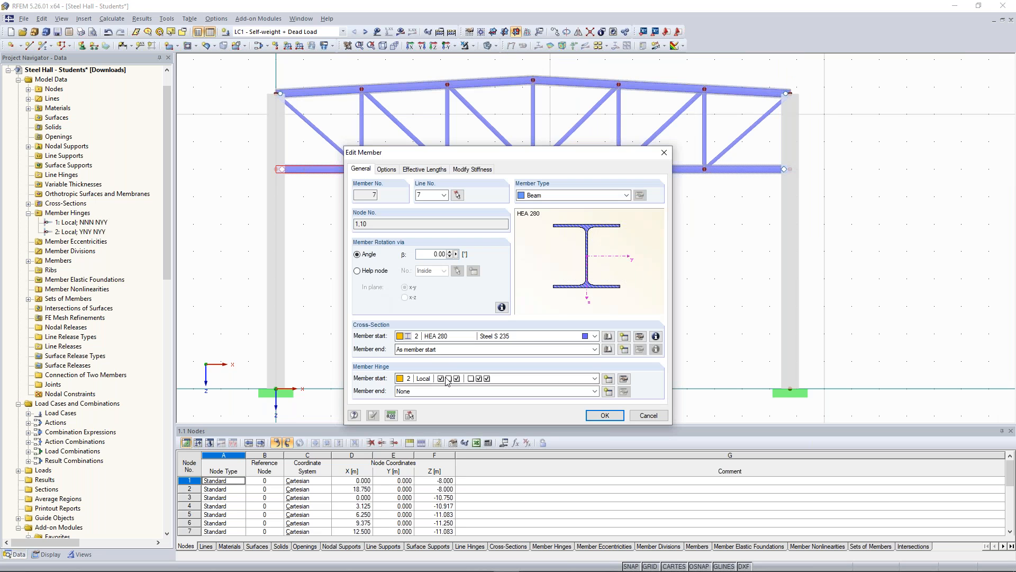
click(444, 379)
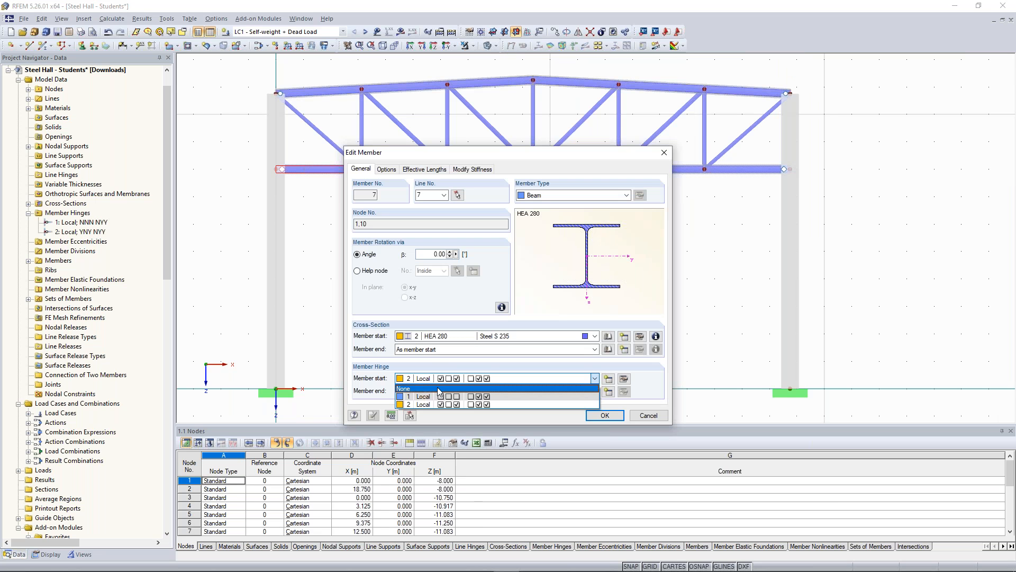
click(405, 388)
click(599, 417)
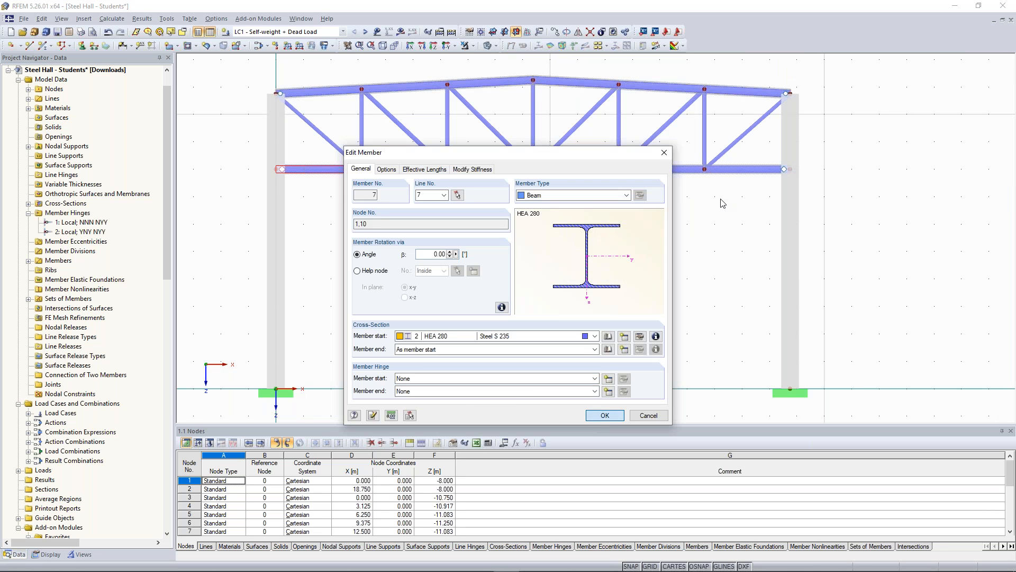
double_click(759, 171)
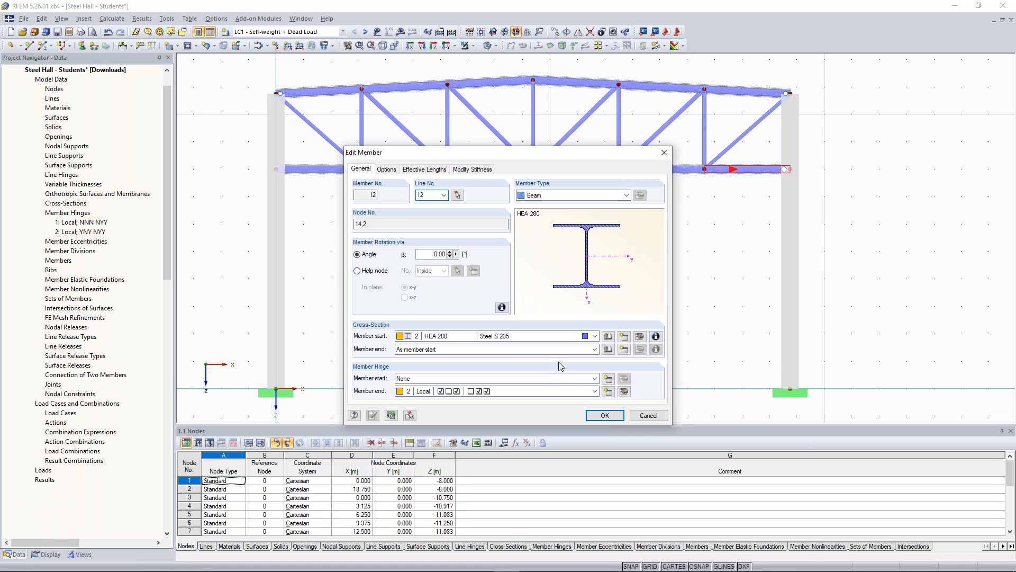
click(543, 396)
click(572, 401)
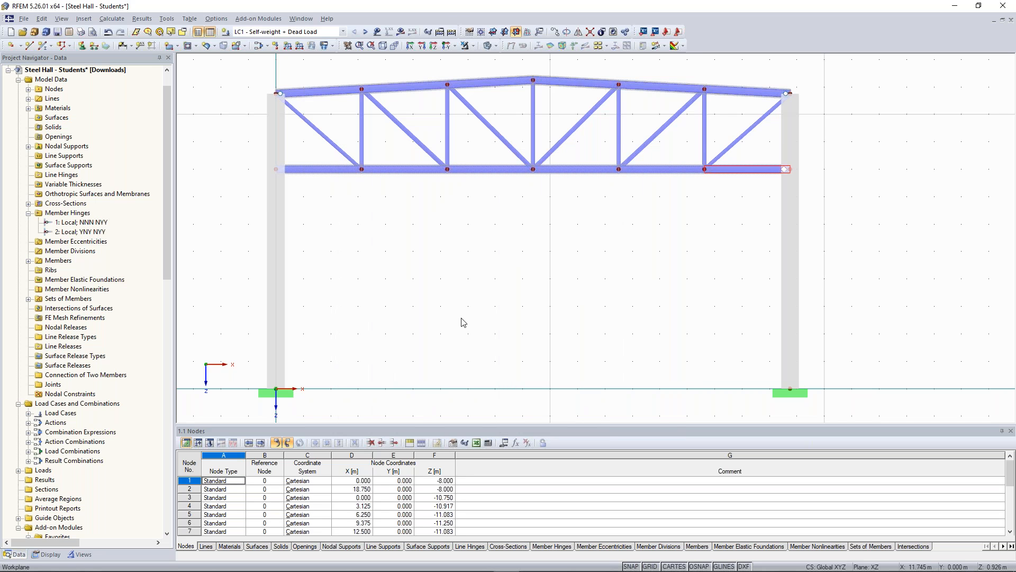
key(ctrl+z)
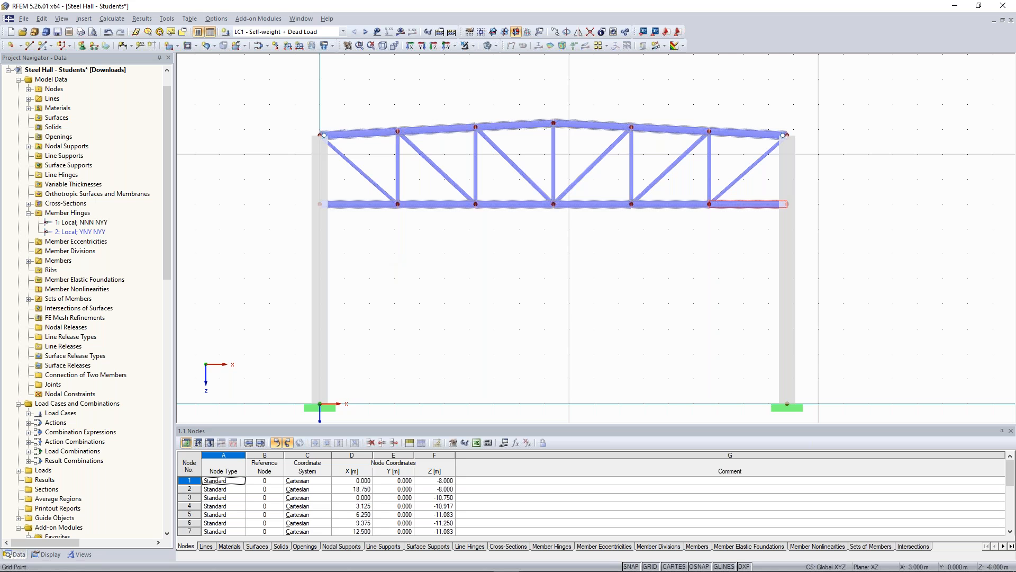
- Recalculate LC1 without the bottom-chord hinges and examine the node marked in the model
click(401, 32)
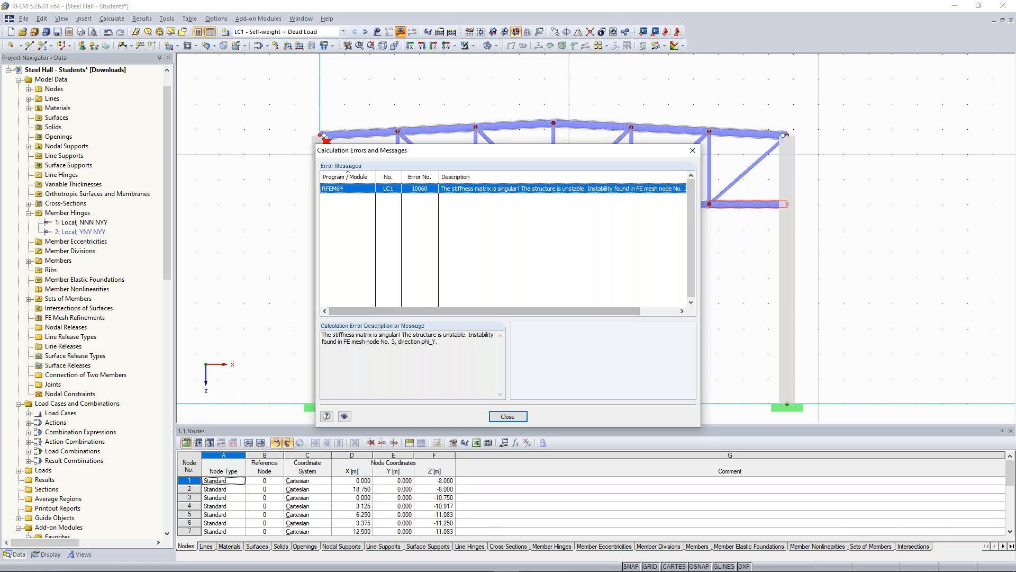
click(508, 416)
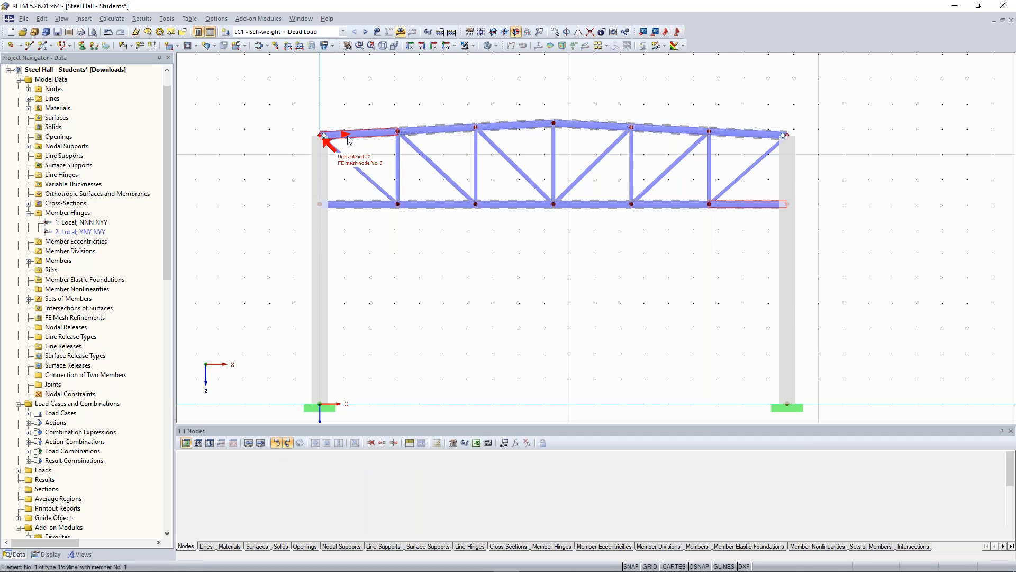
scroll(346, 133, up, 3)
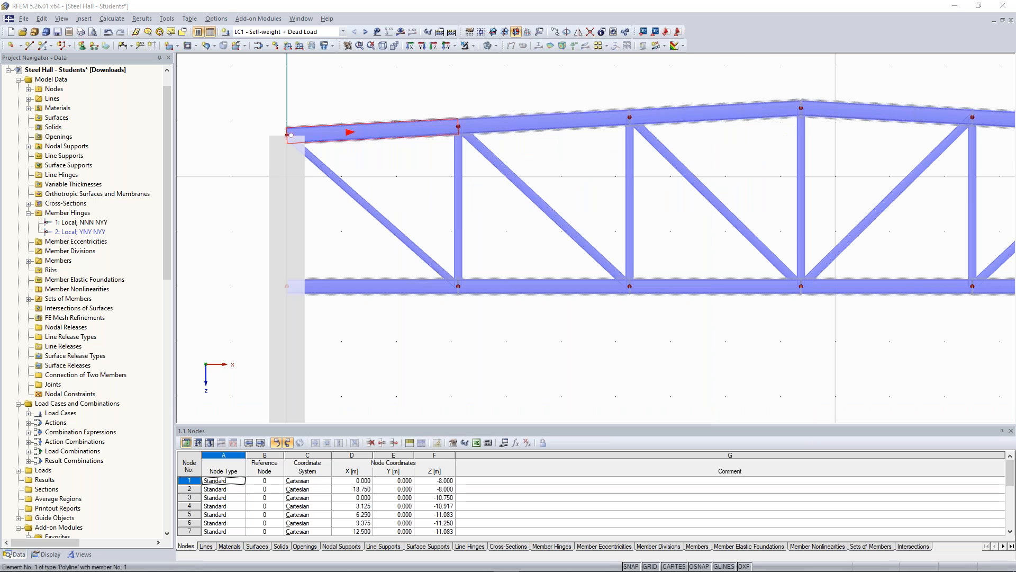
- Remove the start hinge from the first top-chord member and the end hinge from the last top-chord member
double_click(347, 133)
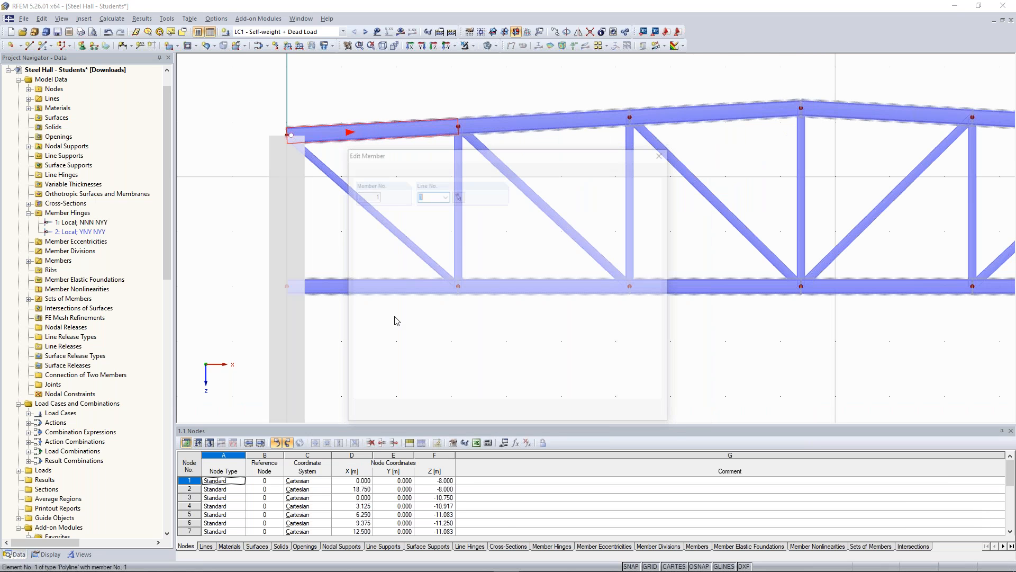
click(436, 381)
click(436, 388)
click(605, 416)
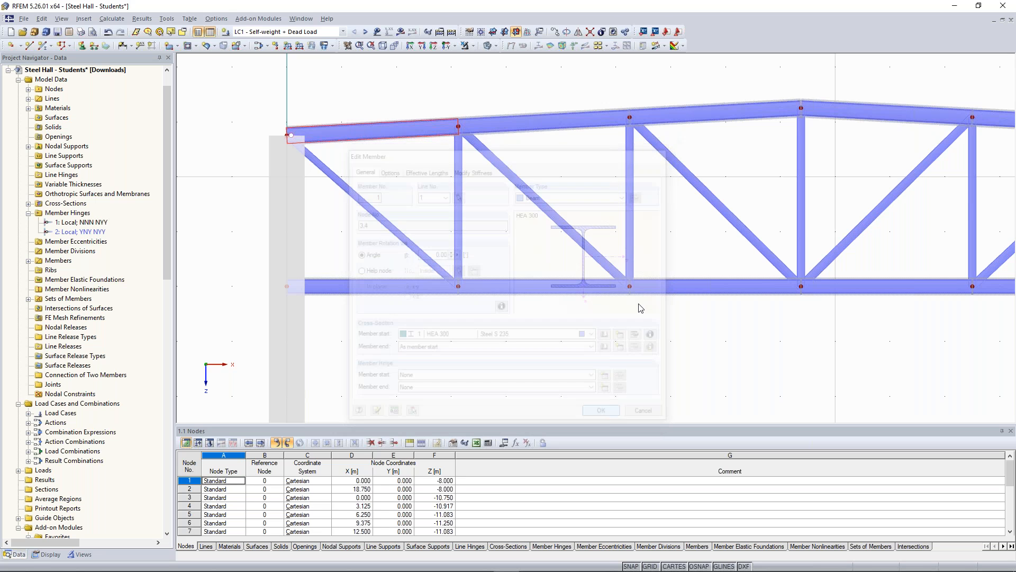
scroll(640, 308, down, 4)
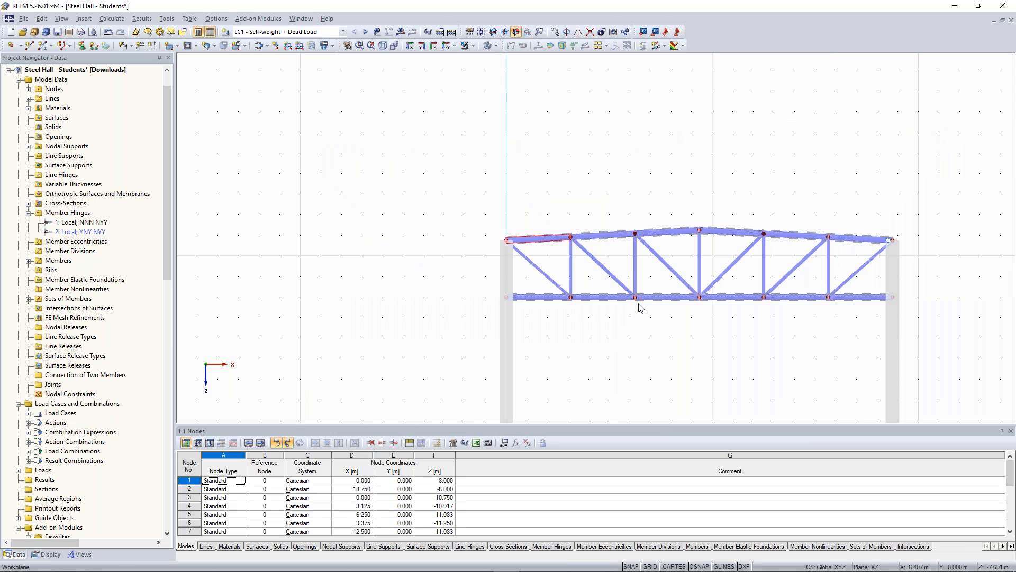
middle_drag(641, 308, 486, 320)
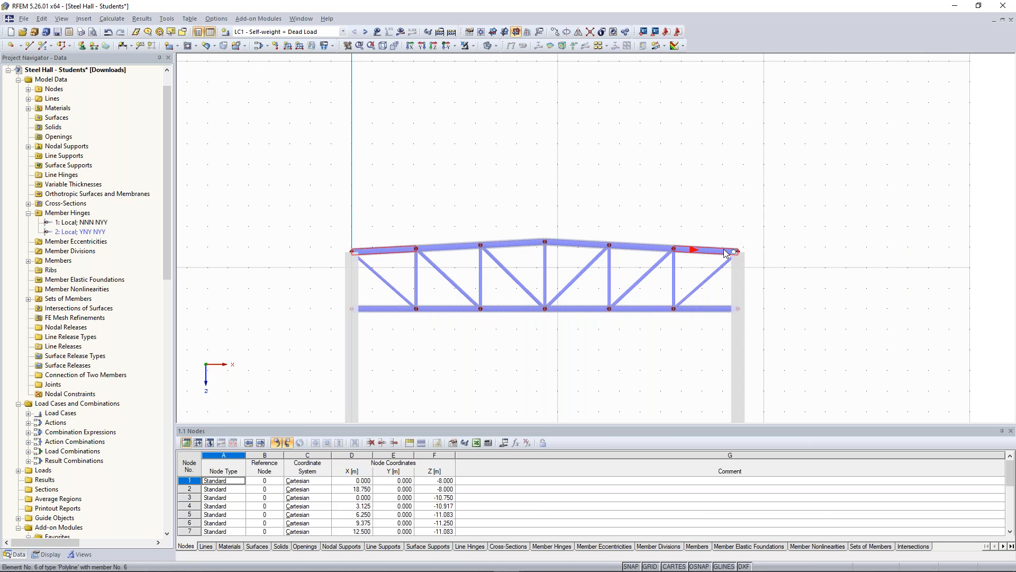
- Check the lower left column's member properties and rerun the LC1 calculation without the top-chord hinges
double_click(354, 337)
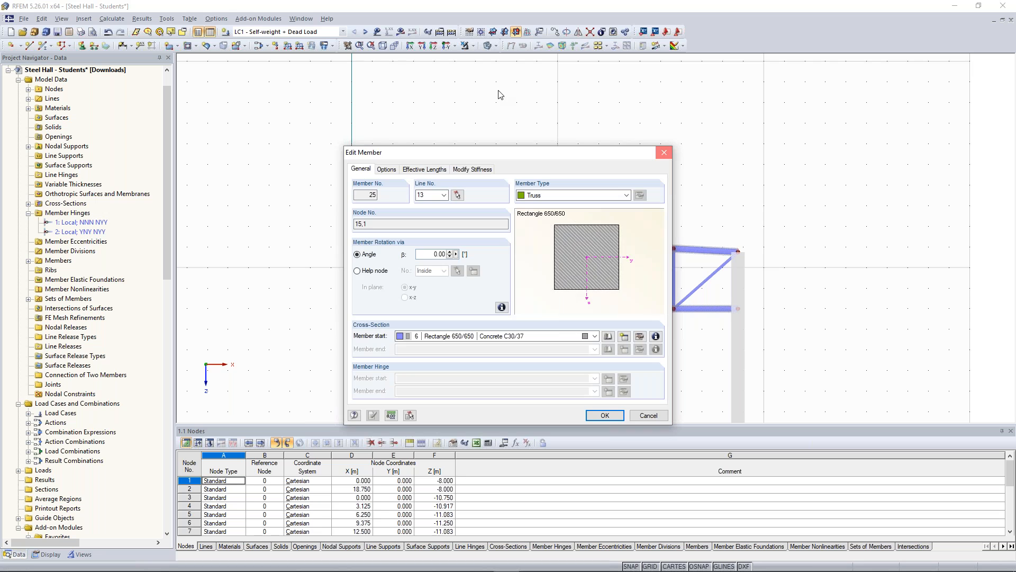
click(666, 152)
click(401, 31)
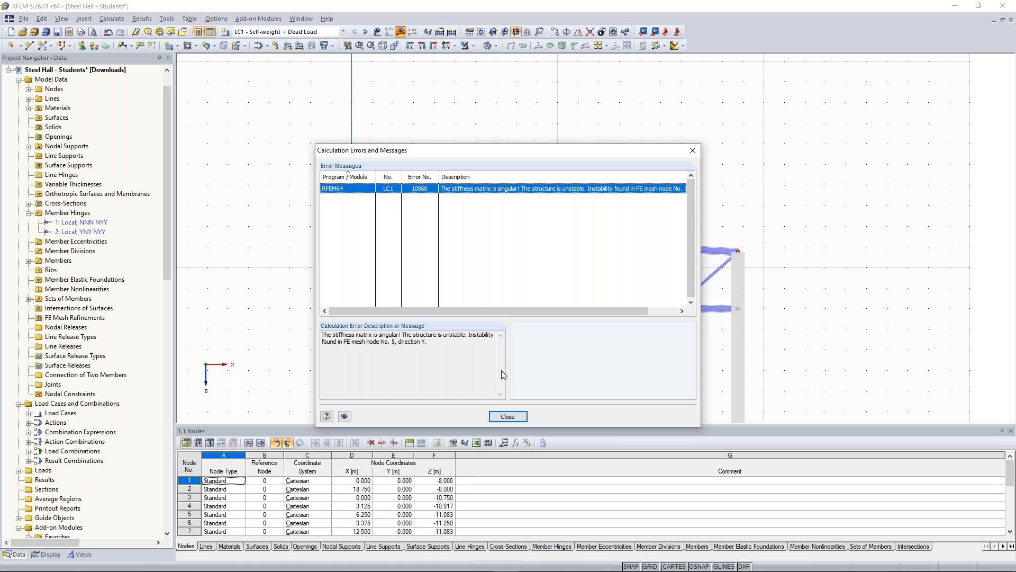
key(Escape)
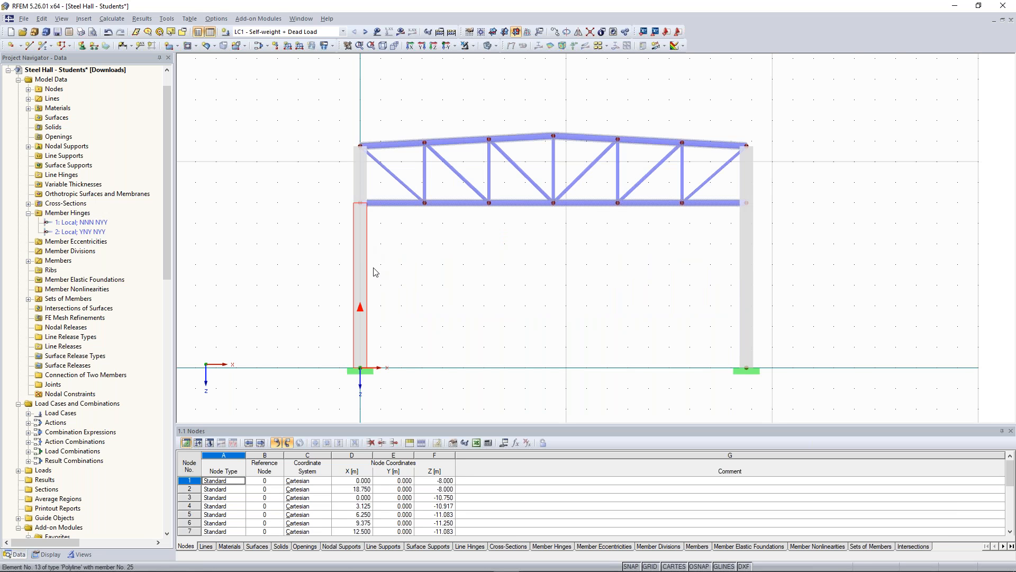
- Change the member type of all four 650/650 concrete column members, 19 and 25-27, to Beam
drag(377, 270, 335, 228)
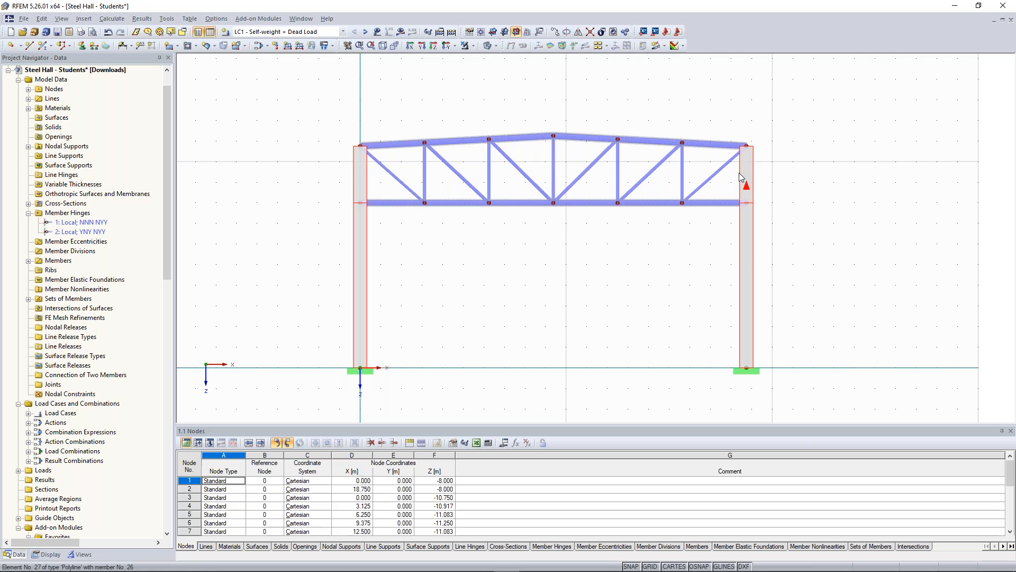
double_click(740, 177)
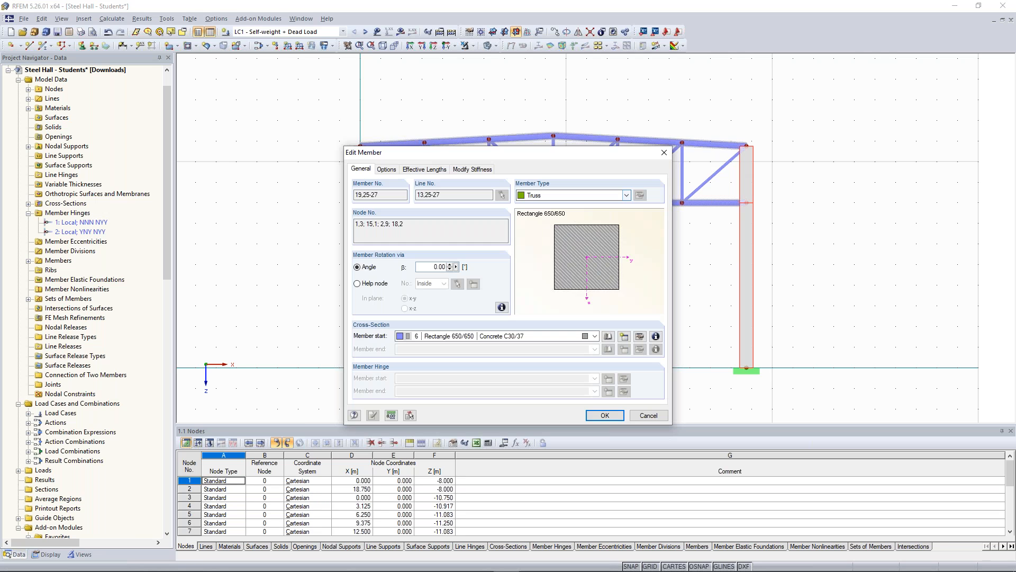
click(627, 196)
click(587, 205)
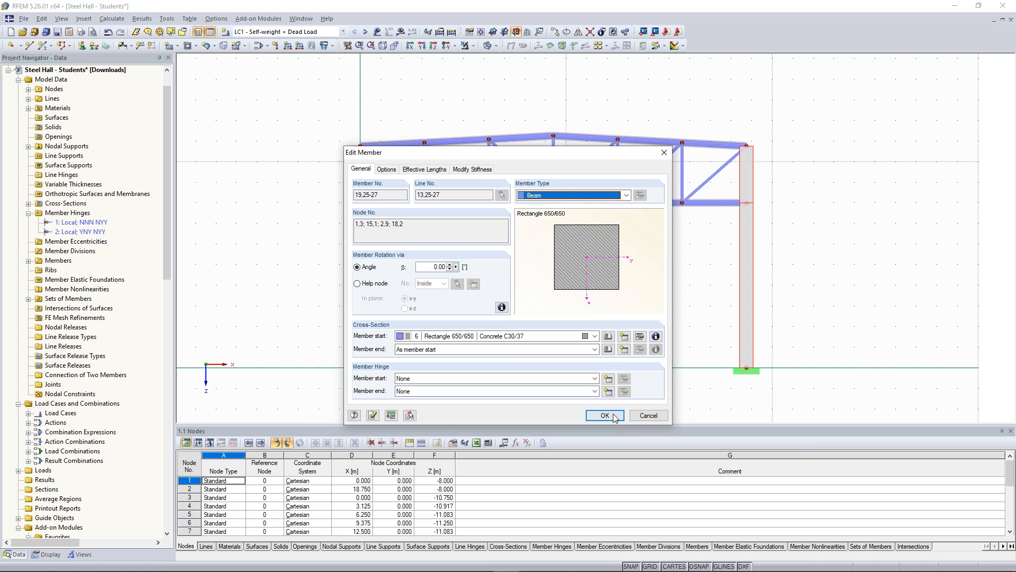
click(605, 415)
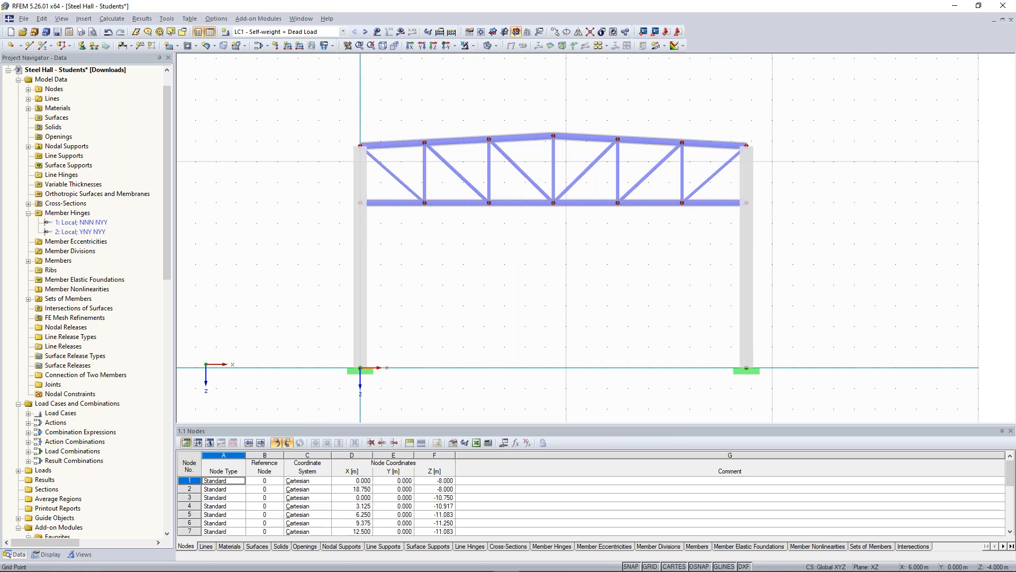
- Assign the YNY NYY member hinge to the start of the first bottom-chord member and the end of the last one
double_click(404, 207)
click(663, 155)
right_click(82, 233)
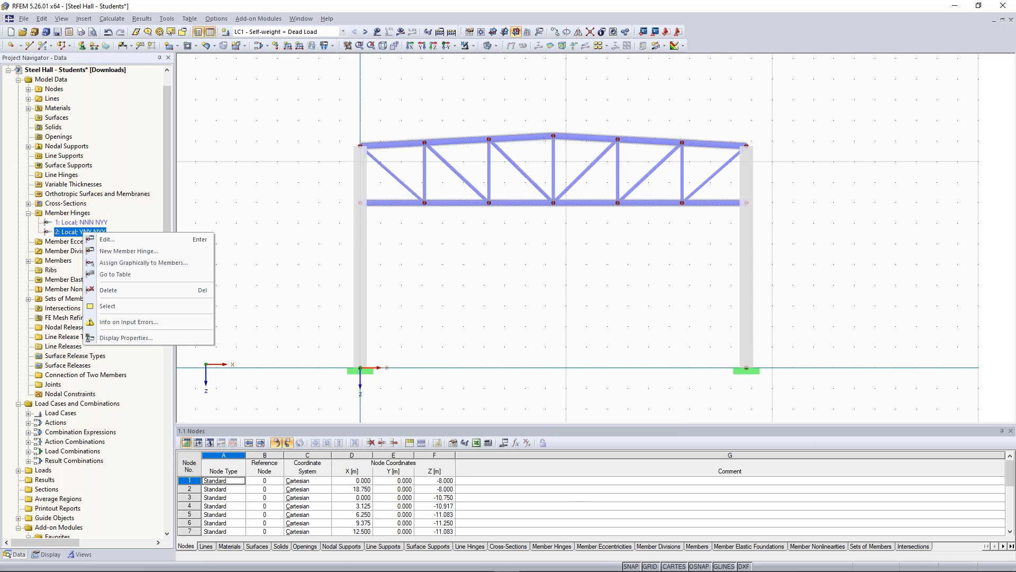
click(143, 262)
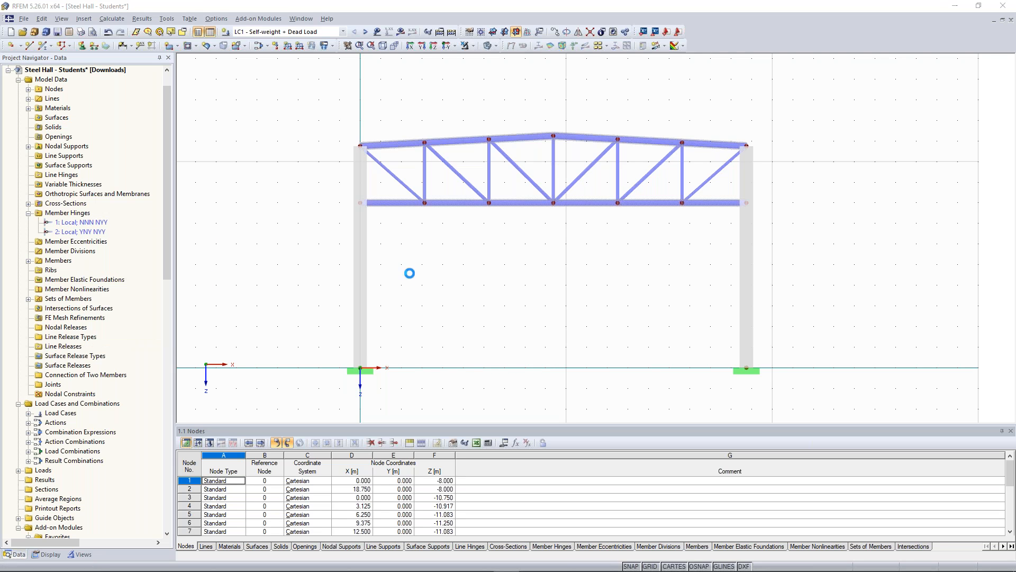
click(377, 203)
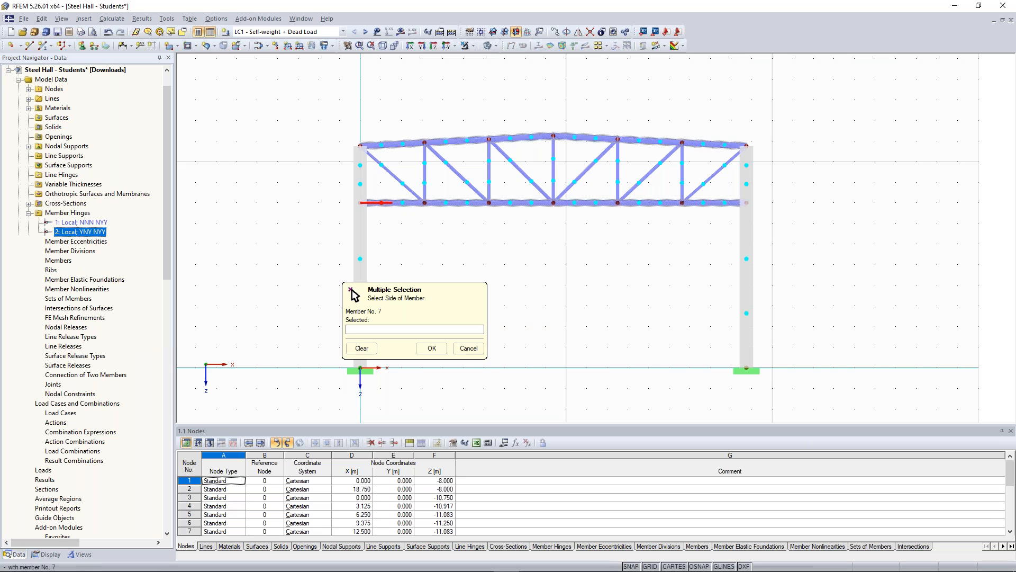
click(733, 203)
click(432, 349)
- Assign the NNN NYY member hinge to the start of top-chord member 1 and the end of top-chord member 6
click(96, 223)
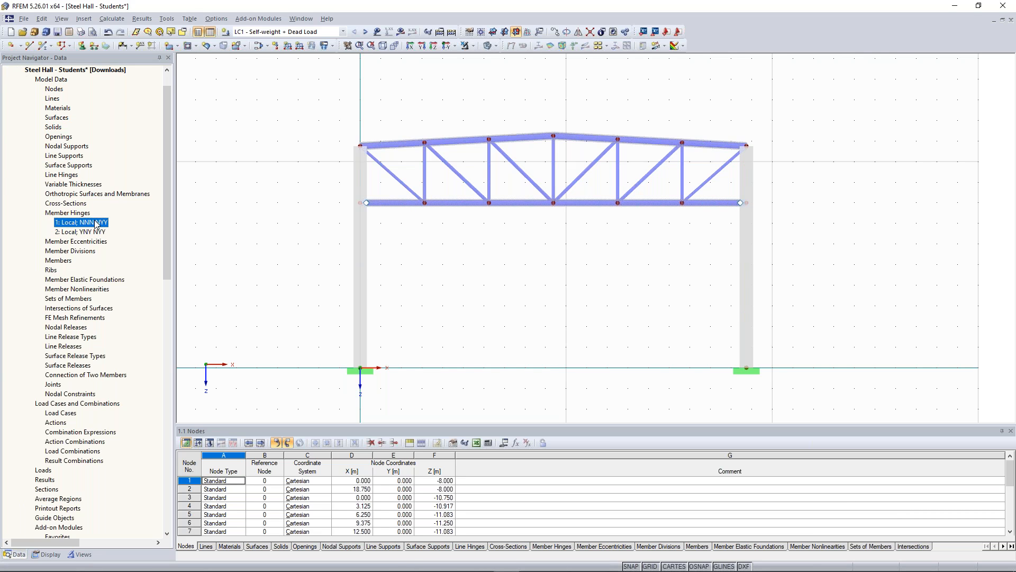
drag(96, 223, 377, 145)
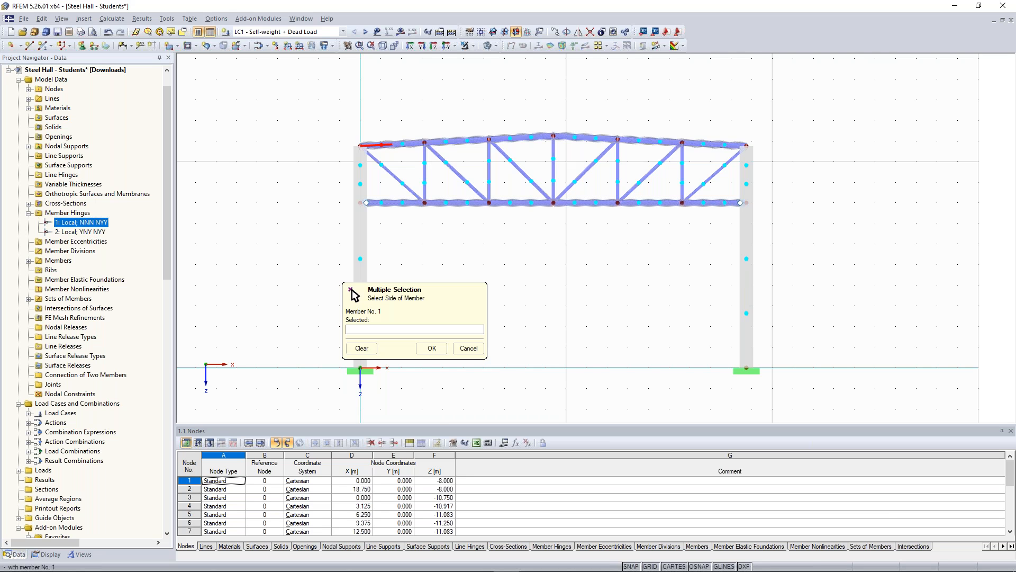
click(381, 144)
click(731, 145)
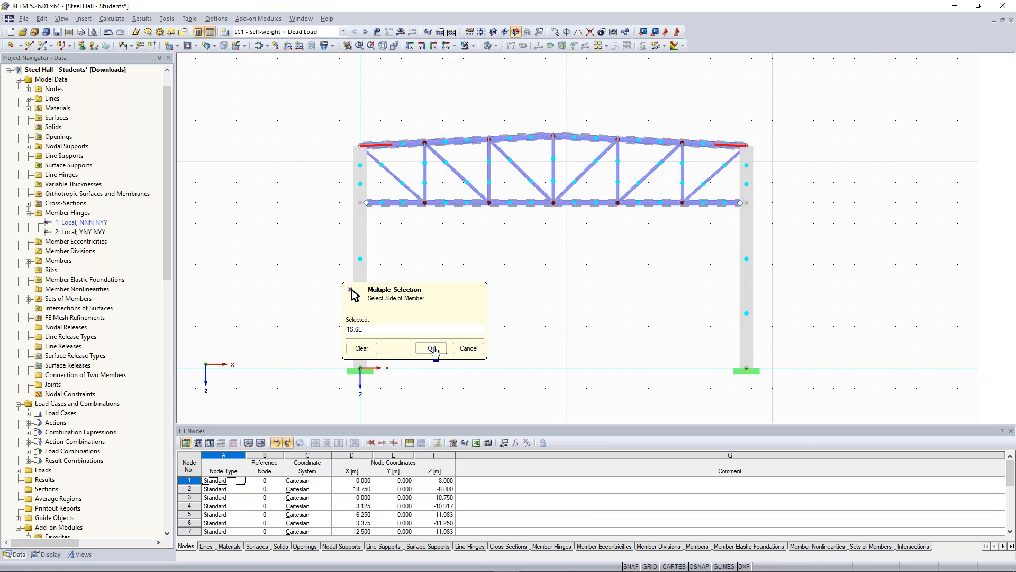
click(432, 348)
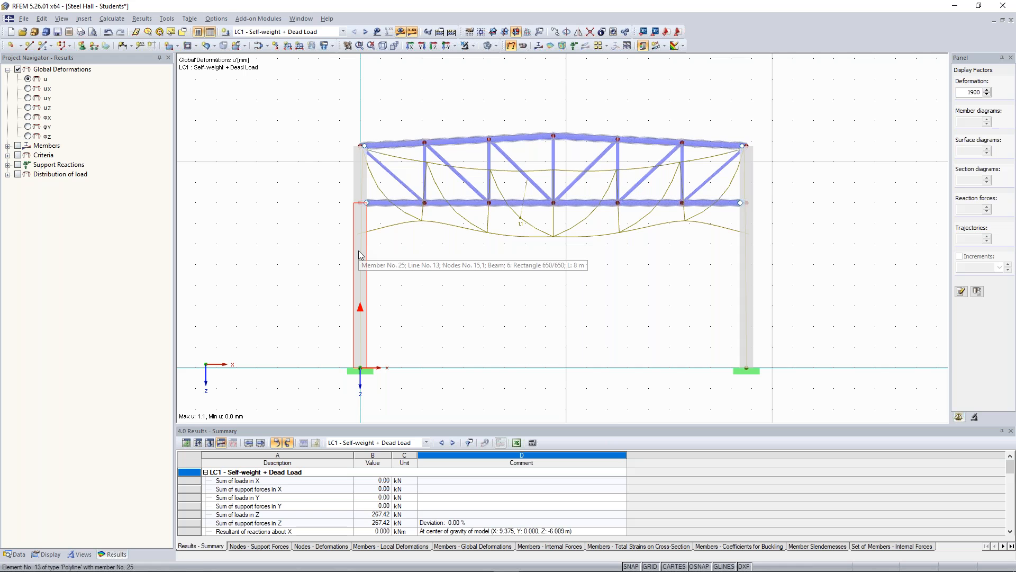
- Examine the LC1 global deformations over the whole frame, including the vertical displacement u-Z
scroll(358, 250, up, 1)
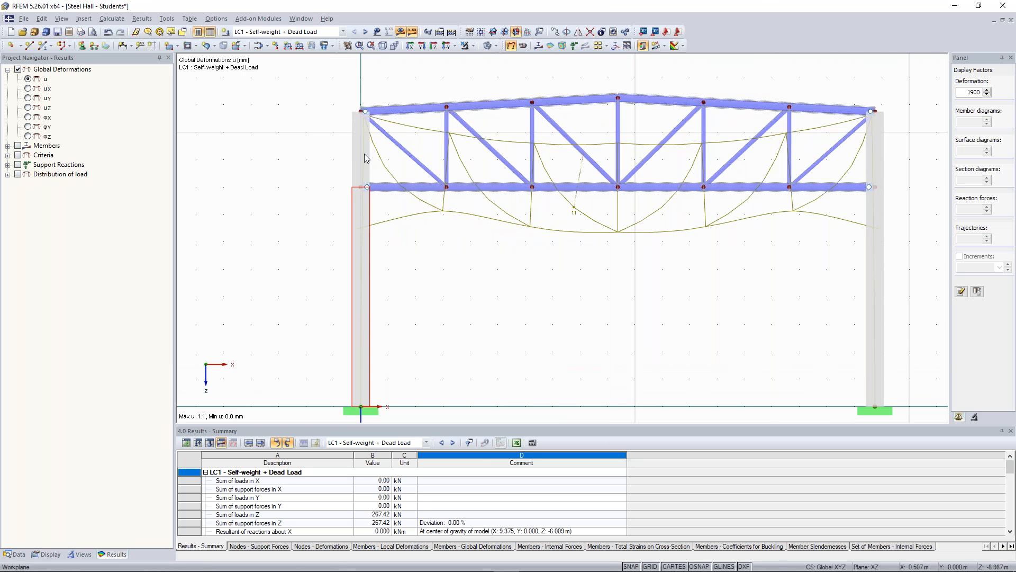
scroll(365, 153, up, 3)
scroll(355, 188, down, 1)
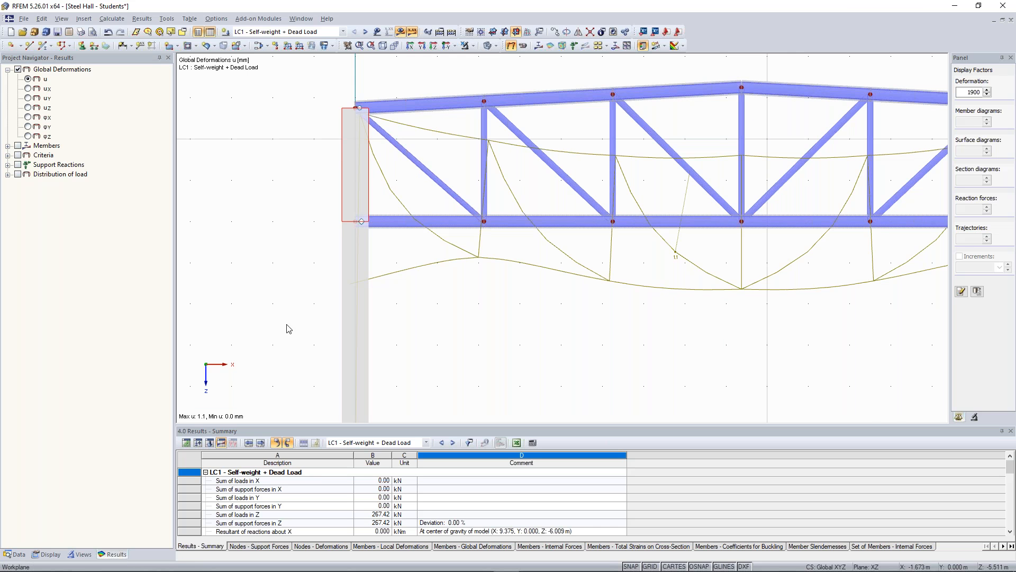
scroll(289, 329, down, 1)
middle_drag(288, 341, 358, 227)
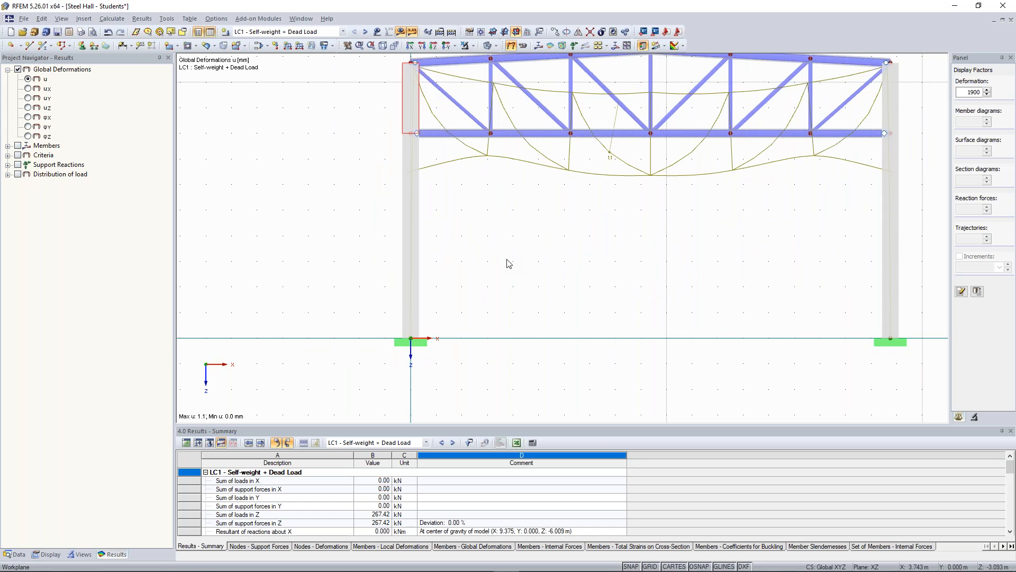
scroll(509, 264, down, 1)
middle_drag(508, 263, 439, 304)
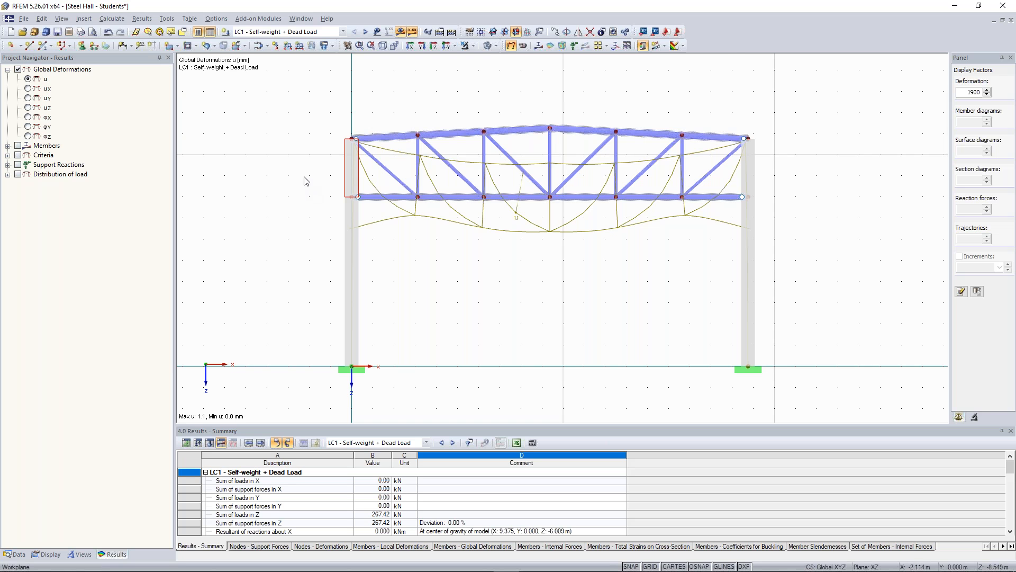
middle_drag(303, 185, 271, 208)
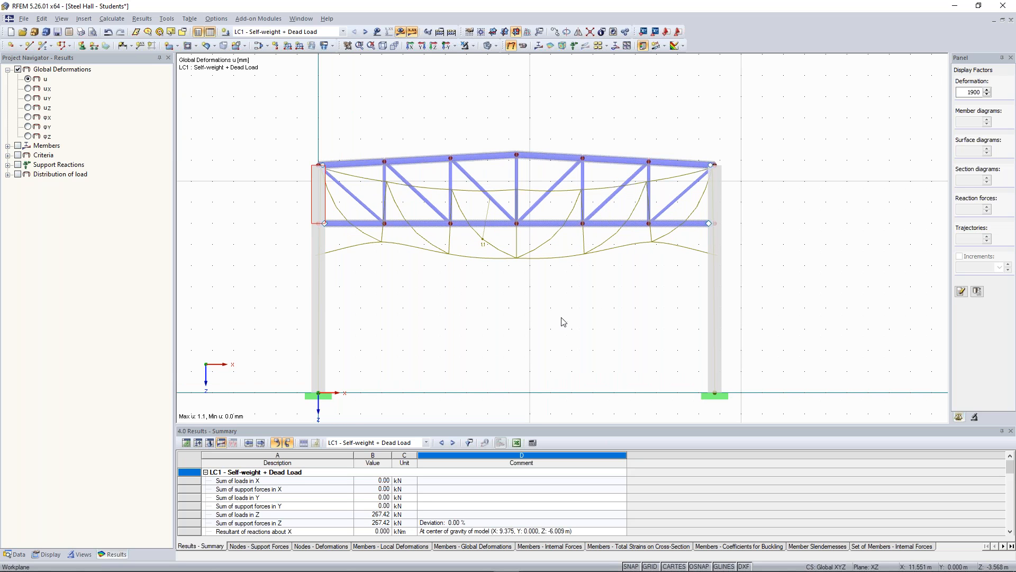
scroll(563, 322, up, 1)
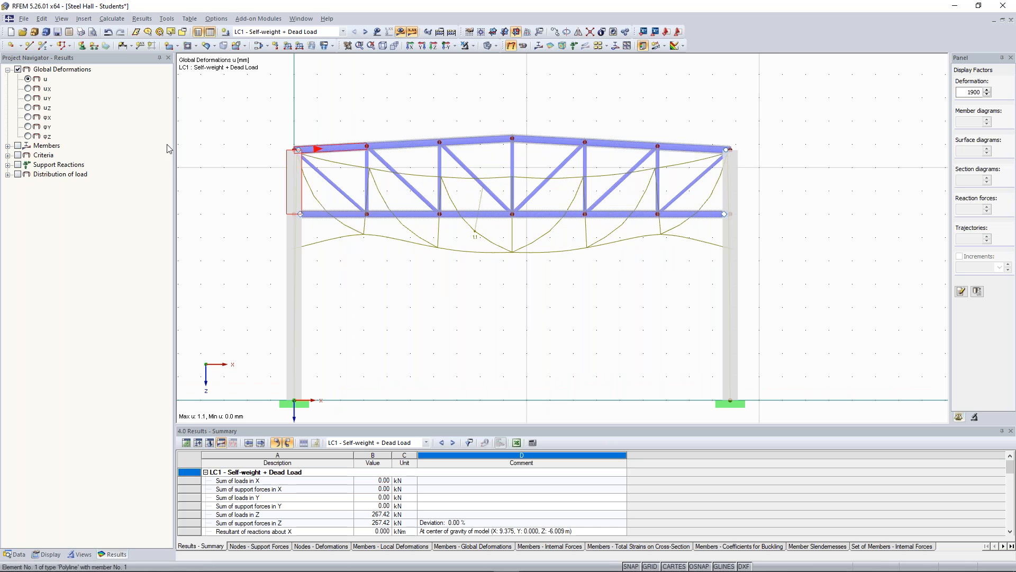
click(28, 108)
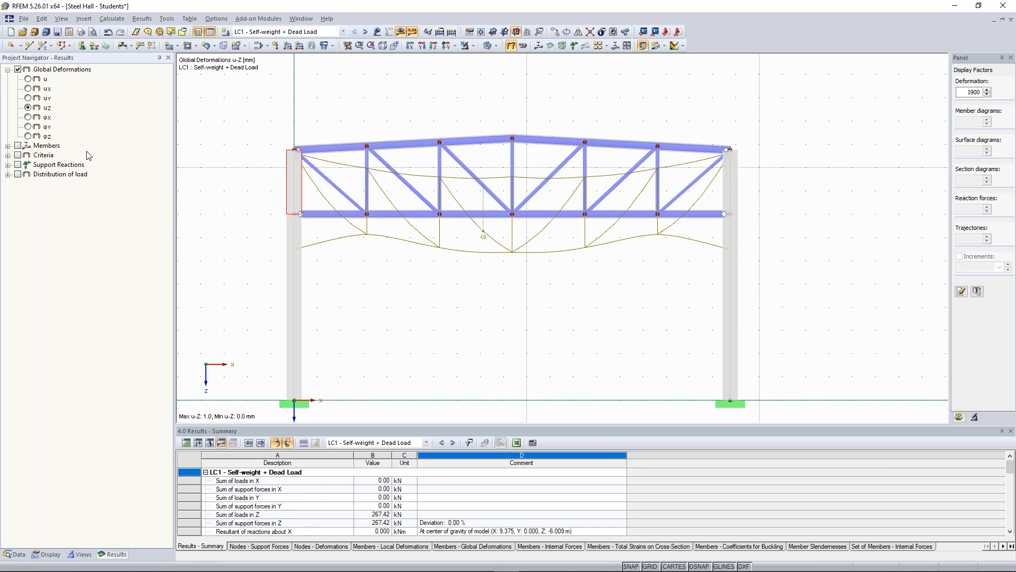
- Display the member bending moments M-y for LC1 and inspect them along the truss chords and diagonals
double_click(17, 147)
click(17, 146)
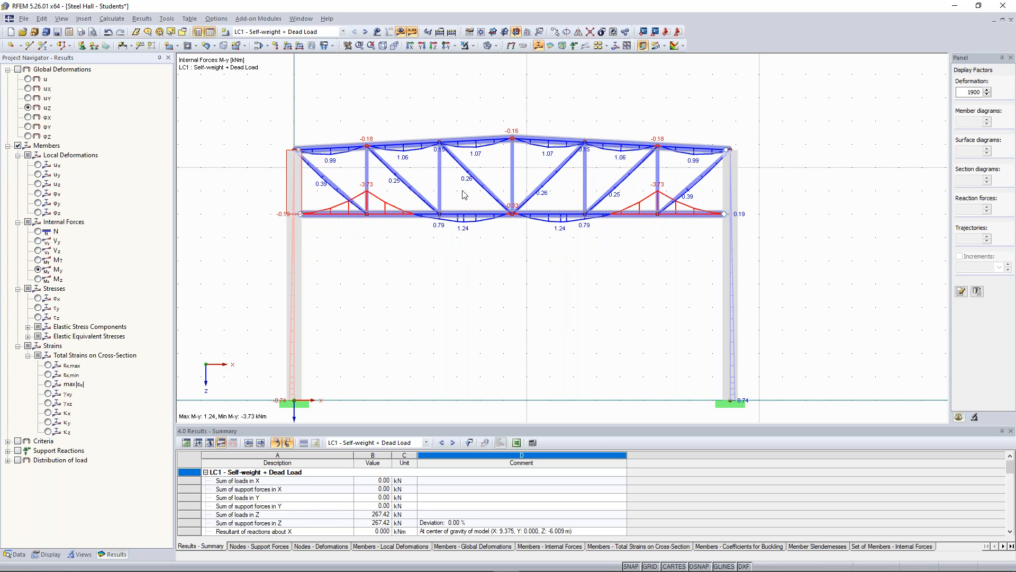
scroll(403, 181, up, 2)
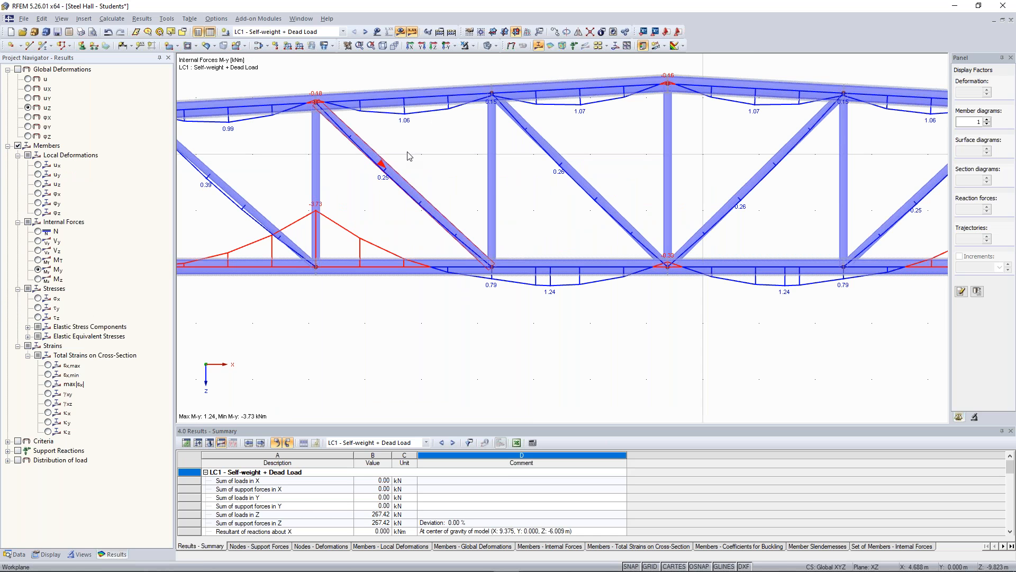
scroll(362, 185, up, 3)
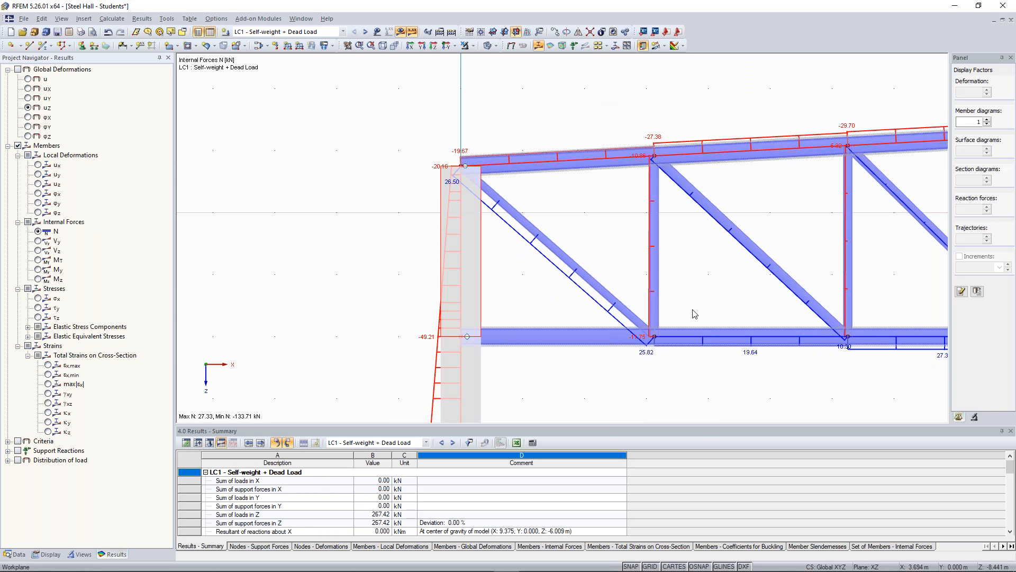
- Inspect the LC1 axial force N diagram along the truss from one column head to the other
middle_drag(693, 310, 467, 286)
scroll(467, 287, down, 2)
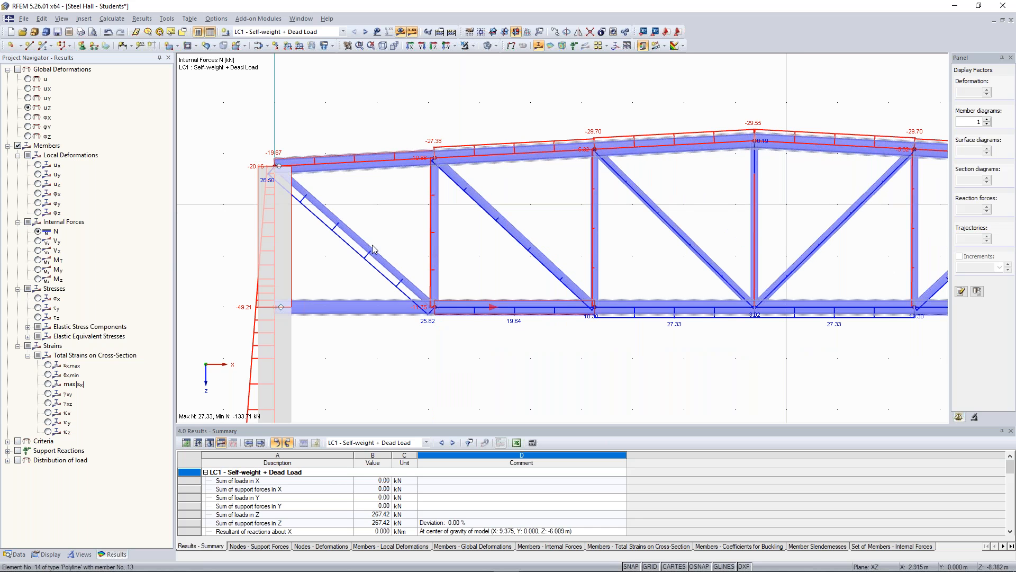
scroll(808, 246, down, 1)
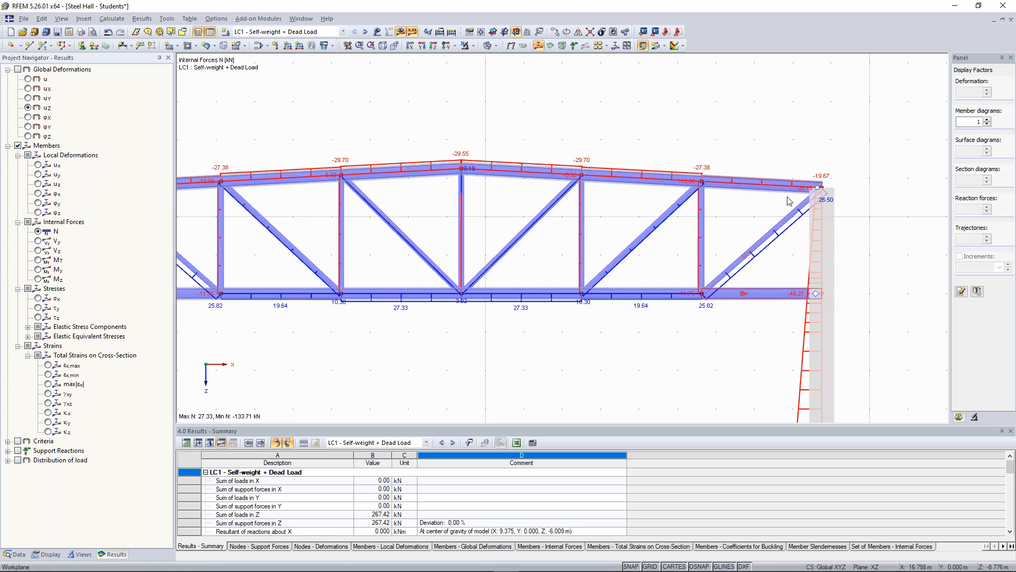
middle_drag(388, 259, 685, 279)
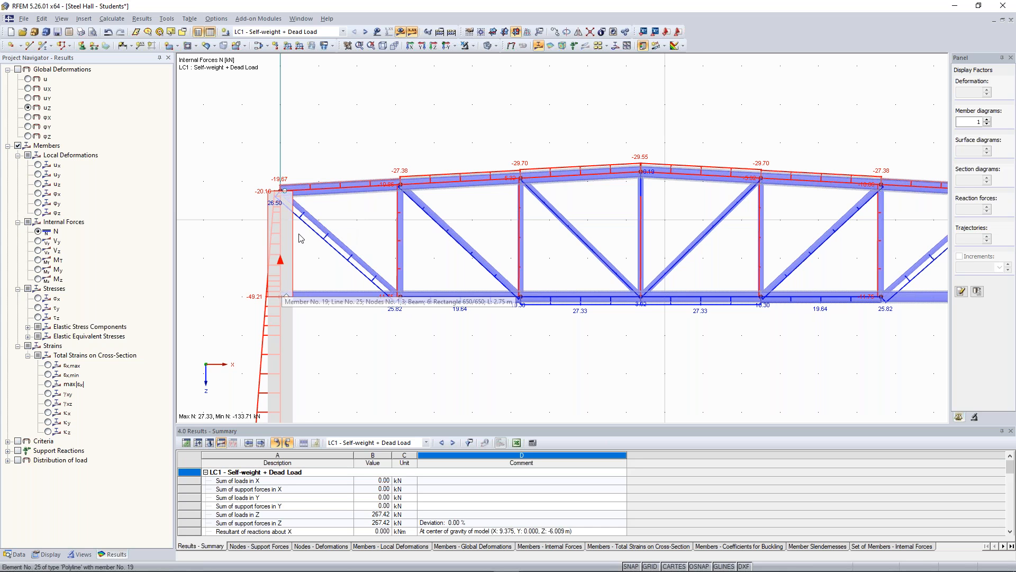
scroll(287, 215, up, 2)
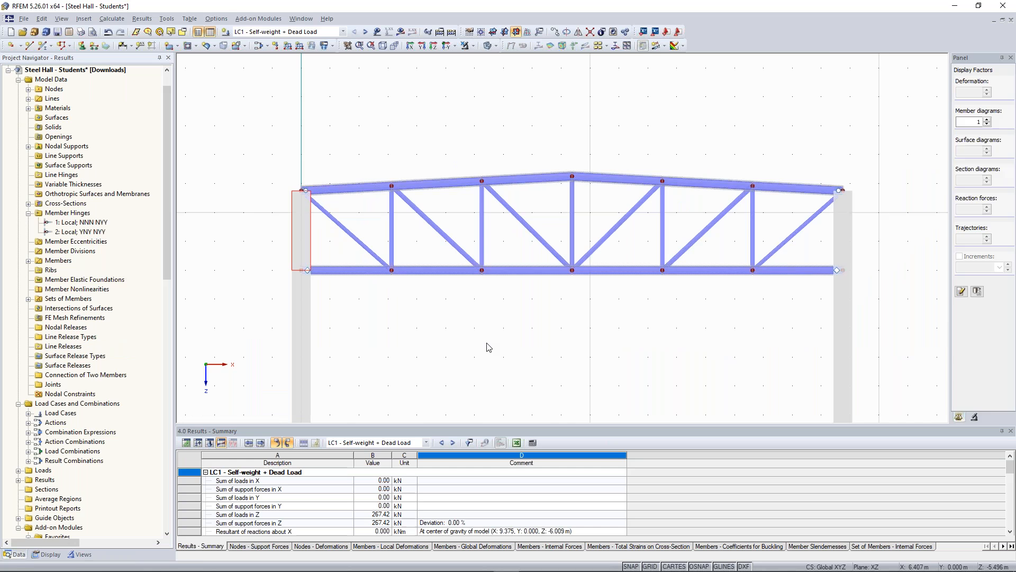
- Reduce the work plane's grid to the area around the frame through the work plane and grid settings
scroll(521, 337, down, 3)
middle_drag(521, 338, 515, 306)
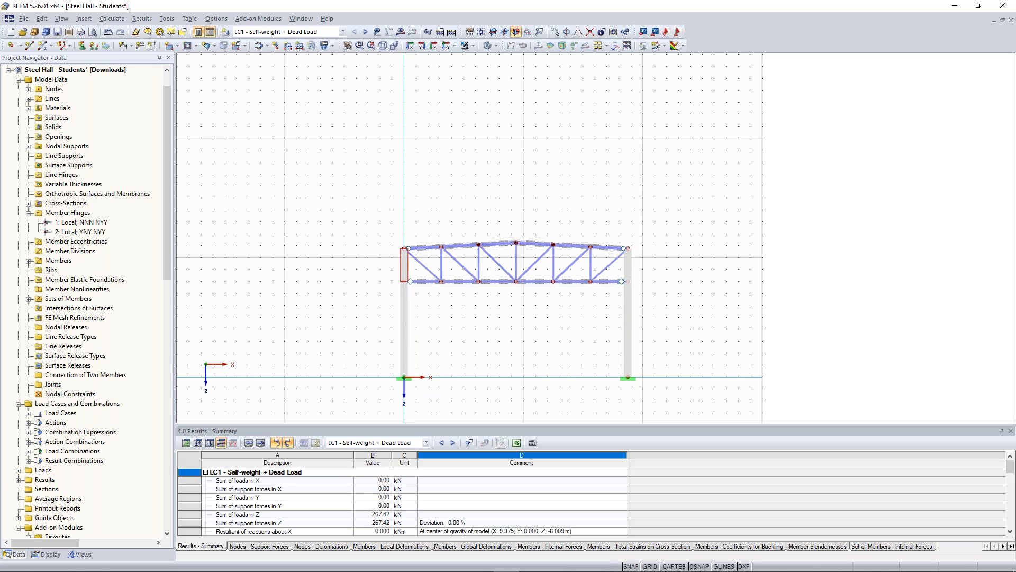
right_click(523, 184)
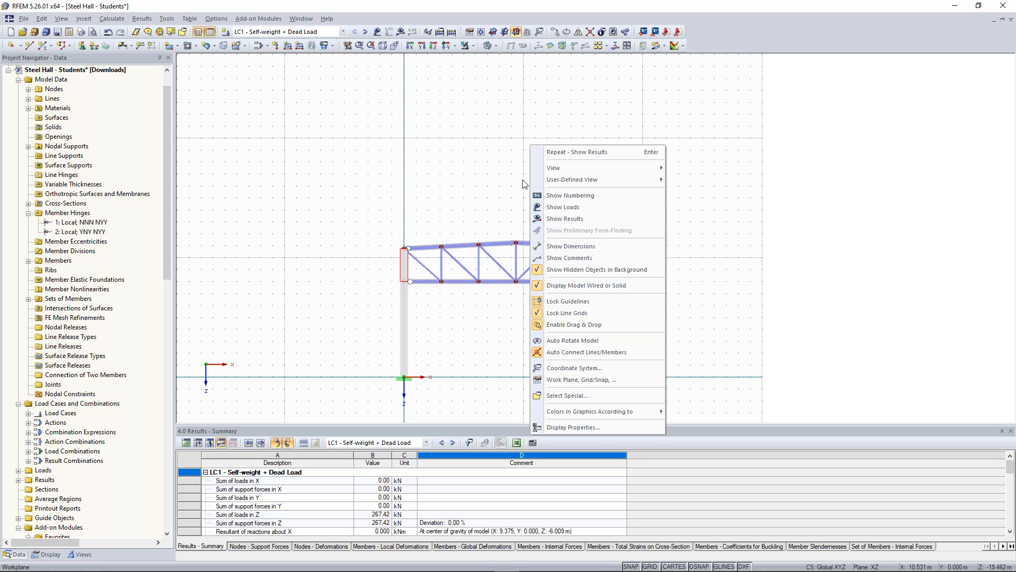
click(618, 381)
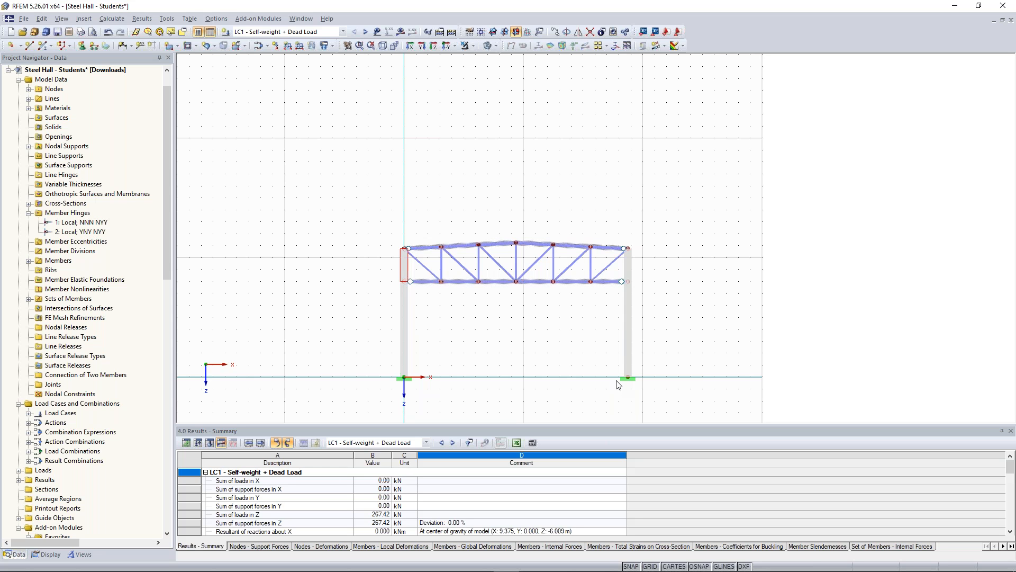
- Copy the entire frame with its supports twice at a spacing of 9.5 m in the Y direction
click(377, 220)
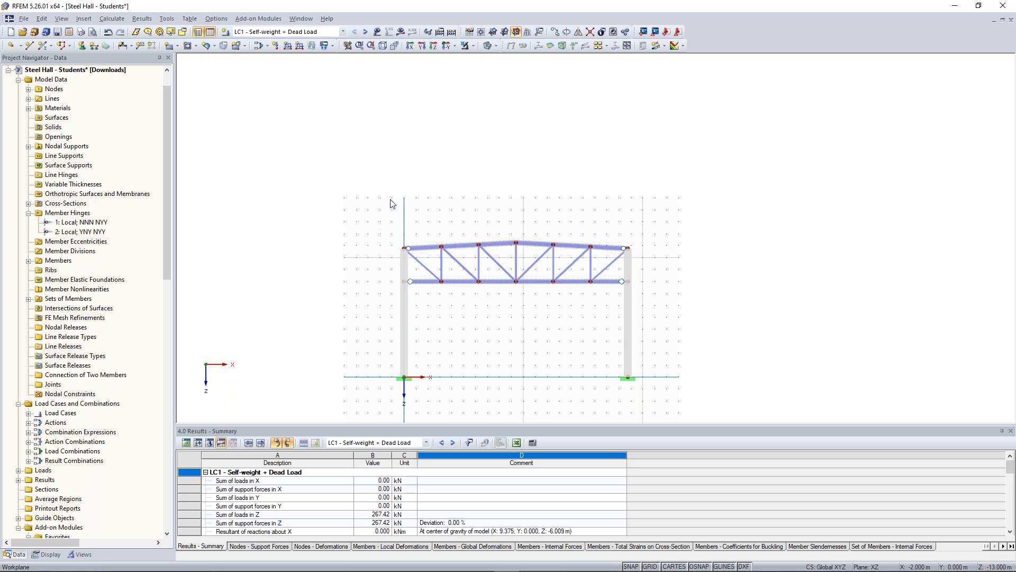
drag(373, 225, 636, 381)
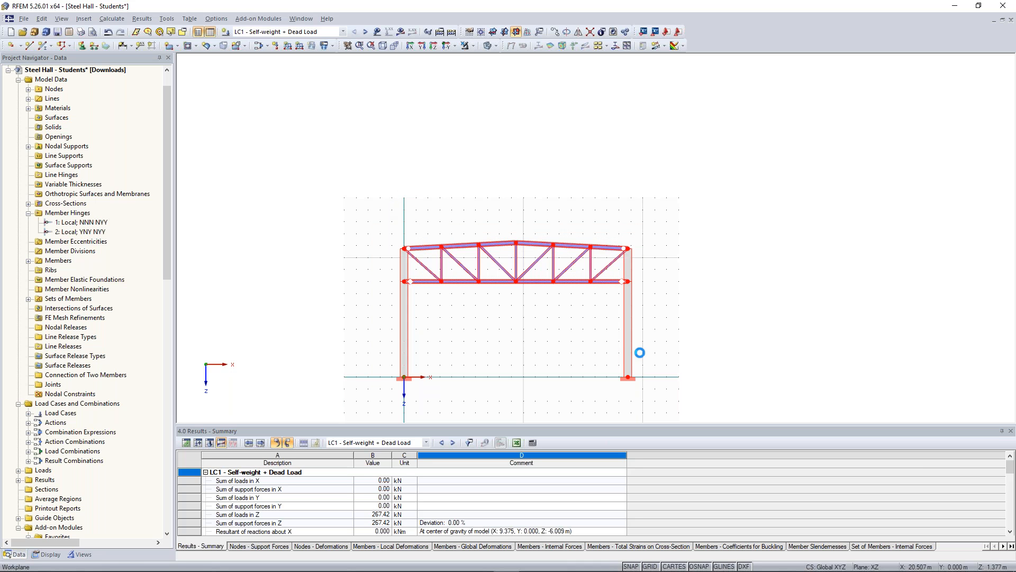
right_click(629, 297)
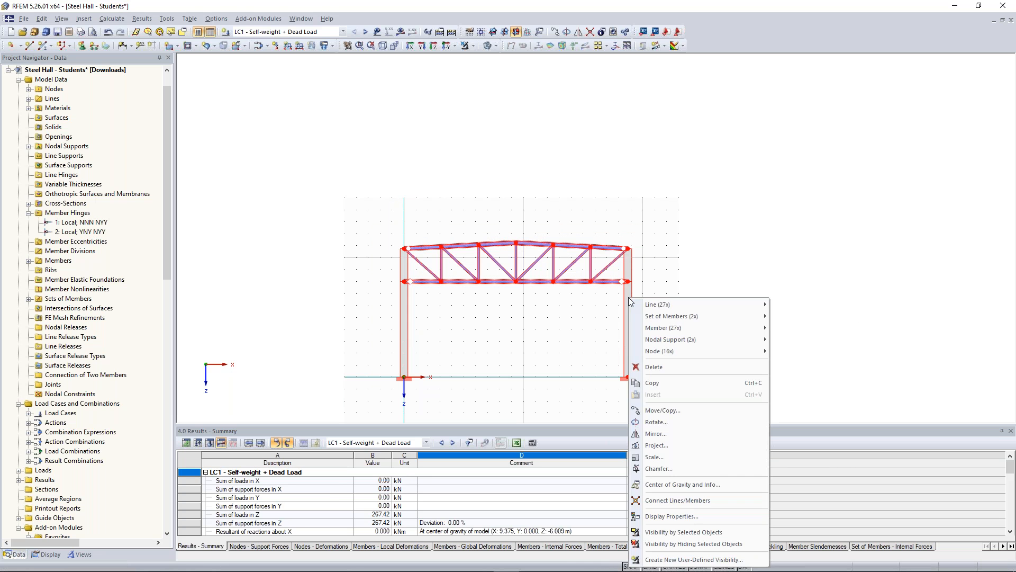
click(692, 415)
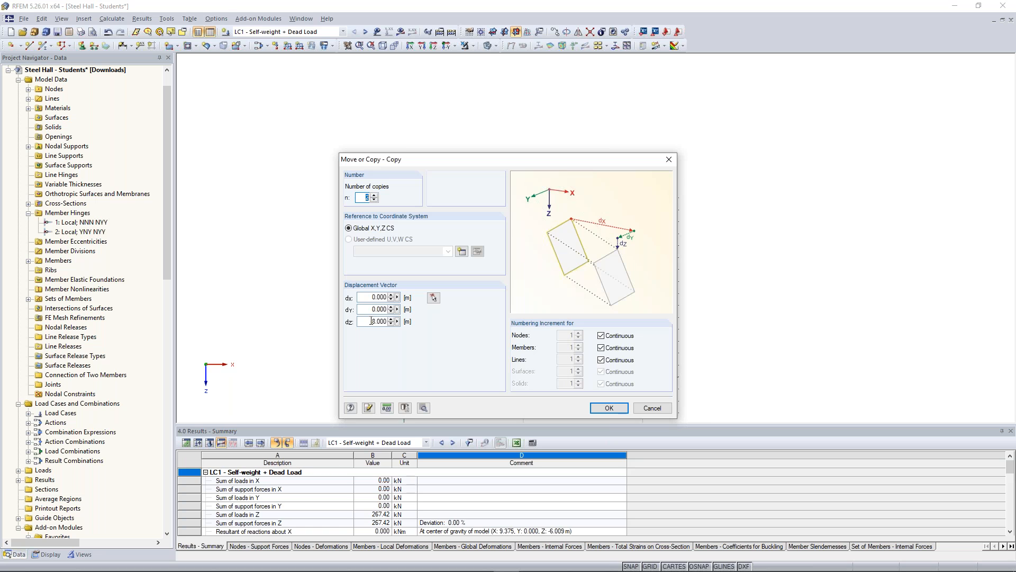
key(Tab)
key(Tab)
text(9,5)
click(609, 408)
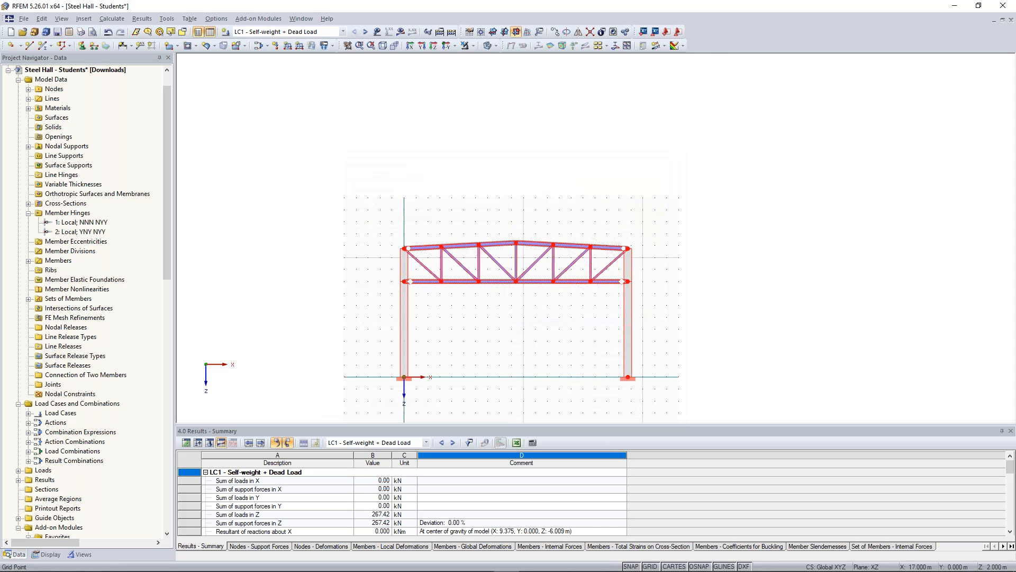
- Clear the selection and set the work plane to the horizontal XY plane for the three-frame model
click(676, 174)
ctrl+middle_drag(679, 177, 538, 222)
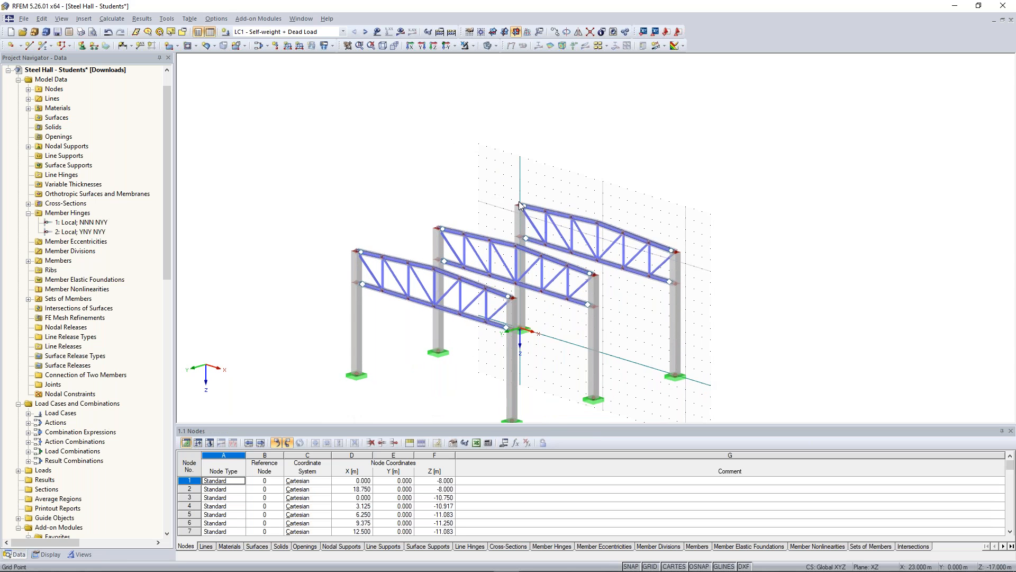
click(494, 34)
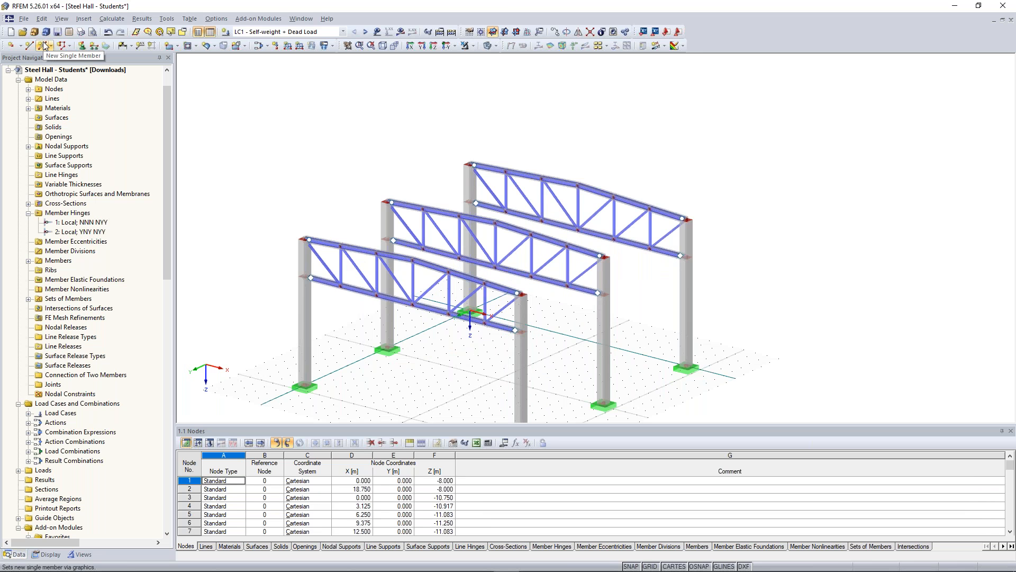
- Create an HEA 240 cross-section in Steel S 235 for a new single member
click(44, 43)
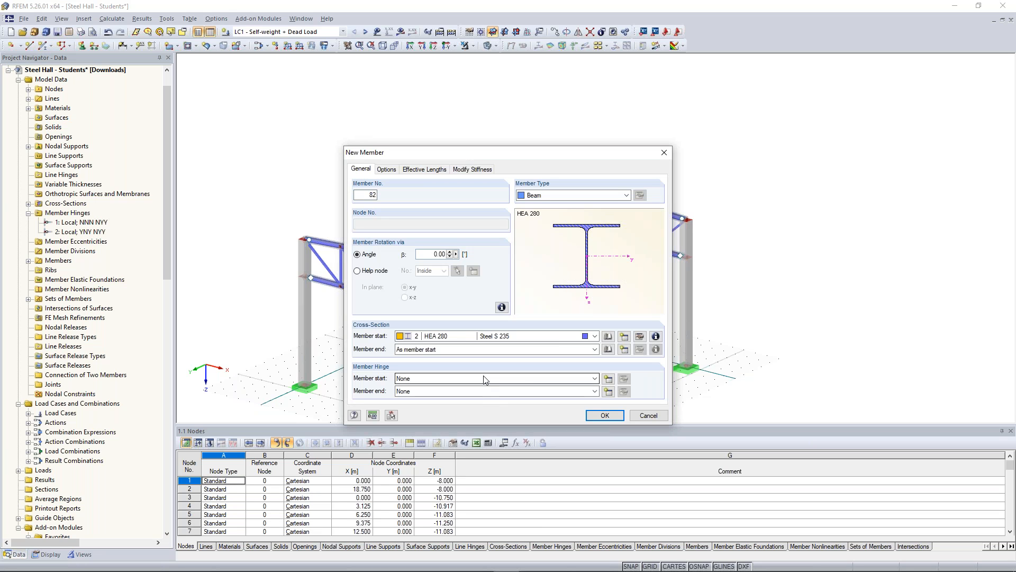
click(624, 336)
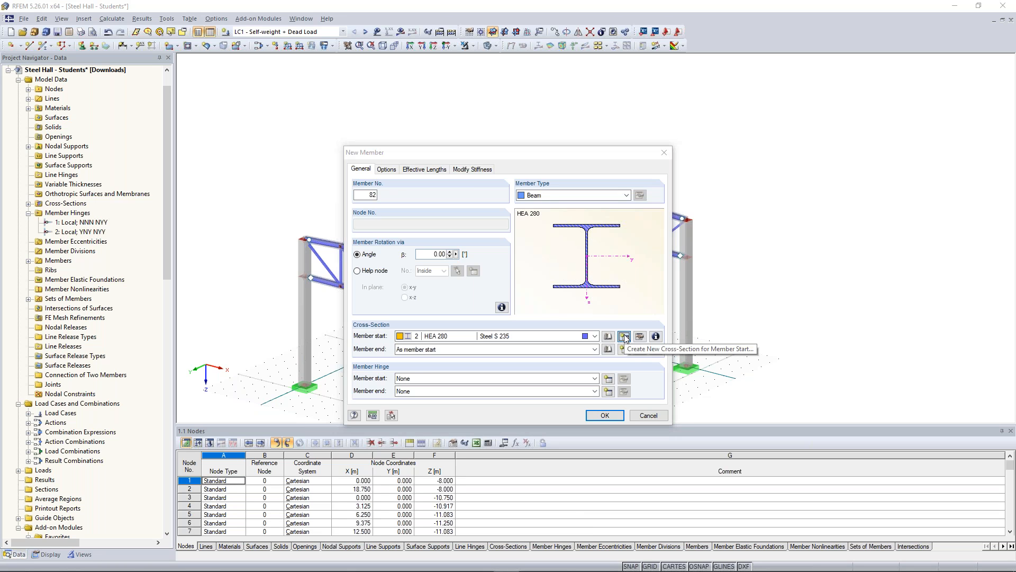
text(HEA 300)
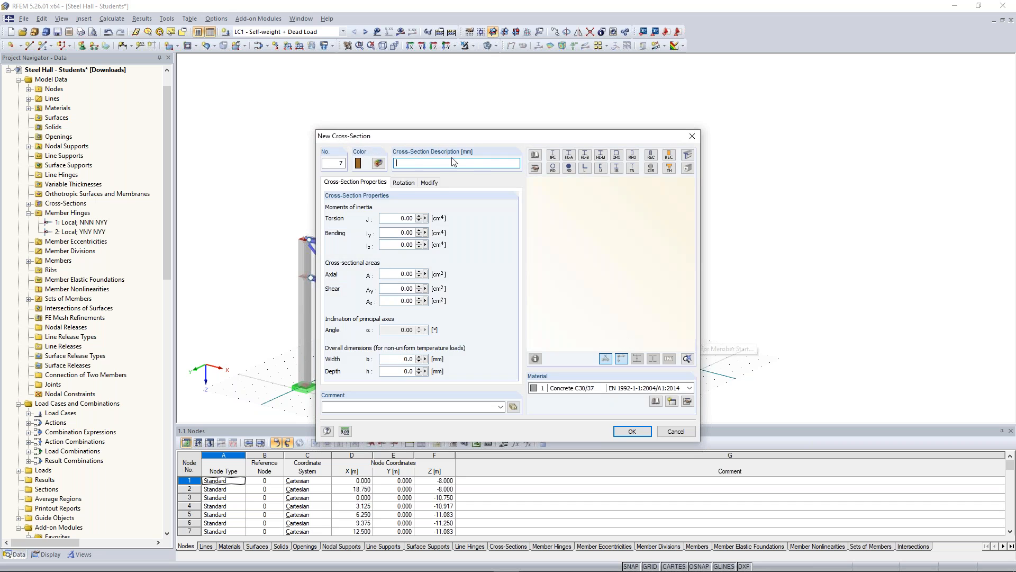
mouse_move(419, 163)
mouse_down()
mouse_move(408, 163)
mouse_move(419, 163)
mouse_up()
text(240)
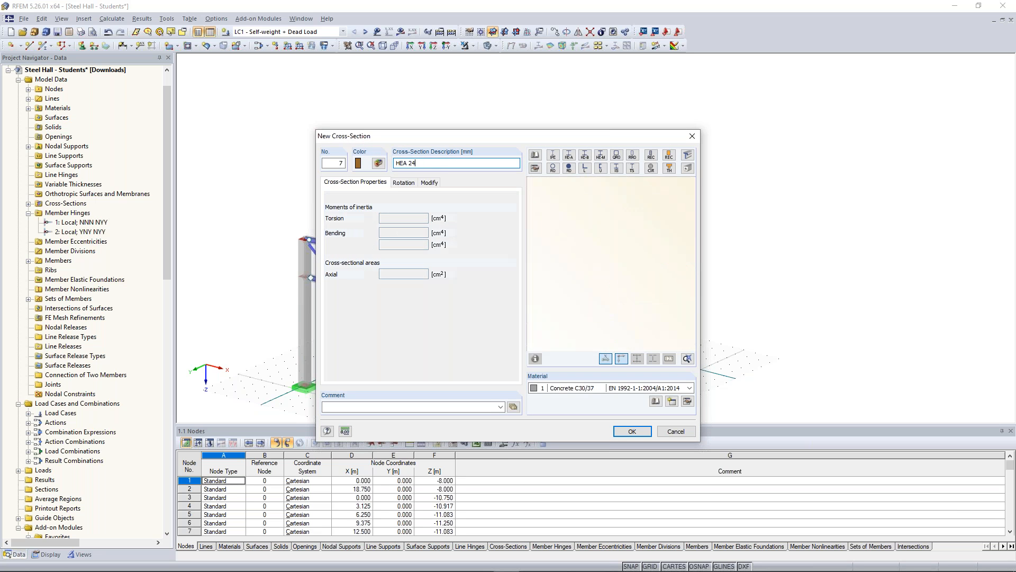
click(577, 388)
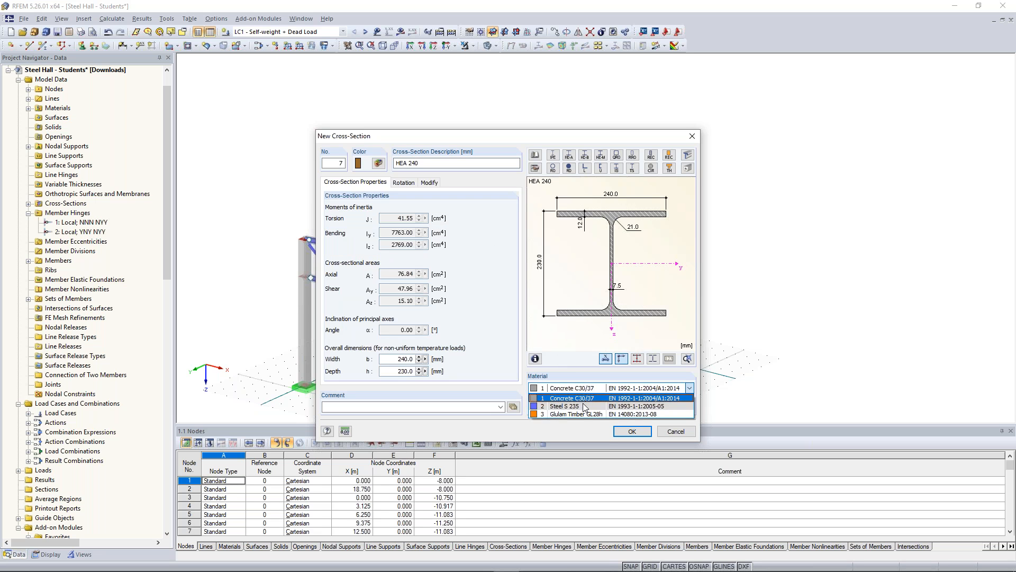
click(572, 406)
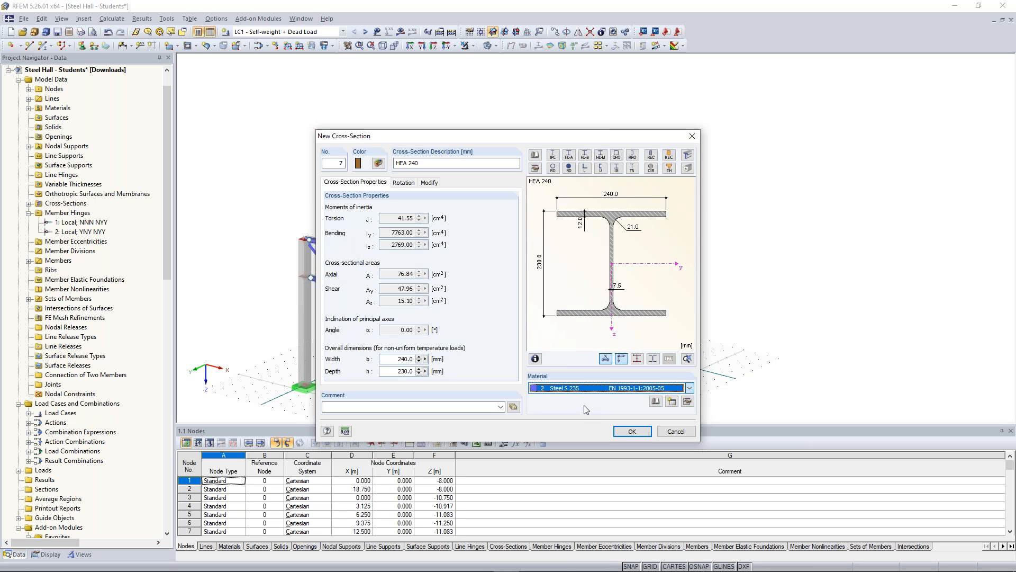
click(633, 432)
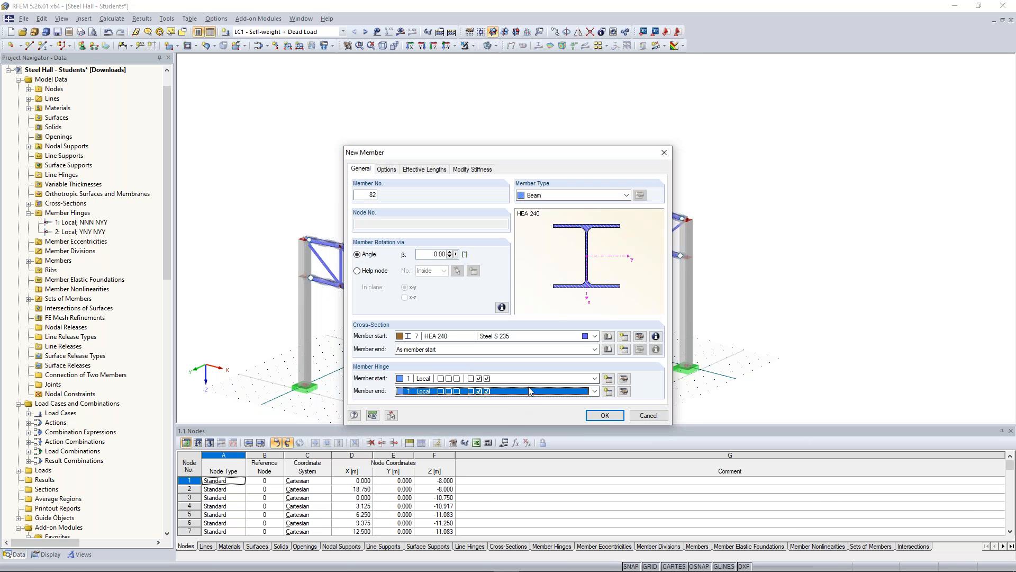
- Give the new member hinge 1 at both ends and draw it between the first two frames' column heads at X = 0
click(607, 417)
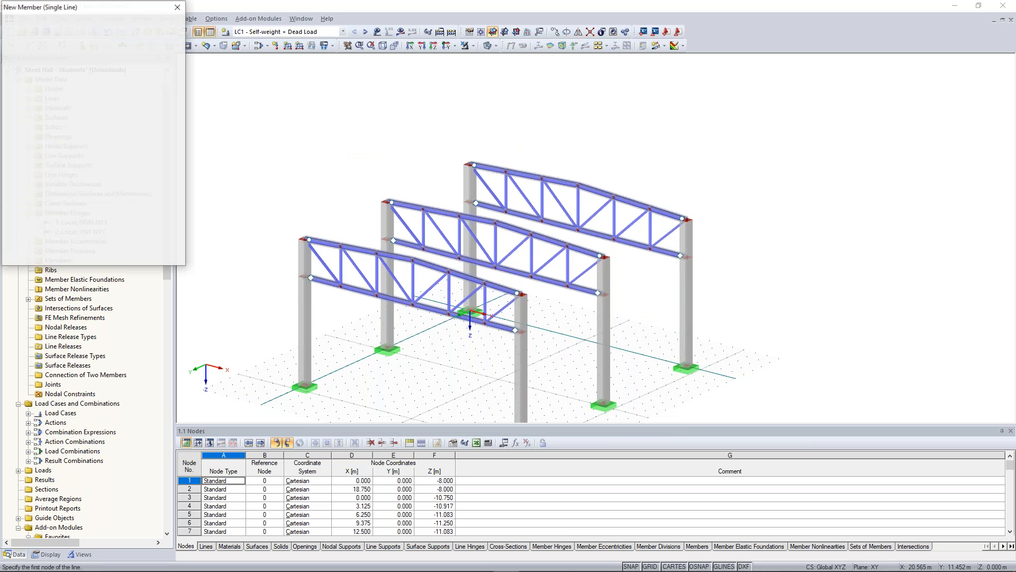
scroll(518, 121, up, 1)
scroll(417, 149, up, 1)
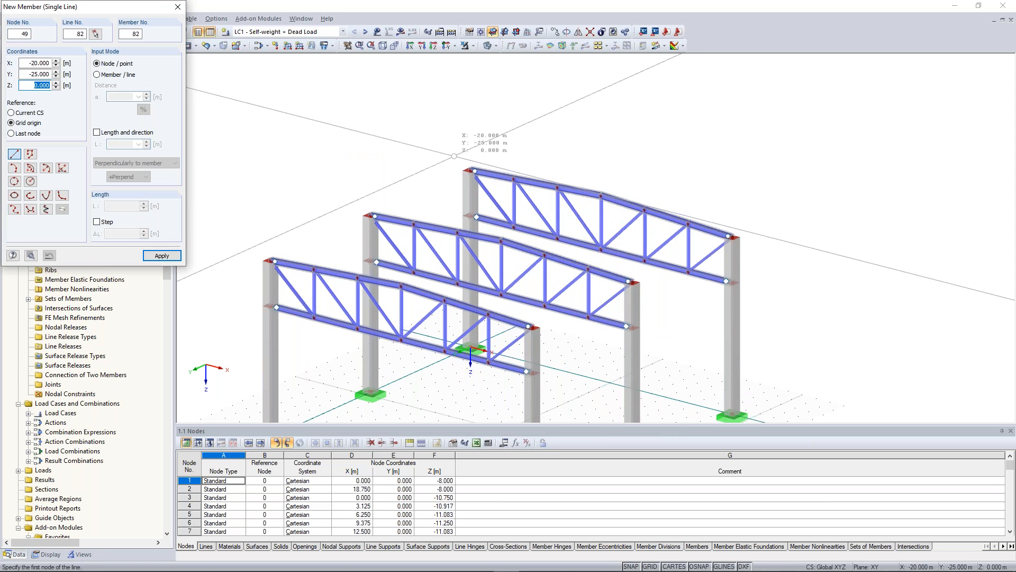
scroll(454, 156, up, 3)
click(274, 284)
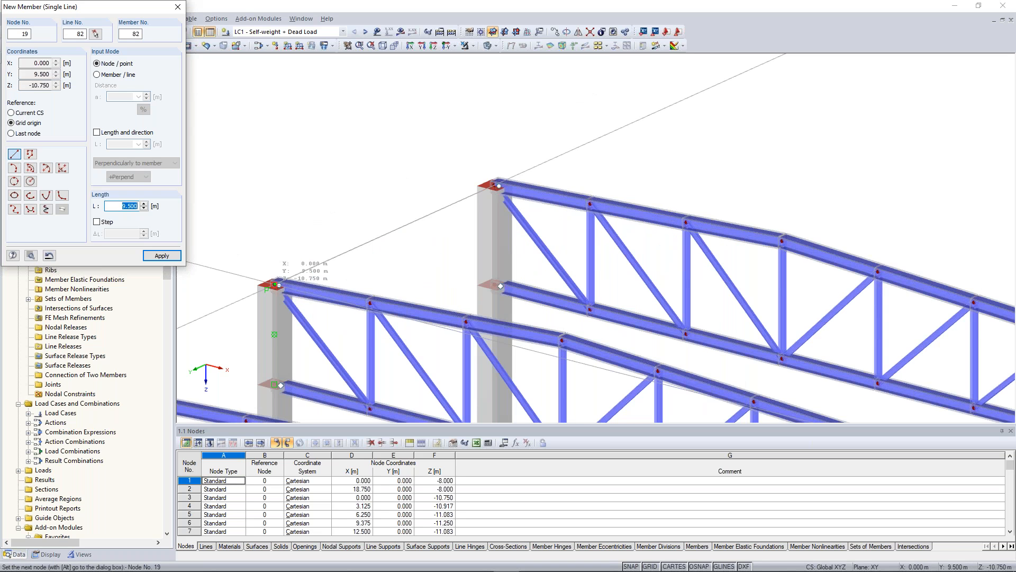
click(275, 285)
scroll(635, 189, down, 3)
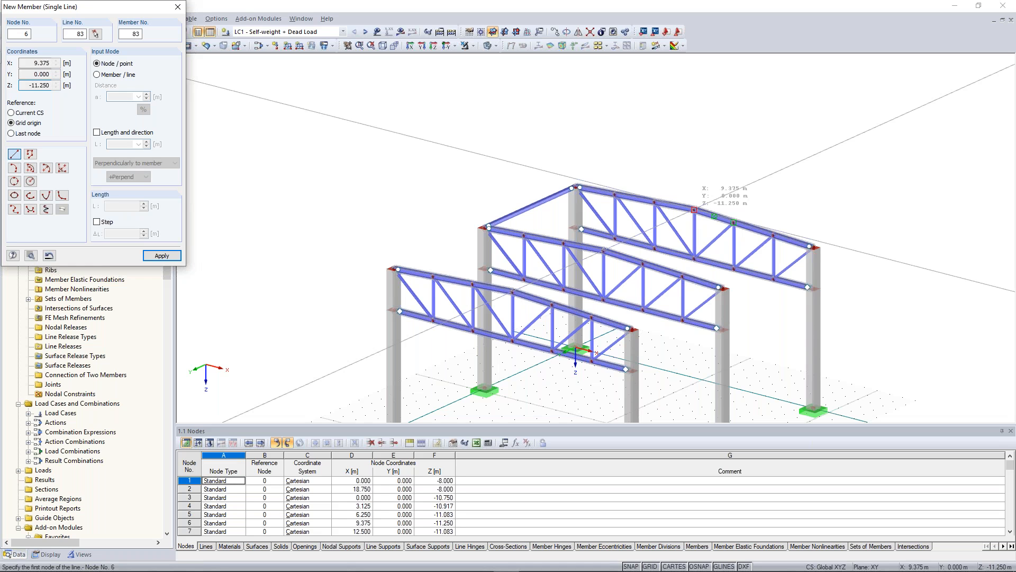
- Connect the first two frames with members between their ridge nodes and between their column heads on the far side from X = 0
click(694, 209)
click(608, 248)
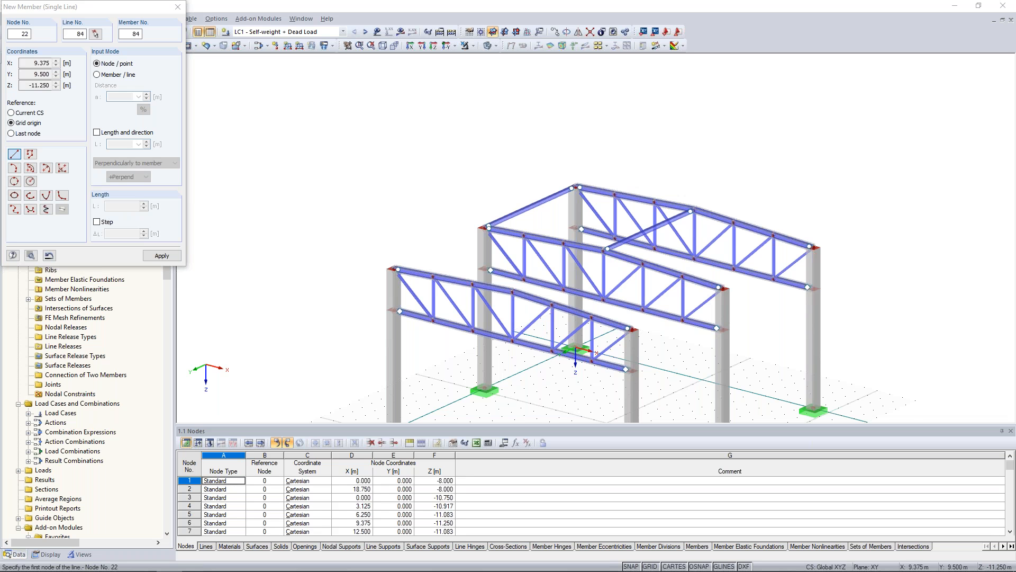
scroll(594, 257, up, 5)
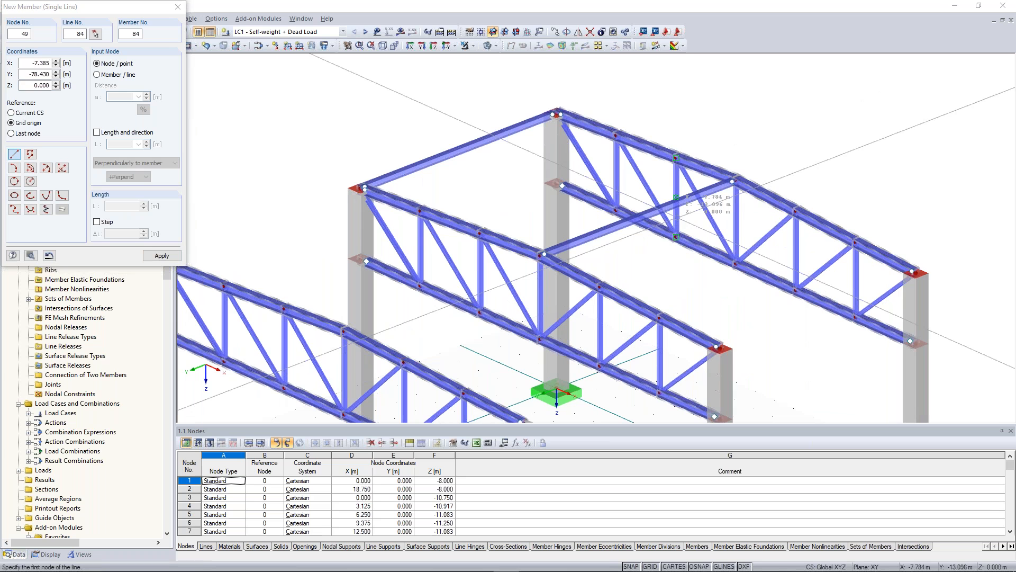
click(676, 197)
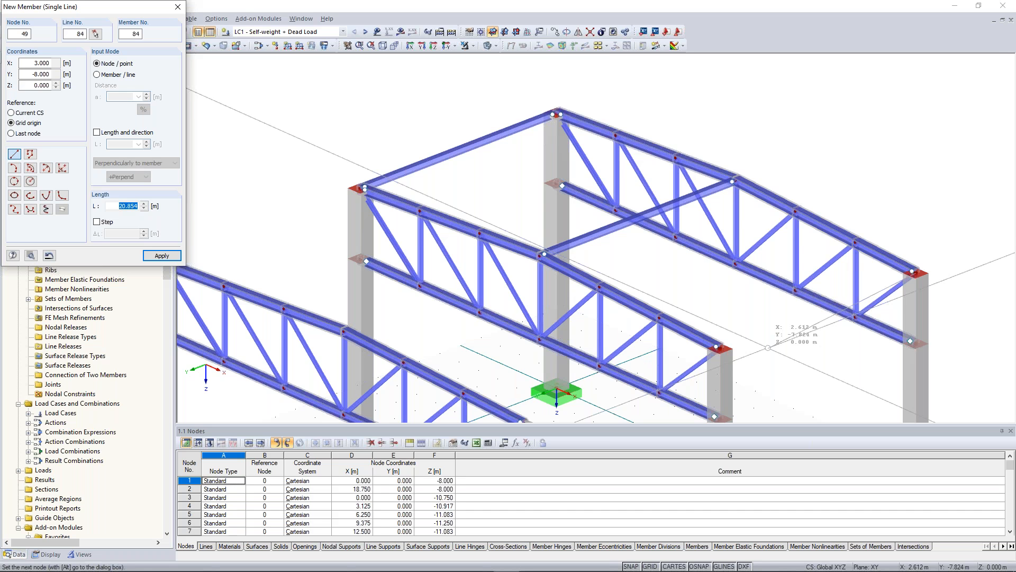
click(716, 346)
scroll(752, 222, down, 5)
ctrl+middle_drag(810, 161, 850, 176)
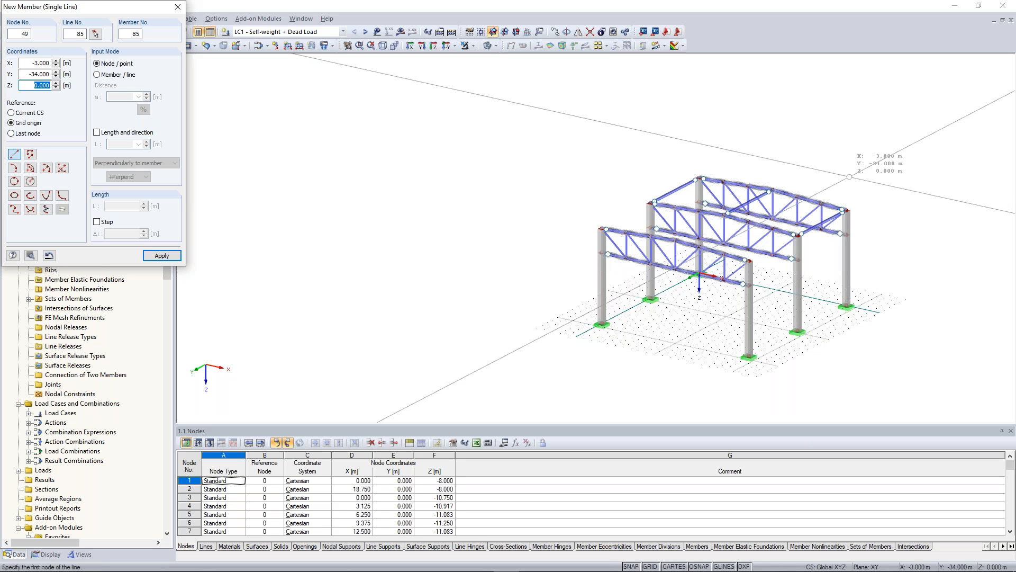
scroll(789, 151, up, 2)
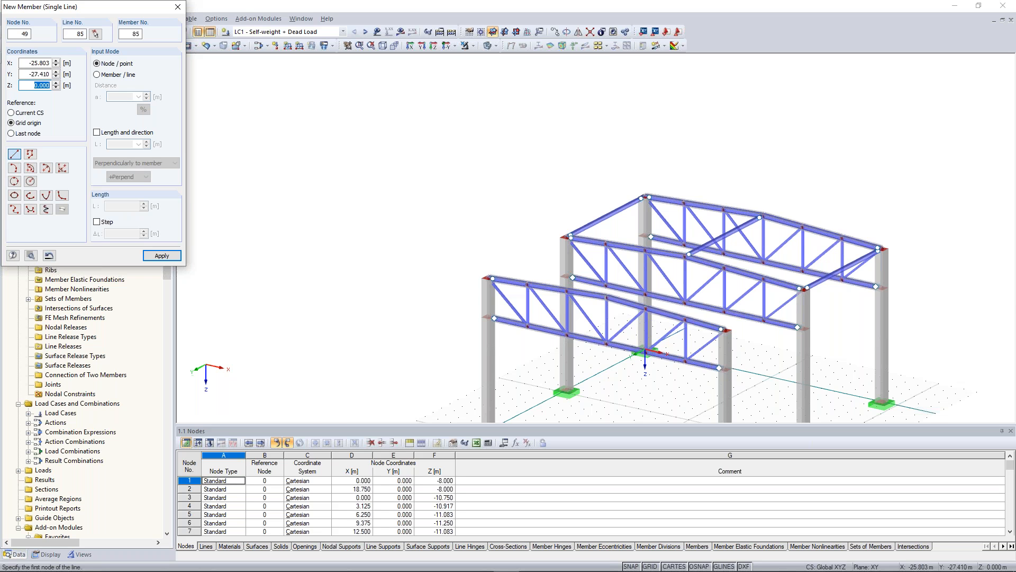
scroll(524, 249, up, 2)
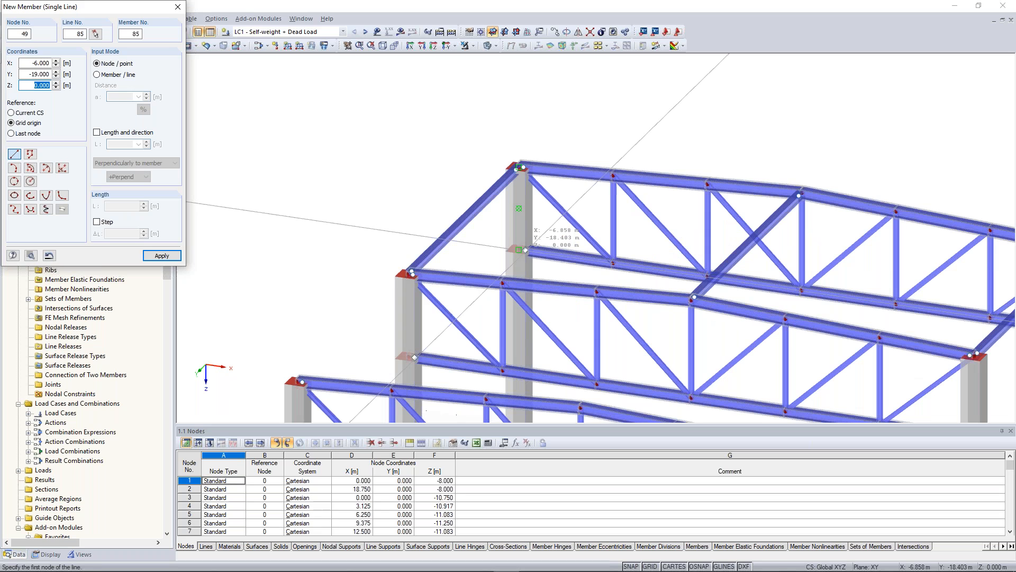
key(Escape)
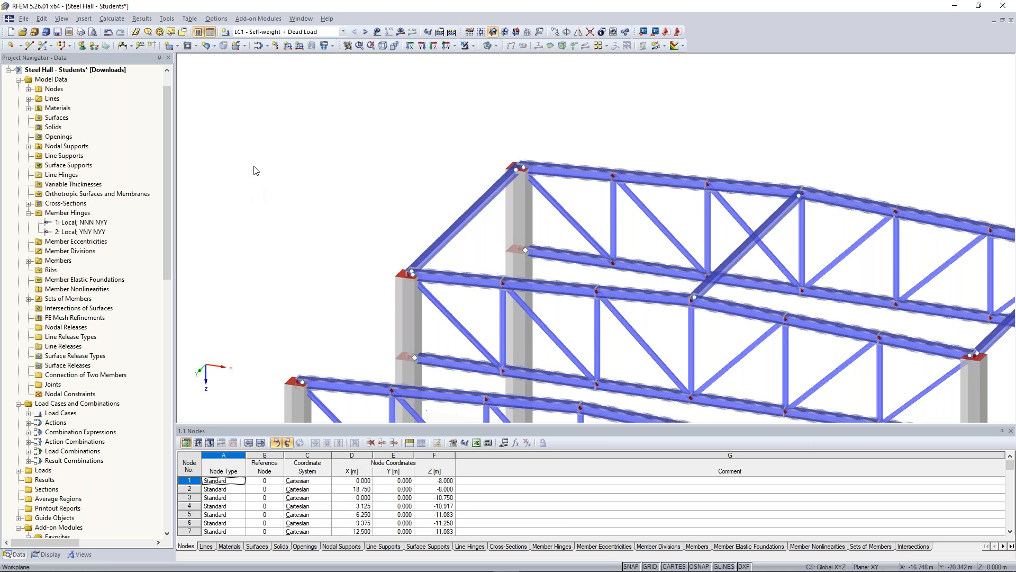
- Draw HEA 240 members with hinge 1 only at the start between the first two frames' intermediate top chord nodes, beginning at X = 3.125 m
click(44, 48)
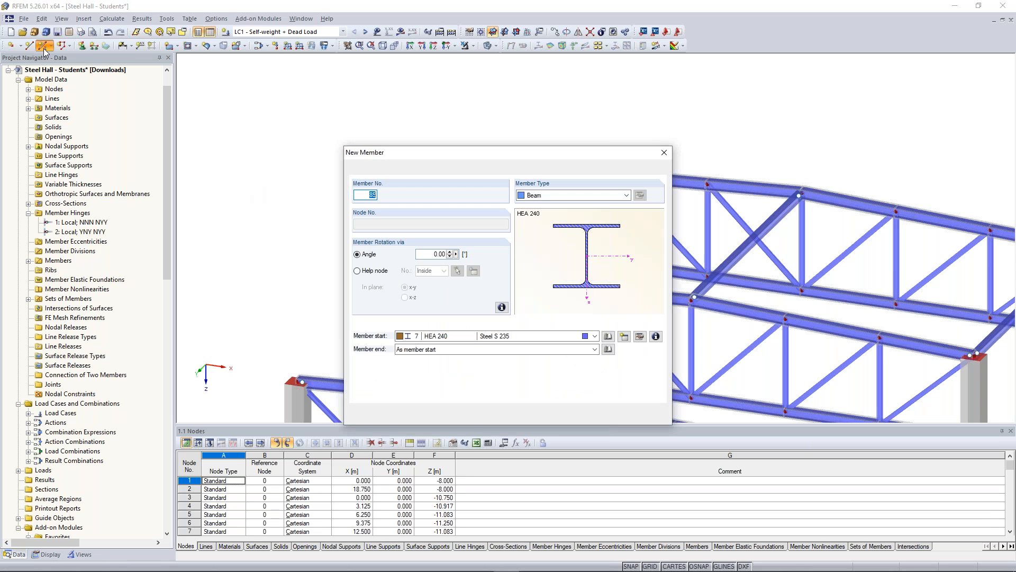
click(497, 390)
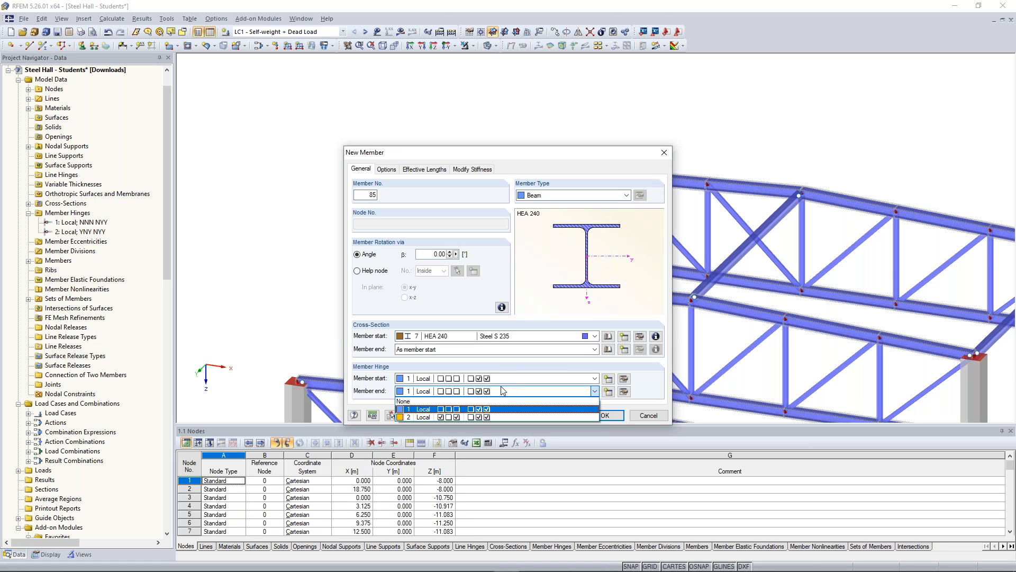
click(495, 402)
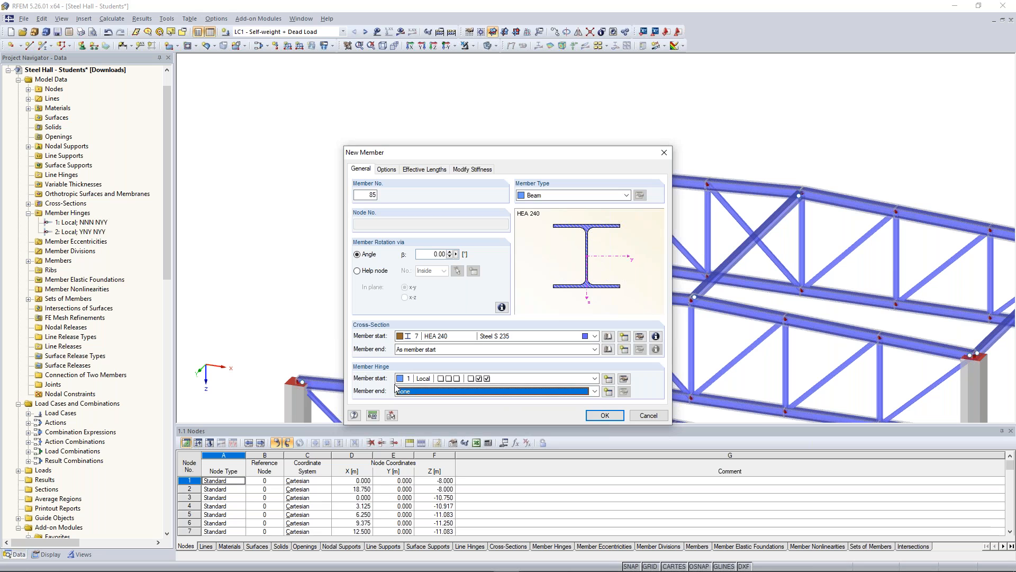
click(612, 420)
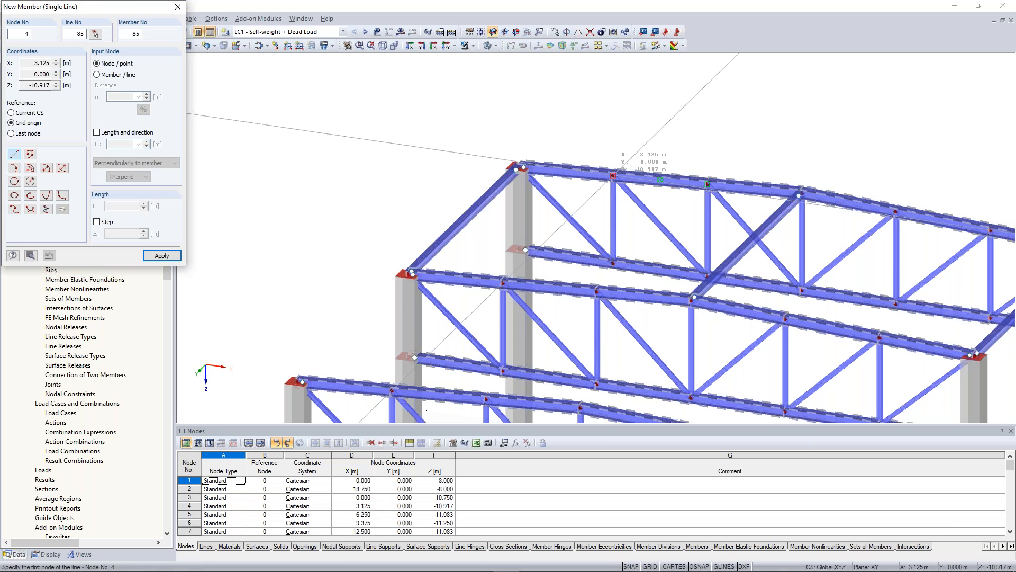
click(613, 175)
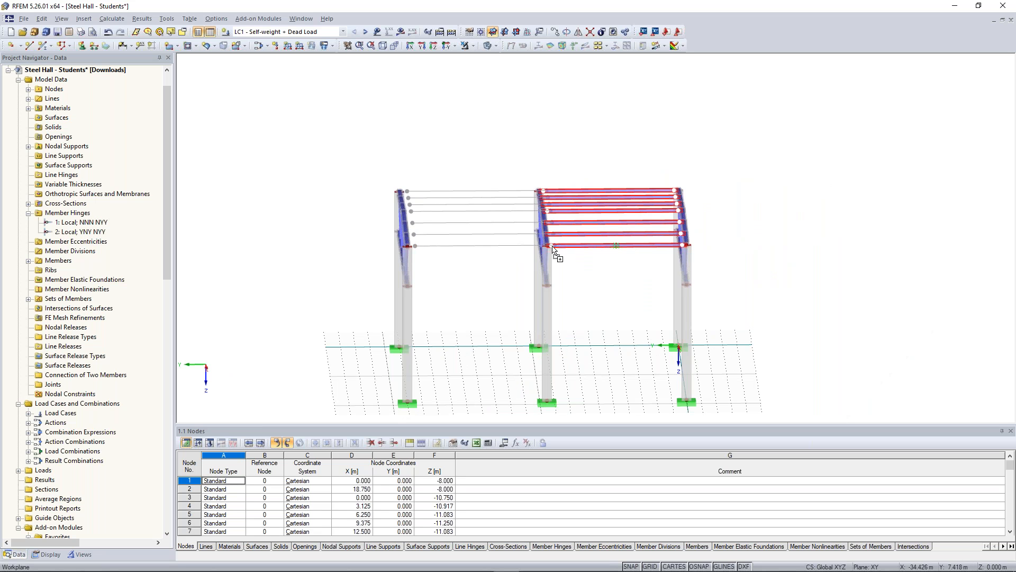
- Copy the connecting members of the first bay into the bay between the second and third frames and clear the selection
ctrl+drag(552, 247, 551, 247)
ctrl+middle_drag(551, 246, 542, 282)
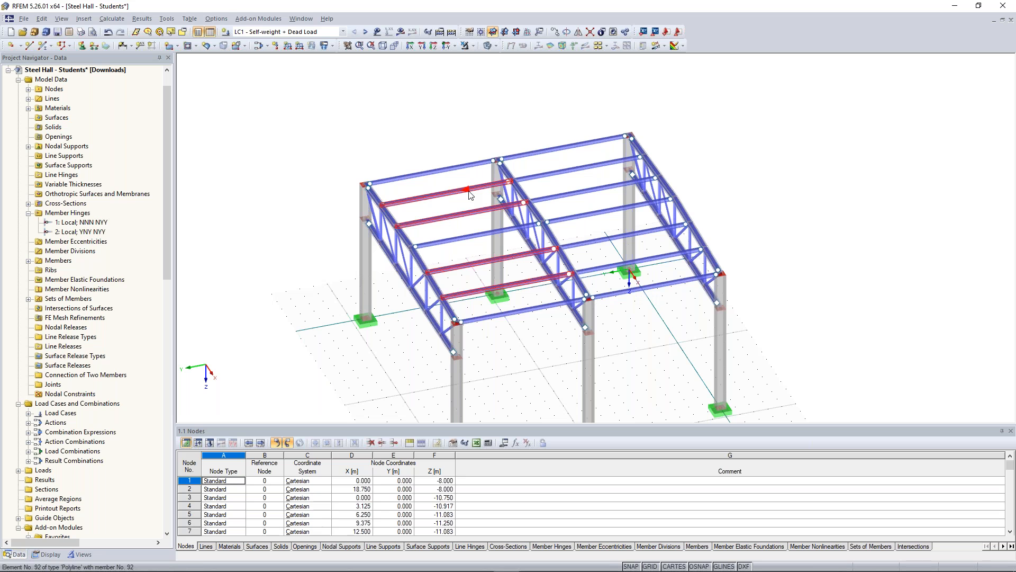
click(553, 119)
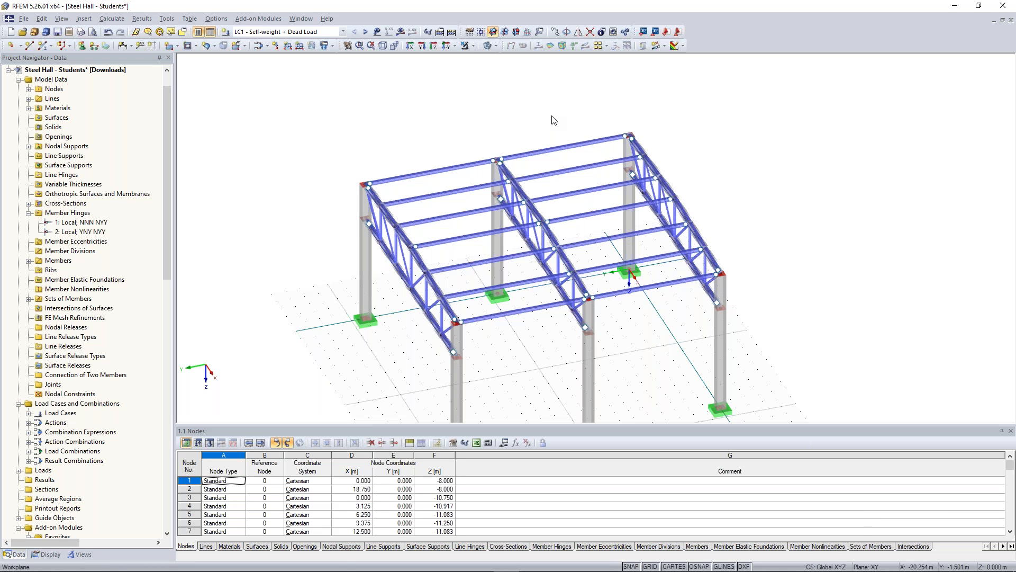
- Set up a new member hinge in the global X,Y,Z reference system with the special type of hinge enabled
right_click(83, 213)
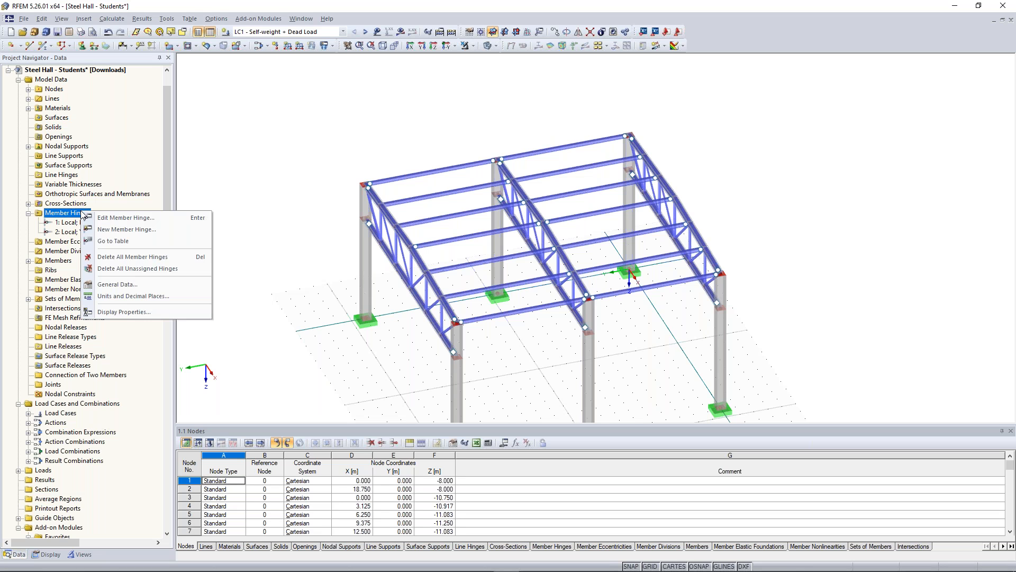
click(135, 231)
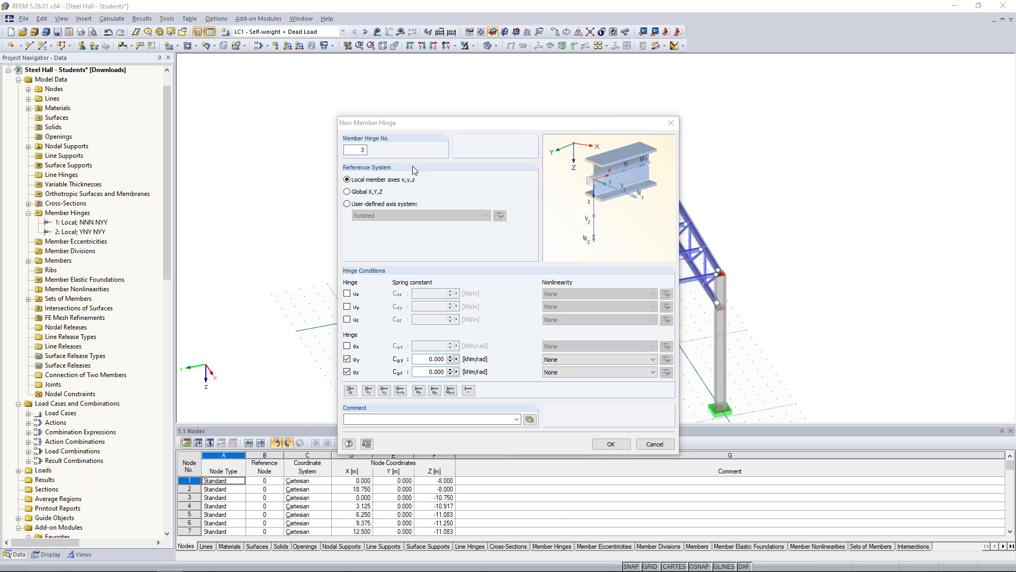
click(370, 194)
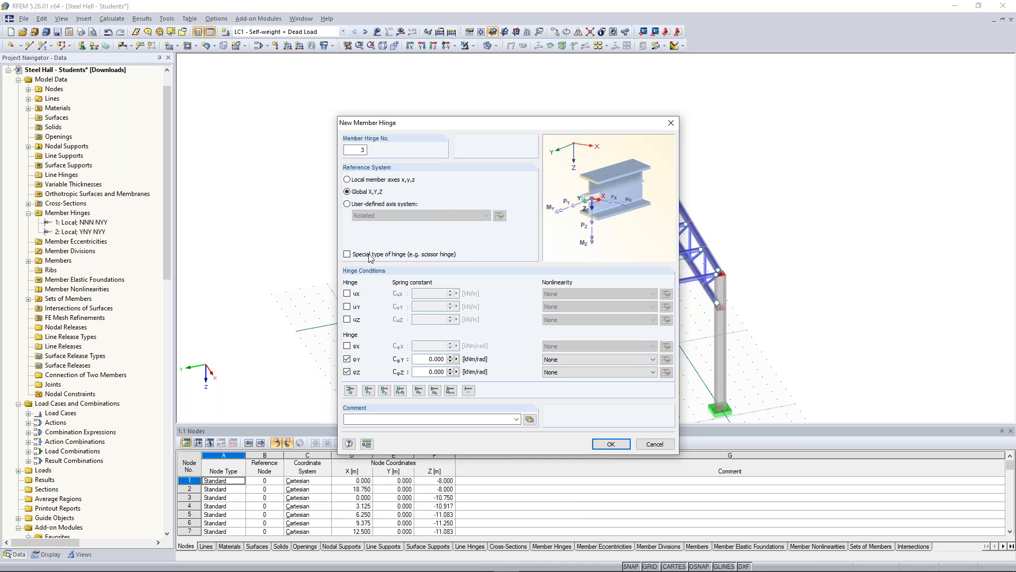
click(347, 255)
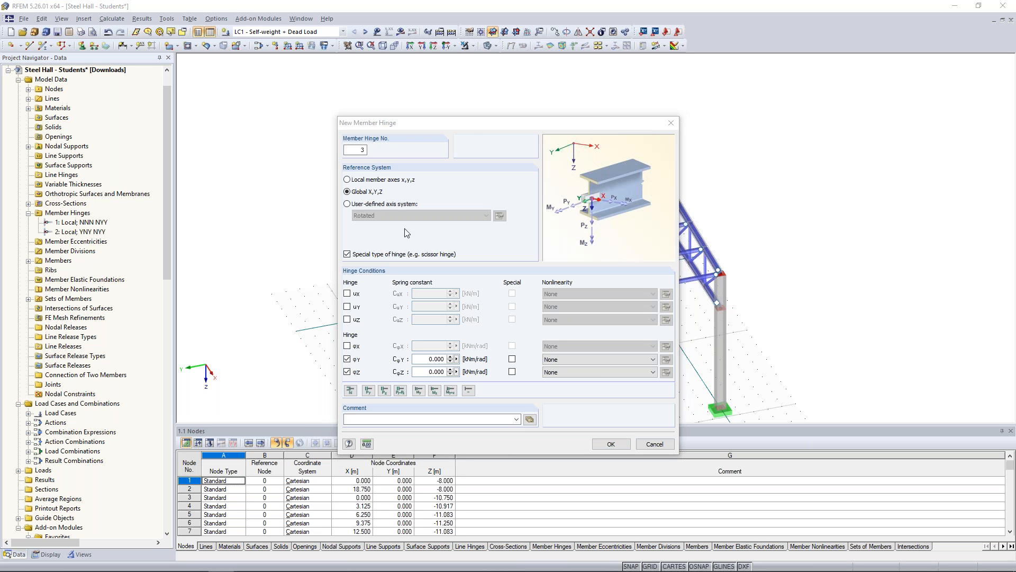
drag(481, 130, 793, 148)
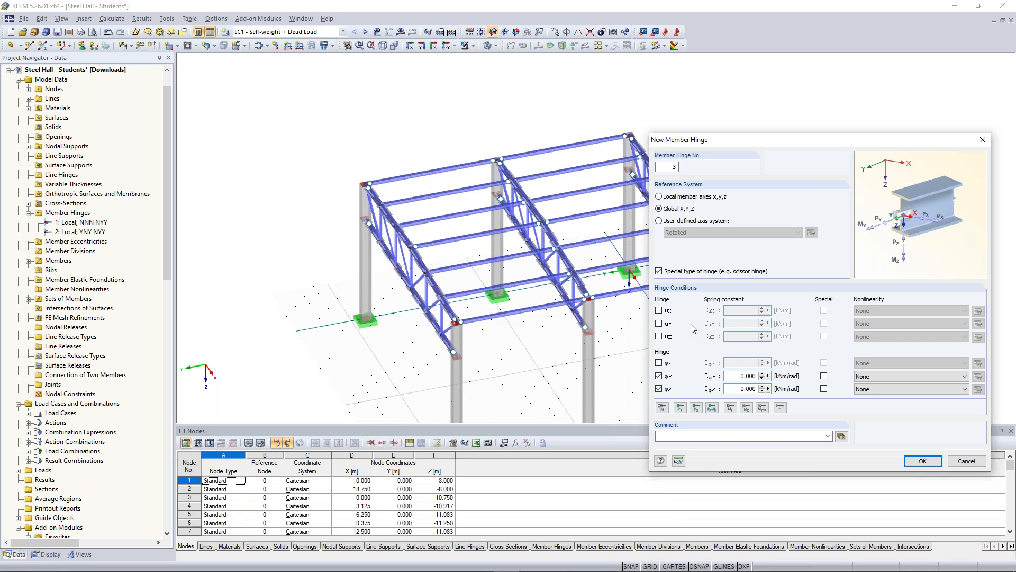
- Add uY and φX to the hinge's releases, mark uY, φX, φY and φZ as special, and save the hinge
click(659, 324)
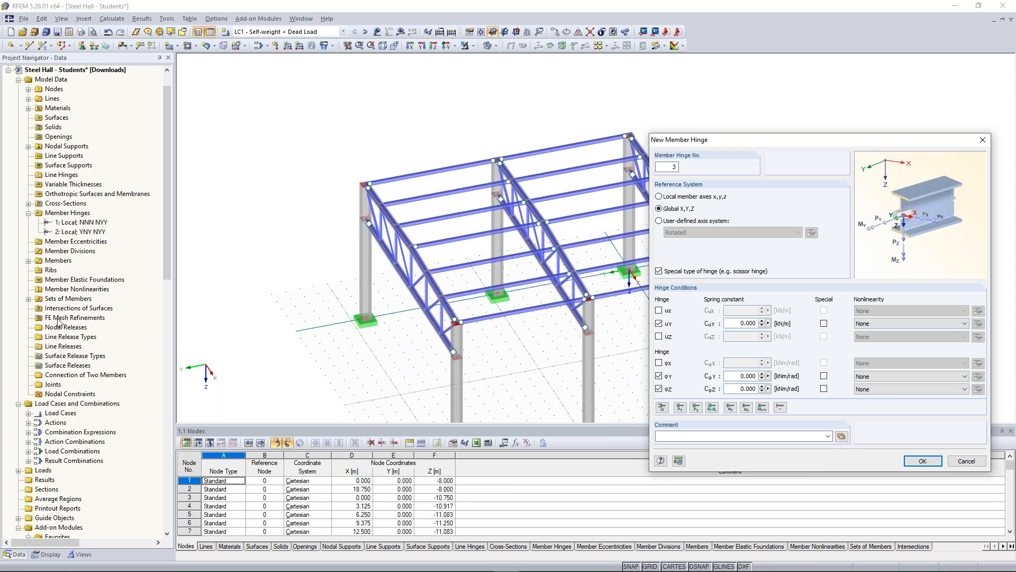
click(659, 363)
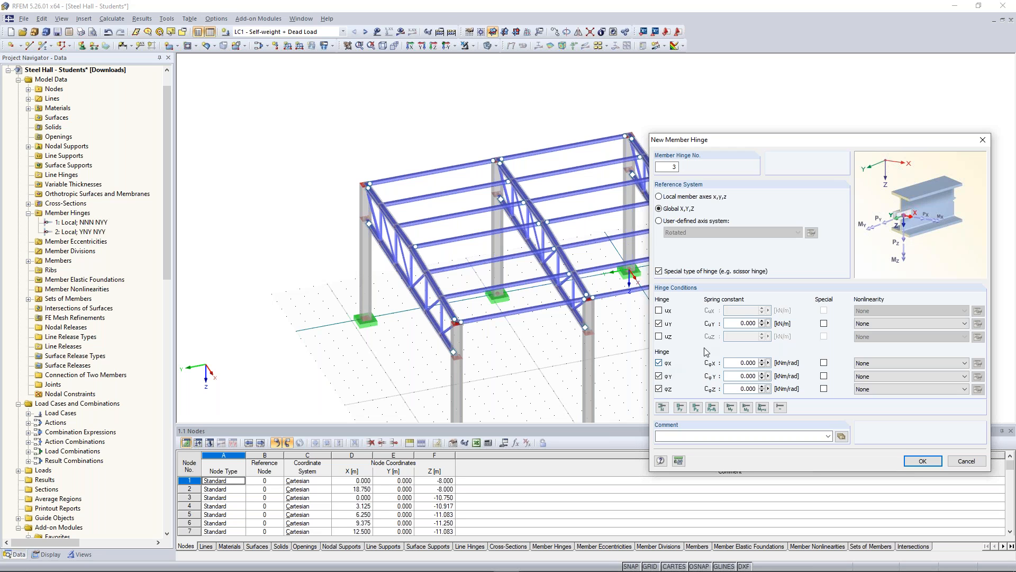
click(823, 388)
click(823, 376)
click(823, 362)
click(824, 324)
click(923, 461)
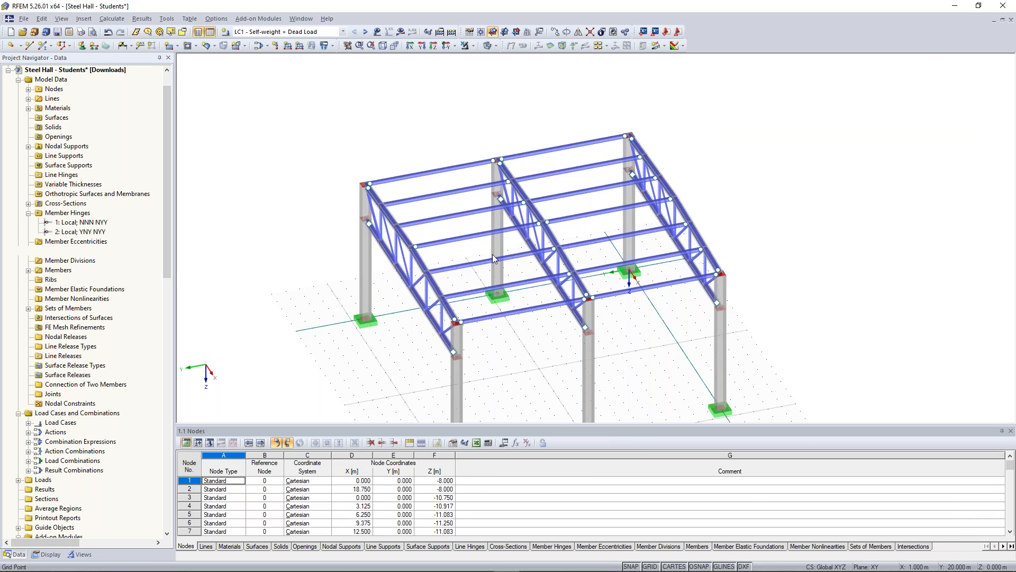
- Assign member hinge 3 graphically to the ends of the intermediate connecting members where they meet the middle frame in both bays
click(87, 242)
right_click(86, 243)
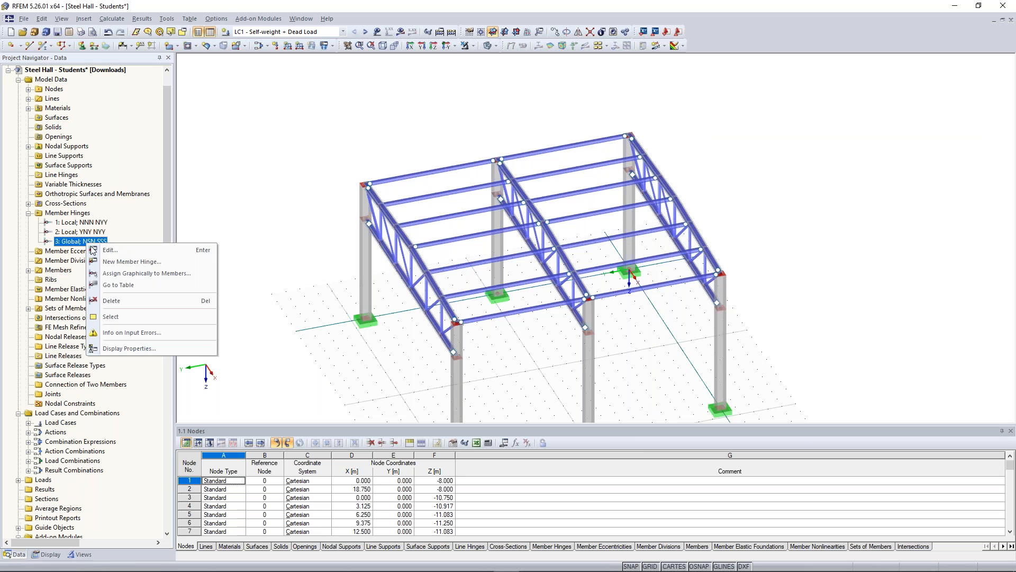
click(166, 273)
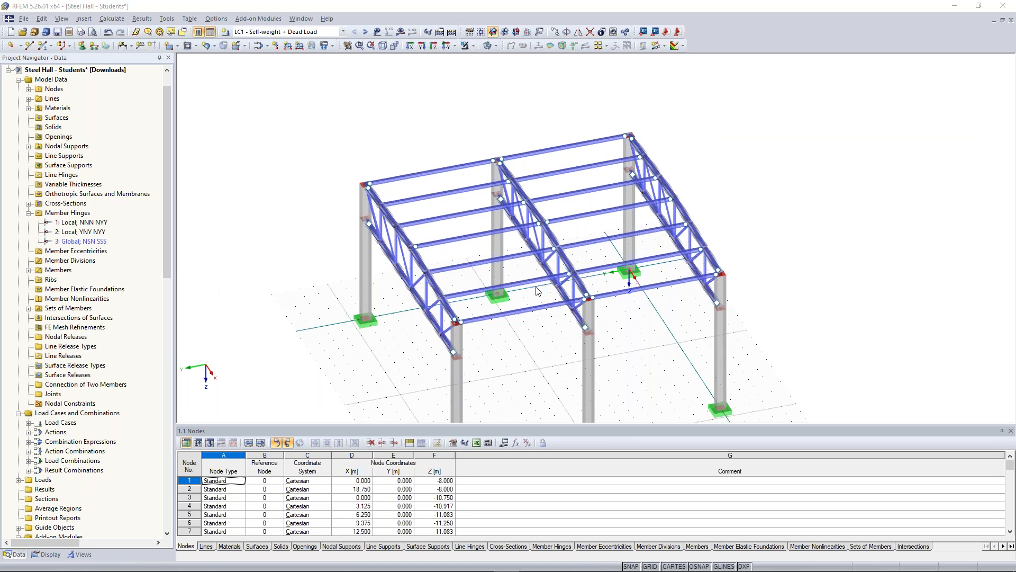
click(560, 276)
scroll(563, 276, up, 5)
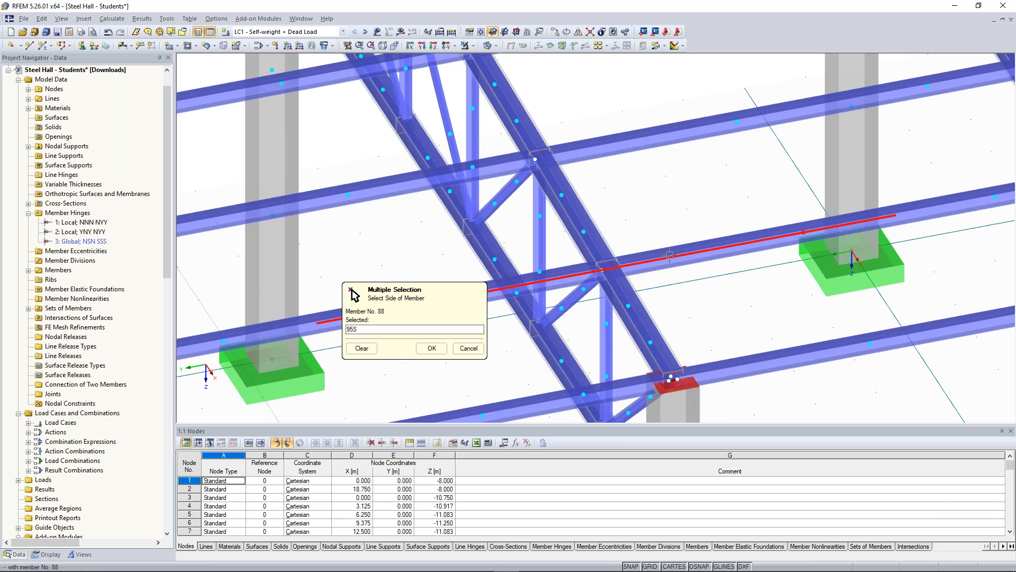
click(601, 148)
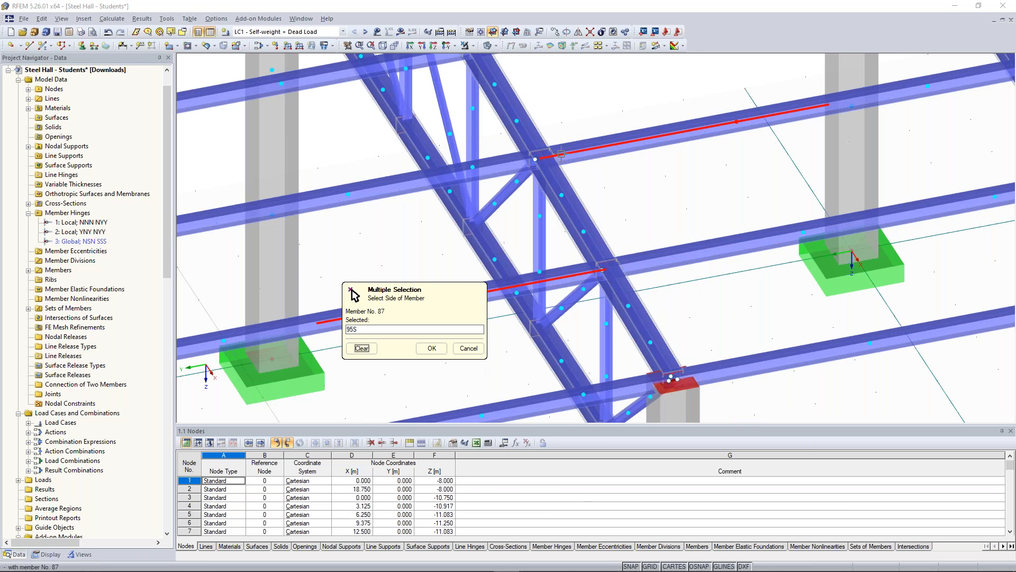
click(437, 175)
scroll(429, 170, down, 5)
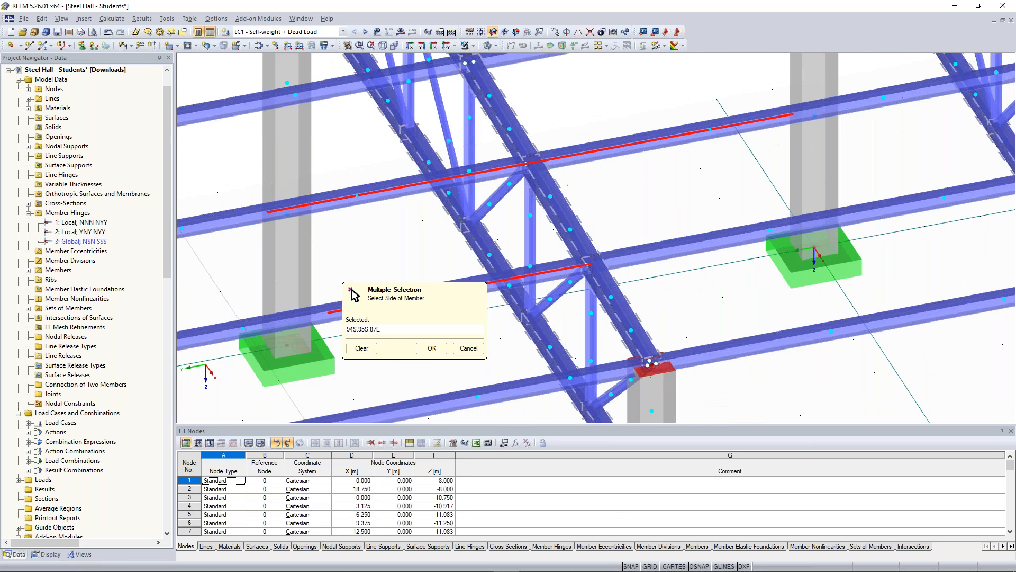
middle_drag(418, 165, 519, 204)
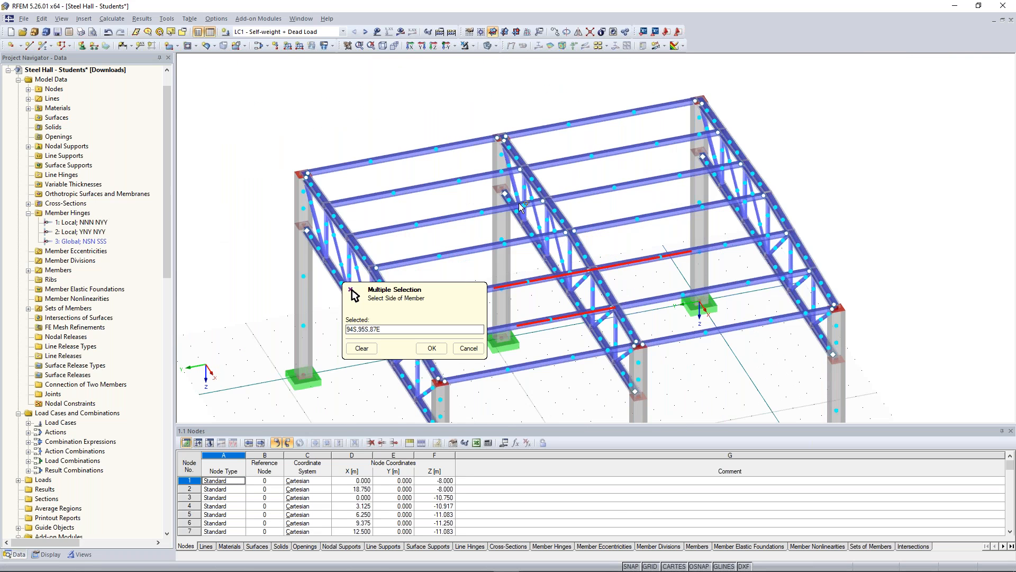
scroll(523, 200, up, 2)
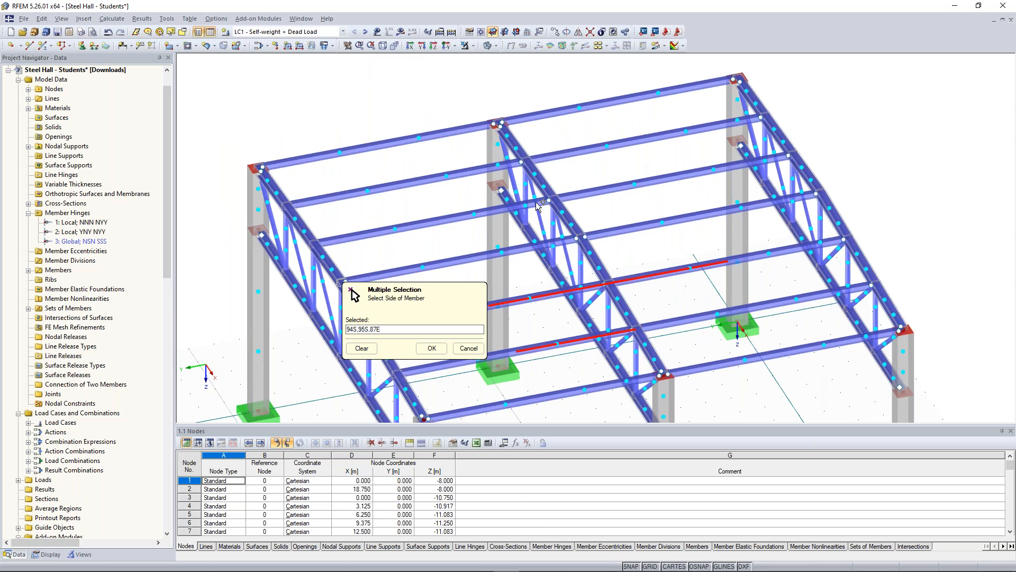
click(510, 169)
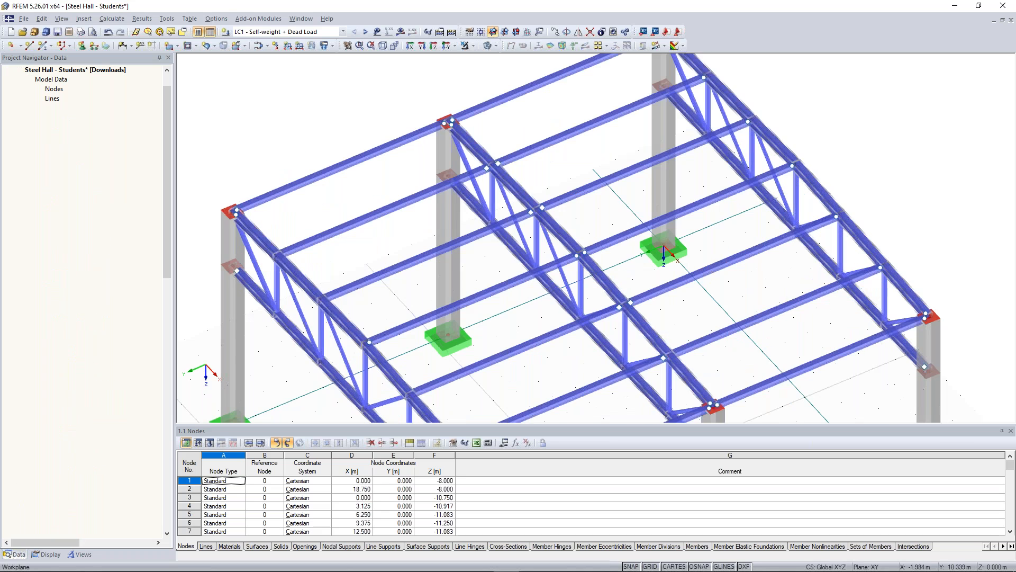
- Create a local member hinge releasing ux, φx, φy and φz for the member ends of the four intermediate members between the second and third frames
scroll(405, 263, down, 3)
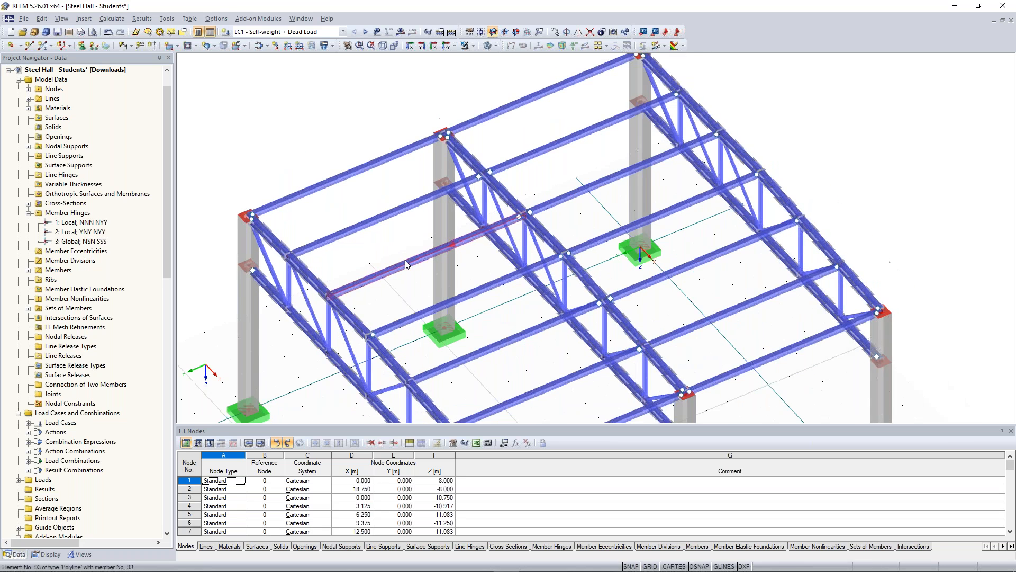
ctrl+middle_drag(903, 200, 348, 303)
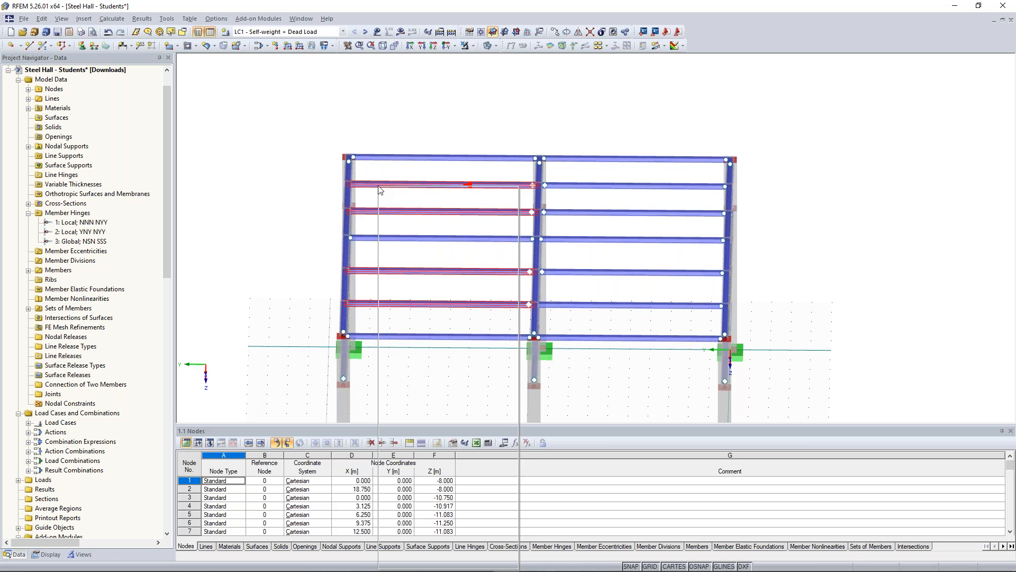
click(610, 393)
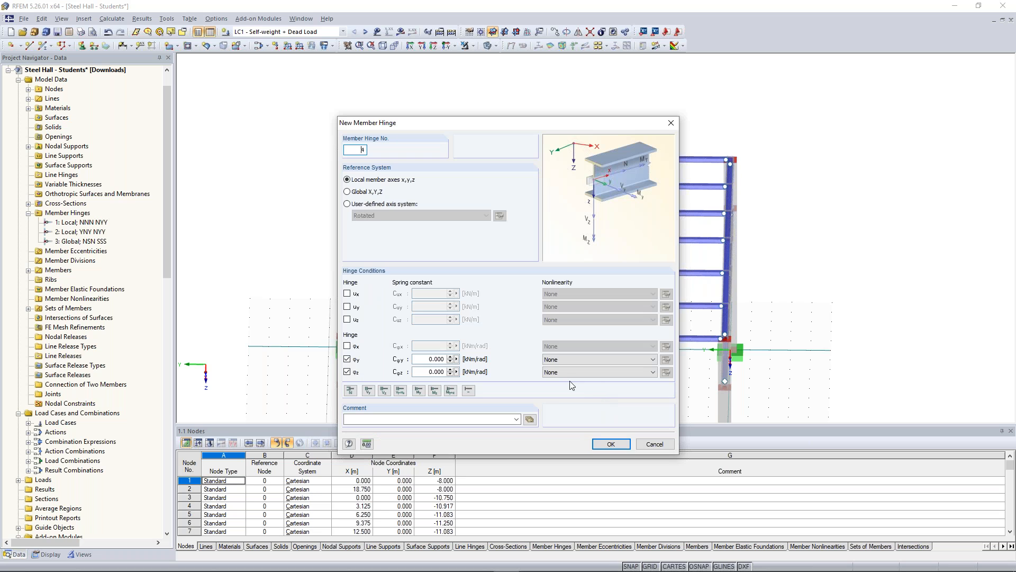
click(349, 348)
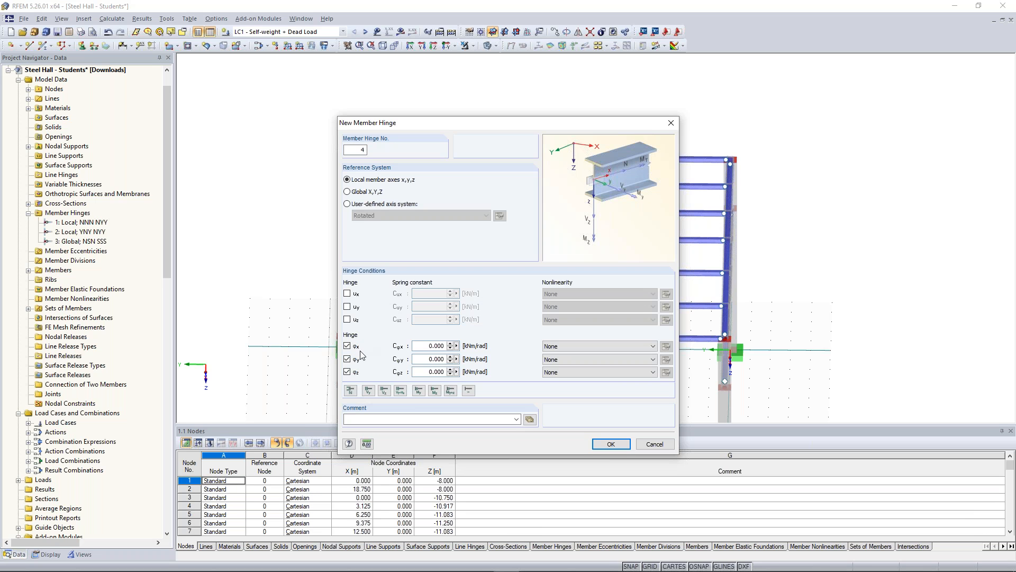
click(347, 295)
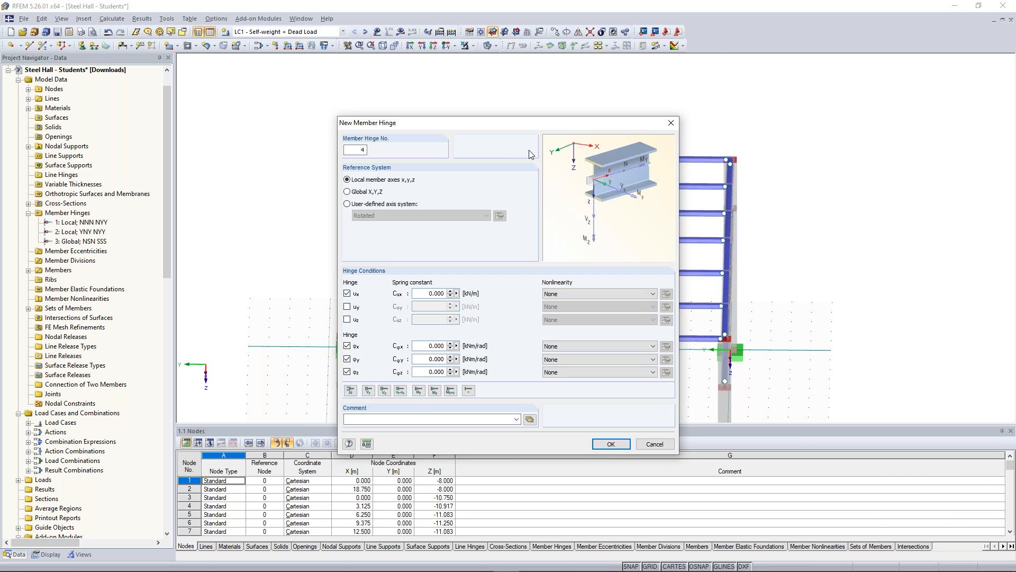
mouse_move(555, 122)
mouse_down()
mouse_move(693, 118)
mouse_move(563, 124)
mouse_up()
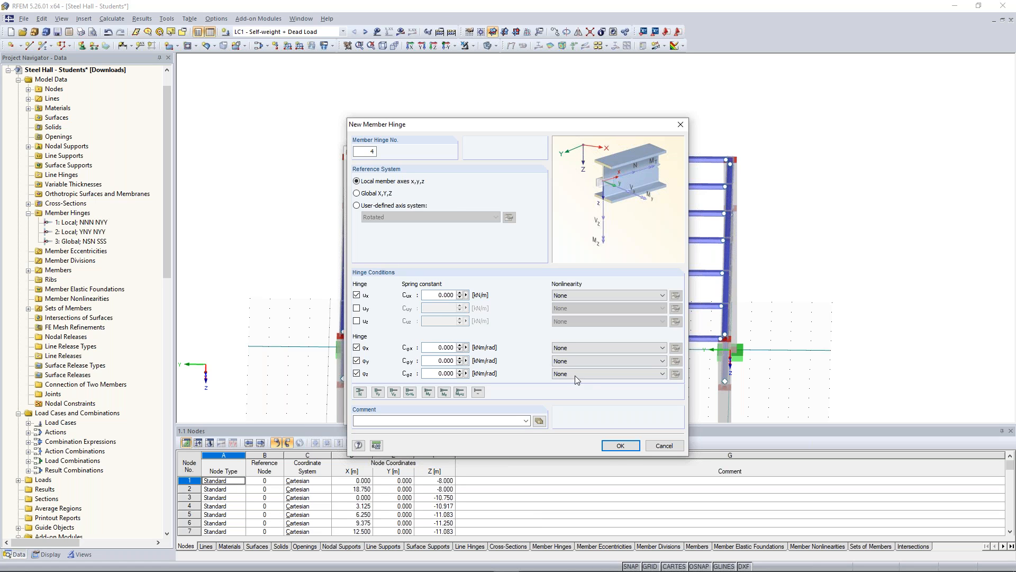
click(621, 447)
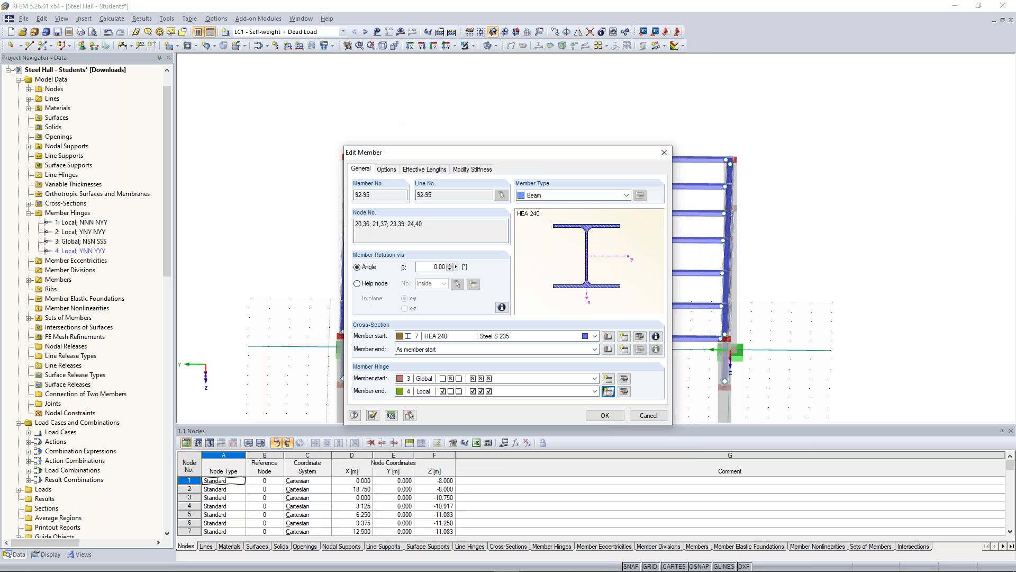
click(605, 415)
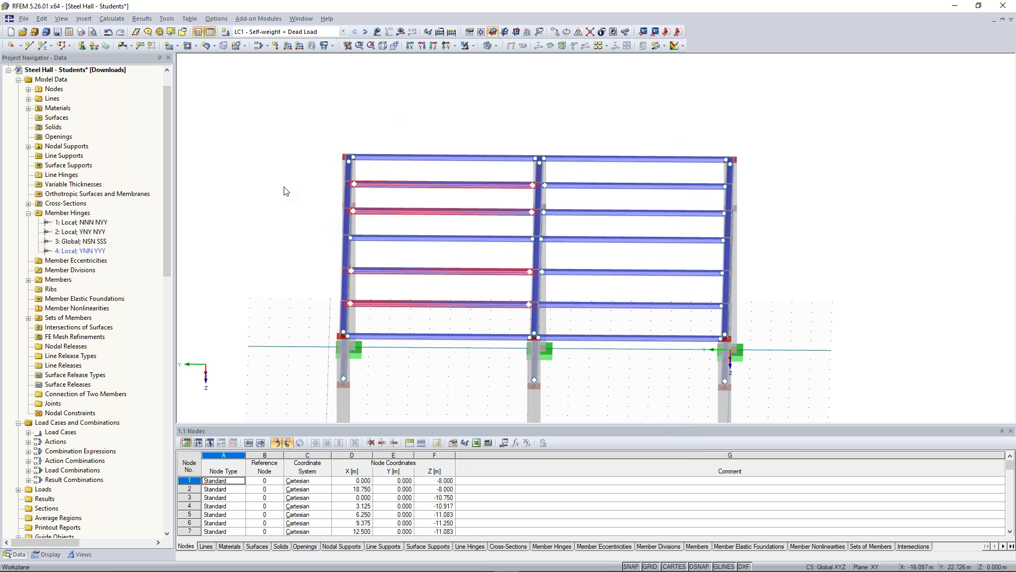
- Try to calculate load case LC1 - Self-weight + Dead Load and close the calculation message list
ctrl+middle_drag(350, 169, 368, 148)
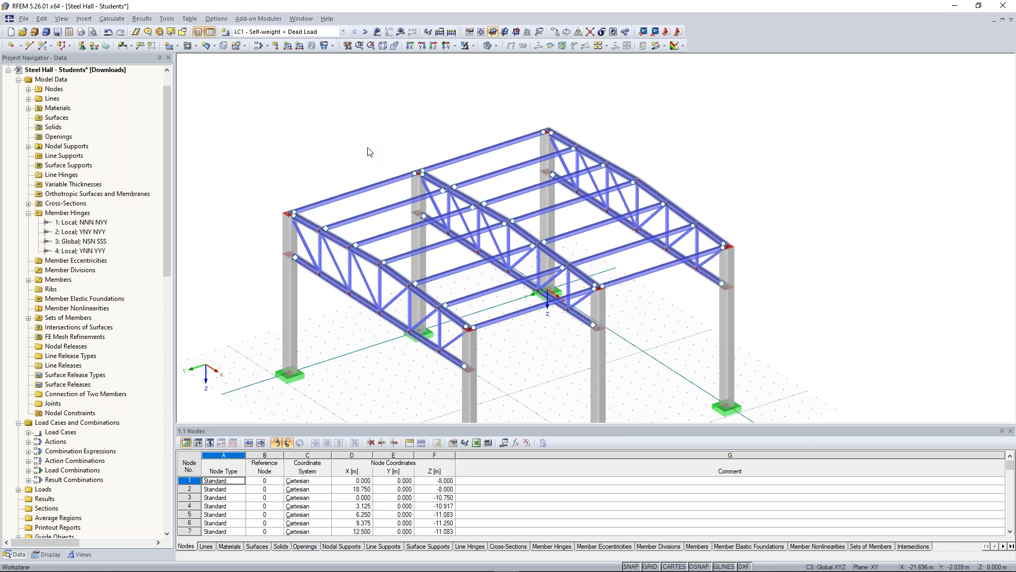
ctrl+middle_drag(368, 148, 386, 142)
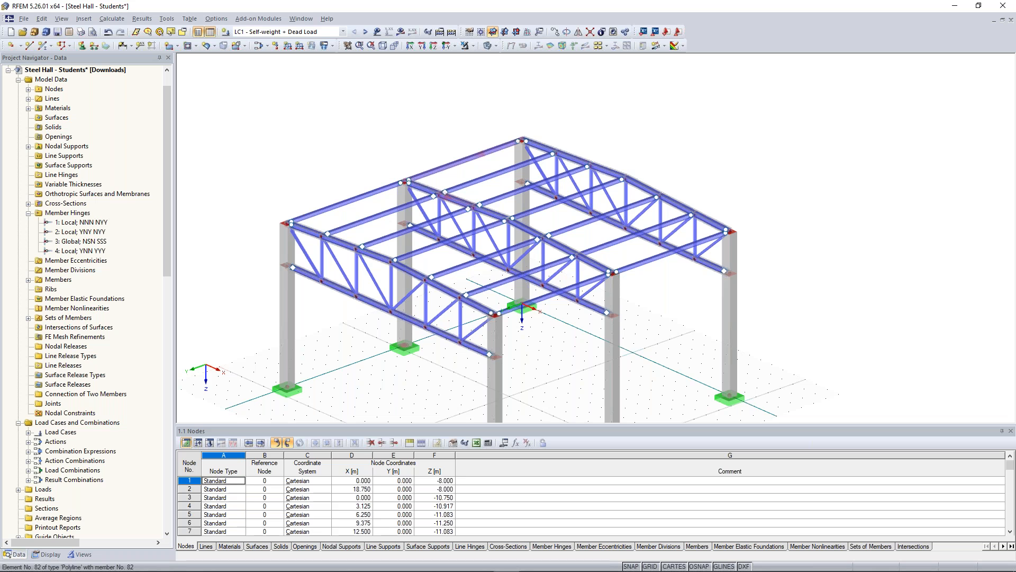
scroll(398, 160, up, 2)
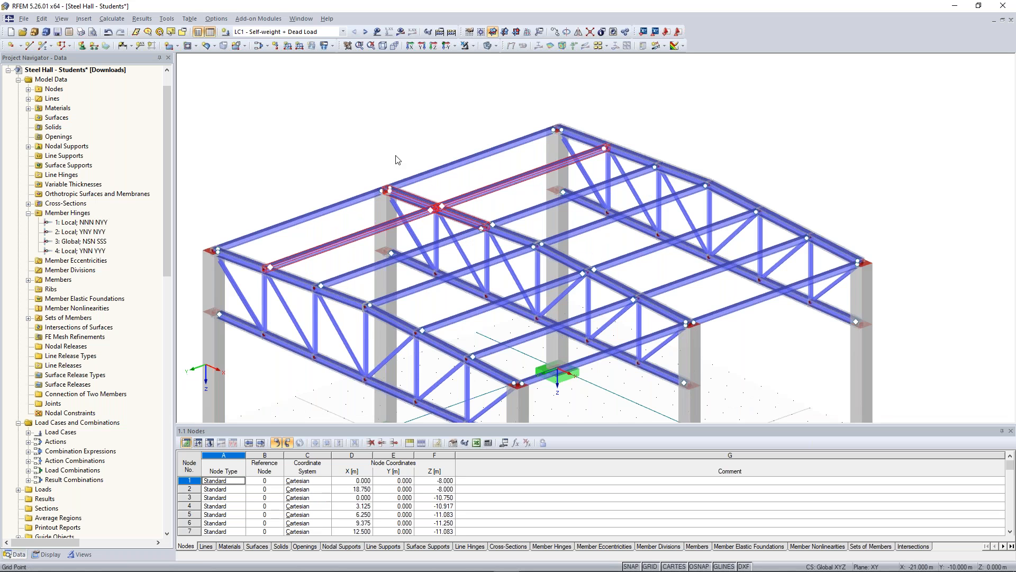
scroll(342, 165, down, 1)
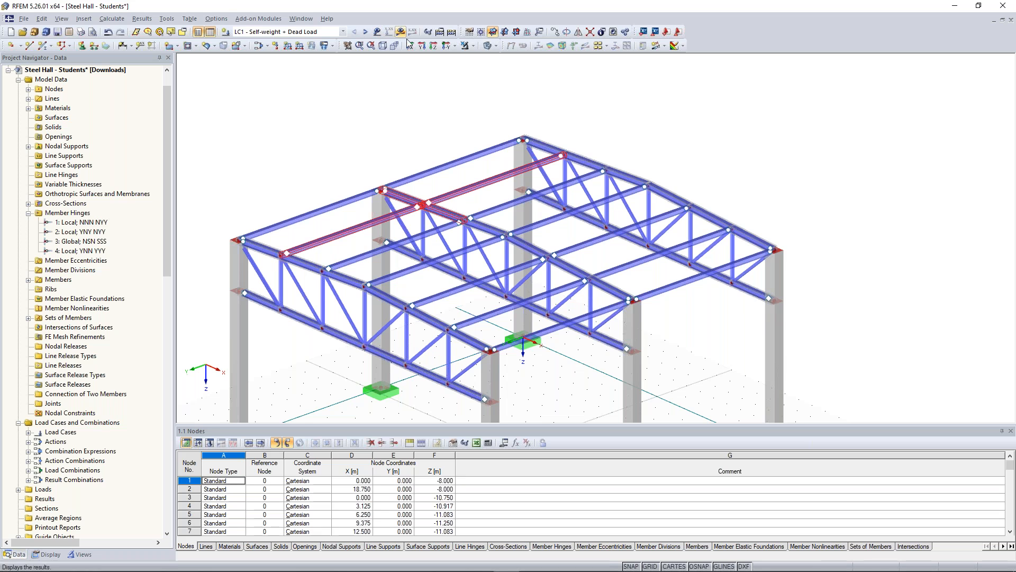
click(401, 32)
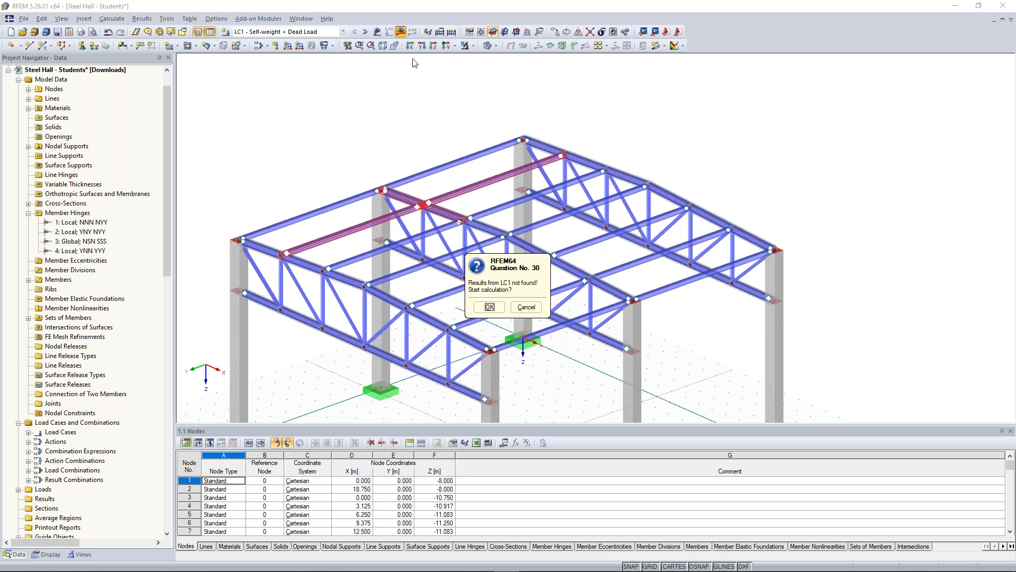
click(488, 313)
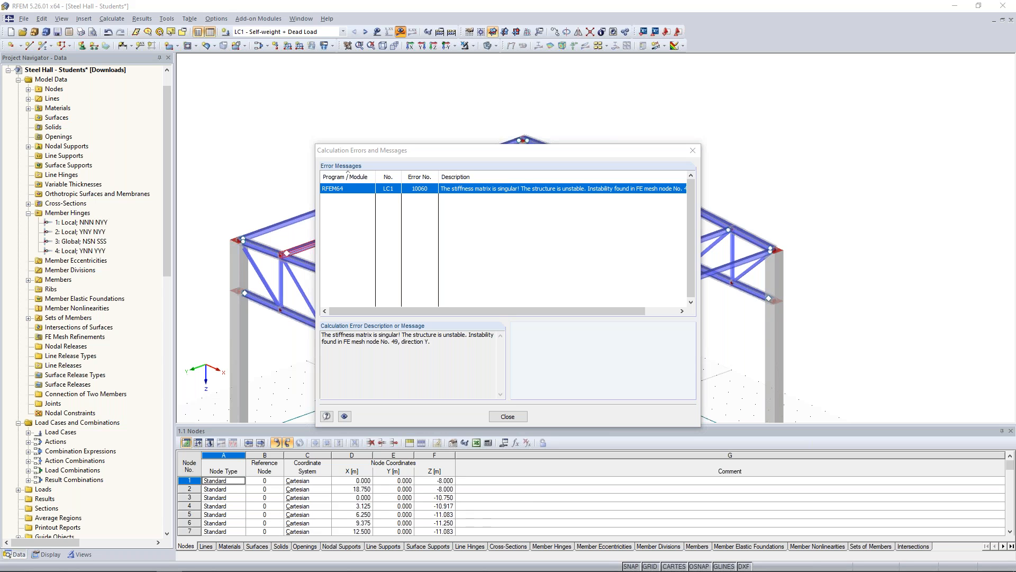
click(519, 421)
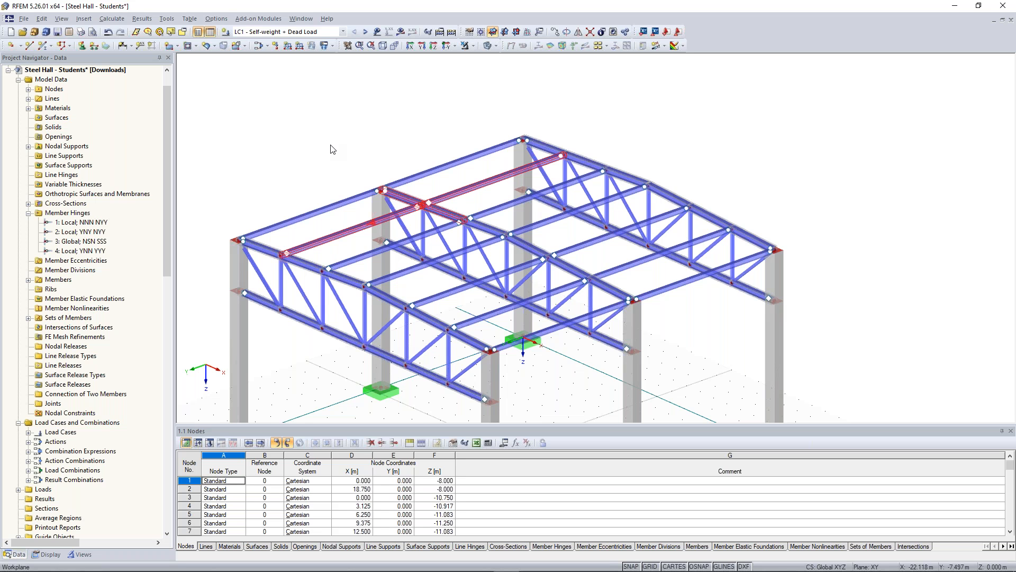
- Color the model graphics according to Member Hinge and examine the hinge assignment on the roof members
click(51, 554)
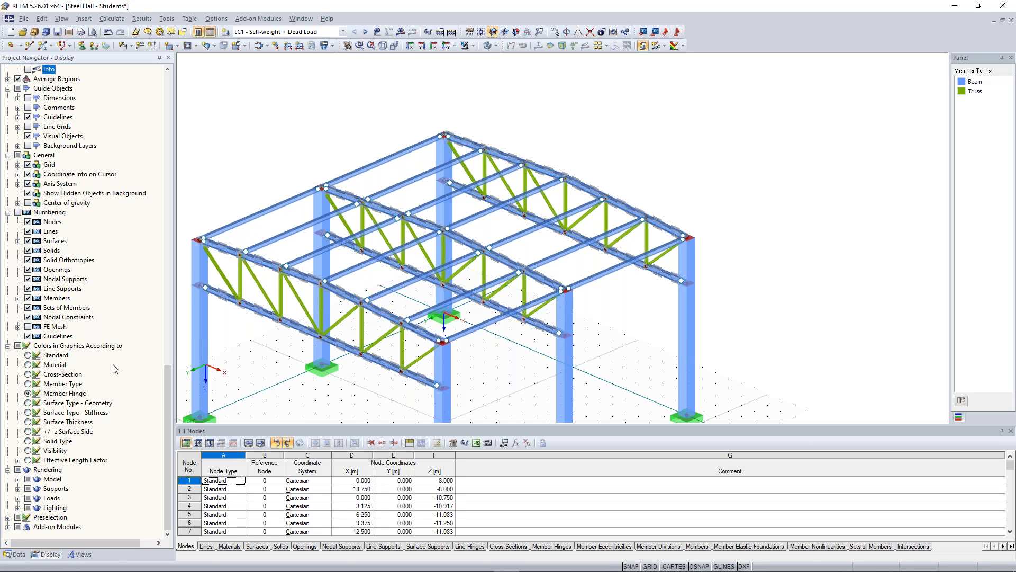
click(28, 394)
mouse_move(661, 158)
ctrl+middle_down()
mouse_move(741, 156)
mouse_move(590, 143)
mouse_move(662, 150)
ctrl+middle_up()
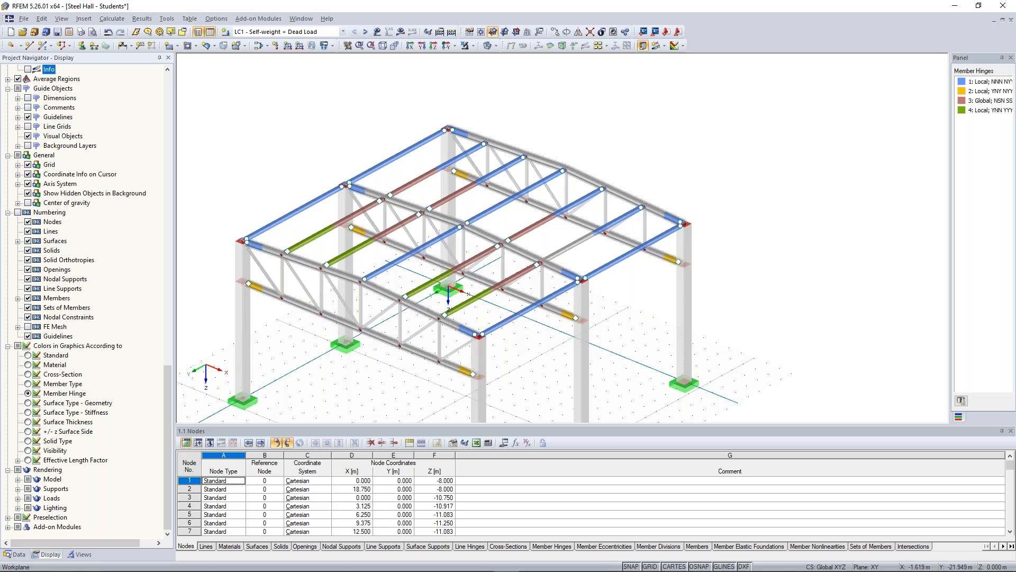
scroll(637, 145, up, 1)
ctrl+middle_drag(637, 146, 654, 178)
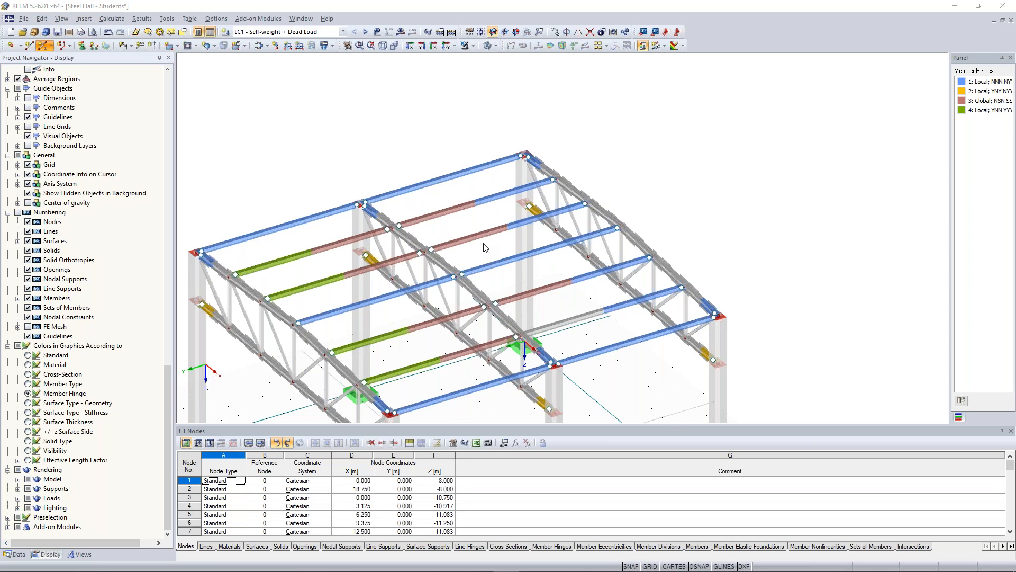
- Set up a new member without hinges and with the member type Tension
click(487, 380)
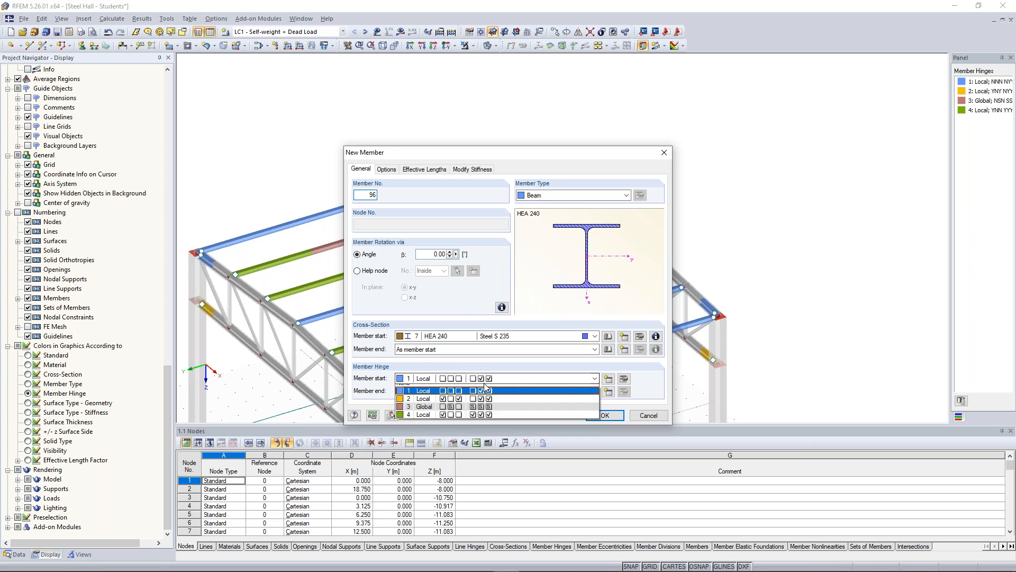
click(419, 386)
click(626, 195)
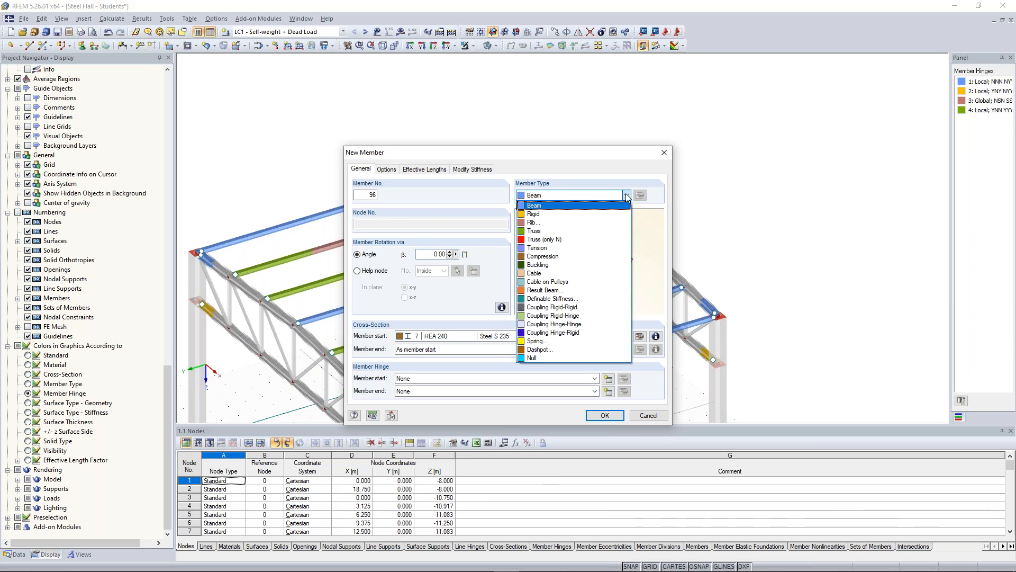
click(627, 248)
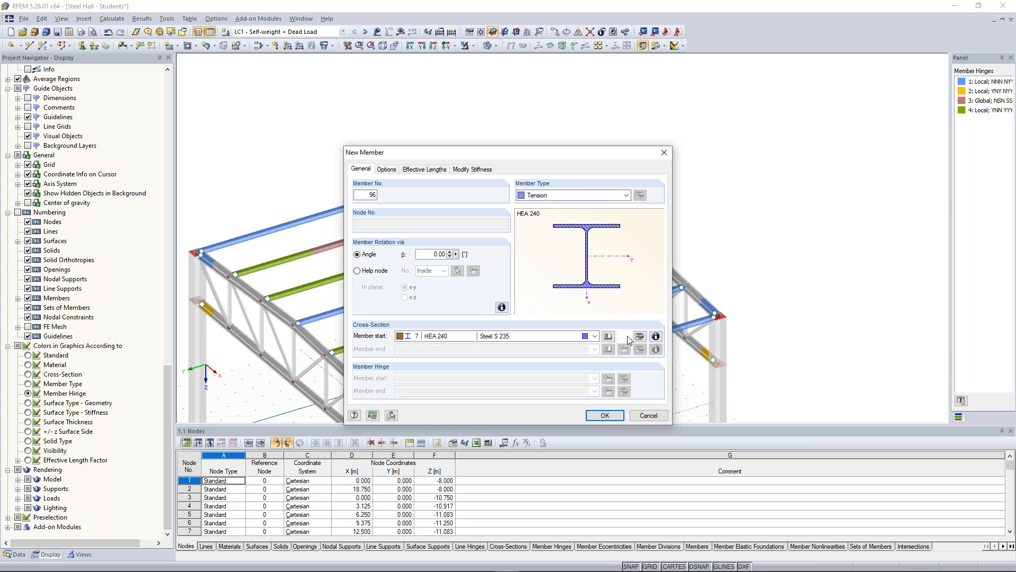
- Import the rolled round steel section RD 20 as the tension member's cross-section and confirm the member settings
click(627, 336)
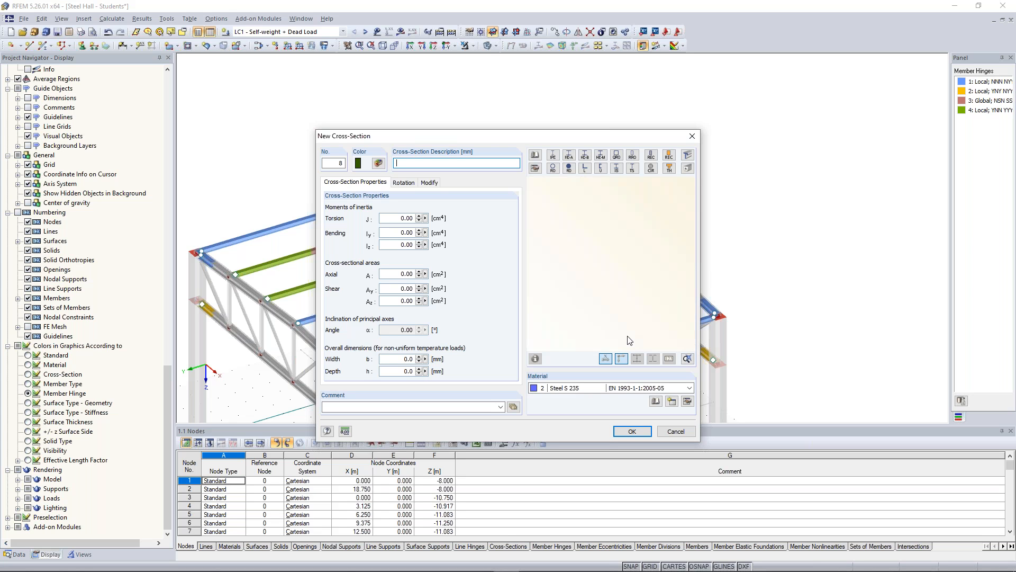
click(570, 169)
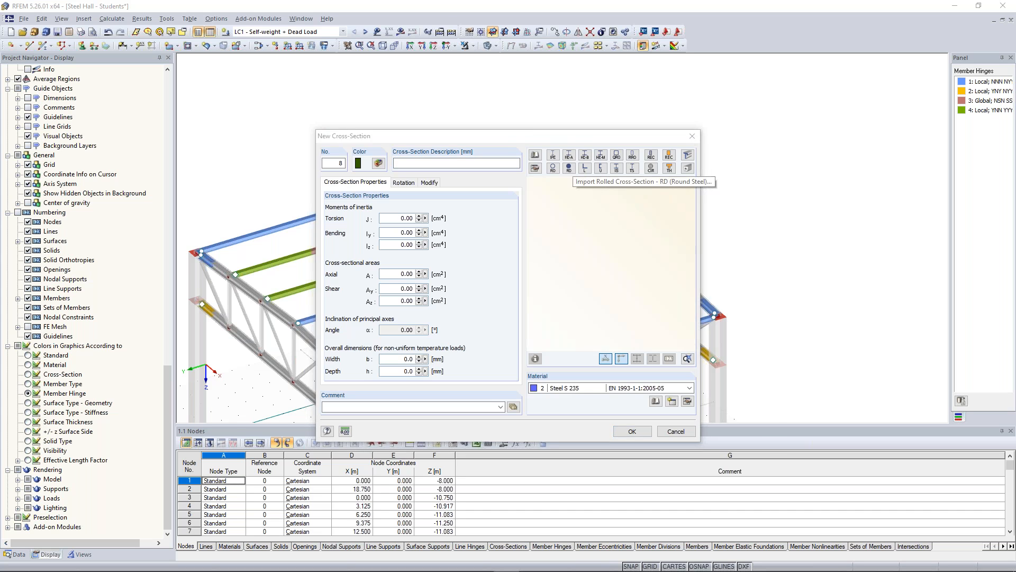
click(532, 252)
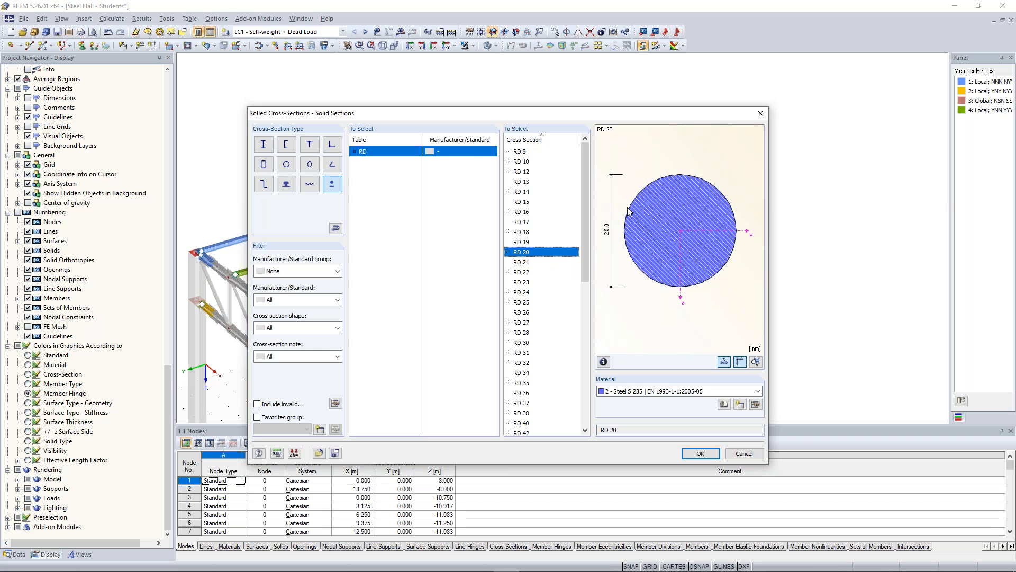
click(698, 454)
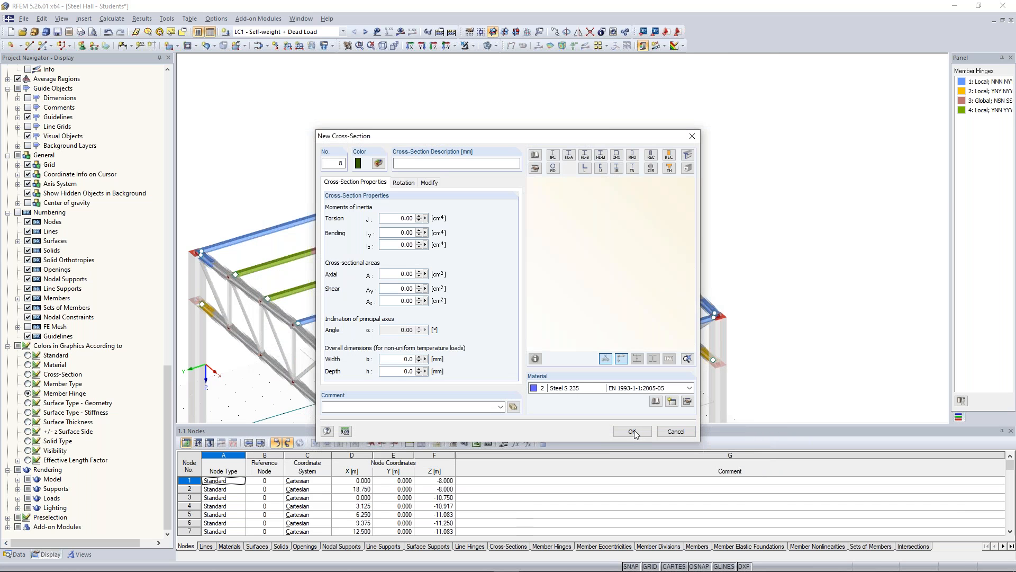
click(634, 431)
click(425, 169)
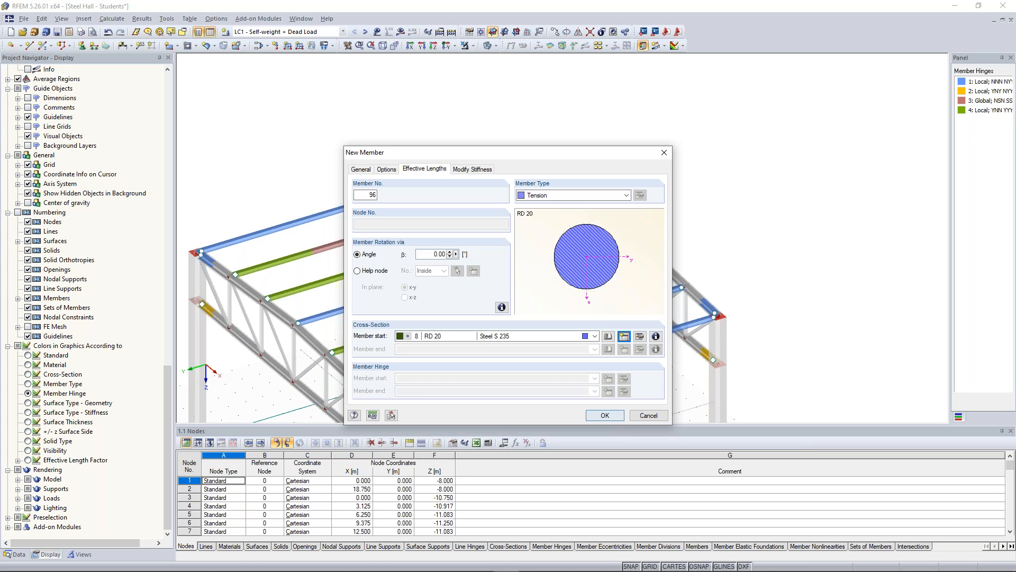
key(Return)
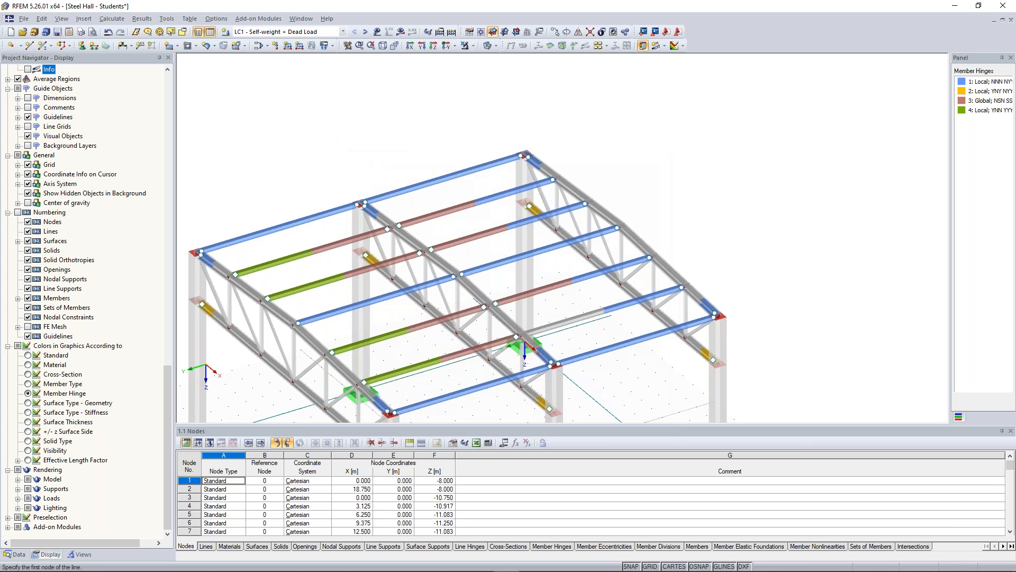
- Place the RD 20 tension members as crossed diagonals between the eaves and ridge nodes in the roof bay between the first two frames
click(530, 157)
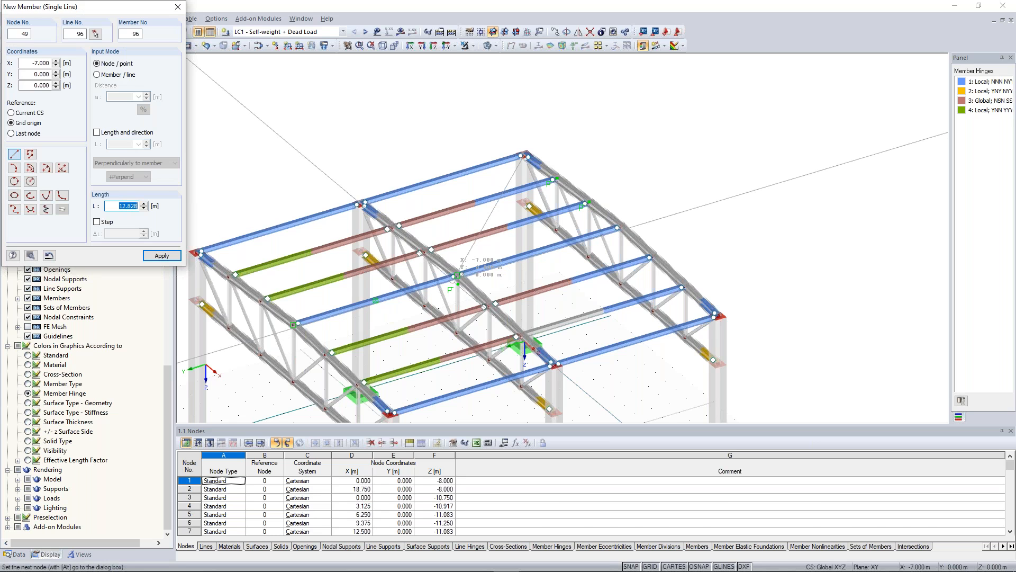
click(459, 275)
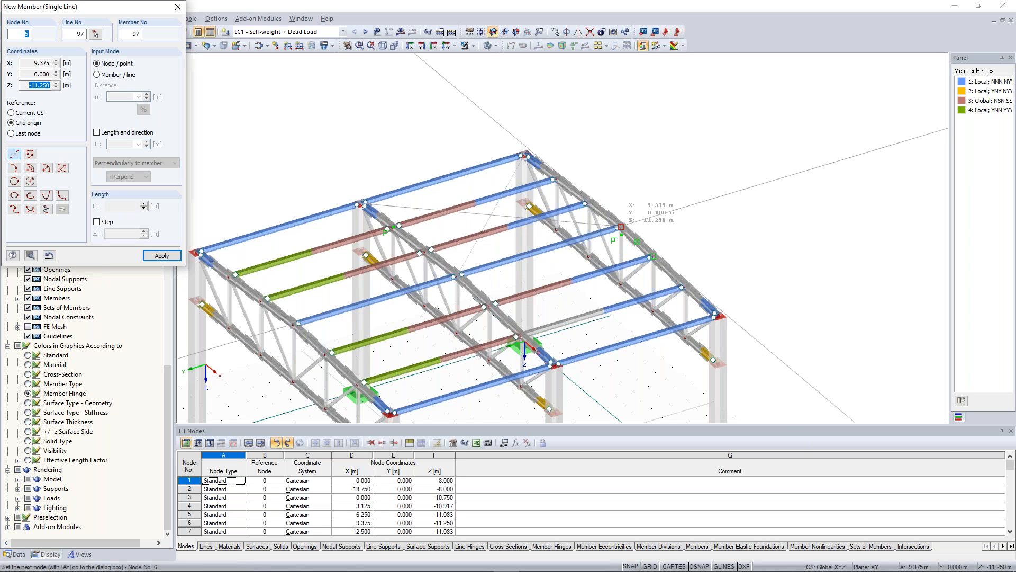
click(622, 226)
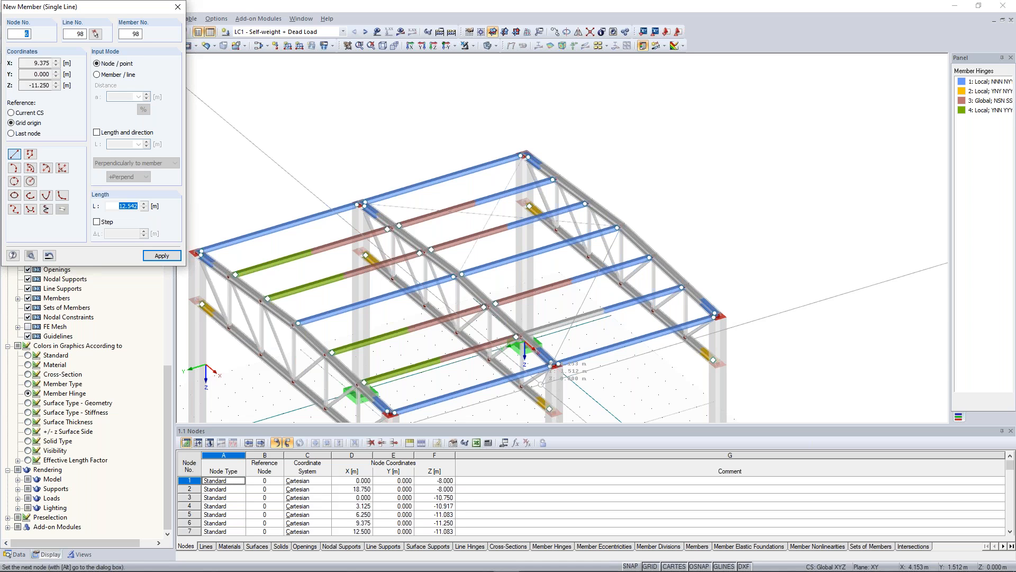
key(Escape)
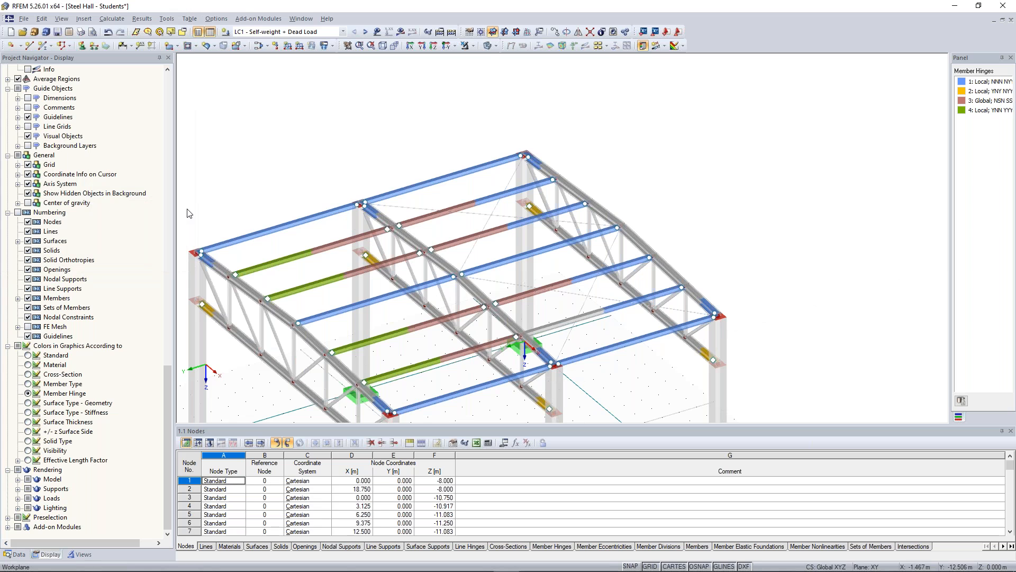
- Assign global member hinge 3 to the end of HEA 240 roof member 88
scroll(189, 214, down, 1)
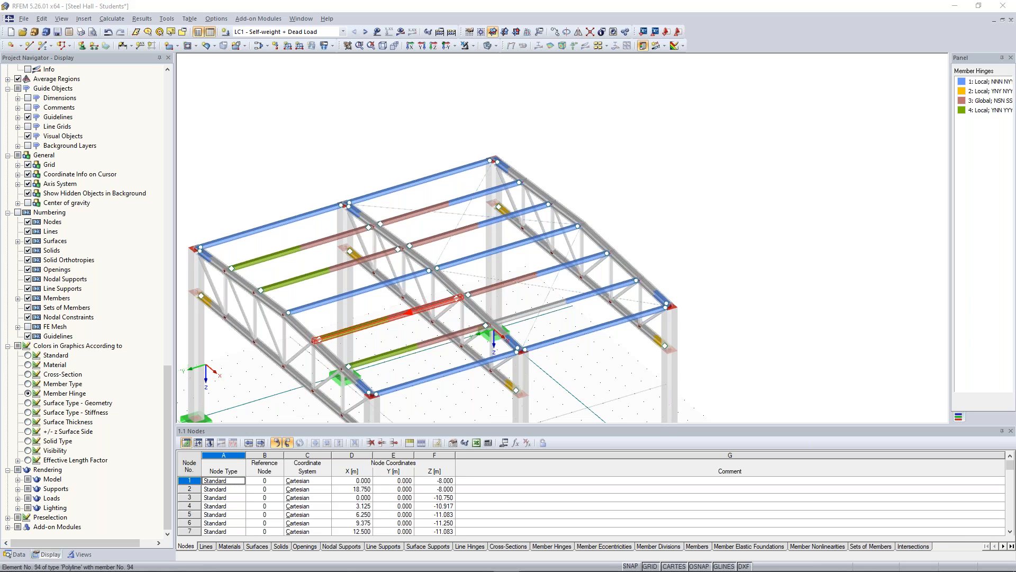
double_click(389, 319)
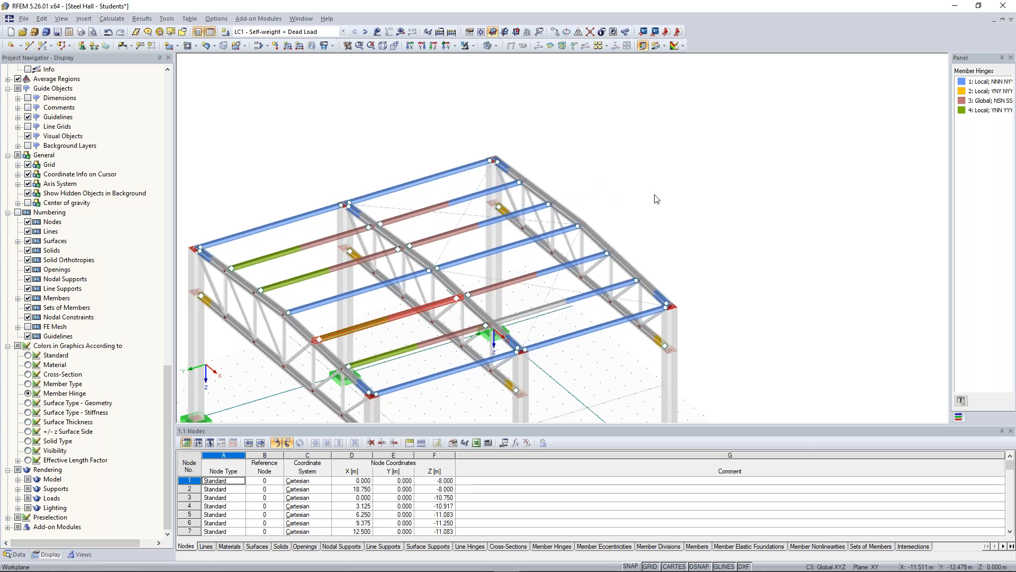
ctrl+middle_drag(698, 196, 647, 179)
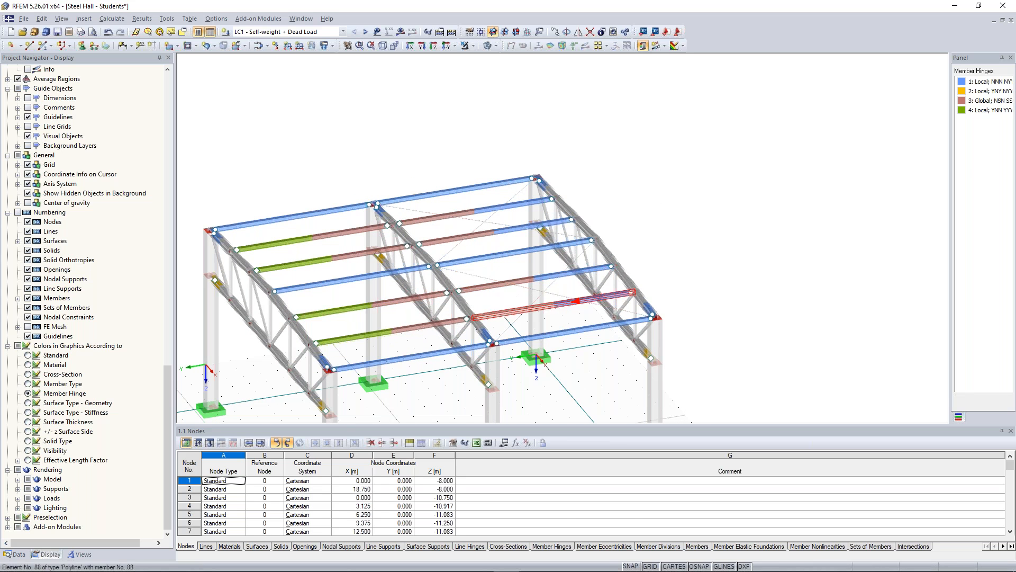
double_click(496, 320)
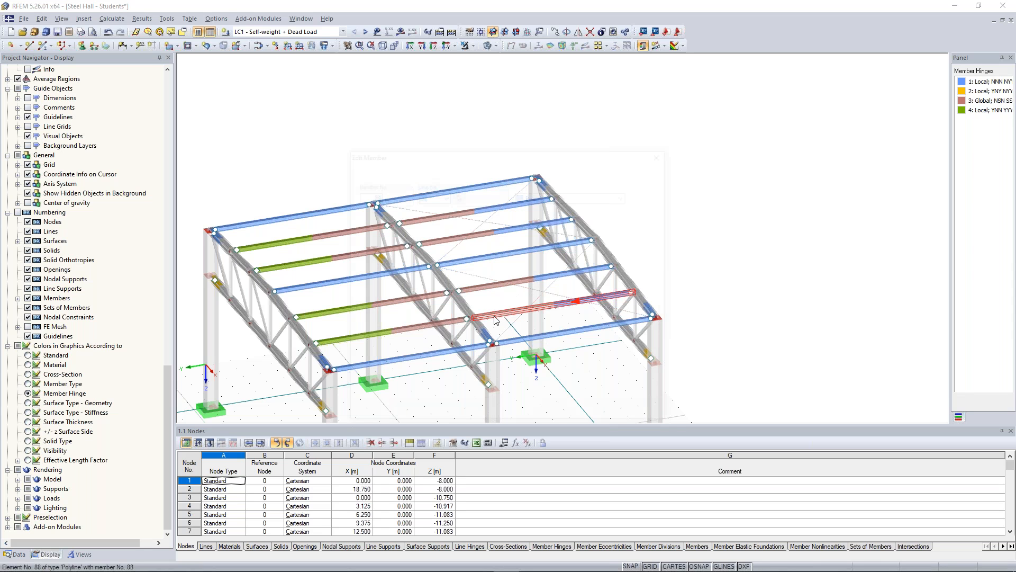
click(509, 392)
click(509, 426)
click(597, 415)
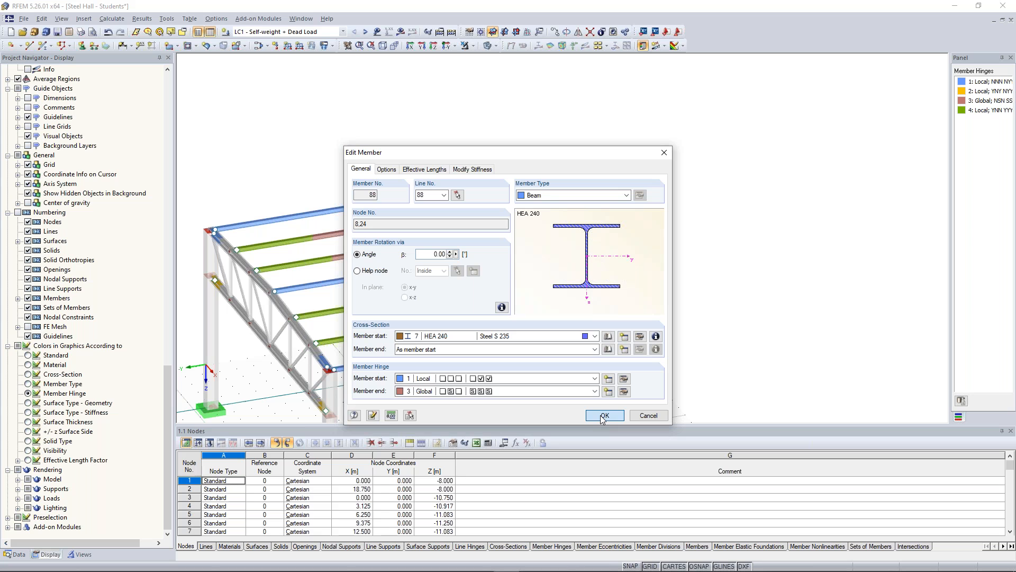
click(604, 415)
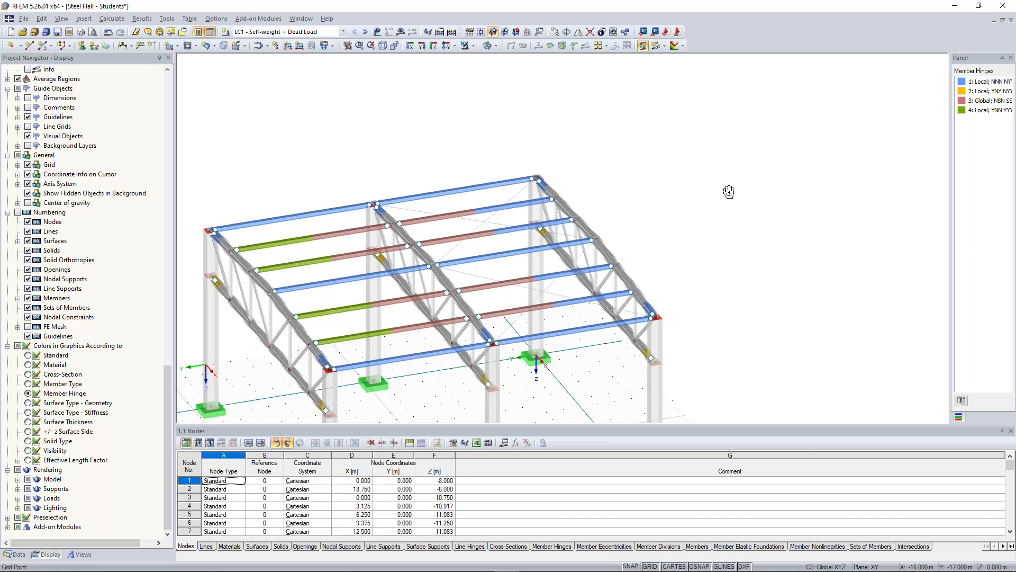
- Set the model graphics coloring back to Standard and view the roof bracing
ctrl+middle_drag(729, 191, 725, 192)
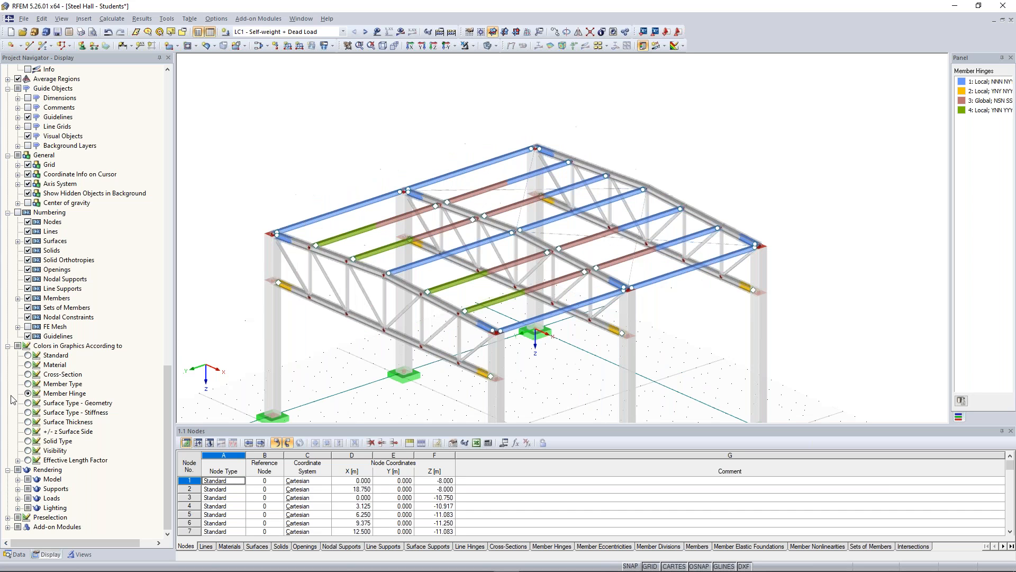
click(28, 355)
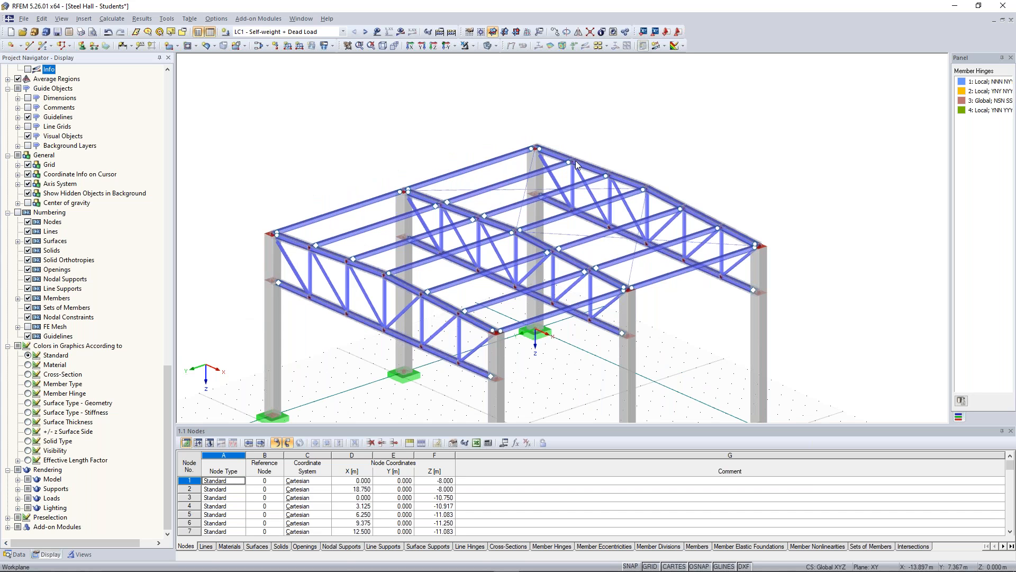
ctrl+middle_drag(498, 186, 470, 166)
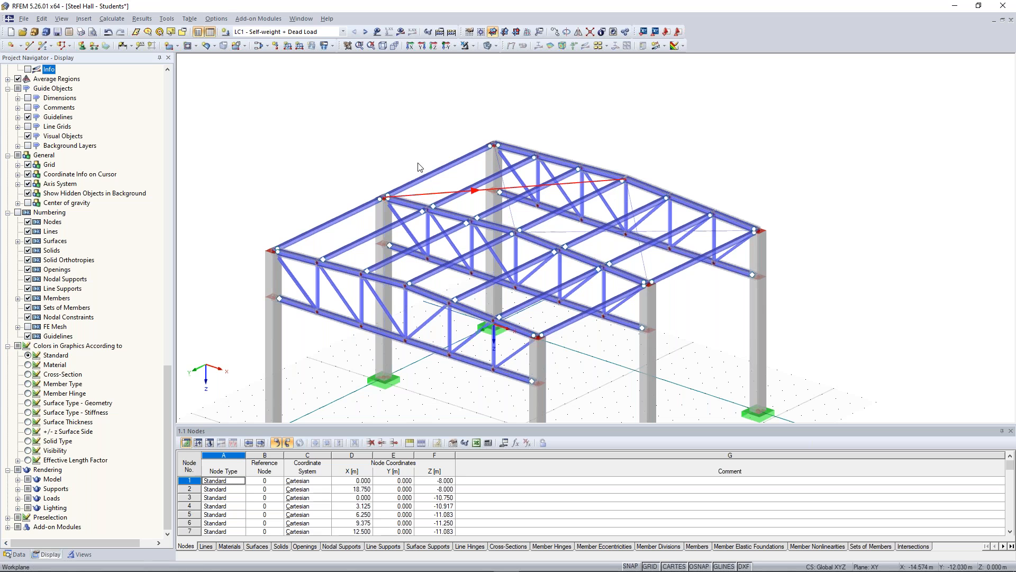
ctrl+middle_drag(418, 168, 443, 166)
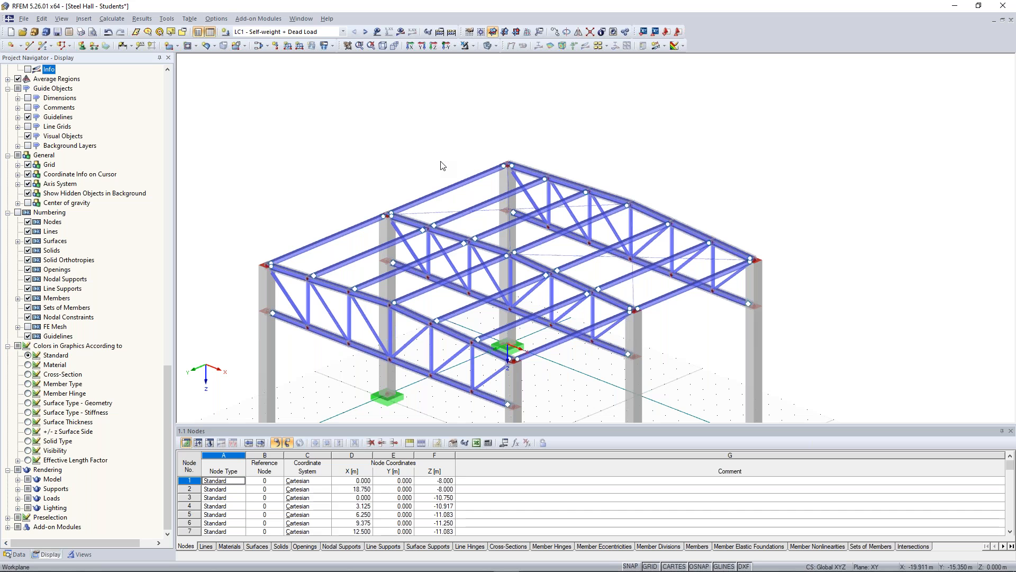
- Activate exceptional handling of failing members in the global calculation parameters, removing them individually during successive iterations
scroll(443, 165, up, 1)
click(112, 18)
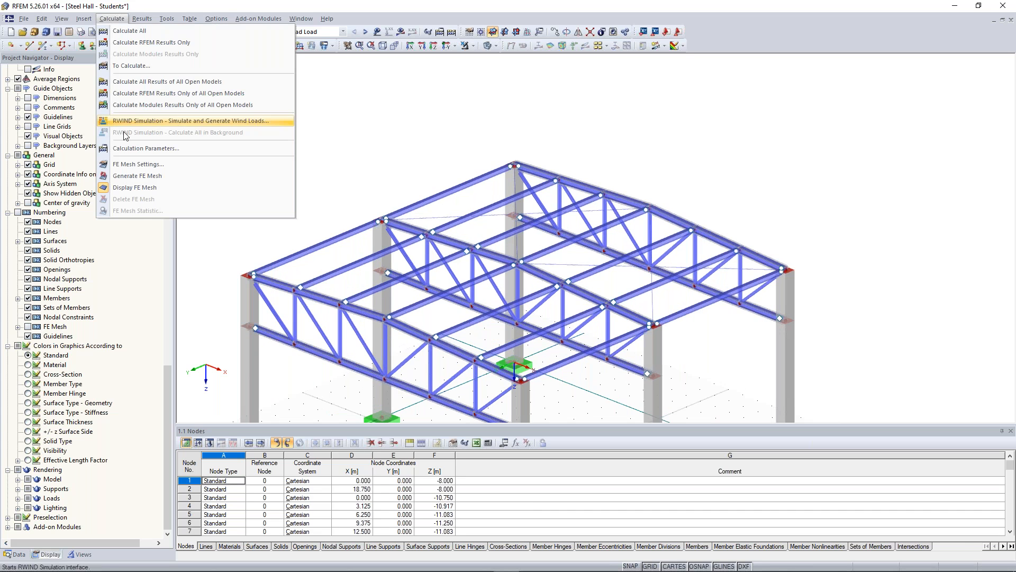
click(148, 149)
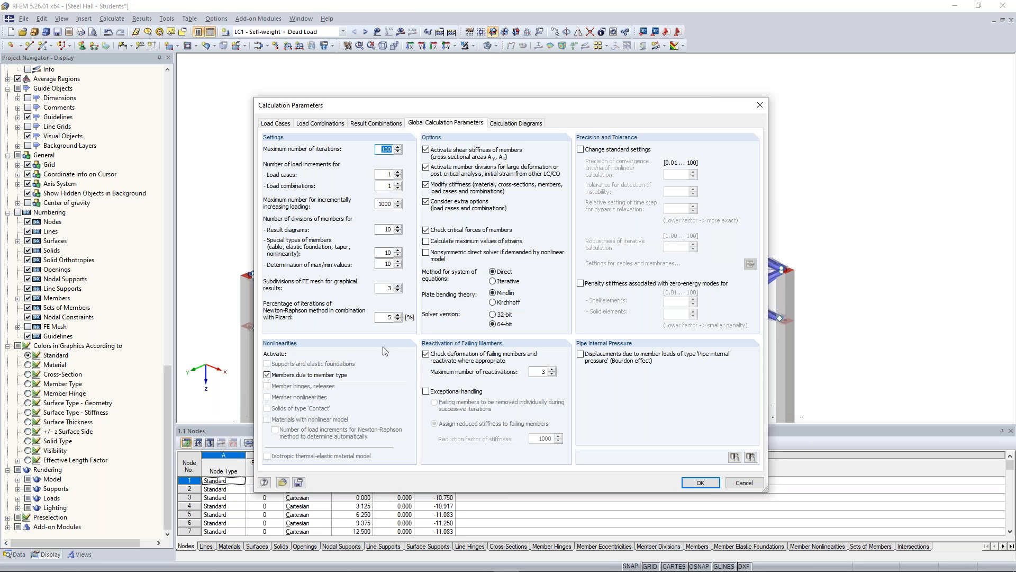
click(444, 395)
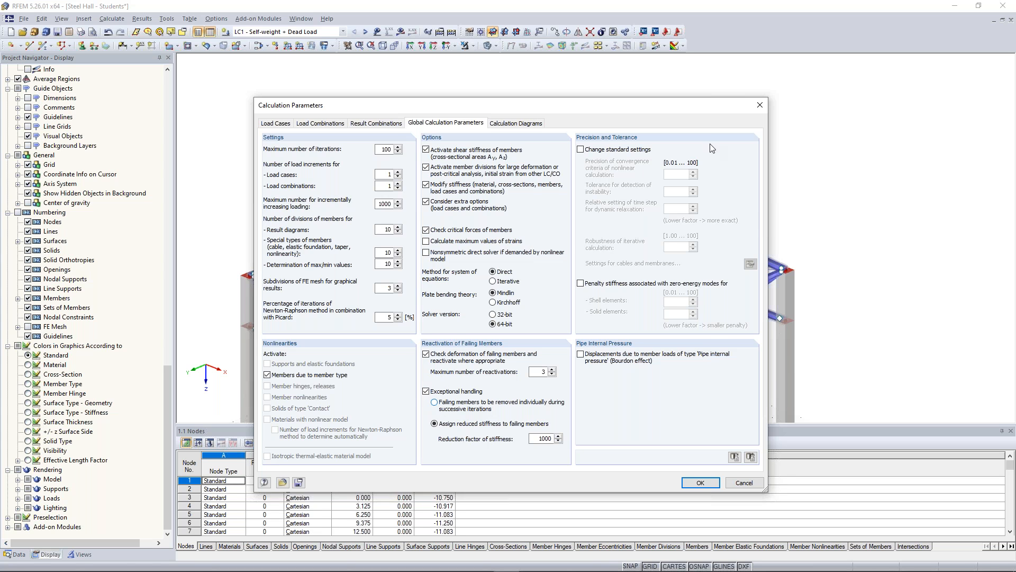
key(Return)
- Calculate load case LC1 - Self-weight + Dead Load and limit the visibility to the crossing roof beams and top chord members at one joint
click(400, 32)
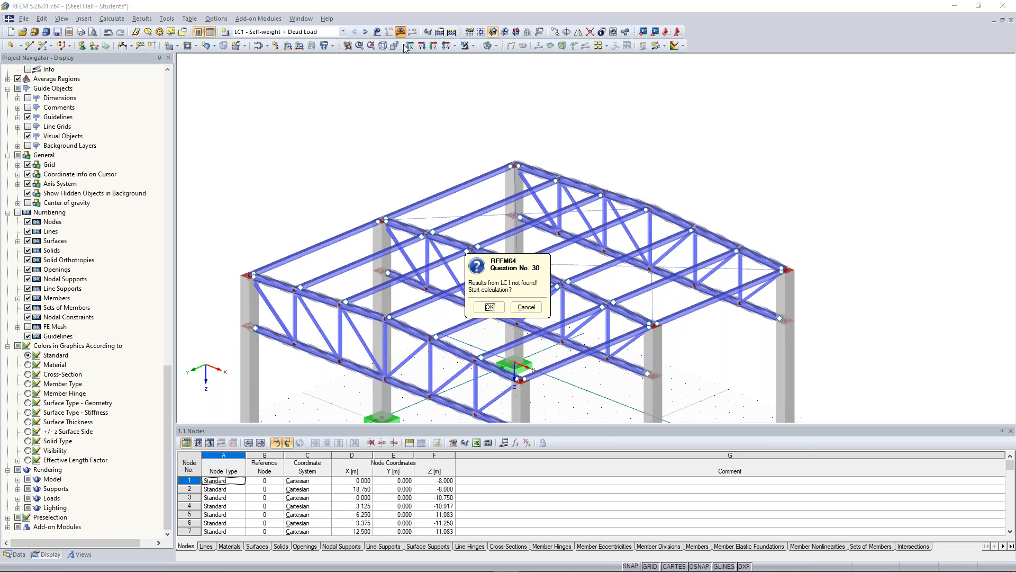
click(489, 307)
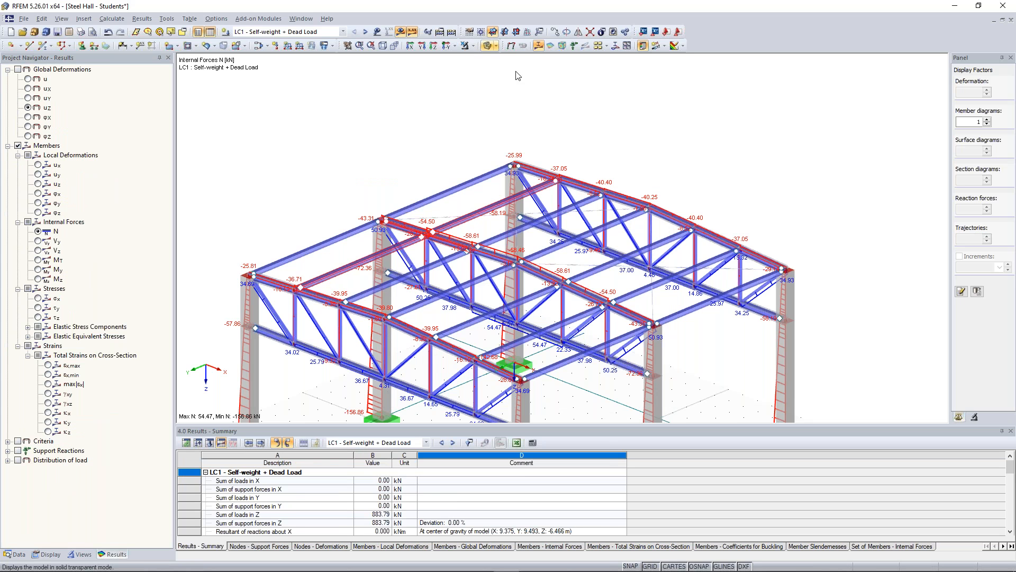
click(474, 46)
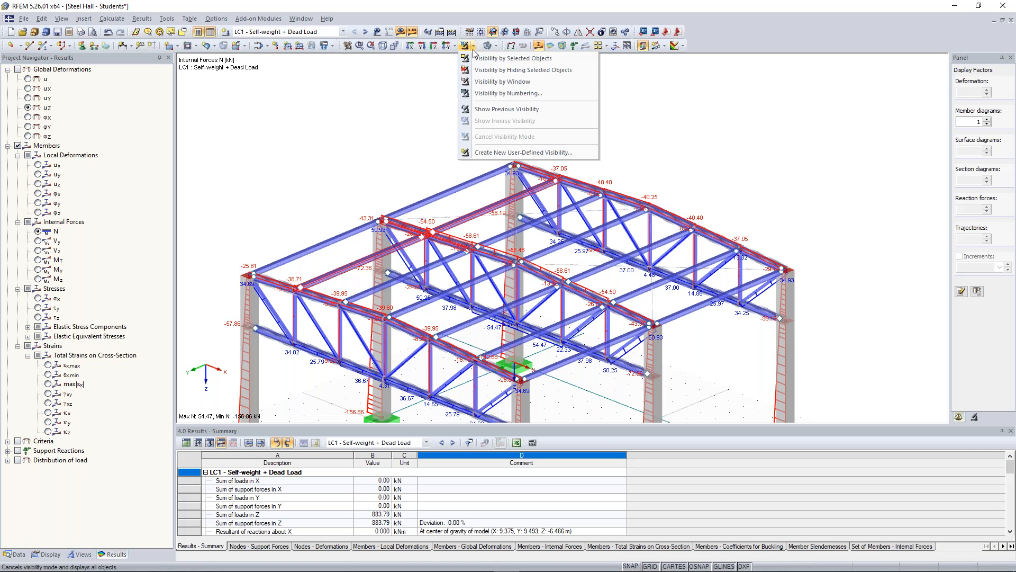
click(479, 58)
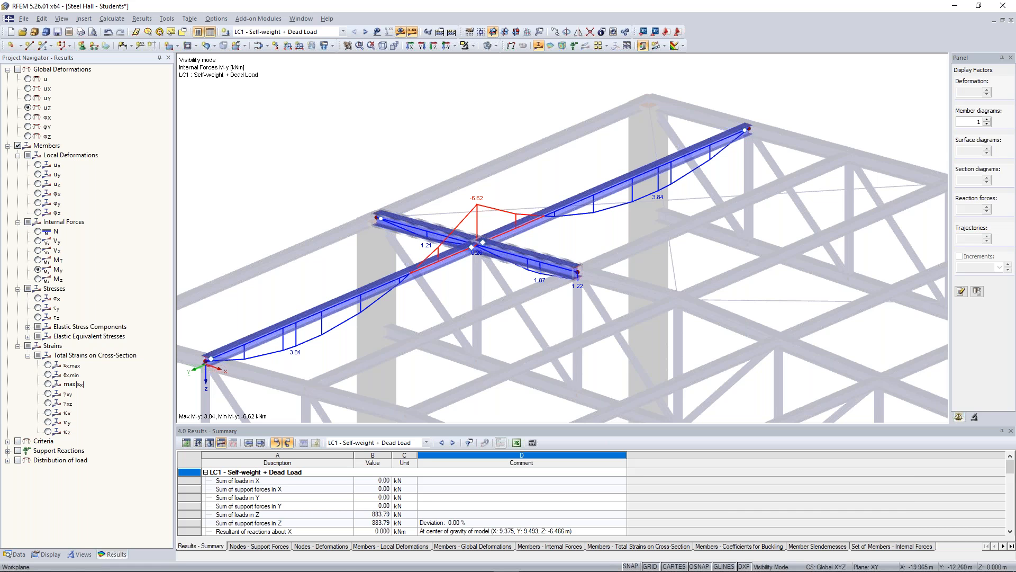
- Examine the My bending moment diagrams where the isolated roof beams cross the truss top chord
scroll(408, 157, up, 3)
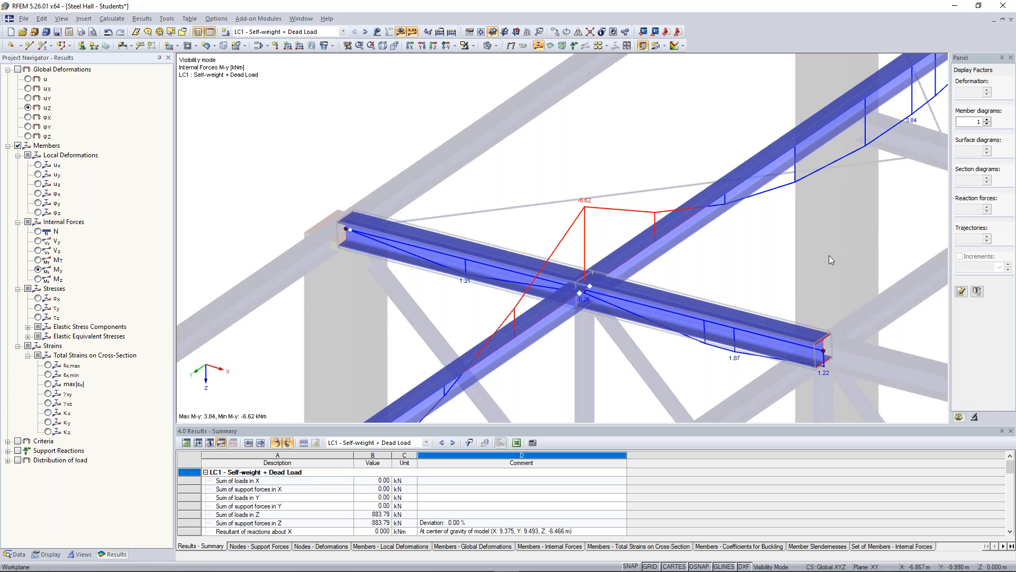
scroll(829, 255, down, 2)
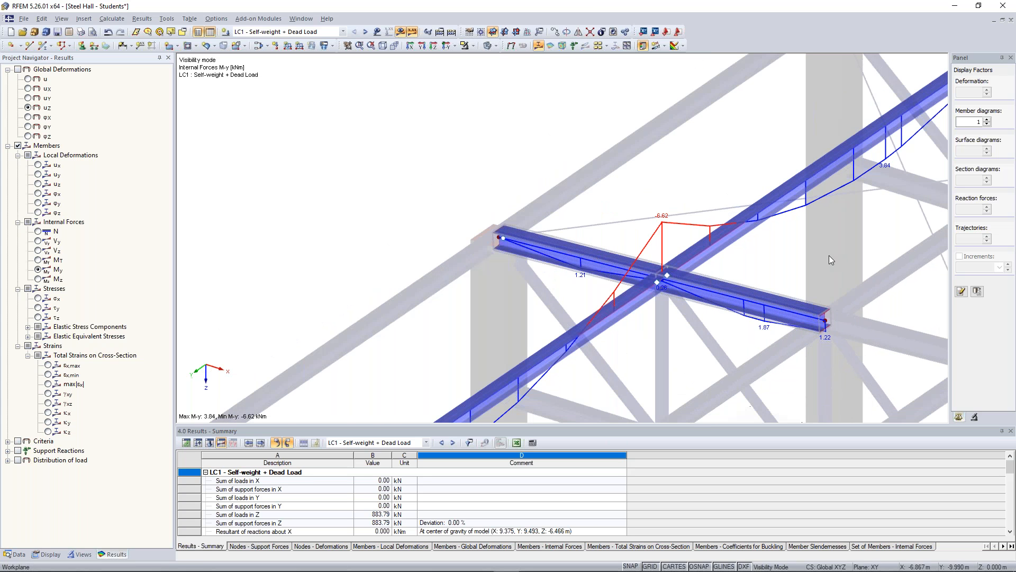
middle_drag(829, 256, 649, 257)
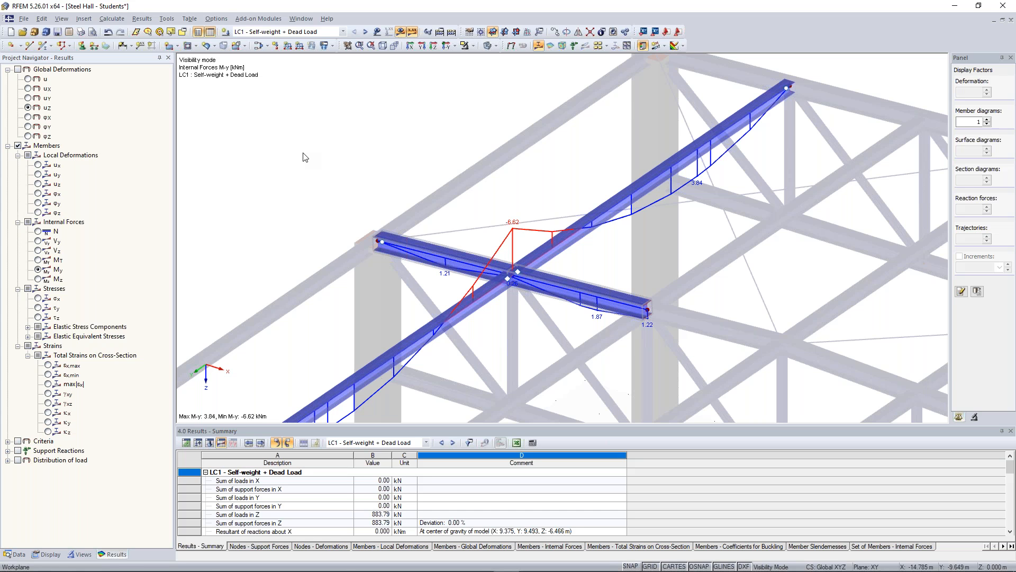
scroll(372, 342, down, 1)
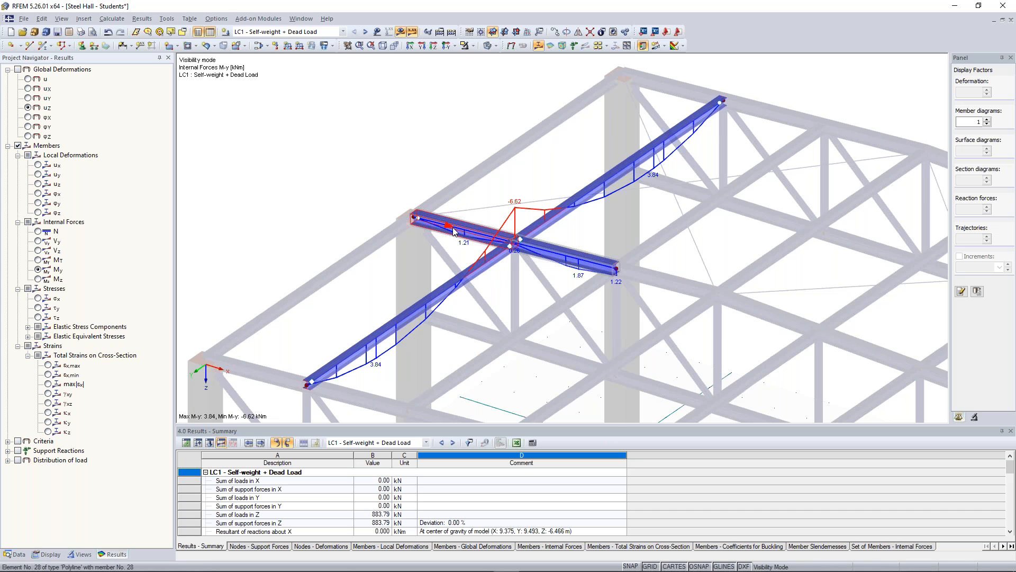
scroll(404, 211, up, 1)
scroll(435, 178, down, 1)
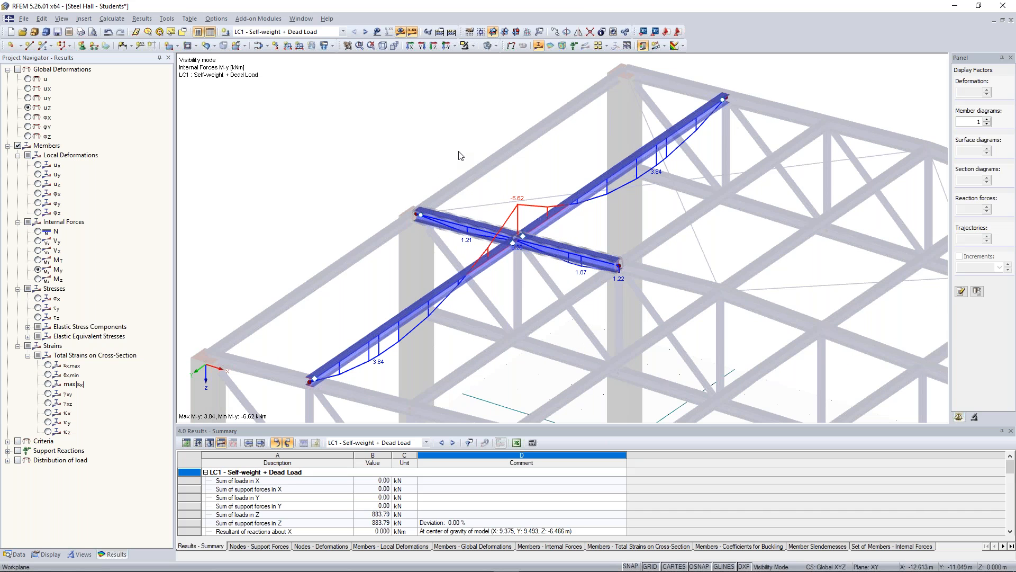
middle_drag(459, 153, 464, 149)
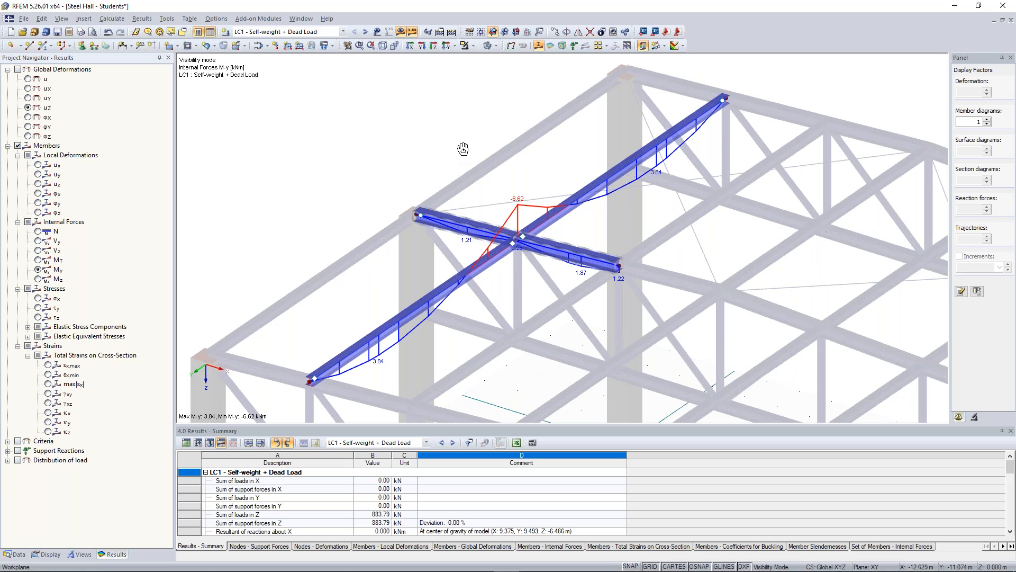
- Increase the number of member divisions for result diagrams in the global calculation parameters and accept the deletion of existing results
click(111, 18)
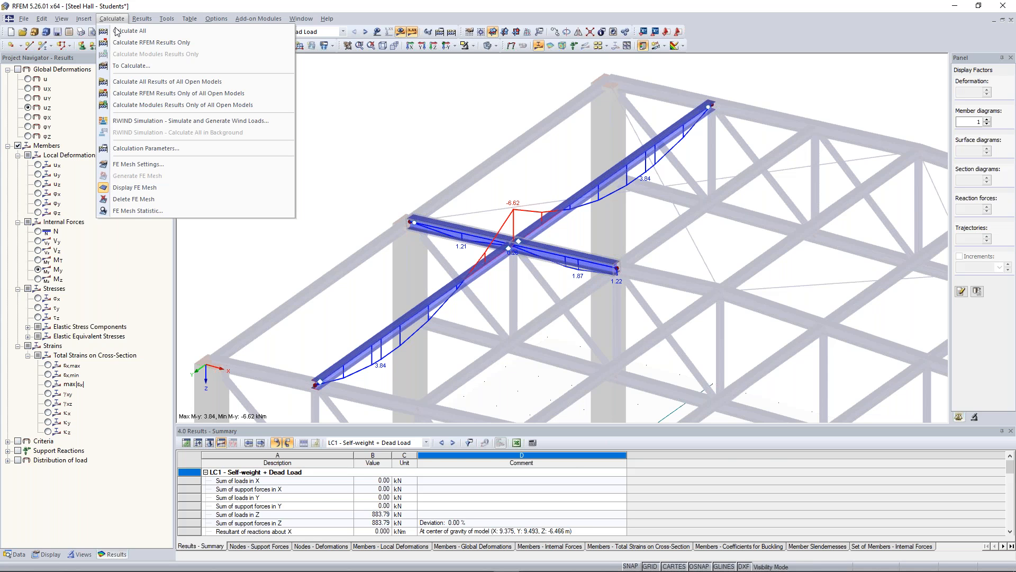
click(146, 149)
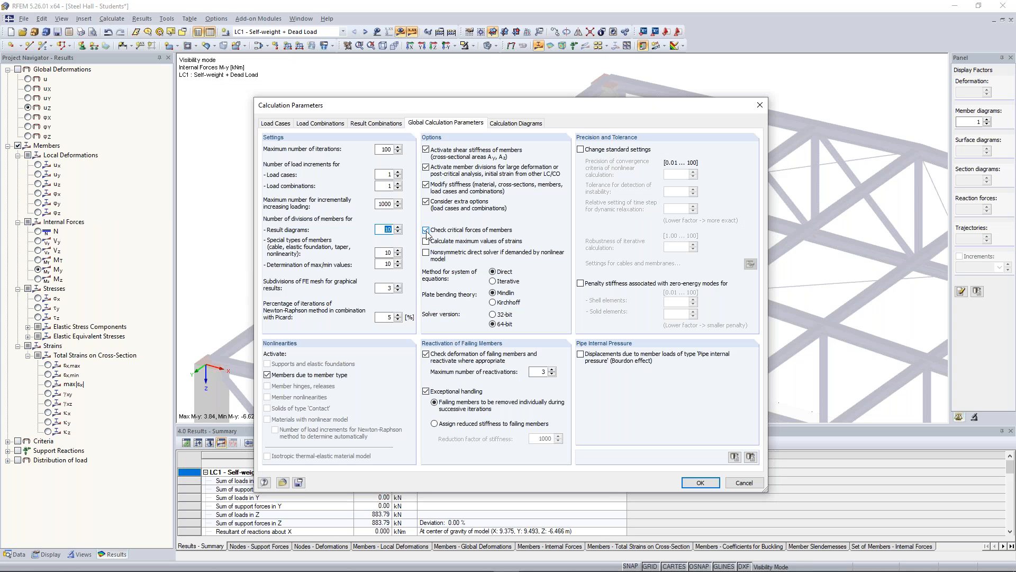
click(700, 482)
click(492, 321)
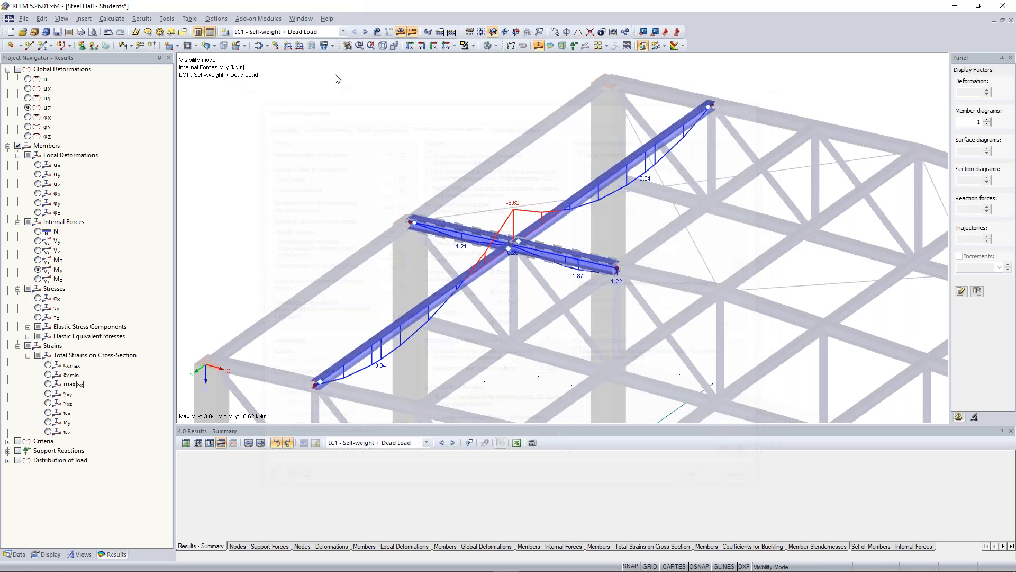
- Recalculate load case LC1 - Self-weight + Dead Load and inspect the refined My diagrams on the isolated members
click(401, 31)
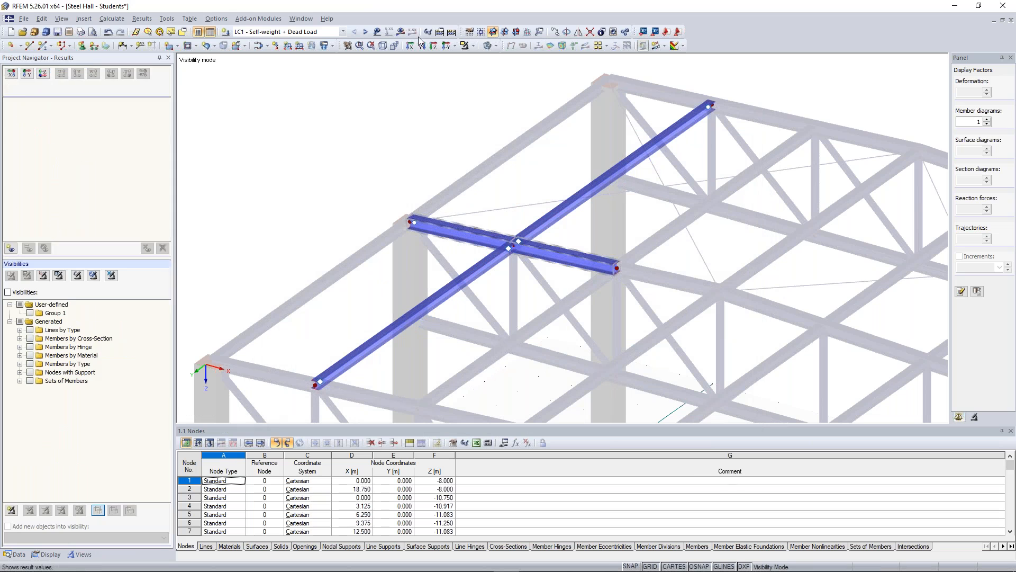
click(401, 31)
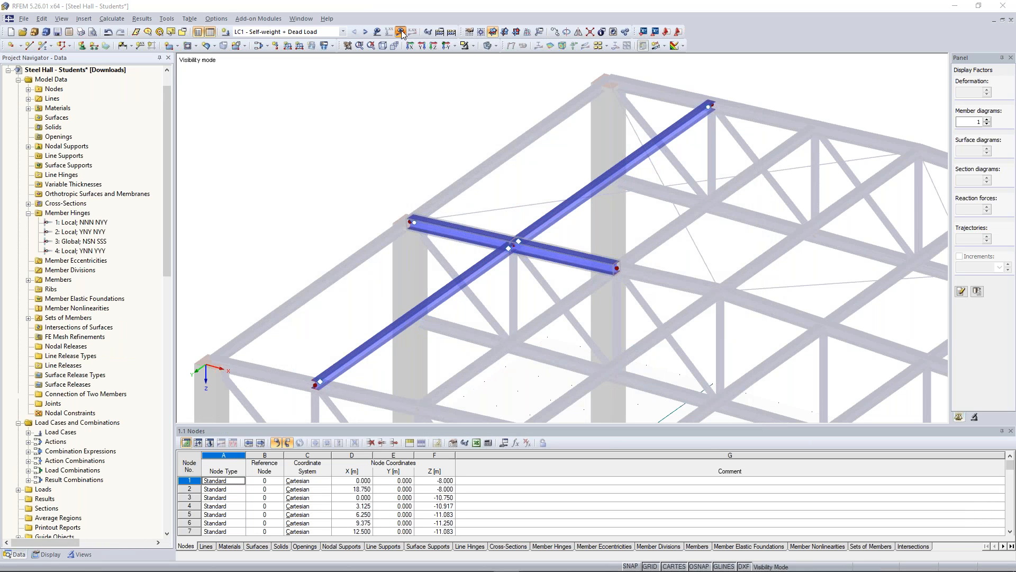
click(475, 310)
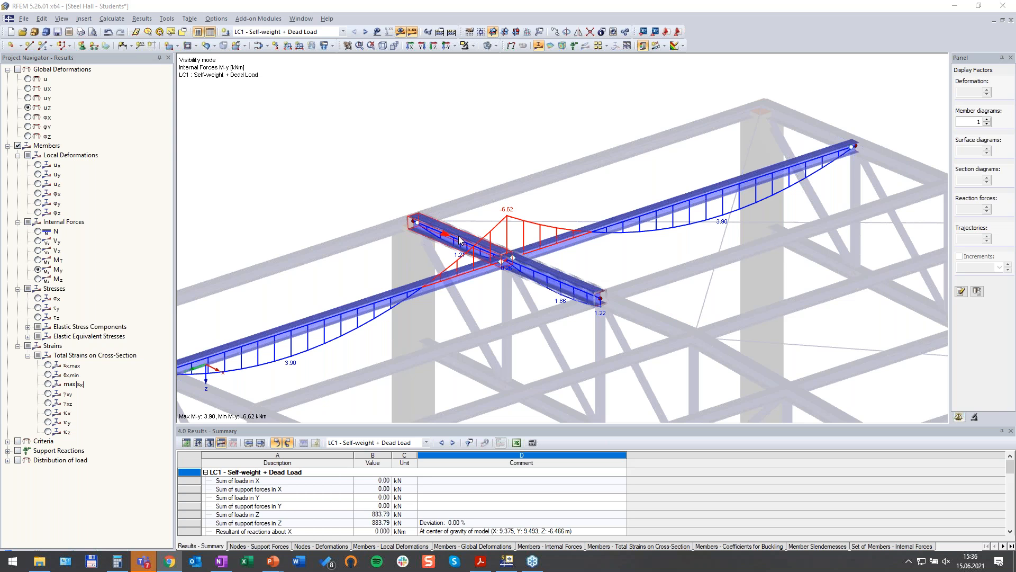
scroll(445, 224, up, 1)
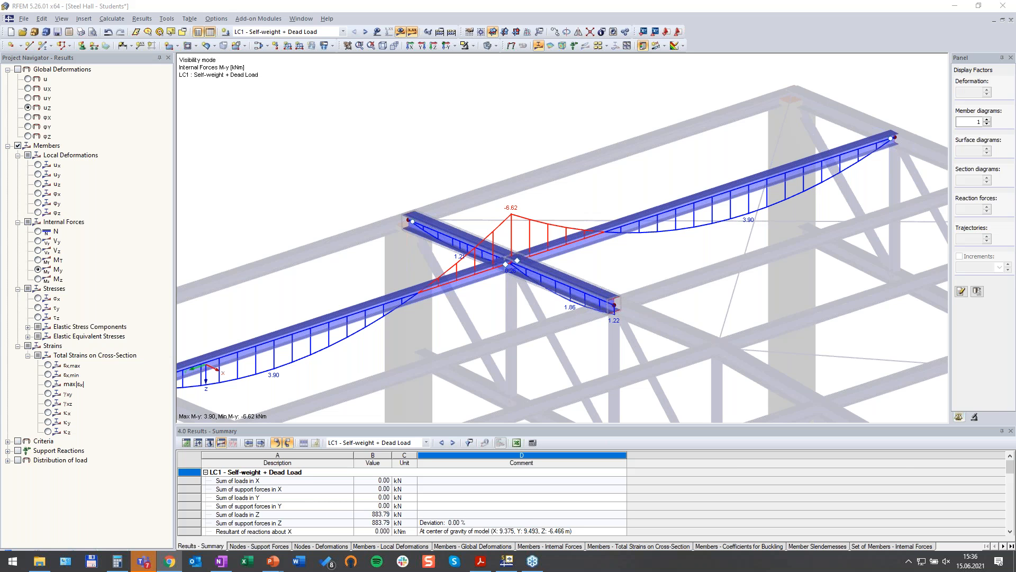
scroll(792, 127, up, 1)
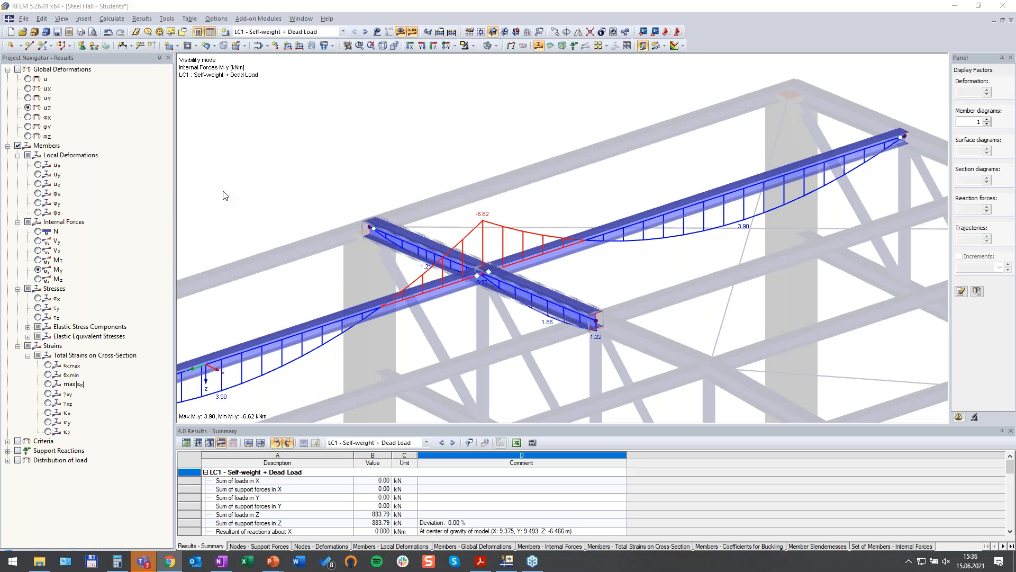
- Examine the refined My diagrams at the roof beam crossing from several angles and distances
scroll(478, 260, up, 3)
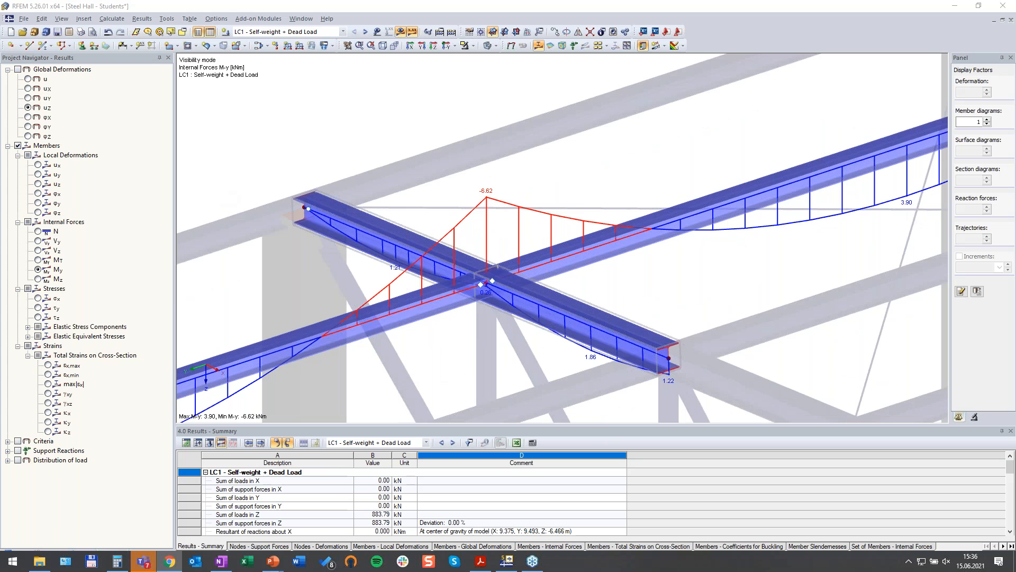
ctrl+middle_drag(582, 304, 410, 216)
mouse_move(356, 175)
ctrl+middle_down()
mouse_move(483, 154)
mouse_move(307, 221)
mouse_move(365, 188)
ctrl+middle_up()
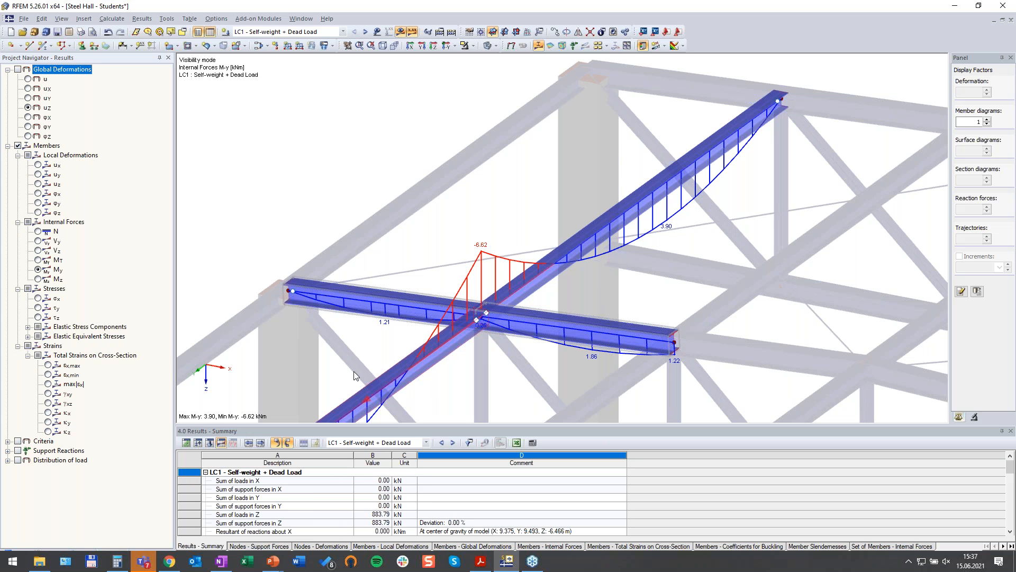
mouse_move(386, 381)
scroll(371, 397, down, 3)
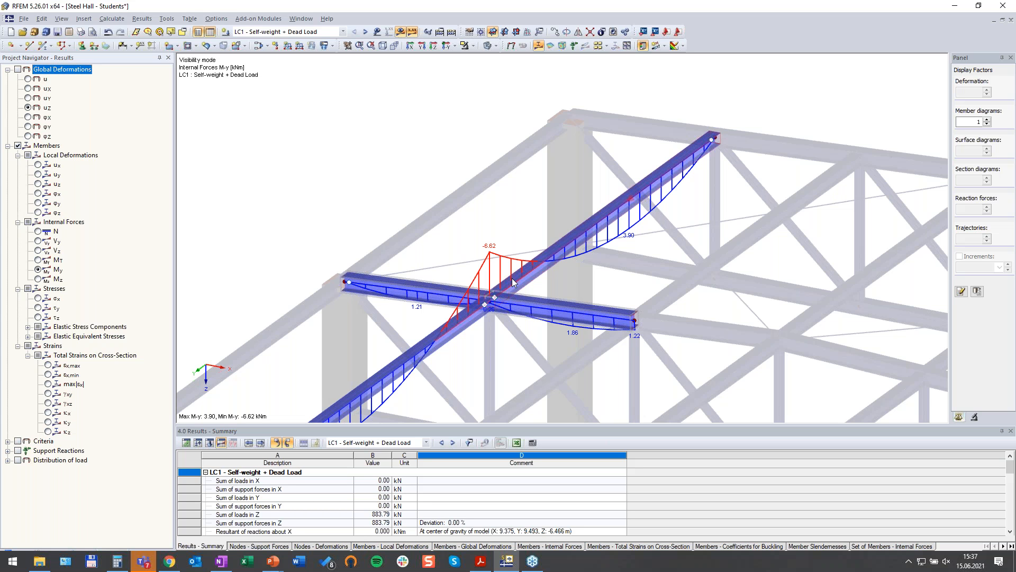
mouse_move(468, 322)
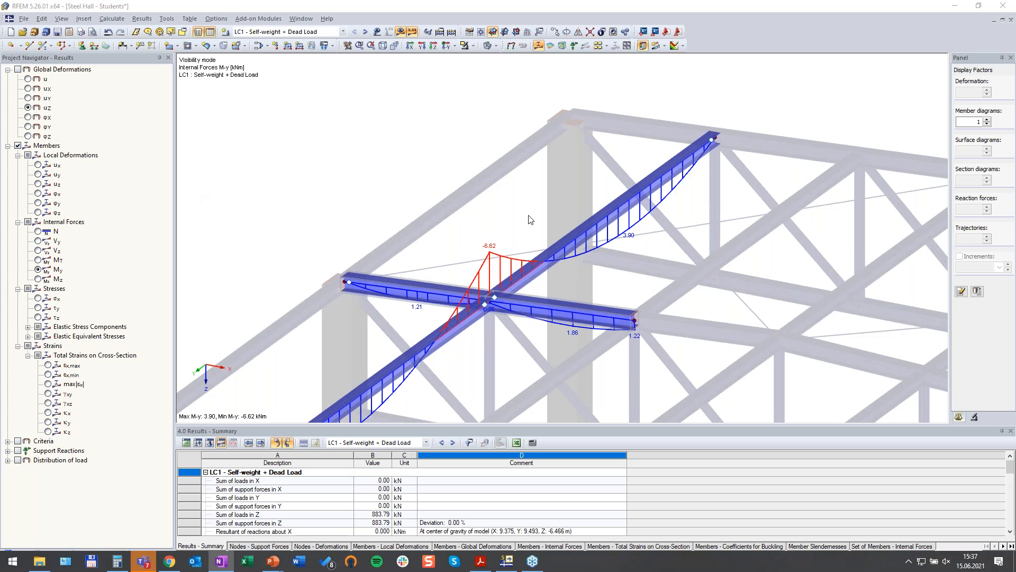
- Cancel the visibility mode so the entire hall is active, and display the model data tree
scroll(529, 220, down, 3)
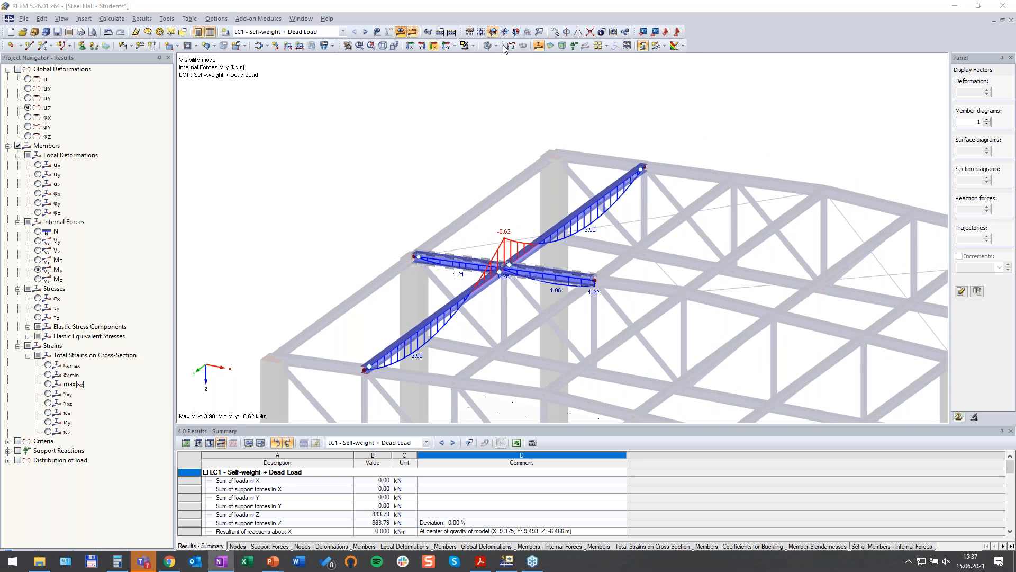
click(474, 49)
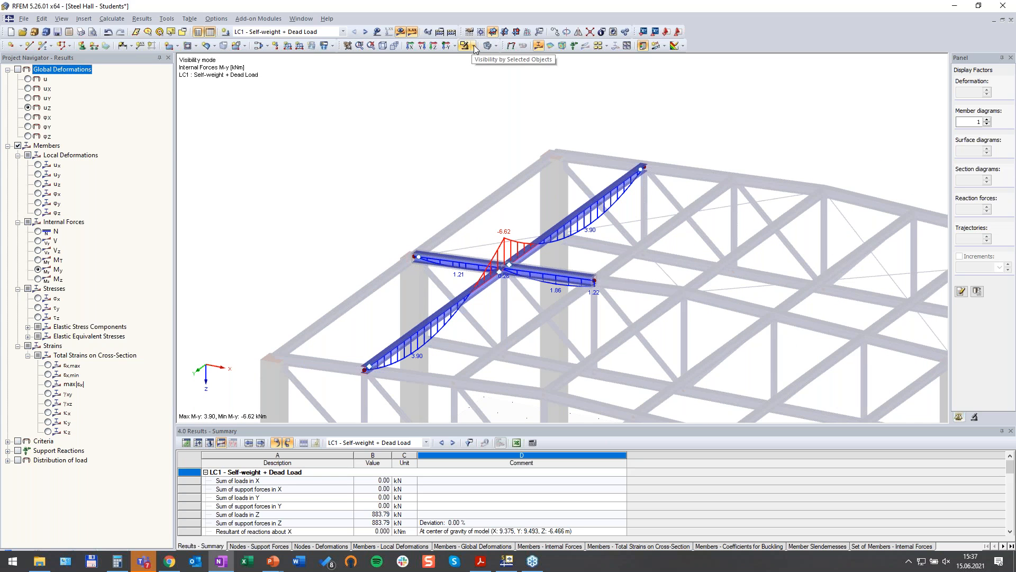
click(474, 47)
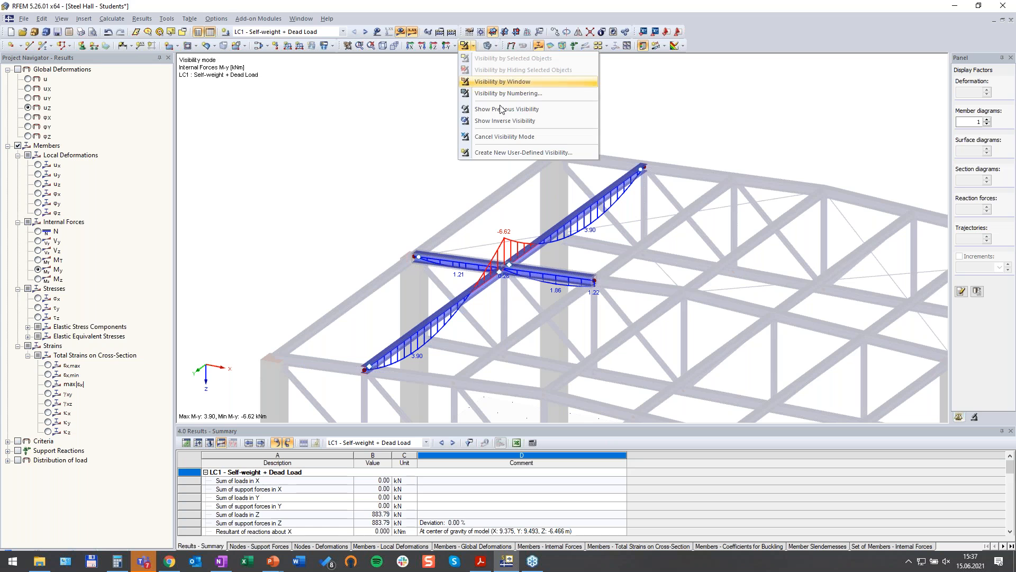
click(508, 137)
click(20, 554)
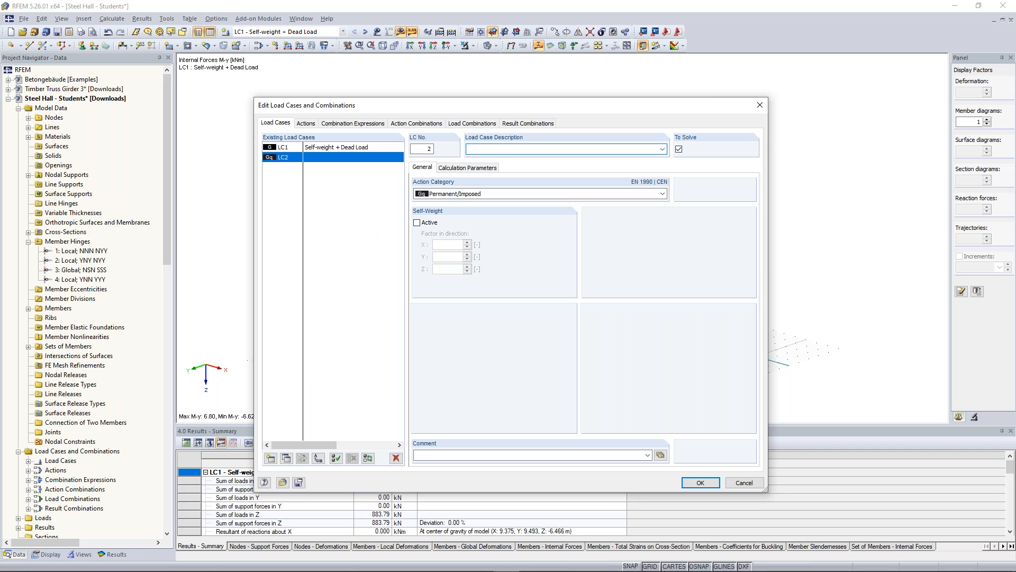
- Describe load case LC2 as Imposed load and add load case LC3 with the description Snow
click(662, 150)
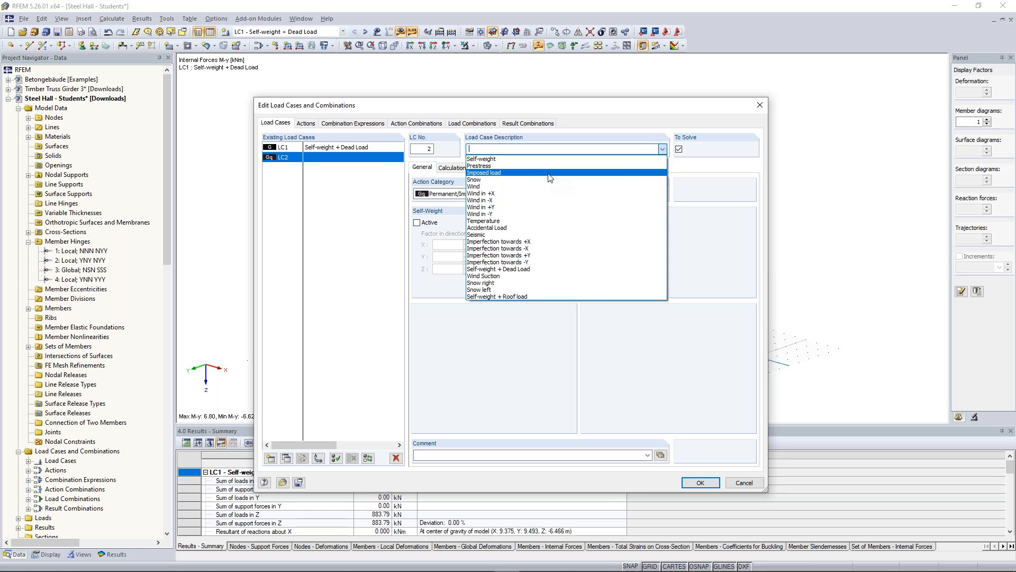
click(484, 173)
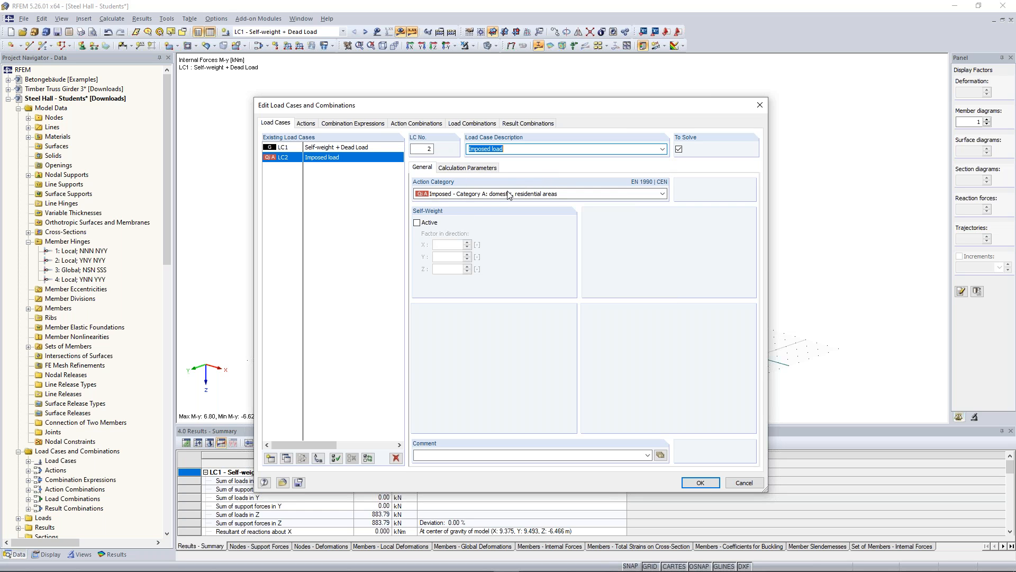
click(270, 459)
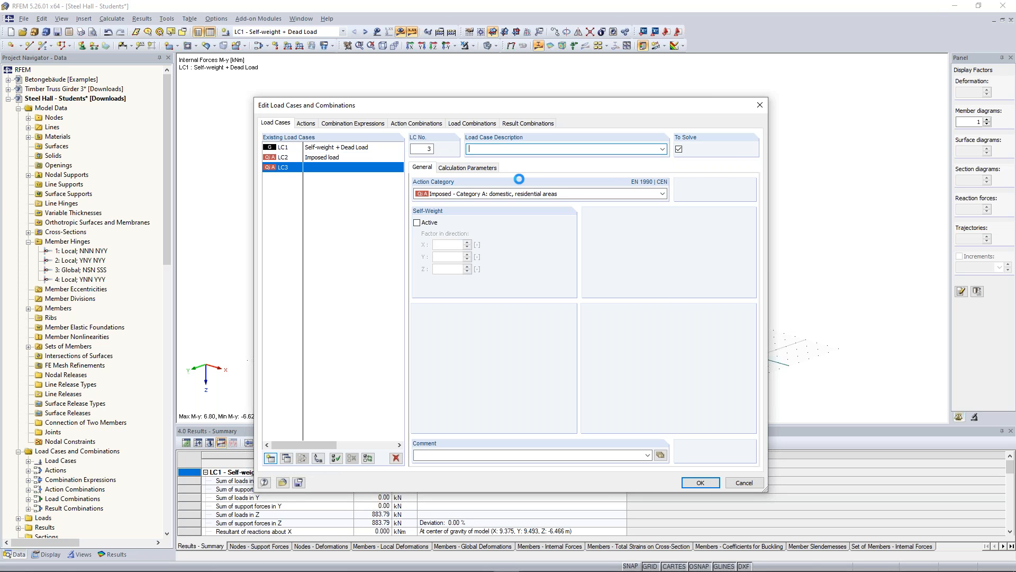
click(662, 149)
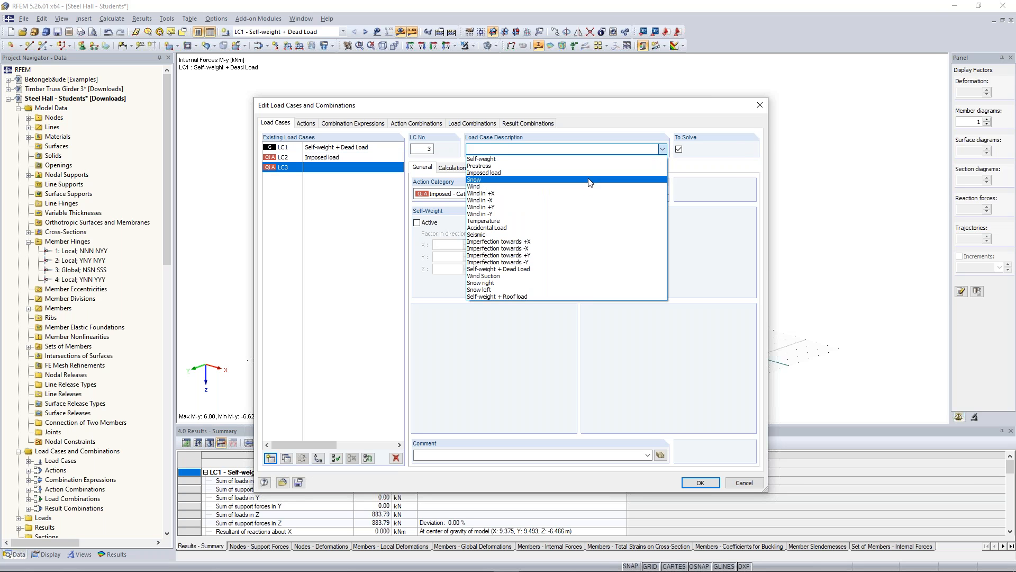
click(655, 182)
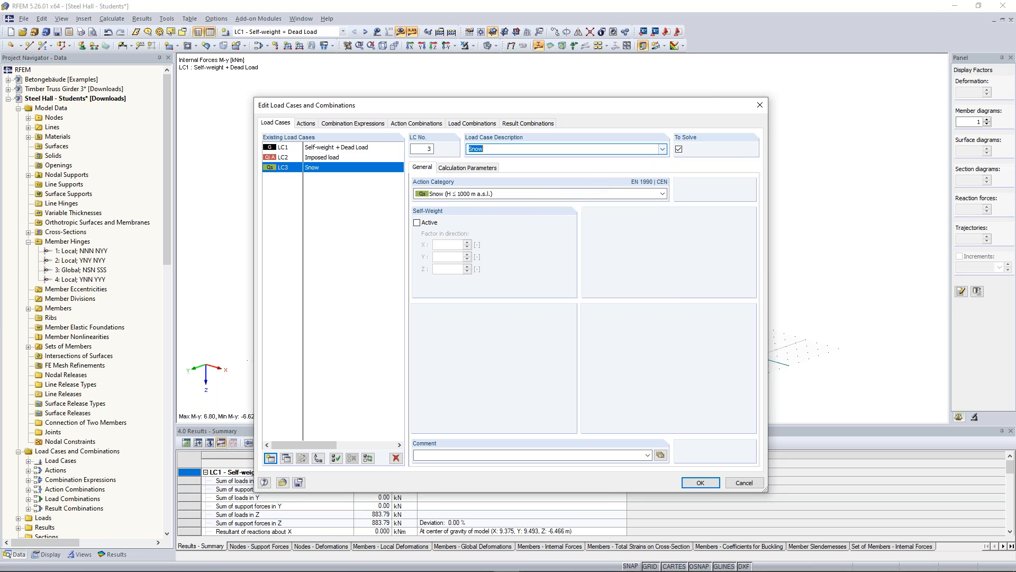
- Add load case LC4 named Wind in +X with action category Wind, then make LC1 current and accept the load cases
click(270, 459)
text(W)
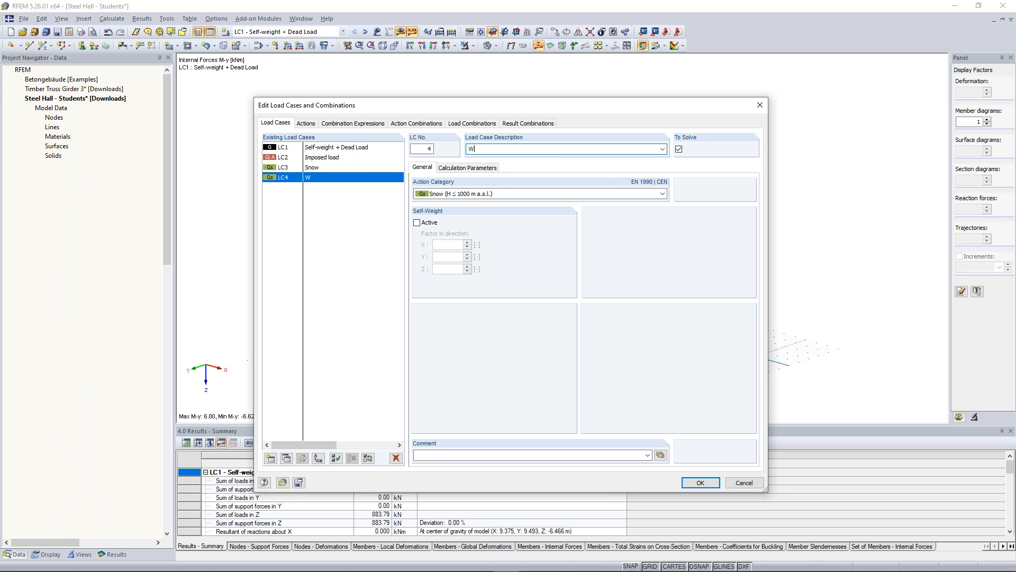
text(ind in)
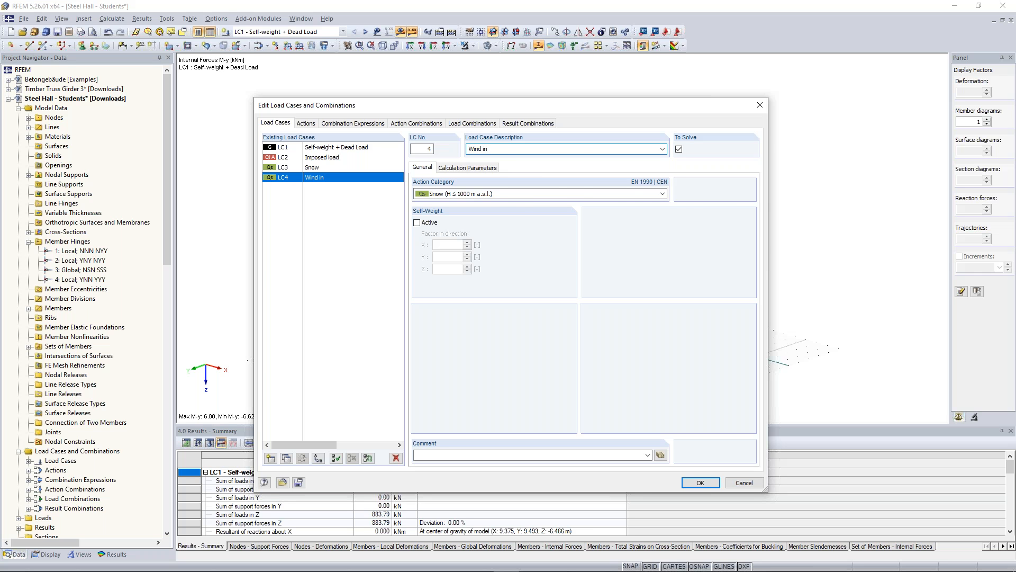
text(+X)
key(Return)
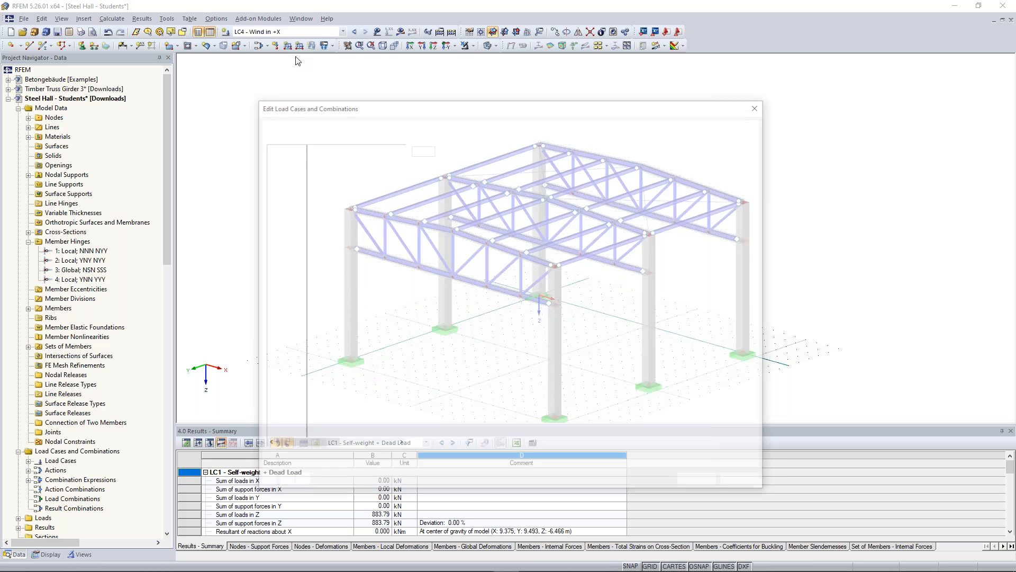
click(329, 179)
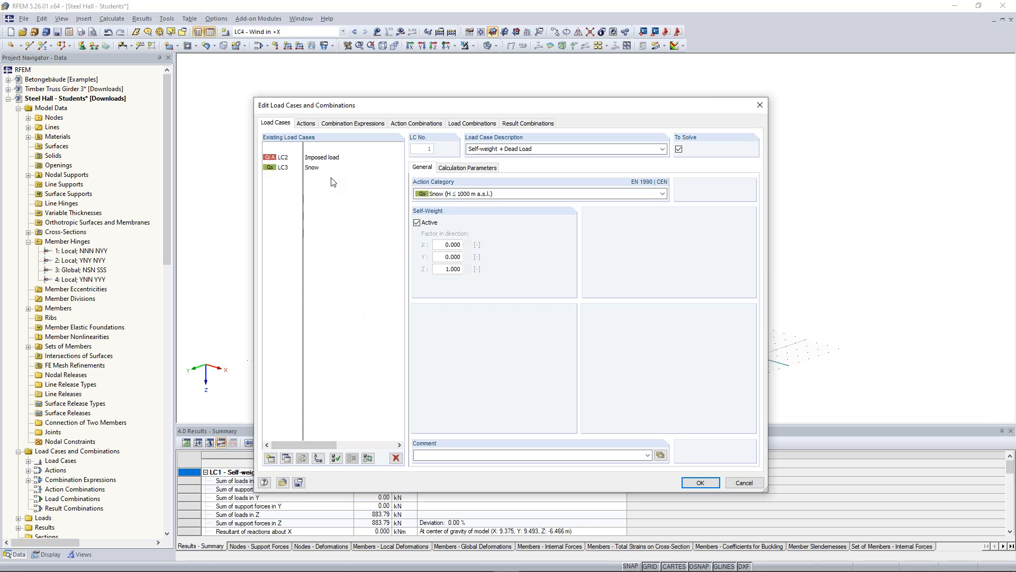
click(663, 194)
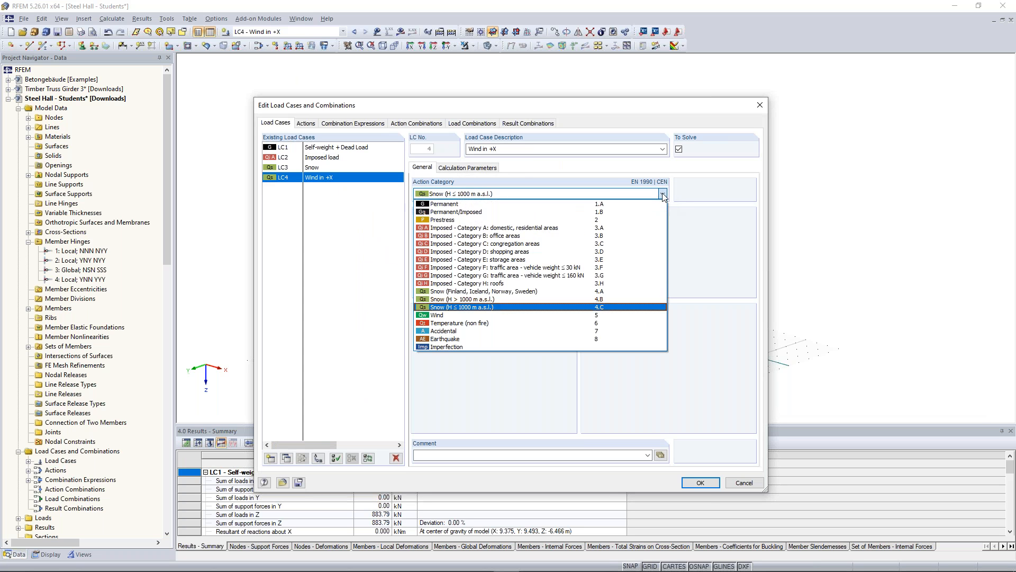
click(537, 314)
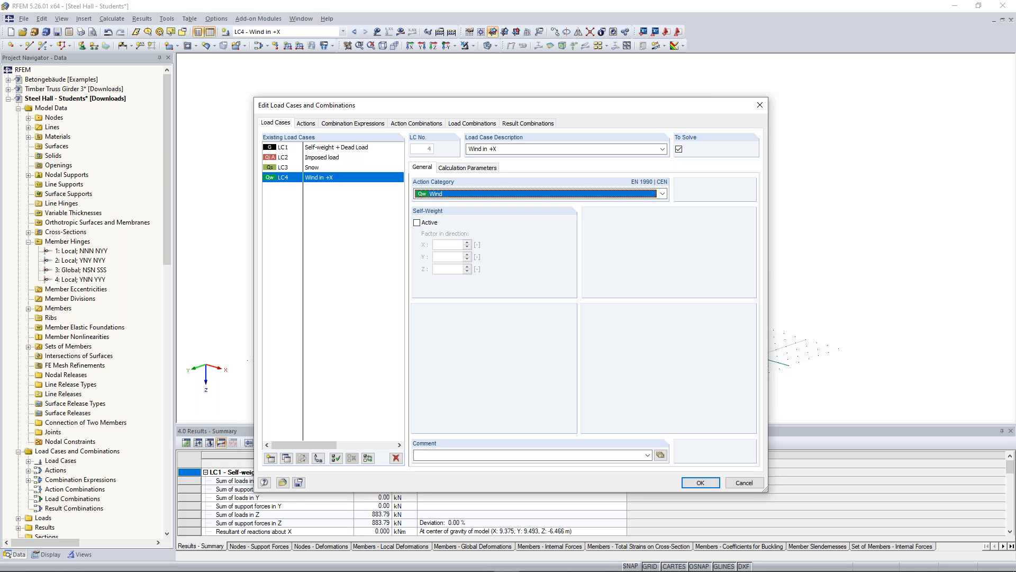
click(336, 148)
click(699, 483)
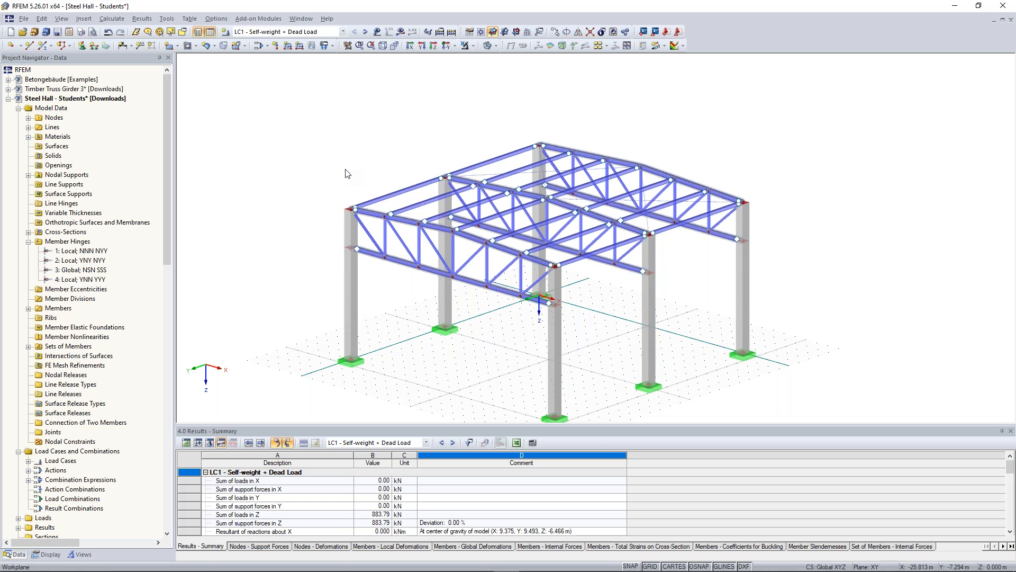
- Start generating member loads from area loads via planes in LC1, with global true-area direction ZL and a magnitude of 0.5 kN/m²
ctrl+middle_drag(345, 170, 371, 164)
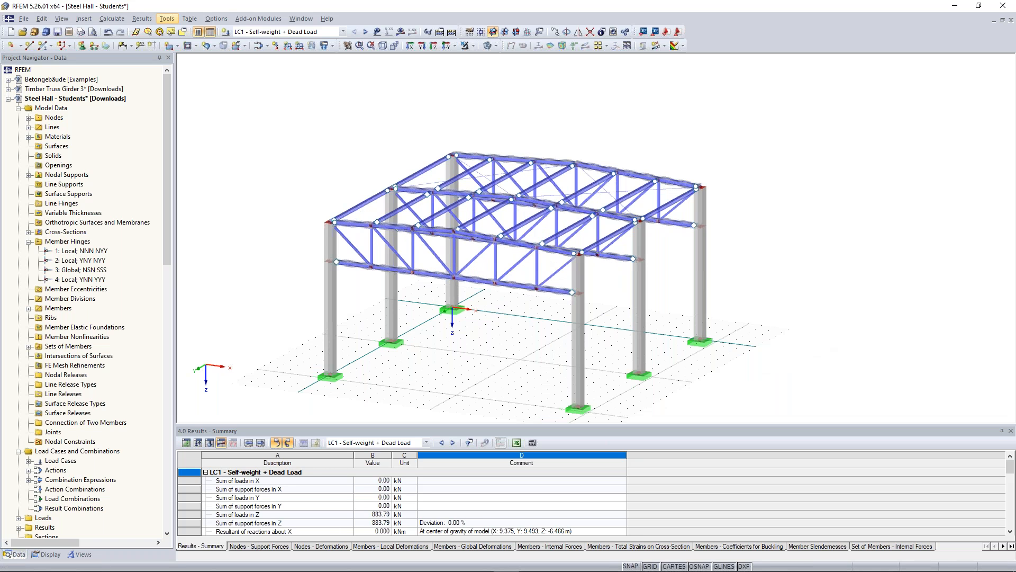
click(166, 22)
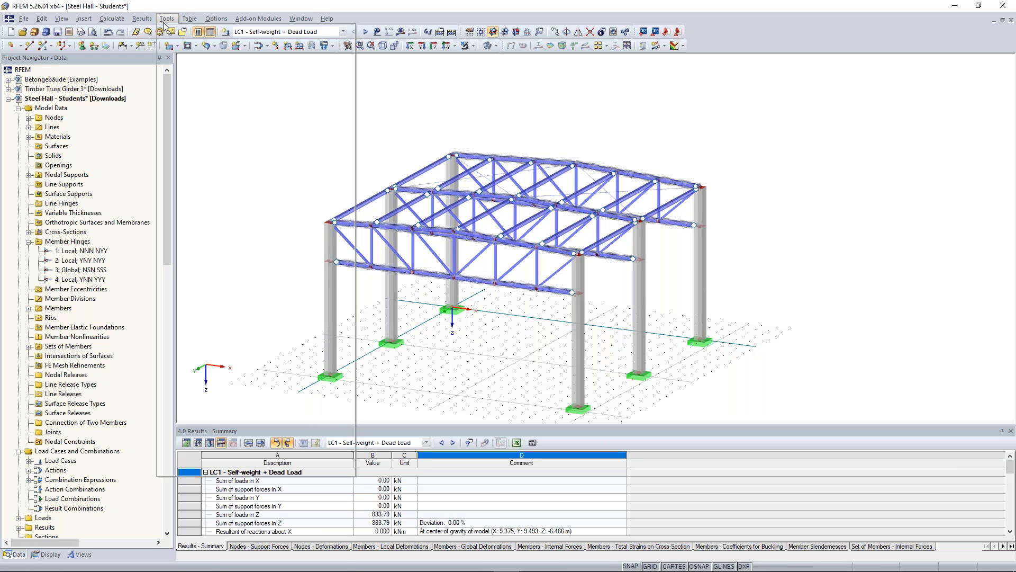
mouse_move(232, 188)
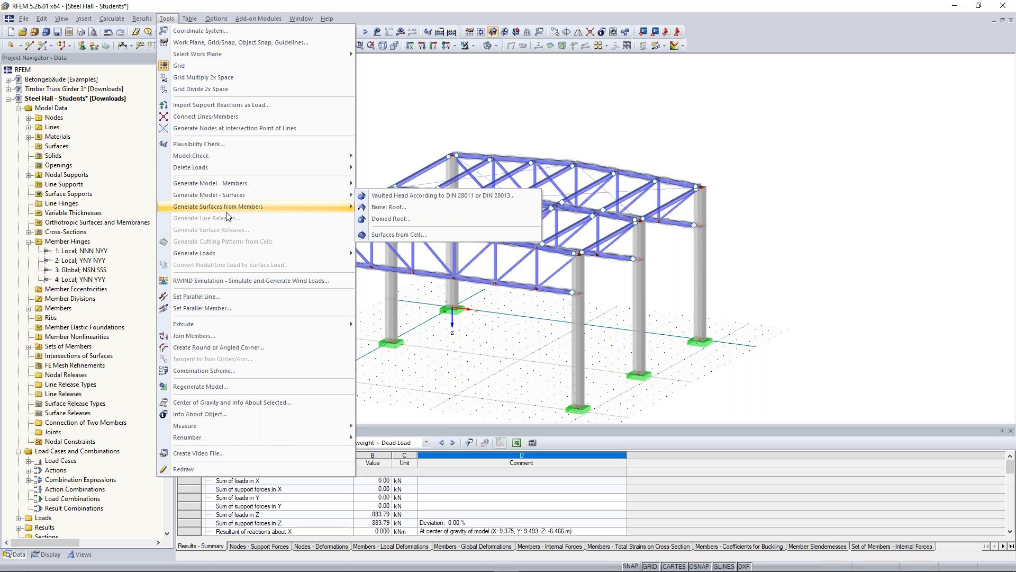
mouse_move(216, 255)
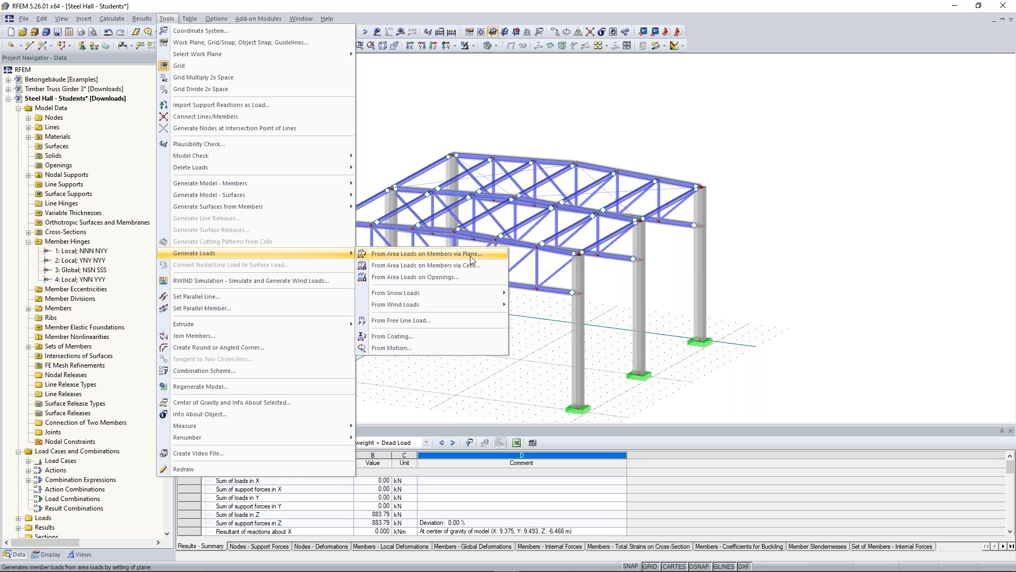
click(499, 253)
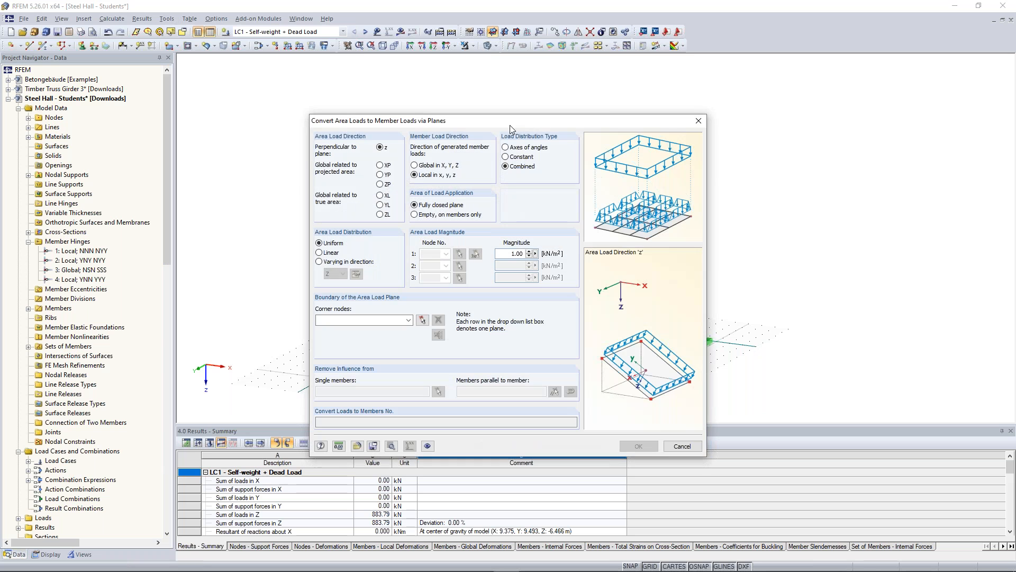
drag(502, 123, 484, 79)
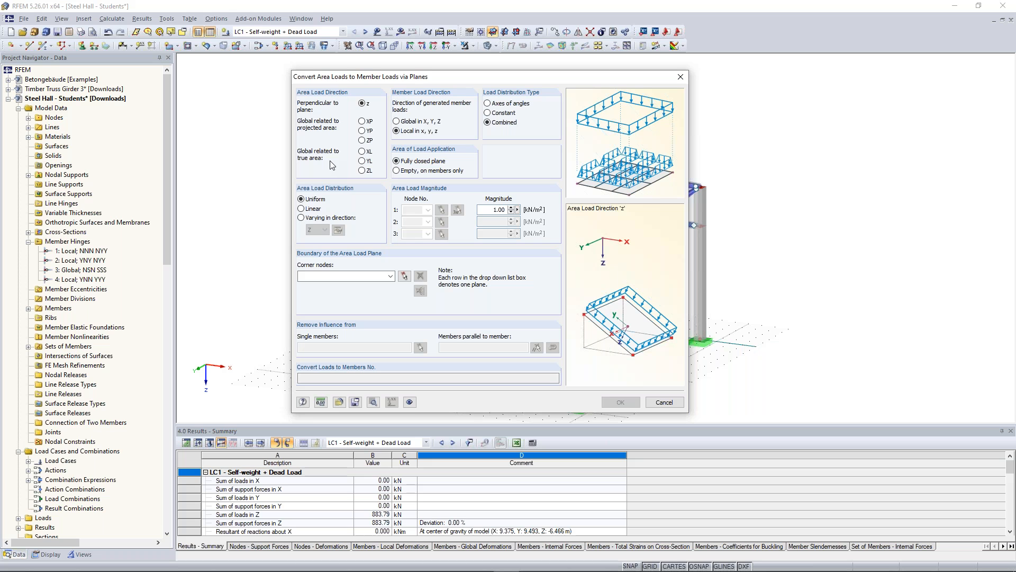
click(362, 169)
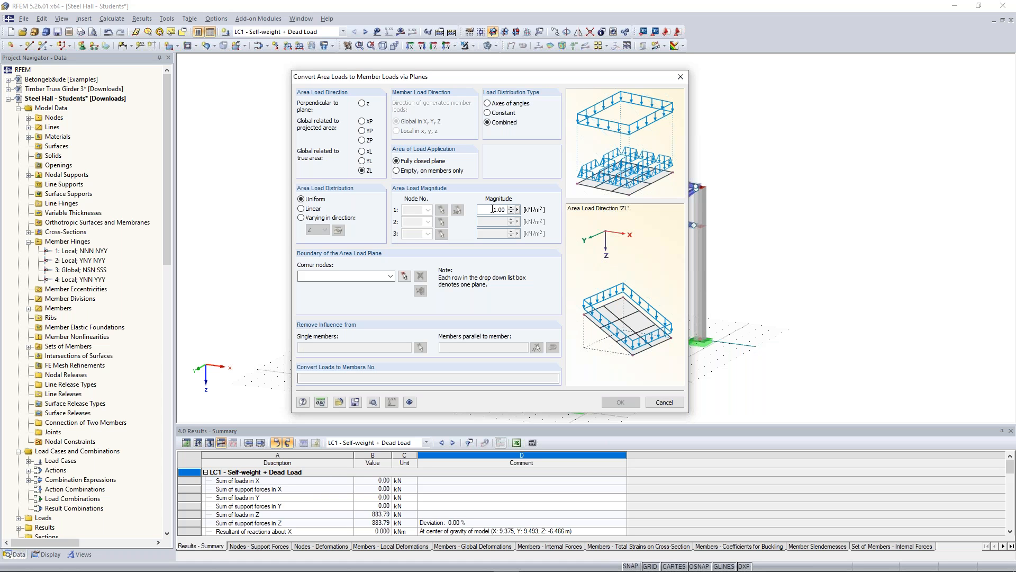
double_click(493, 209)
text(0,5)
- Define the area load plane over one roof slope by its corner nodes 35, 3, 6 and 38
click(401, 279)
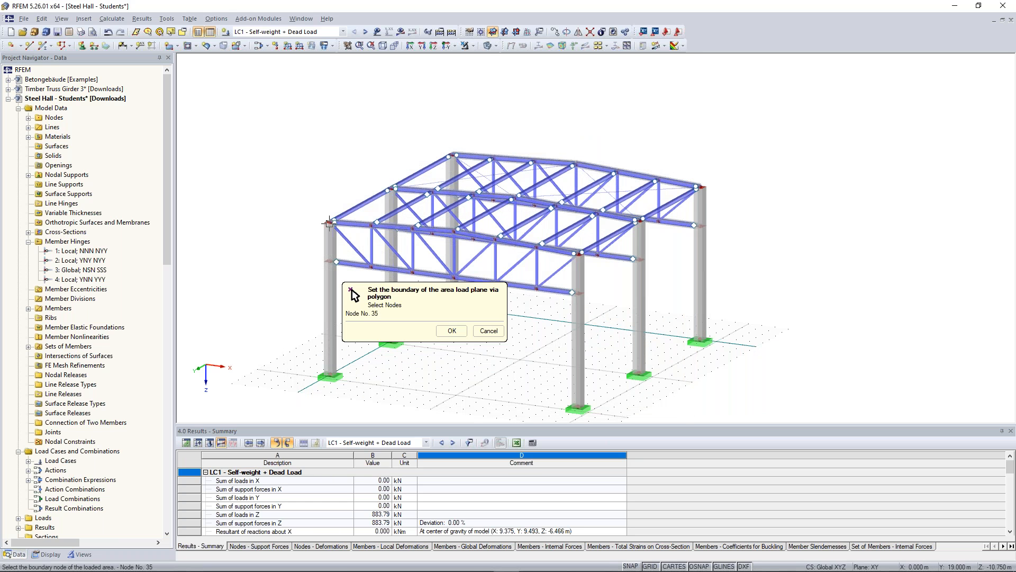
click(329, 223)
click(450, 155)
click(572, 165)
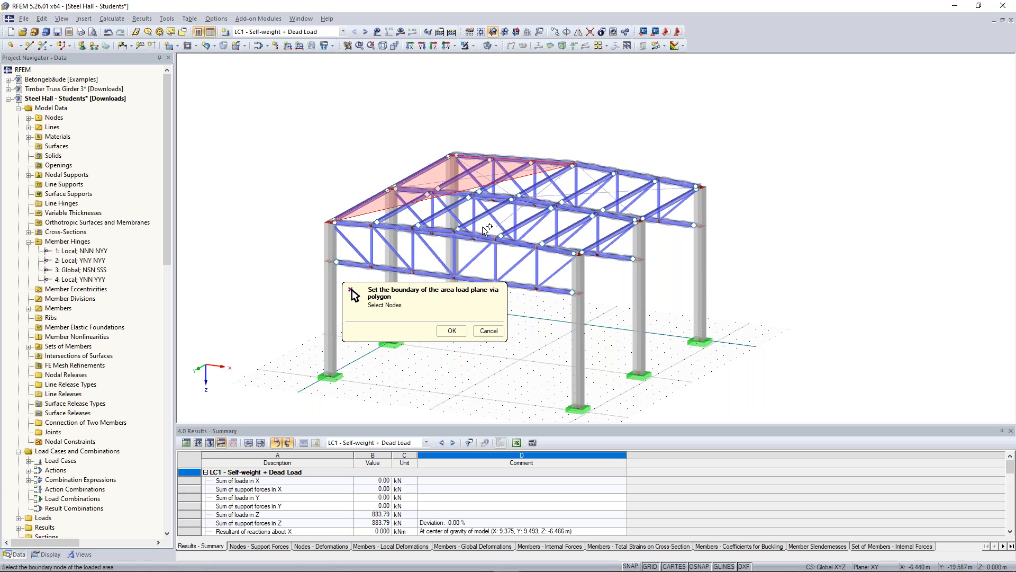
click(458, 228)
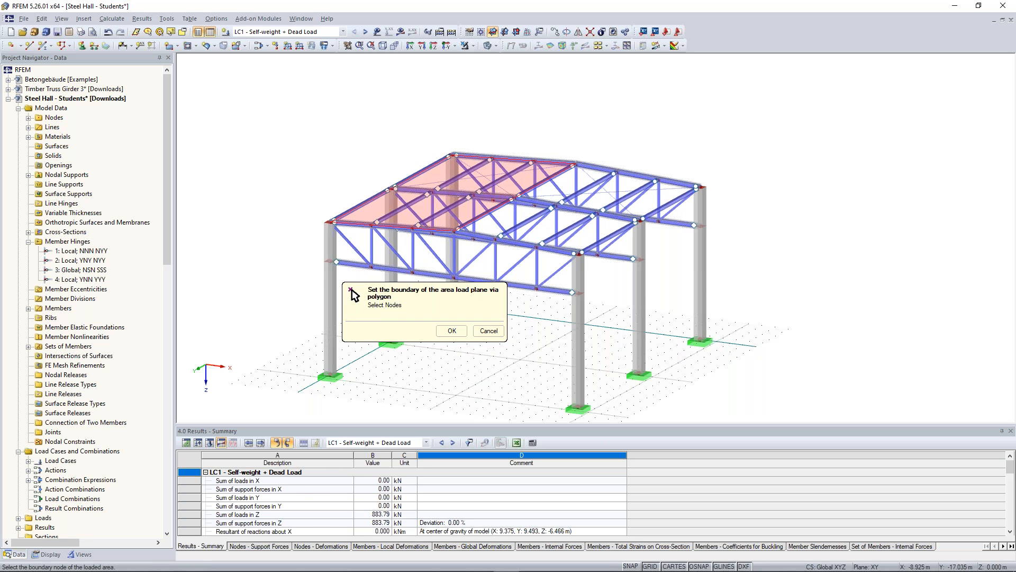
click(452, 332)
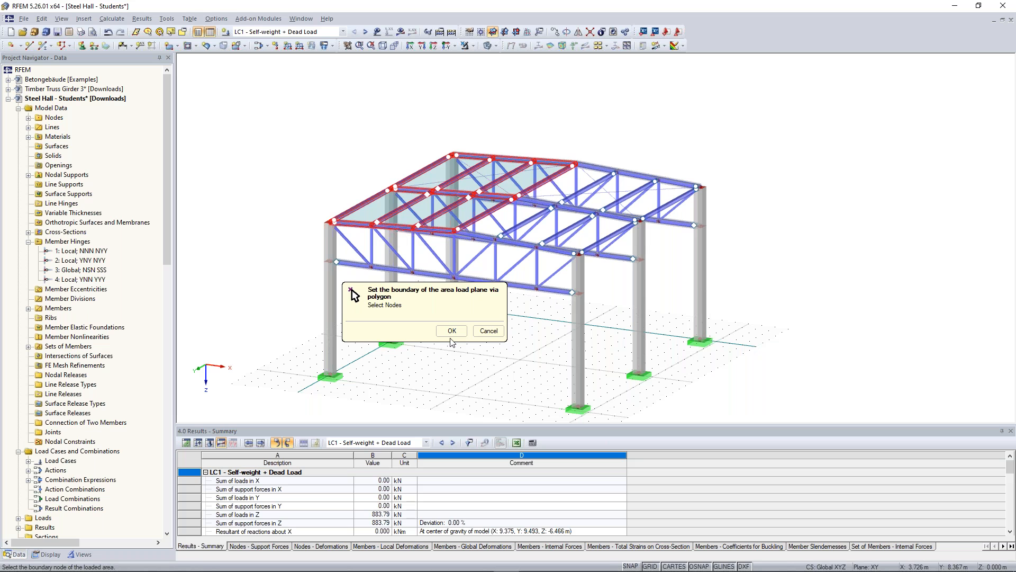
click(452, 331)
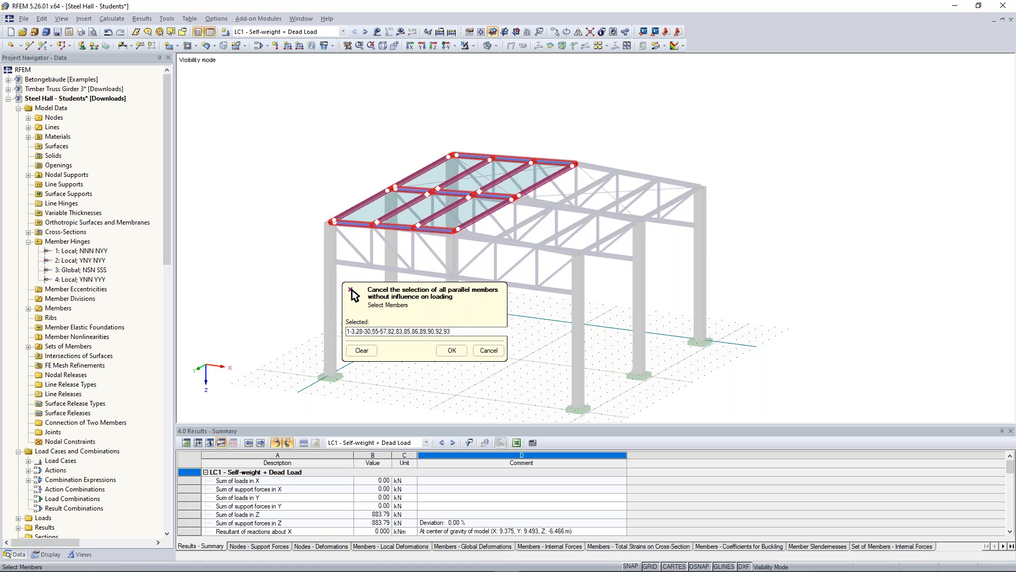
- Remove the load influence from members parallel to member 55, generate the roof slope's loads and accept deleting the existing results
scroll(386, 222, up, 2)
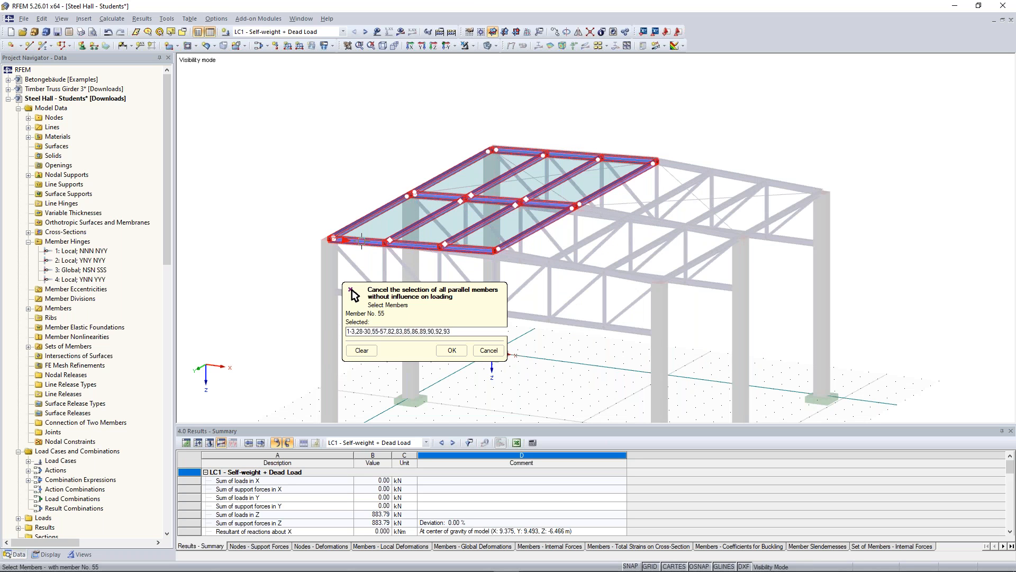
click(352, 290)
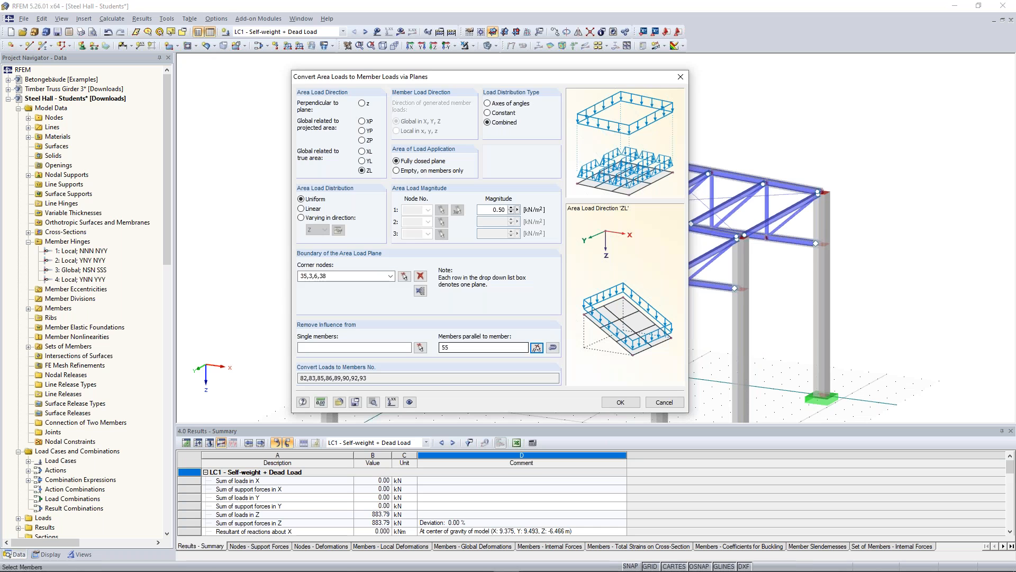
click(613, 405)
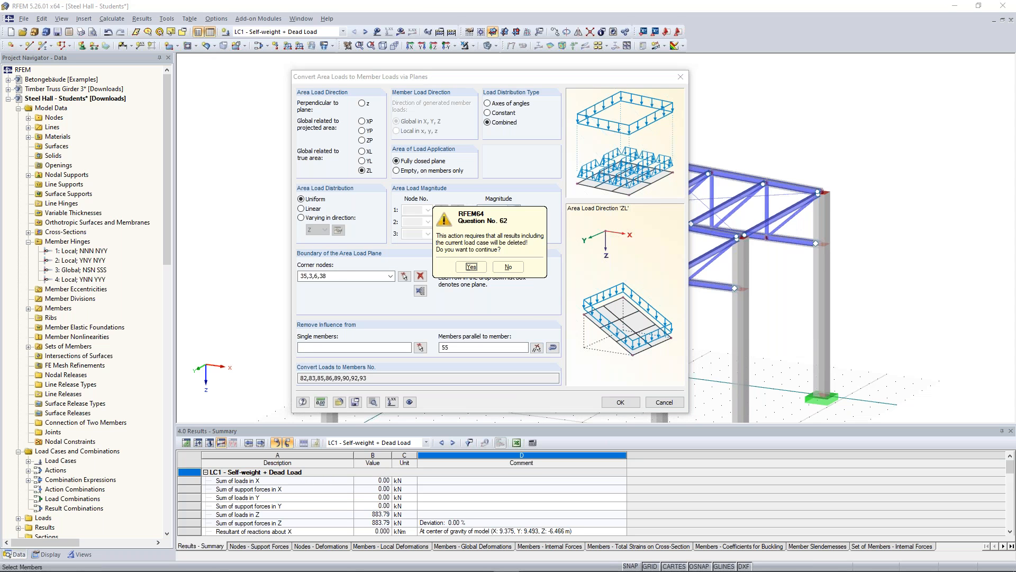
click(471, 271)
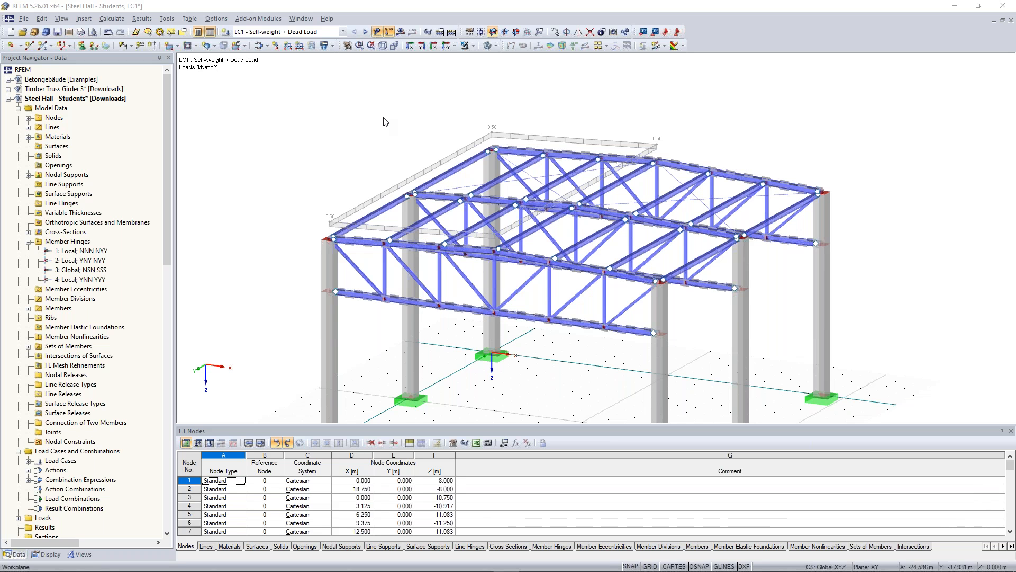
- Add an area load plane over the other roof slope with corner nodes 38, 6, 9 and 41, excluding members parallel to member 60
double_click(385, 193)
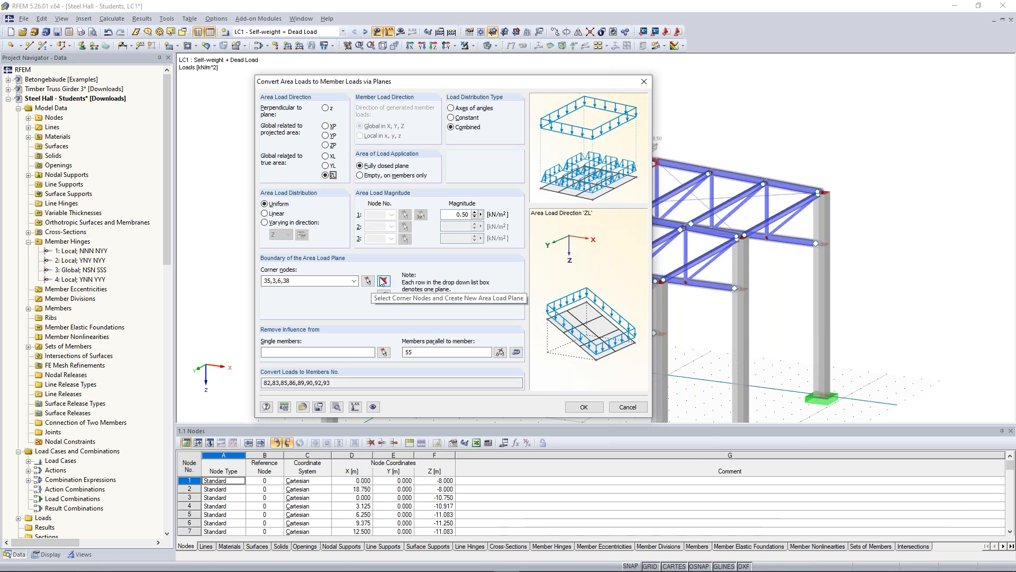
click(384, 281)
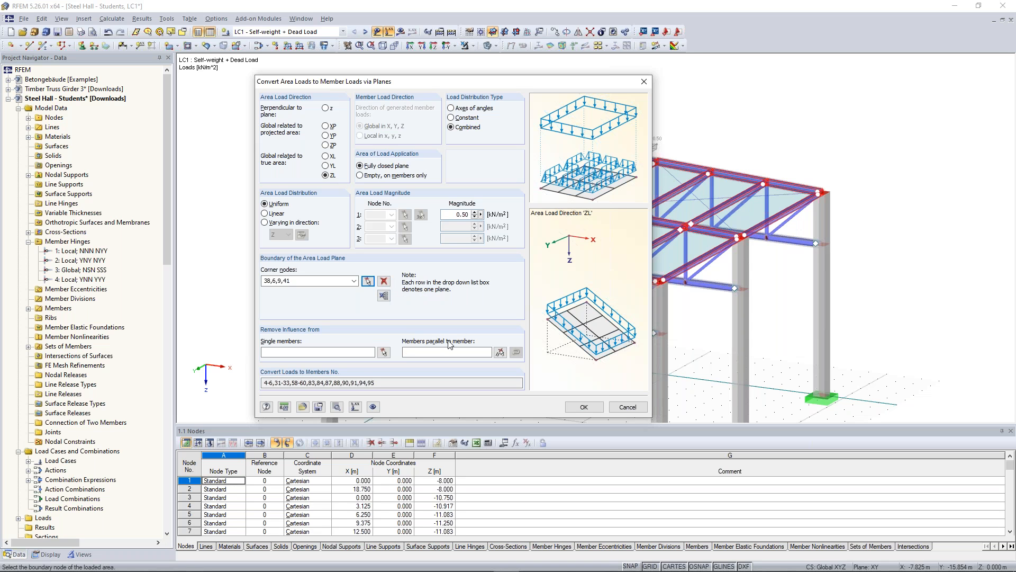
click(500, 352)
click(629, 275)
click(453, 350)
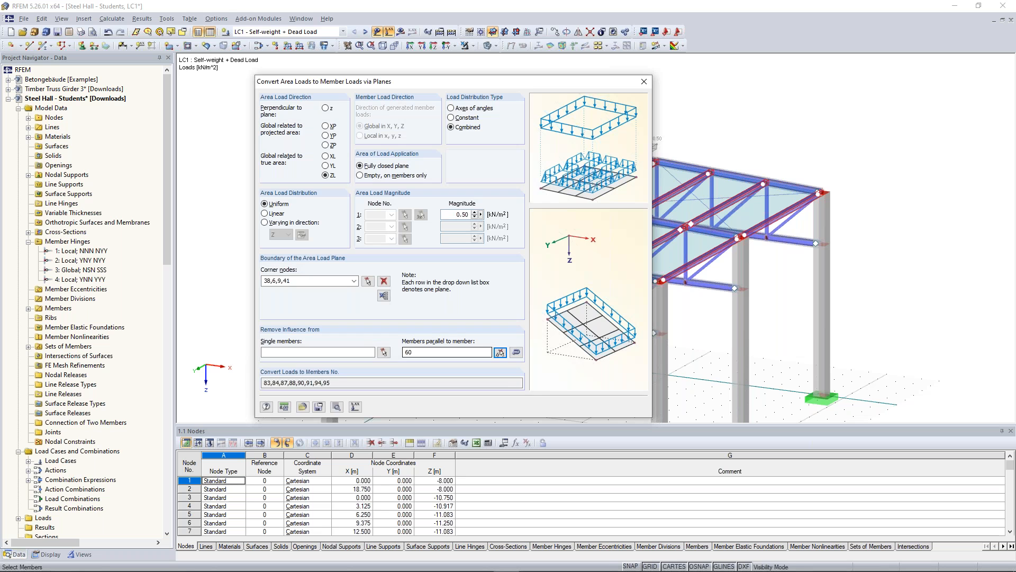
drag(576, 82, 464, 56)
drag(542, 59, 551, 133)
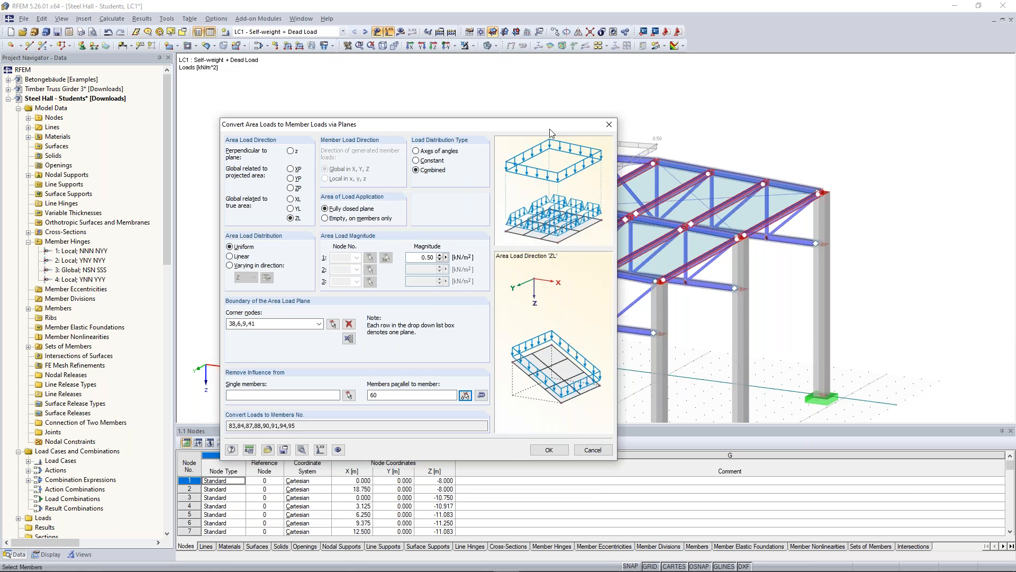
drag(550, 132, 550, 139)
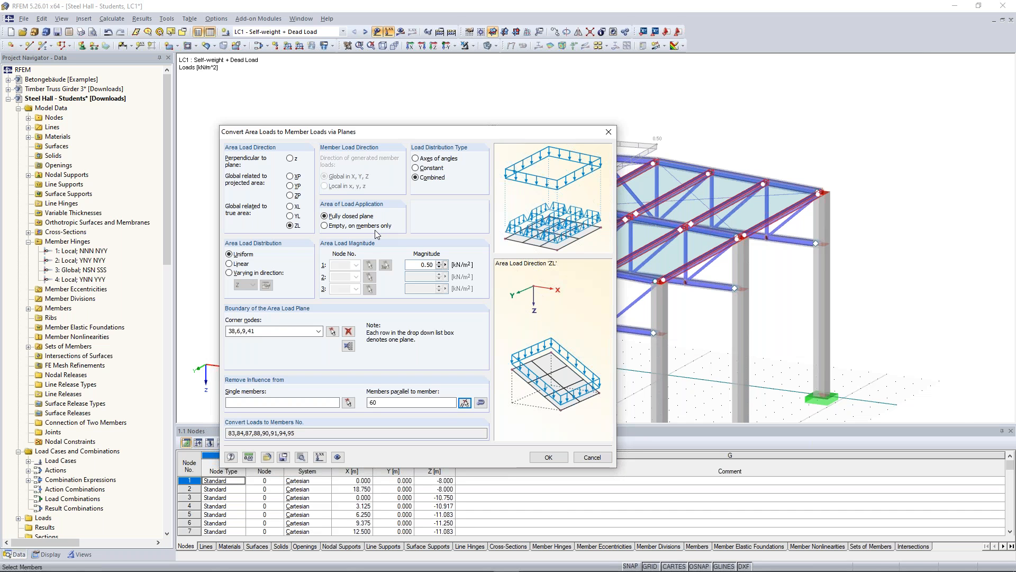
key(Return)
key(Return)
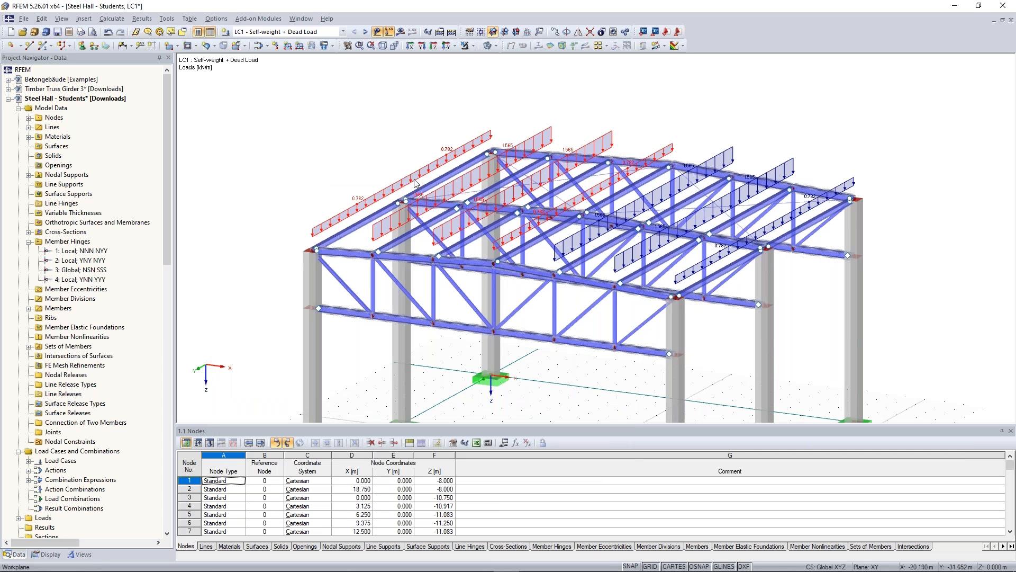
- Generate LC1 member loads from a 0.5 kN/m² area load over the trusses' bottom chord plane with corner nodes 33, 1, 2 and 34
ctrl+middle_drag(723, 104, 787, 71)
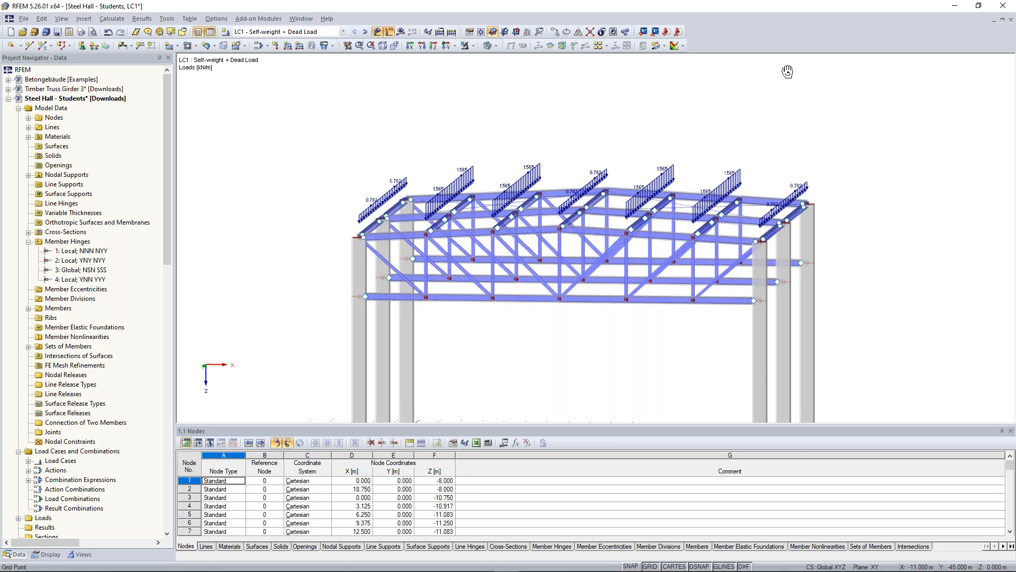
ctrl+middle_drag(788, 71, 198, 296)
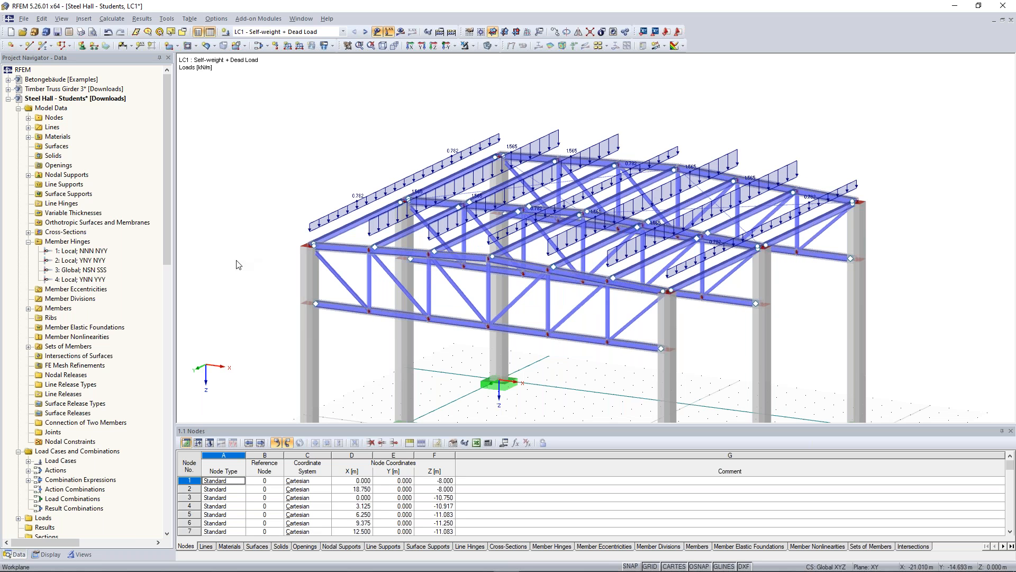
ctrl+middle_drag(230, 258, 339, 223)
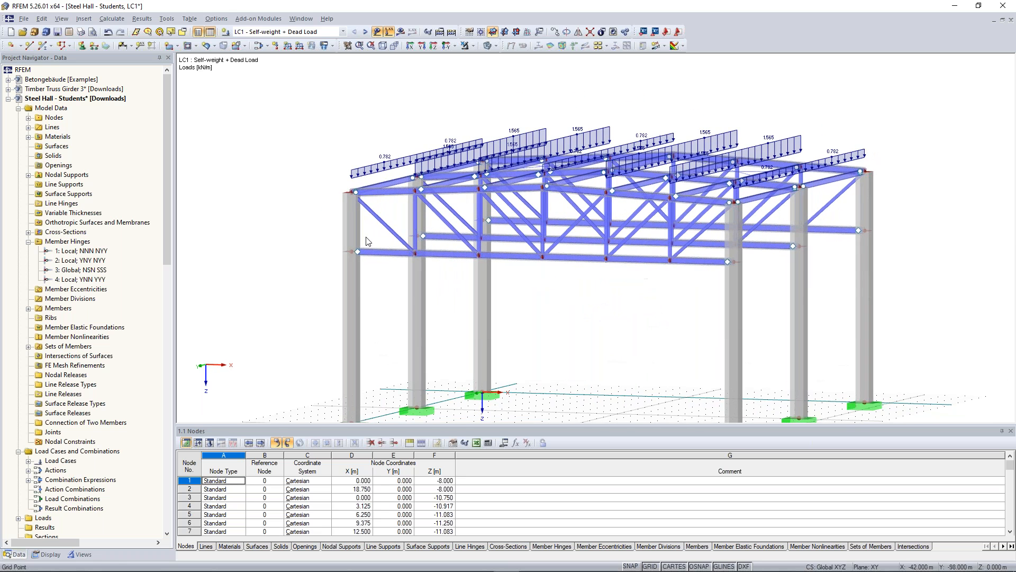
ctrl+middle_drag(609, 312, 459, 288)
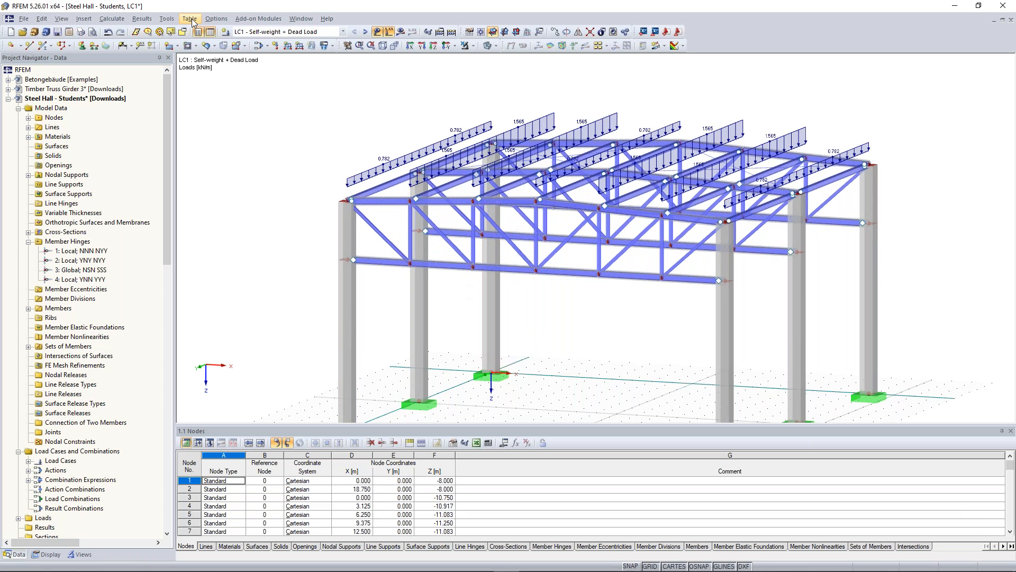
click(167, 19)
mouse_move(254, 253)
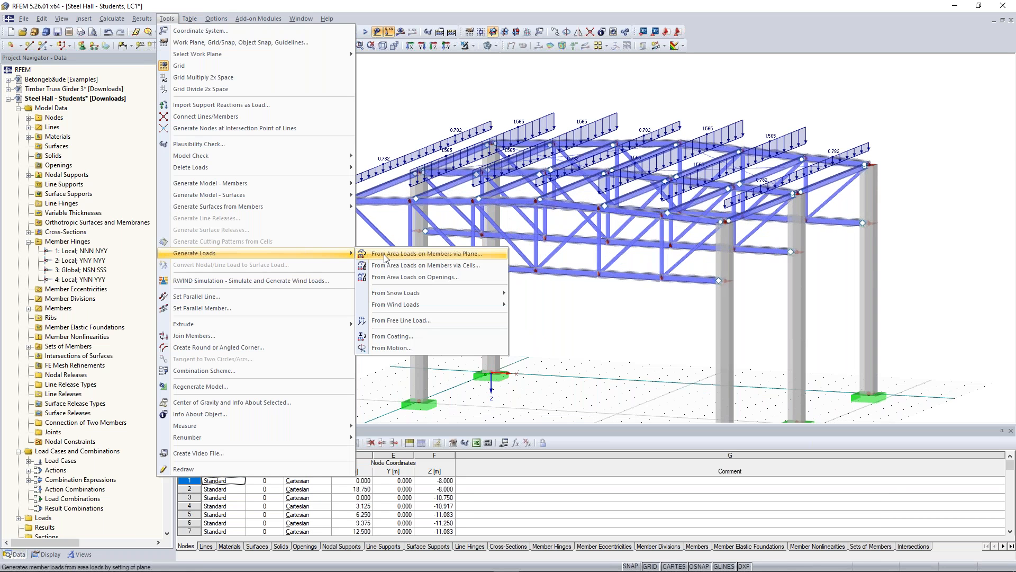
click(384, 256)
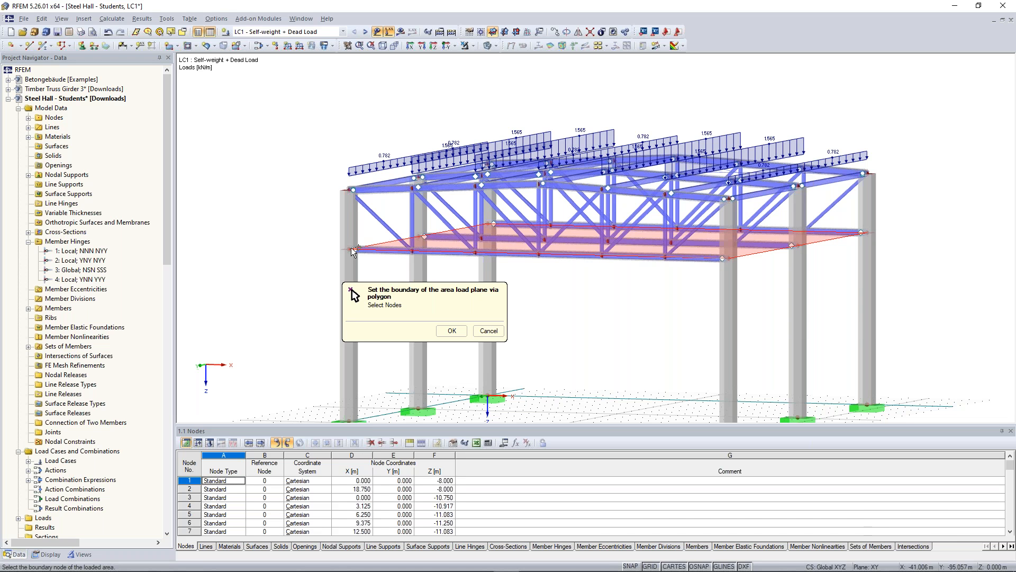
click(354, 250)
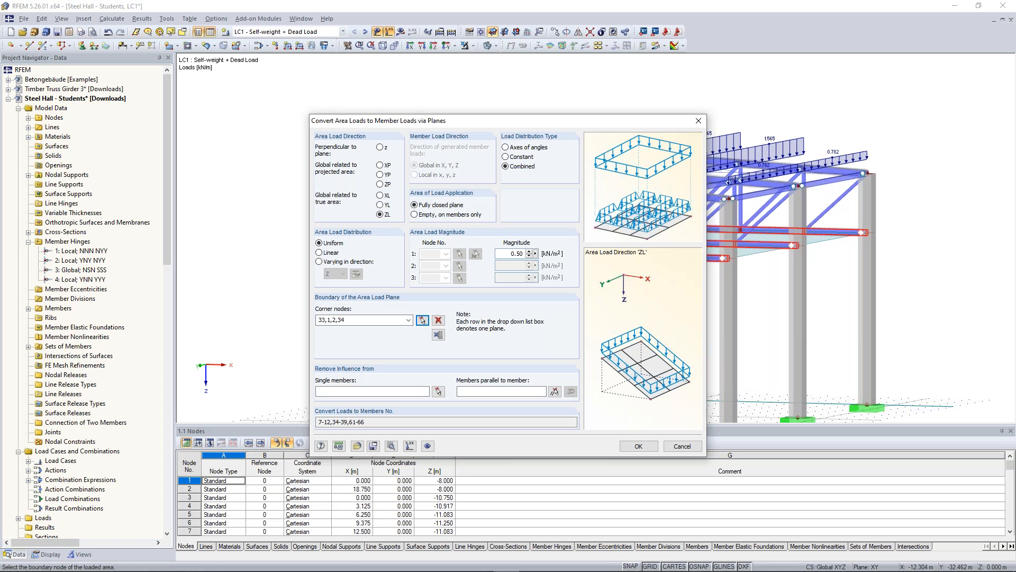
key(Return)
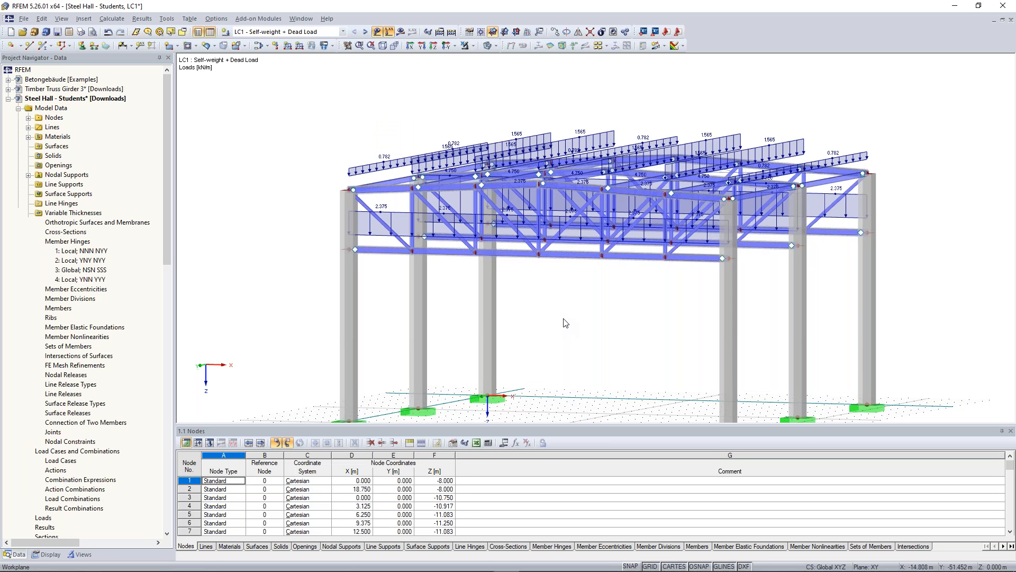
- Make LC2 - Imposed load current and generate member loads from an area load over the trusses' bottom chord plane
ctrl+middle_drag(565, 323, 576, 342)
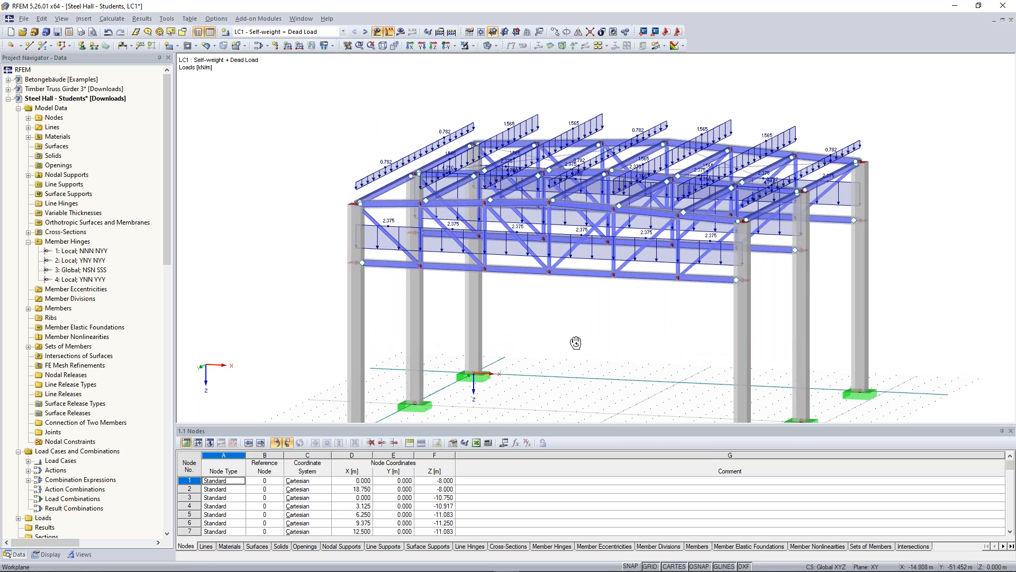
click(365, 32)
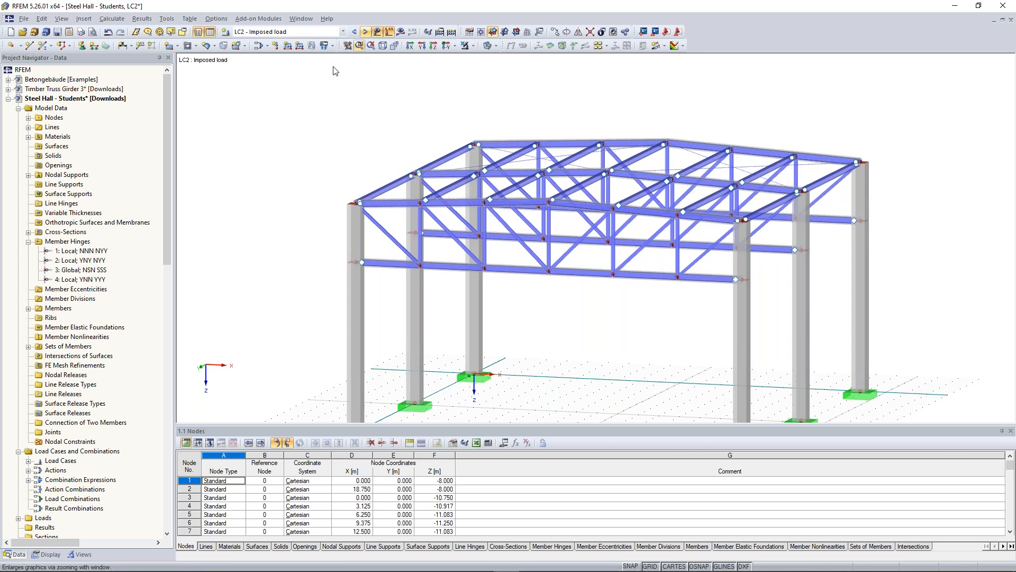
click(167, 19)
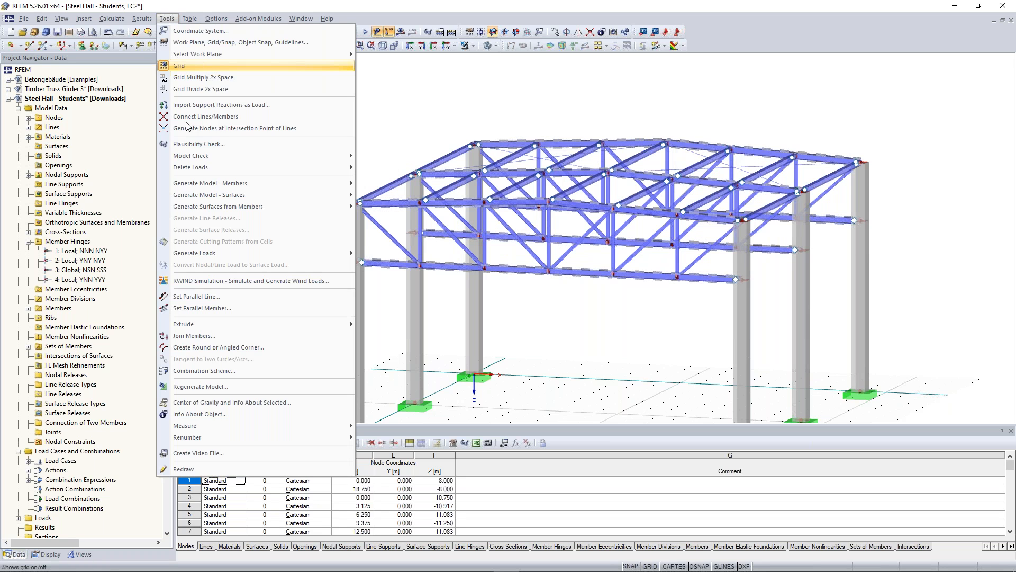
click(411, 251)
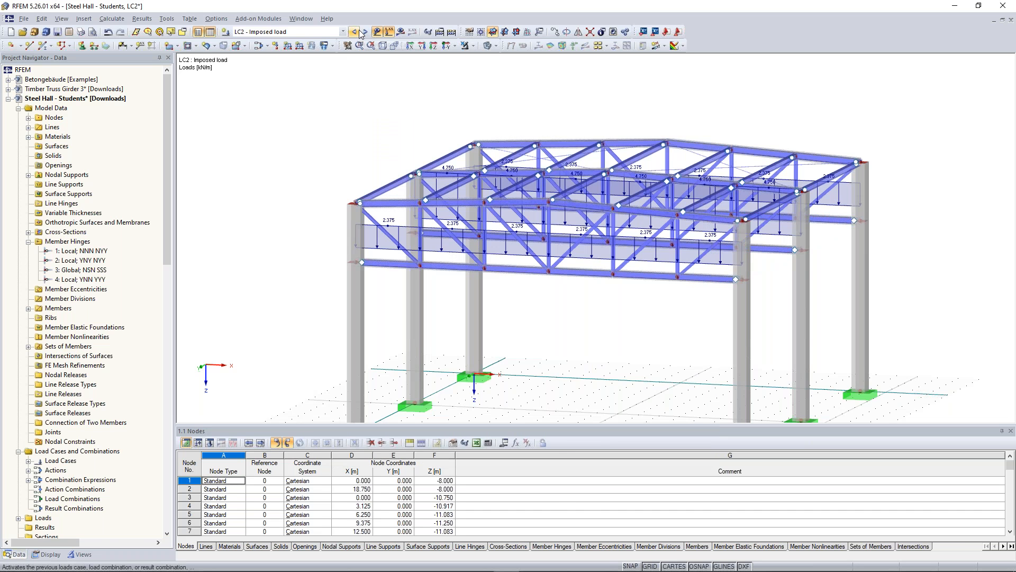
- Make LC3 - Snow current, switch to the web browser and open Dlubal's Snow Load, Wind Speed, and Seismic Load Maps
click(366, 32)
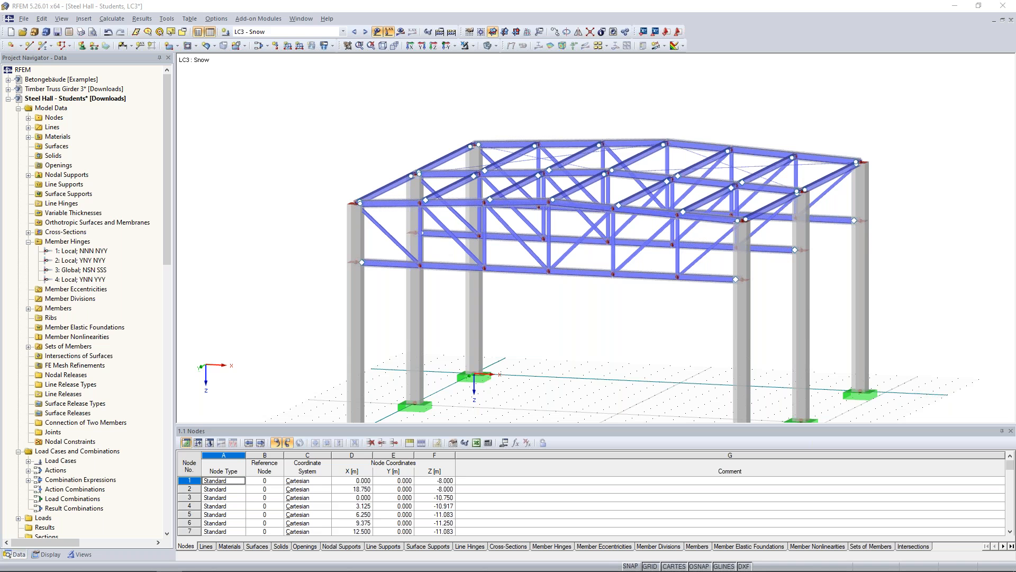
drag(0, 170, 526, 163)
double_click(526, 166)
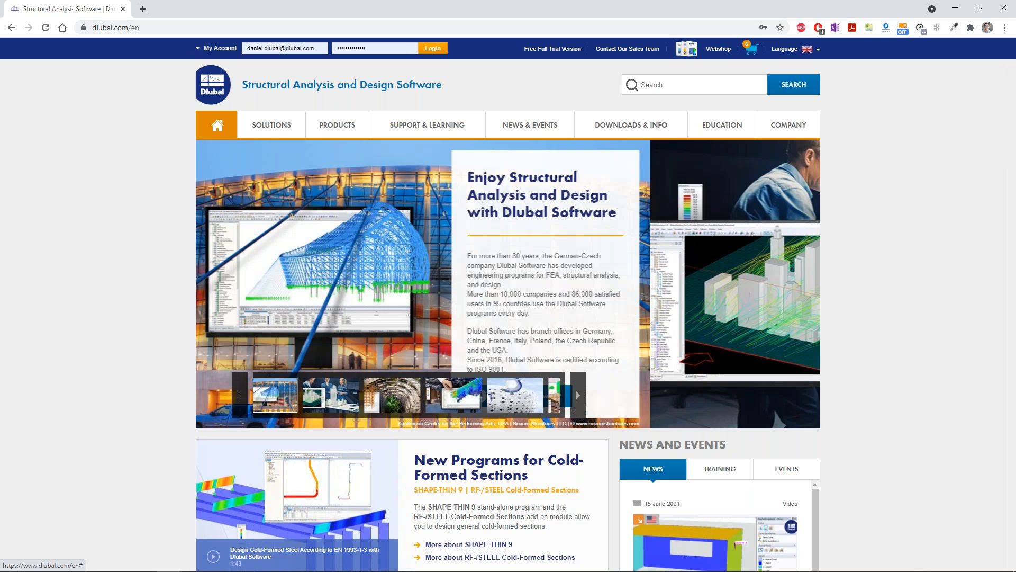
mouse_move(267, 127)
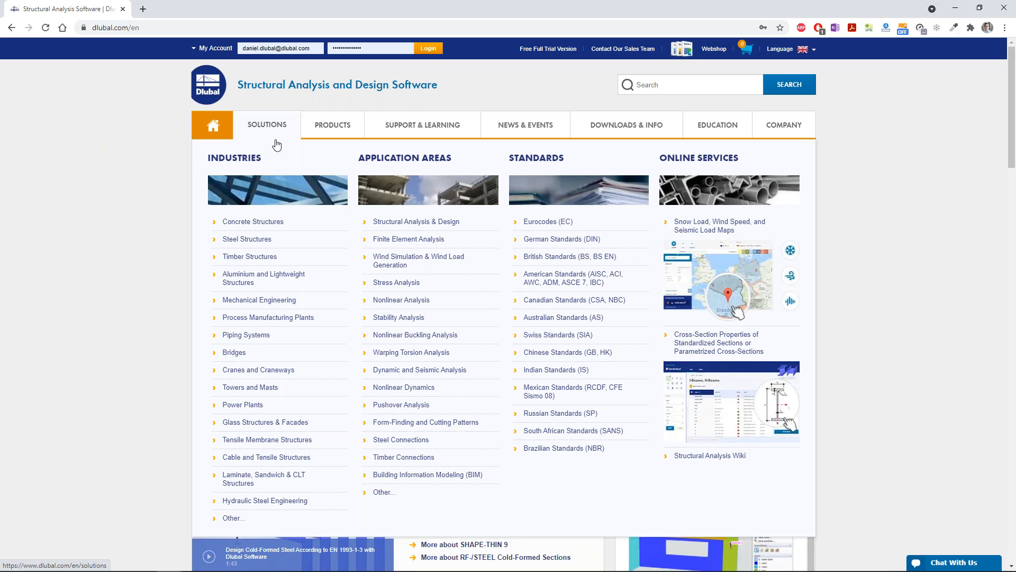
click(710, 223)
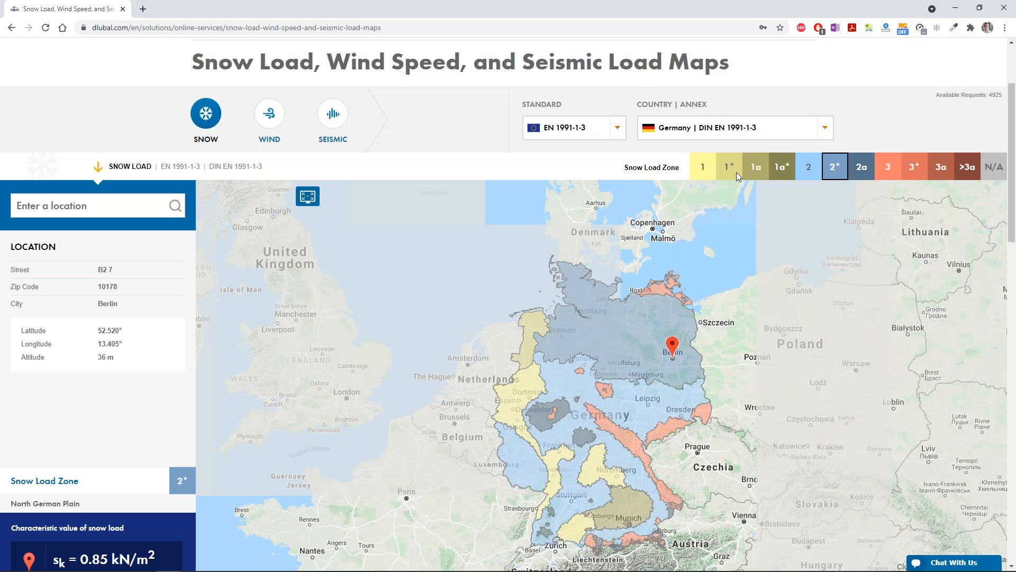
- Search the snow load map for Technical University of Munich and select that location
click(117, 206)
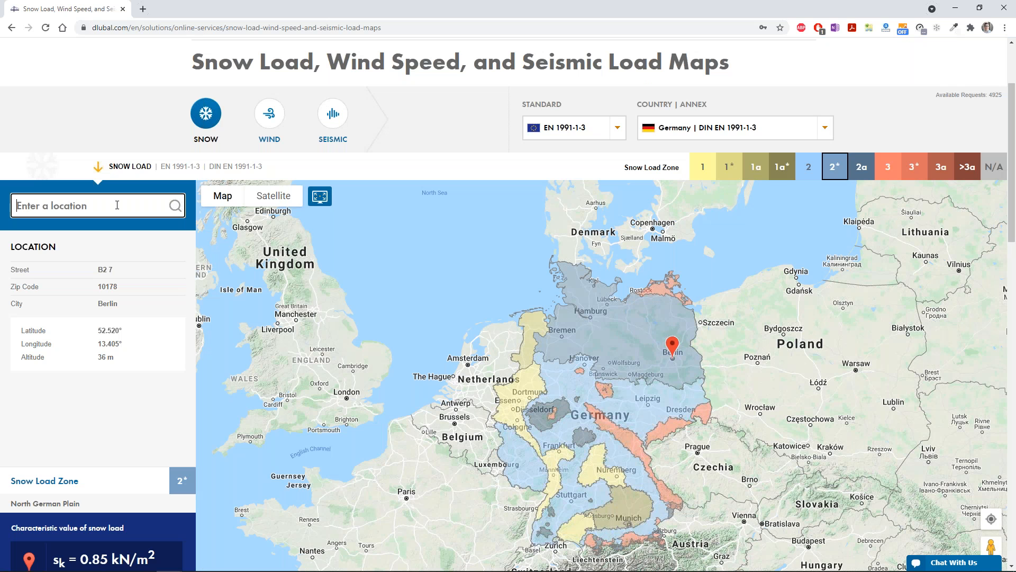
text(tech)
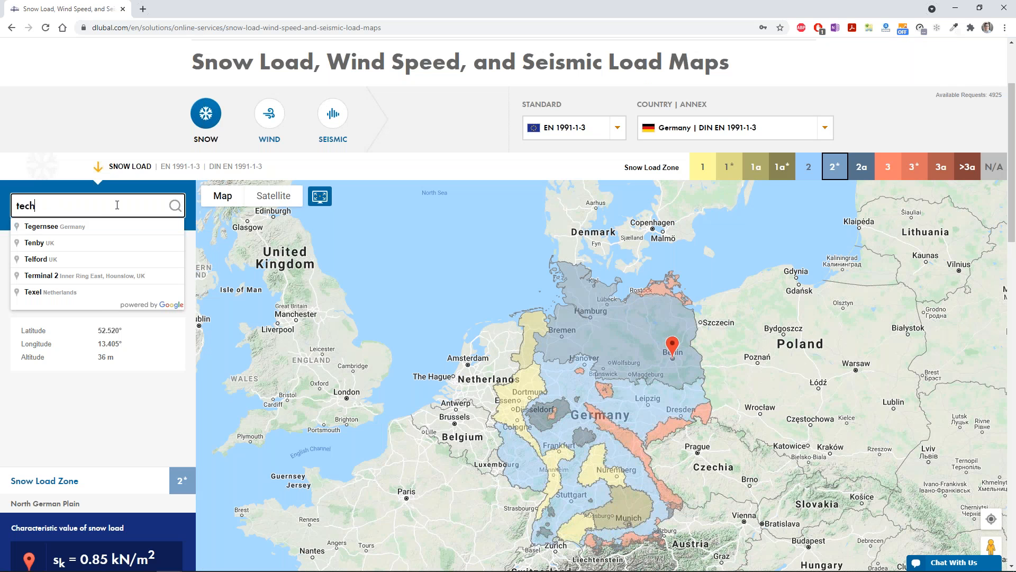
text(nical)
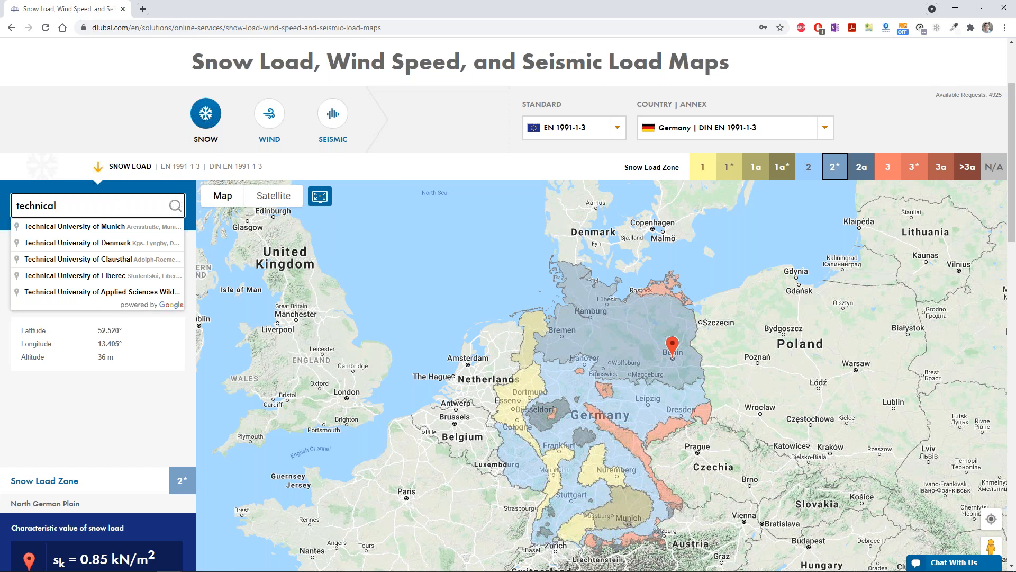
click(112, 228)
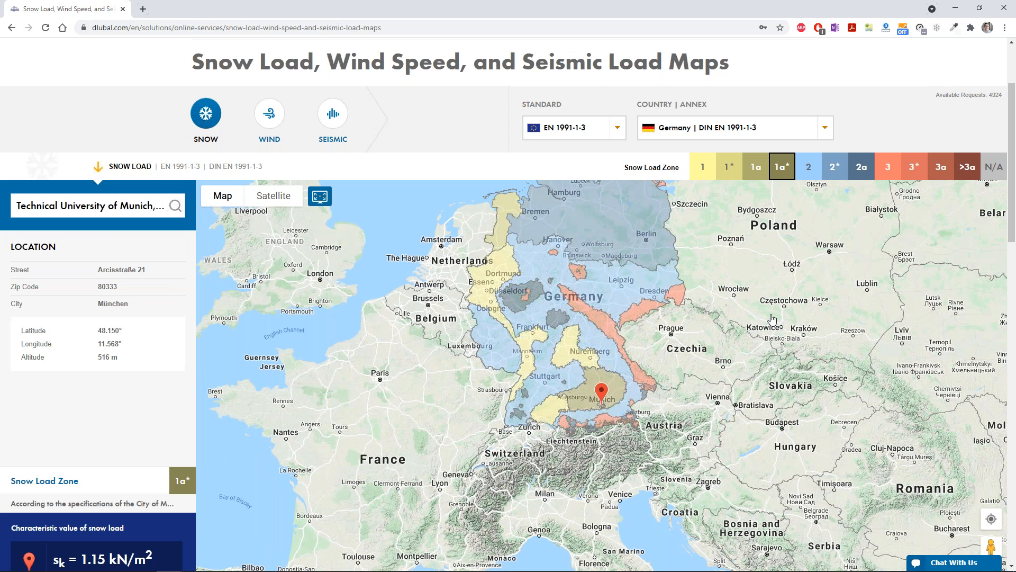
- Examine the location's snow load zone and characteristic snow load, and switch to the wind load map
scroll(638, 221, down, 1)
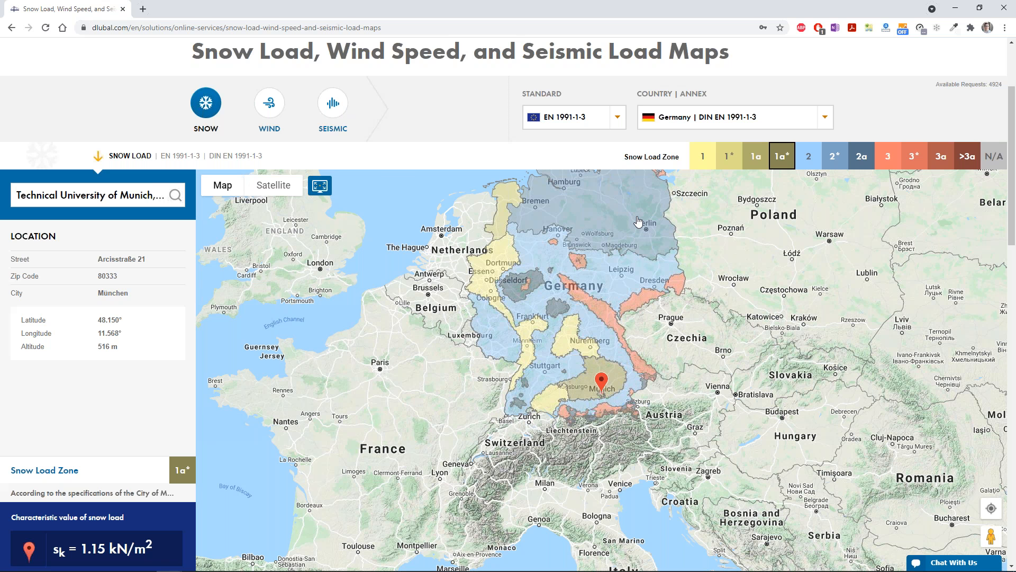
scroll(639, 221, down, 2)
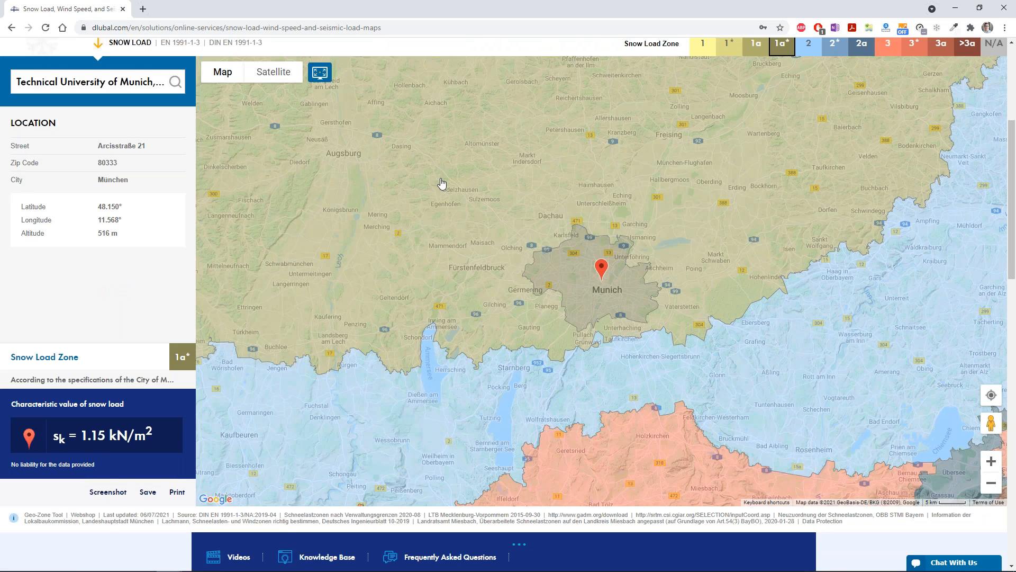
scroll(442, 183, up, 2)
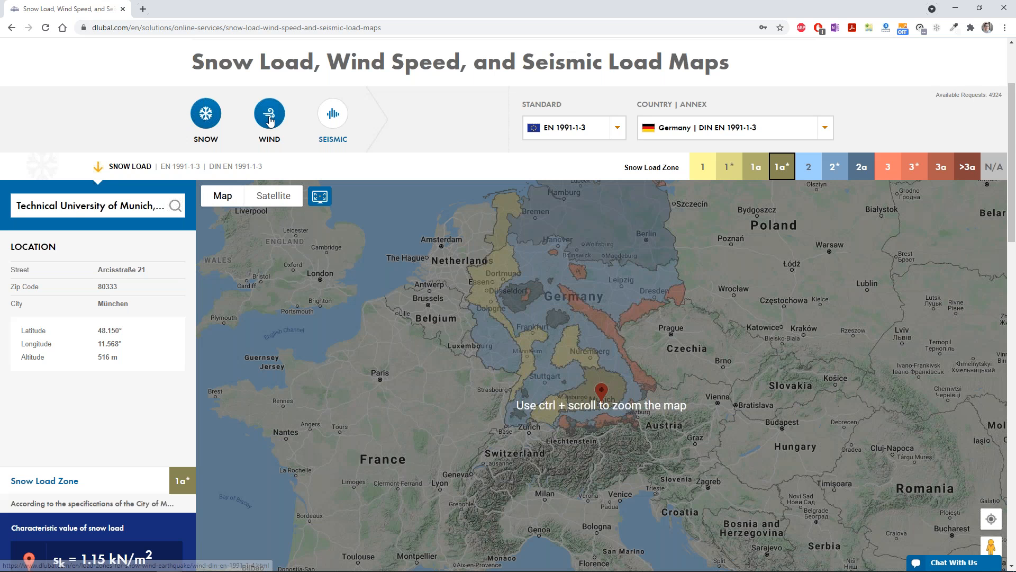
click(270, 121)
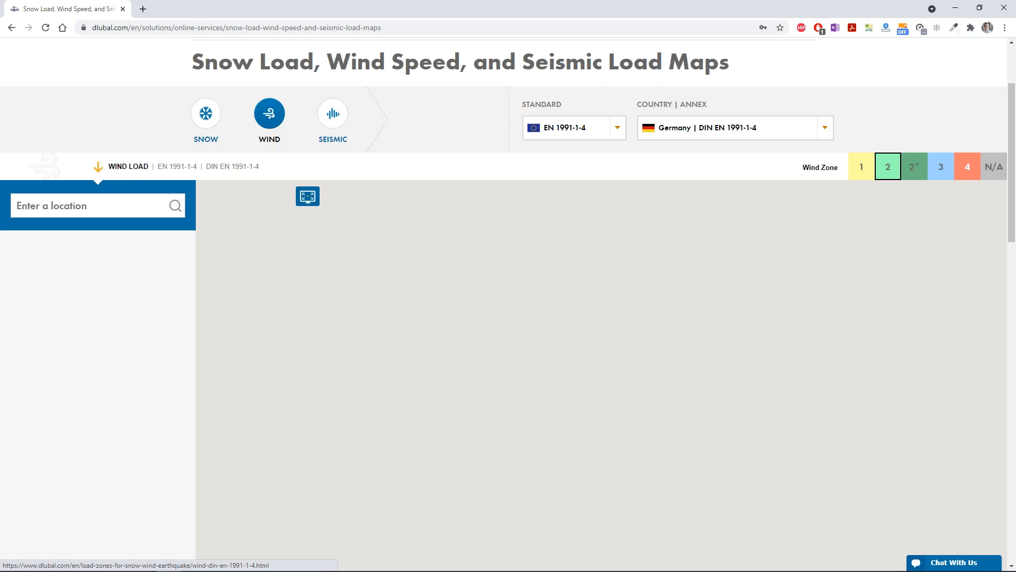
key(alt+Tab)
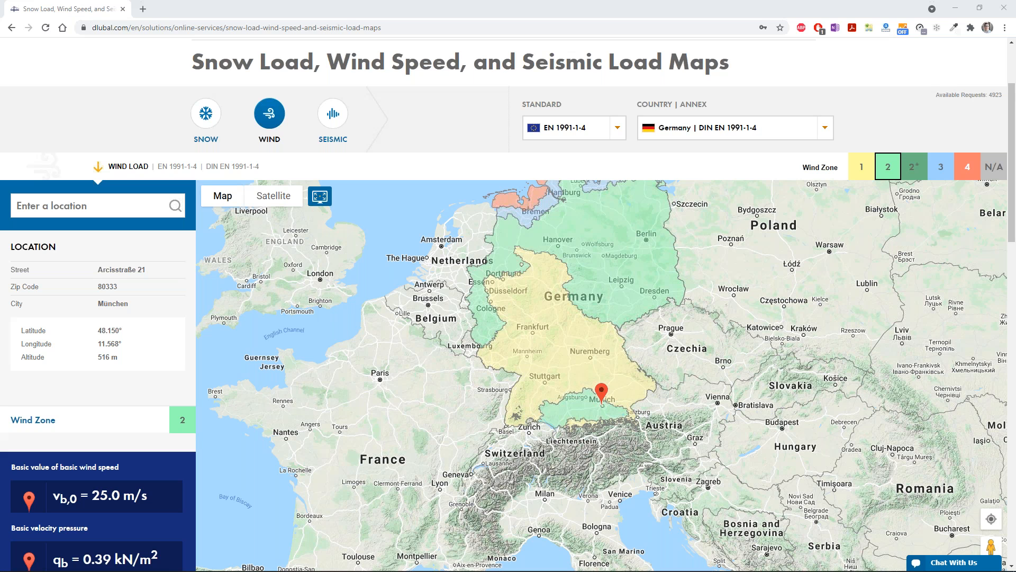
- Set the country annex of the wind load map to Italy | UNI EN 1991-1-4
click(618, 130)
click(574, 144)
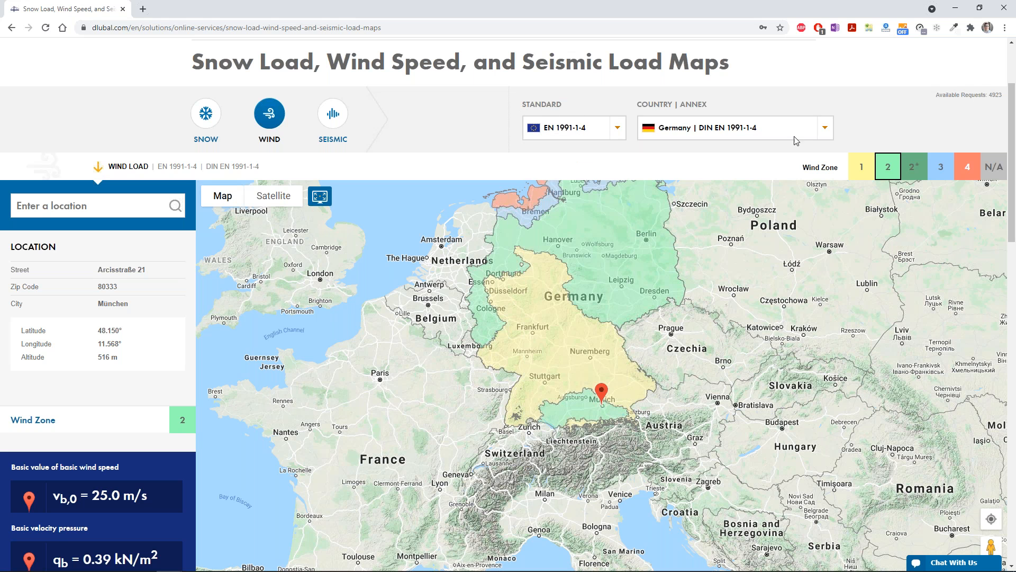
click(823, 132)
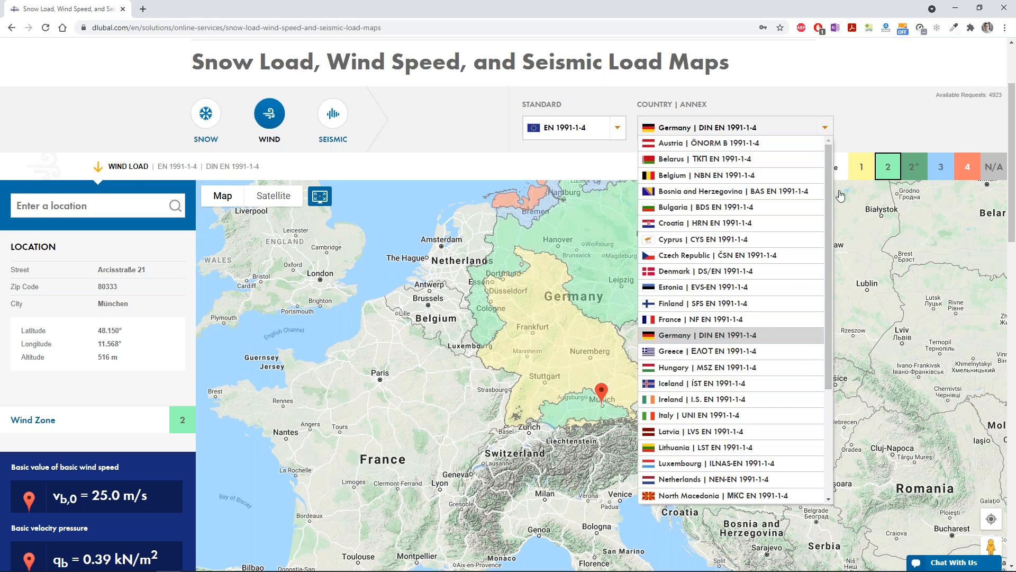
click(710, 415)
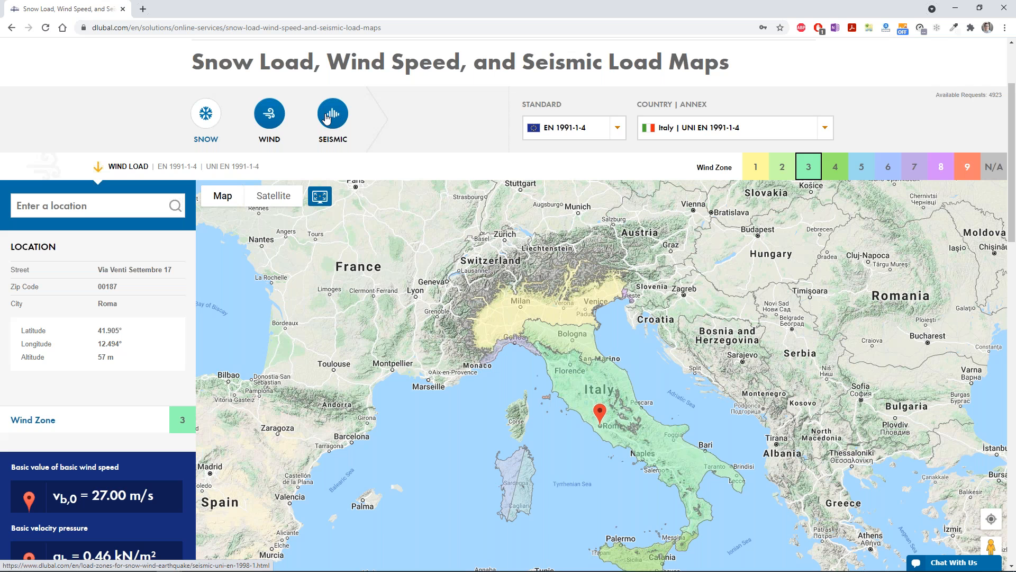
- Open the seismic load map for Italy and examine the design ground acceleration at Pisa
click(326, 118)
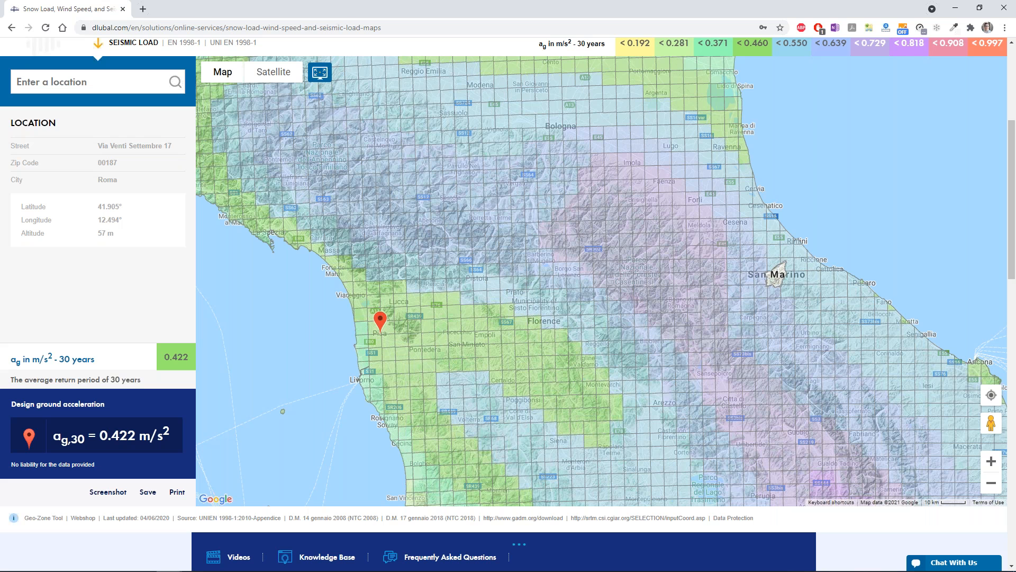
click(991, 485)
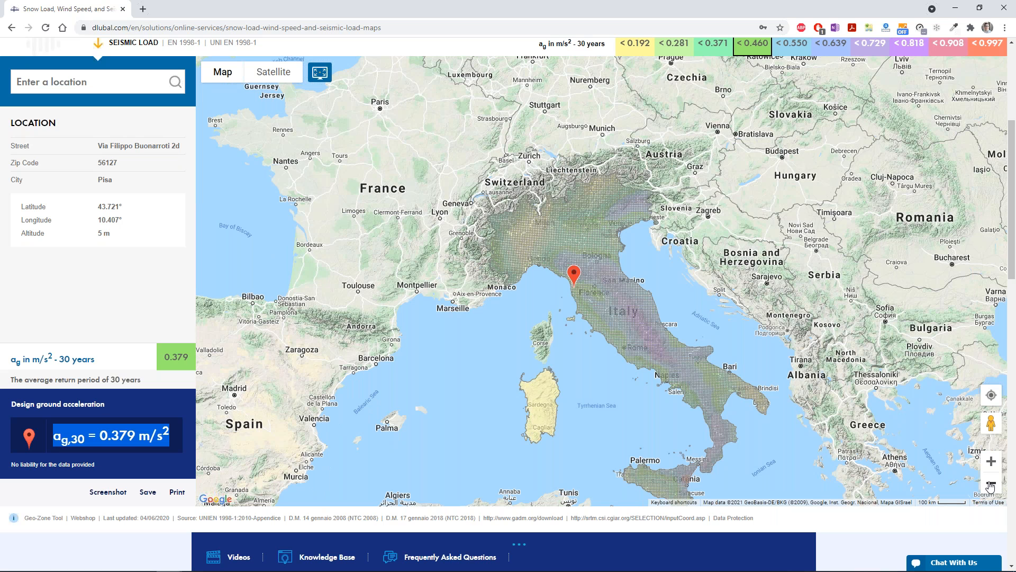
scroll(991, 485, up, 5)
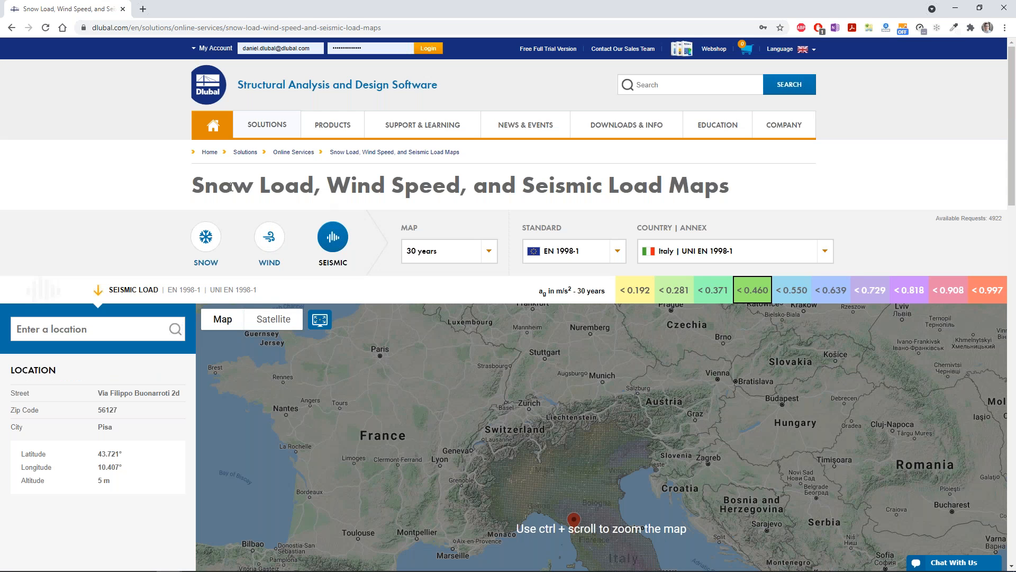
scroll(231, 187, down, 3)
scroll(440, 174, up, 3)
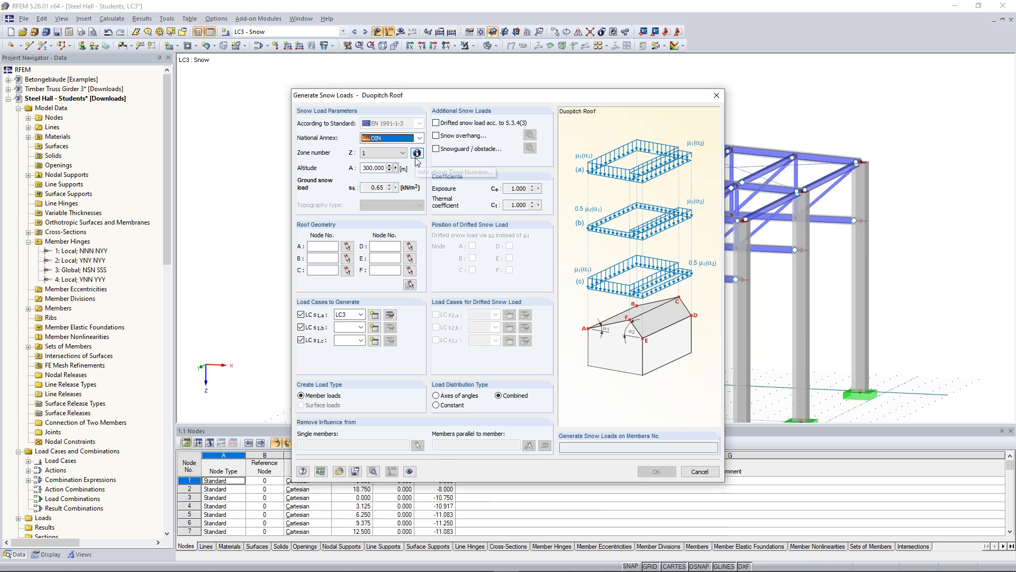
- Set the duopitch roof's snow parameters to Munich's zone 1a and altitude 540 m, and deactivate the s1,b and s1,c load cases
click(416, 154)
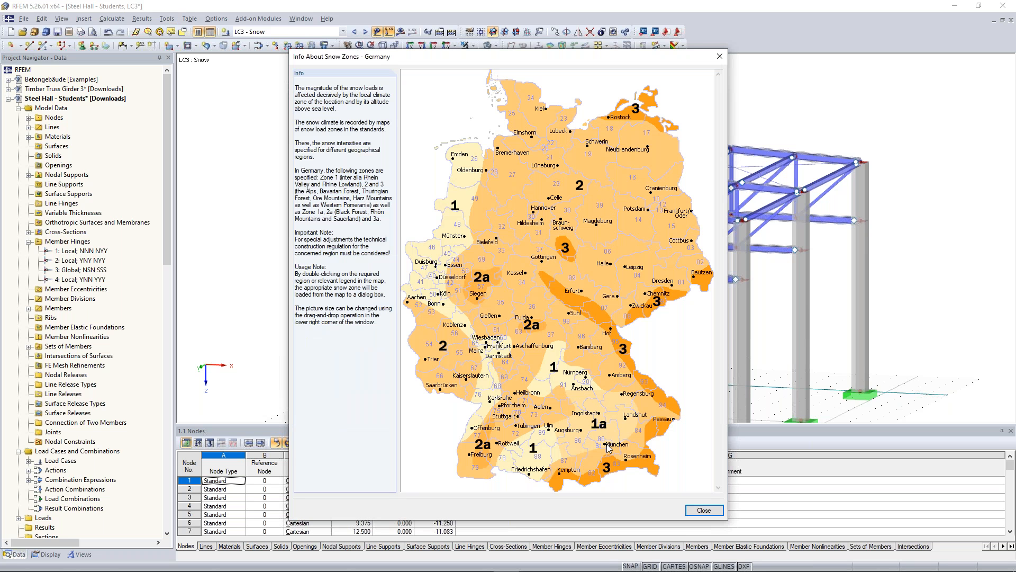
double_click(607, 449)
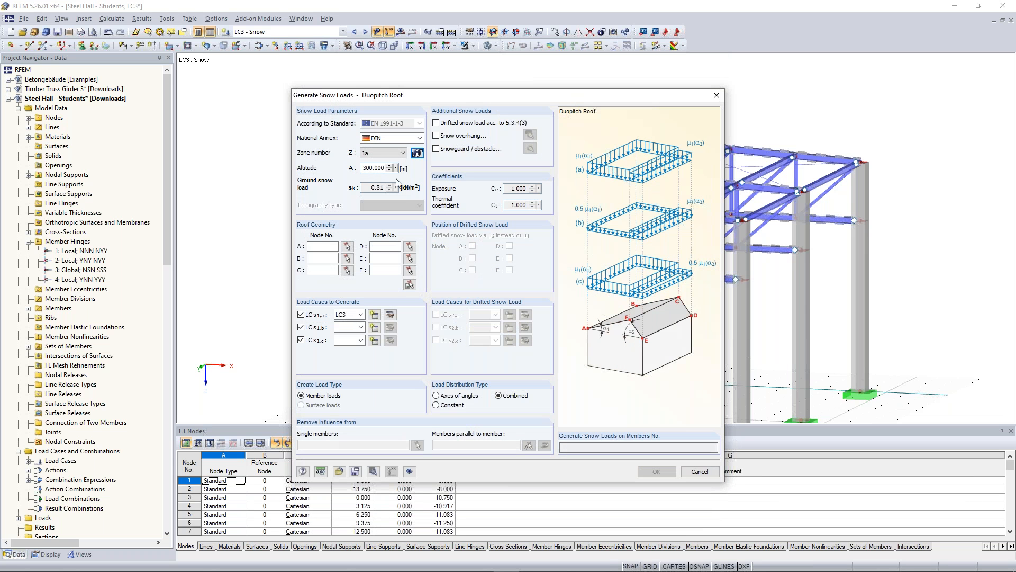
double_click(369, 169)
text(540)
double_click(386, 190)
click(366, 188)
click(301, 329)
click(301, 339)
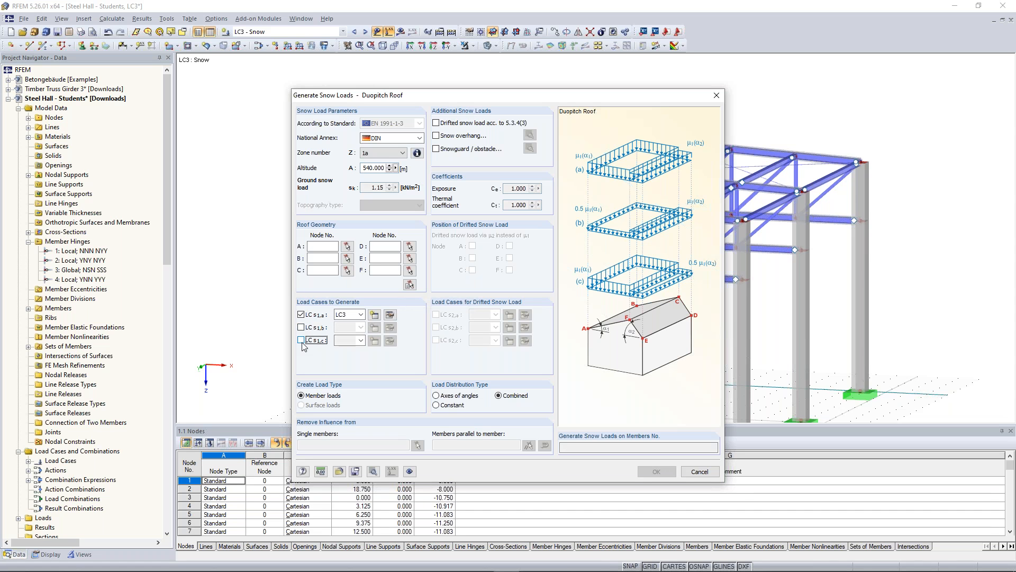
- Define the duopitch roof by its boundary nodes and generate the LC3 snow loads on members 82-95
click(409, 285)
click(368, 191)
click(475, 144)
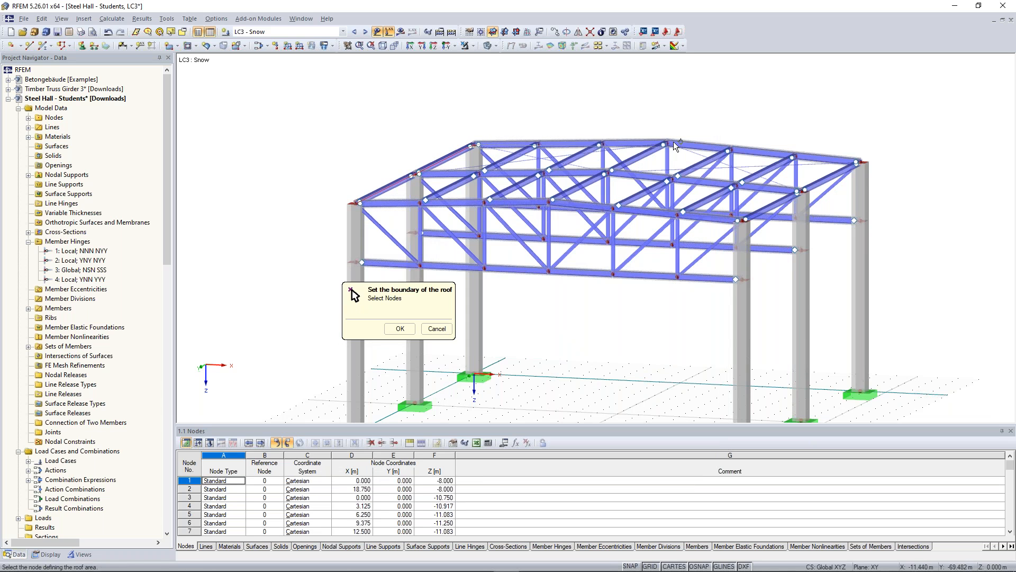
click(665, 143)
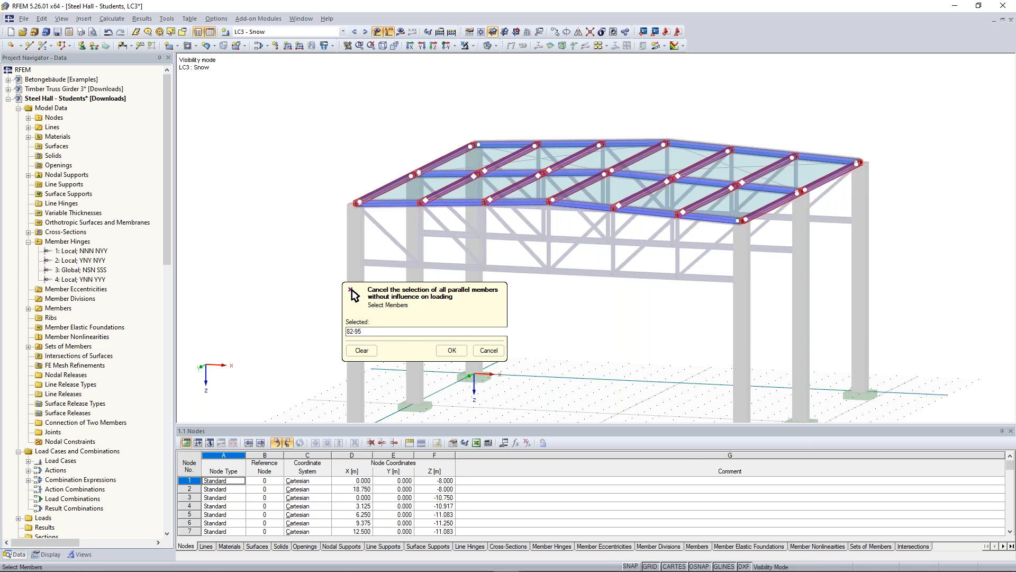
click(452, 350)
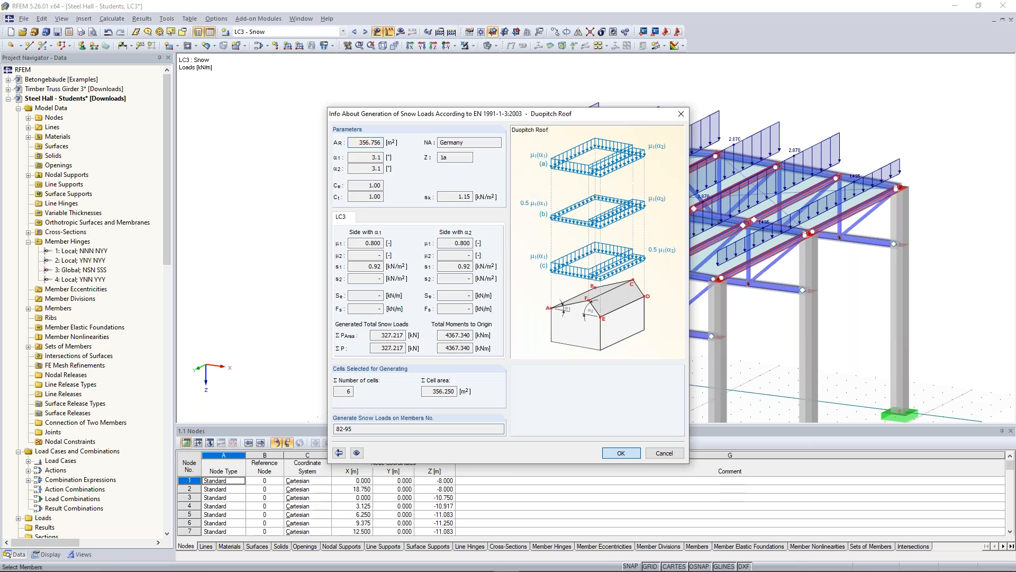
click(621, 453)
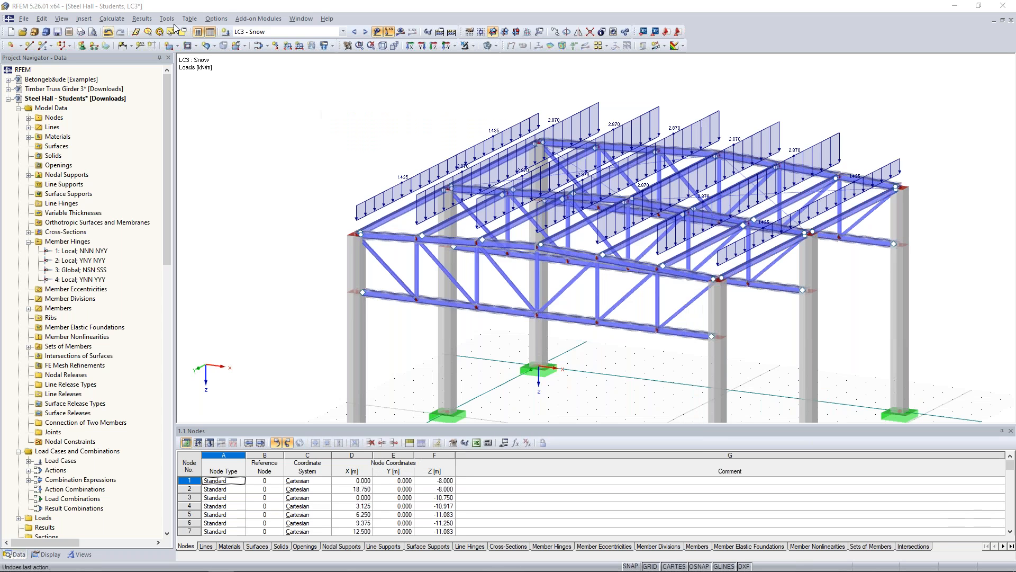
- Make LC4 - Wind in +X current and start generating wind loads for vertical walls with roof according to EN 1991-1-4
click(365, 33)
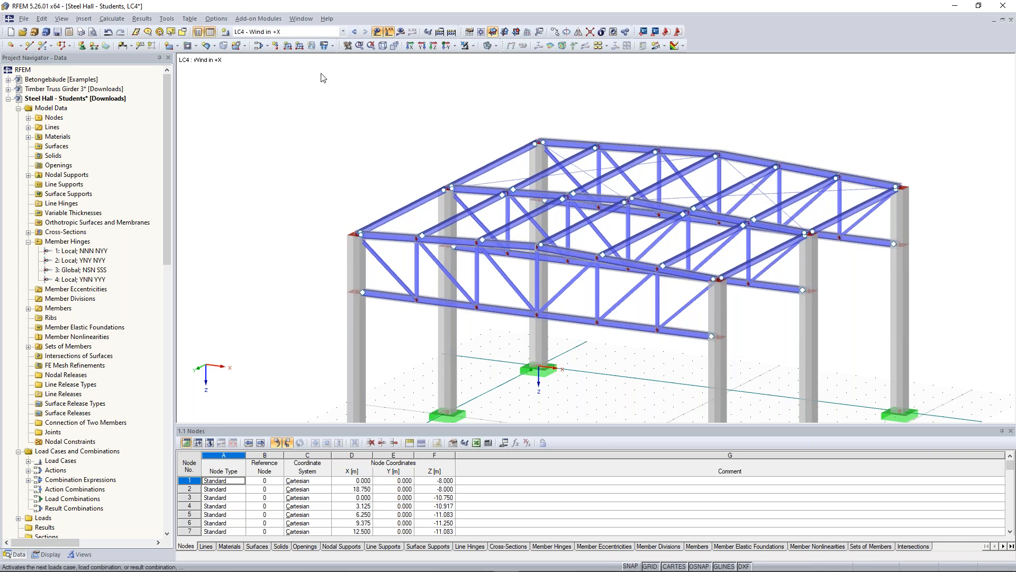
scroll(354, 175, down, 2)
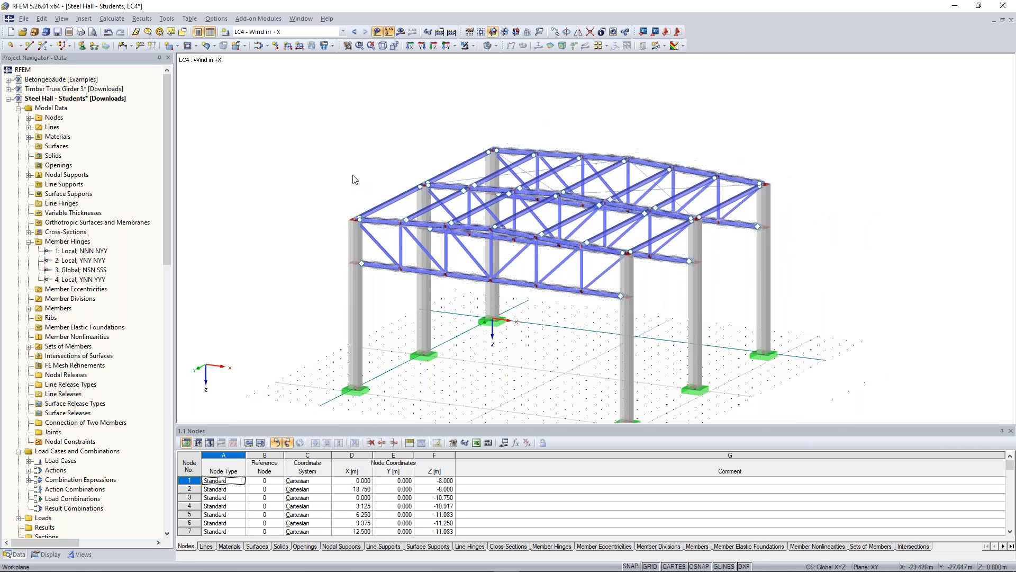
mouse_move(352, 175)
middle_down()
mouse_move(349, 159)
mouse_move(335, 165)
middle_up()
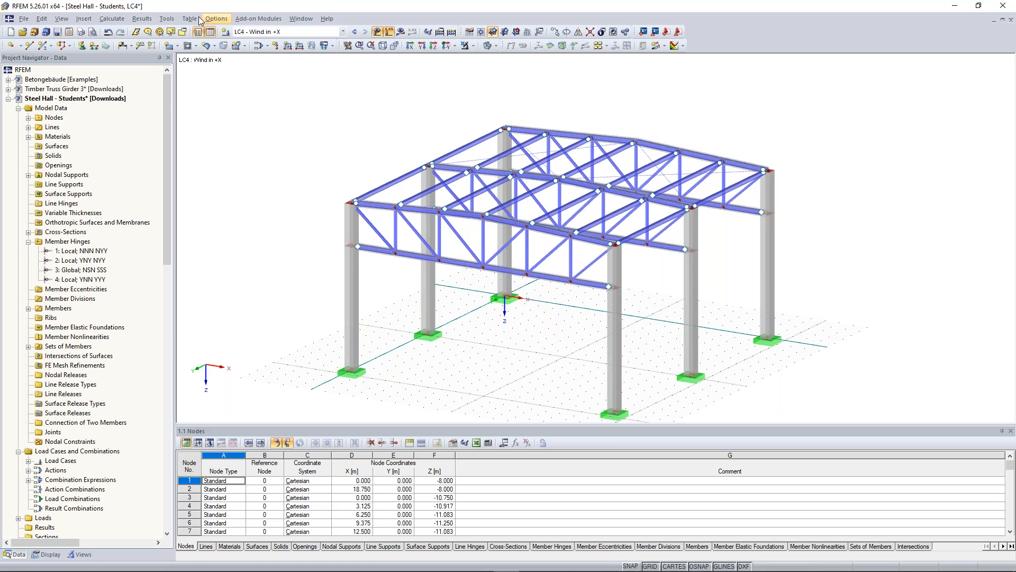
click(167, 19)
mouse_move(583, 361)
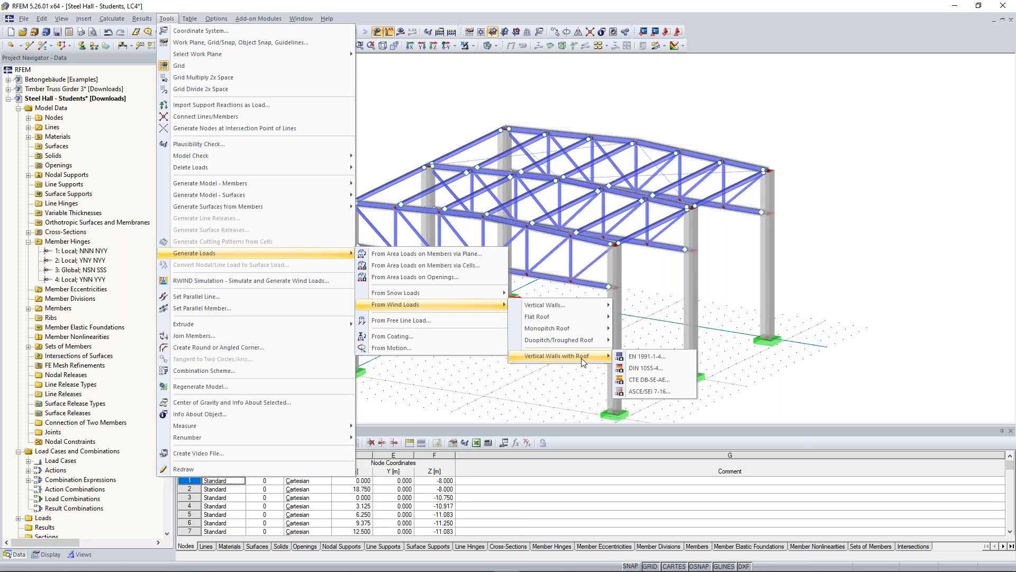
click(632, 358)
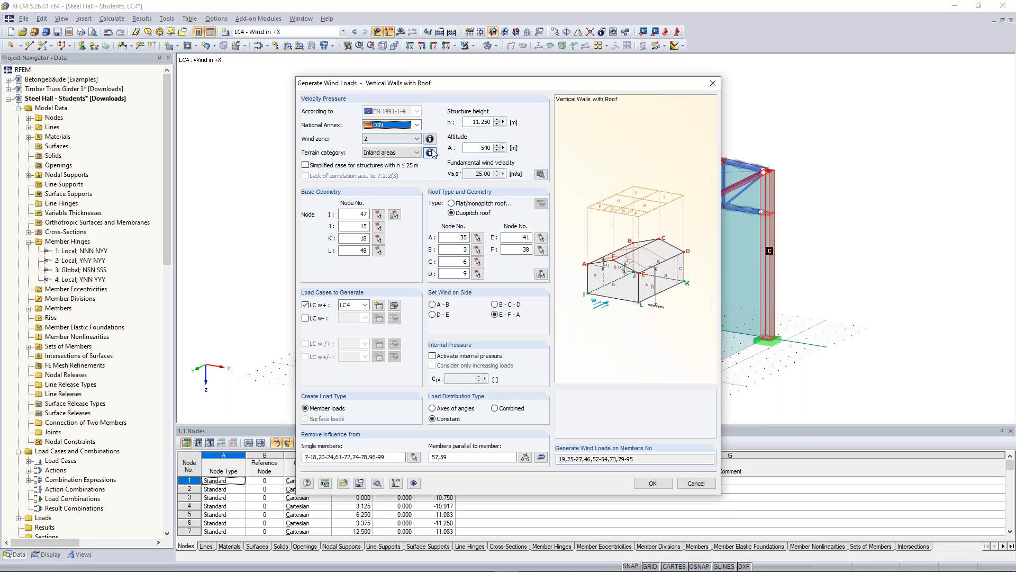
- Choose Inland areas as the terrain category and check Munich's location on the German wind zone map
click(416, 152)
click(404, 190)
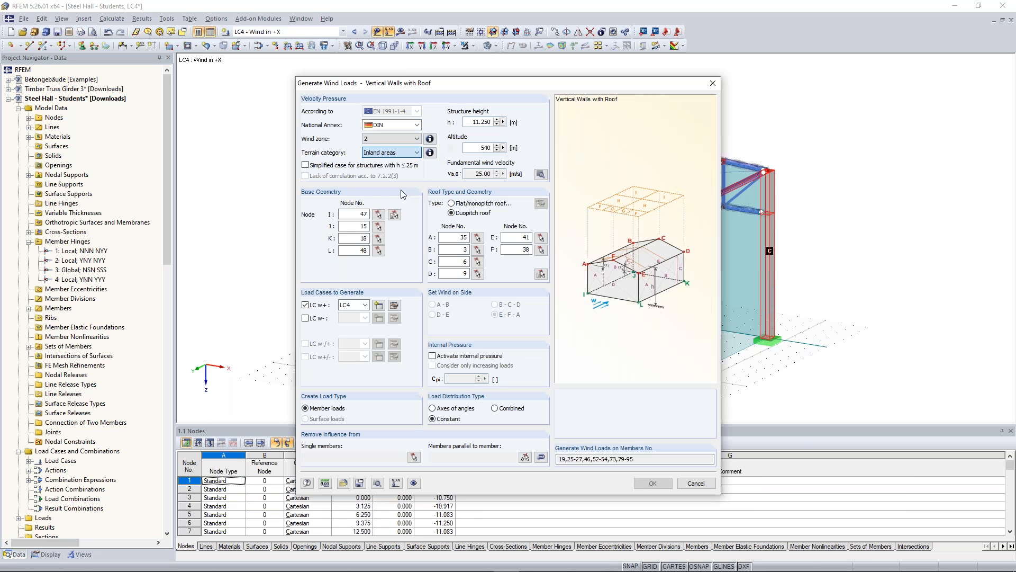
click(430, 140)
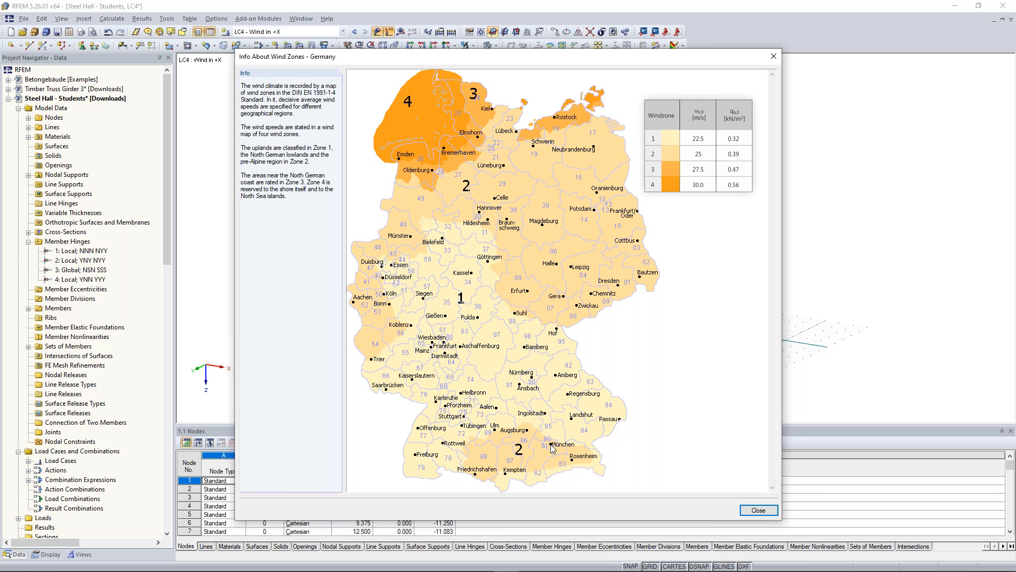
key(Escape)
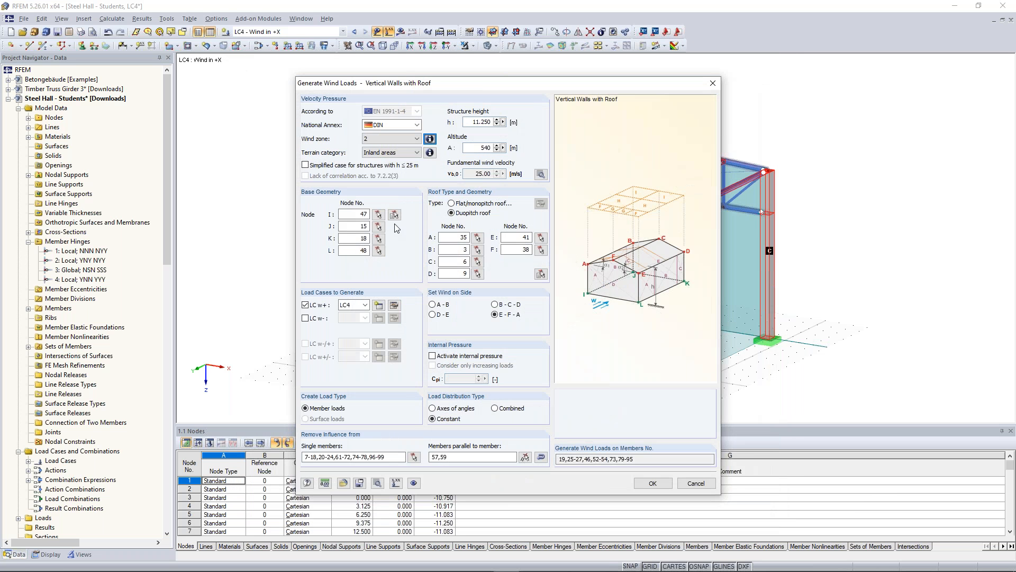
- Define the hall's base by its corner support nodes 47, 15, 18 and 48, and its duopitch roof by the boundary nodes
drag(409, 86, 287, 77)
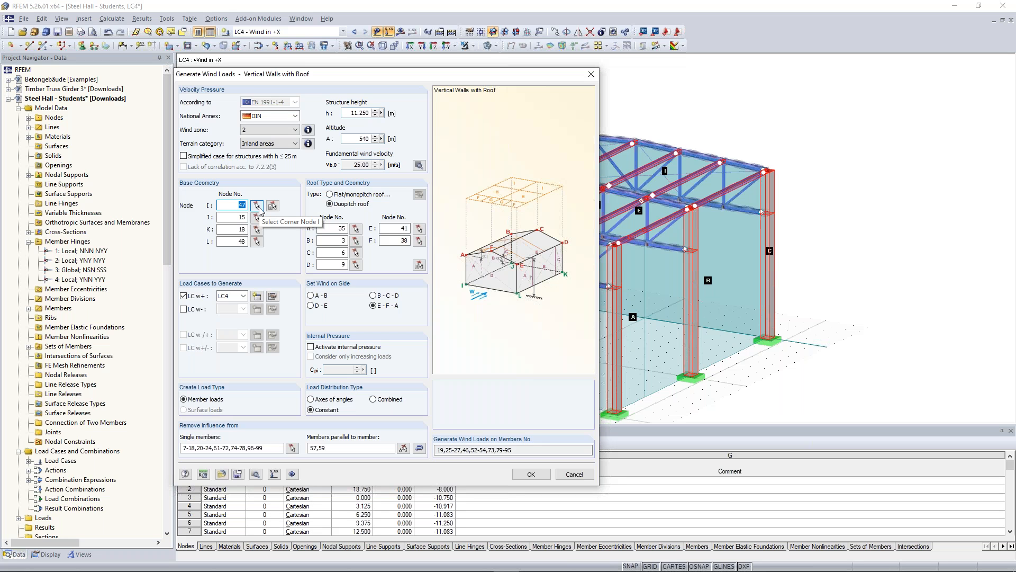
click(272, 206)
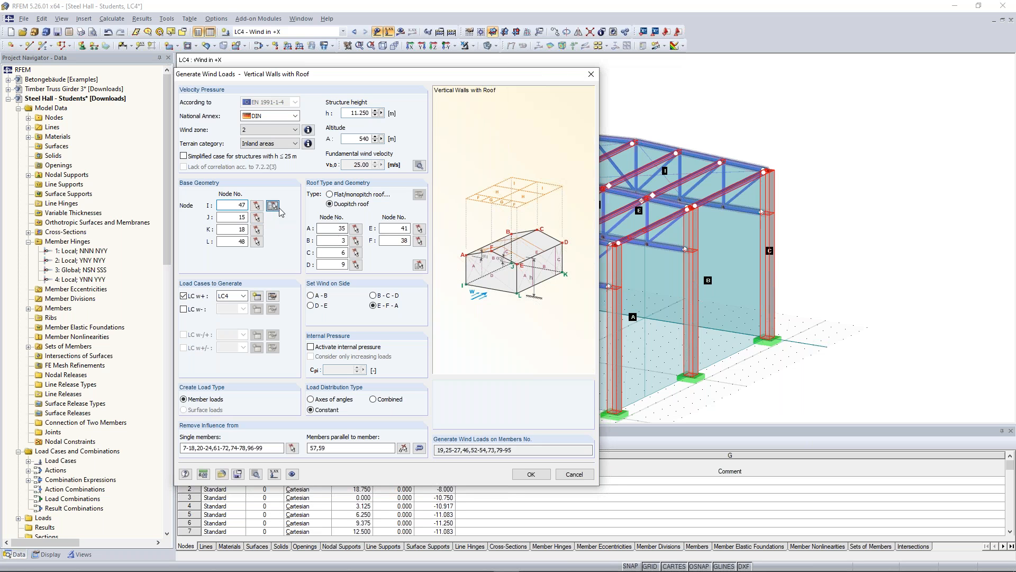
click(355, 372)
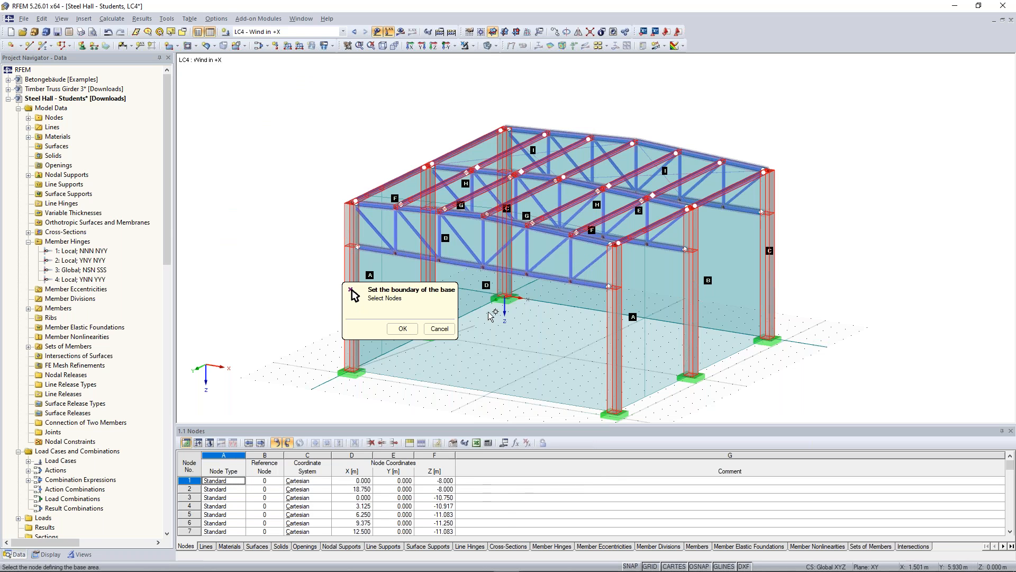
click(507, 298)
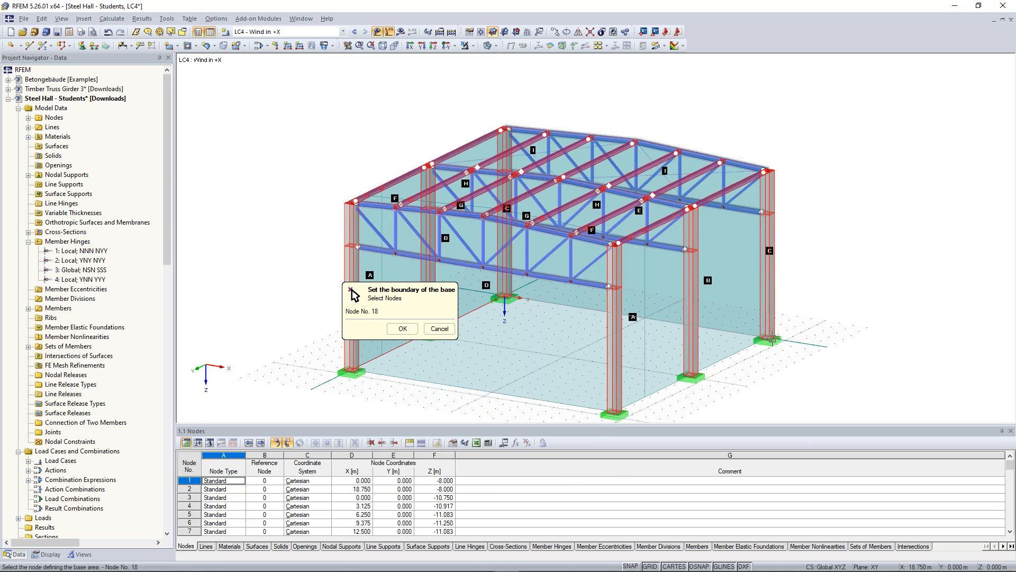
click(769, 339)
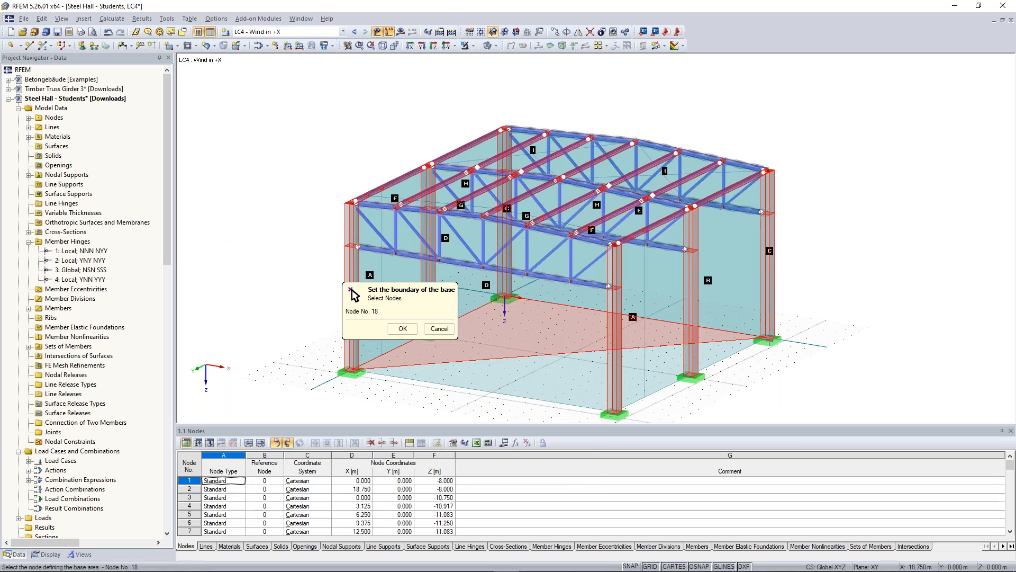
click(769, 340)
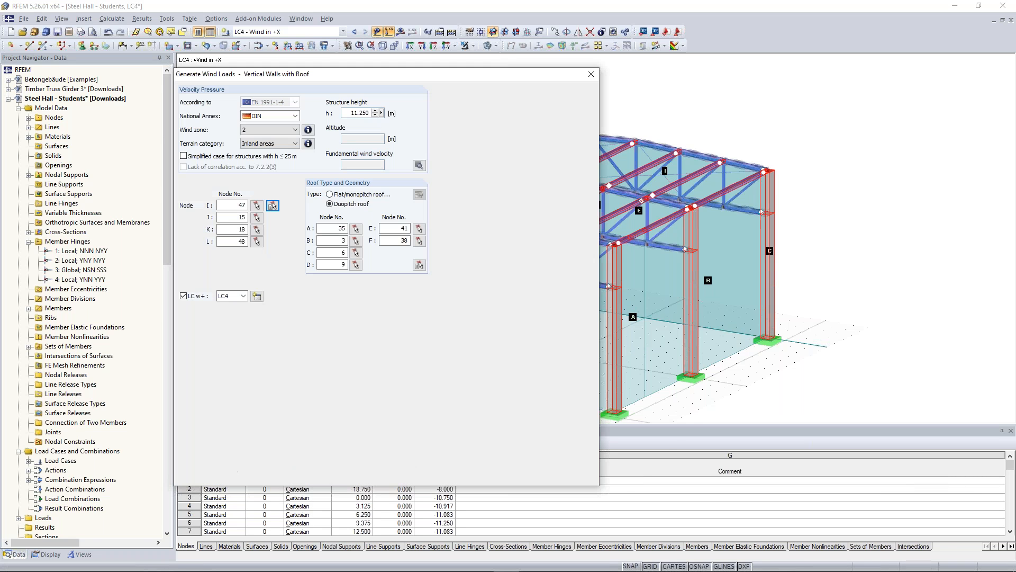
click(356, 242)
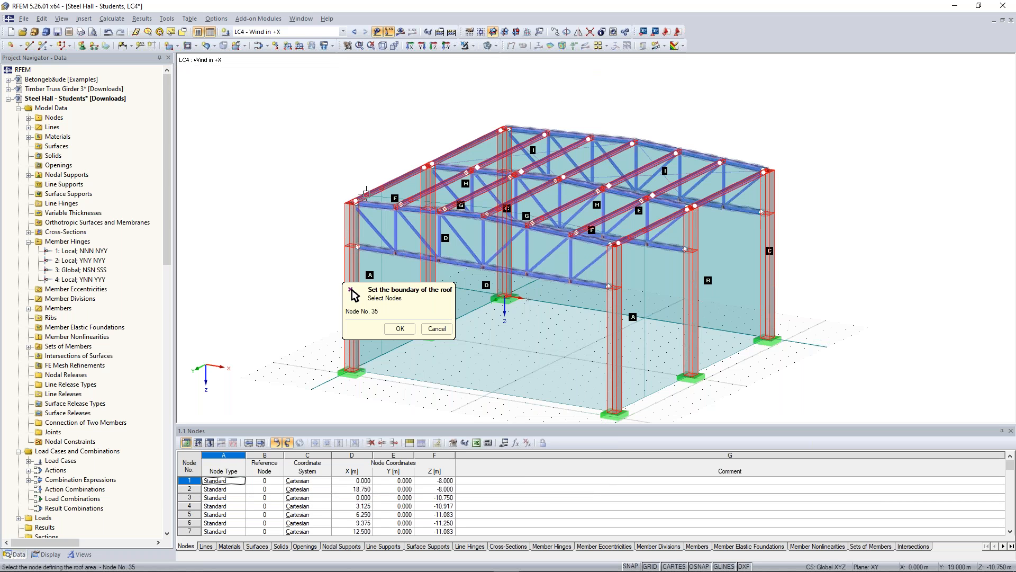
click(355, 201)
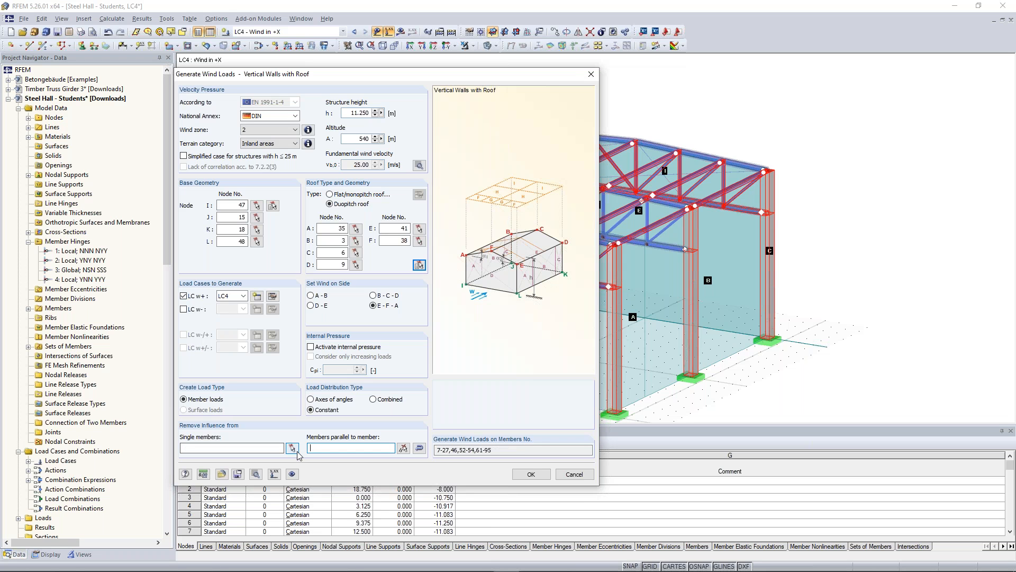
- Remove the trusses' web members and bottom chords from the members that receive wind loads
click(292, 448)
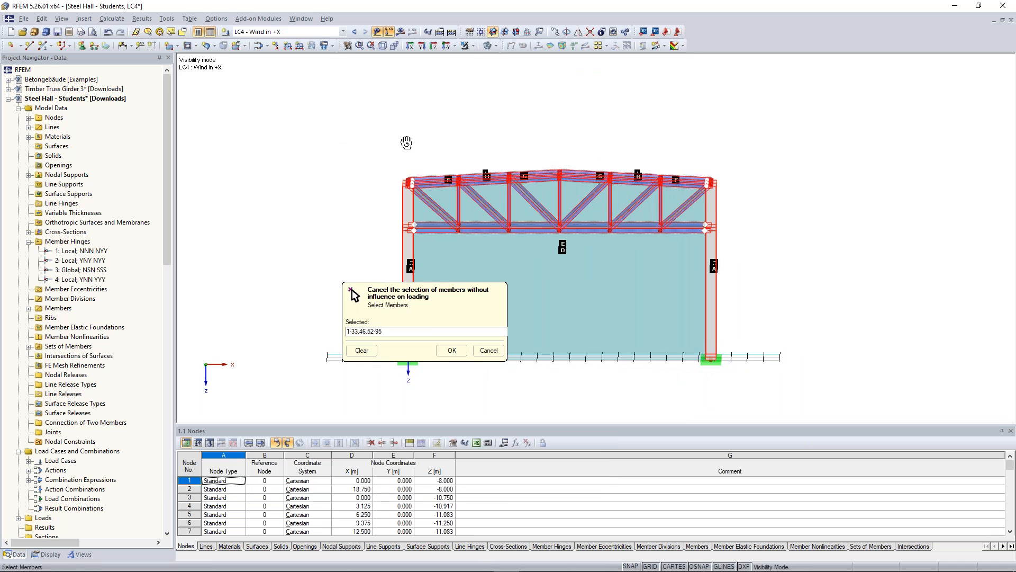
drag(682, 268, 435, 196)
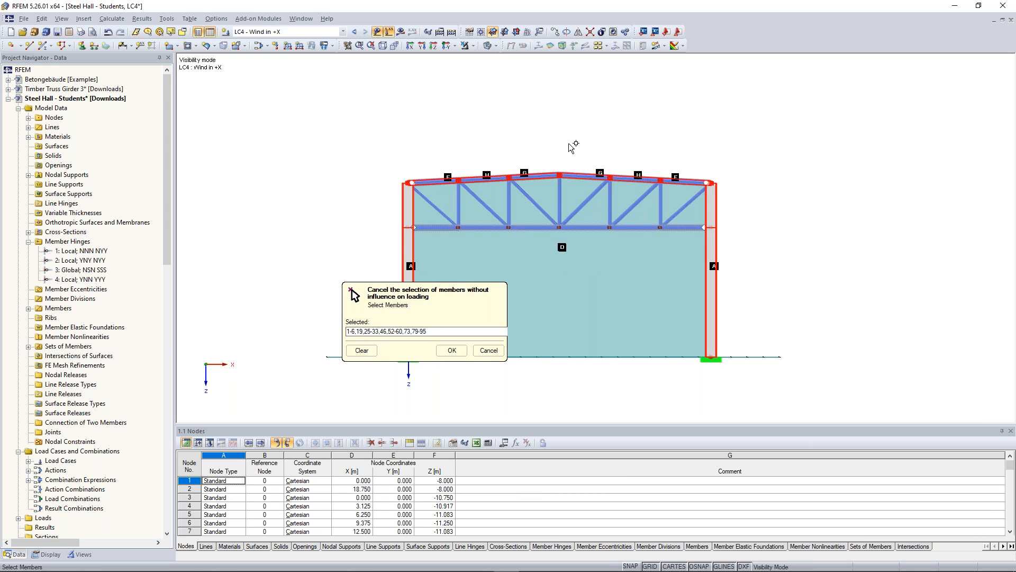
click(452, 350)
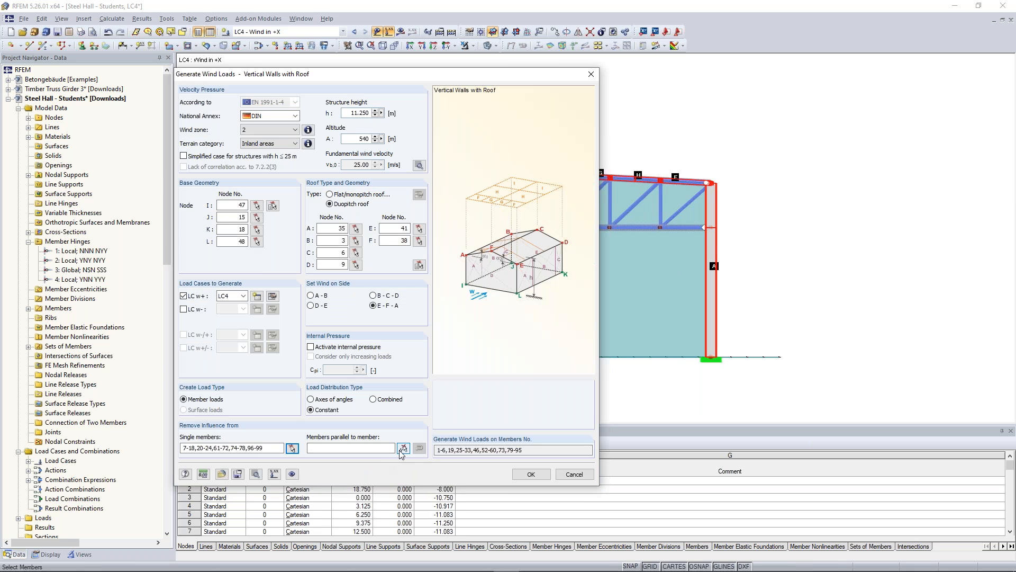
- Exclude all members parallel to members 57 and 58 from the wind loading and generate the LC4 member loads
click(292, 448)
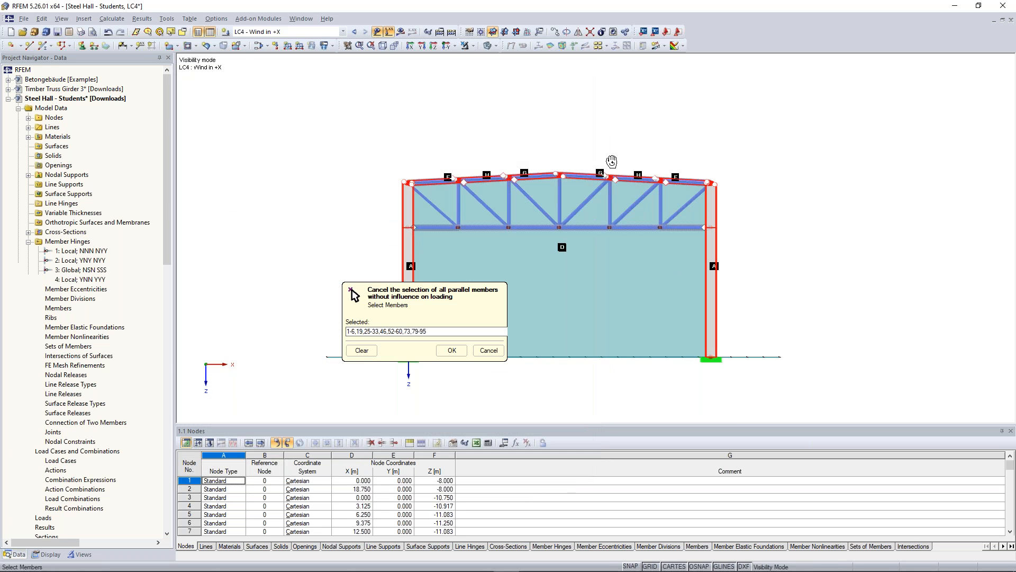
click(495, 218)
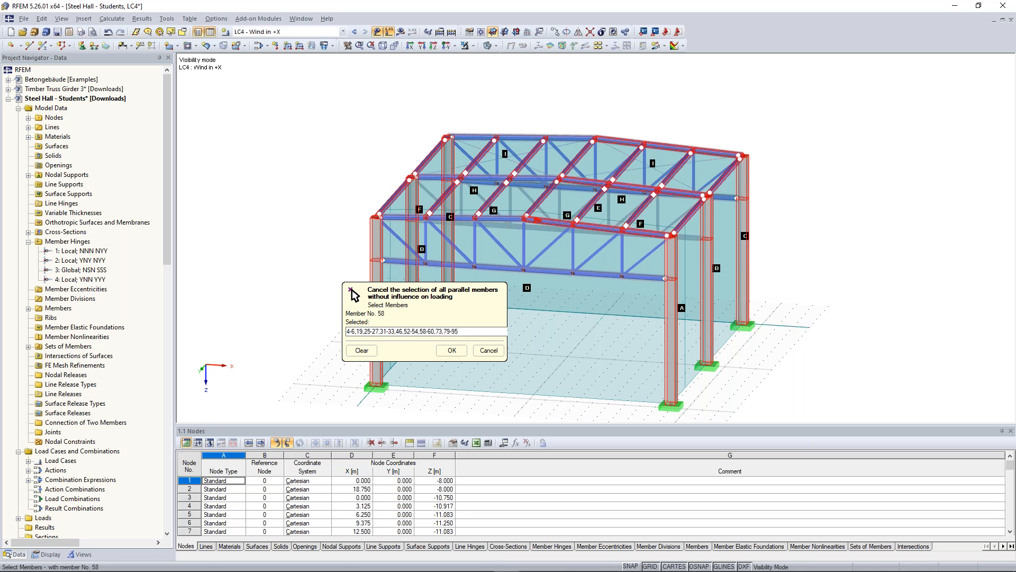
click(540, 221)
ctrl+middle_drag(741, 128, 671, 128)
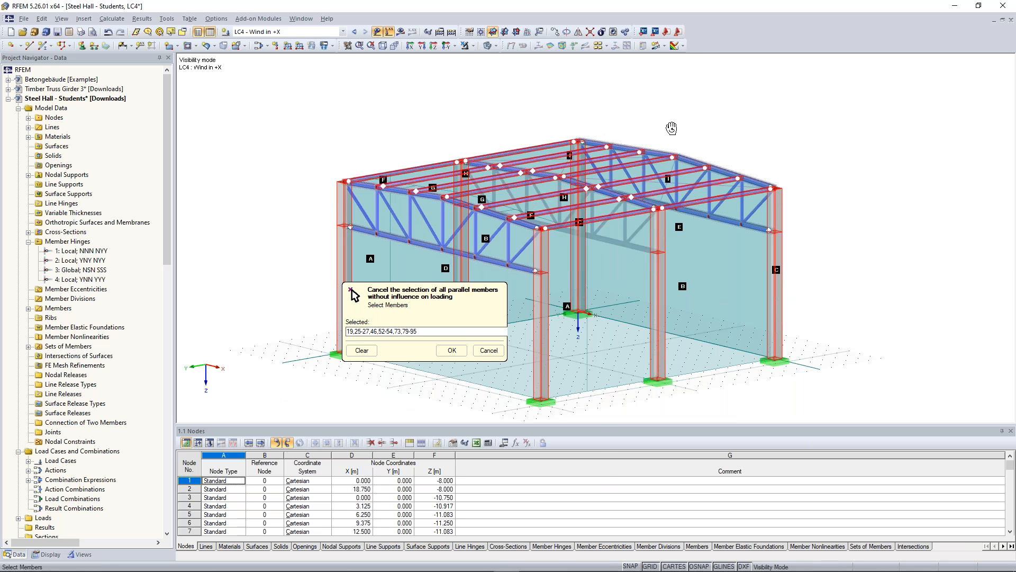
click(452, 350)
click(512, 474)
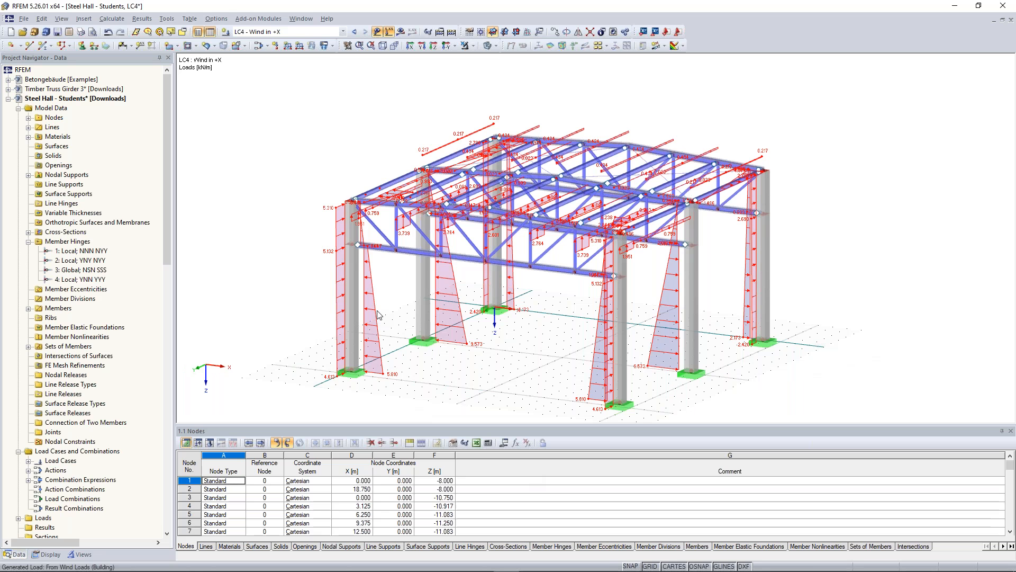
- Edit the generated LC4 wind loads so the wind acts on side A-B, and regenerate the member loads
double_click(378, 315)
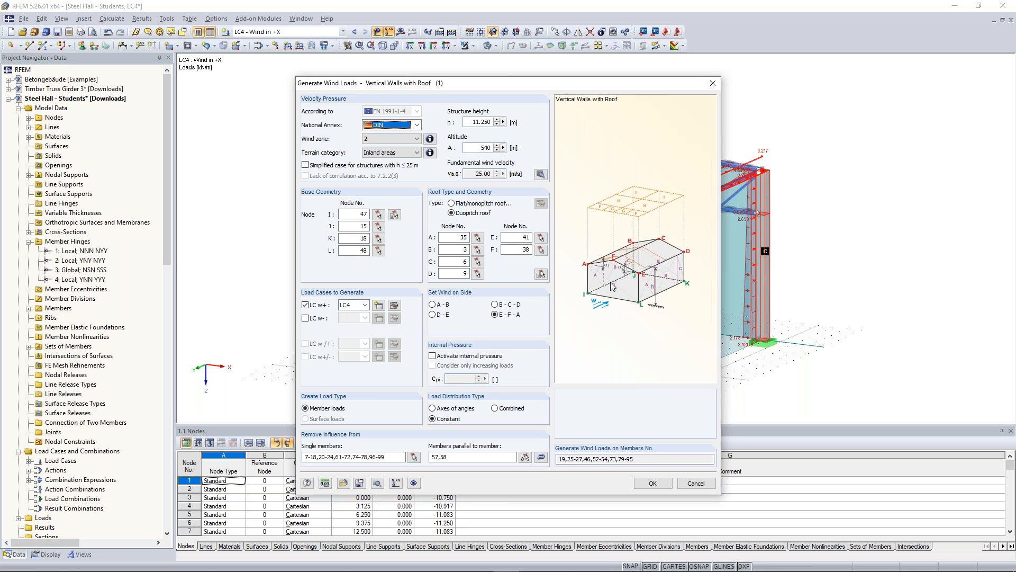
click(433, 305)
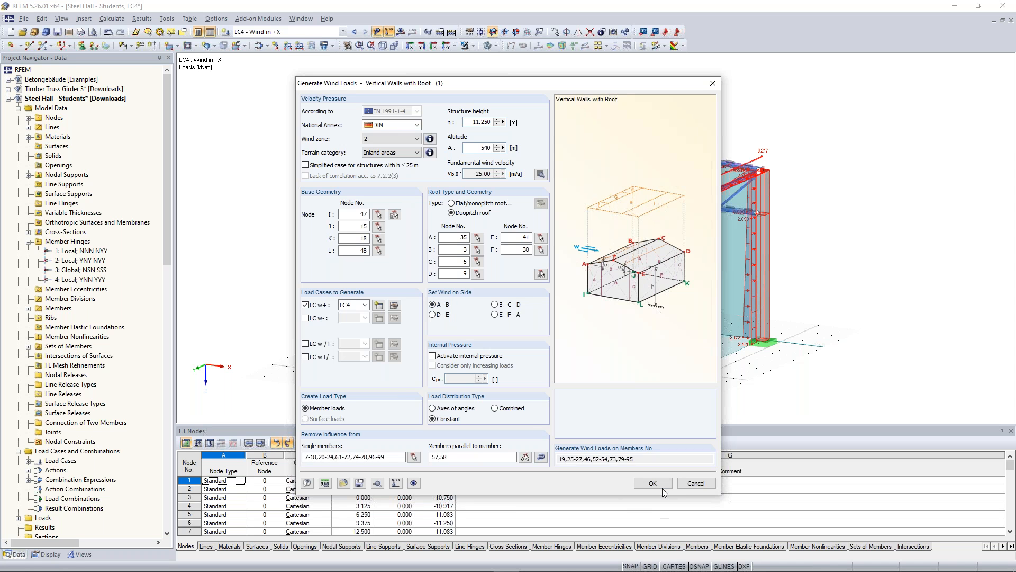
click(664, 485)
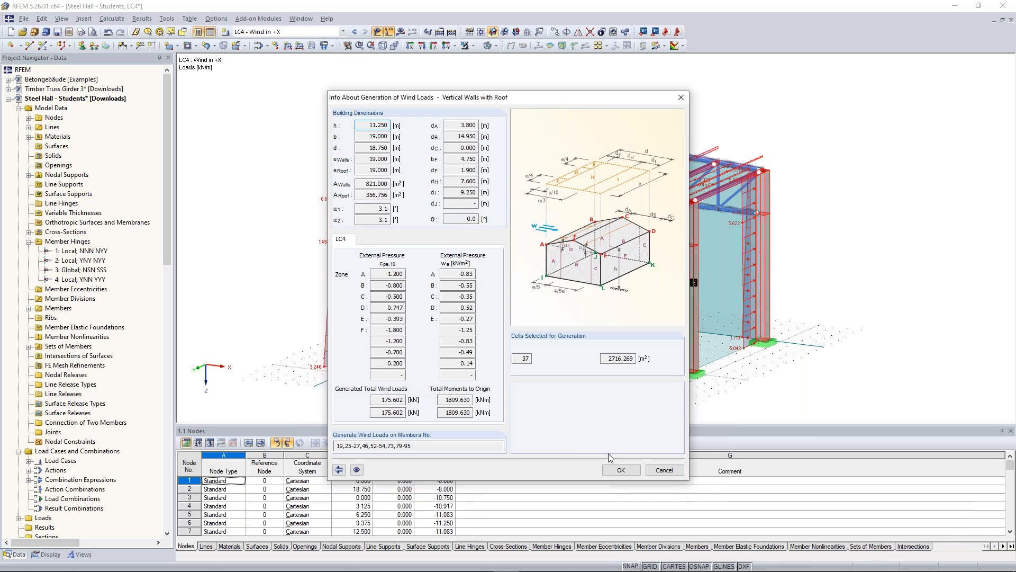
click(620, 470)
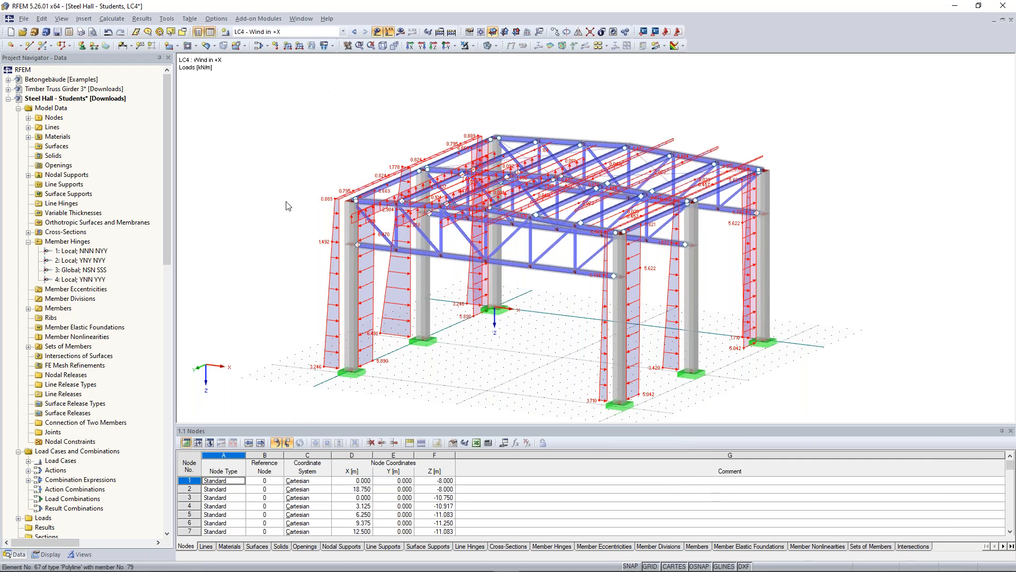
- Copy load case LC4 with its wind loads to load case 5, described as Wind in -X
scroll(319, 208, down, 2)
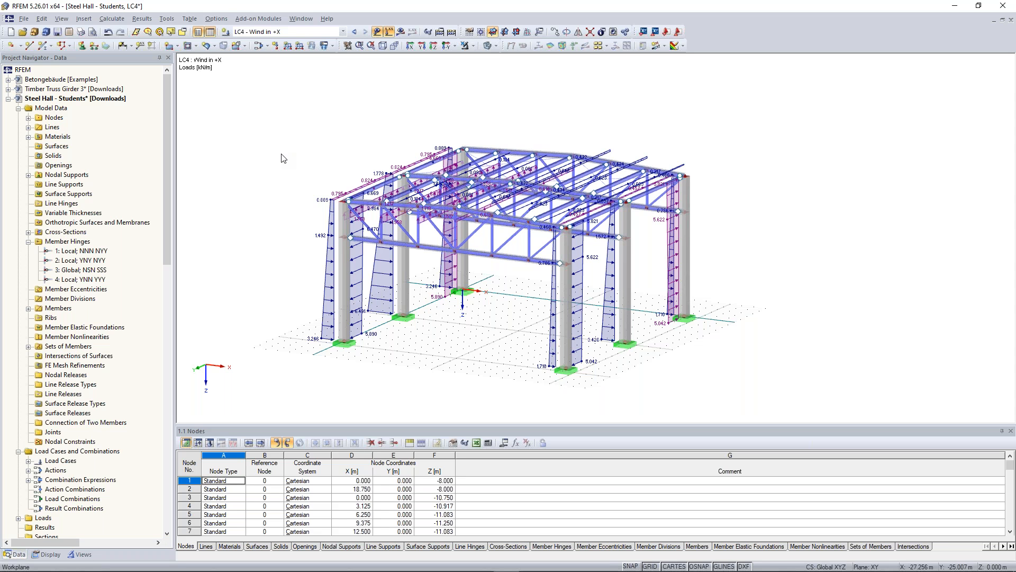
drag(167, 197, 159, 189)
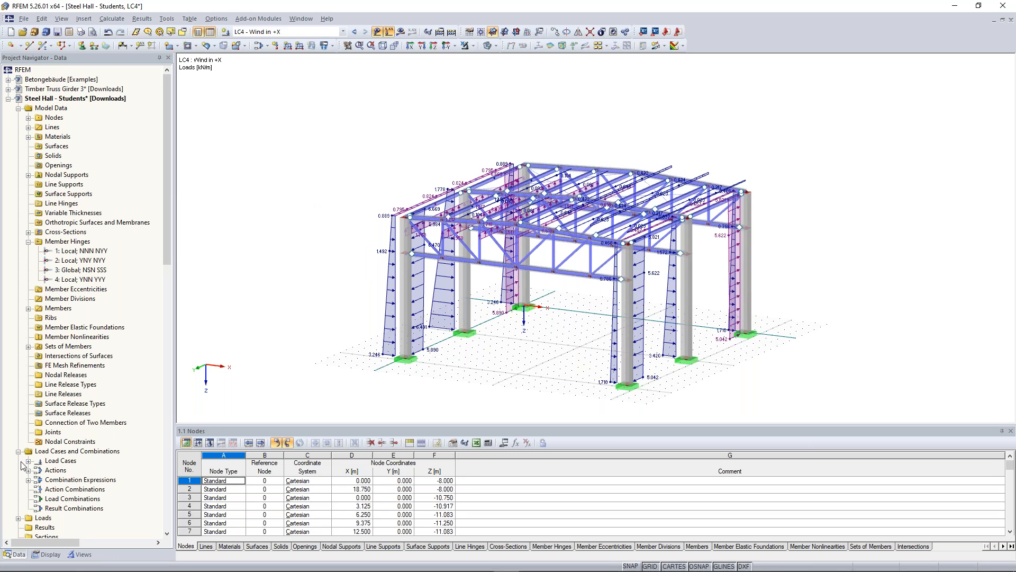
right_click(80, 365)
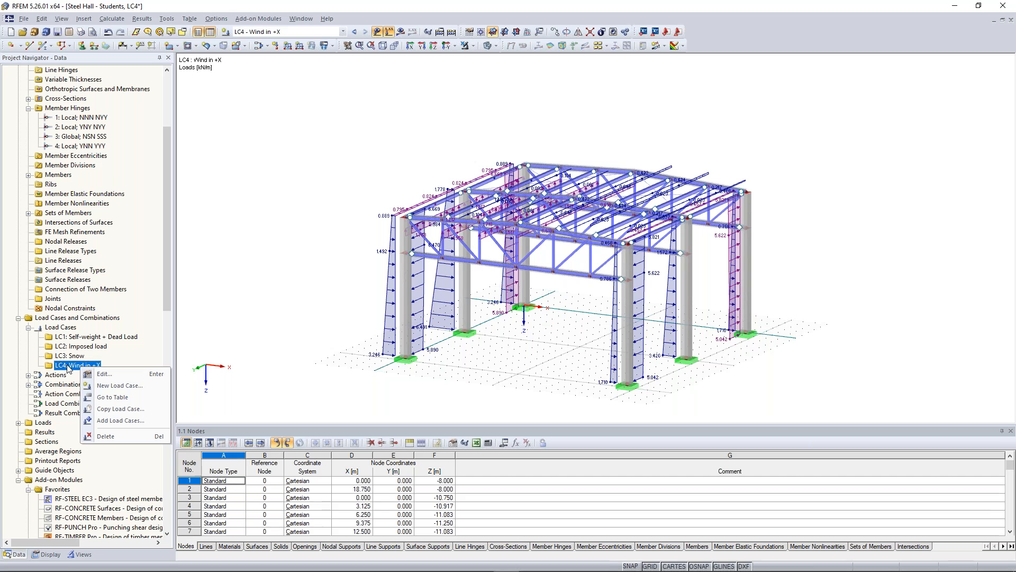
click(120, 409)
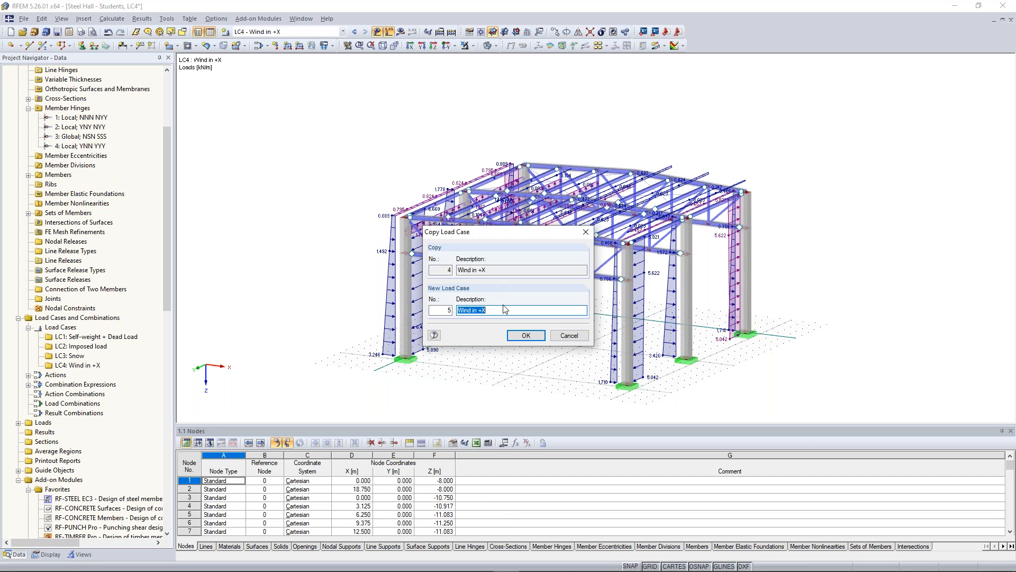
click(478, 313)
key(Delete)
text(-)
click(537, 340)
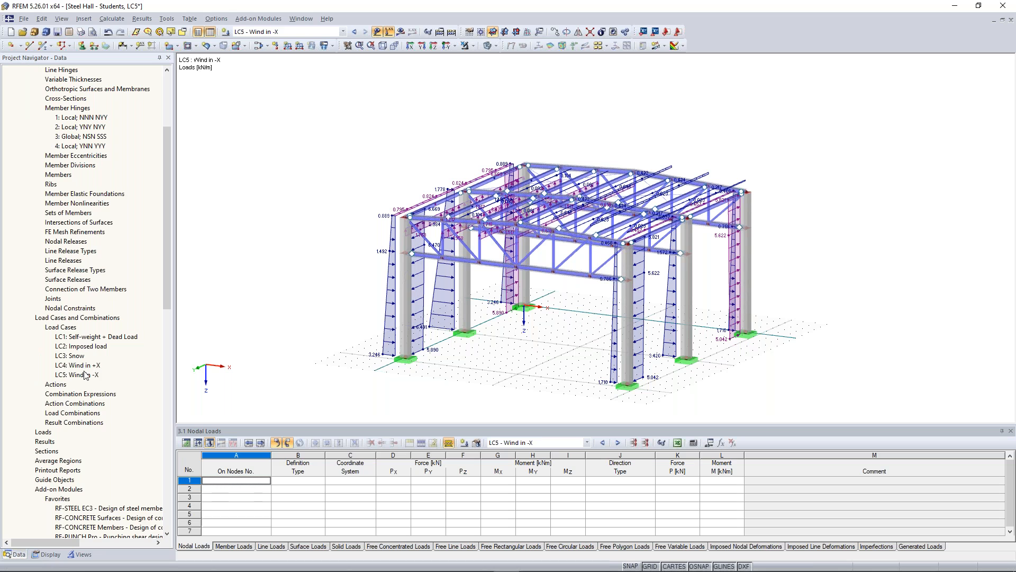
- Create further copies of the wind load case as LC6 - Wind in +Y and LC7 - Wind in -Y
right_click(80, 375)
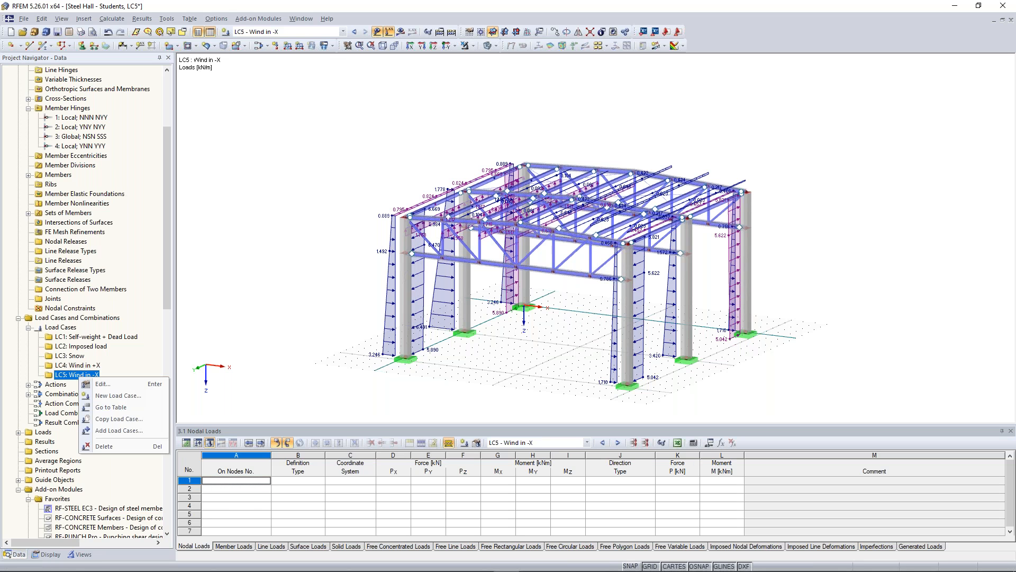
click(138, 417)
text(Wind in +Y)
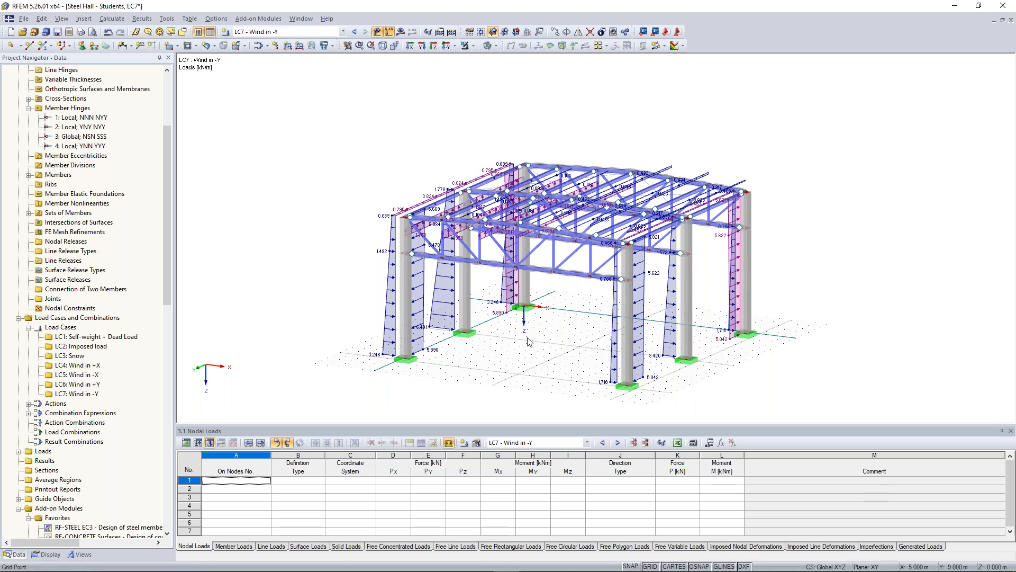
- Make LC5 - Wind in -X current and regenerate its wind loads with the wind on side D-E
click(353, 33)
click(353, 33)
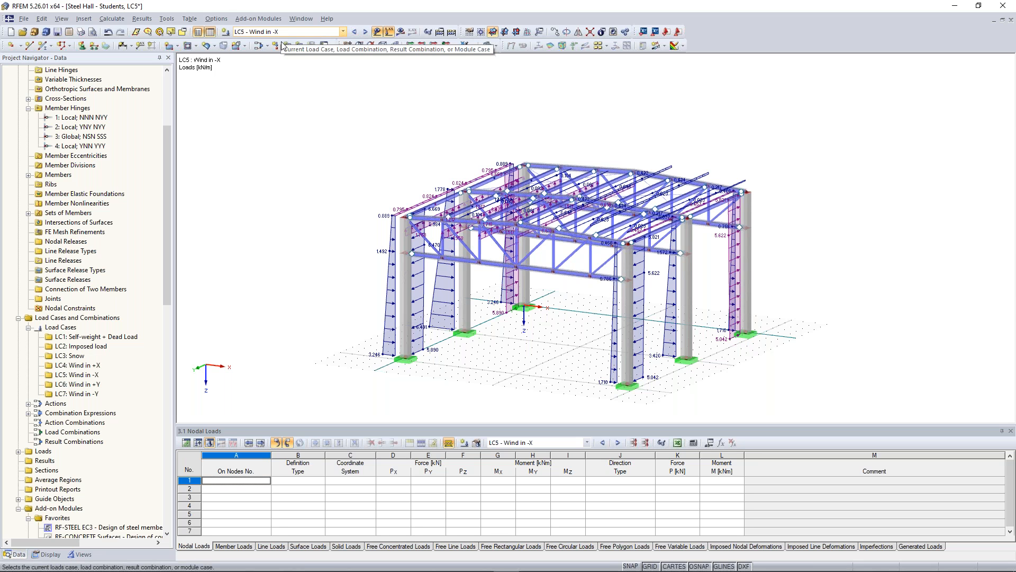
click(391, 278)
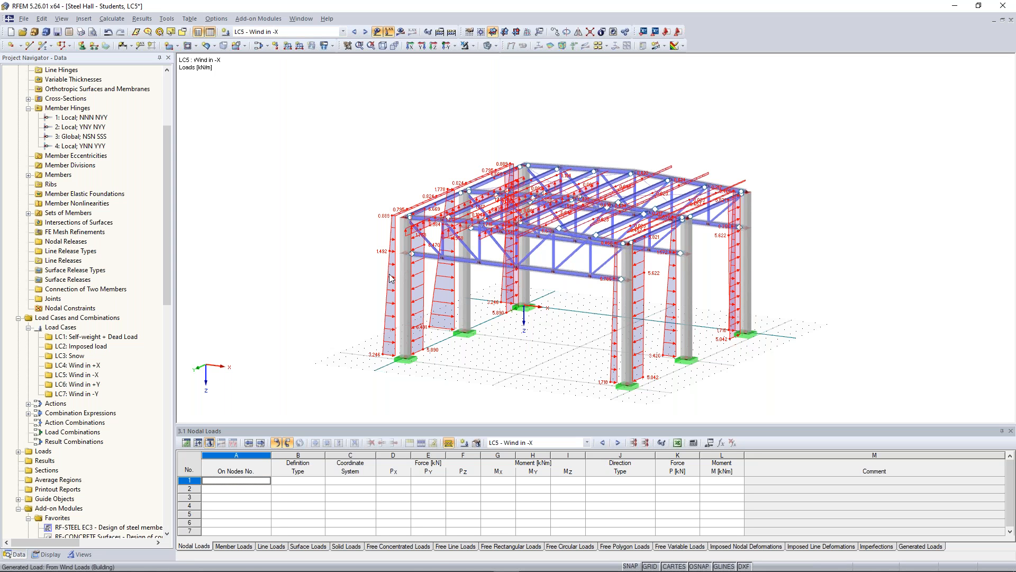
double_click(421, 295)
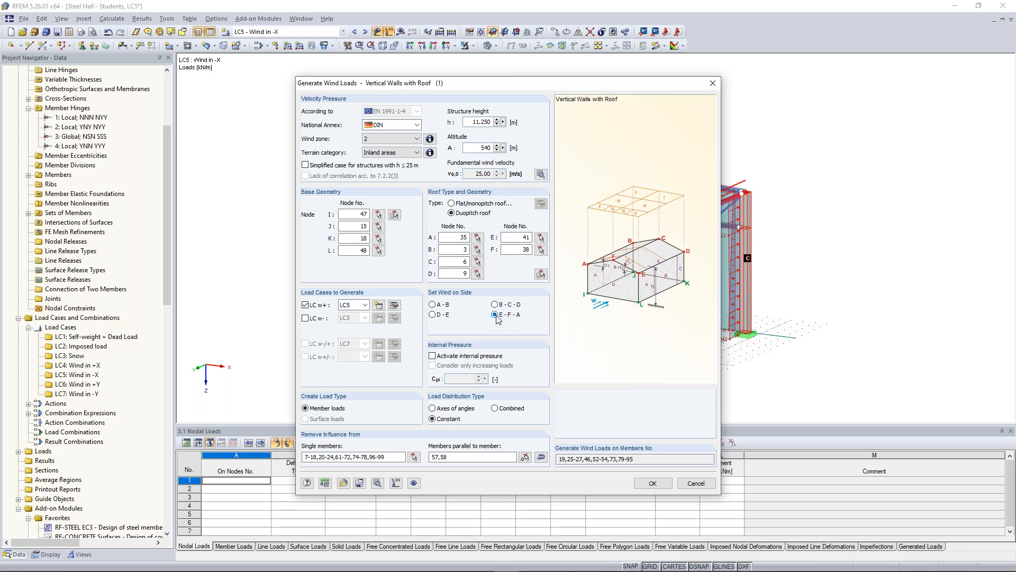
click(444, 315)
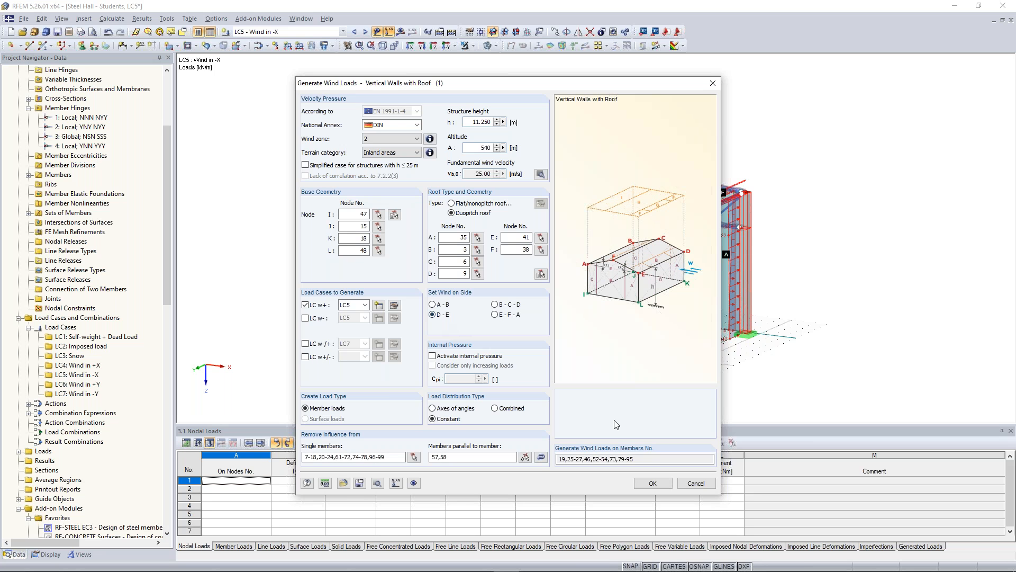
click(653, 483)
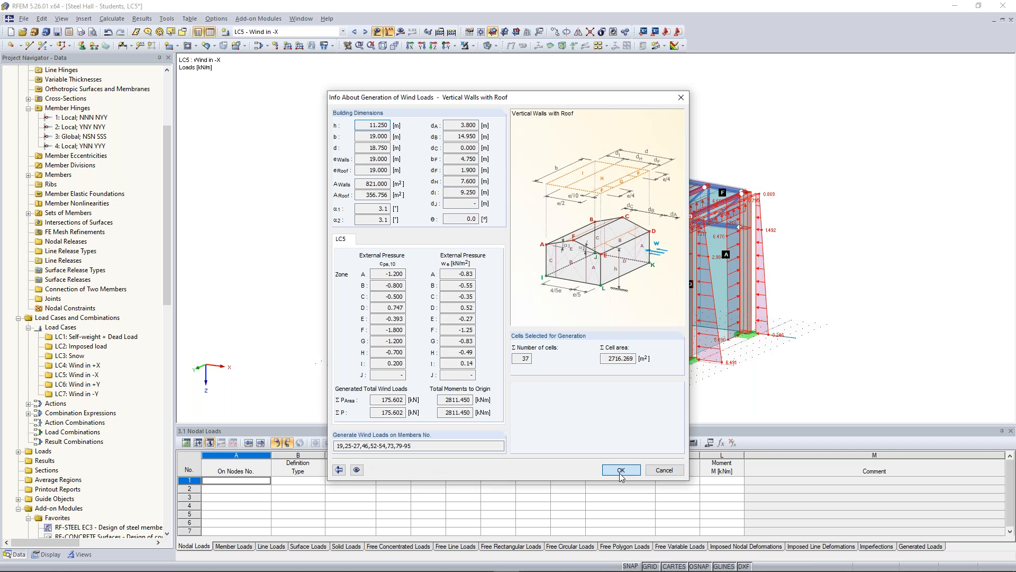
click(621, 471)
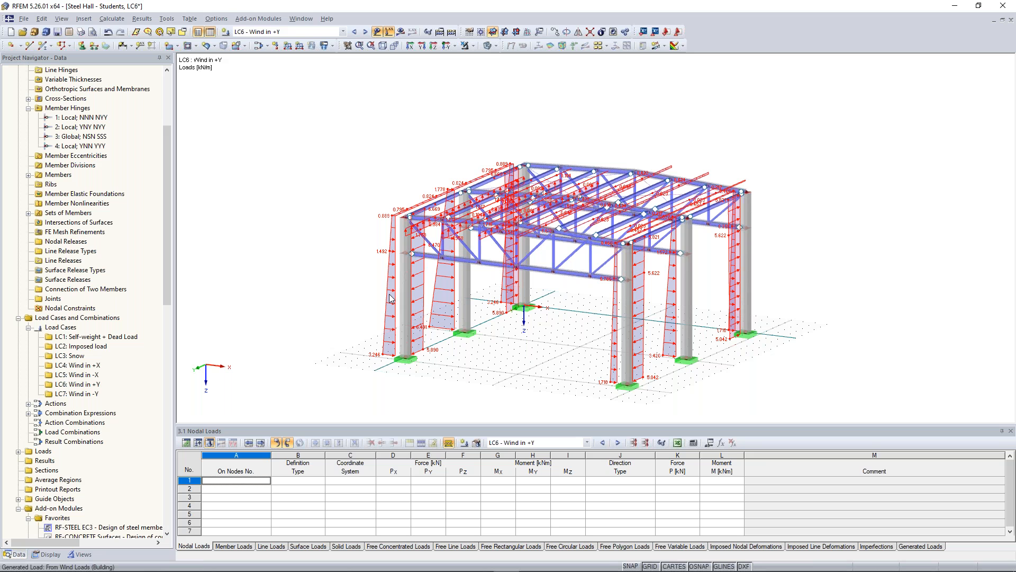
- Regenerate the wind loads of LC6 - Wind in +Y with the wind on side B-C-D
double_click(390, 295)
click(494, 305)
click(655, 482)
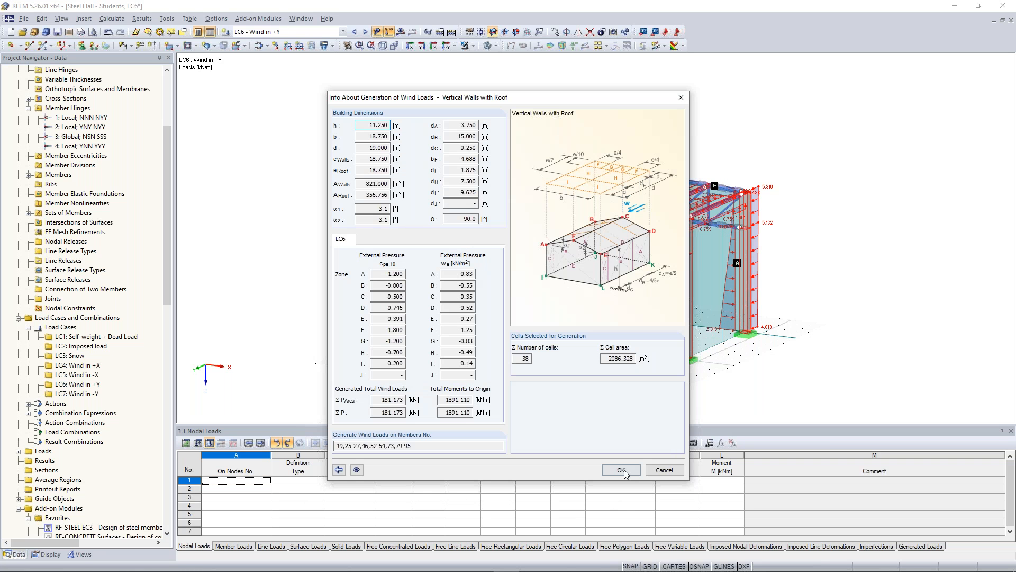
- Make LC7 - Wind in -Y current and regenerate its wind loads with the wind on side E-F-A
click(365, 33)
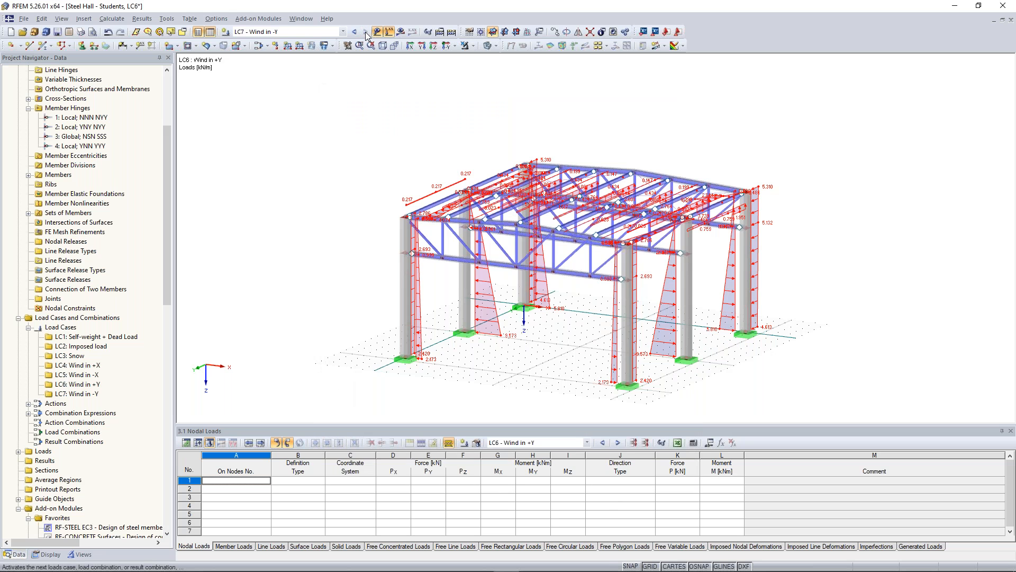
double_click(614, 335)
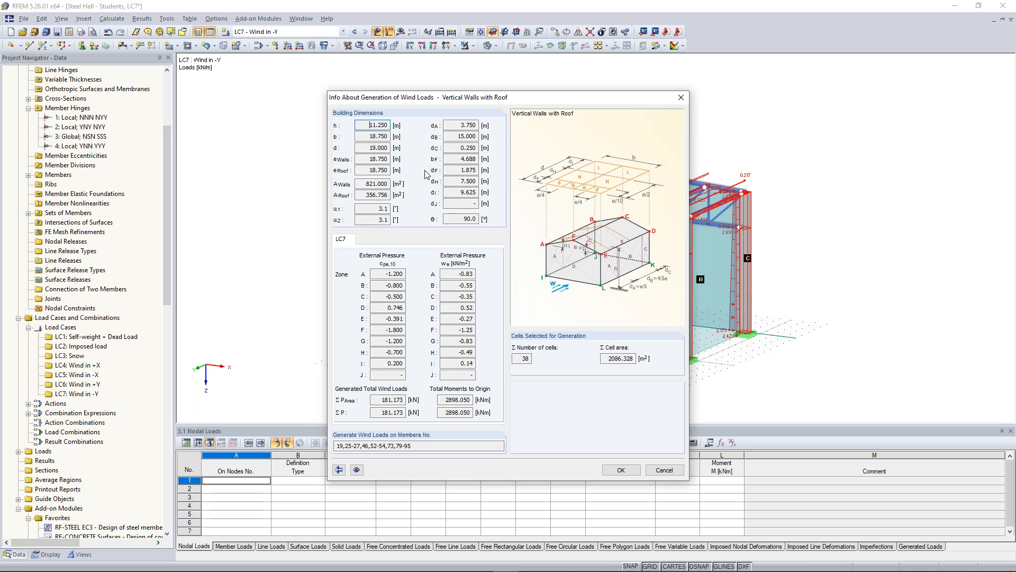
click(637, 471)
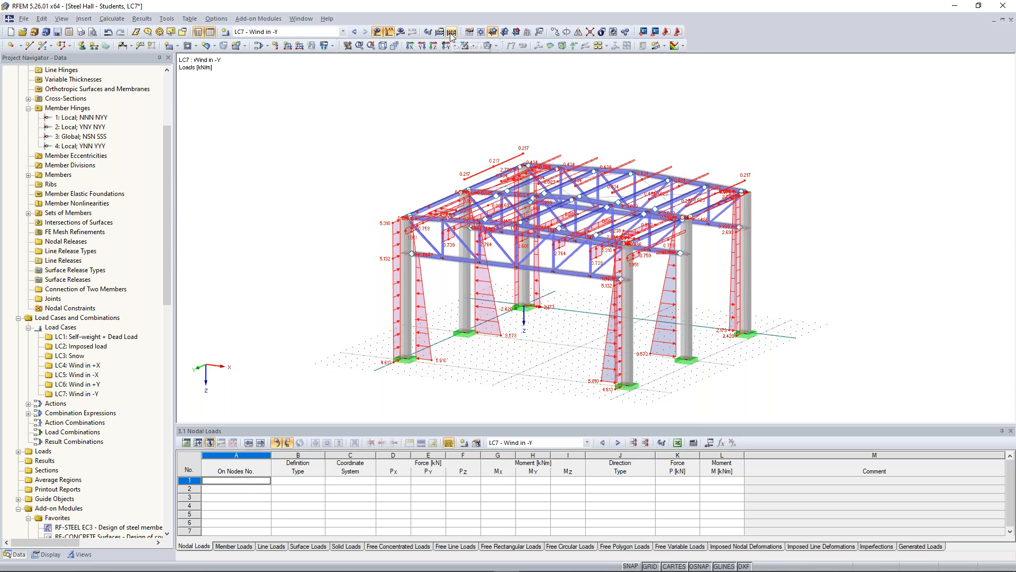
click(451, 33)
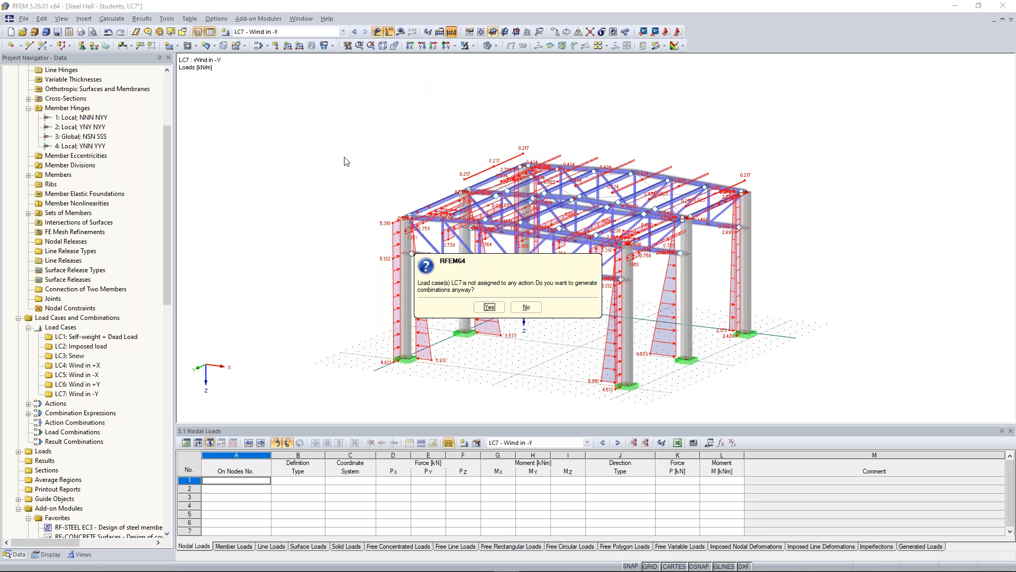
click(526, 307)
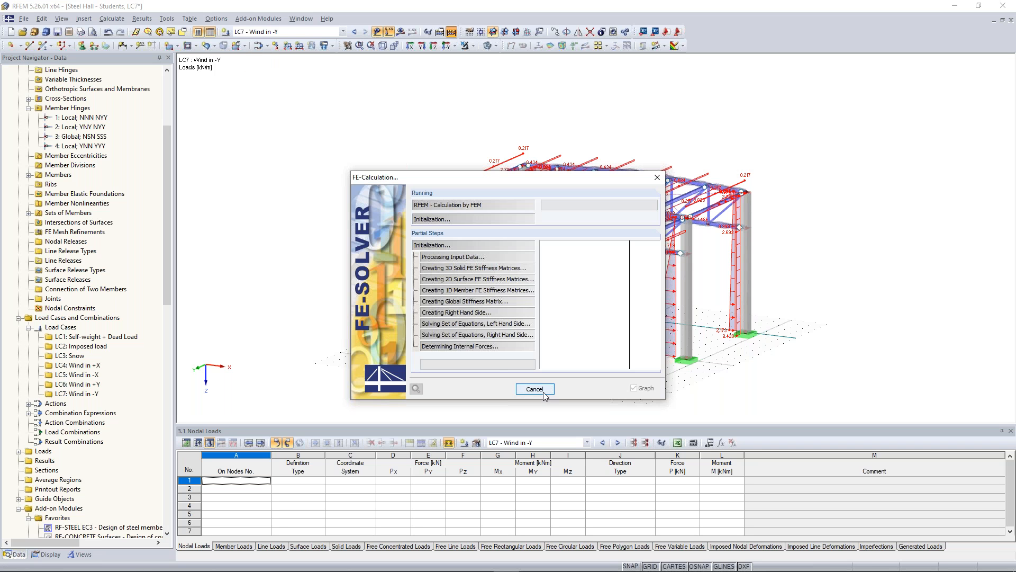
click(544, 393)
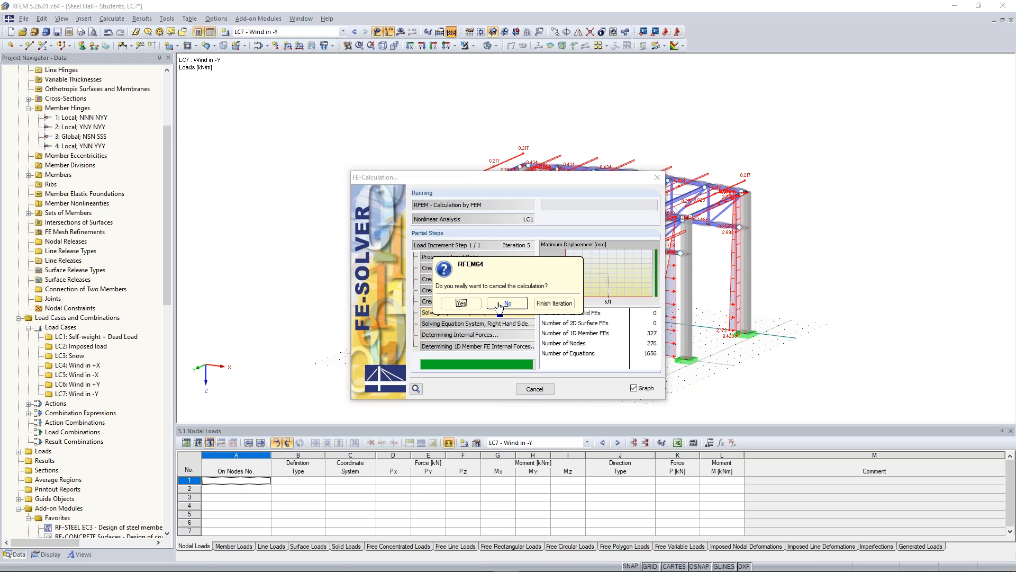
click(464, 304)
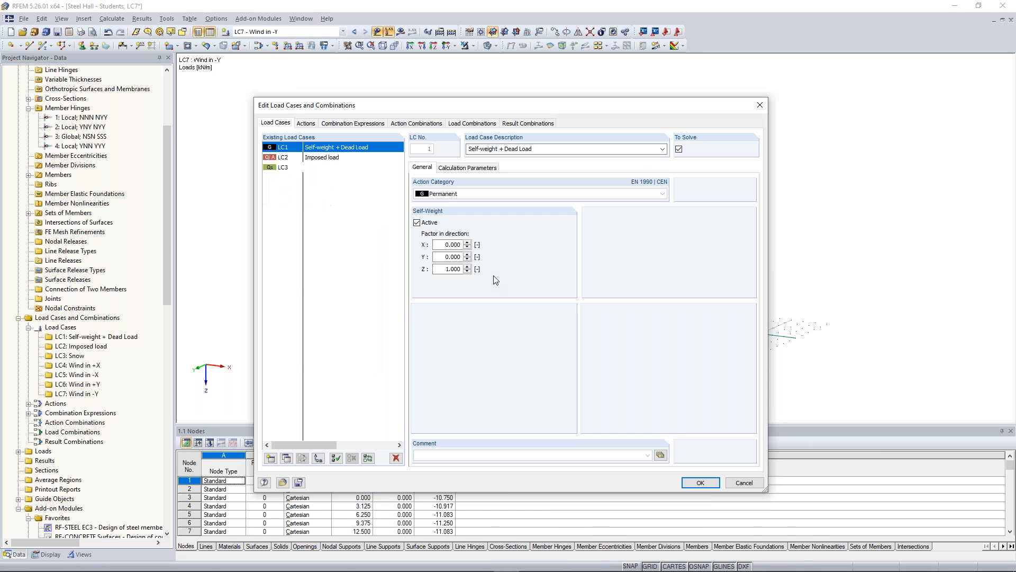
- Assign load case LC7 - Wind in -Y to the alternatively acting wind action A4
click(349, 208)
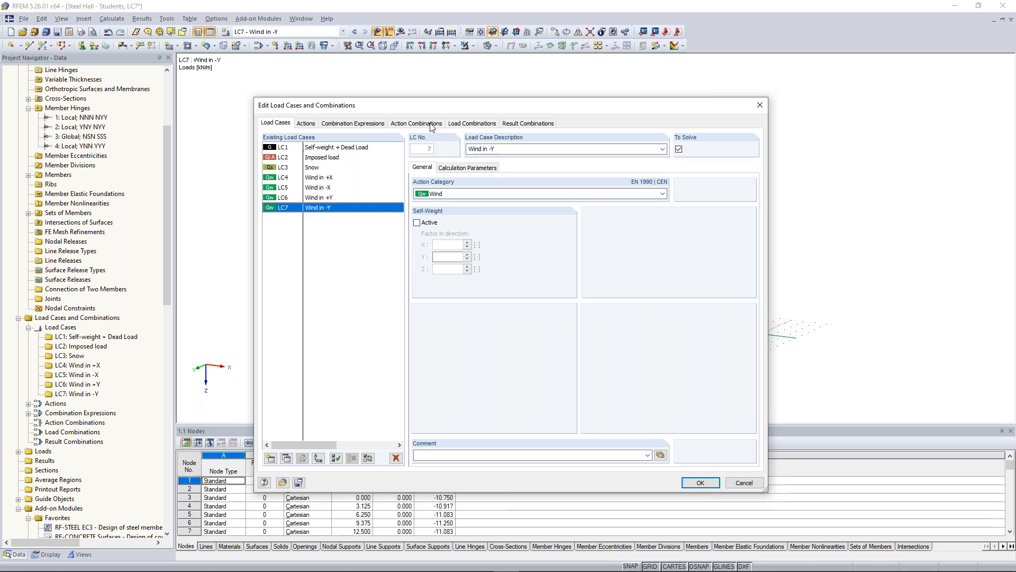
click(306, 123)
click(469, 247)
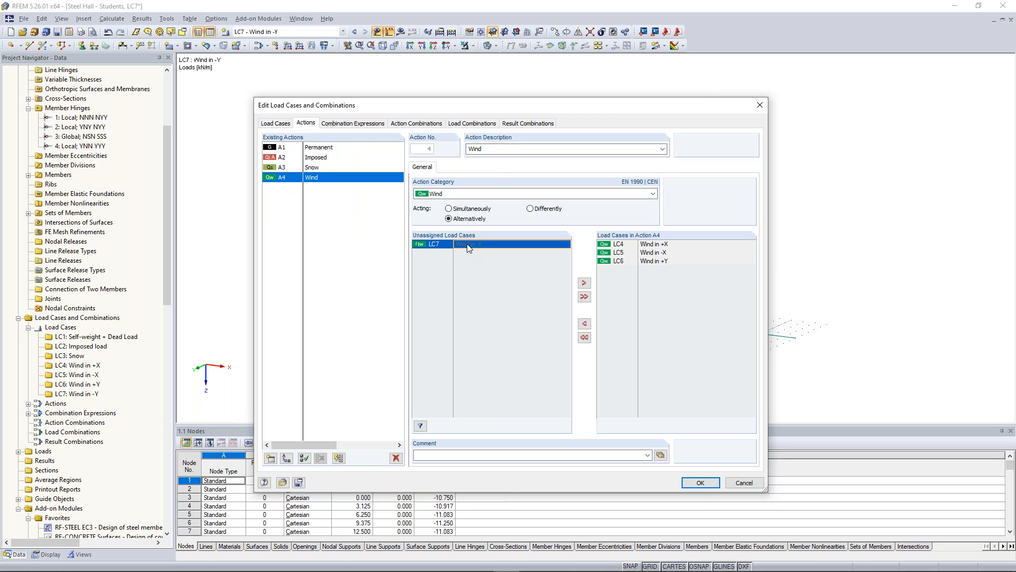
click(585, 284)
click(698, 487)
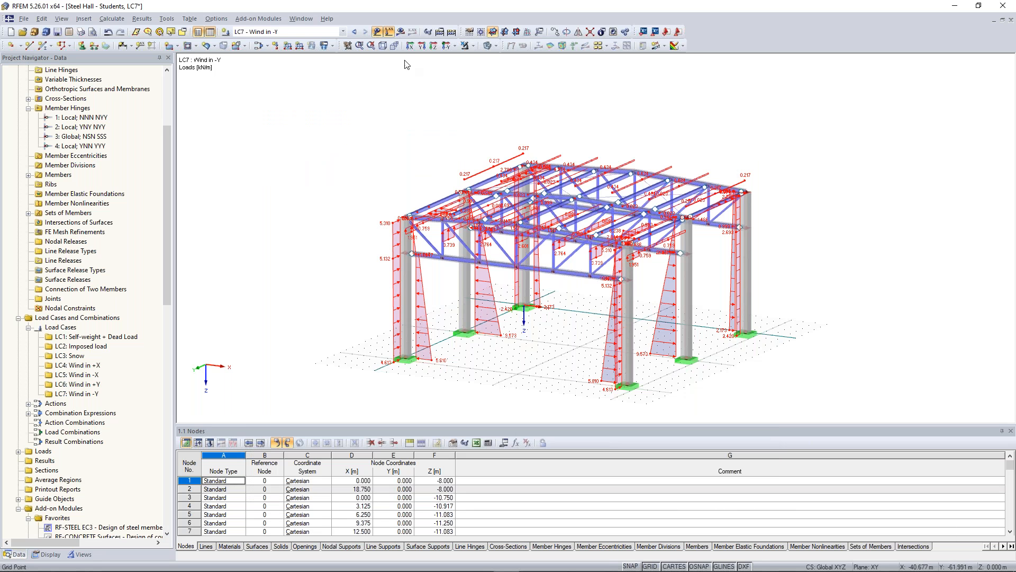
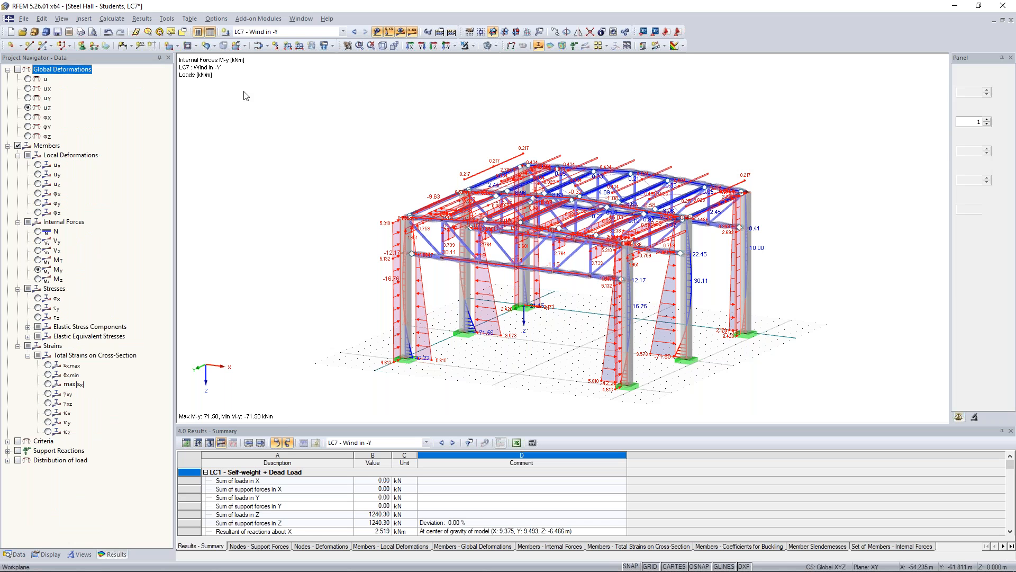
- Review the combination expressions and the generated load combinations
click(267, 46)
click(265, 61)
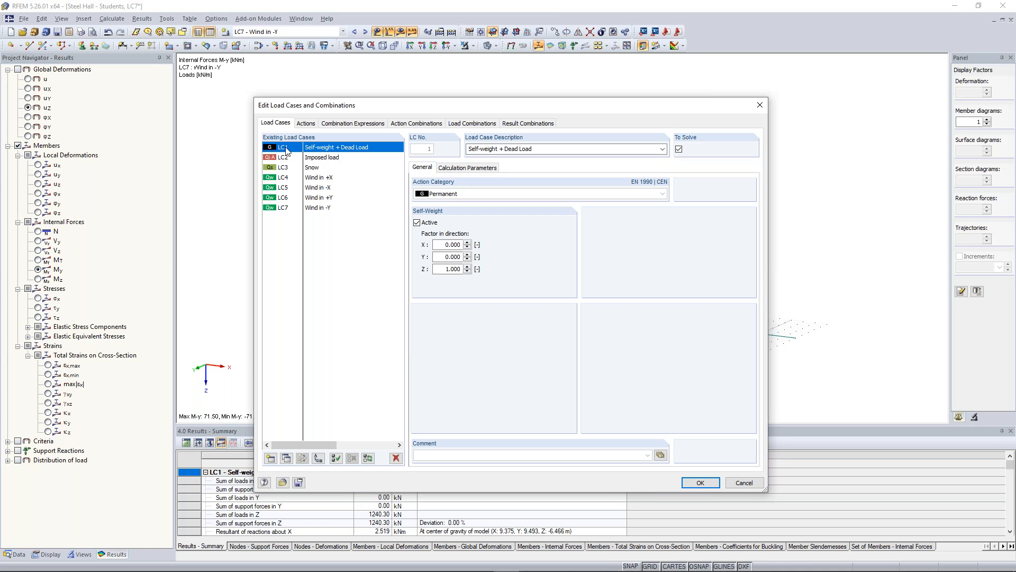
click(325, 124)
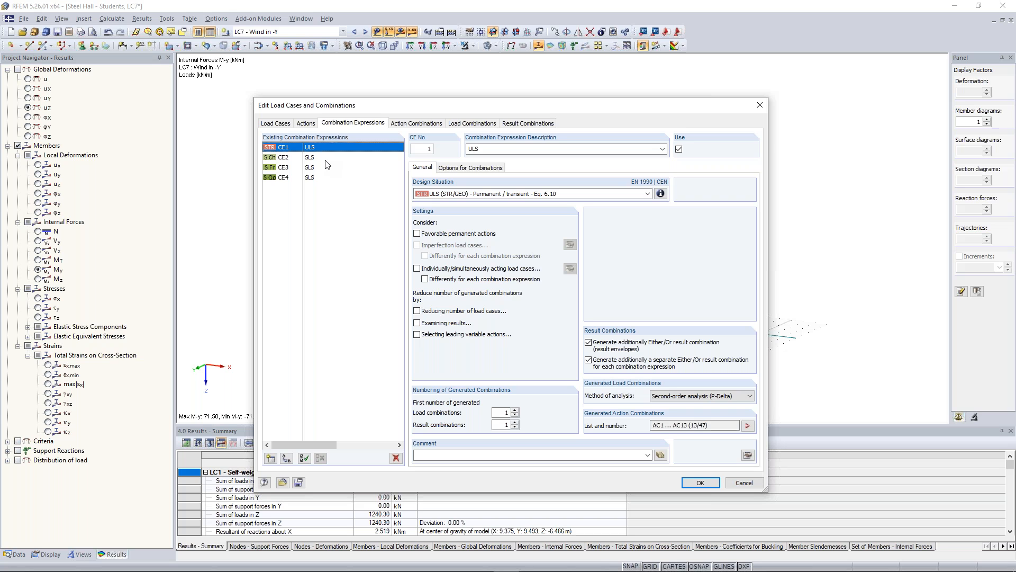
click(454, 125)
drag(398, 172, 397, 360)
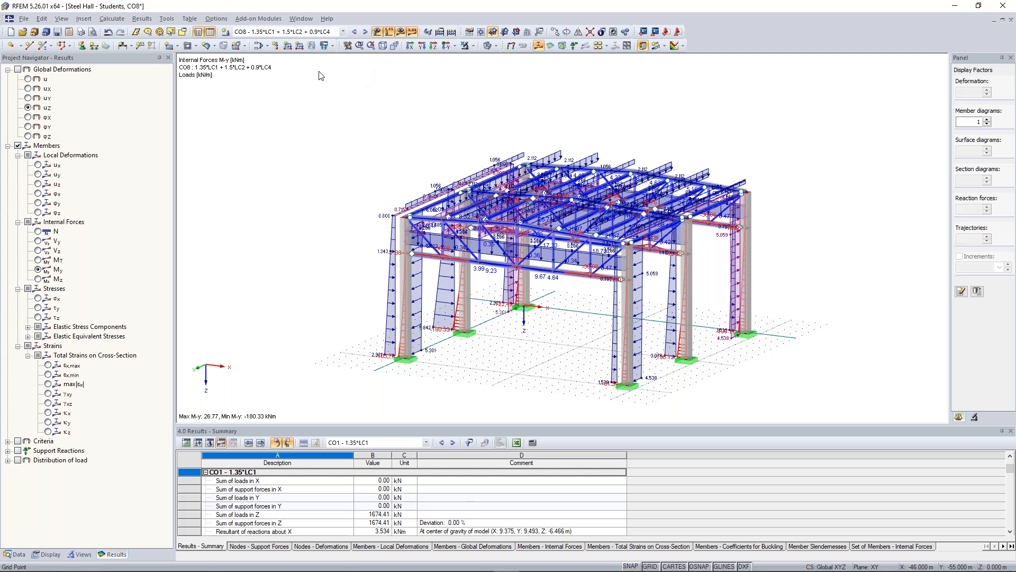
- Display the member internal forces for LC3 - Snow and examine them on the hall in isometric view
click(318, 32)
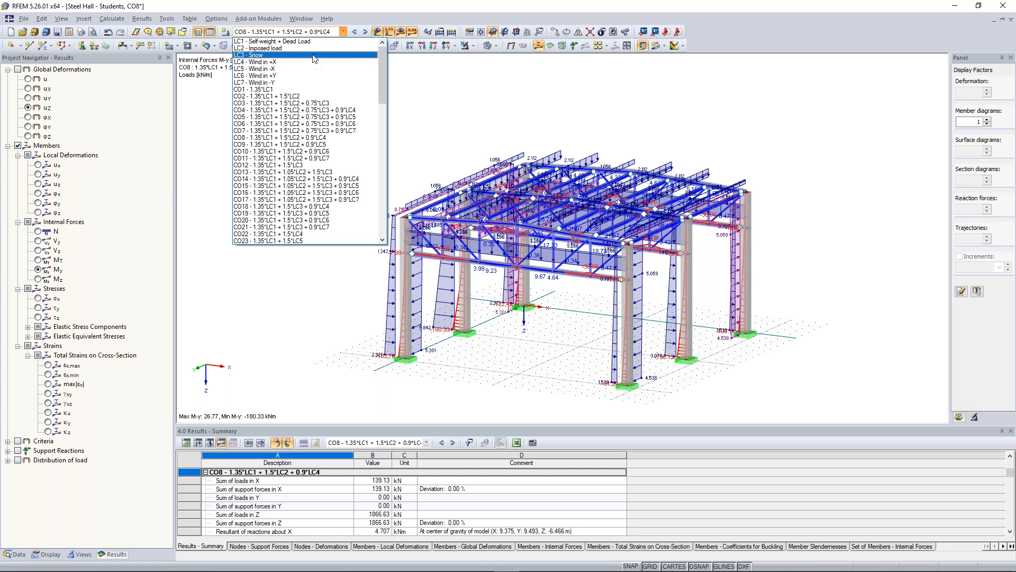
click(314, 55)
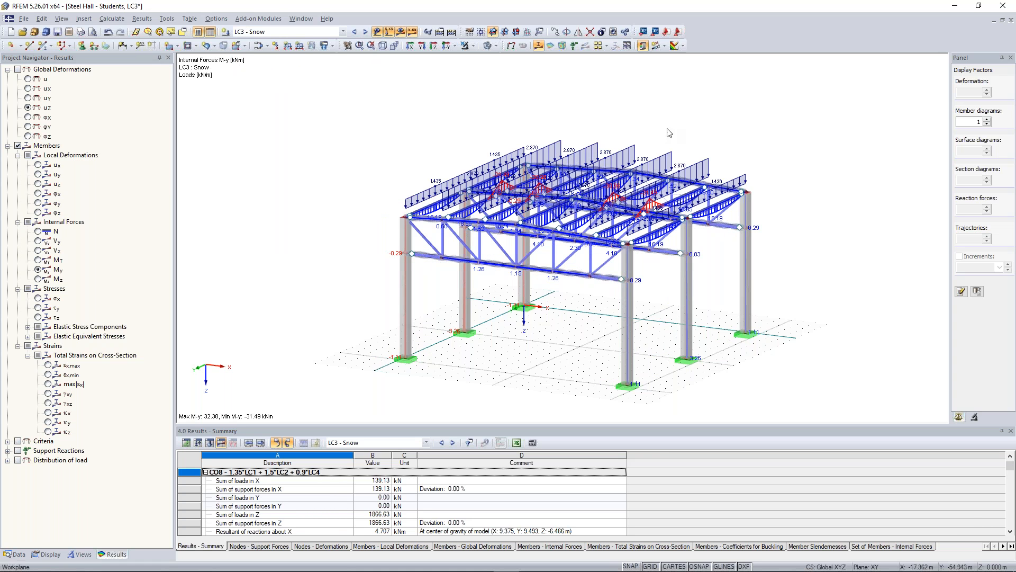
ctrl+middle_drag(669, 132, 597, 100)
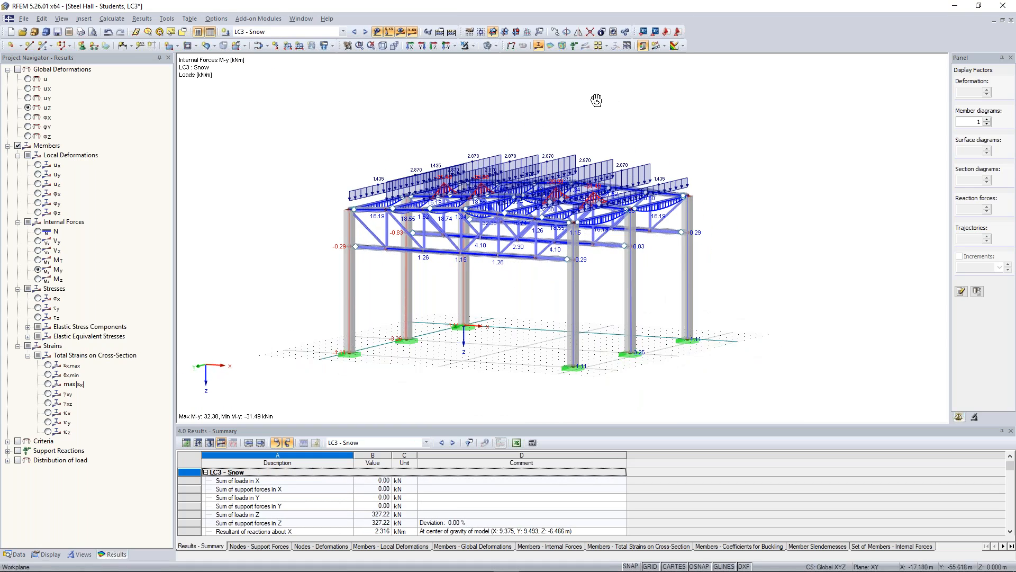
click(384, 45)
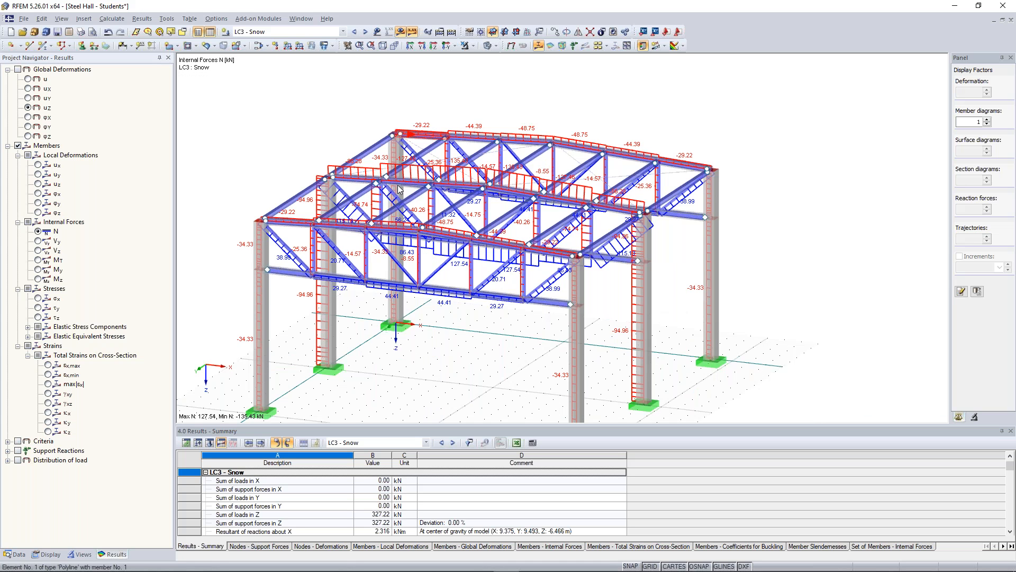
scroll(398, 186, up, 2)
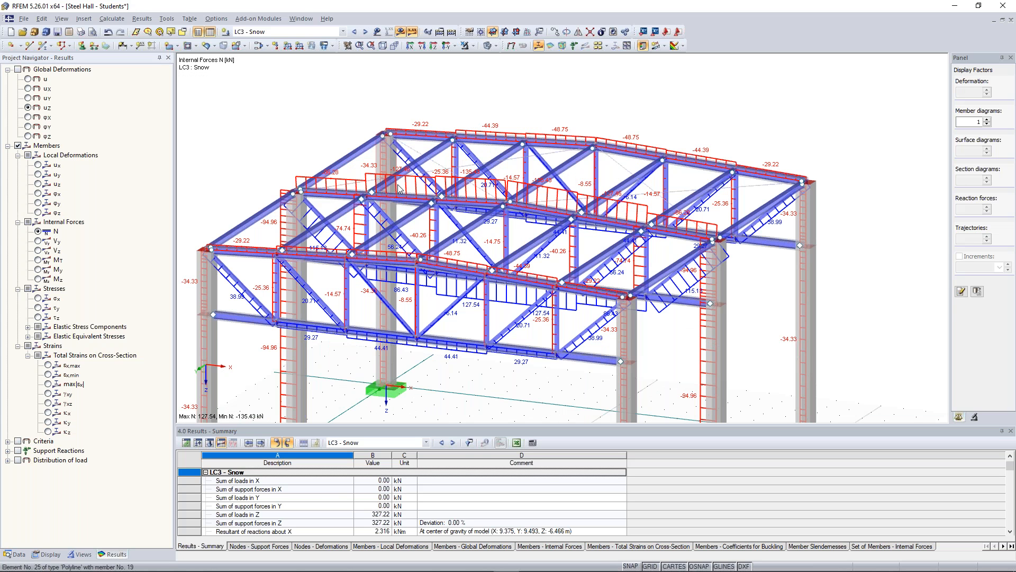
ctrl+middle_drag(398, 189, 421, 211)
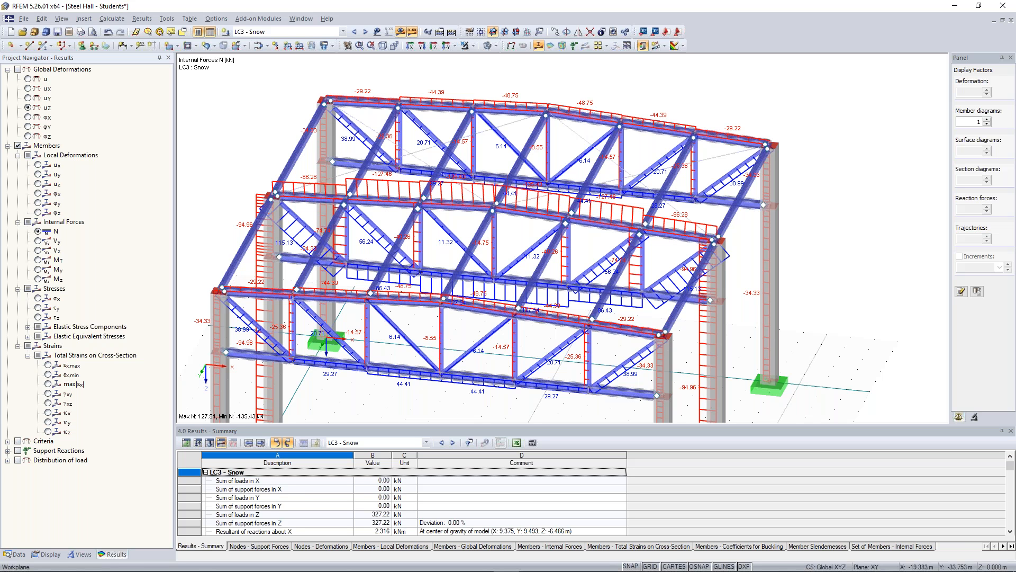
ctrl+middle_drag(421, 211, 326, 241)
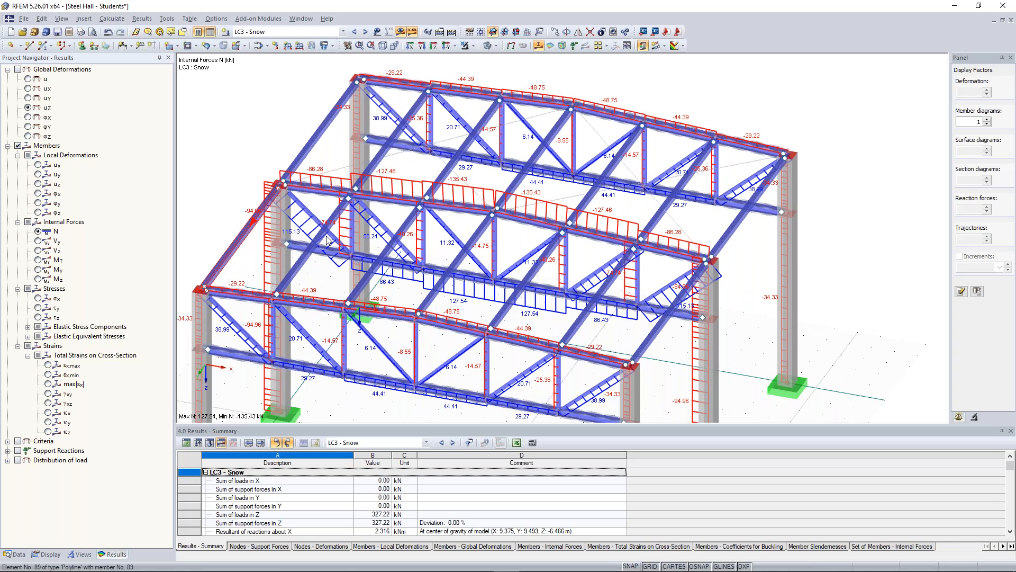
ctrl+middle_drag(327, 241, 522, 260)
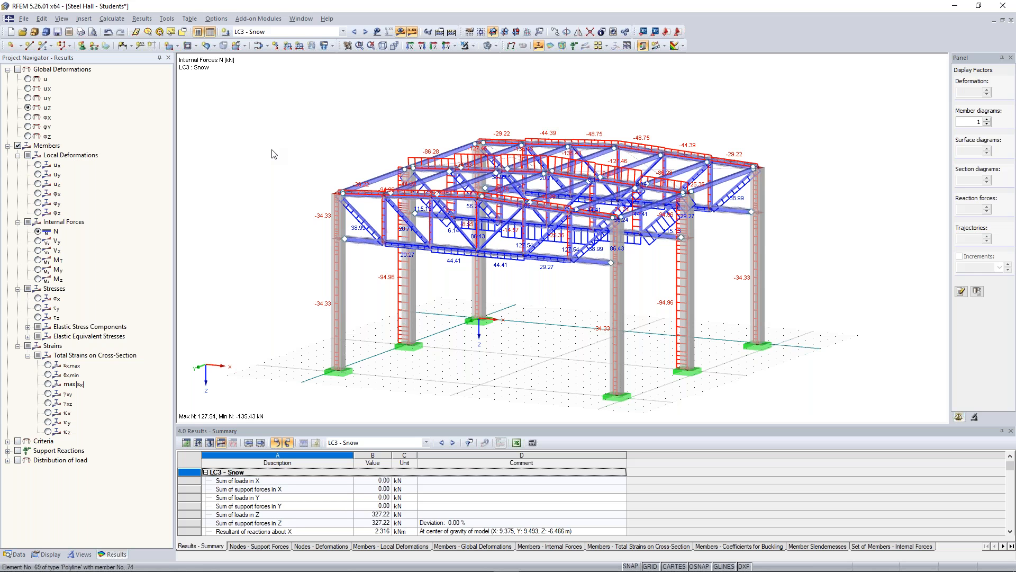
- Look through the steel design add-on modules in the project data to see which design standards are offered, including Eurocode 3, AISC and CSA
click(15, 554)
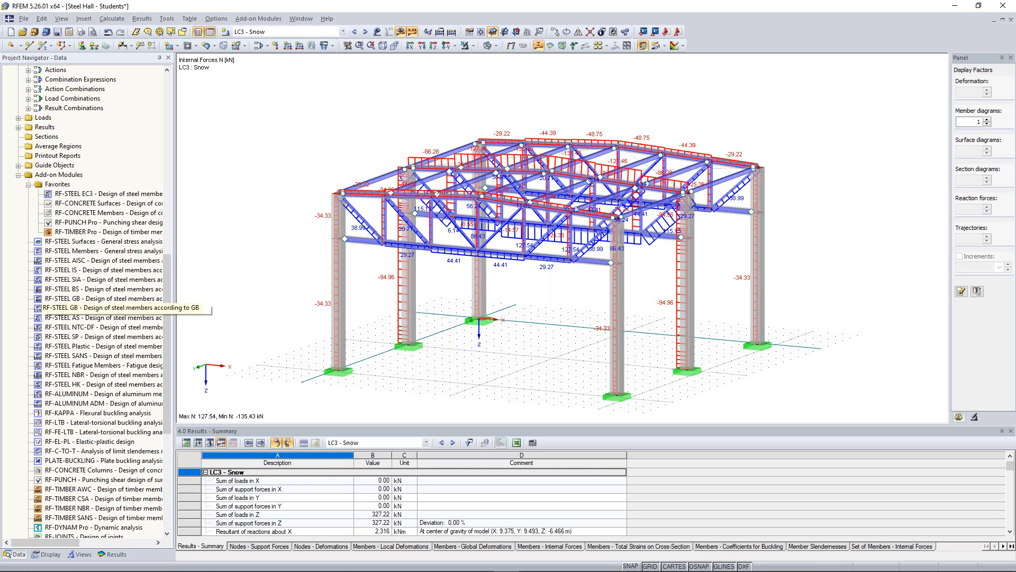
click(106, 196)
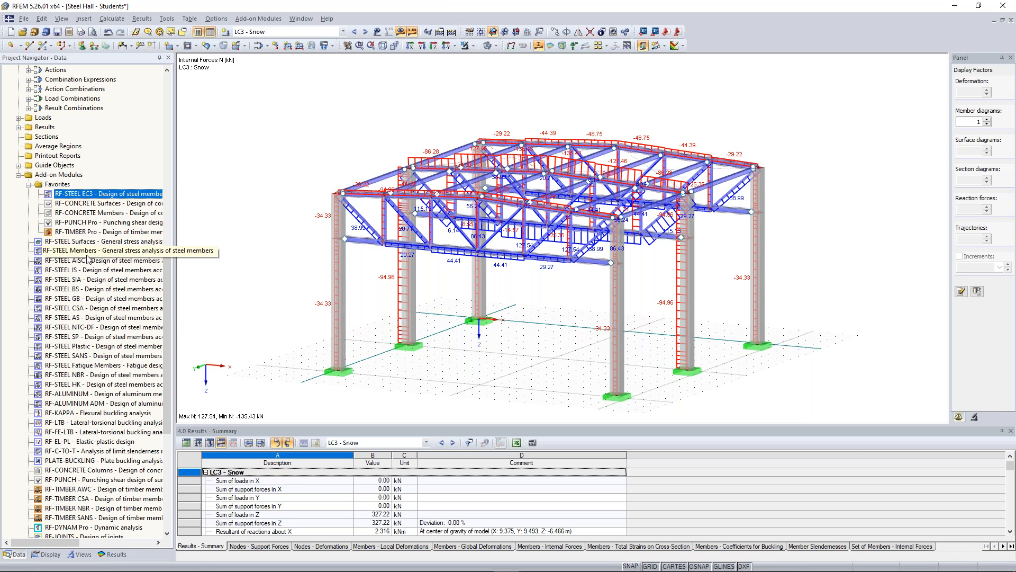
click(83, 263)
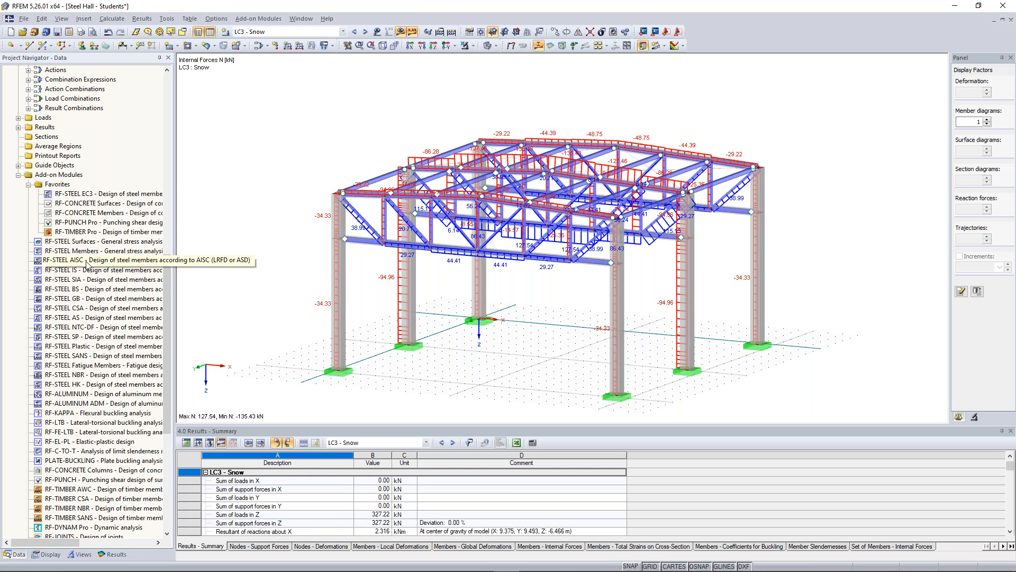
click(123, 272)
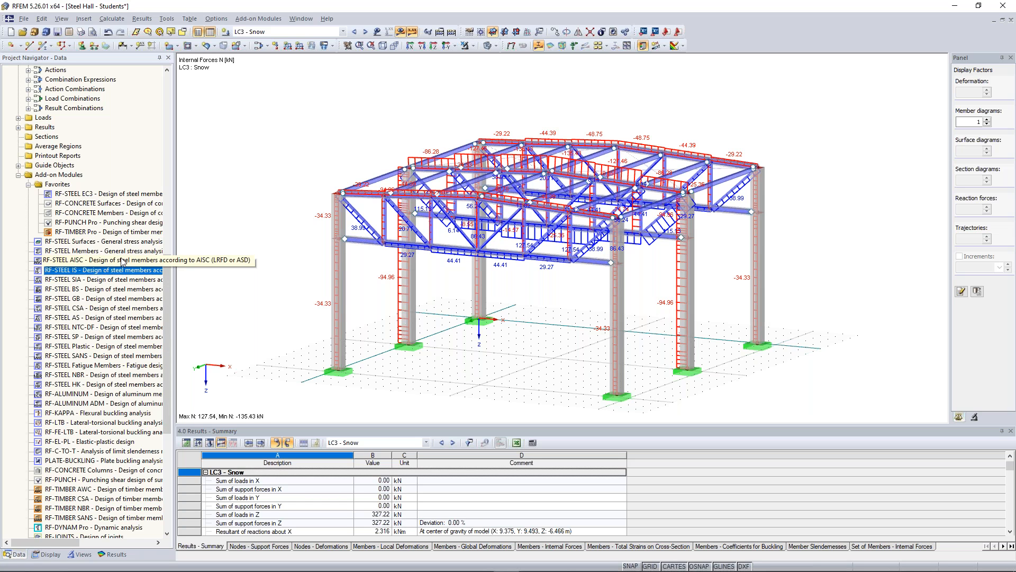
click(110, 291)
click(127, 309)
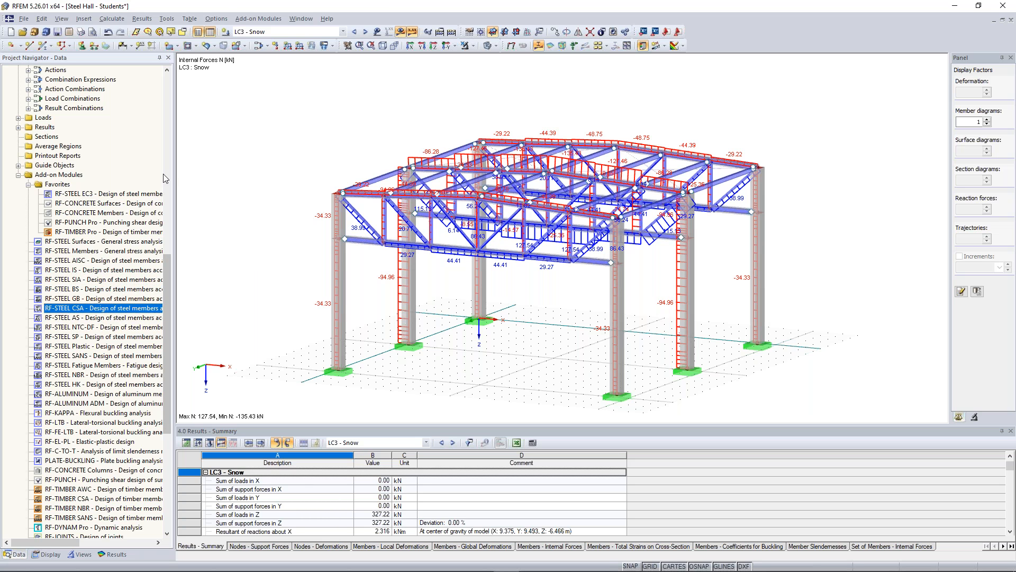
click(130, 279)
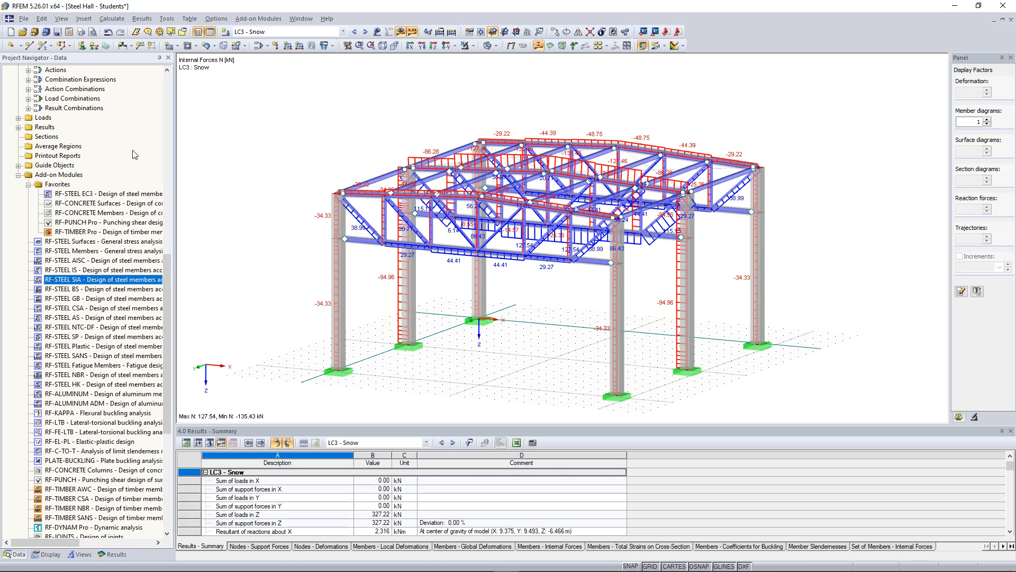
click(108, 196)
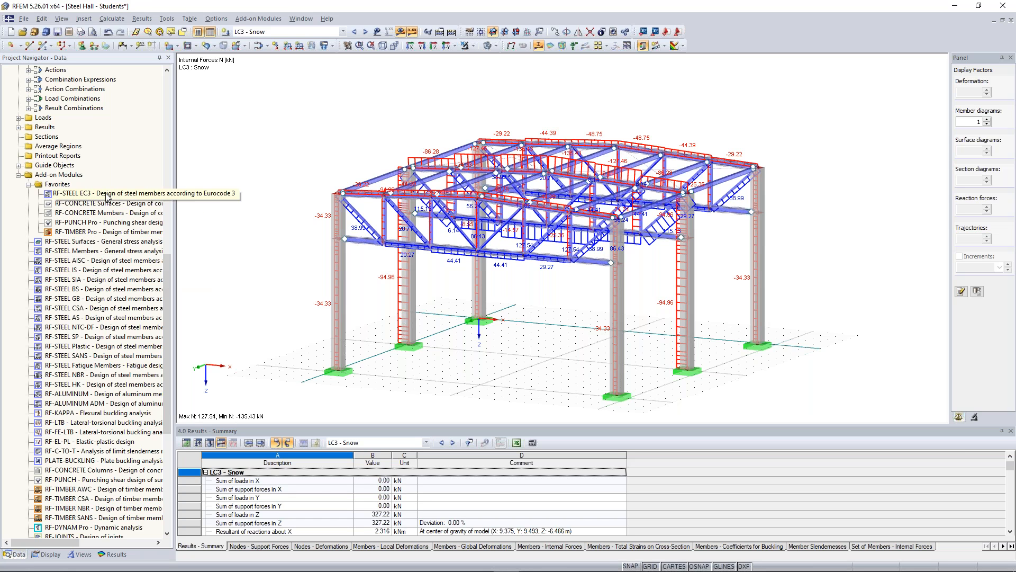
click(309, 160)
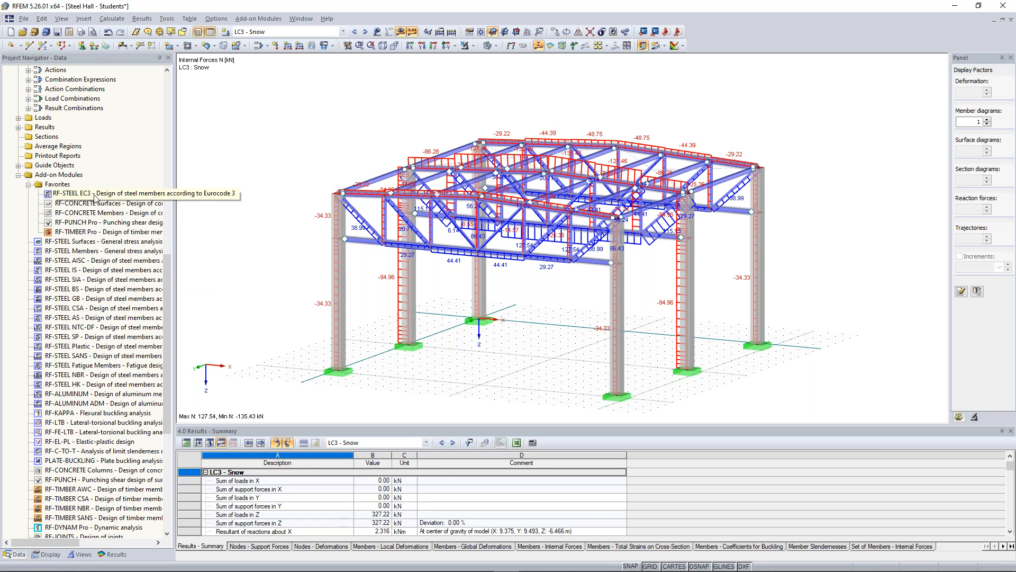
- Open the RF-STEEL EC3 module and pick all Steel S 235 members for design, isolating them by material visibility
double_click(95, 197)
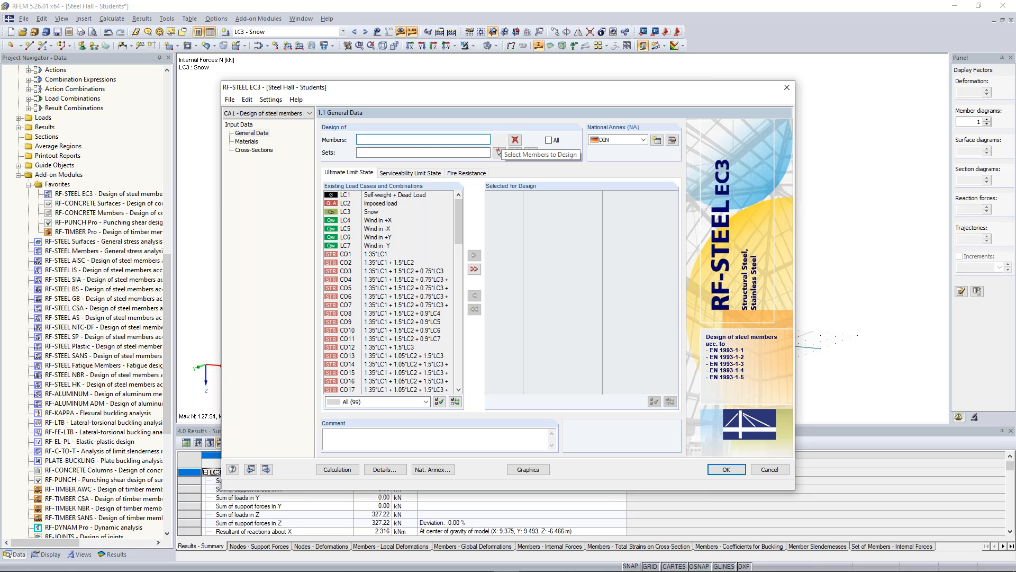
click(497, 153)
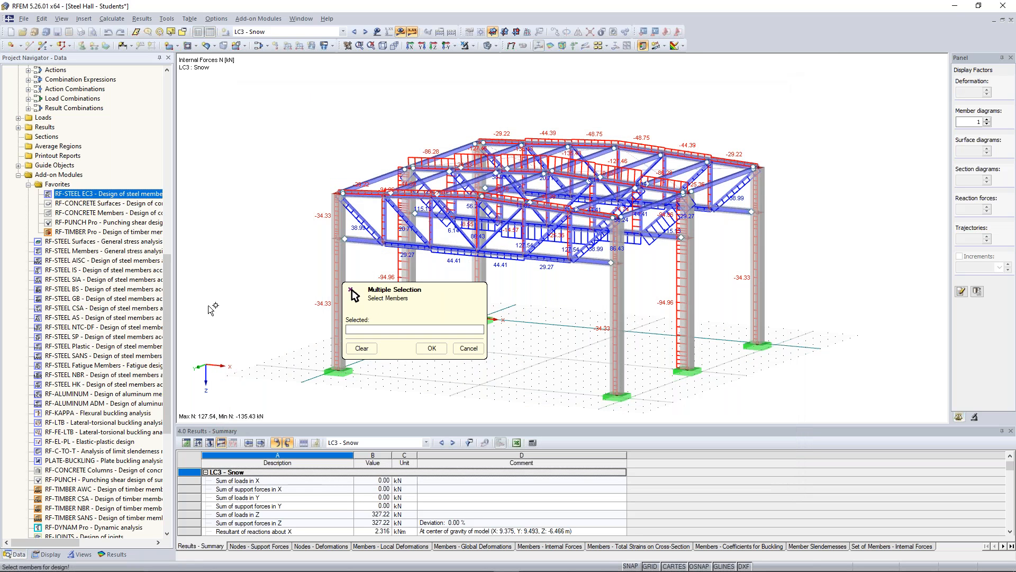
click(116, 554)
click(79, 554)
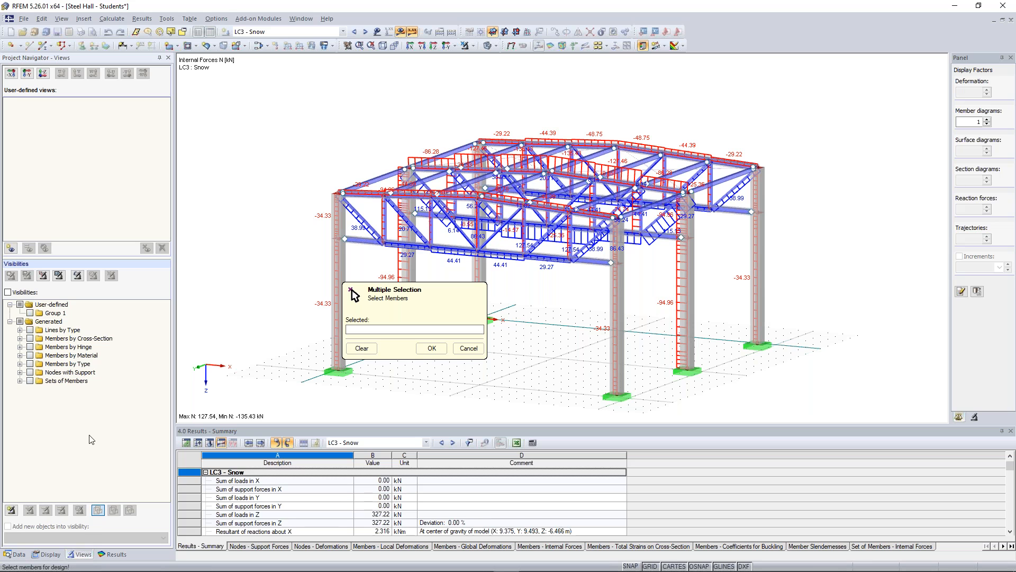
click(20, 355)
click(39, 372)
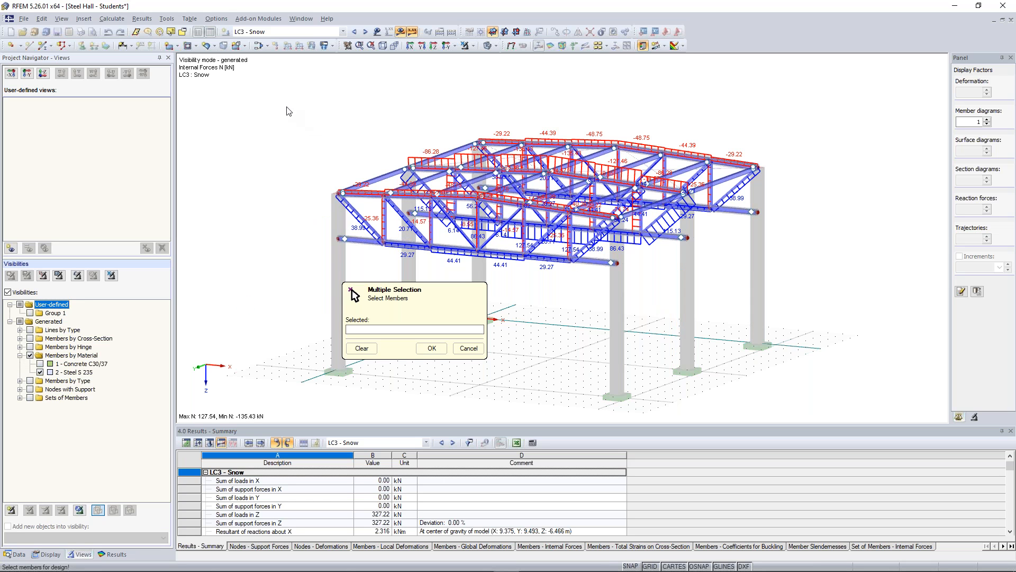
drag(276, 98, 804, 286)
click(432, 349)
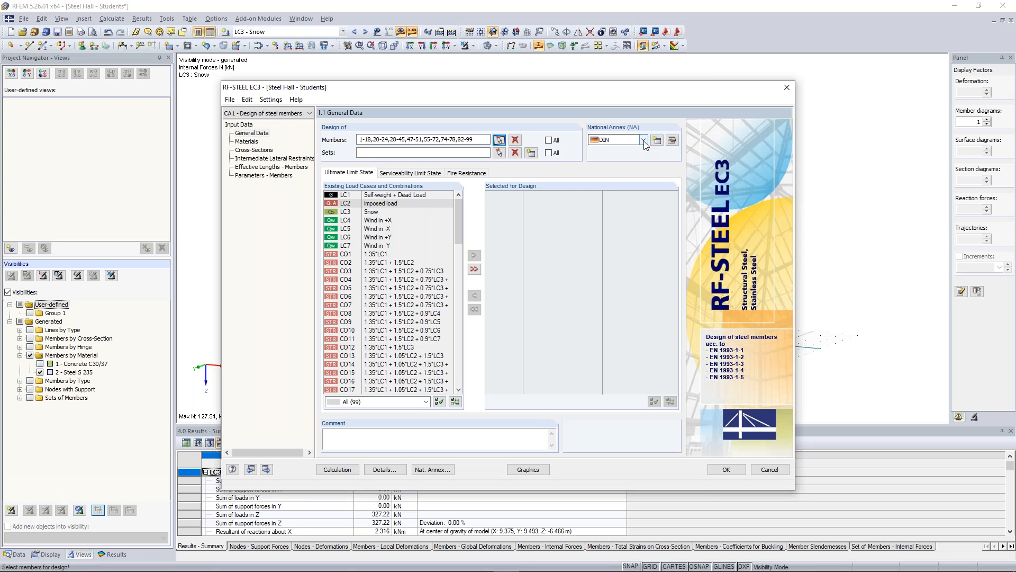
- Set the National Annex to CEN (European Union) and check its partial factors, keeping the default values
click(636, 140)
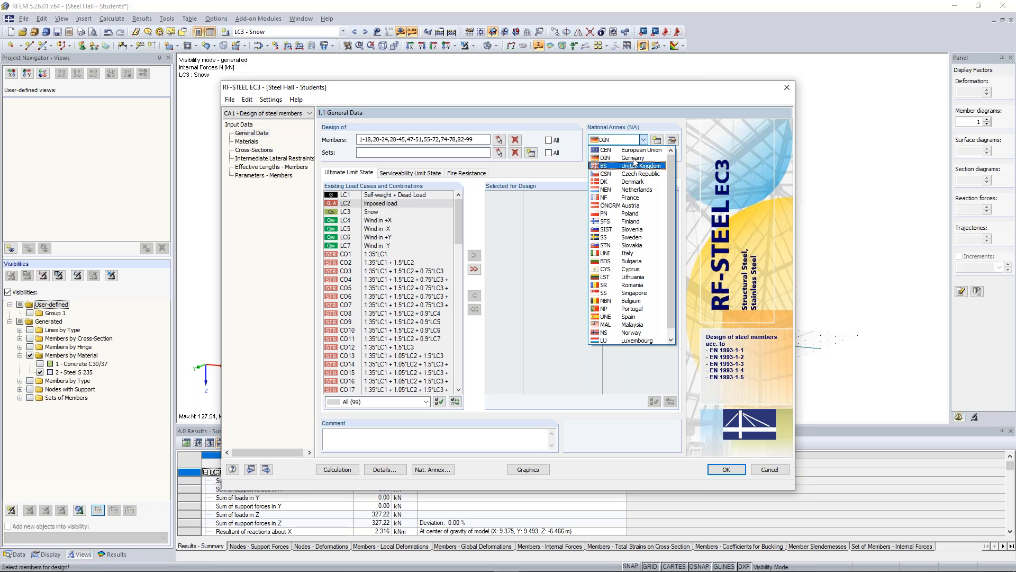
click(636, 151)
click(672, 140)
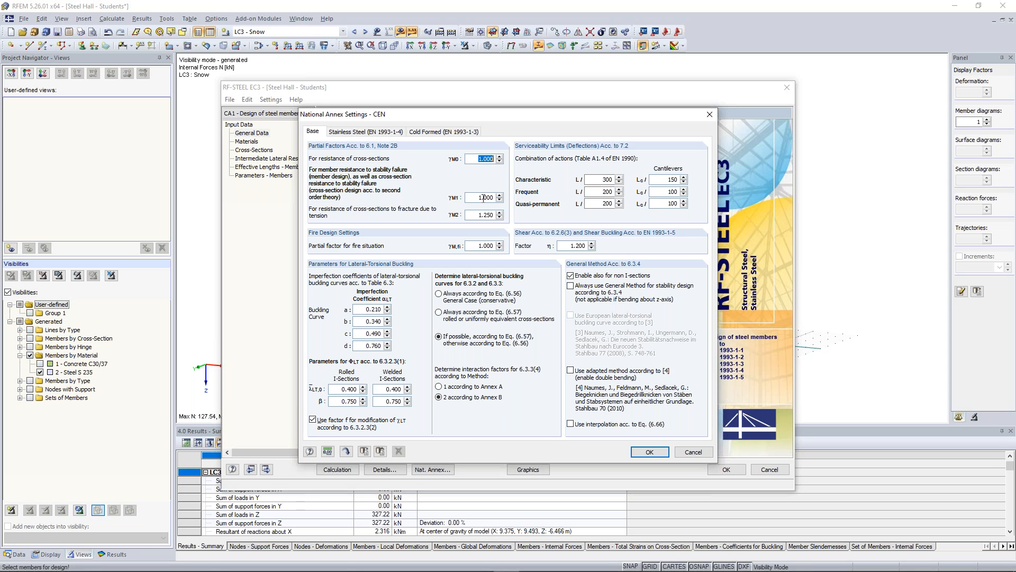
drag(475, 199, 495, 200)
click(469, 196)
drag(380, 118, 379, 110)
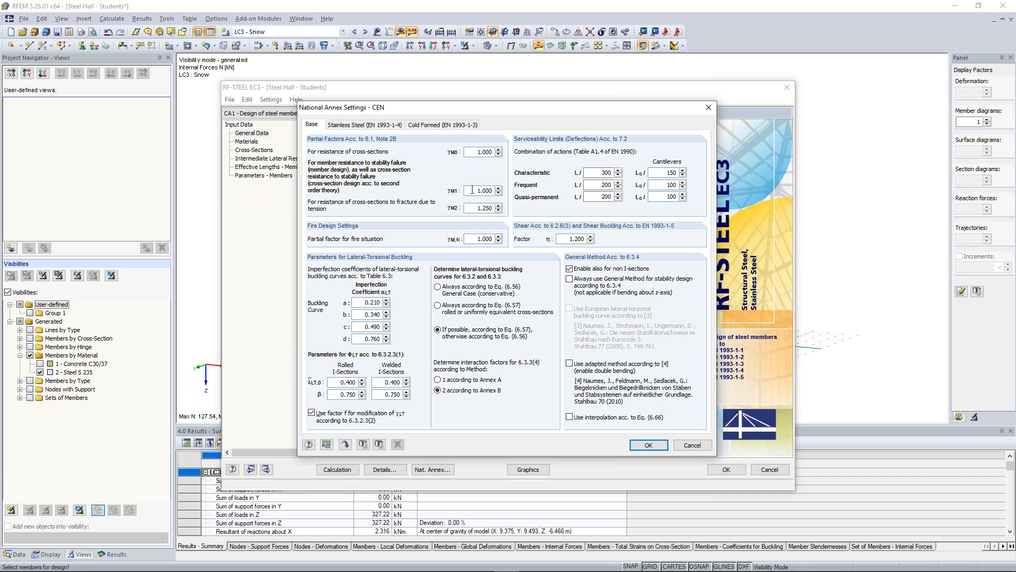
click(648, 446)
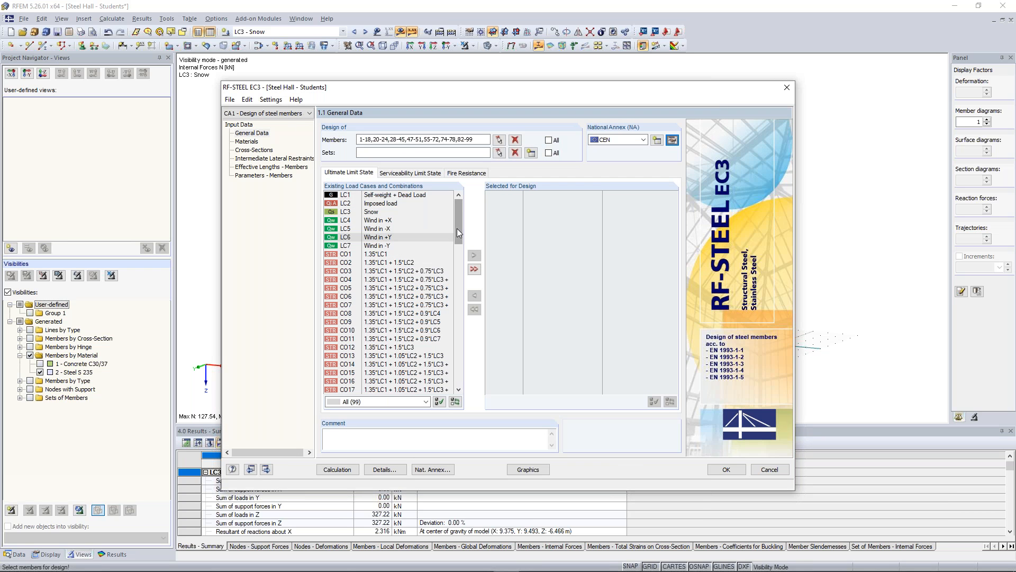
- Add result combination RC1, ULS (STR/GEO), to the load cases selected for ultimate limit state design
drag(460, 225, 464, 379)
click(405, 365)
click(404, 365)
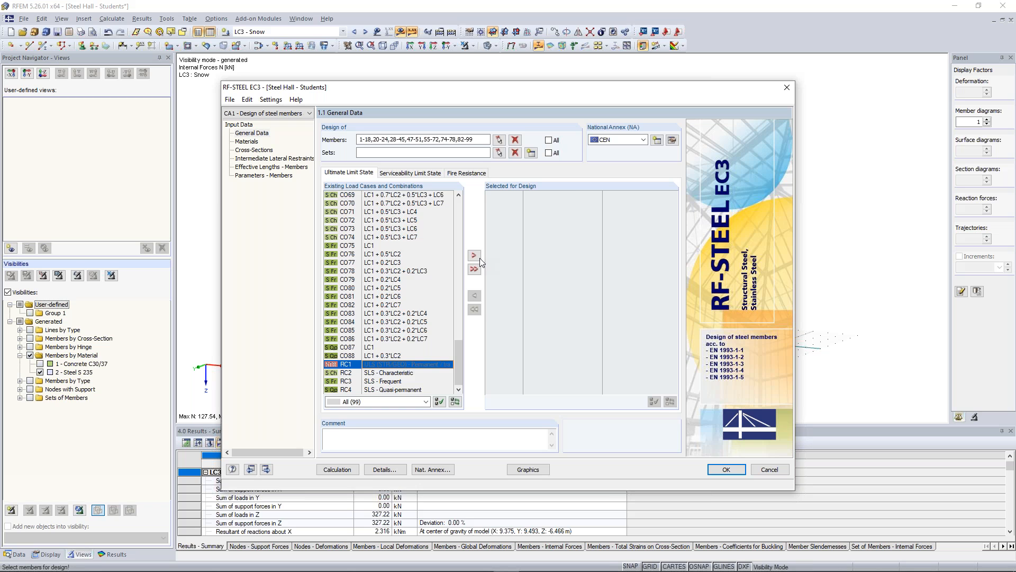
click(473, 256)
scroll(428, 290, up, 20)
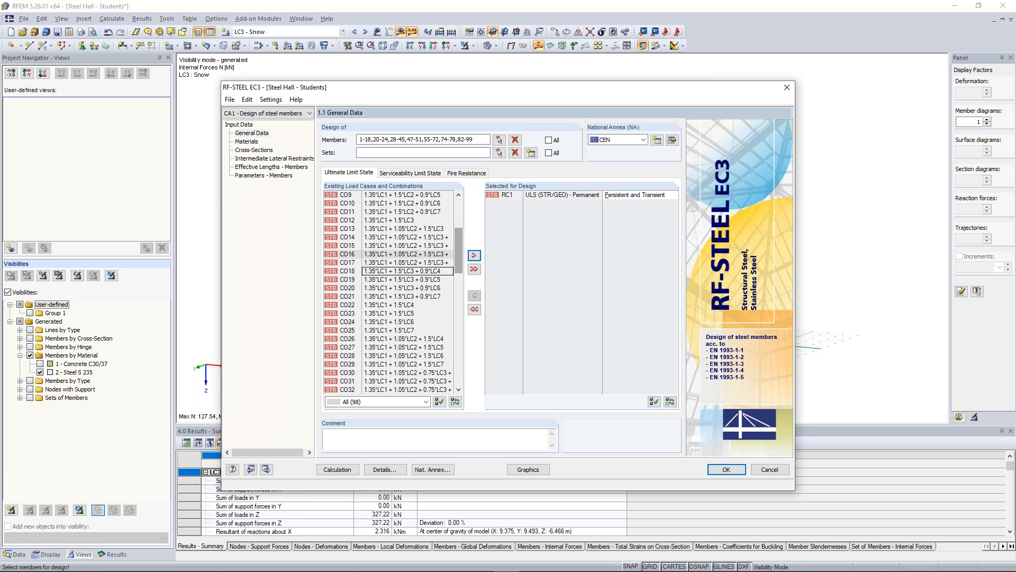
drag(459, 254, 459, 195)
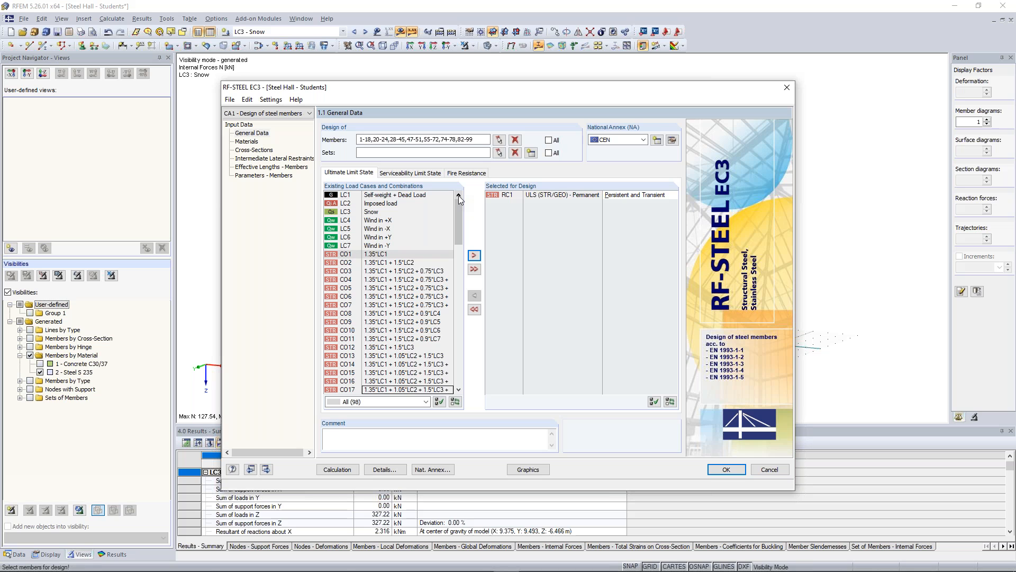
- Review the module's materials, cross-sections, intermediate lateral restraints and effective lengths of the members
click(254, 142)
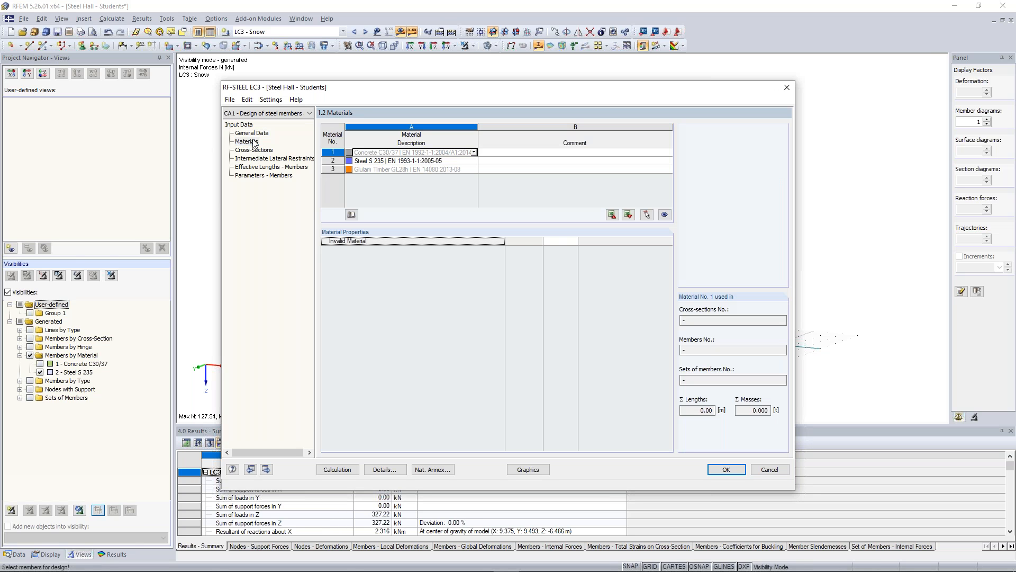
click(259, 149)
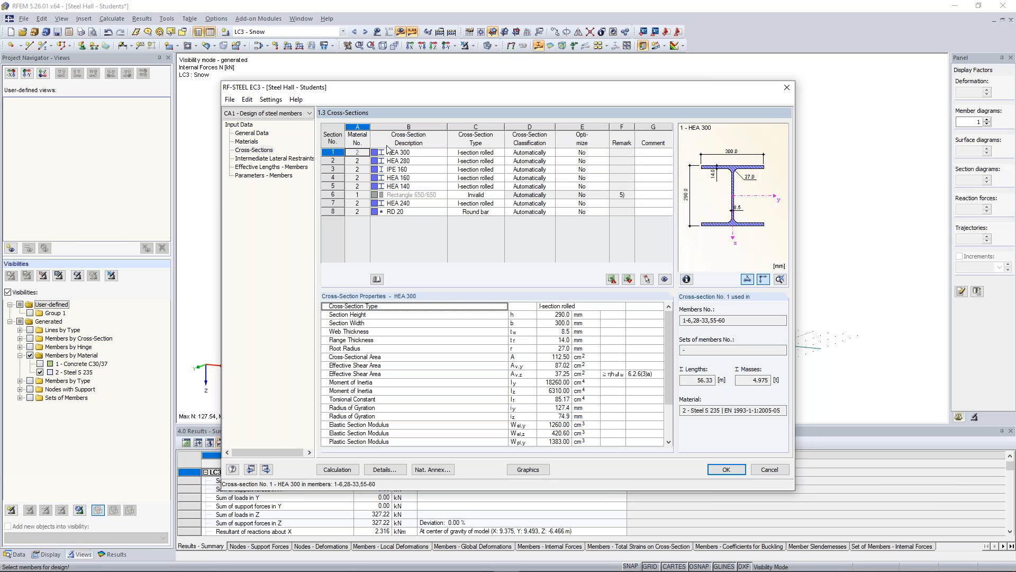
click(274, 158)
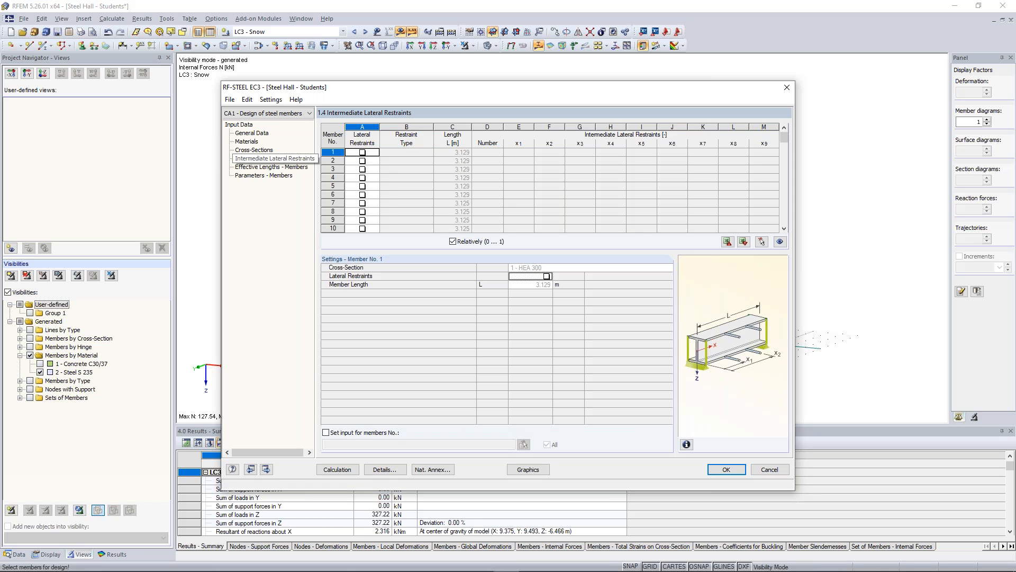
click(289, 168)
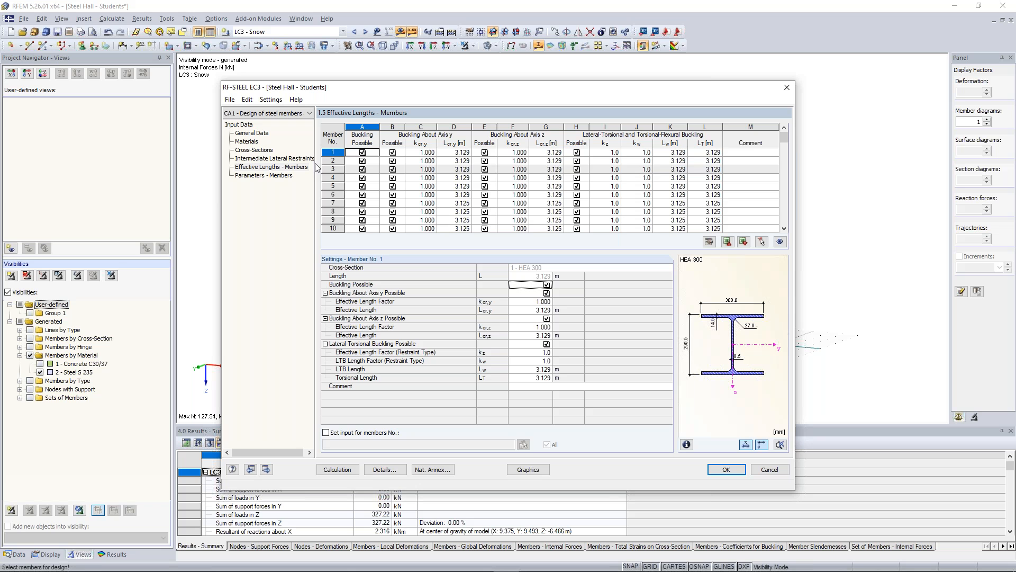
- Turn off the stability analysis in the design details
click(385, 471)
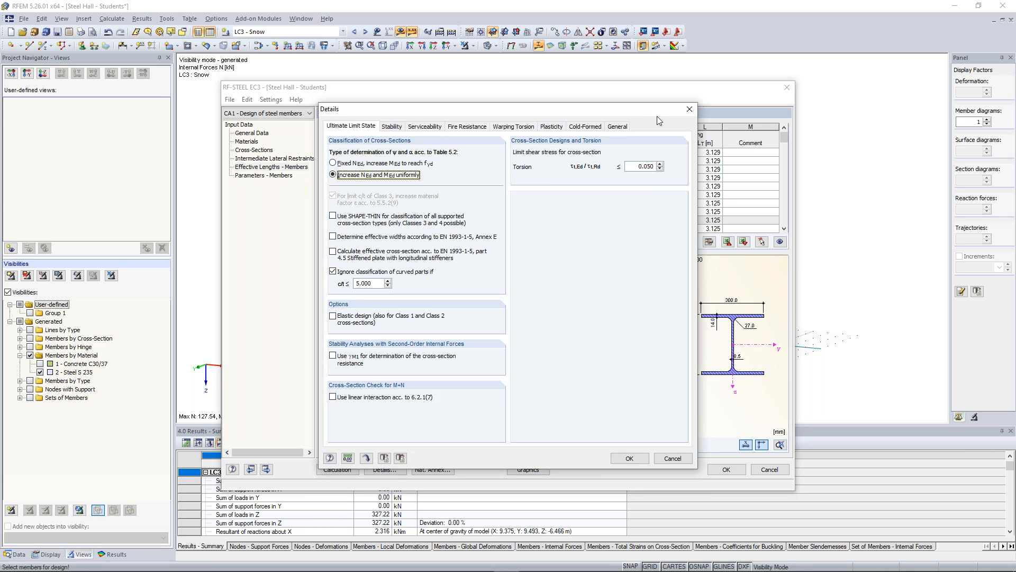
click(689, 108)
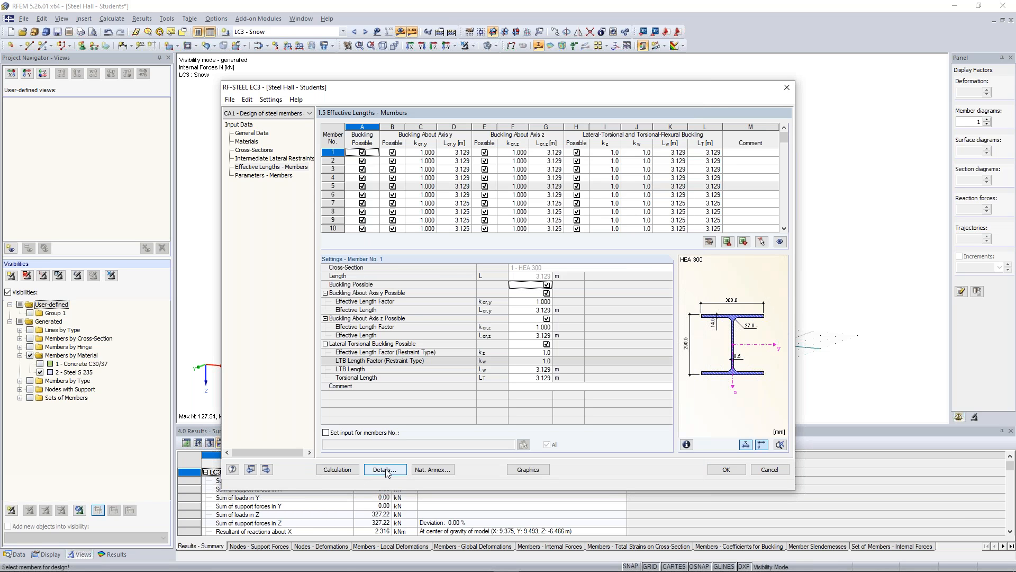
click(385, 469)
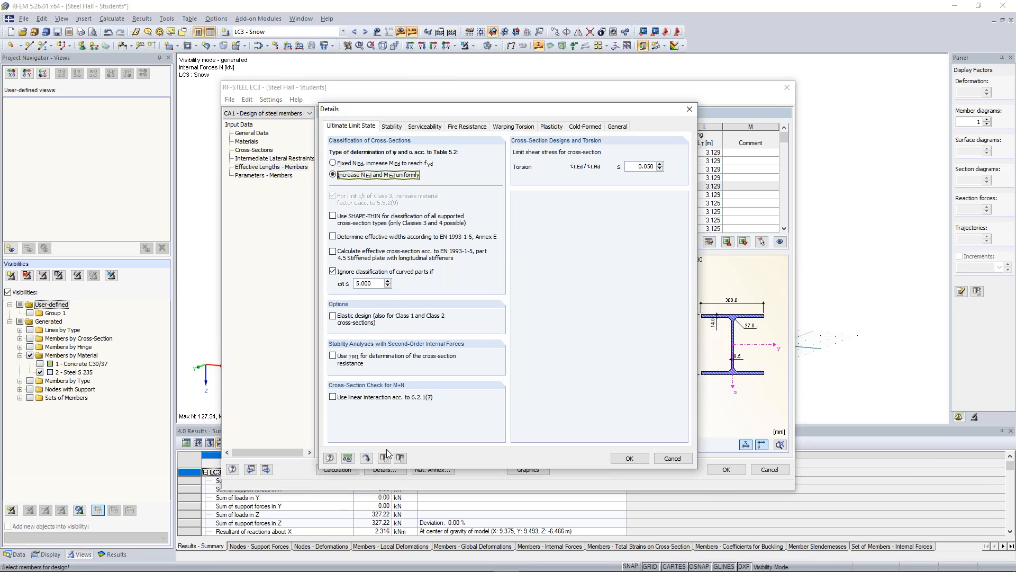
click(392, 127)
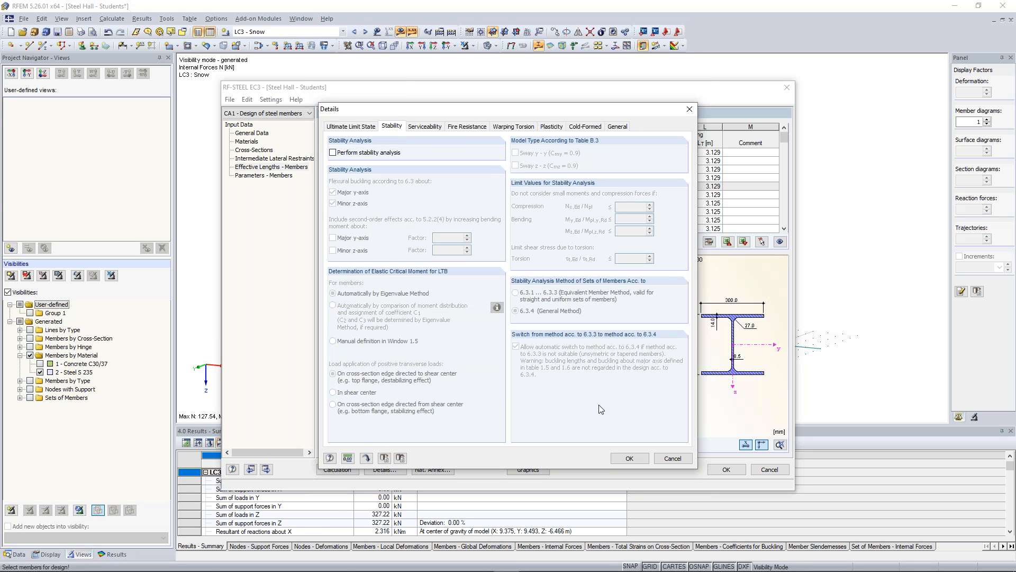
click(638, 459)
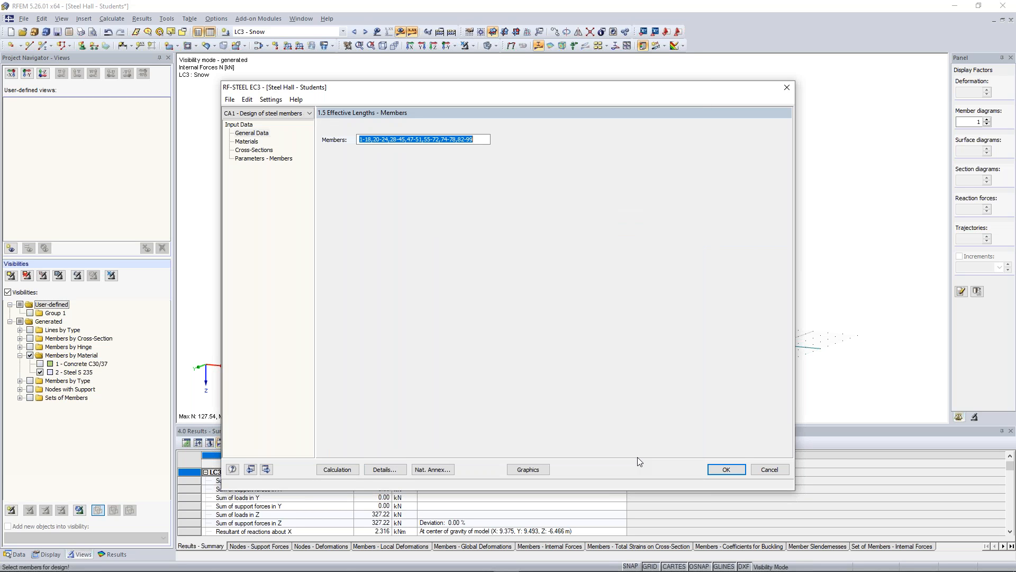
- Run the steel design calculation and review the design ratios by cross-section
click(339, 469)
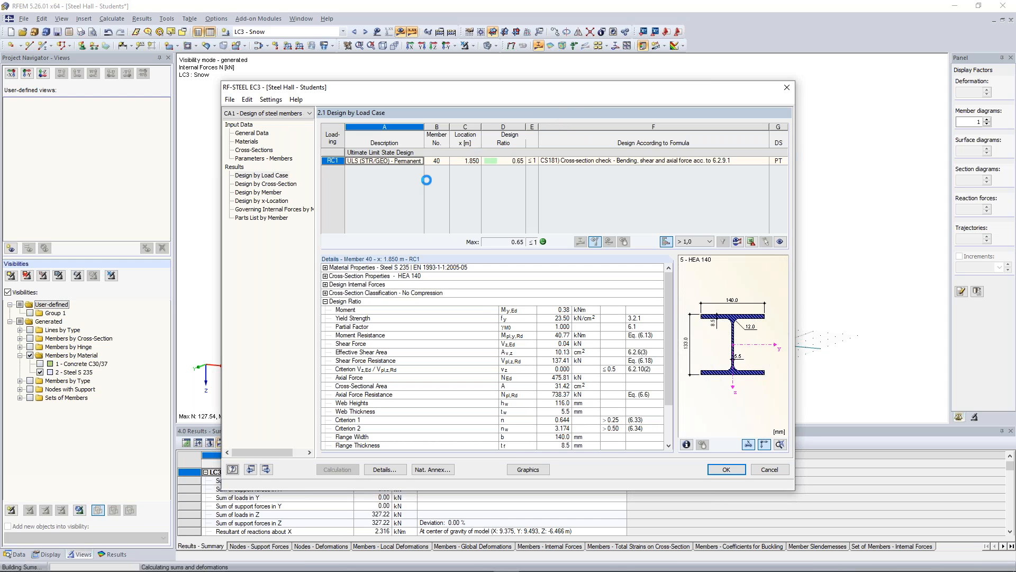
click(287, 184)
drag(784, 142, 775, 208)
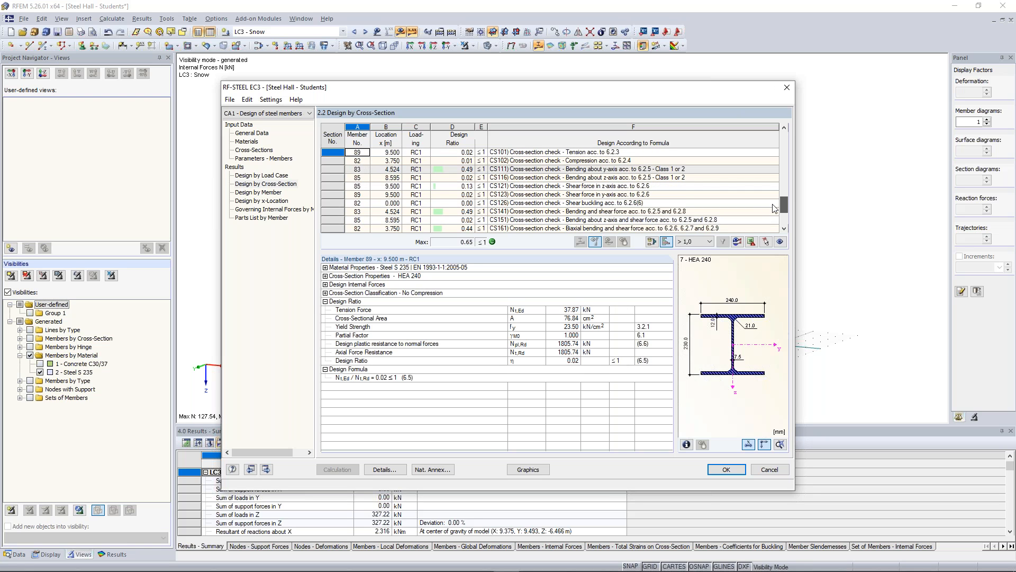
- Filter the cross-section design results to the maximum ratios and locate the governing HEA 140 check, member 40, in the model
drag(775, 208, 772, 212)
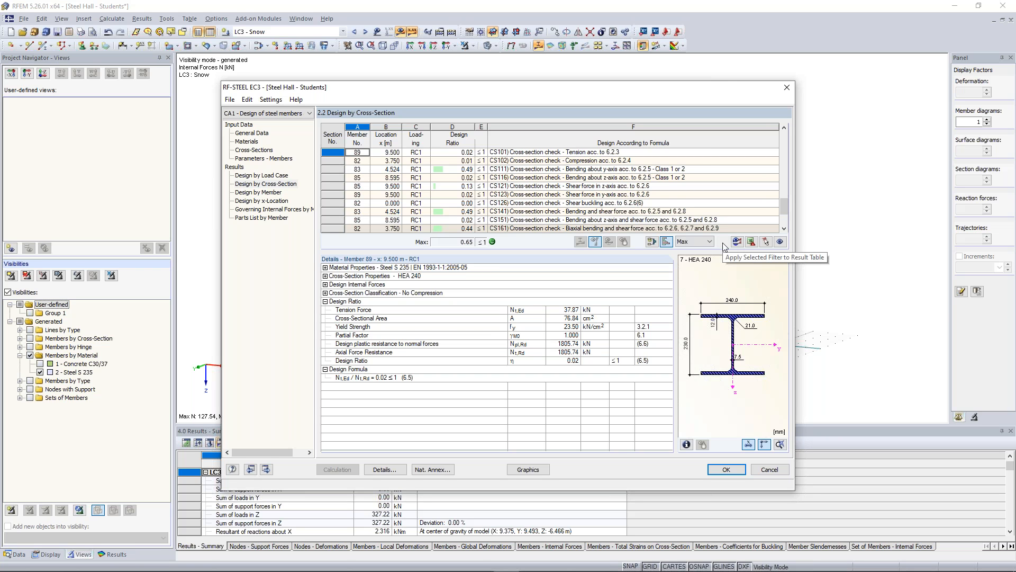
click(723, 241)
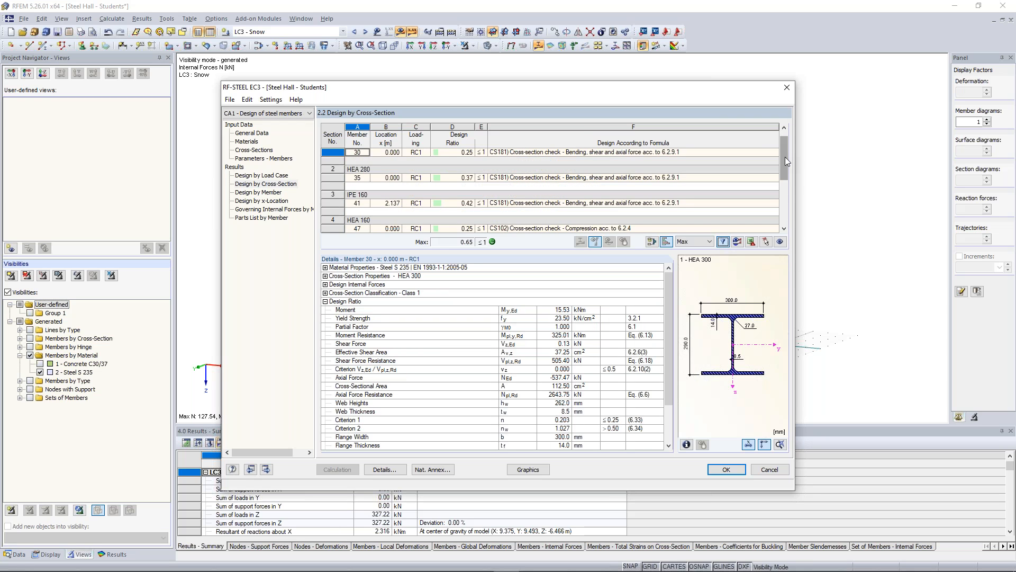
drag(786, 157, 786, 196)
click(541, 177)
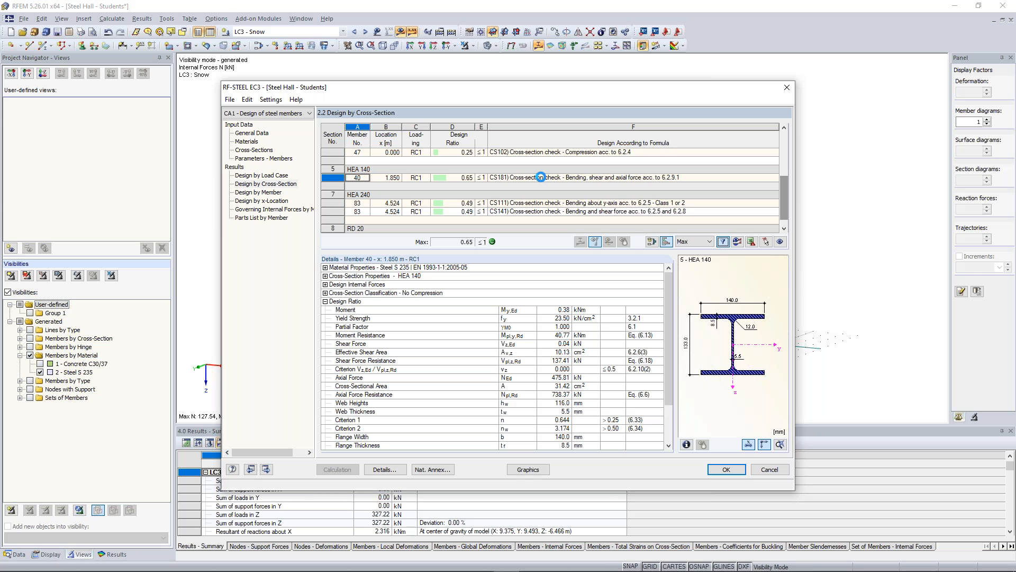
click(540, 176)
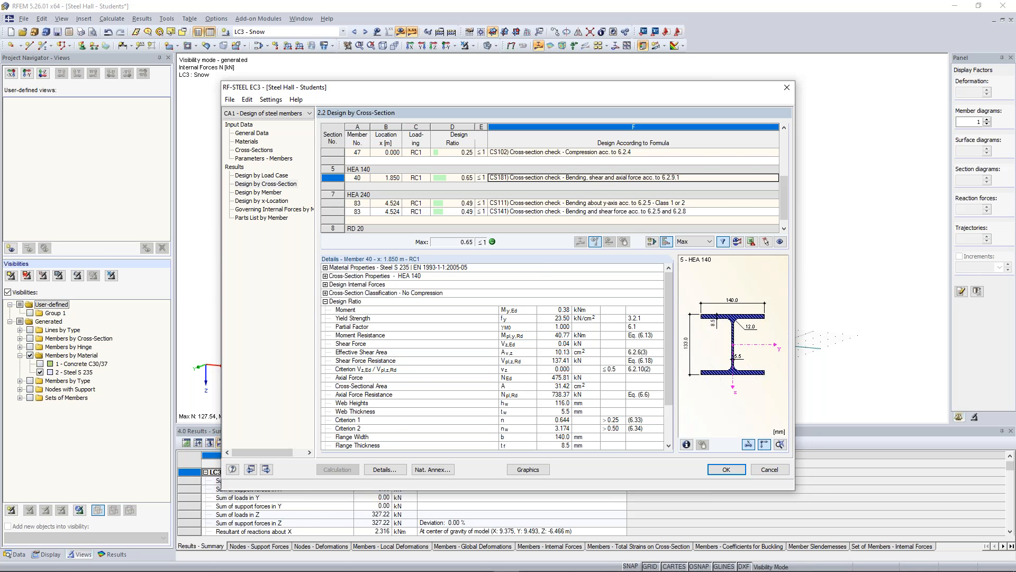
drag(460, 86, 447, 298)
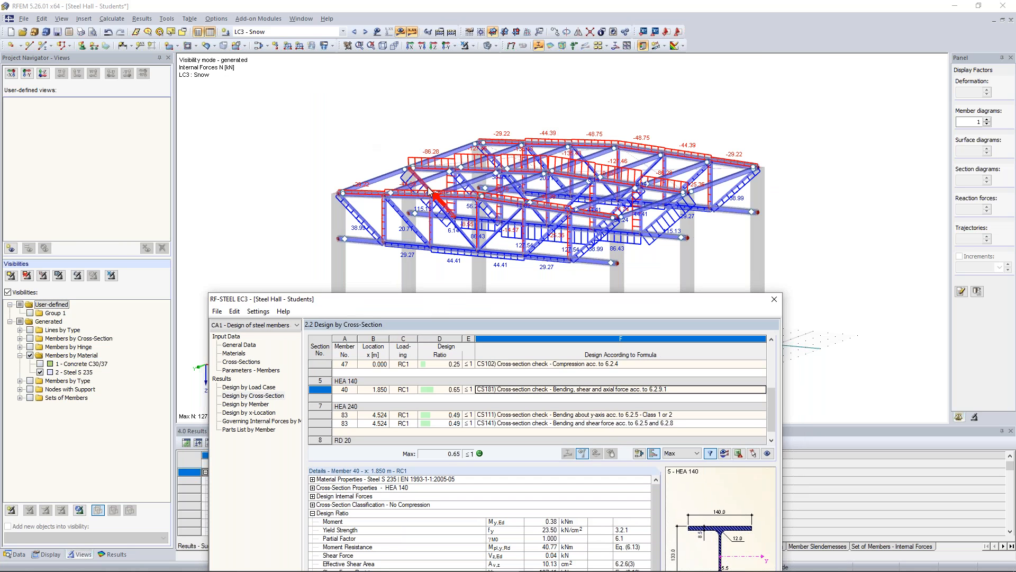
drag(448, 298, 464, 80)
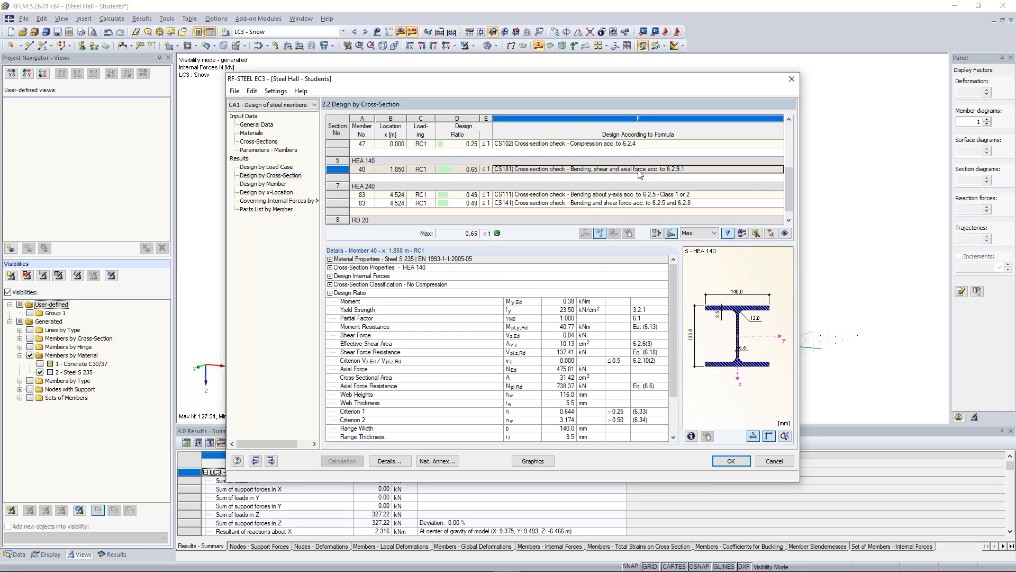
- Examine member 40's material properties, cross-section properties, design internal forces and cross-section classification in the result details
click(330, 259)
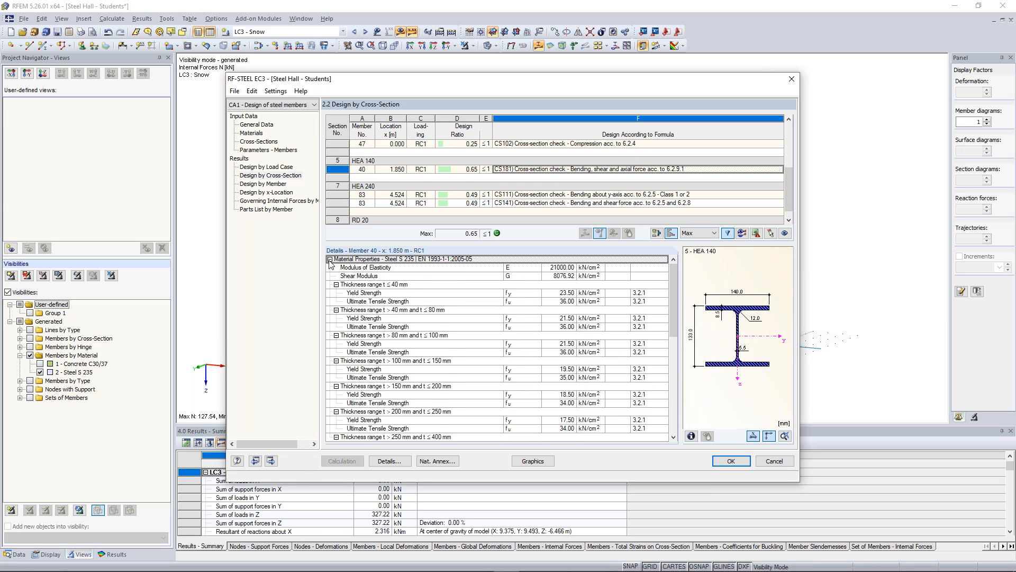
click(330, 259)
click(330, 267)
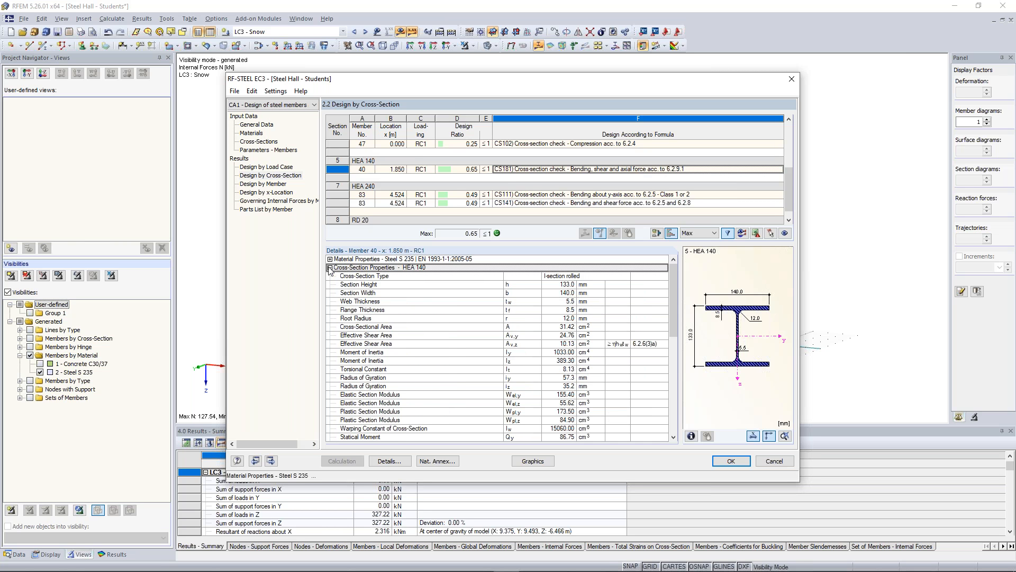
drag(670, 284, 537, 254)
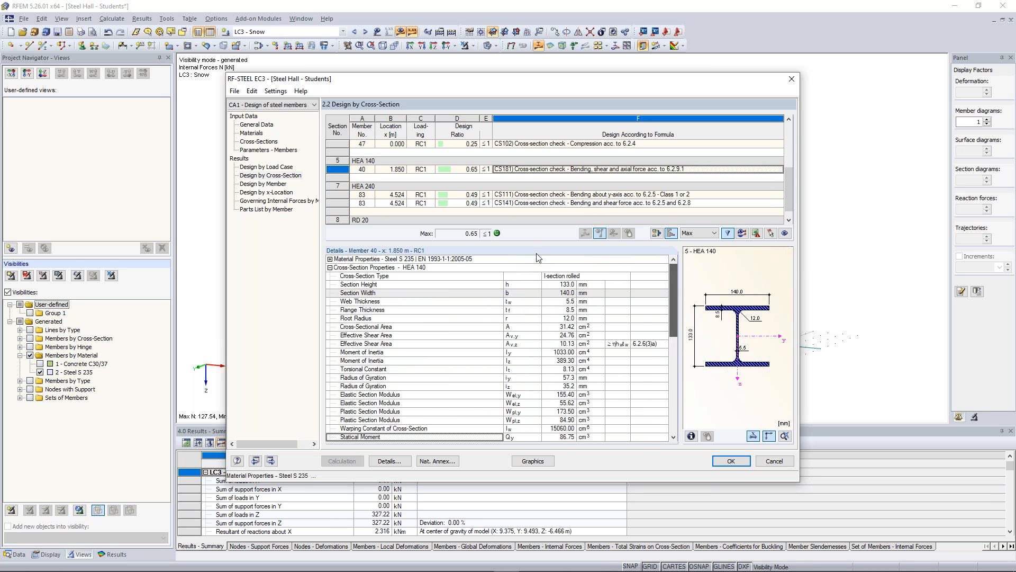
click(330, 267)
click(330, 276)
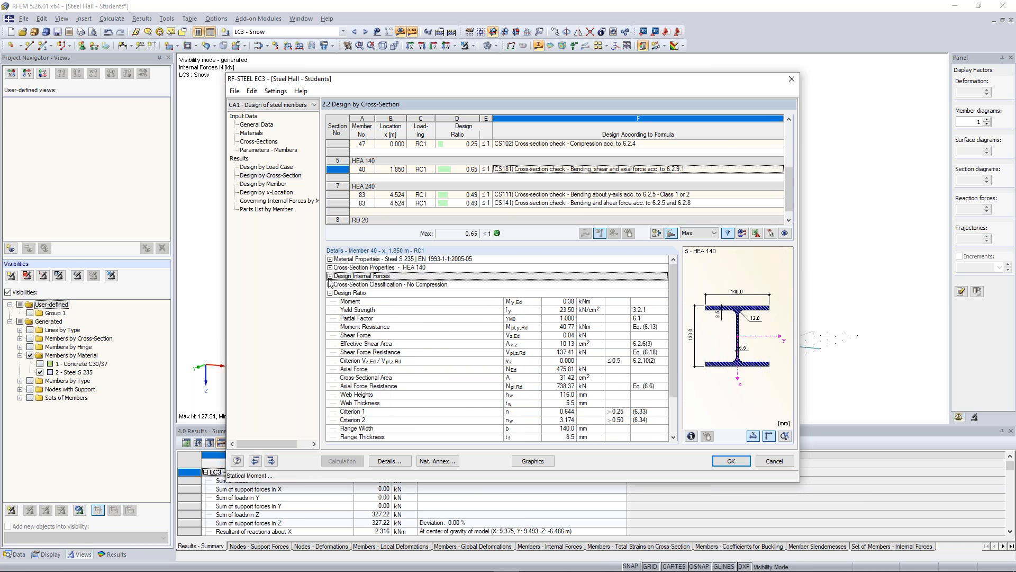
click(330, 276)
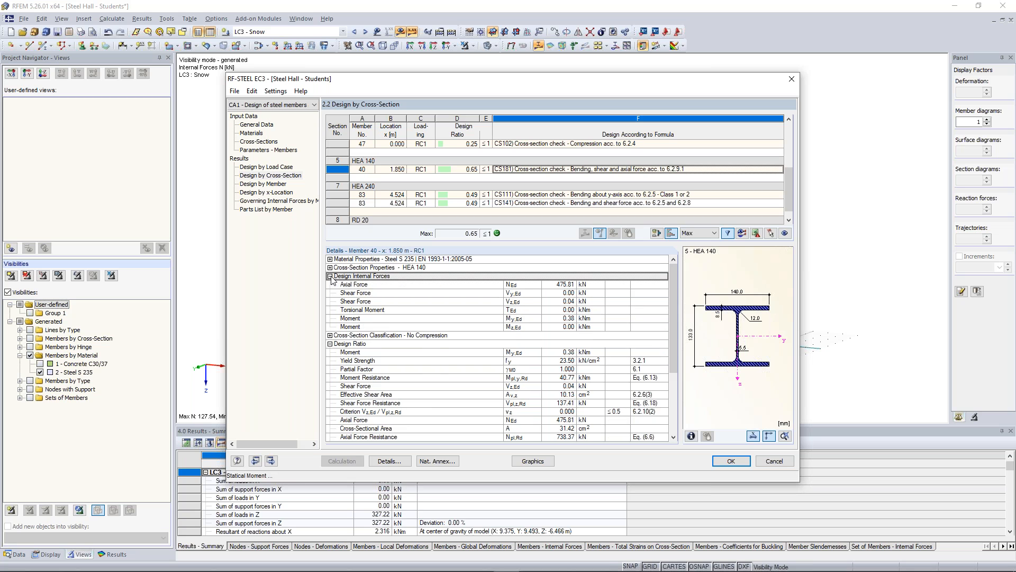
click(329, 336)
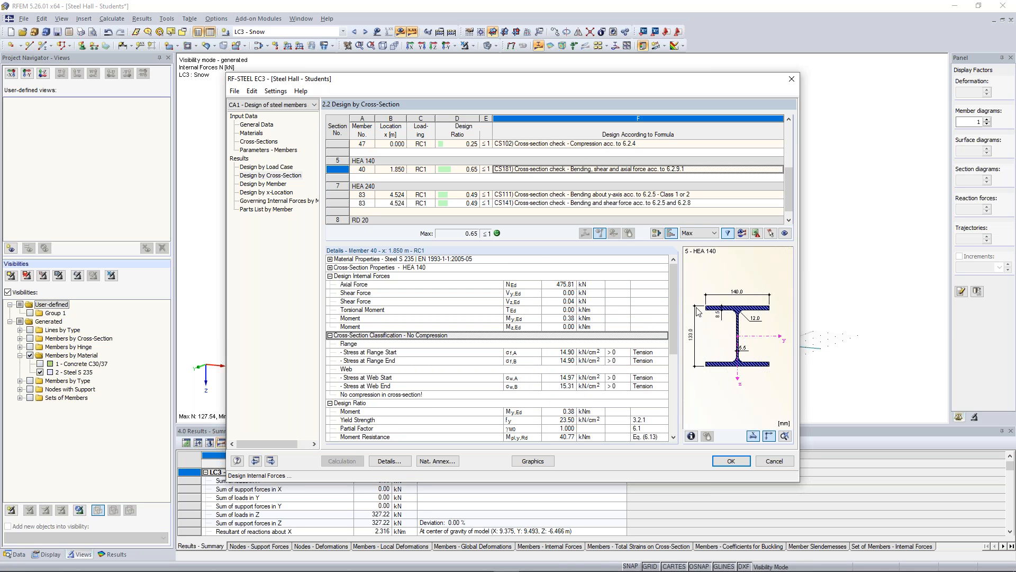
- Read through member 40's design ratio calculation down to its design formula
scroll(666, 328, down, 2)
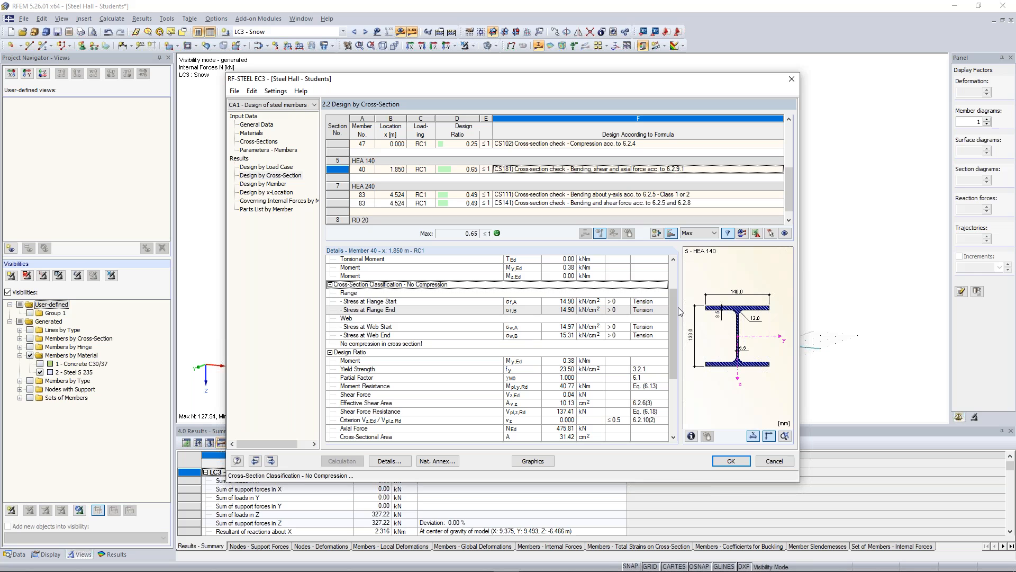
scroll(566, 284, down, 3)
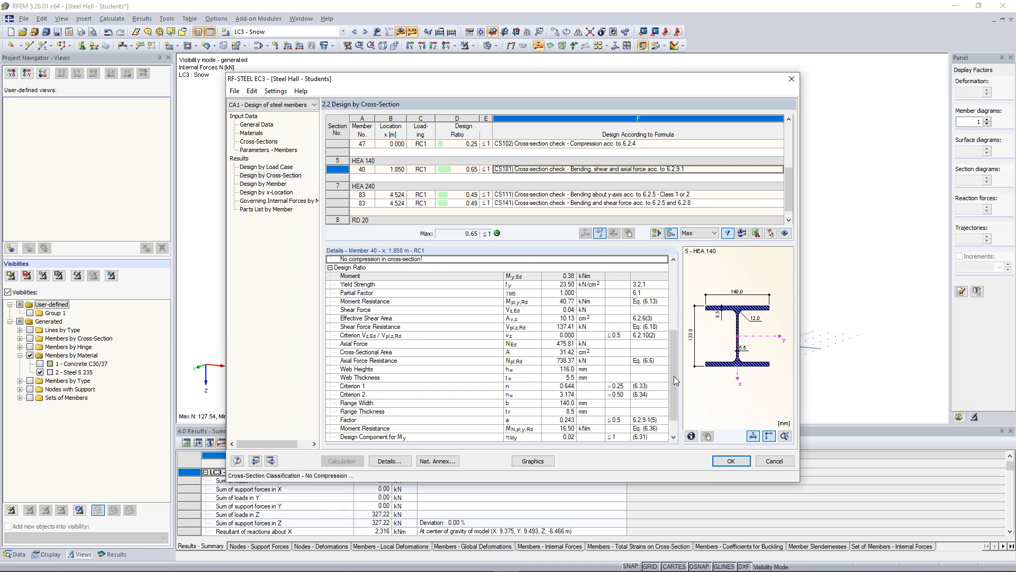
scroll(566, 284, down, 1)
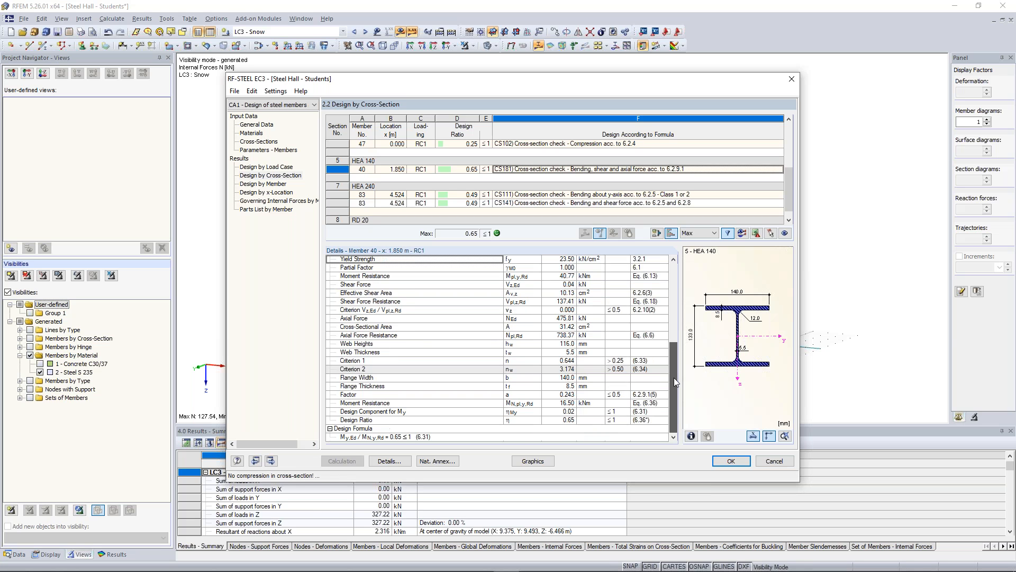
click(402, 435)
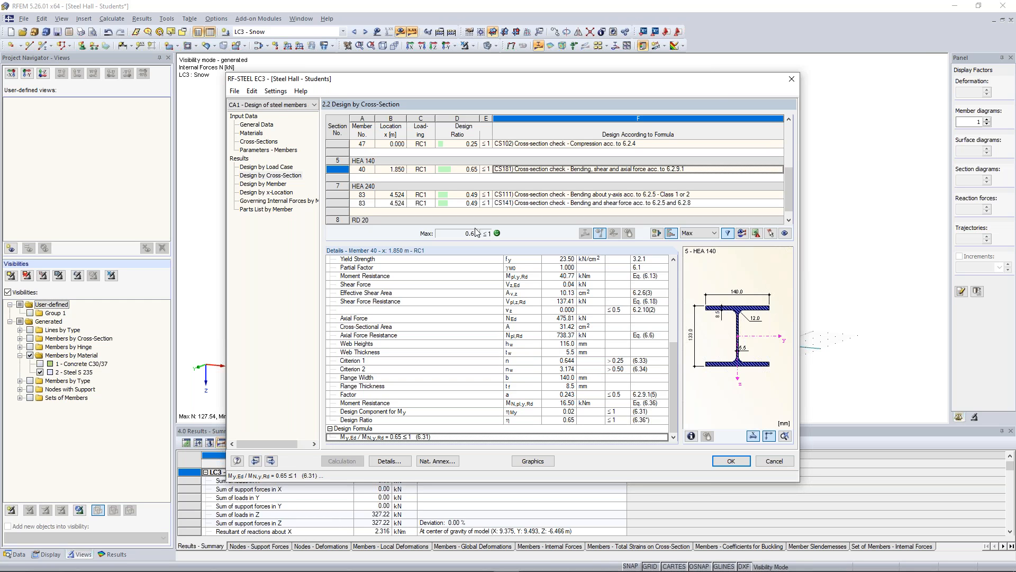
- Rename the current design case as Cross-Sections
click(234, 91)
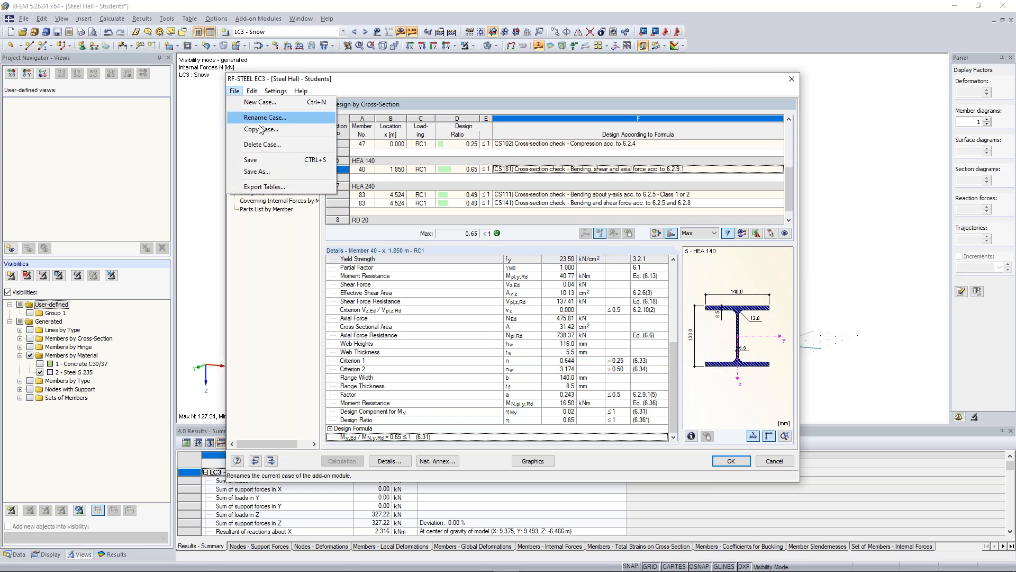
click(245, 91)
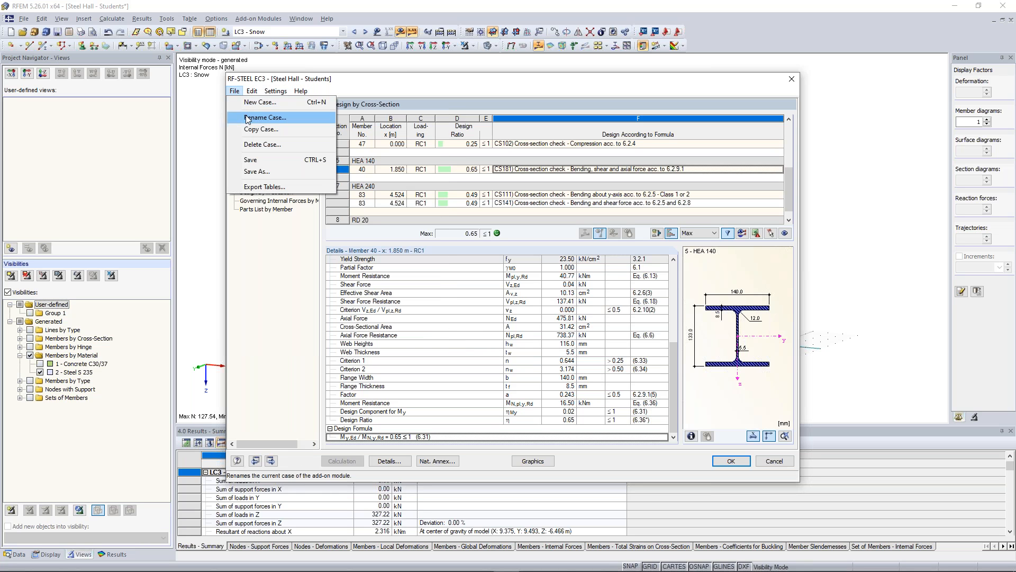
click(276, 113)
text(Cross-Sections)
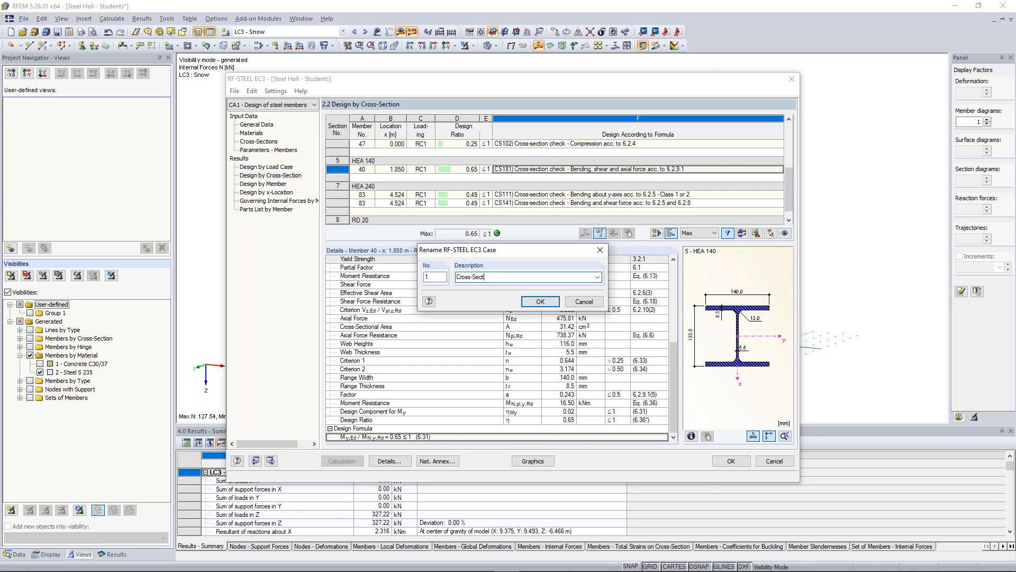
click(532, 301)
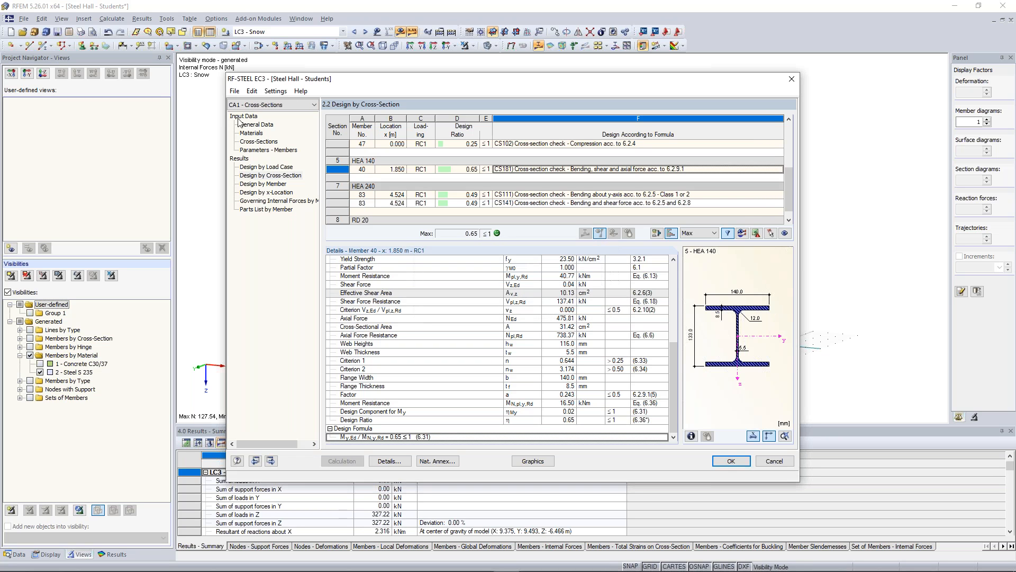
- Create a new design case No. 2 named Stability Design, saving the changes to case CA1
click(235, 92)
click(268, 105)
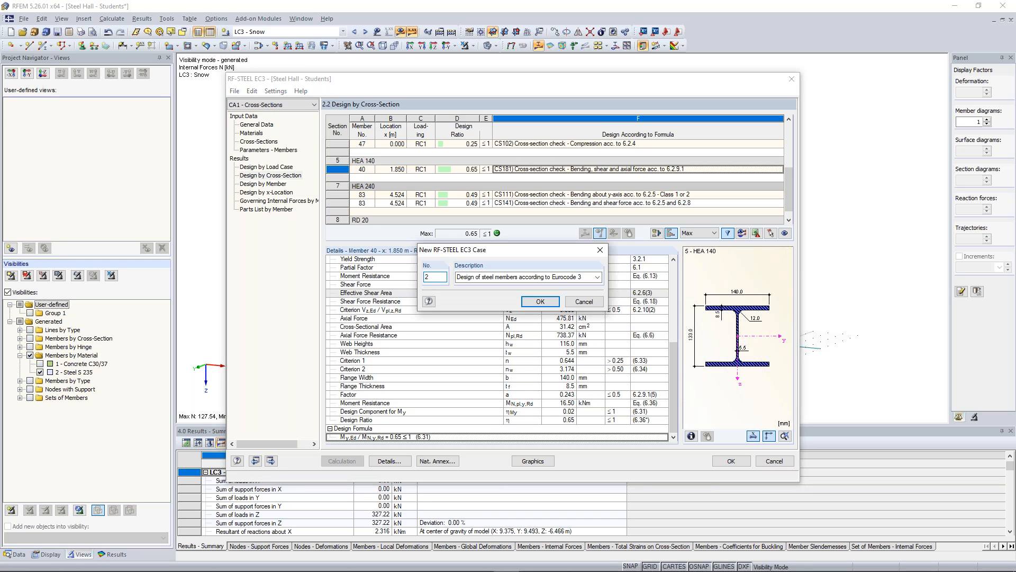
click(524, 277)
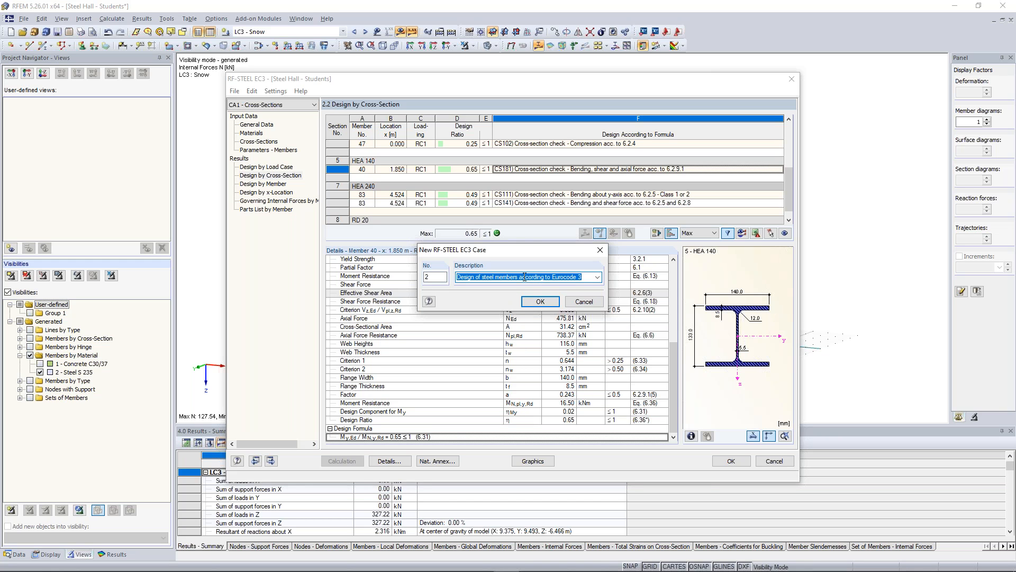
text(Stability Design)
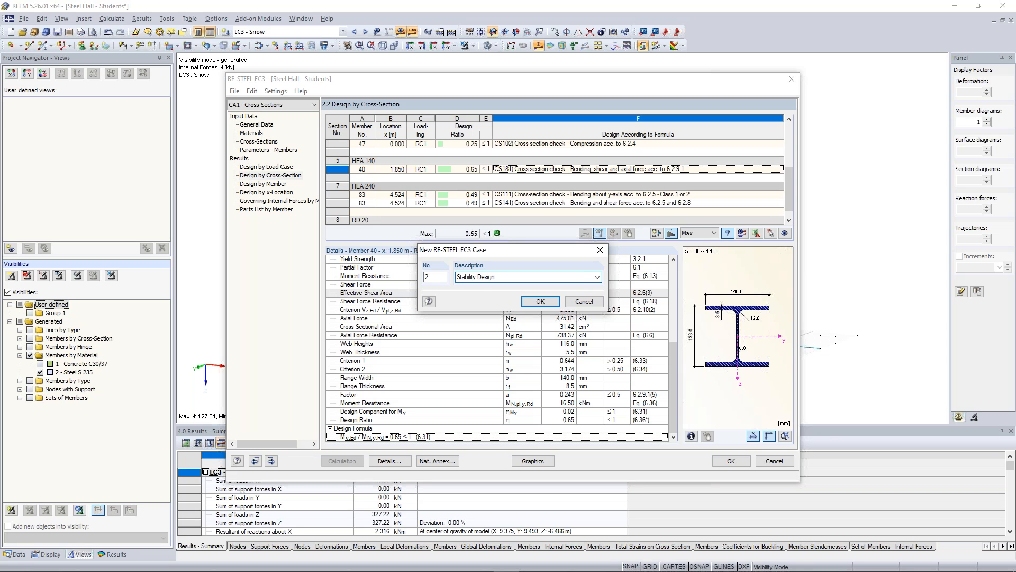
click(540, 302)
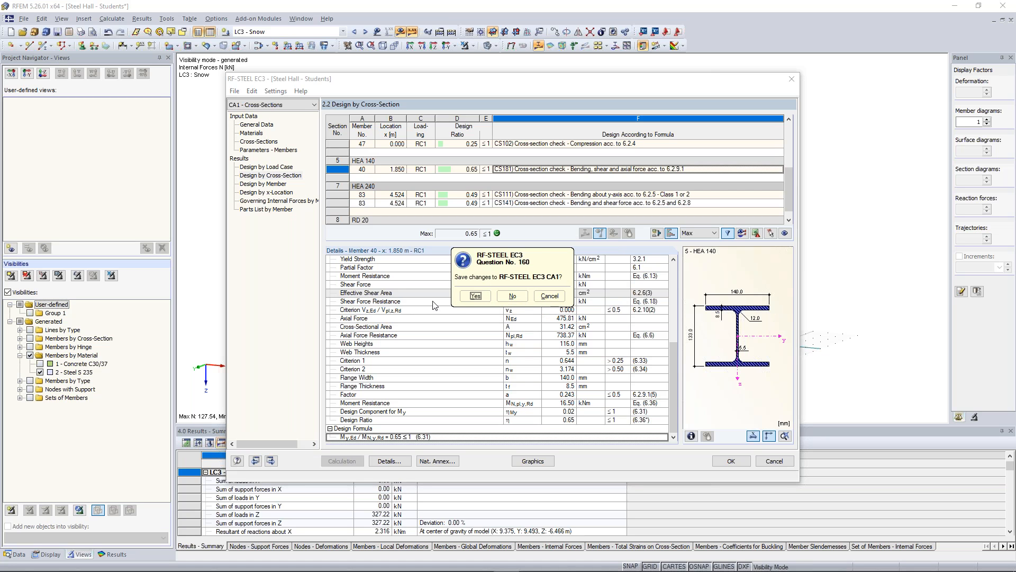
click(475, 298)
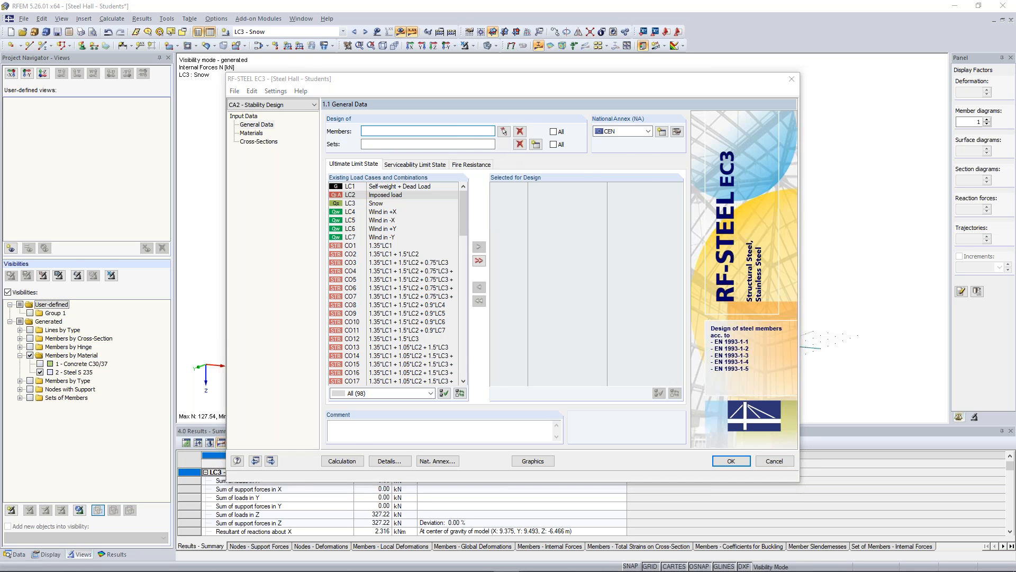
- Choose set of members No. 3 for design and add result combination RC1, ULS (STR/GEO), to the ultimate limit state selection
click(504, 144)
click(458, 164)
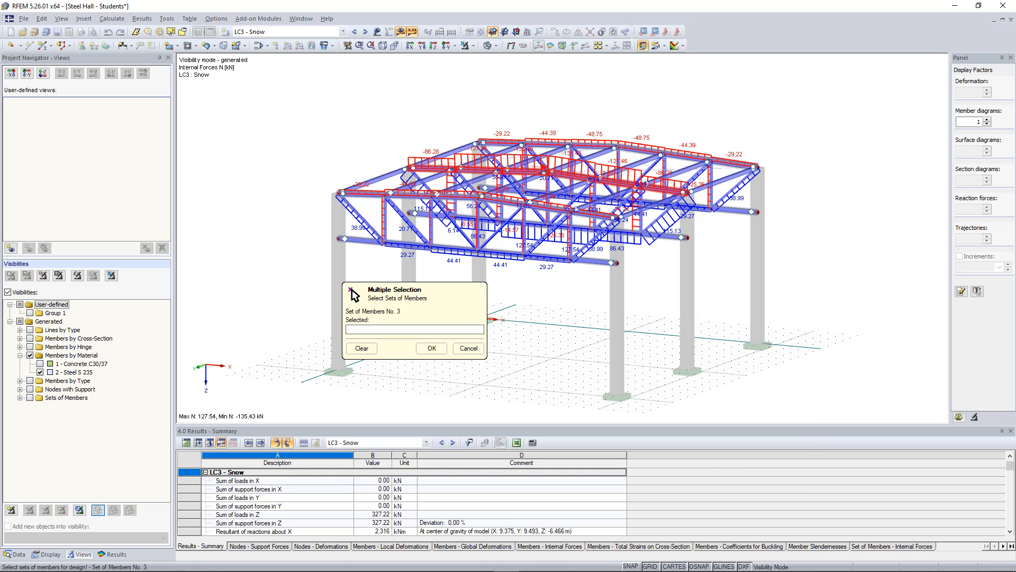
click(440, 348)
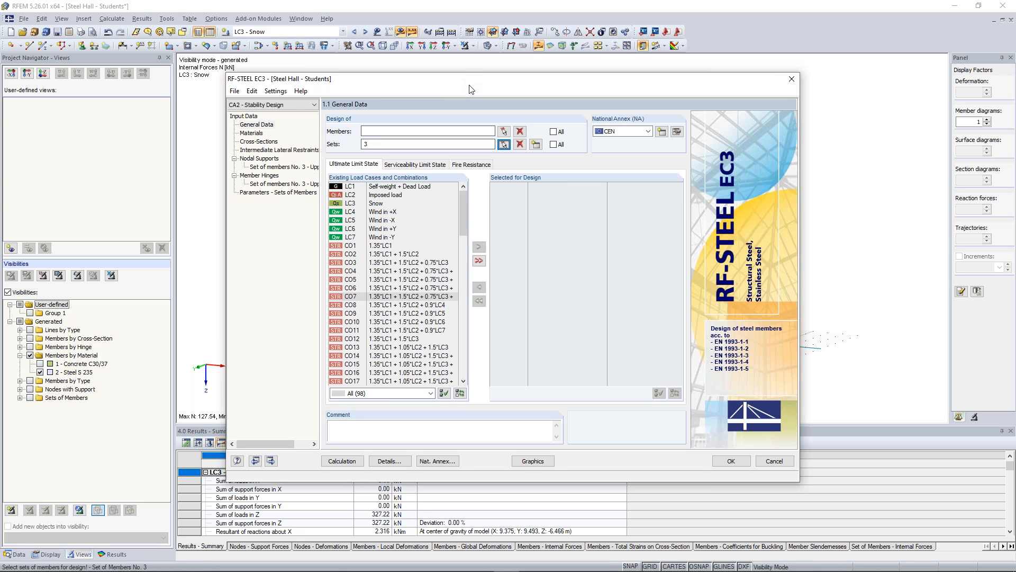
drag(464, 221, 427, 365)
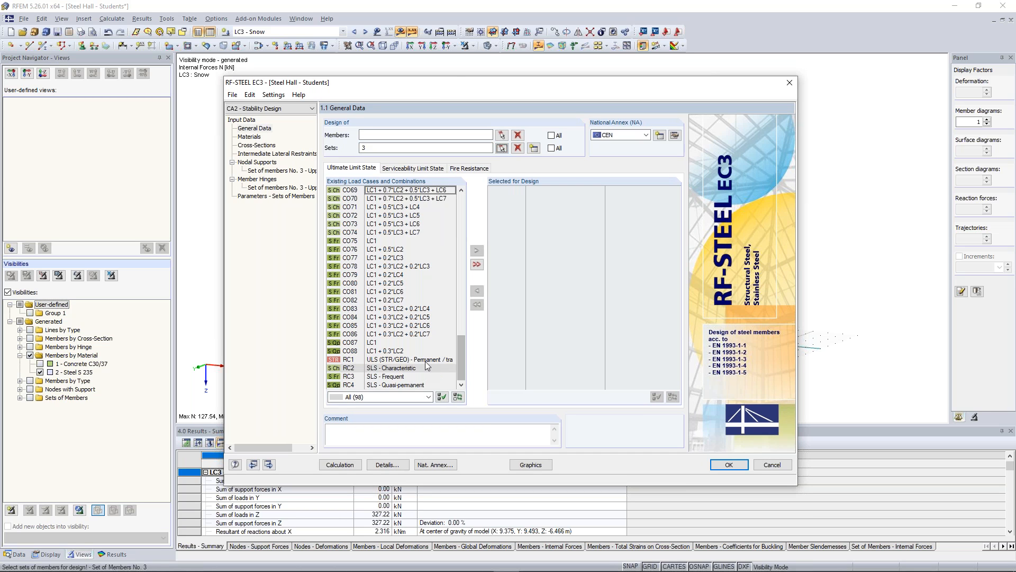
double_click(426, 361)
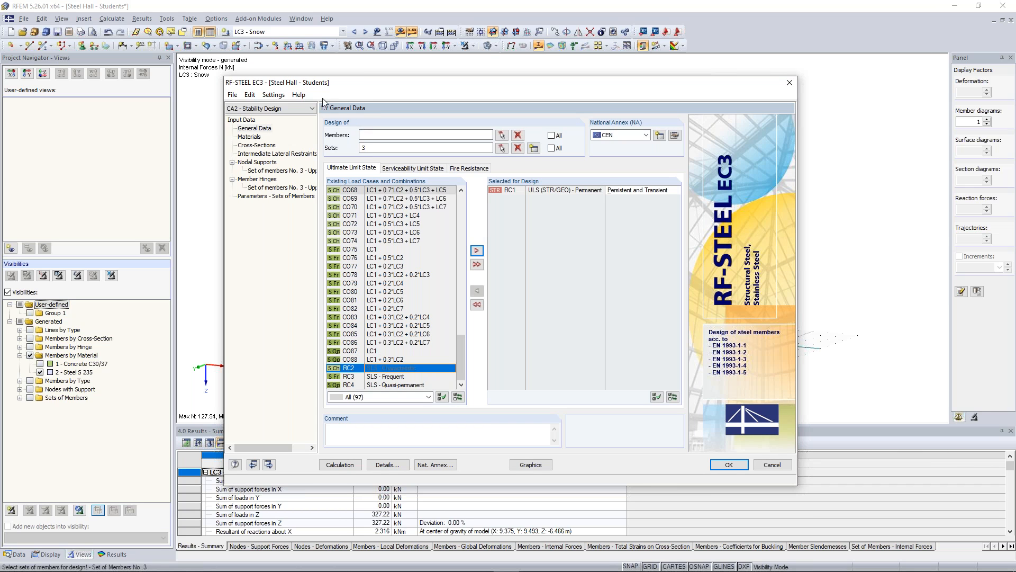
- Review the stability case's materials, cross-sections, intermediate lateral restraints and the nodal supports of set of members No. 3, Upper chord
click(252, 137)
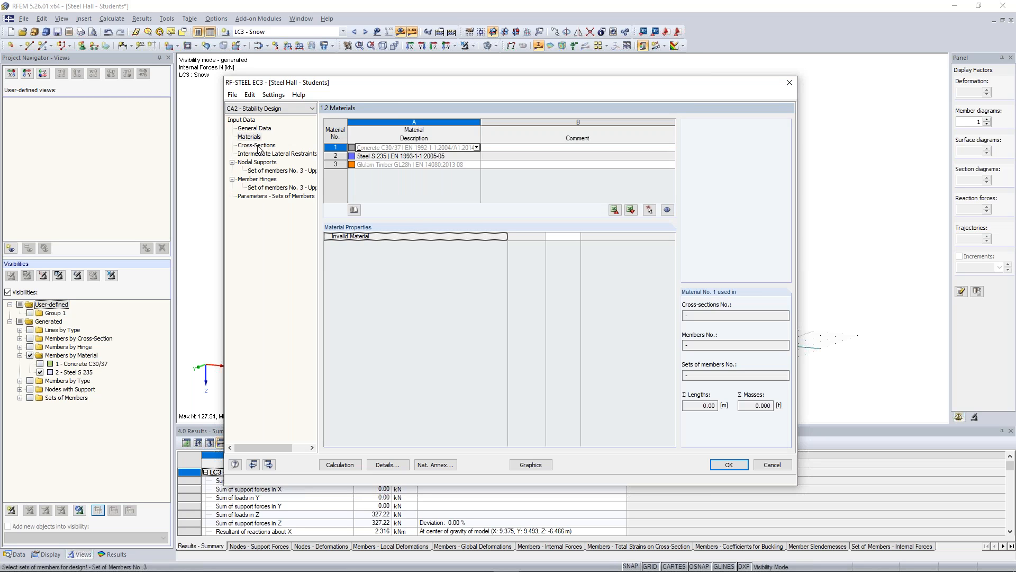
click(258, 146)
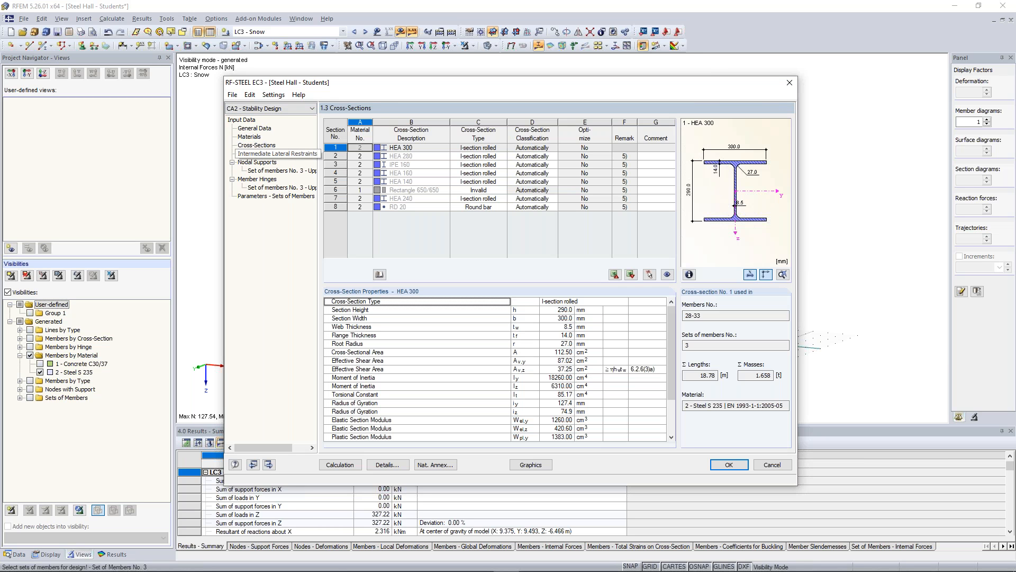
click(262, 153)
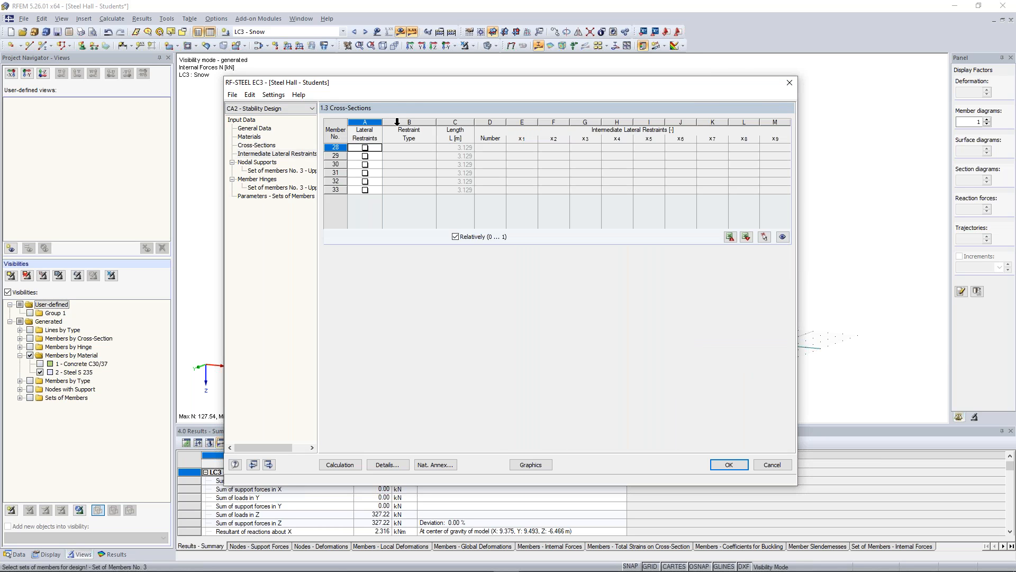
click(269, 171)
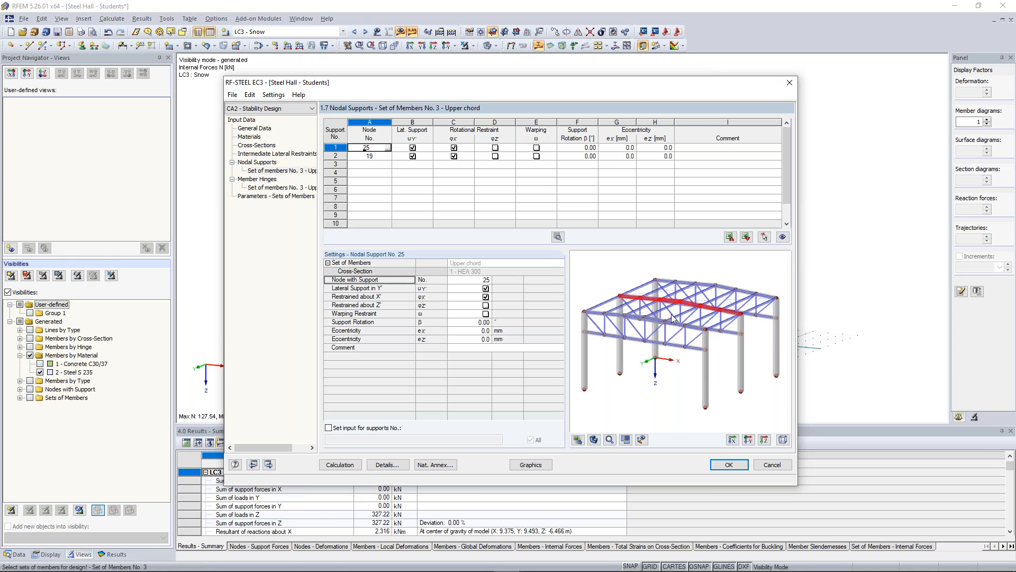
scroll(666, 294, up, 4)
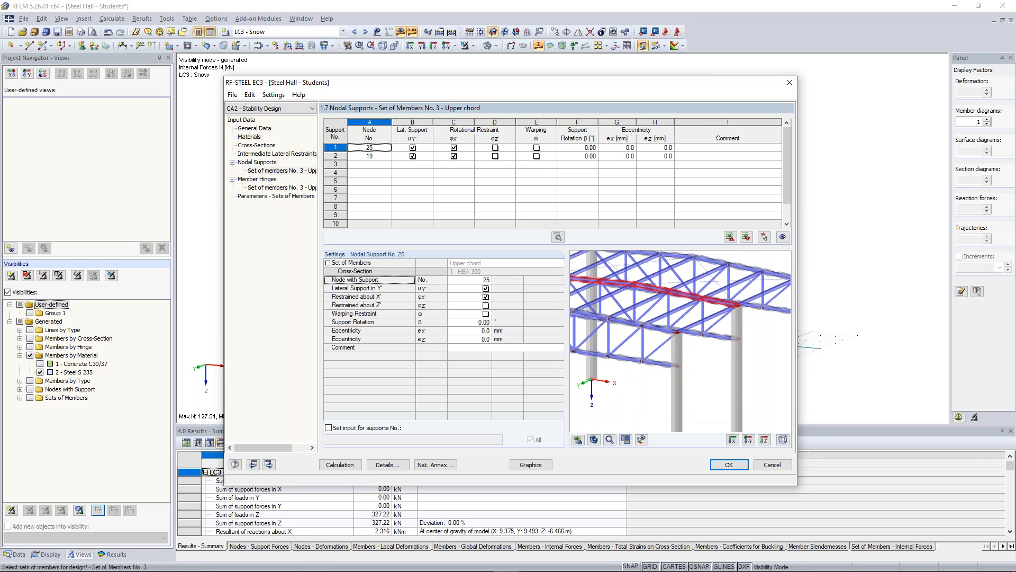
scroll(689, 285, down, 3)
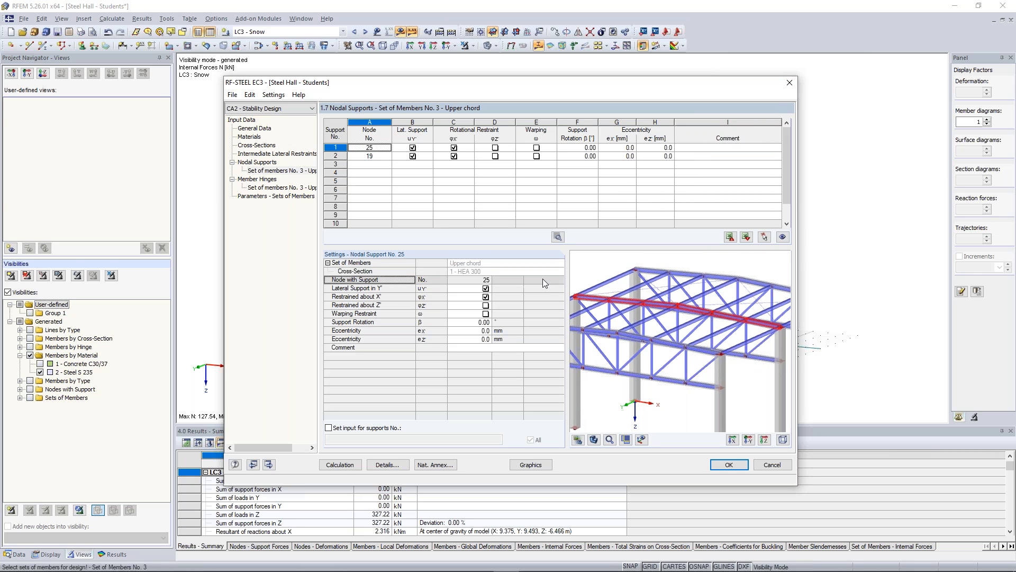
- Isolate the upper chord in the preview graphic and examine the nodal supports at its two ends
click(642, 439)
scroll(703, 295, down, 1)
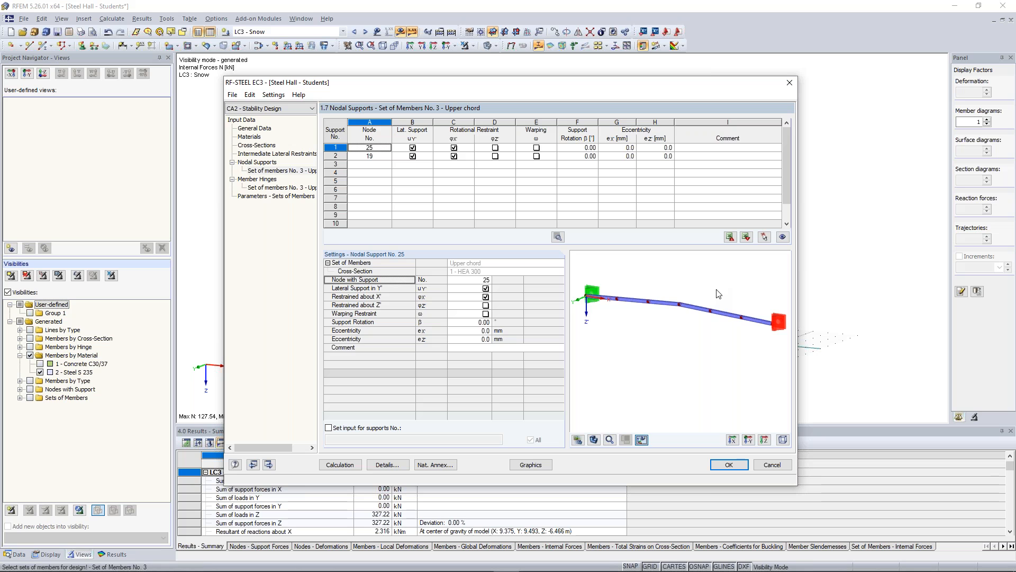
ctrl+middle_drag(717, 289, 637, 277)
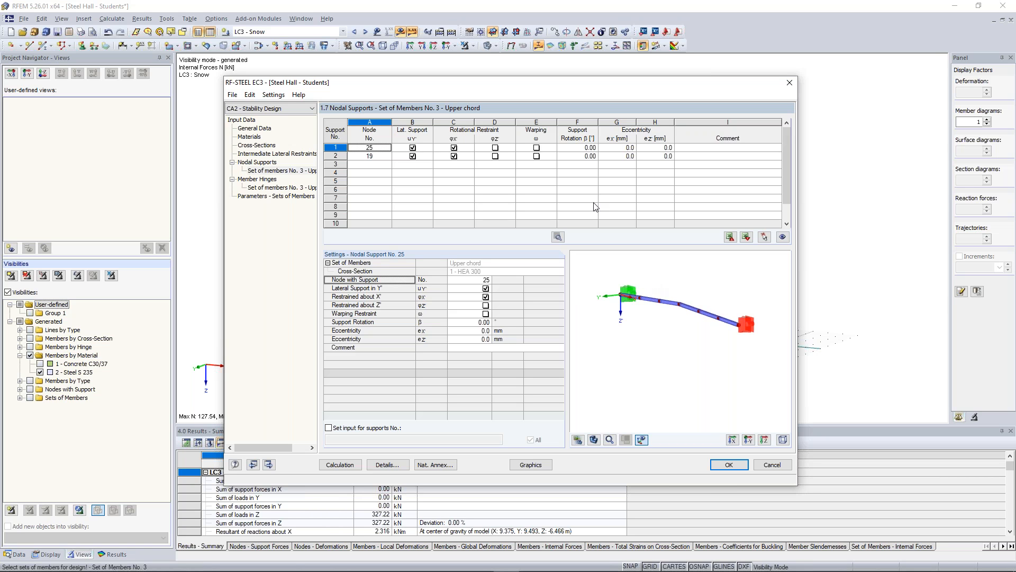
ctrl+middle_drag(673, 278, 697, 285)
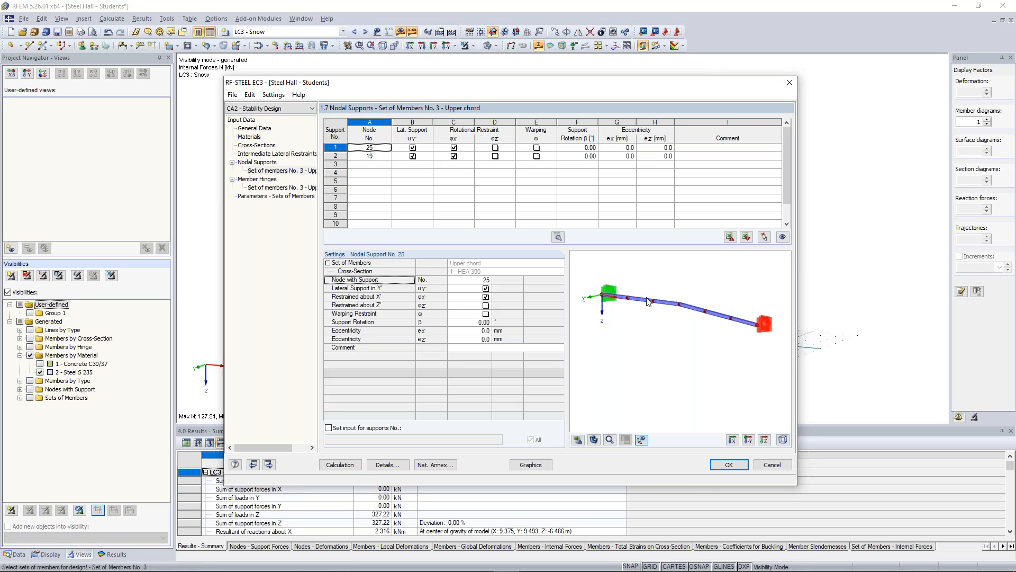
scroll(603, 296, up, 5)
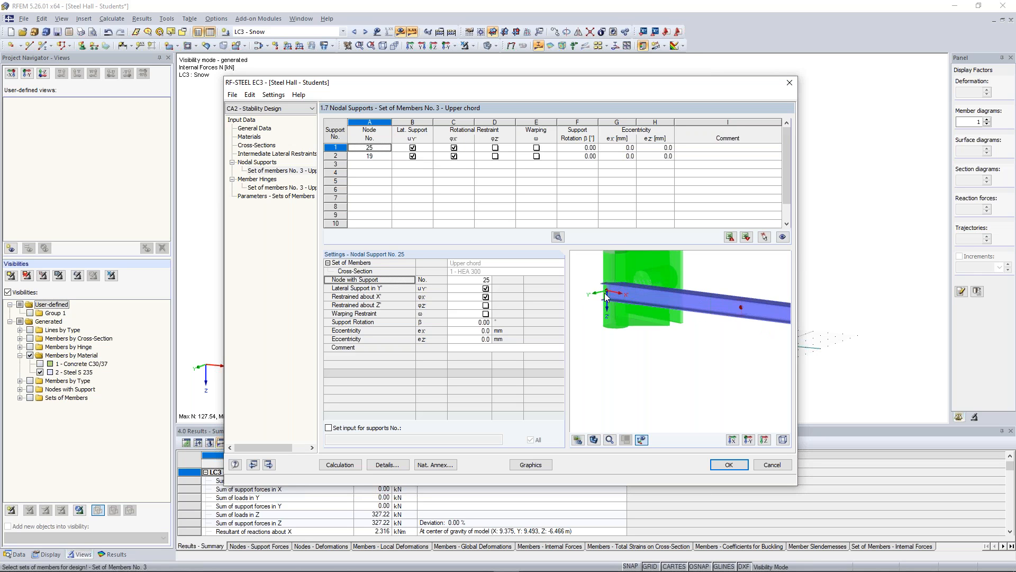
scroll(613, 299, down, 5)
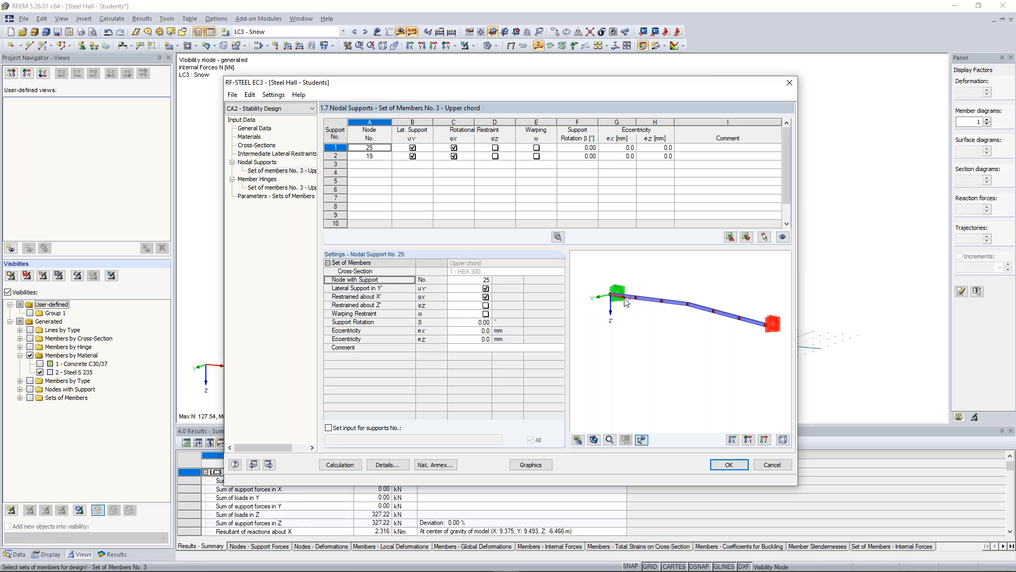
- Calculate the stability design and inspect the design check reported for RC1
click(353, 466)
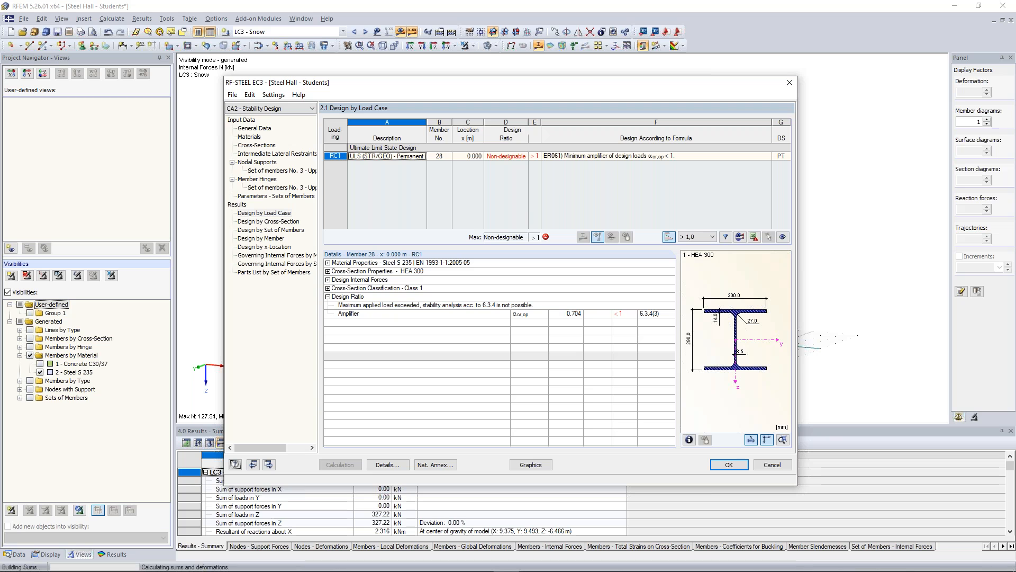
click(615, 155)
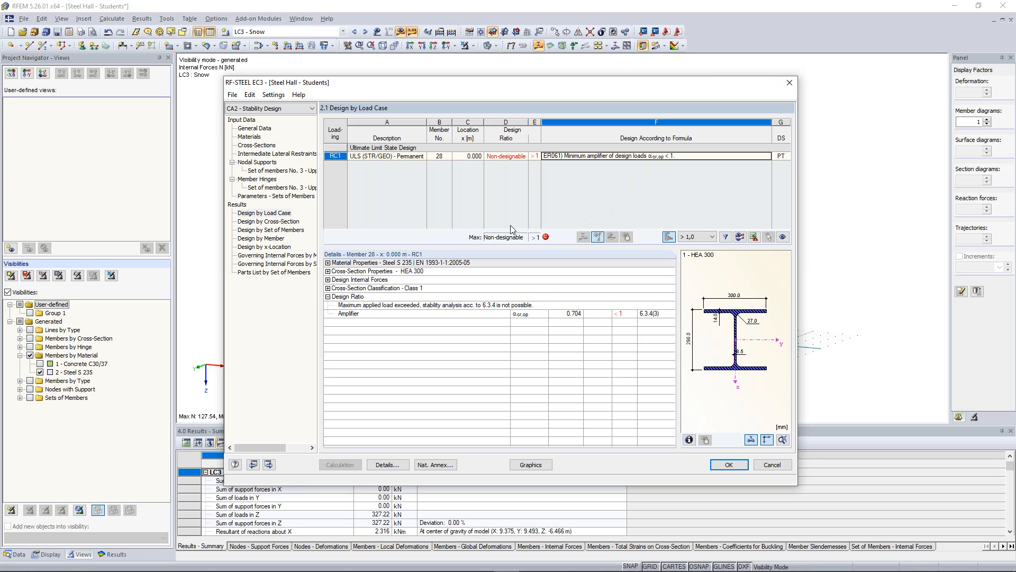
- Add a nodal support at node 22 of the upper chord without rotational restraint about X', and recalculate the stability design
click(263, 171)
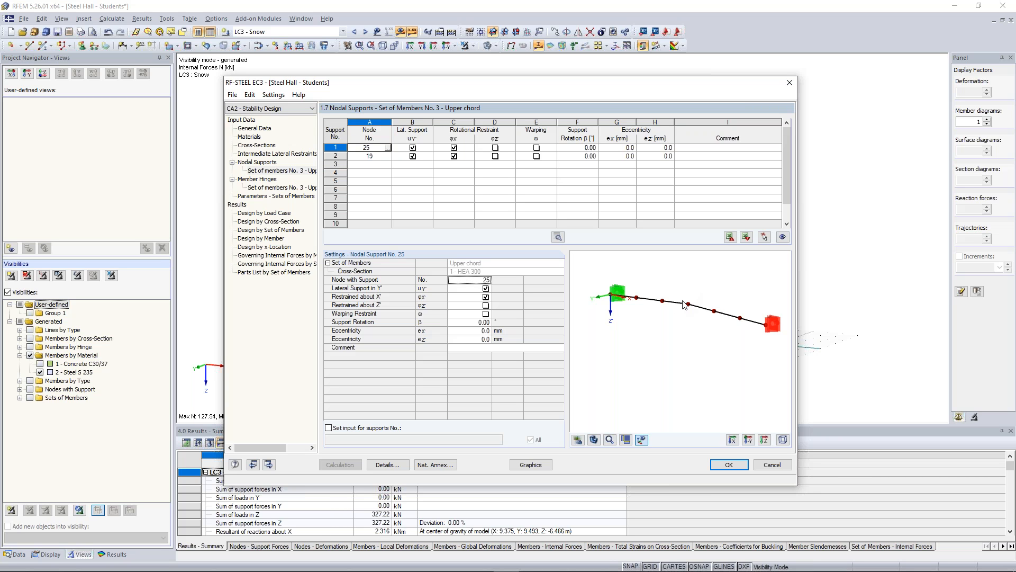
click(376, 164)
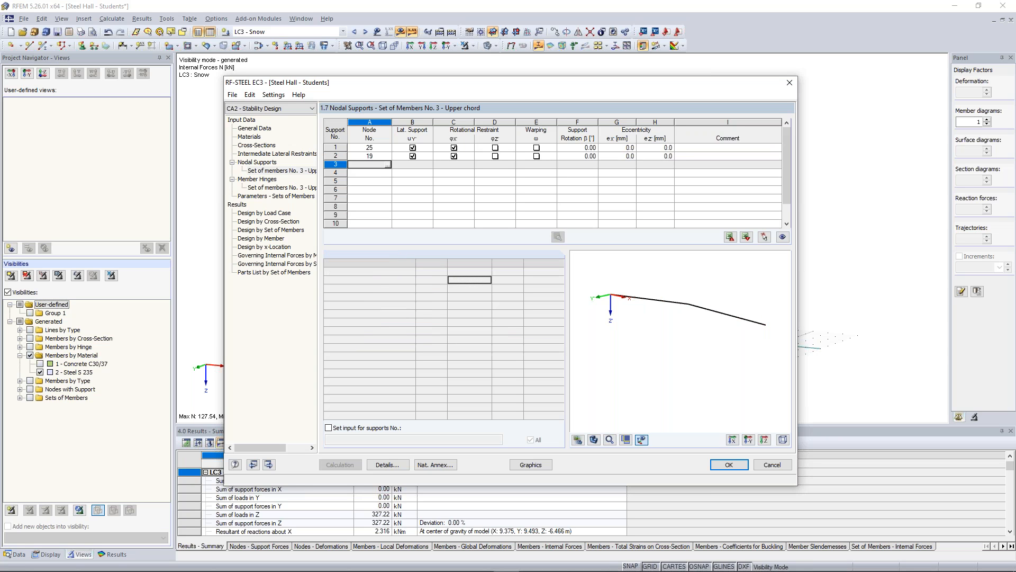
click(389, 165)
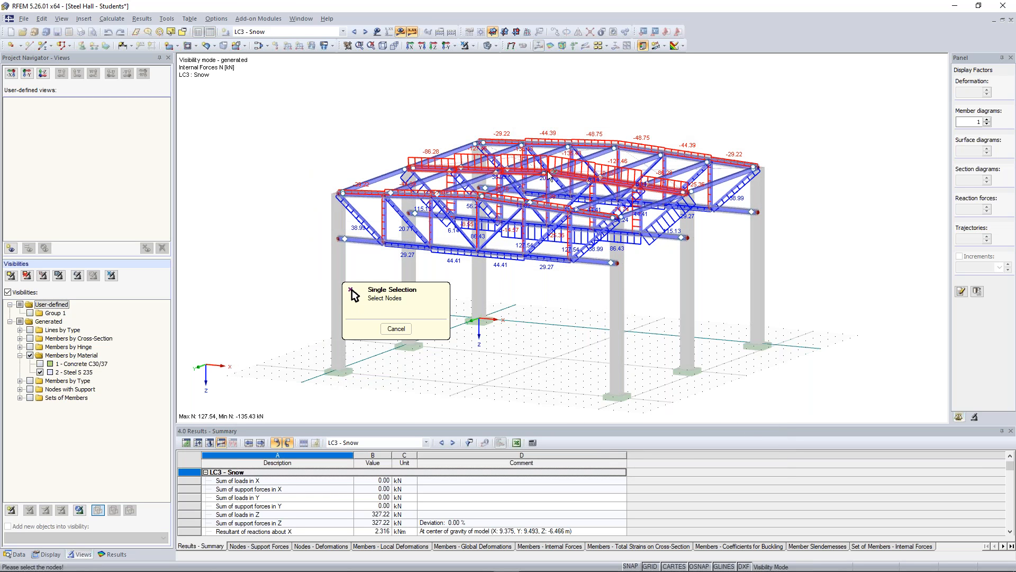
click(547, 173)
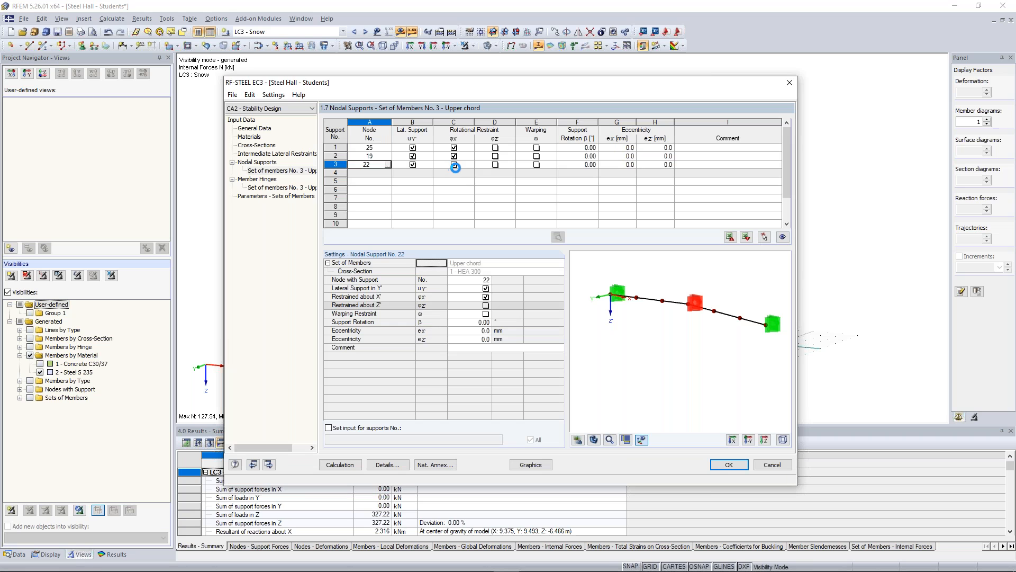
click(454, 165)
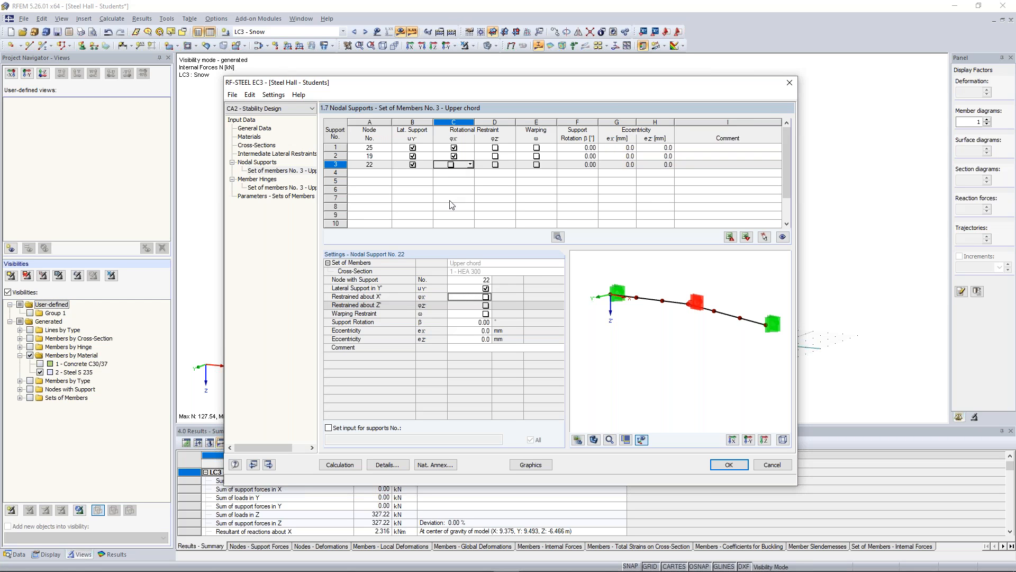
click(351, 464)
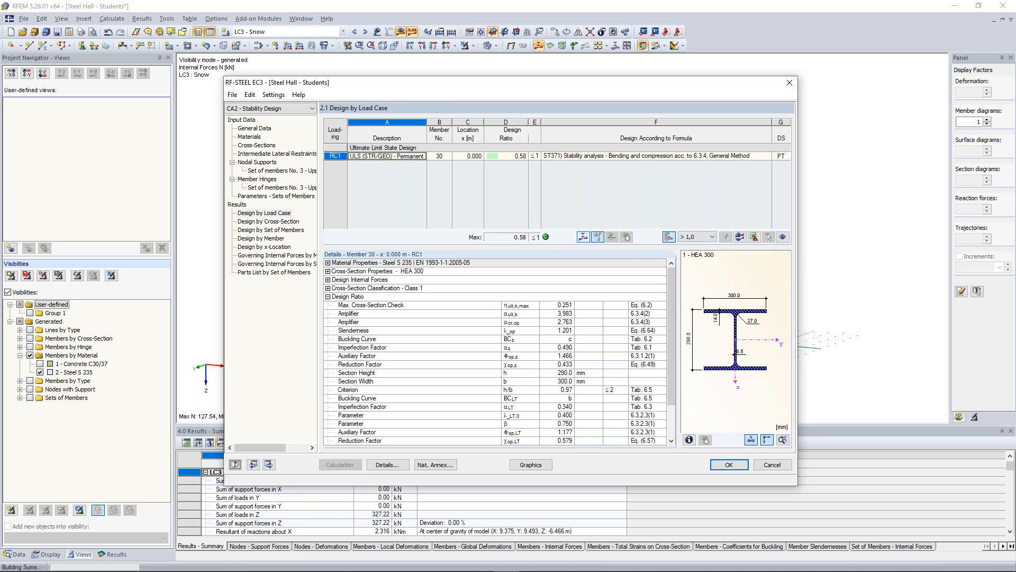
- Examine the upper chord's buckling mode shape at its supported nodes, using a display factor of 2.00
click(597, 237)
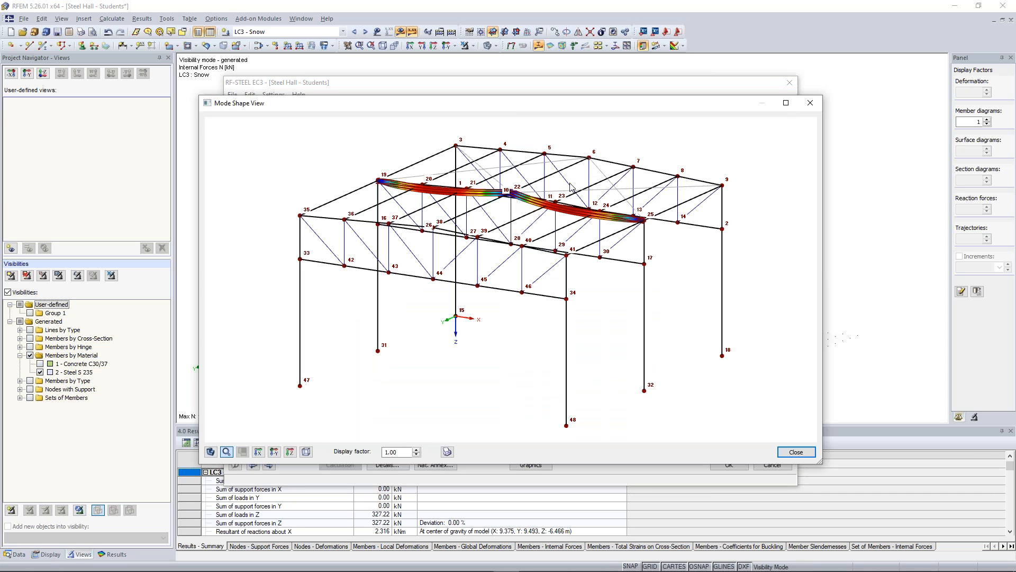
ctrl+middle_drag(649, 200, 381, 191)
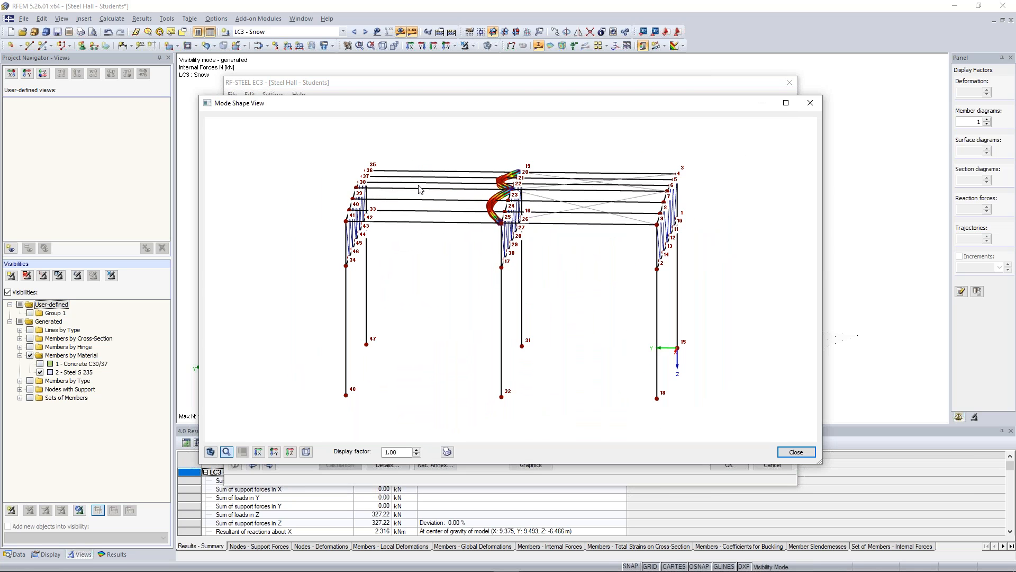
ctrl+middle_drag(599, 185, 459, 259)
scroll(429, 260, up, 6)
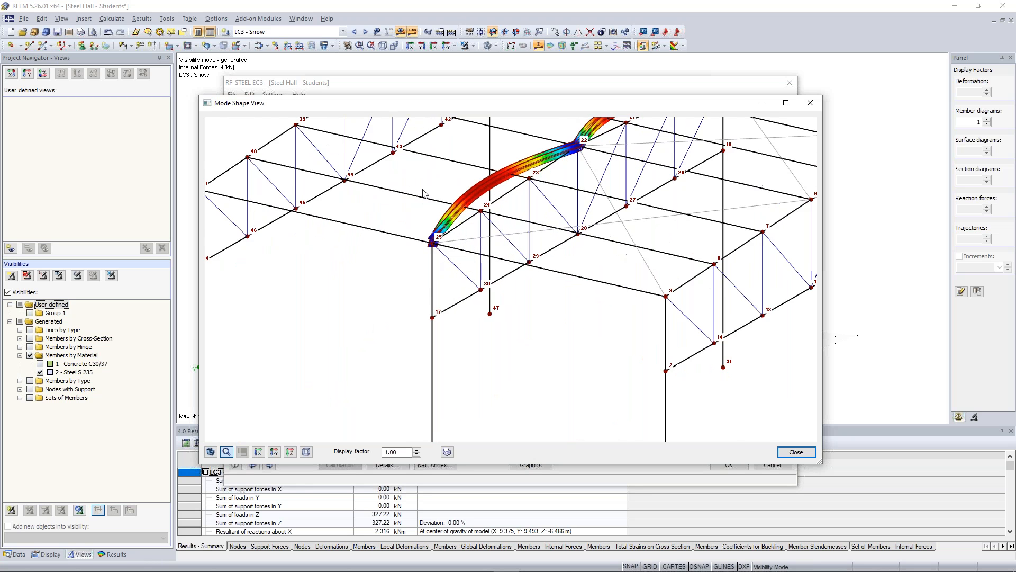
scroll(365, 249, up, 4)
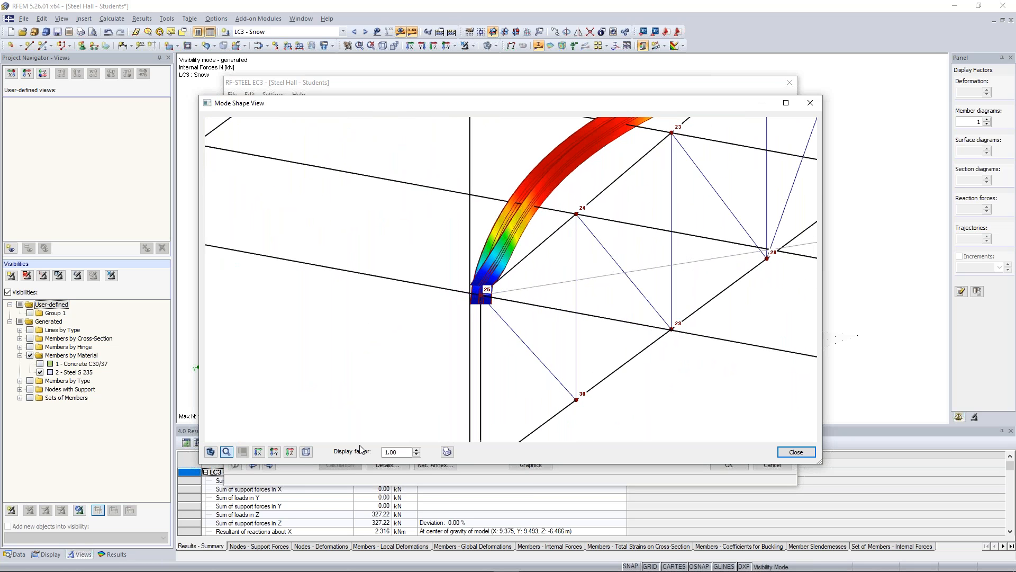
click(416, 448)
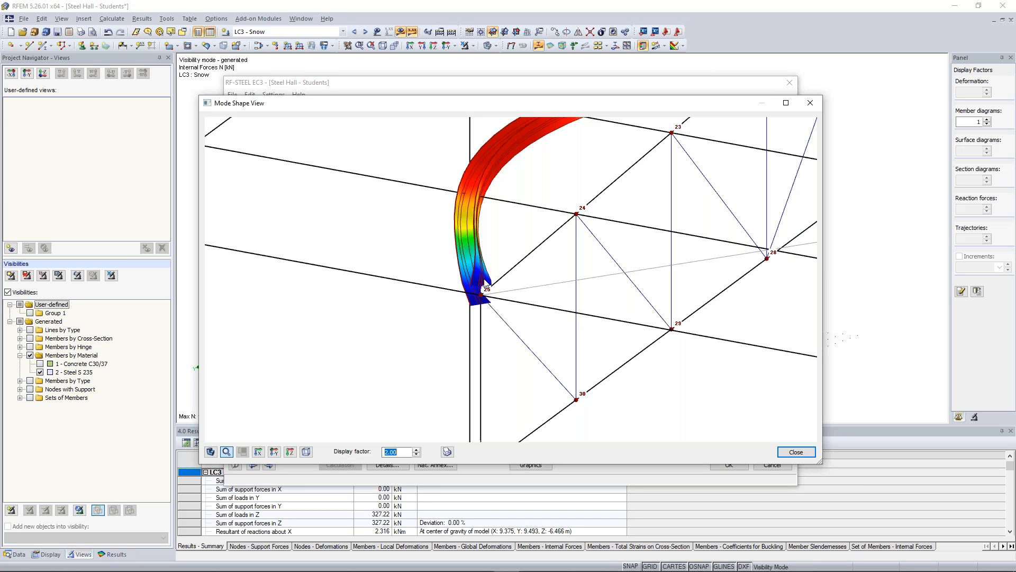
middle_drag(580, 236, 538, 356)
scroll(483, 292, up, 2)
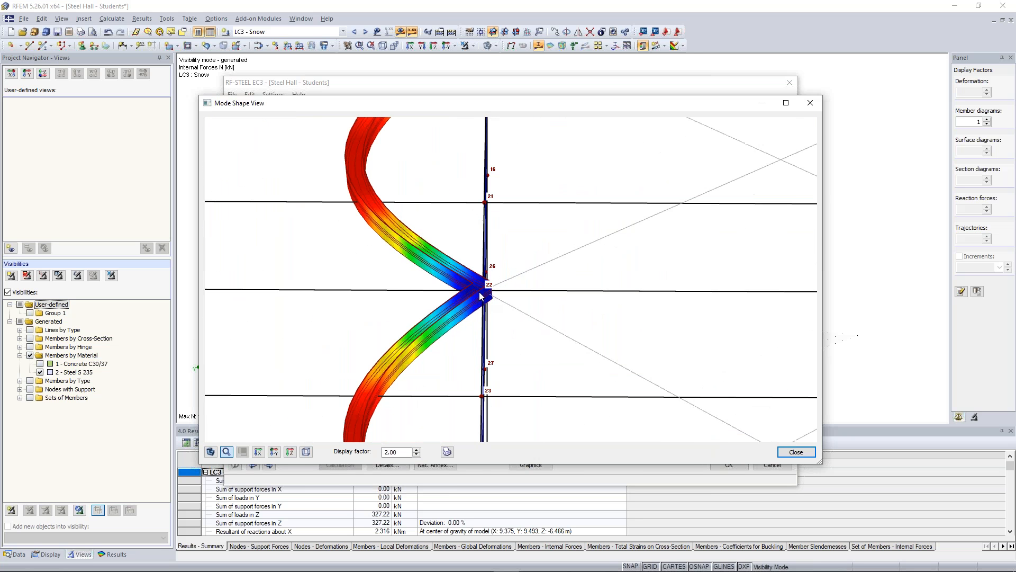
ctrl+middle_drag(395, 292, 436, 255)
scroll(436, 255, up, 5)
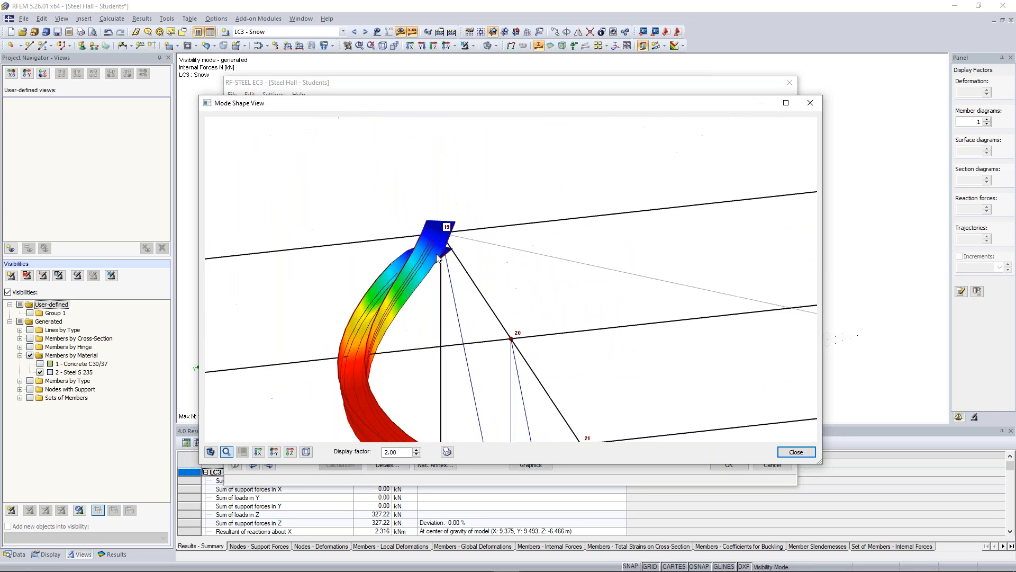
click(796, 452)
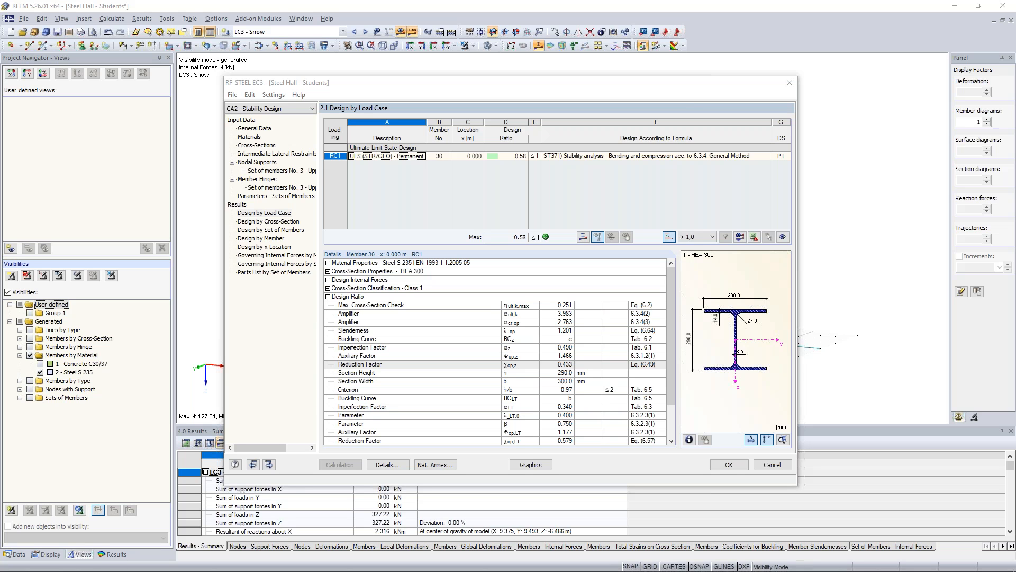
- Close the steel design module and switch to the Timber Truss Girder 3 model
click(640, 415)
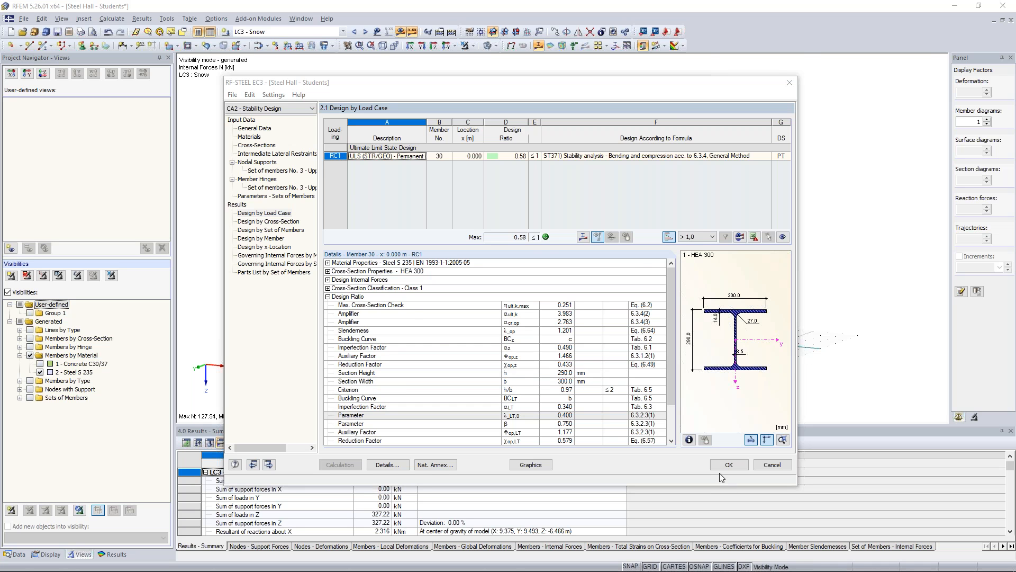
key(Escape)
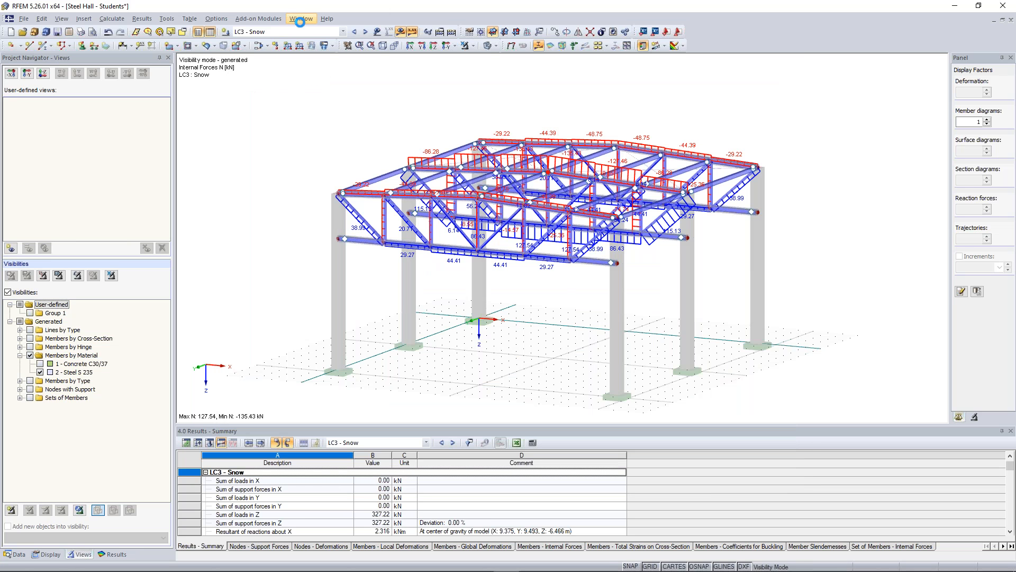
click(302, 21)
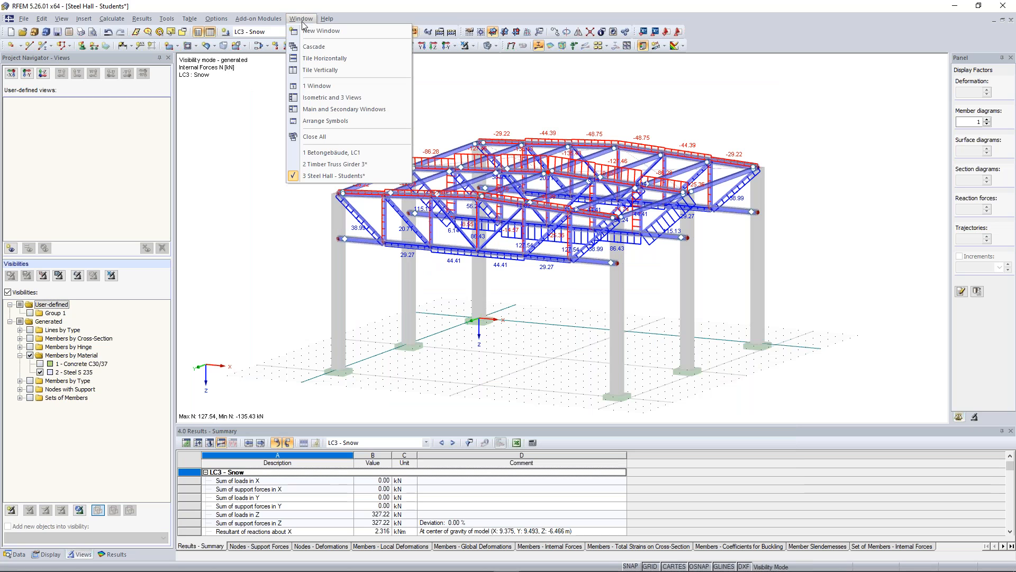
click(329, 165)
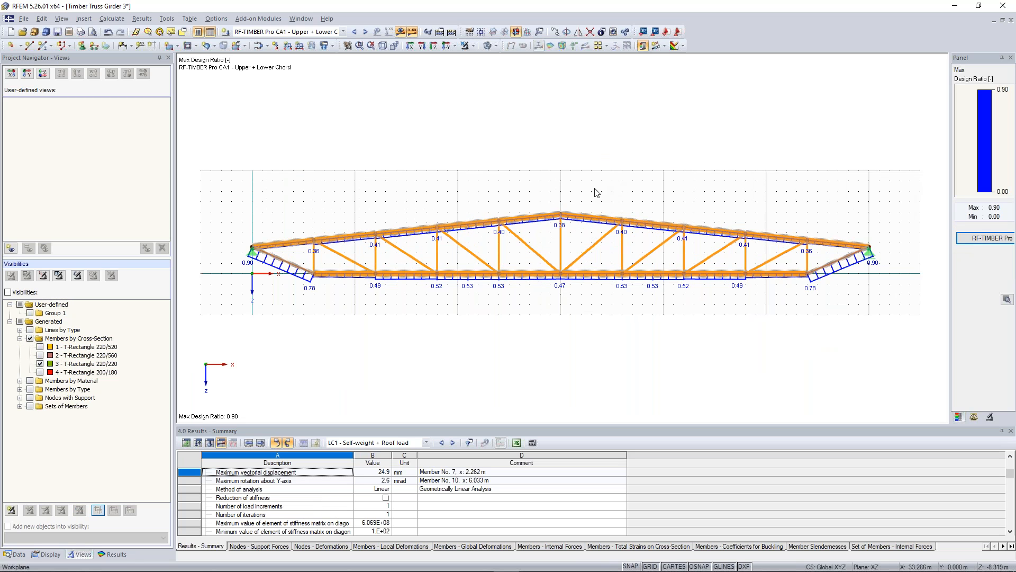
- Hide the design ratio results on the timber truss girder
scroll(551, 228, up, 3)
scroll(548, 227, up, 2)
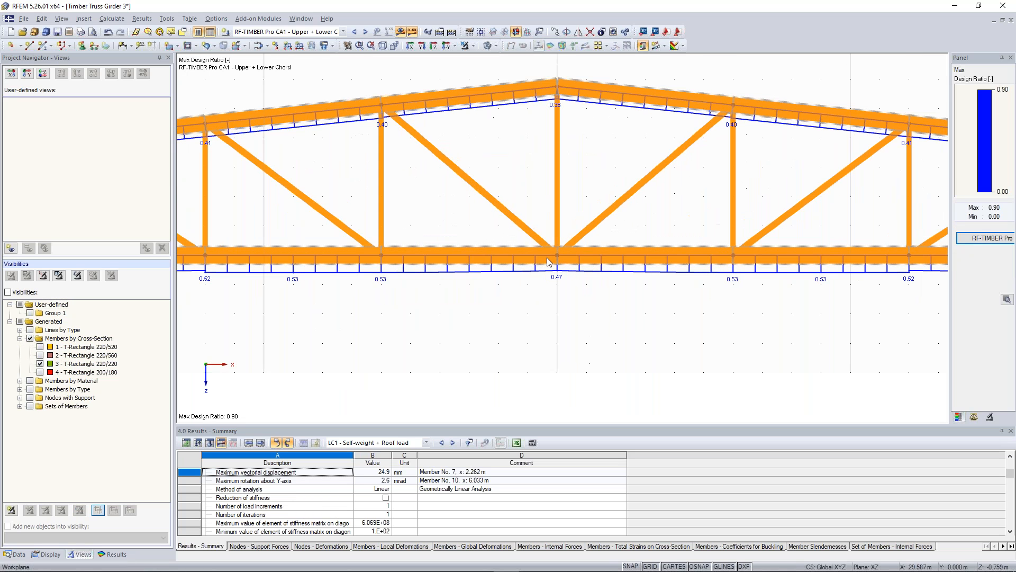
click(401, 32)
scroll(519, 169, down, 4)
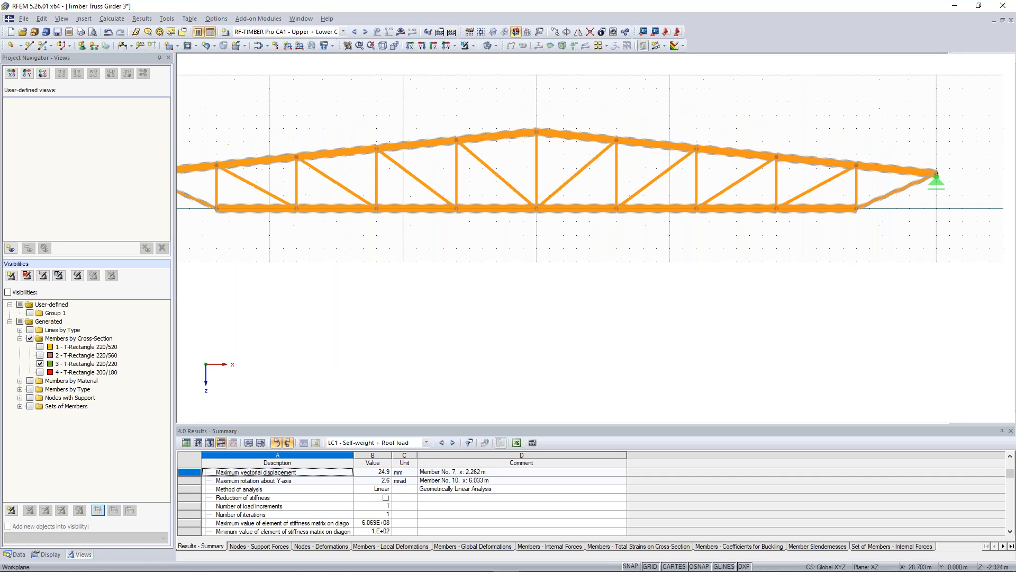
- Open the RF-JOINTS add-on module for the truss girder and set the joint material to Timber, keeping the girder in view
click(16, 554)
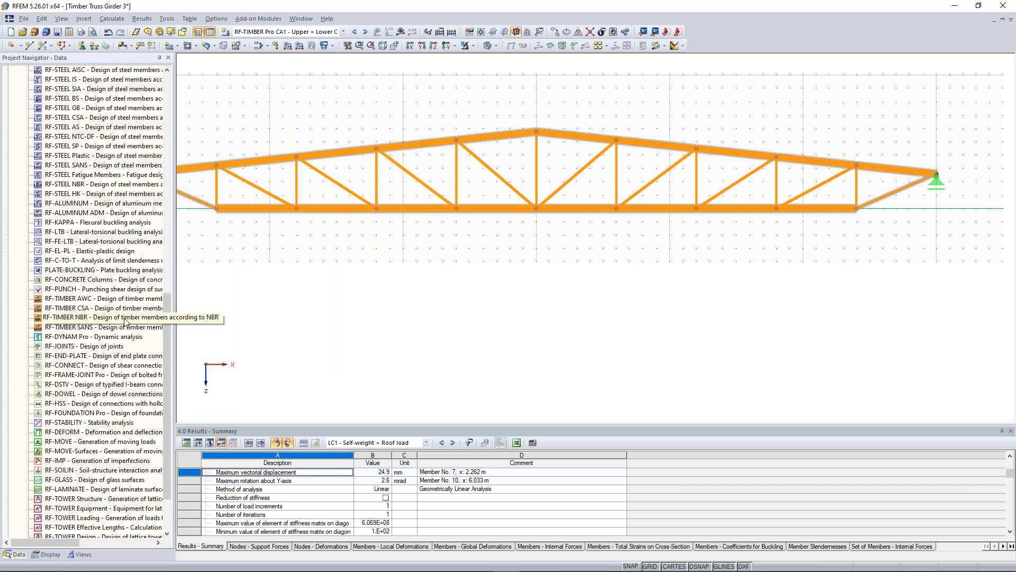
scroll(126, 322, down, 2)
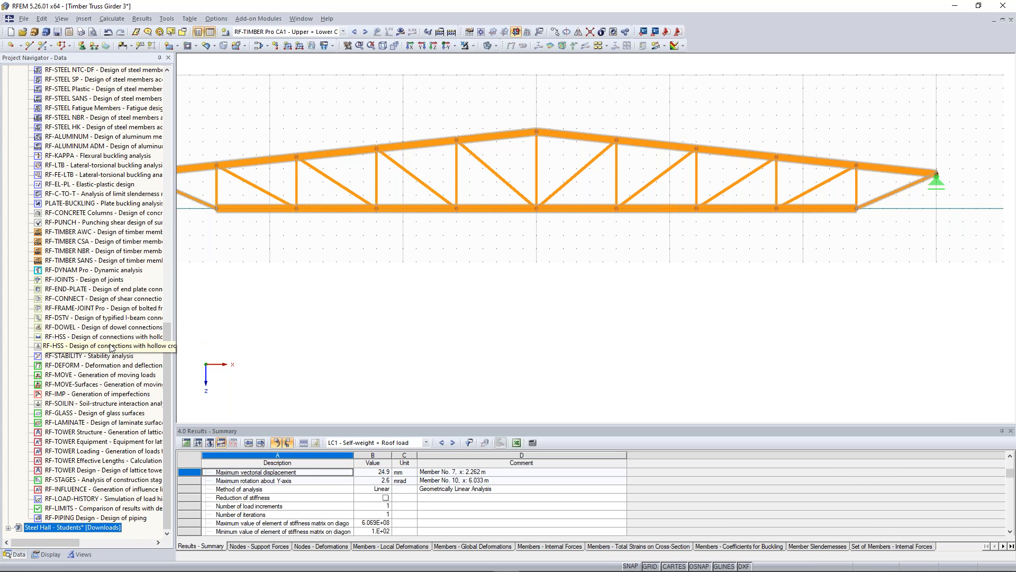
scroll(111, 348, up, 5)
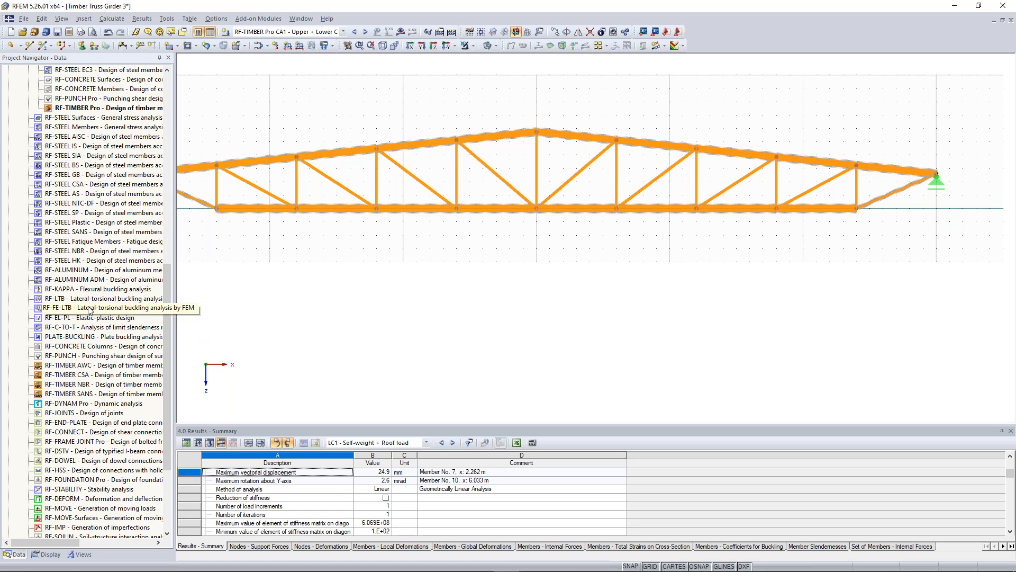
scroll(89, 311, down, 2)
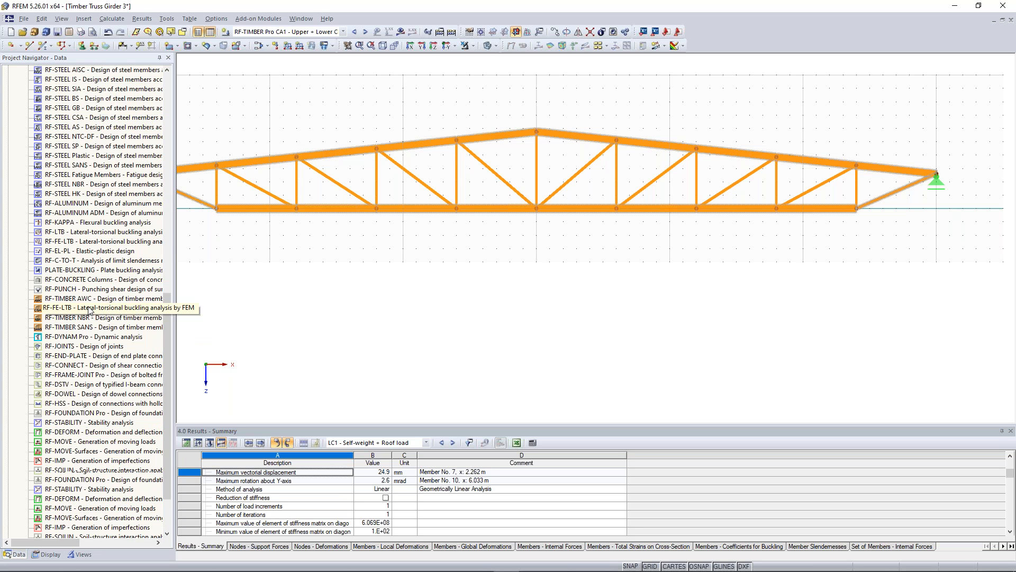
double_click(115, 349)
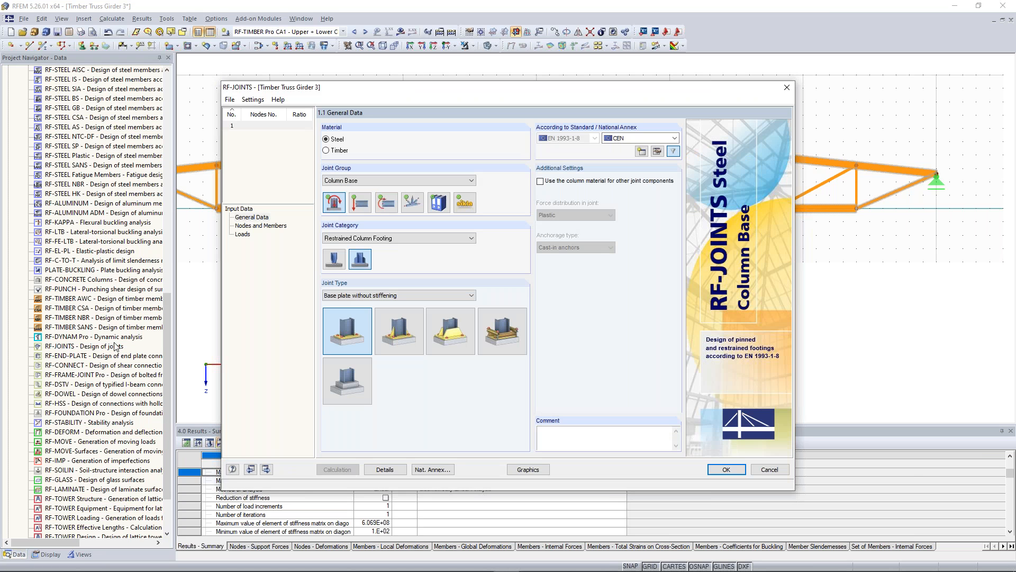
click(332, 151)
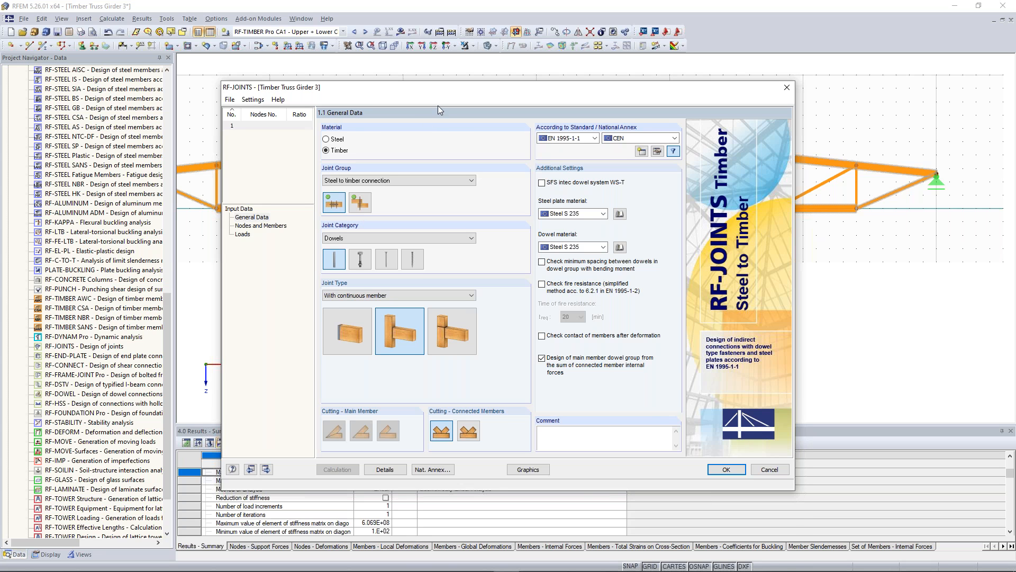
drag(442, 95, 440, 280)
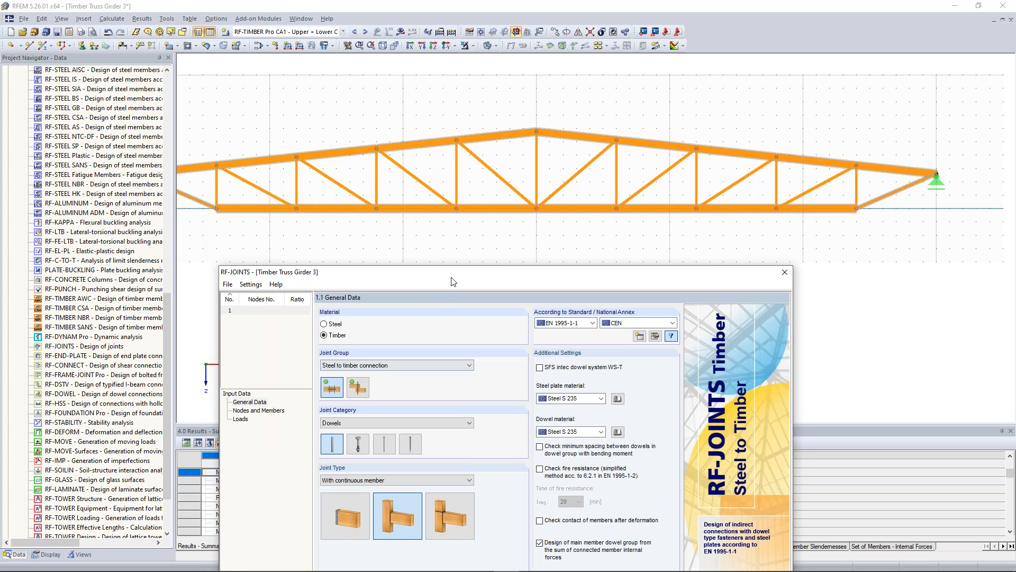
drag(452, 280, 450, 244)
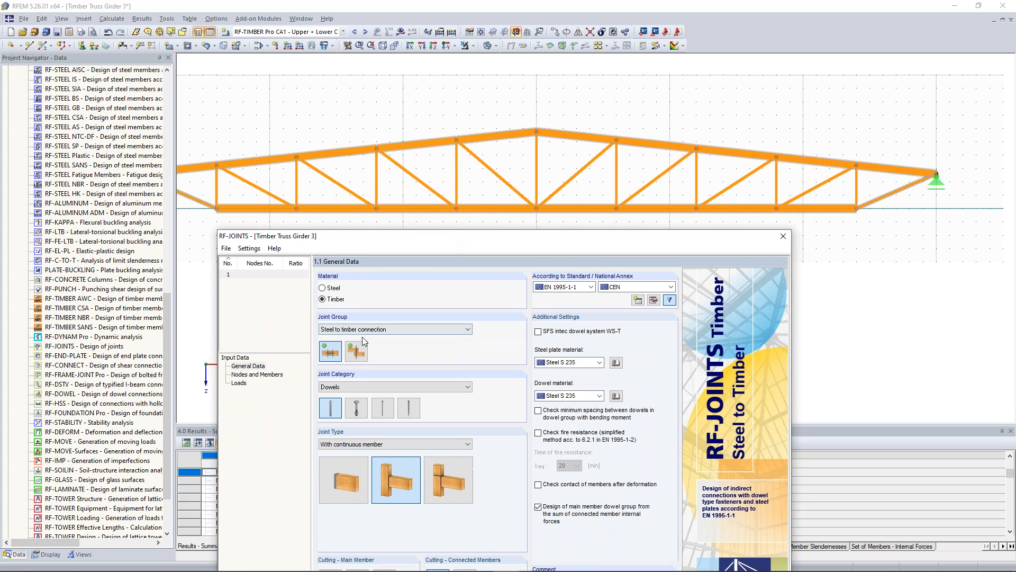
- Define the joint as a steel to timber connection with dowels and a continuous member
click(357, 349)
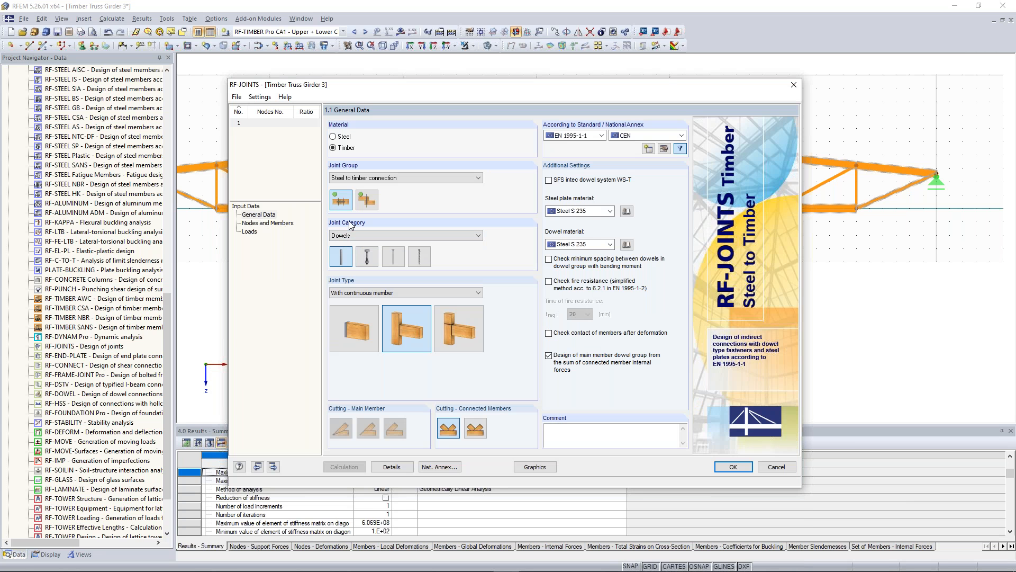
click(351, 233)
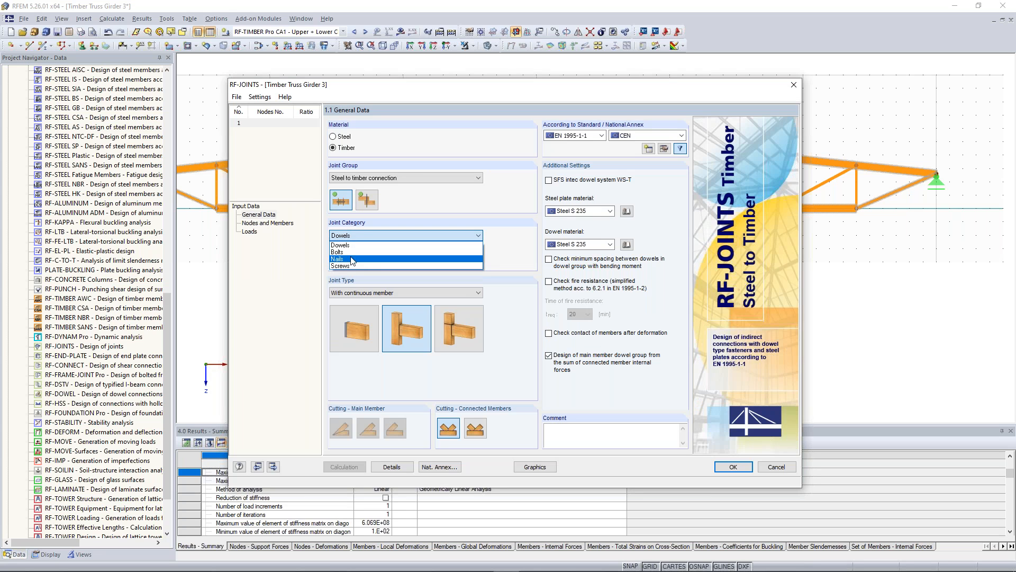
click(342, 245)
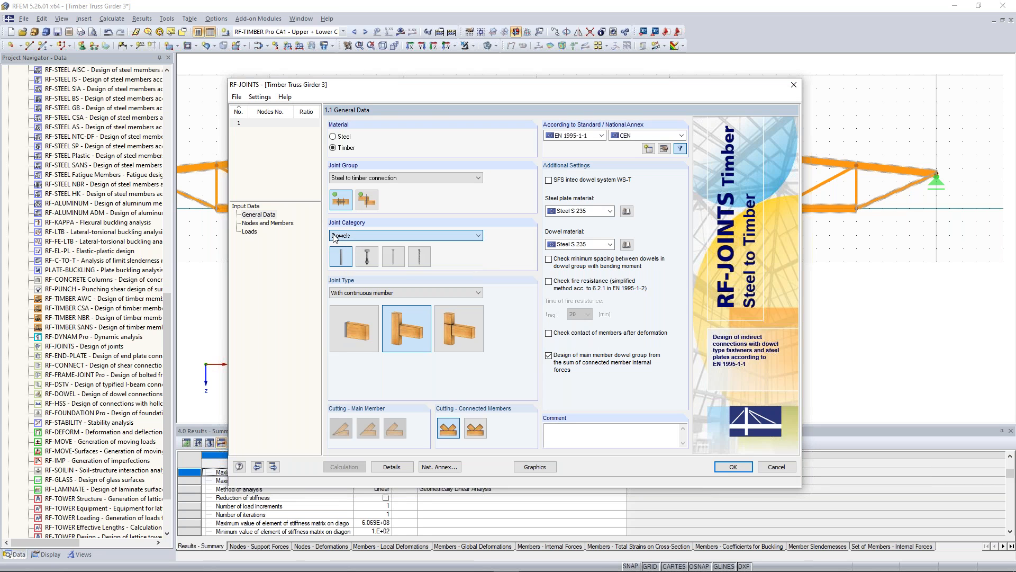
click(339, 247)
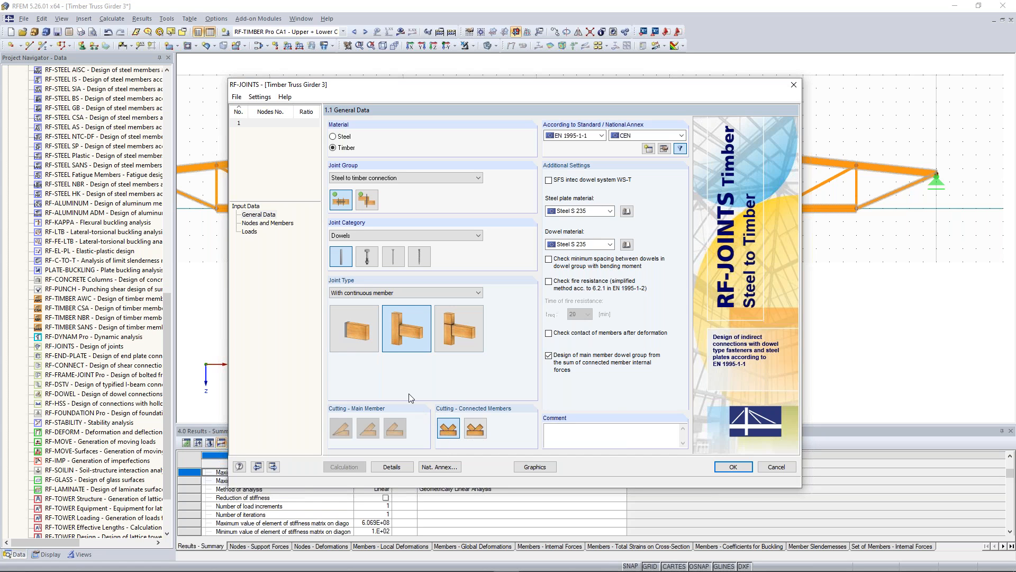
click(395, 294)
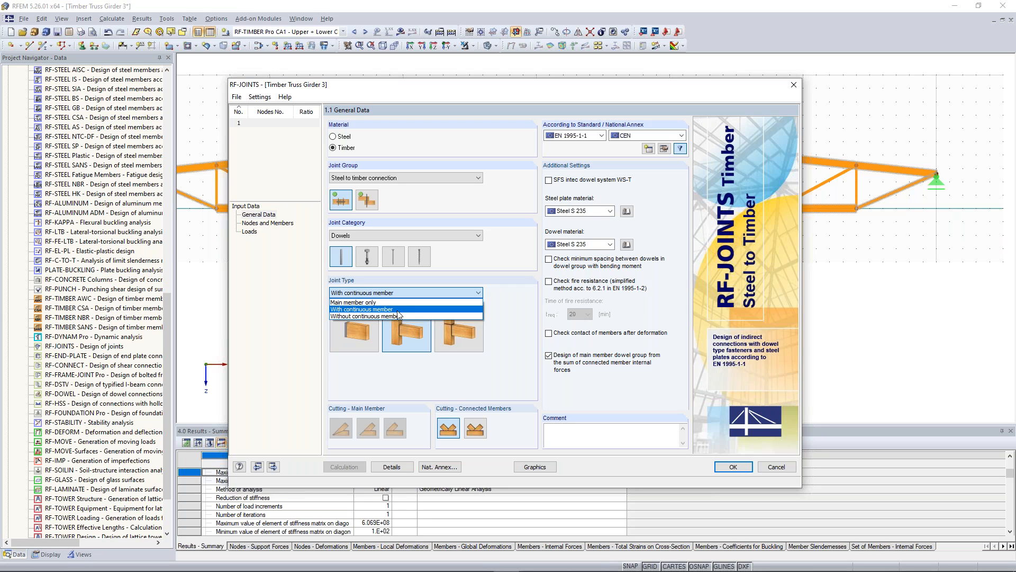
click(399, 309)
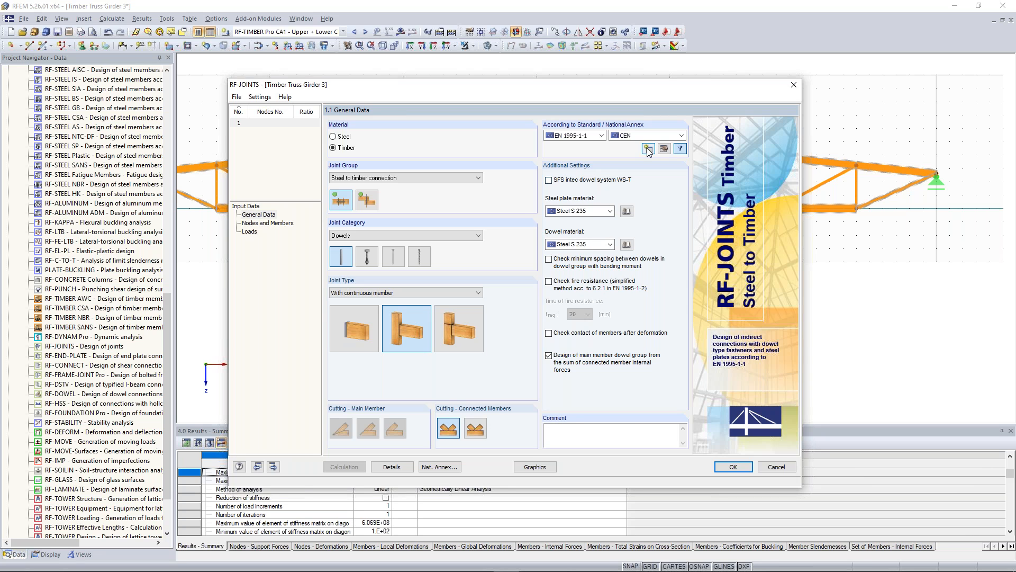
- Assign the joint to node 18 at the lower chord's midspan, decline the default geometry, and check the joint's members in the preview
click(286, 224)
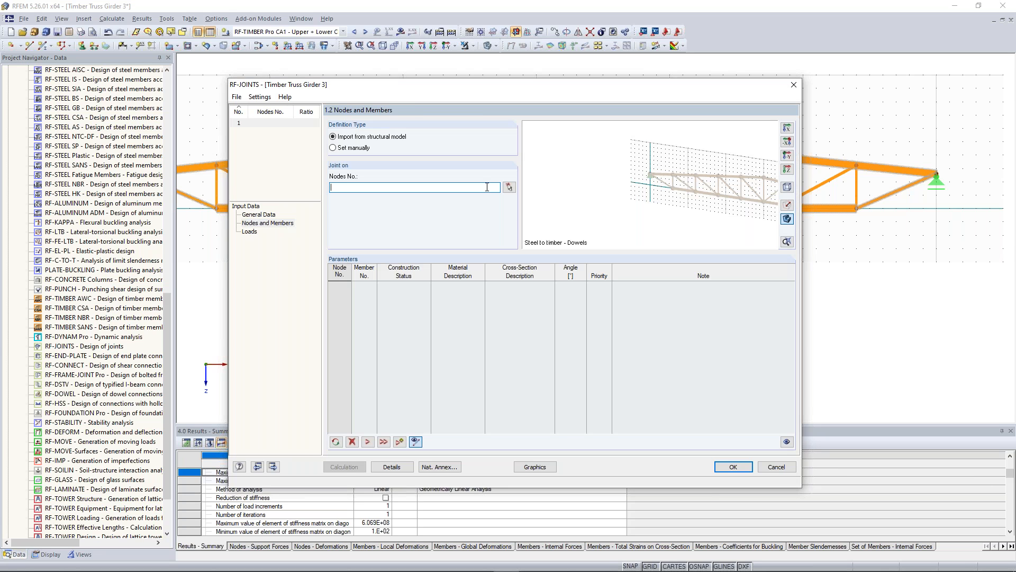
click(508, 188)
click(537, 208)
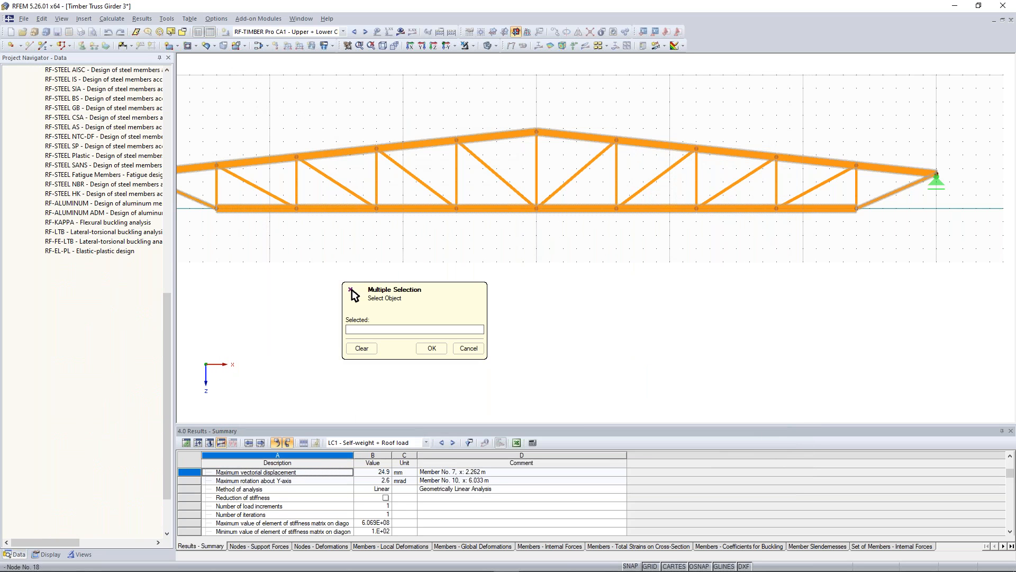
click(430, 350)
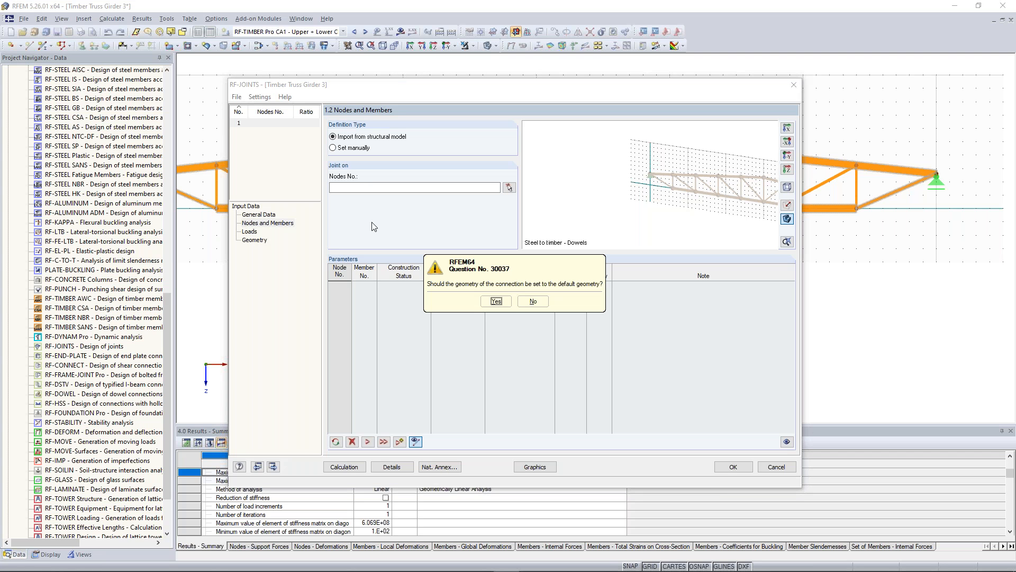
click(527, 303)
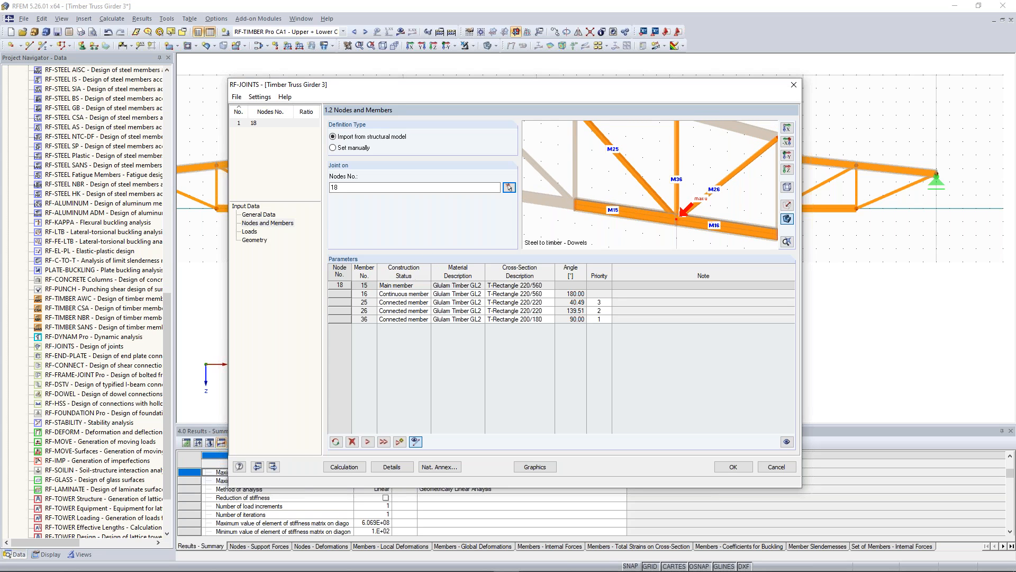
click(416, 293)
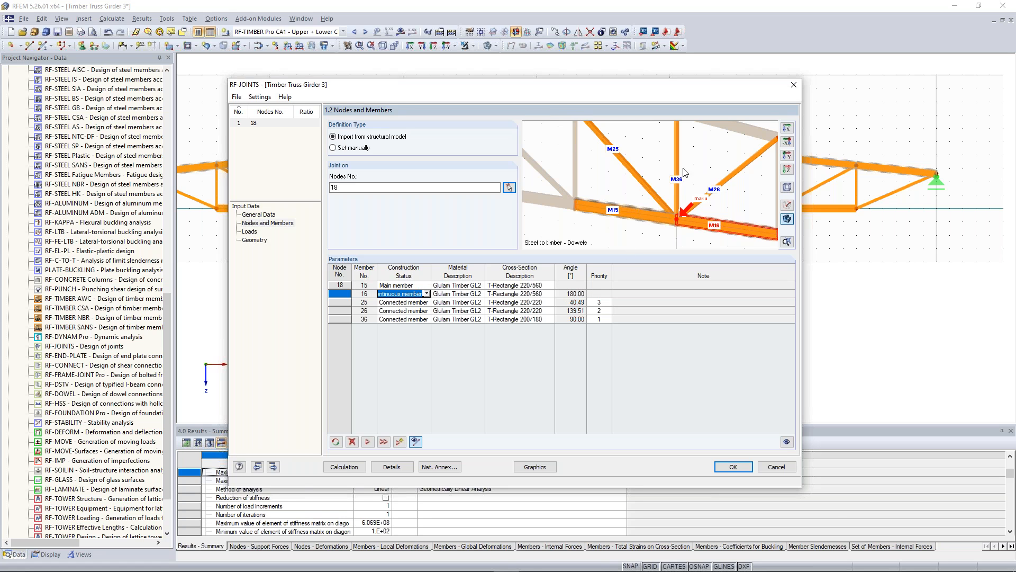
click(722, 152)
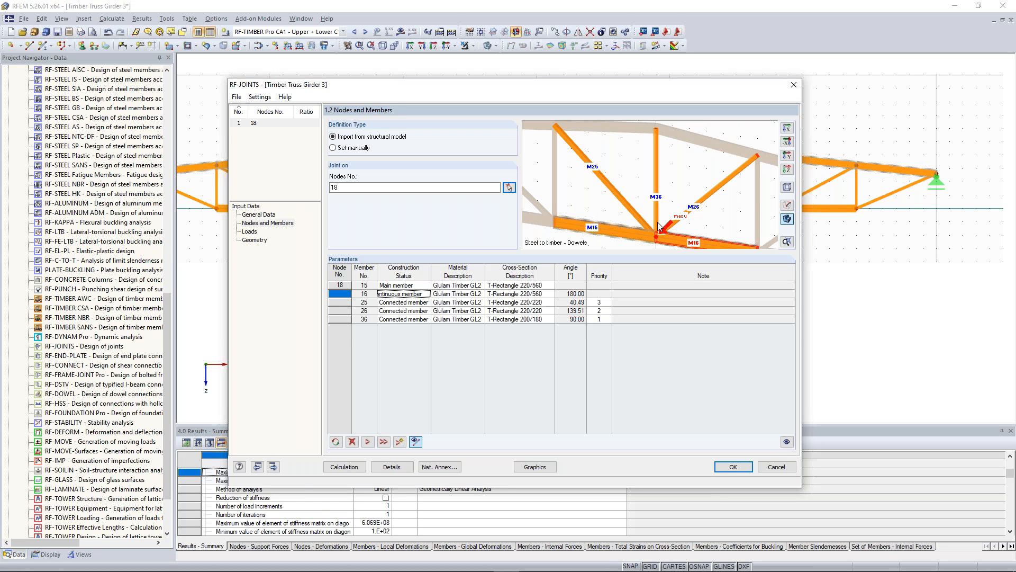
scroll(660, 228, up, 3)
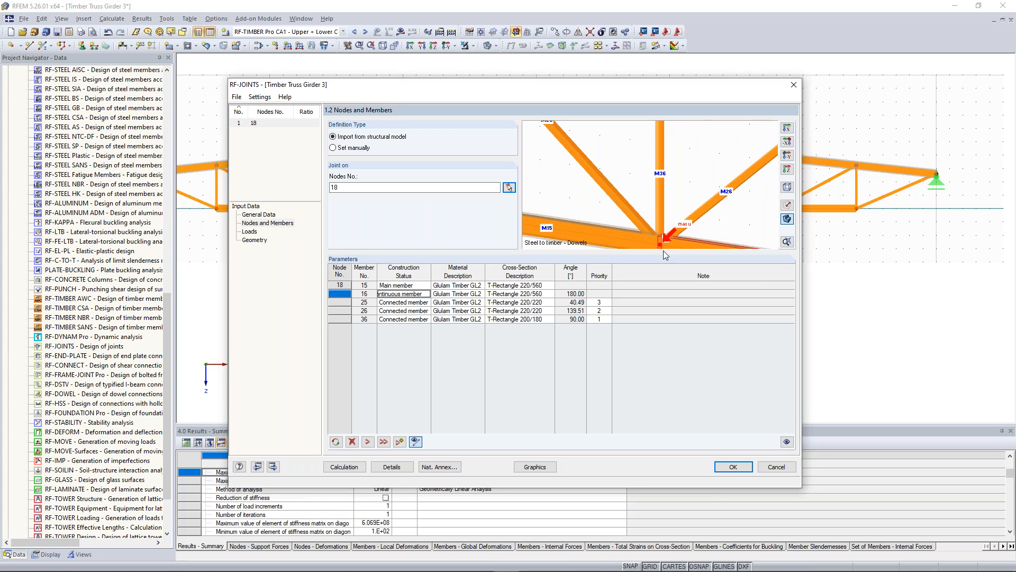
scroll(677, 179, down, 3)
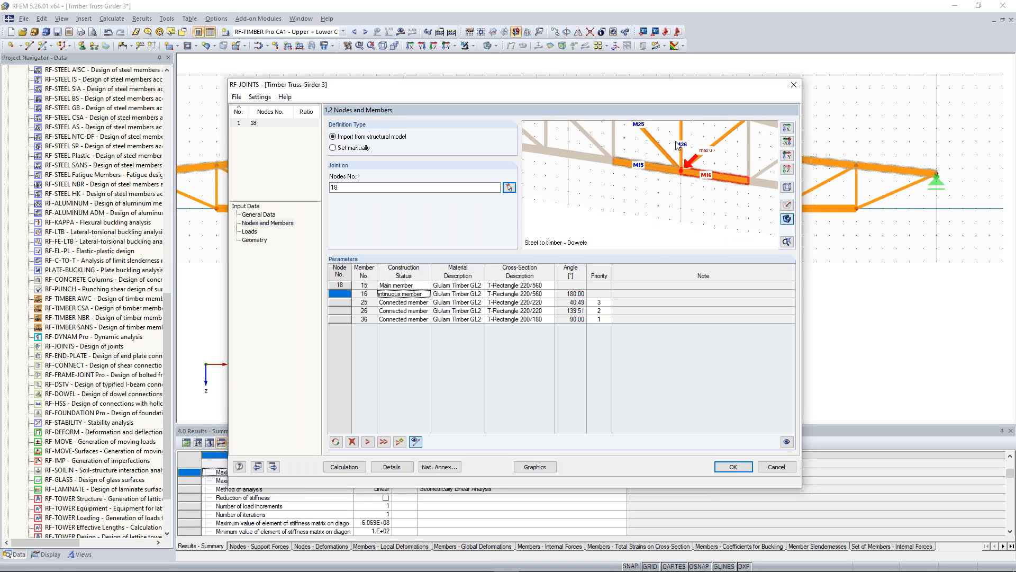
middle_drag(683, 136, 637, 175)
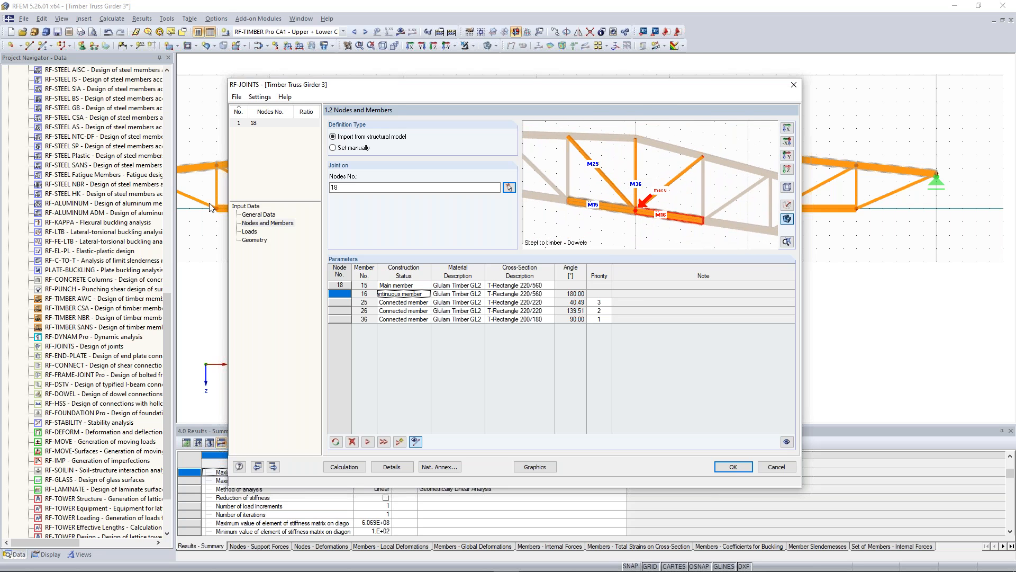
- Select load combination CO2 for the joint design and check the load duration and service class settings
click(250, 232)
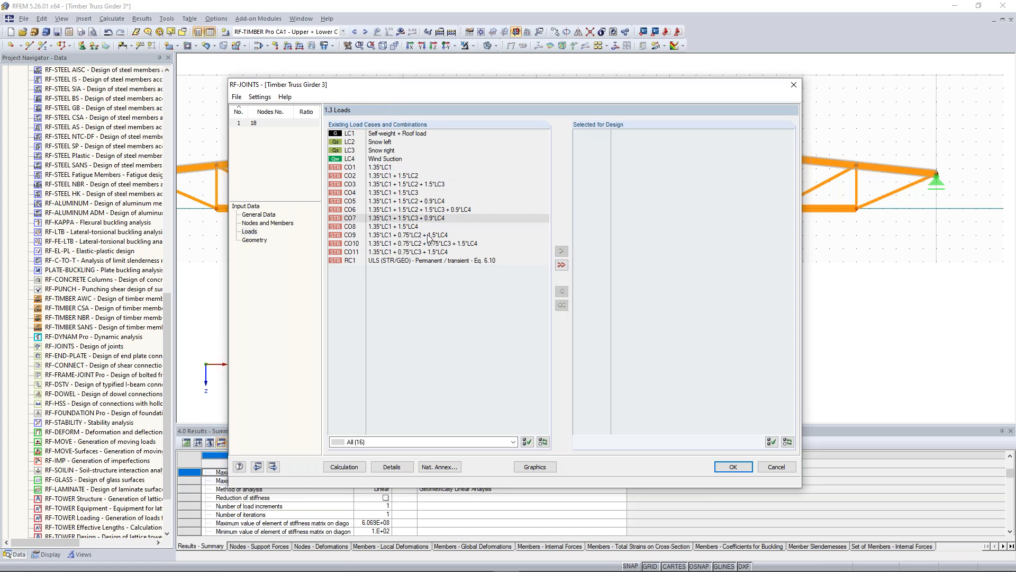
click(405, 168)
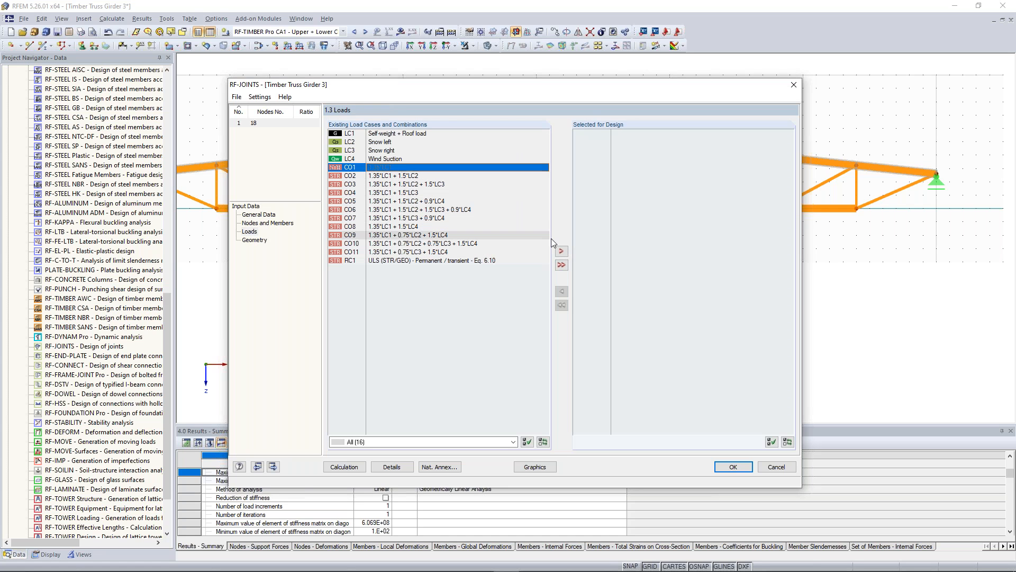
click(416, 176)
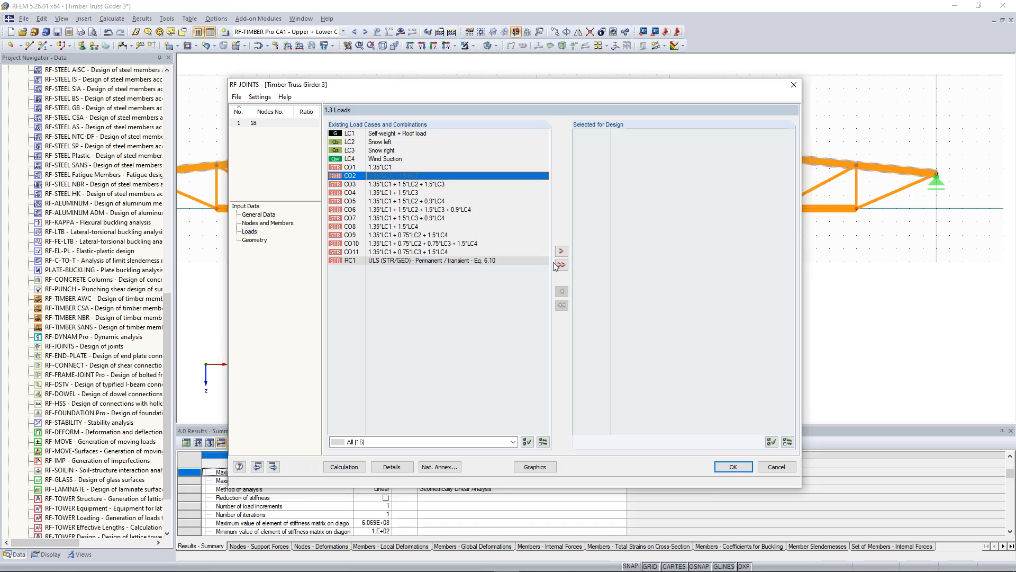
click(561, 251)
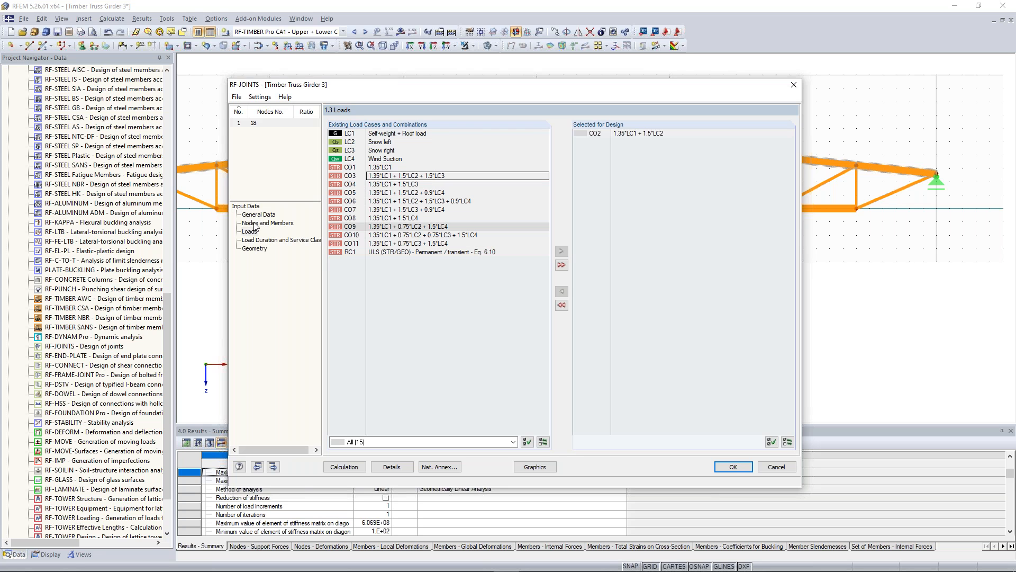
click(258, 239)
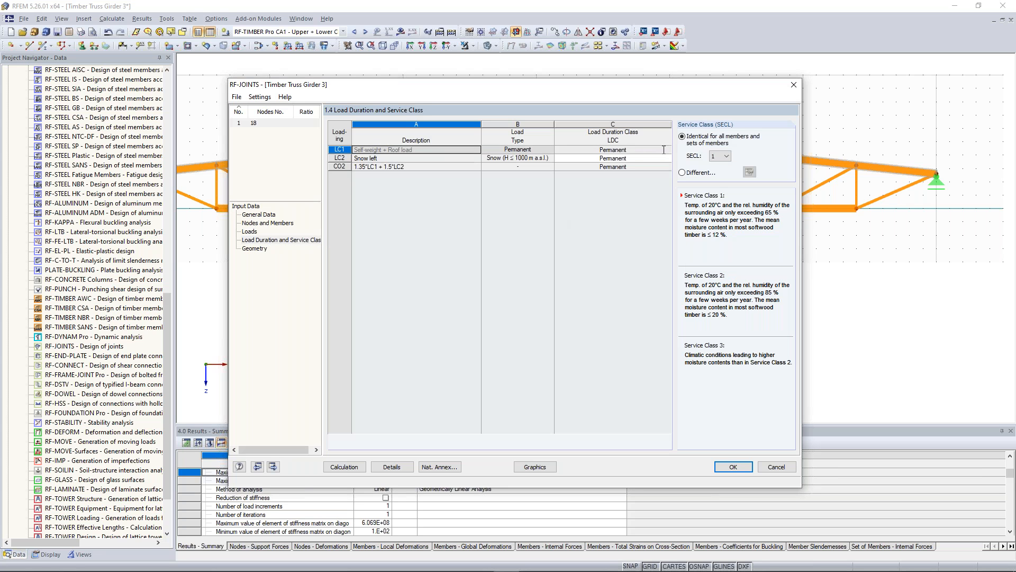
- Set the number of steel plates to 1 in the joint geometry and inspect the plate and dowel layout in the 3D preview
click(253, 249)
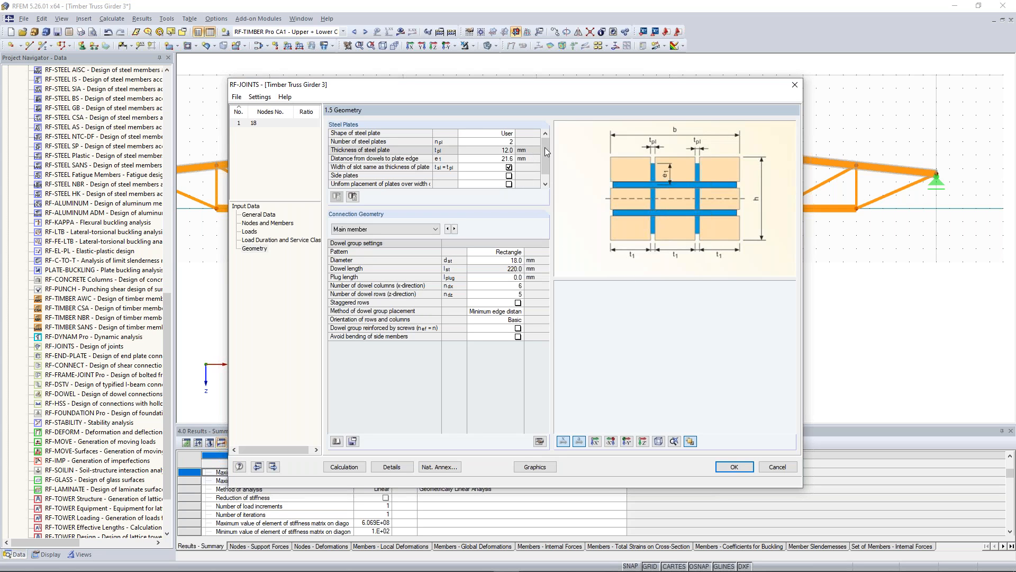
scroll(706, 305, down, 3)
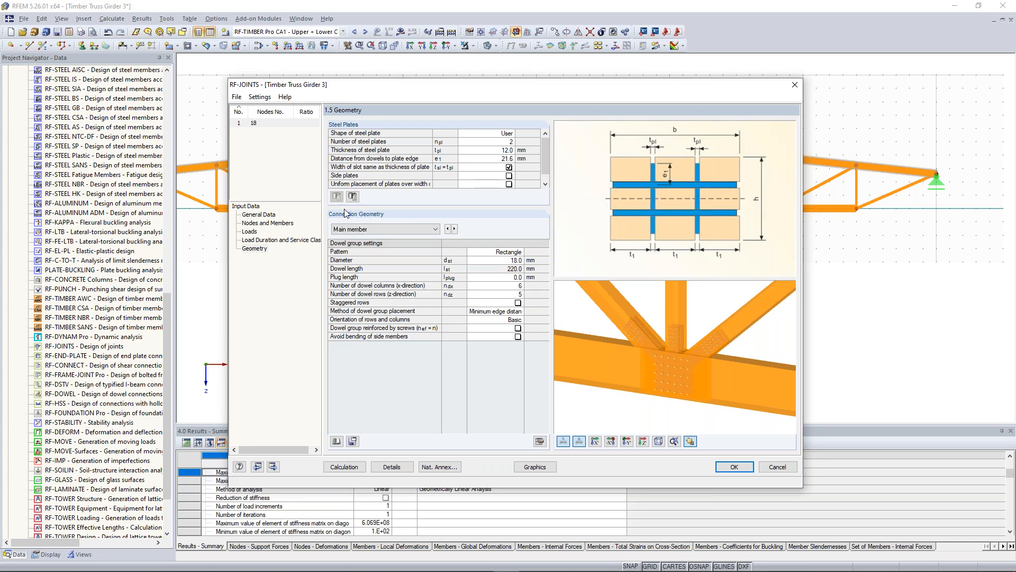
click(511, 260)
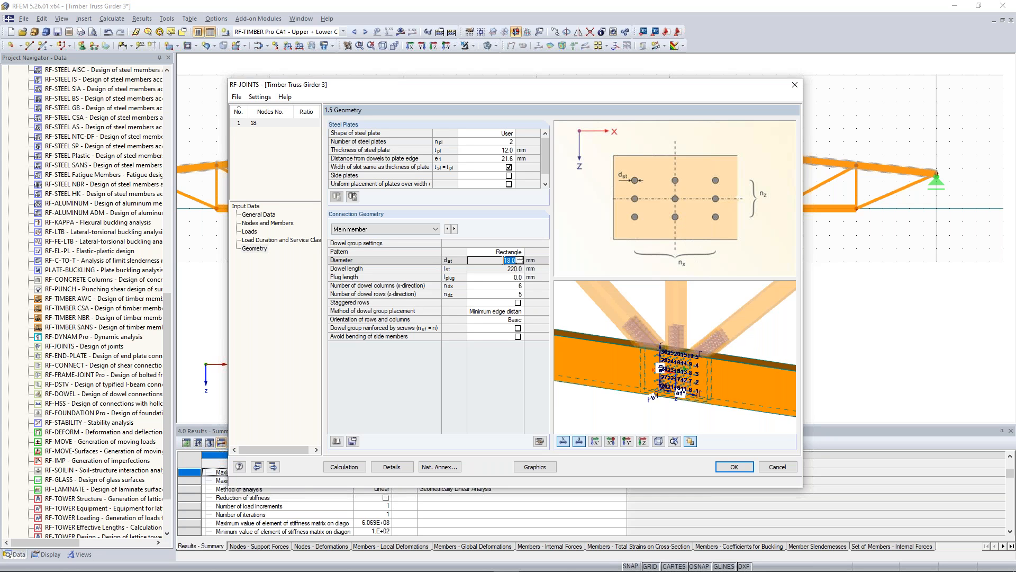
scroll(633, 355, up, 5)
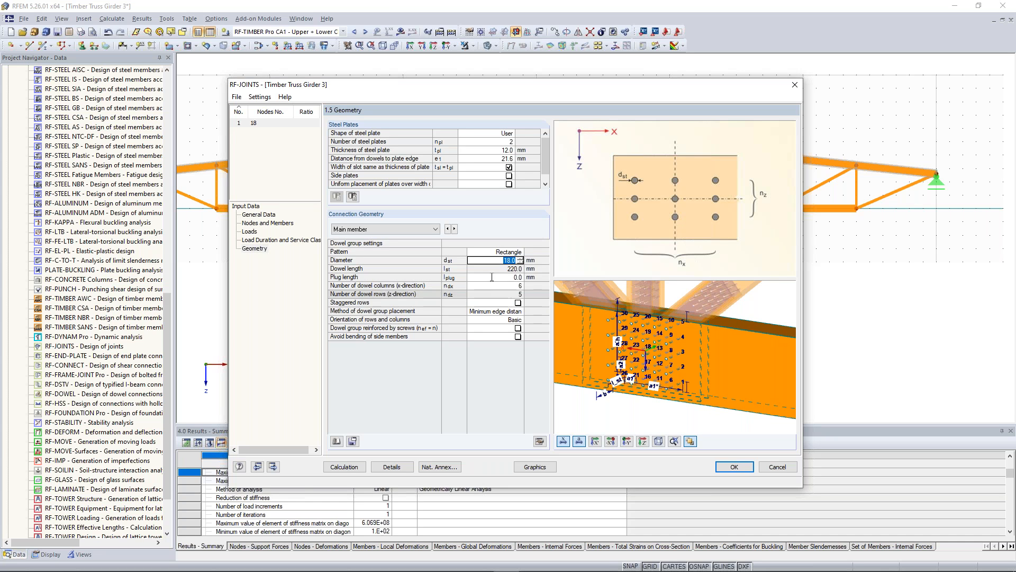
drag(544, 157, 543, 162)
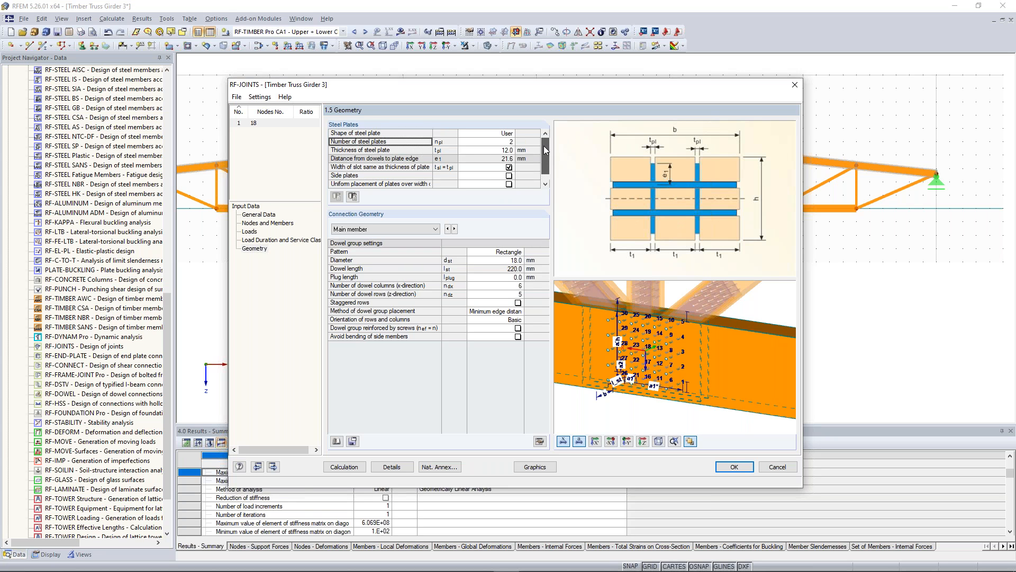
click(505, 143)
text(1)
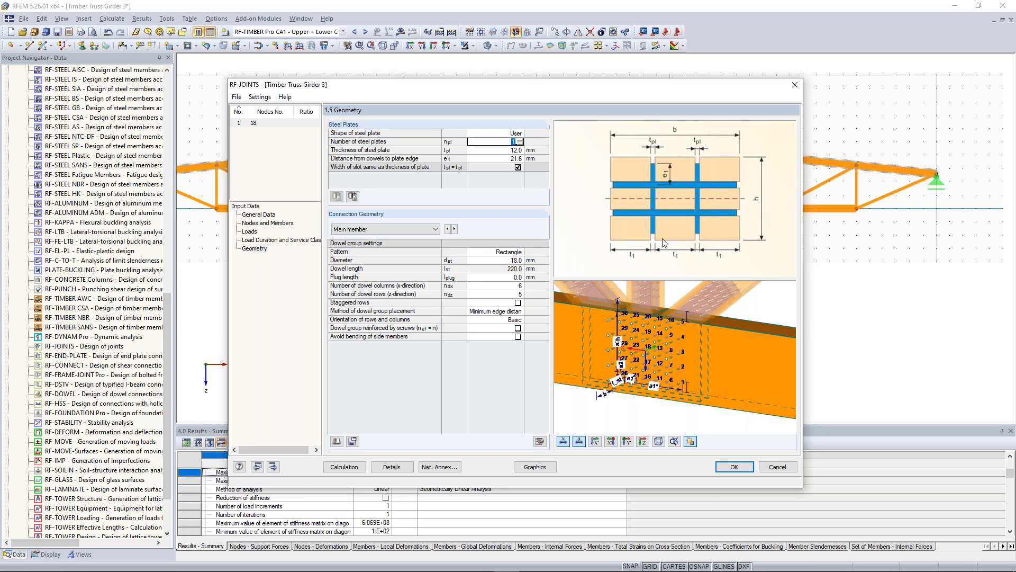
ctrl+middle_drag(757, 323, 718, 358)
scroll(709, 352, down, 2)
scroll(635, 336, up, 4)
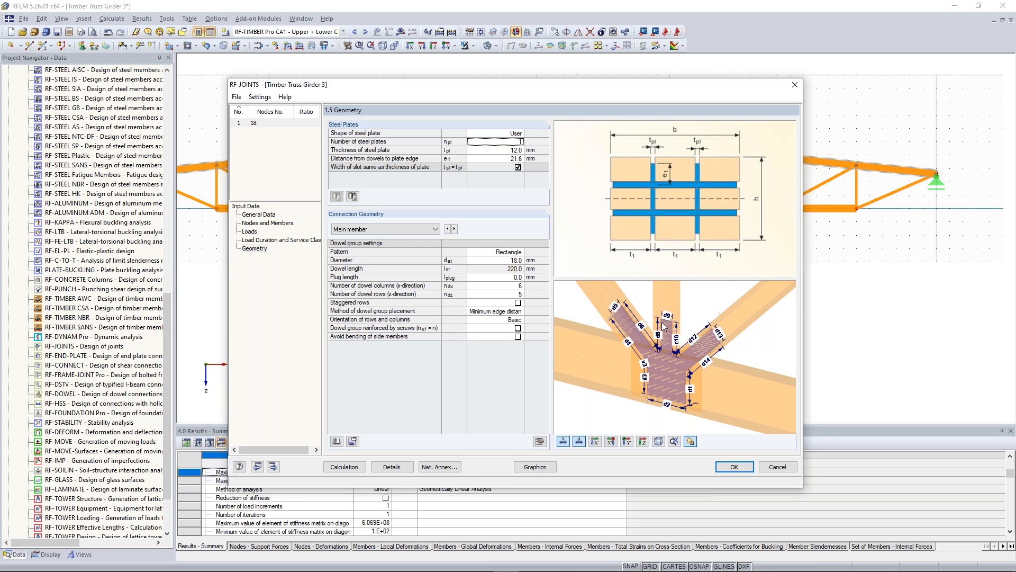
scroll(624, 332, down, 2)
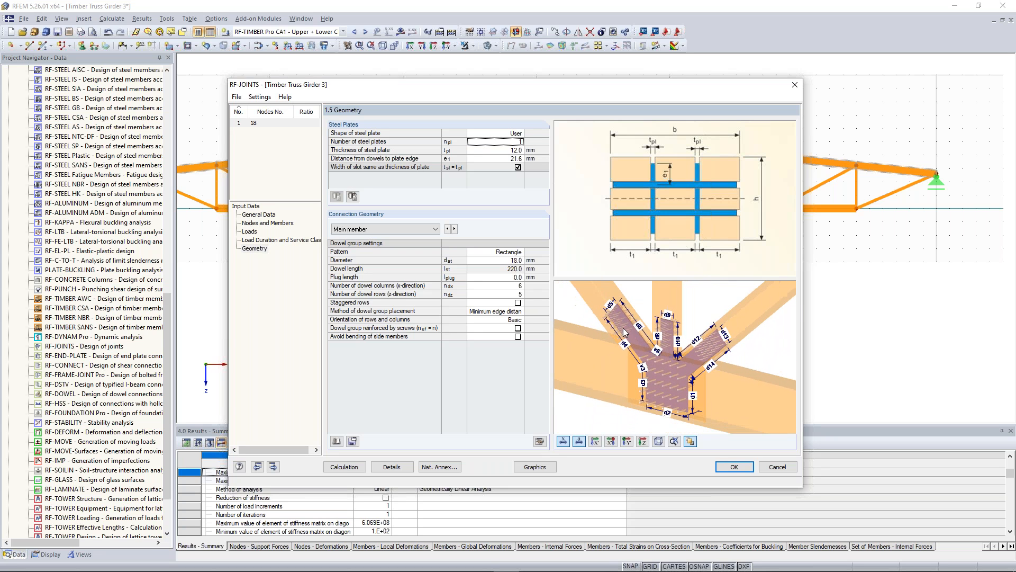
- Calculate the joint design, examine the main member's tension and bending check in the net cross-section, and close the module
click(349, 470)
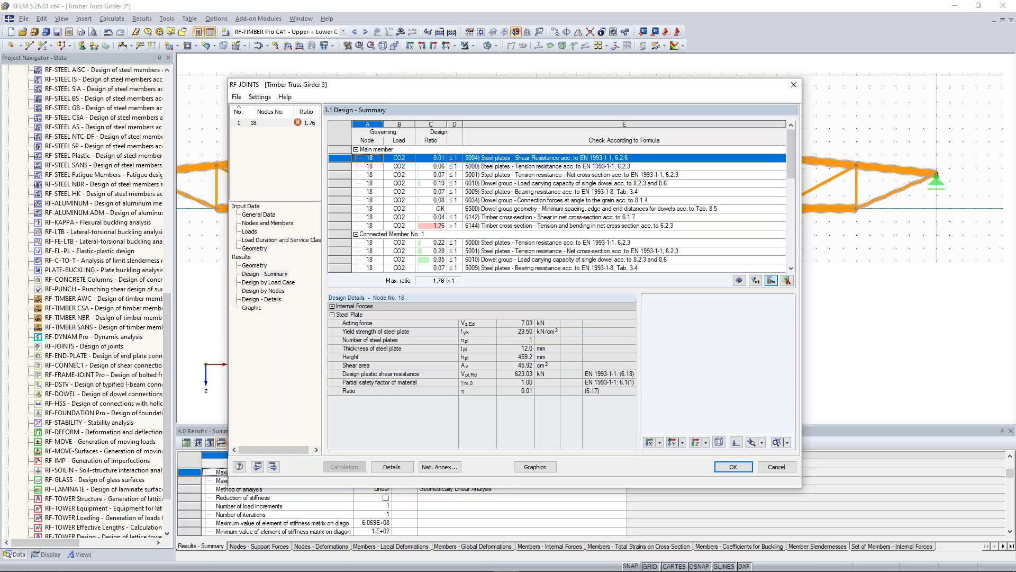
click(592, 228)
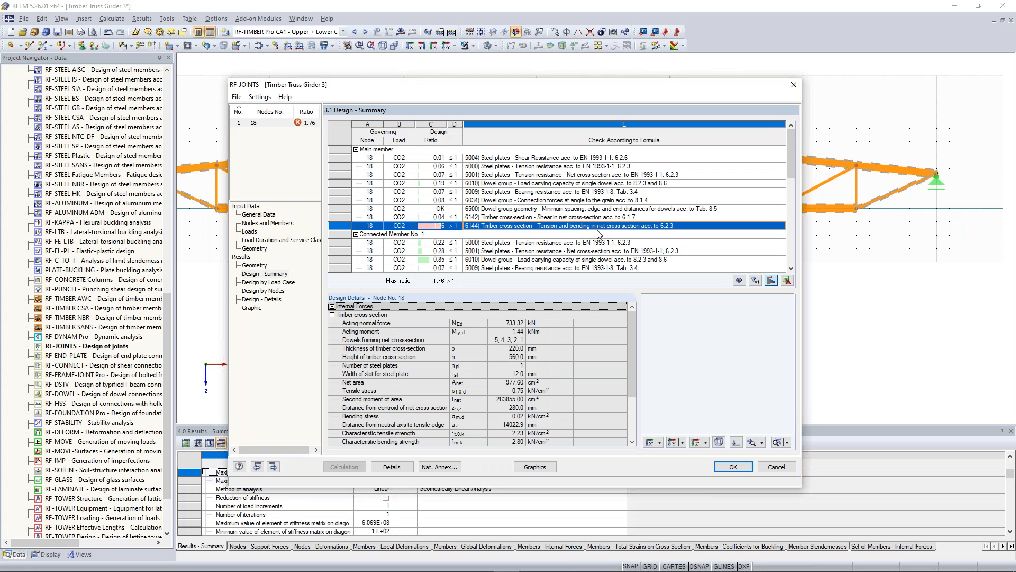
mouse_move(631, 352)
mouse_down()
mouse_move(633, 392)
mouse_move(632, 347)
mouse_up()
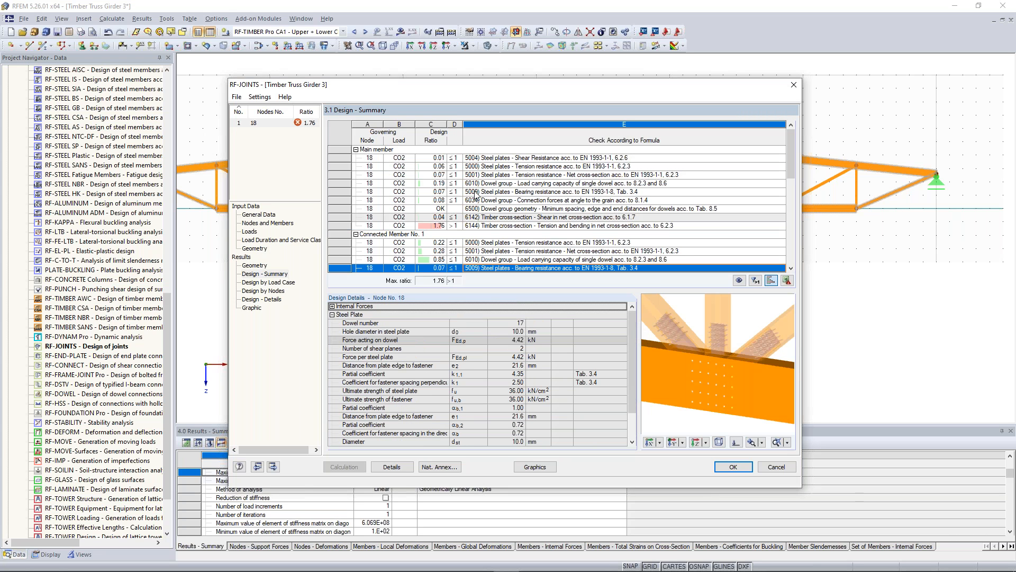
click(795, 84)
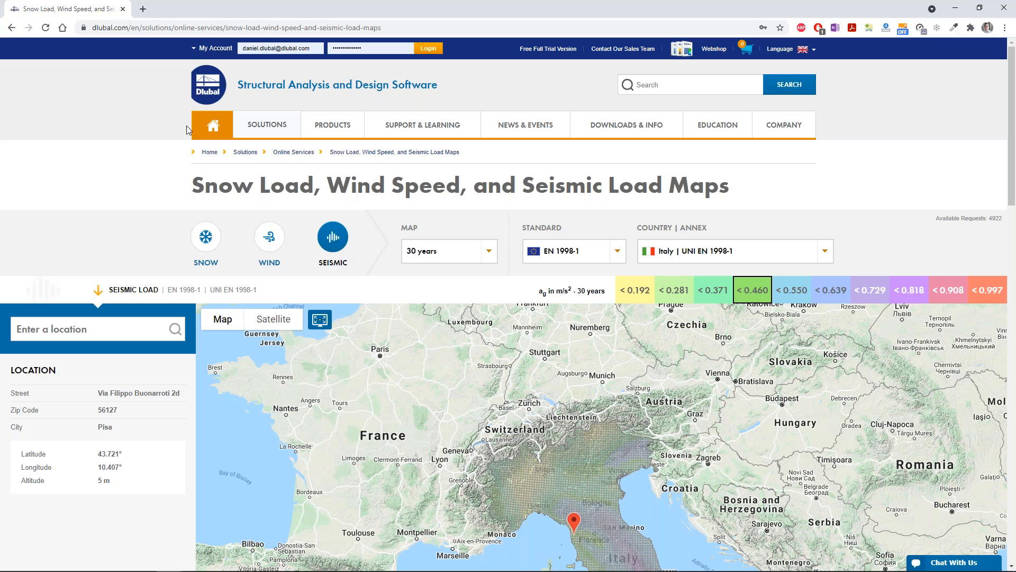
- Switch to the Dlubal website in the browser and look through the English online training recordings
mouse_move(265, 127)
mouse_move(703, 132)
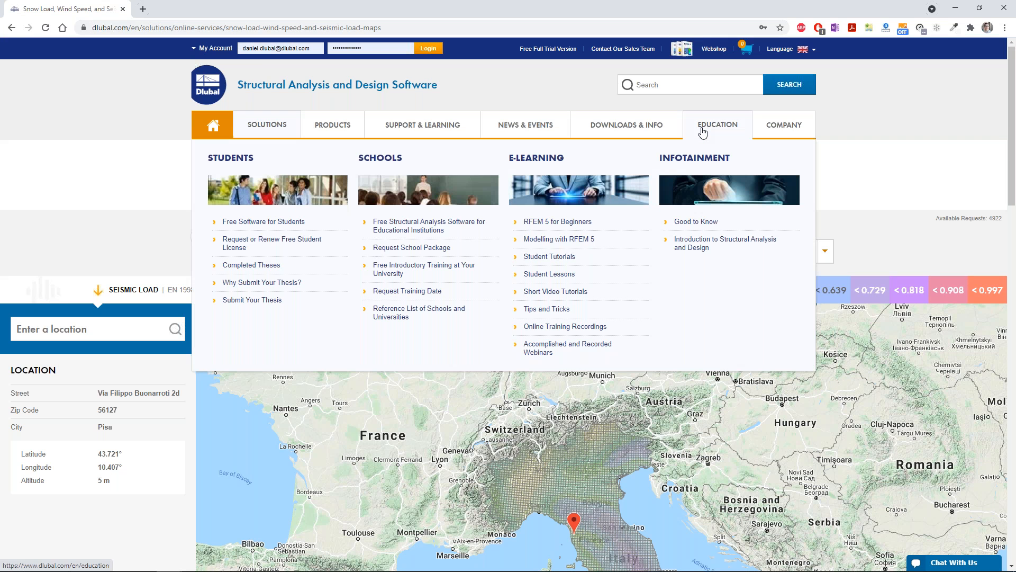
click(550, 327)
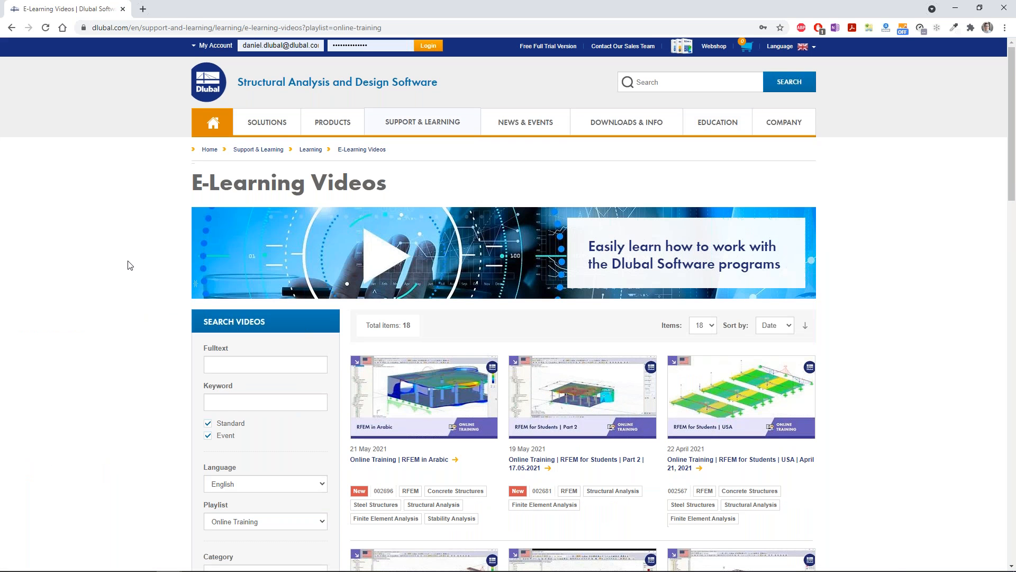
scroll(131, 265, down, 2)
scroll(131, 266, down, 1)
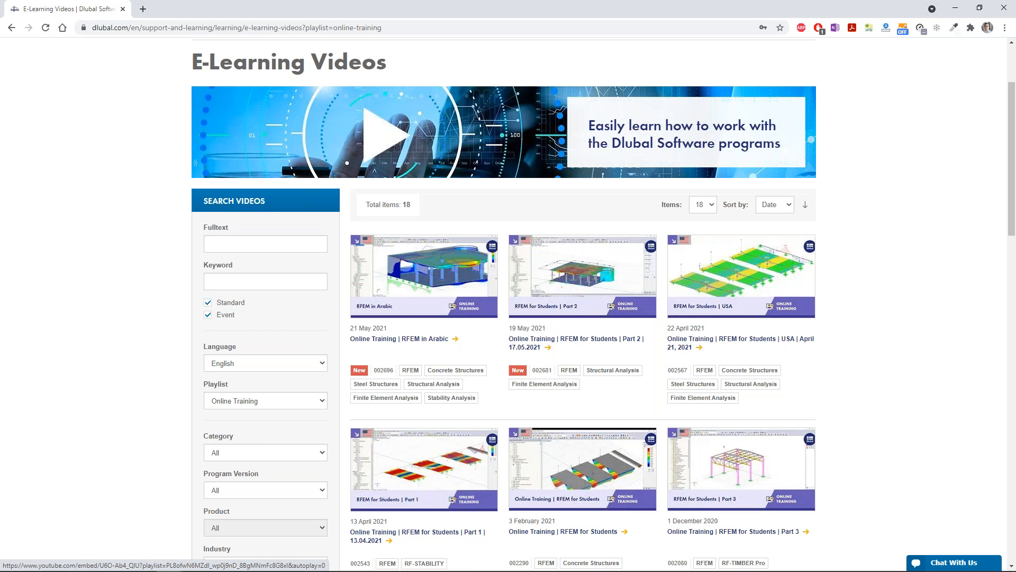
- Look through more of the online training videos and switch back to the timber truss girder model in RFEM
scroll(582, 318, down, 3)
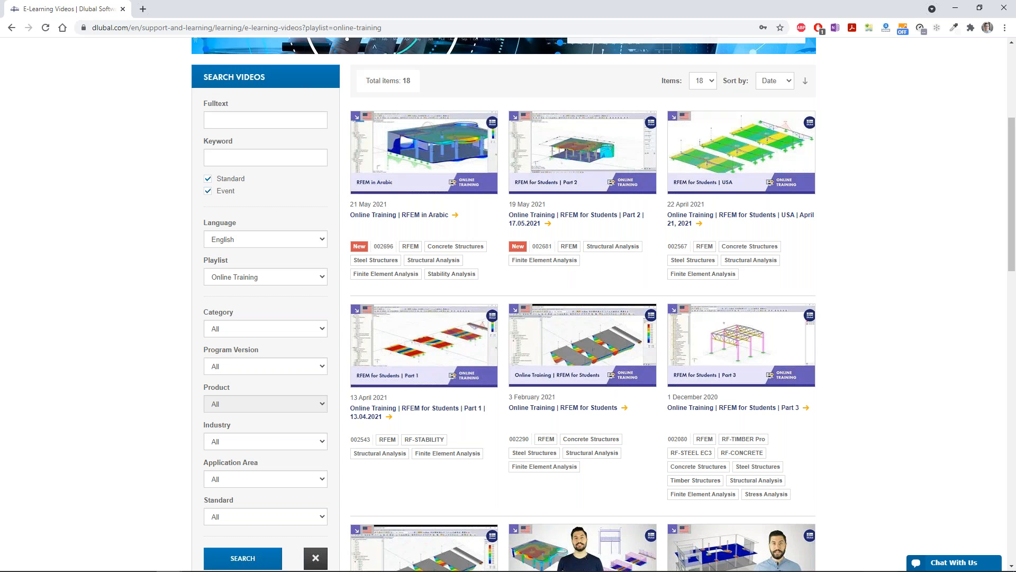
click(422, 26)
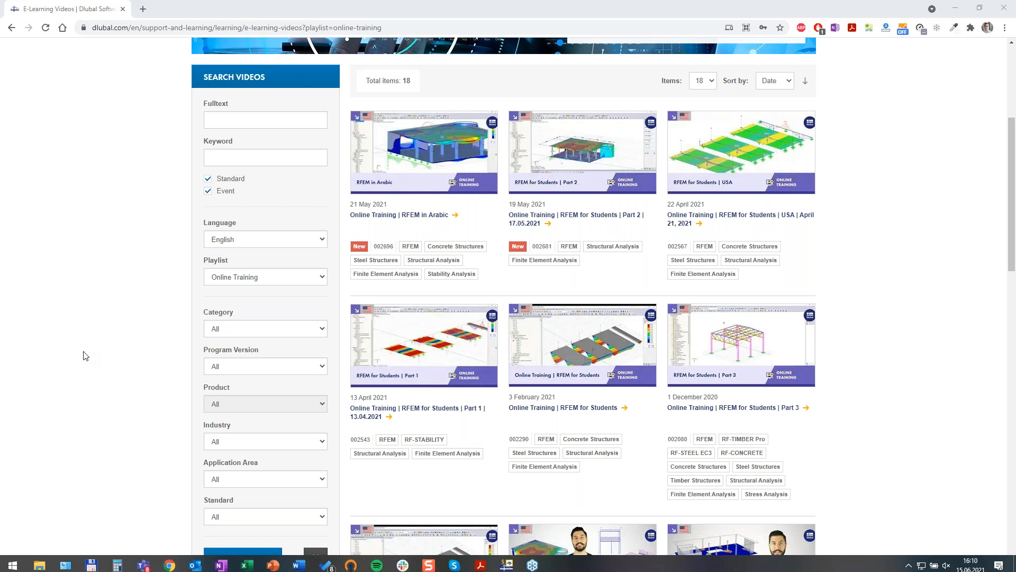
mouse_move(513, 568)
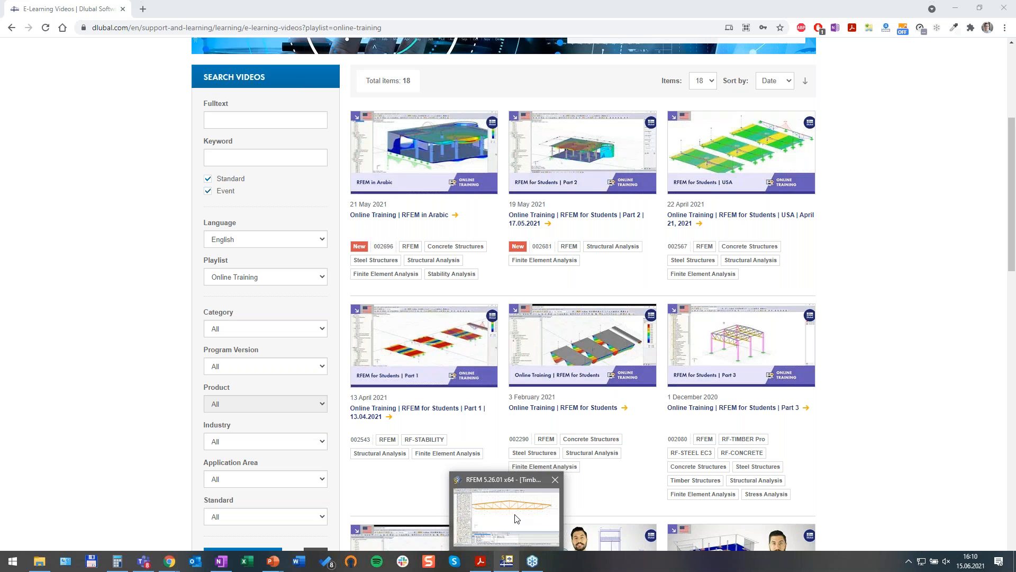
click(517, 518)
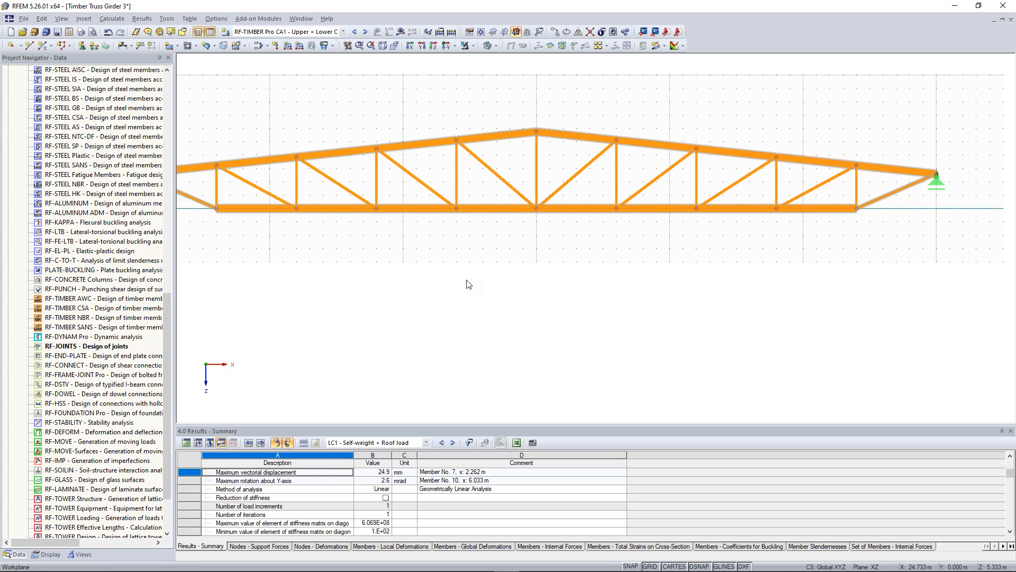
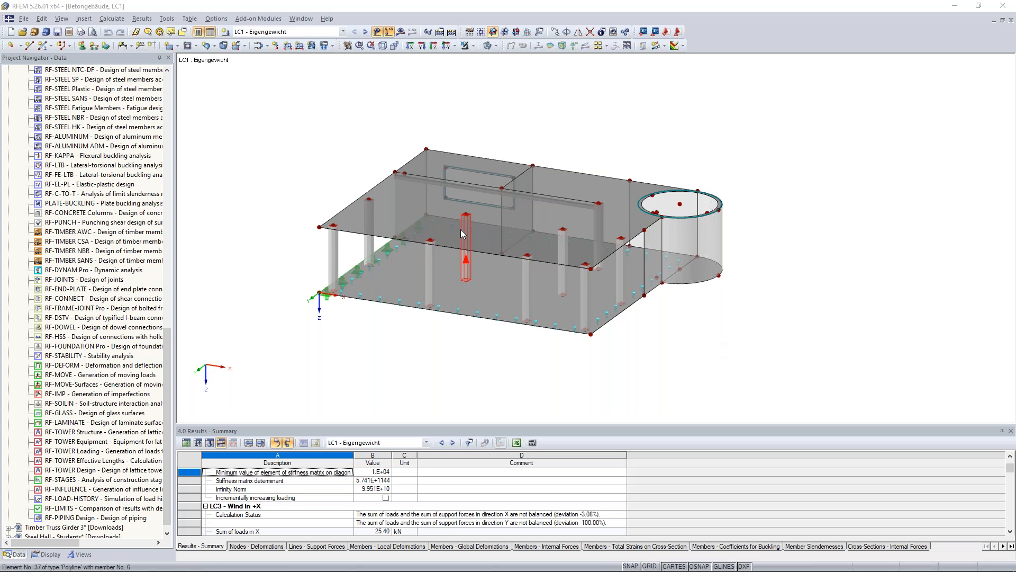
- Examine the upper slab, columns and beams of the Betongebäude concrete building model in the 3D view
ctrl+middle_drag(333, 155, 320, 141)
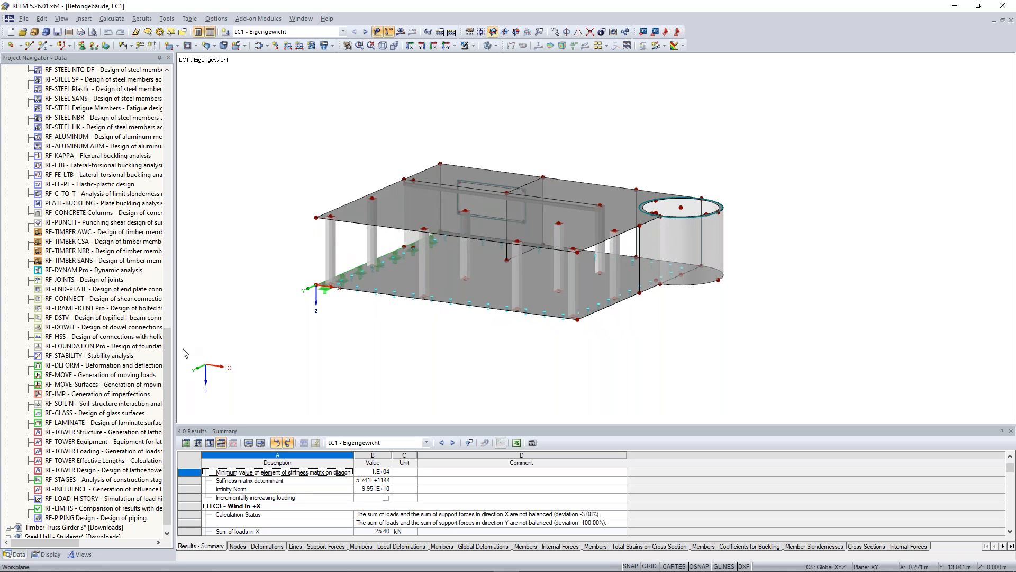
scroll(156, 180, up, 7)
scroll(156, 180, up, 14)
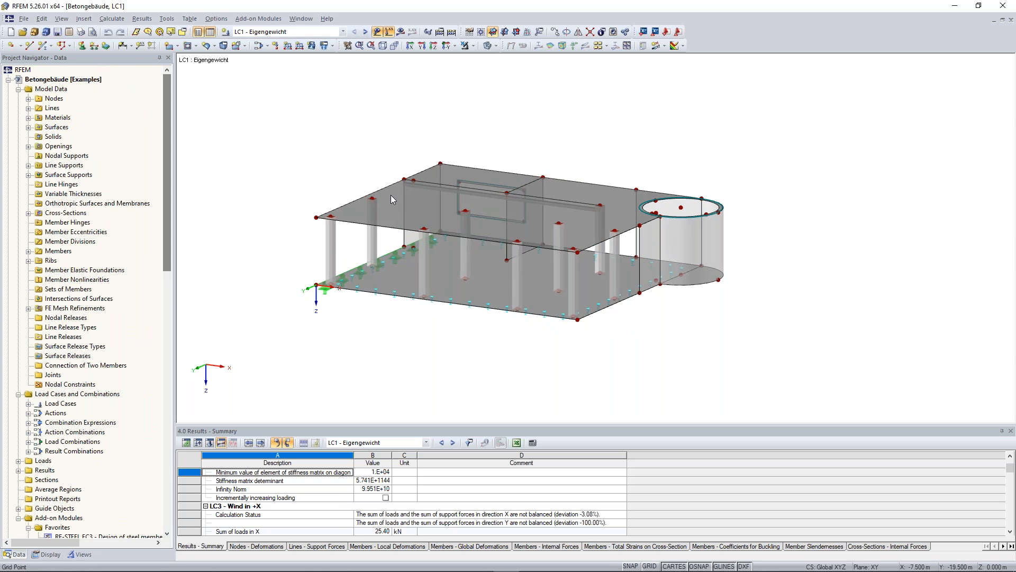
click(411, 207)
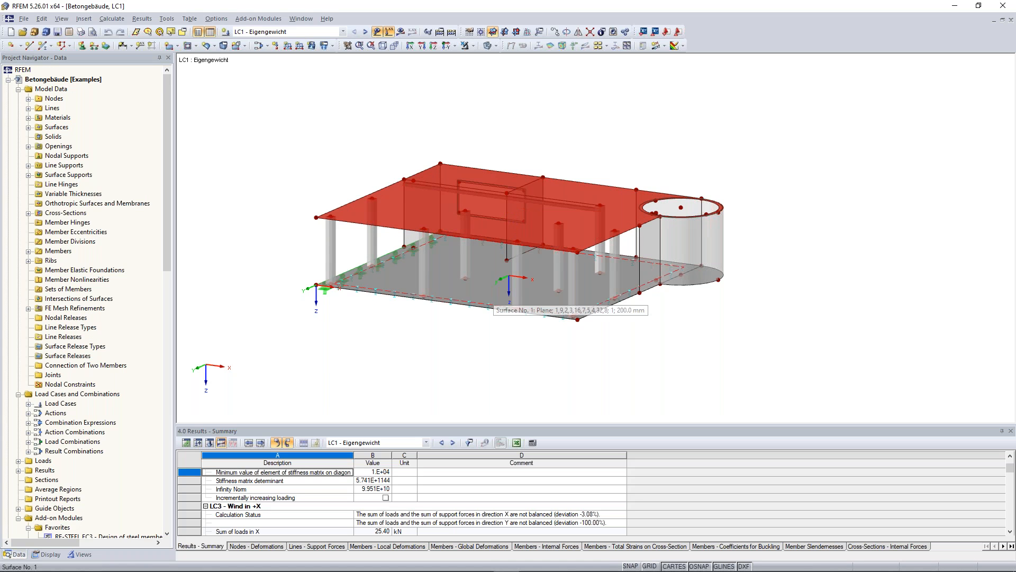
drag(354, 246, 310, 250)
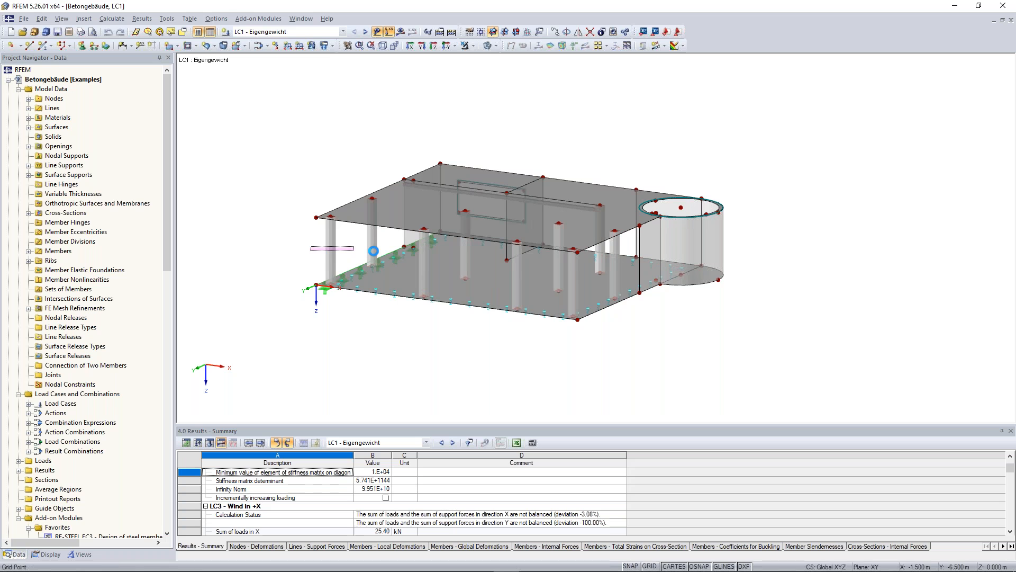
click(311, 144)
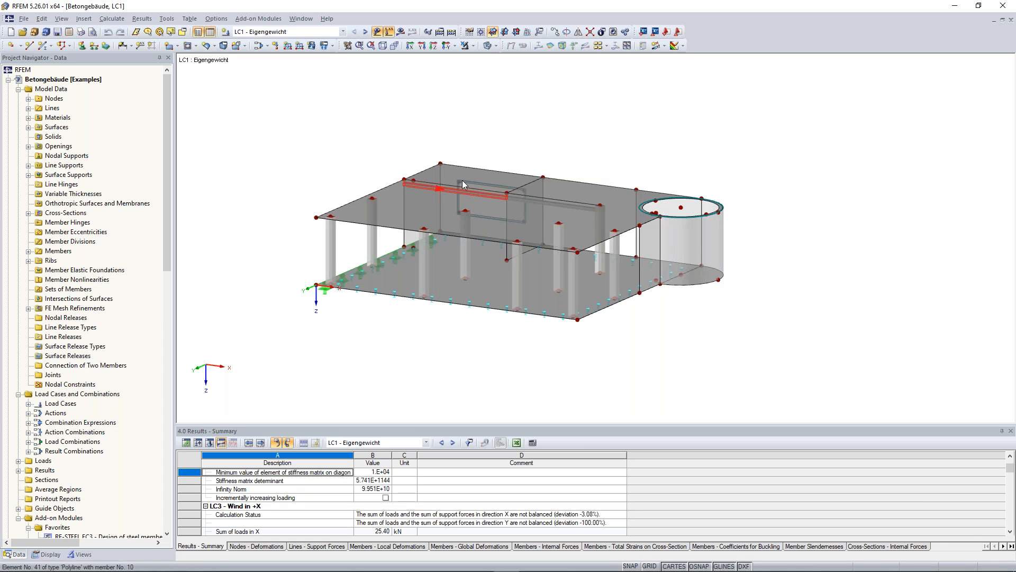
- Create a set of continuous members named "Downstand Beam" from members 10 and 11 beneath the upper slab
scroll(477, 147, up, 2)
ctrl+middle_drag(507, 136, 521, 154)
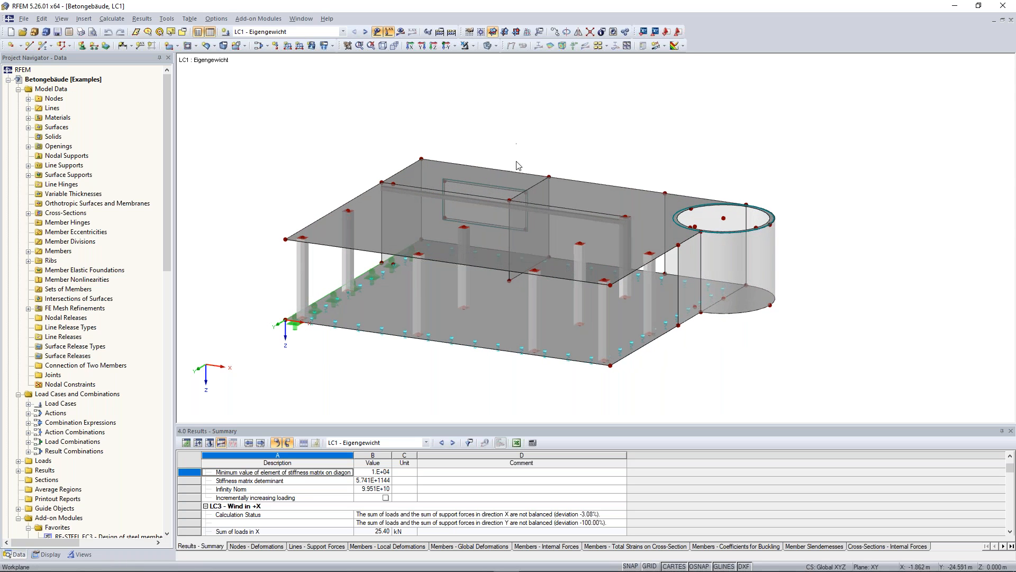
click(487, 200)
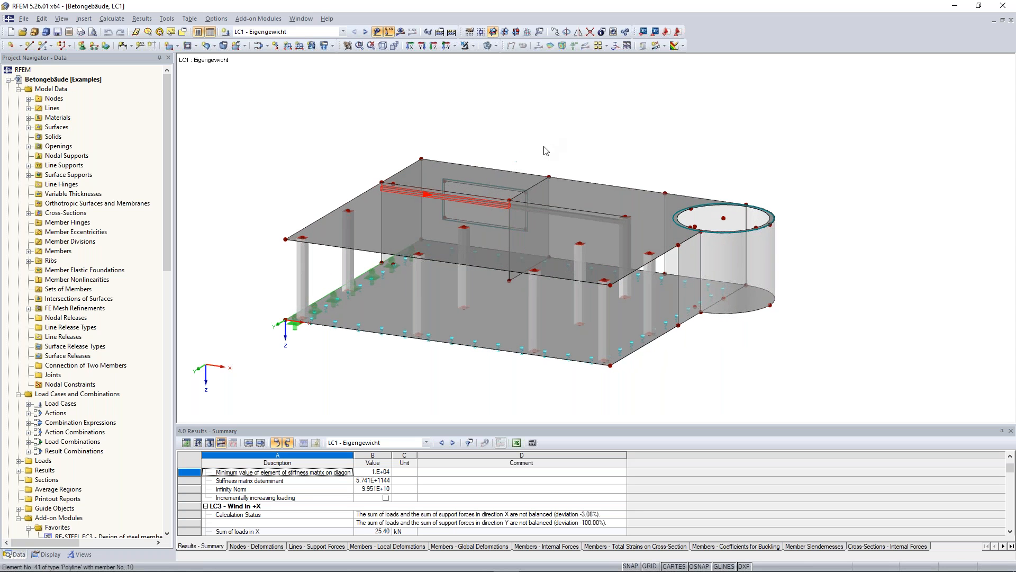
ctrl+click(549, 212)
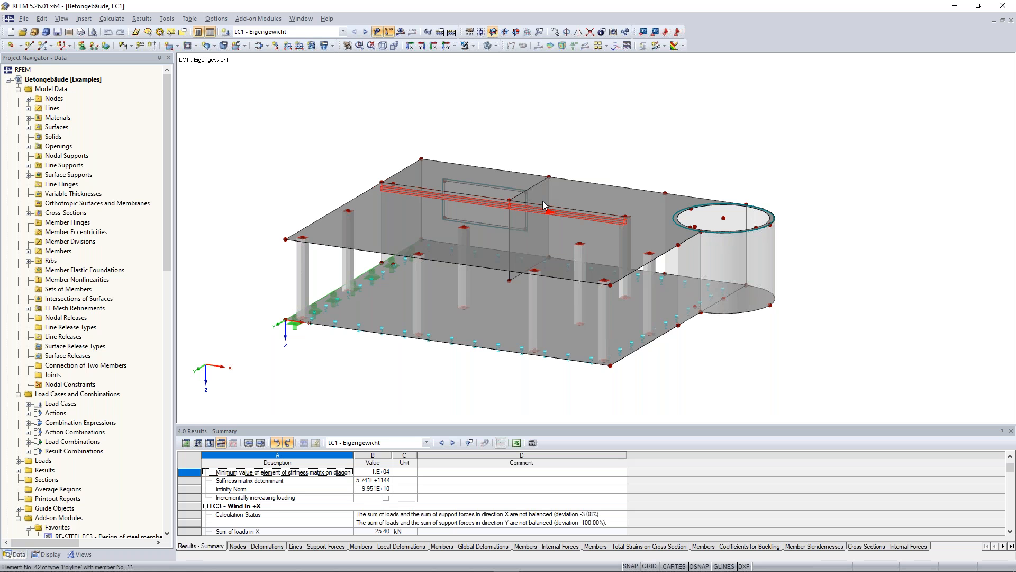
scroll(541, 125, up, 3)
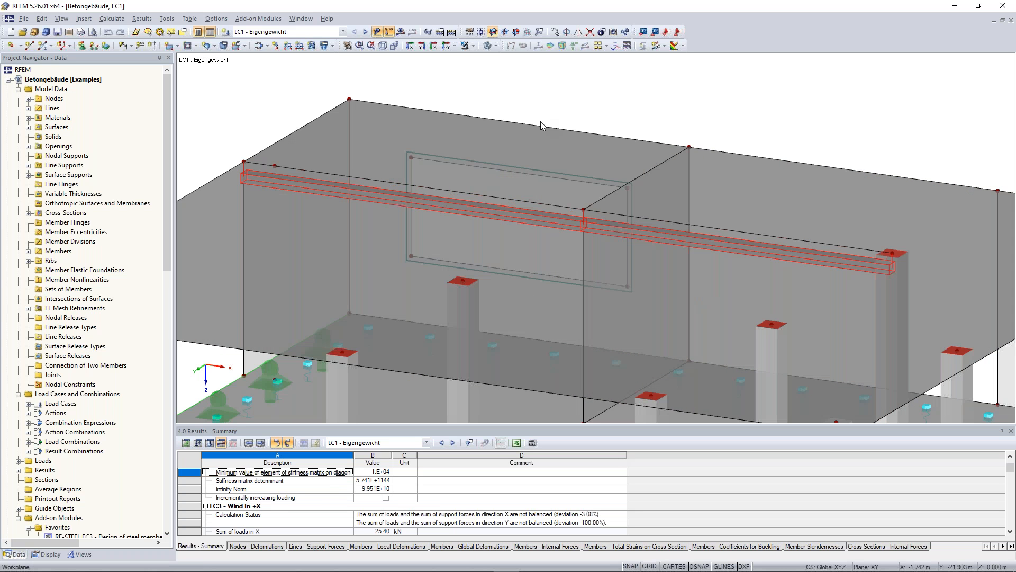
scroll(661, 104, down, 4)
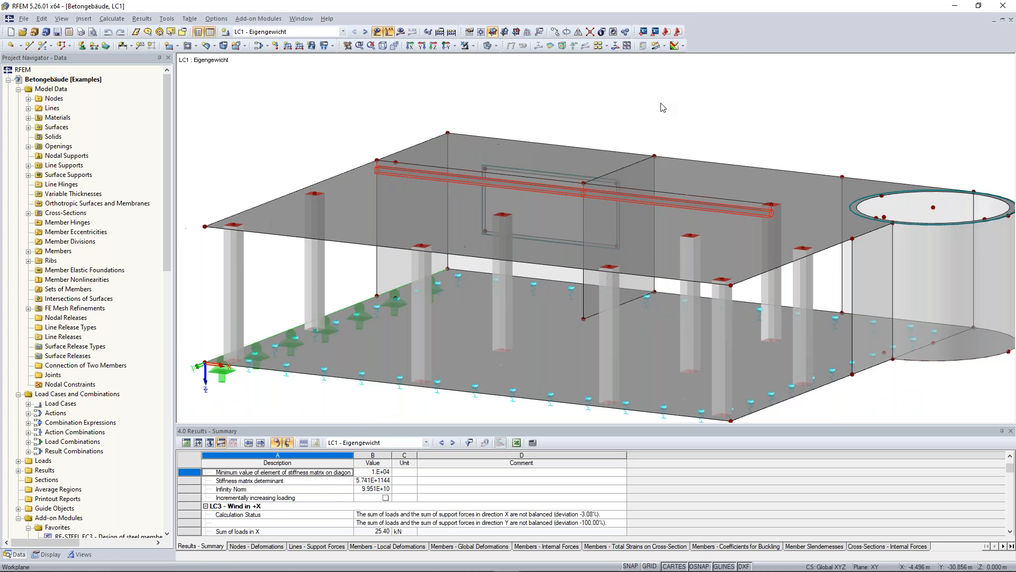
middle_drag(661, 104, 631, 114)
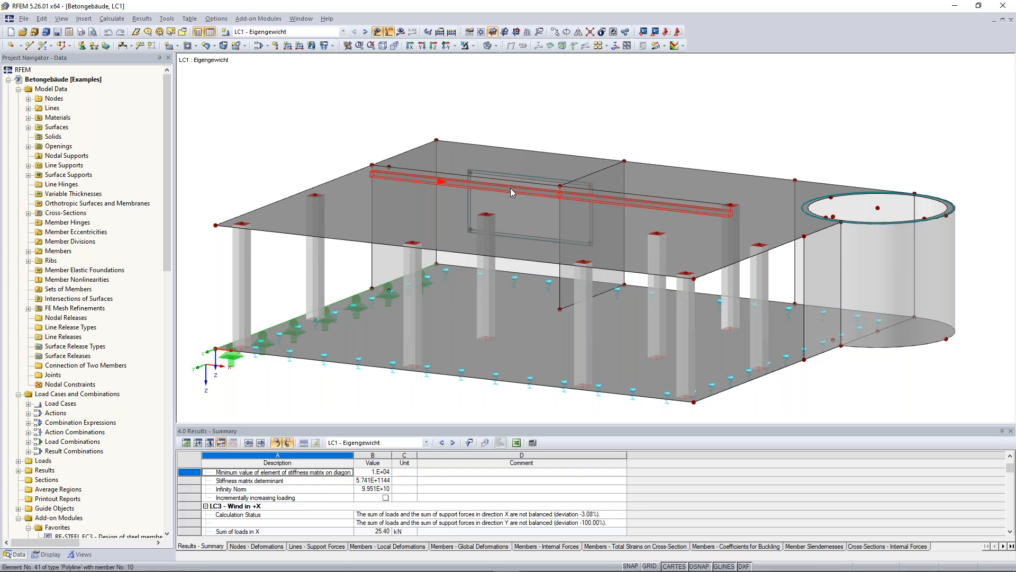
text(Down)
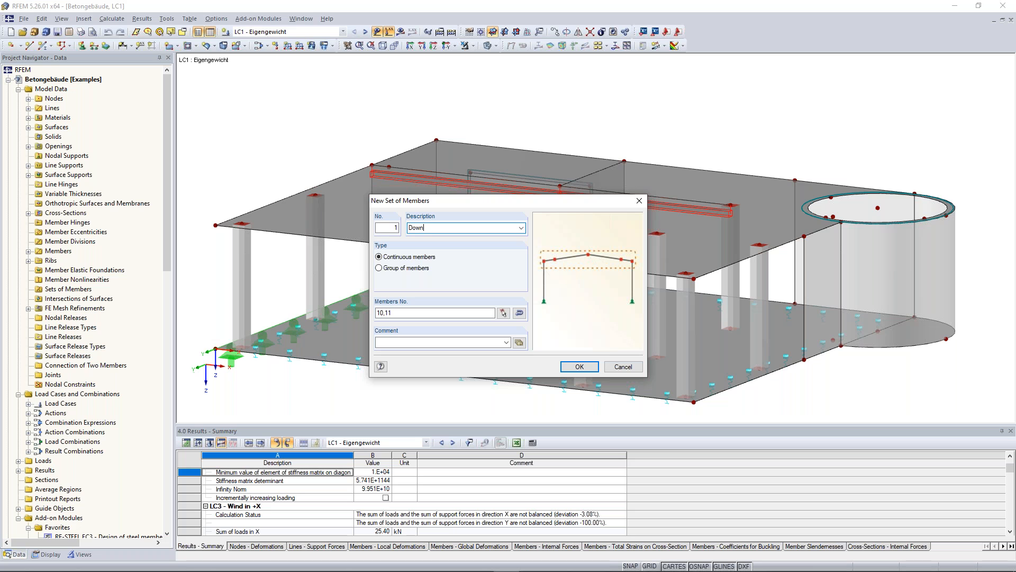
text(stand Beam)
click(580, 366)
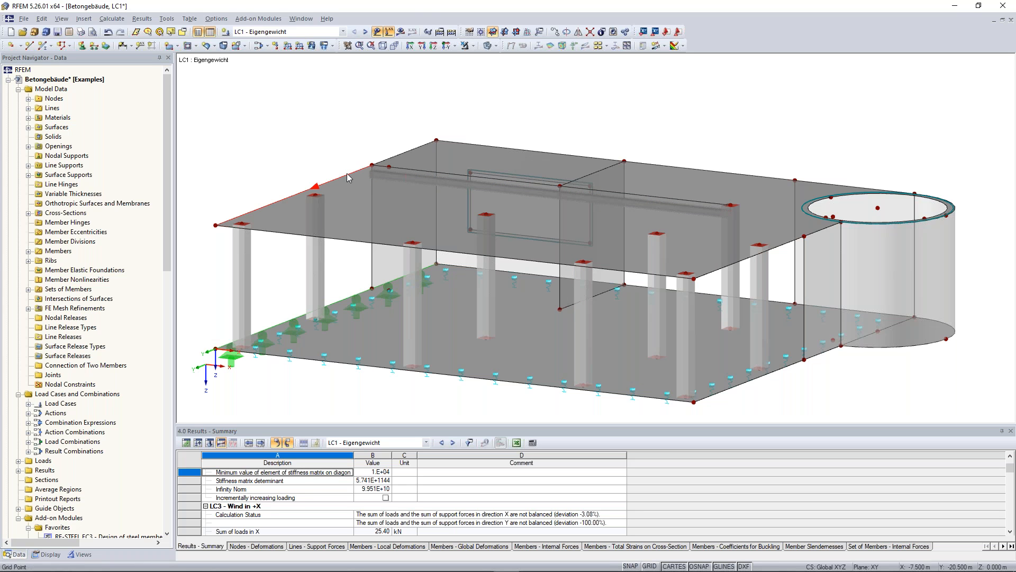
- Find the concrete design add-on modules for the building model and open RF-CONCRETE Surfaces
click(401, 30)
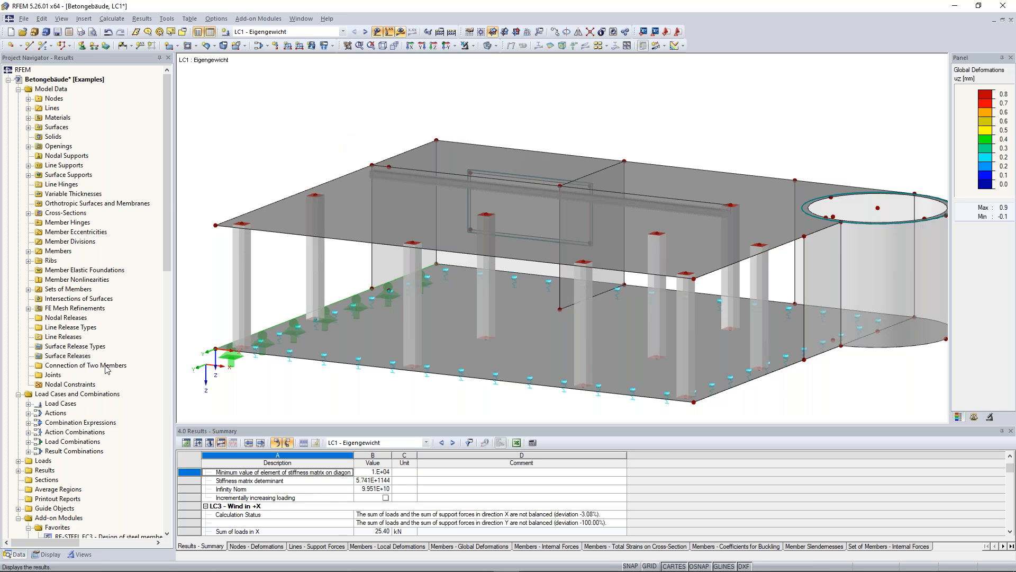
scroll(107, 368, down, 12)
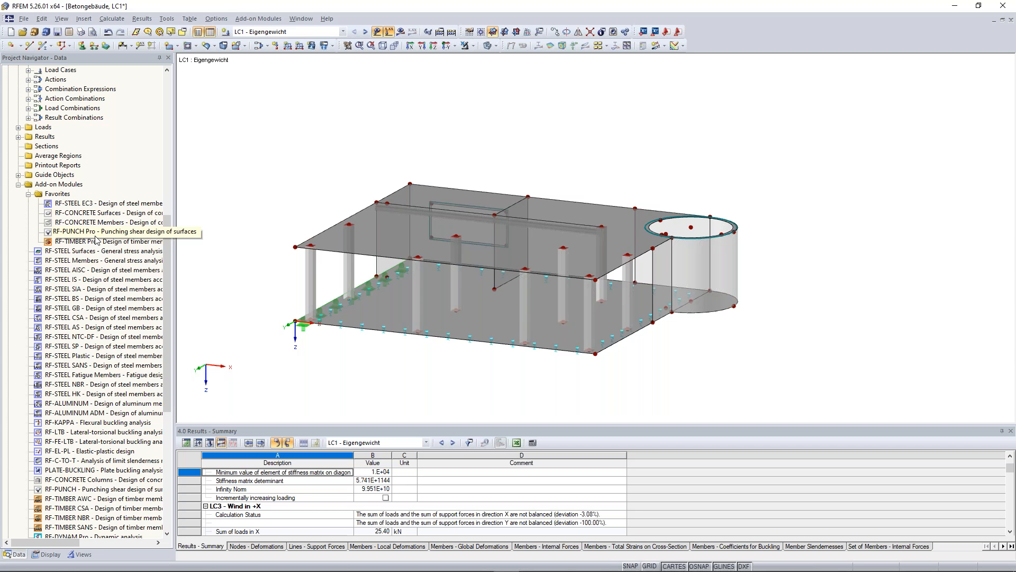
drag(170, 231, 173, 273)
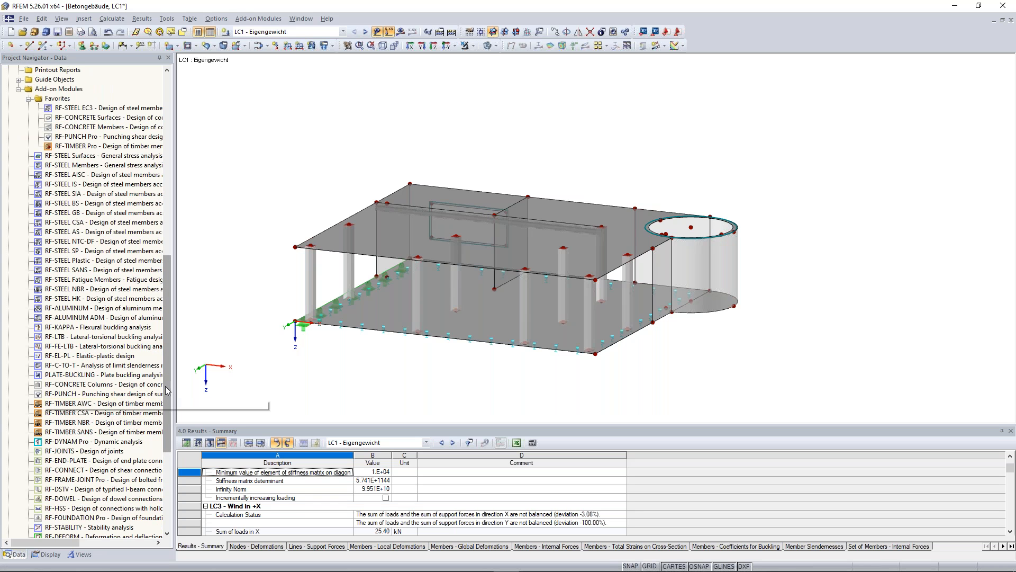
drag(166, 395, 169, 455)
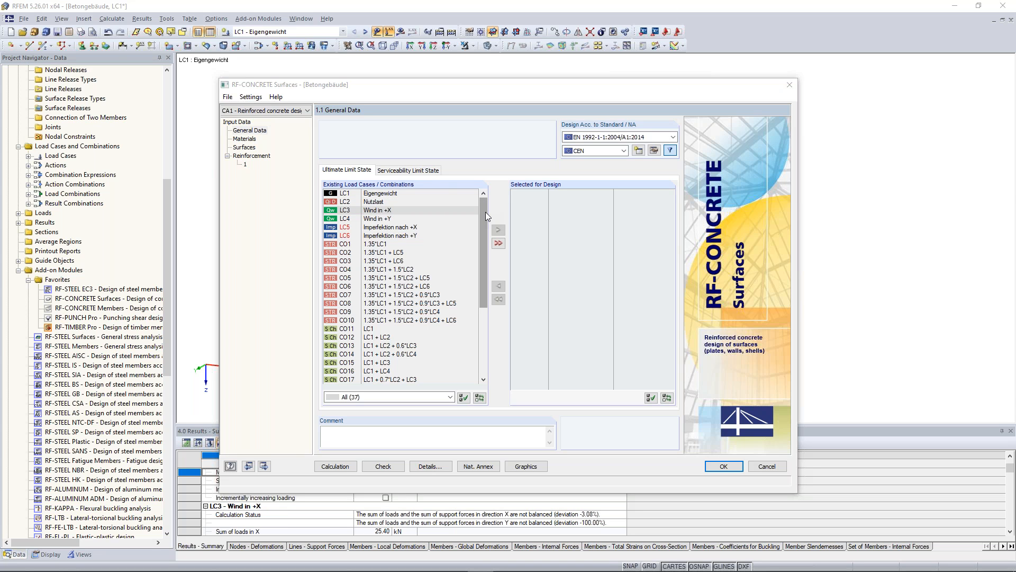
- Select result combination RC1 for the ultimate limit state design and check the serviceability limit state settings
drag(486, 212, 487, 297)
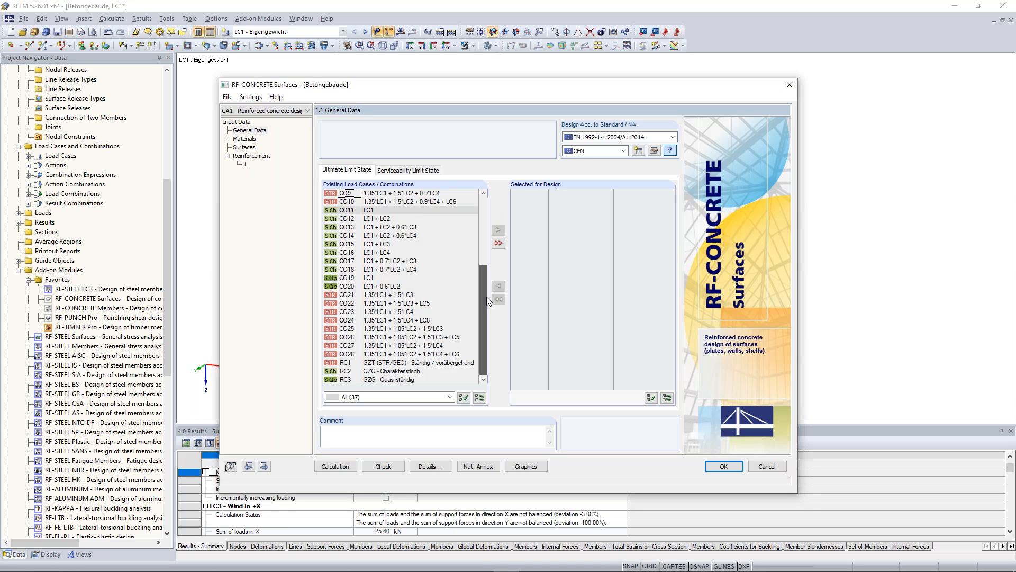
click(416, 363)
click(498, 230)
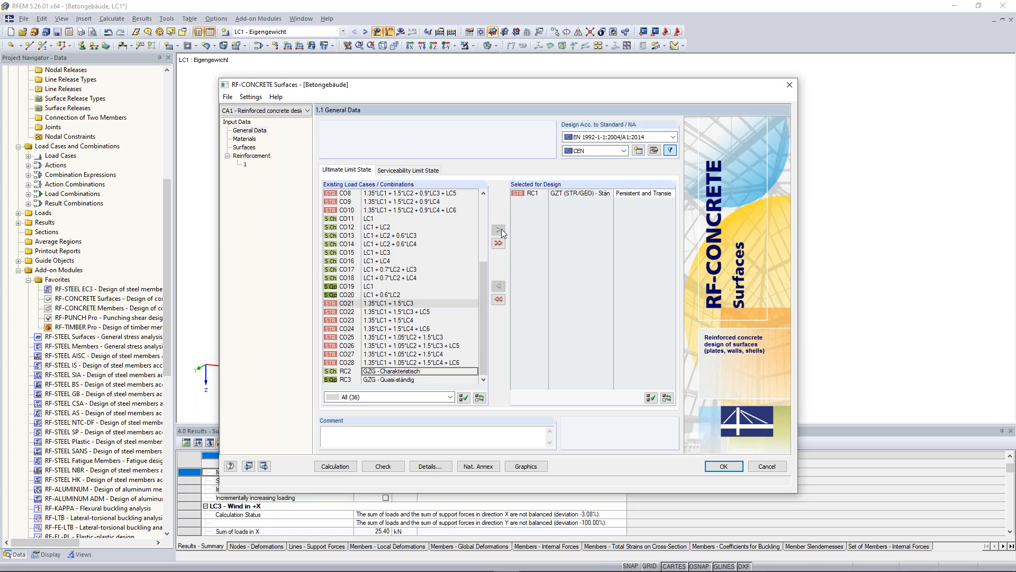
click(406, 172)
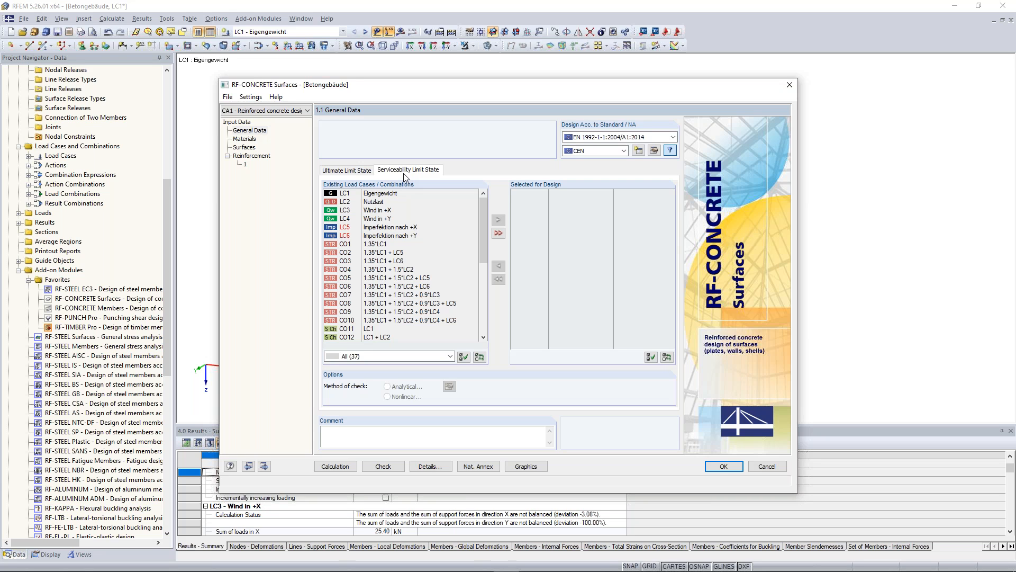
click(353, 172)
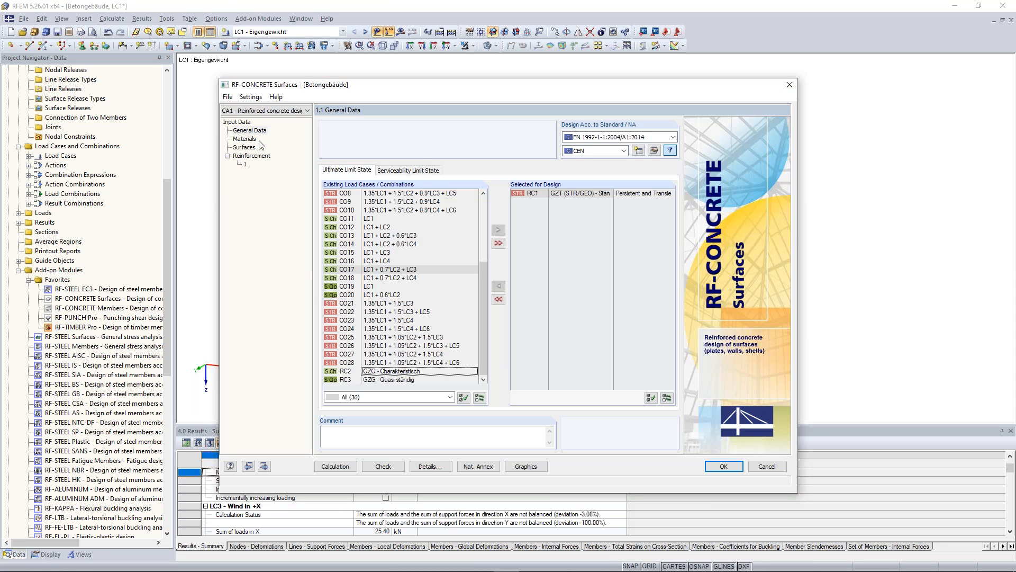
- Review the concrete strength class, the reinforcing steel and the thicknesses of the surfaces in the design case
click(245, 139)
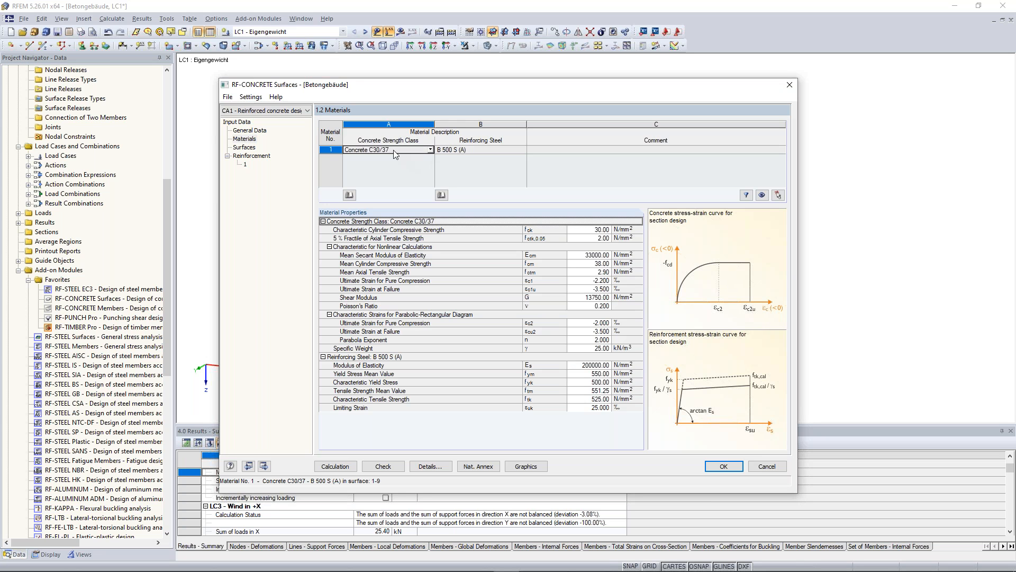
drag(459, 86, 481, 101)
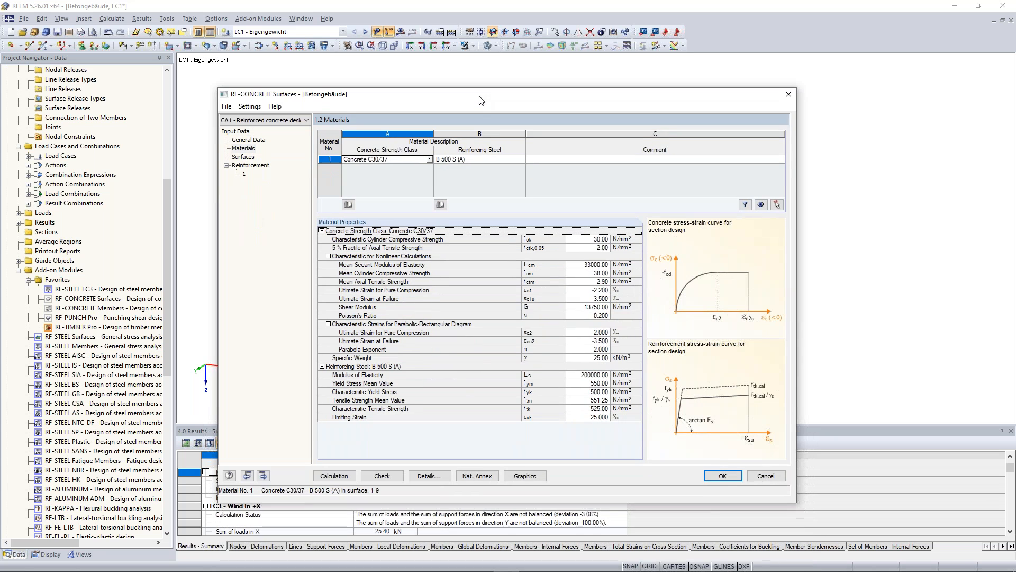
click(485, 160)
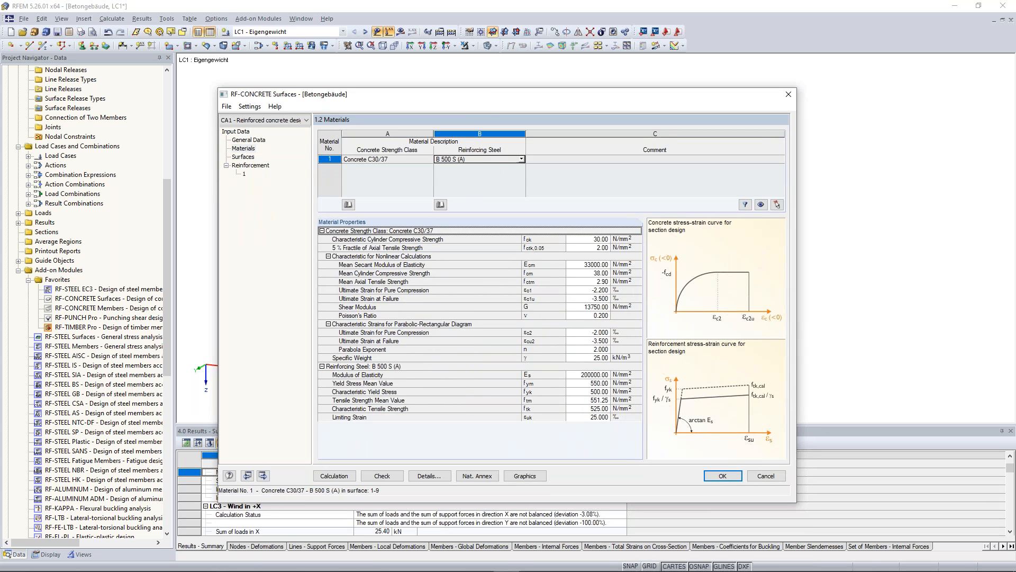
click(522, 159)
click(552, 170)
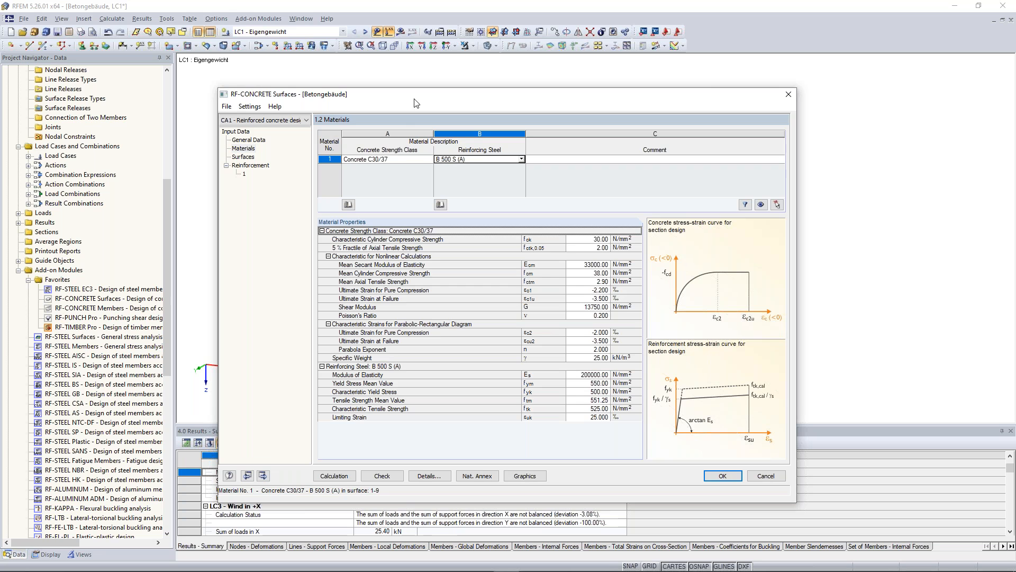
click(405, 158)
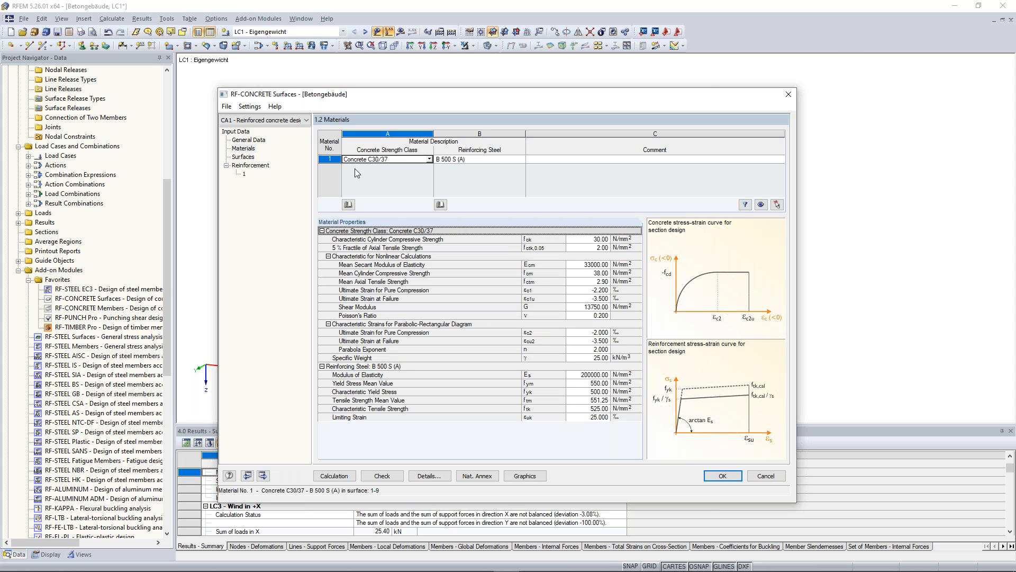
click(247, 157)
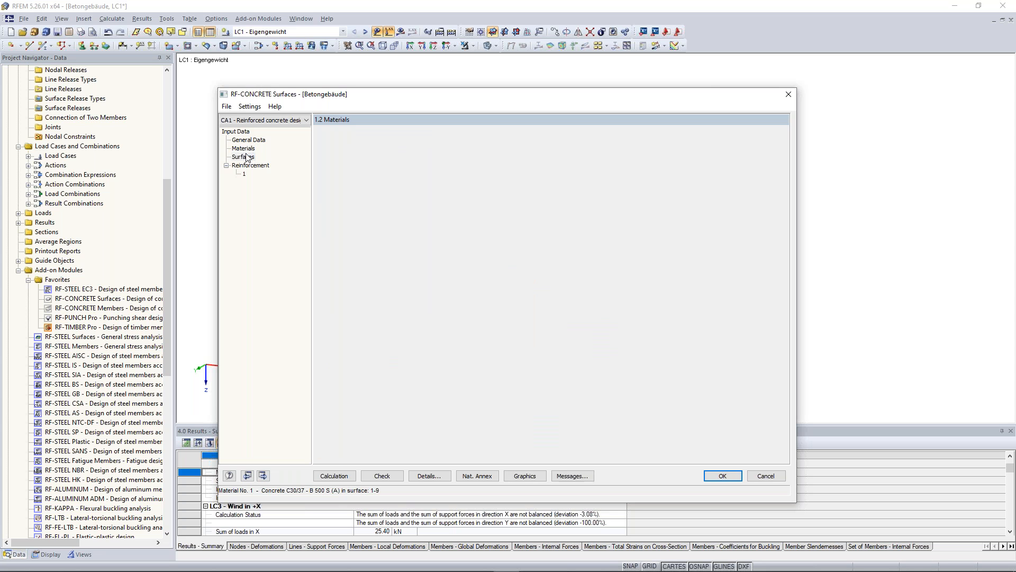
drag(401, 98, 432, 149)
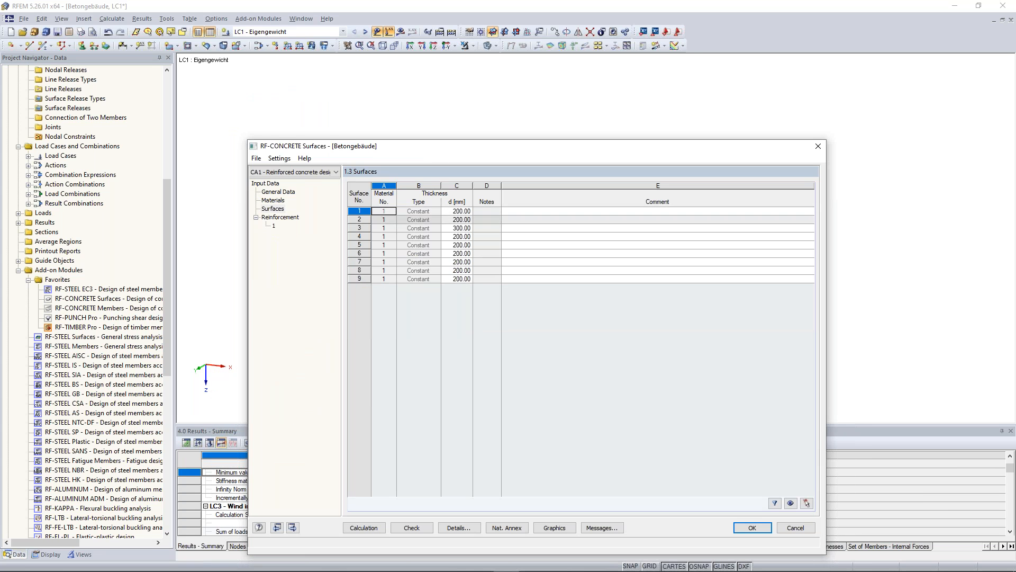
- Name the first reinforcement group "Slabs" and assign it only to the three horizontal slab surfaces, 1 to 3, picked in the model
click(275, 226)
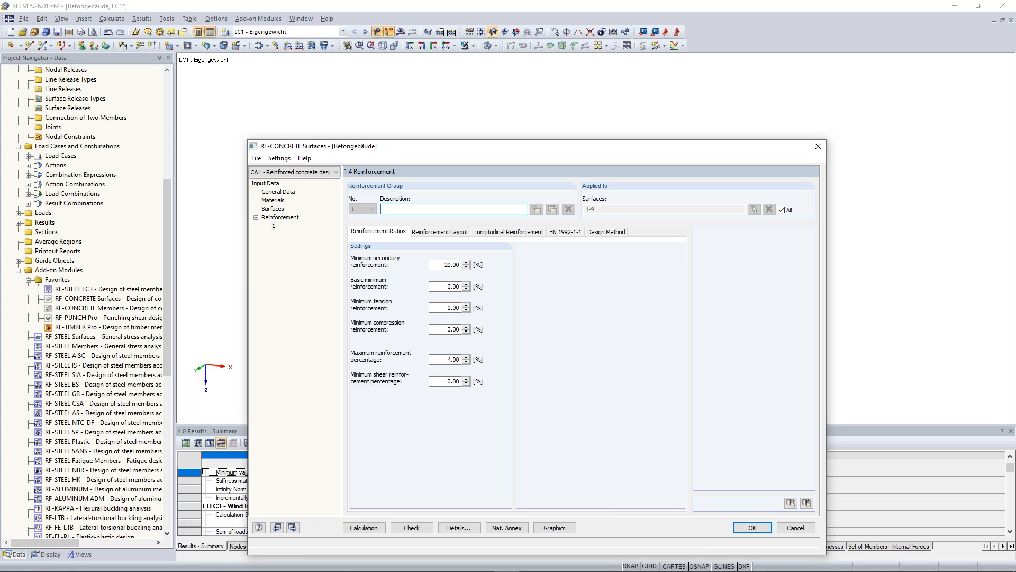
text(Slabs)
click(770, 210)
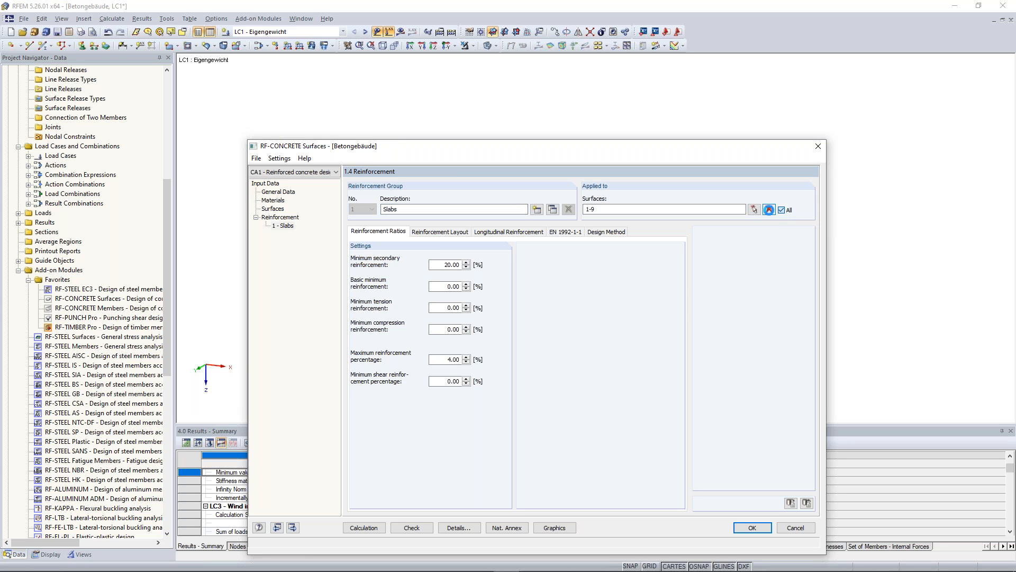
click(769, 210)
click(755, 210)
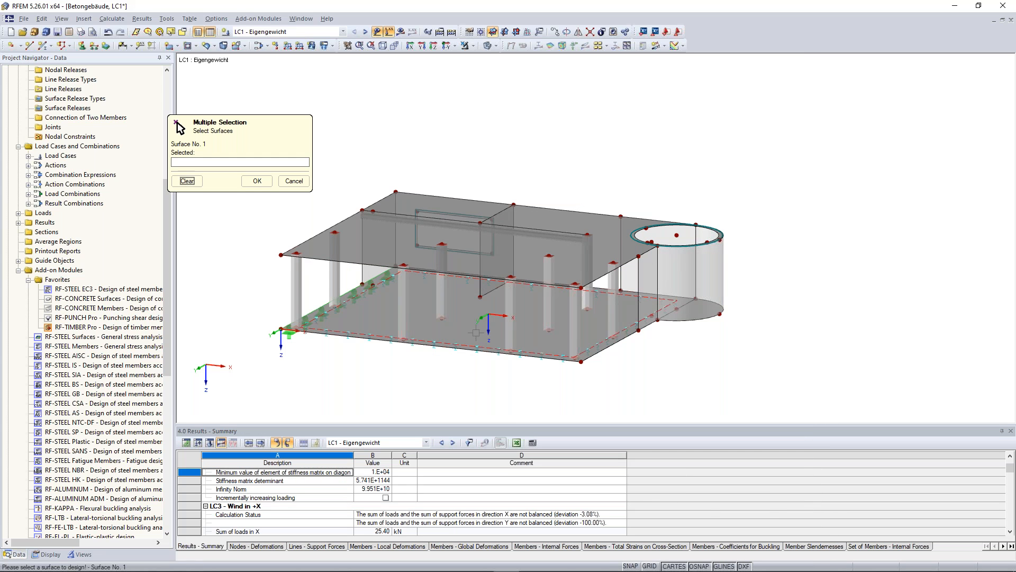
click(538, 337)
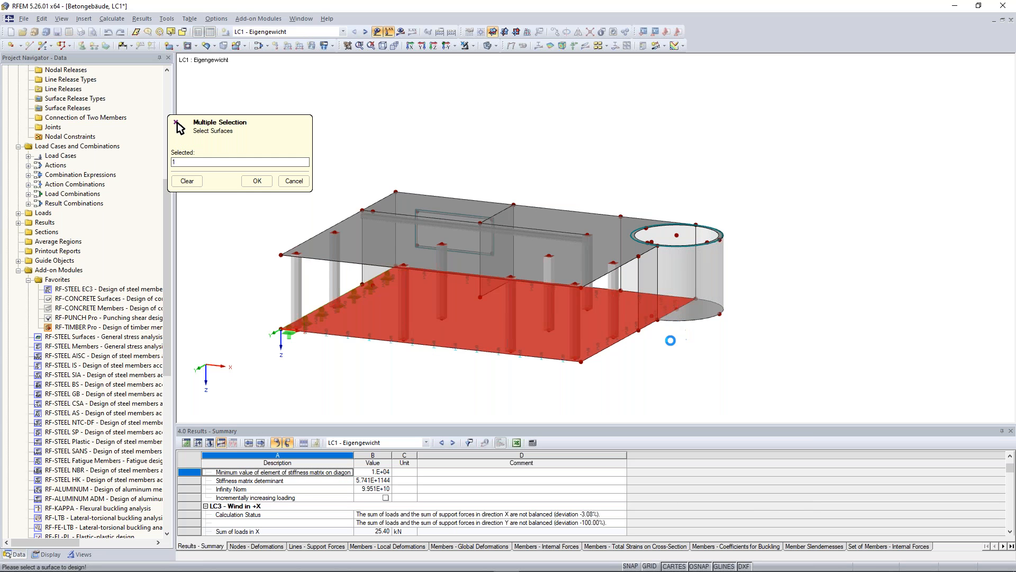
ctrl+middle_drag(708, 243, 714, 269)
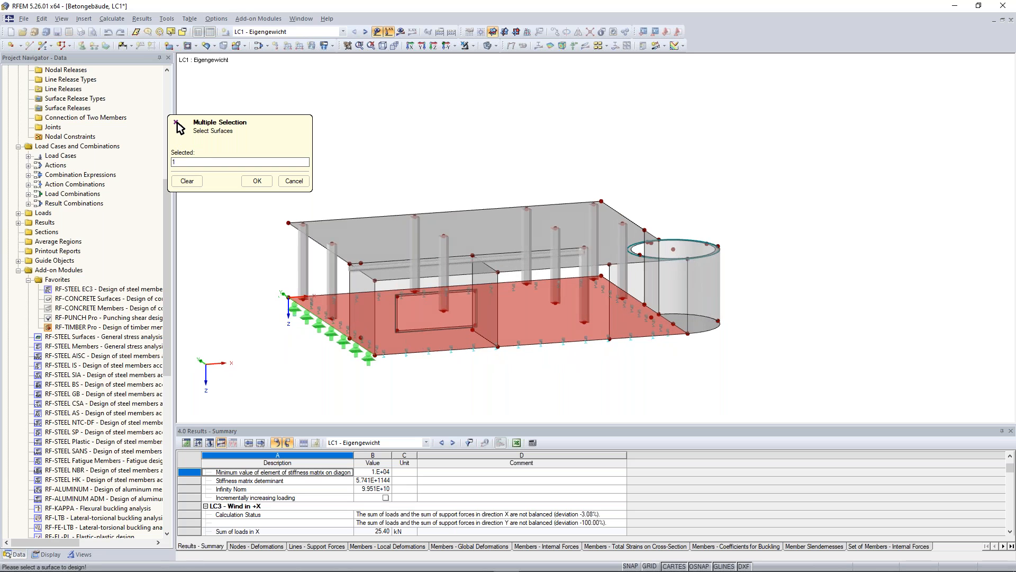
ctrl+middle_drag(724, 367, 716, 316)
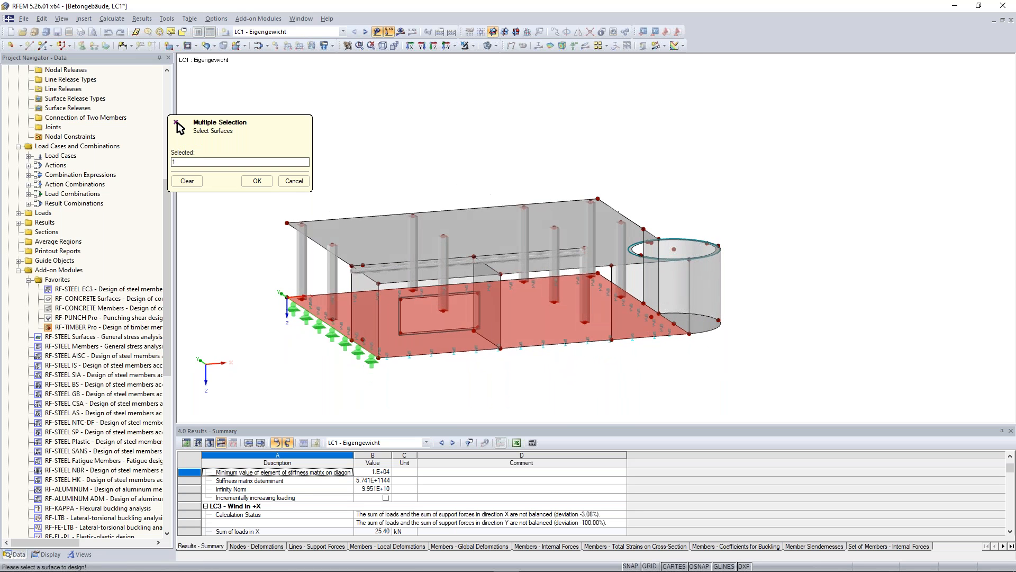
click(479, 210)
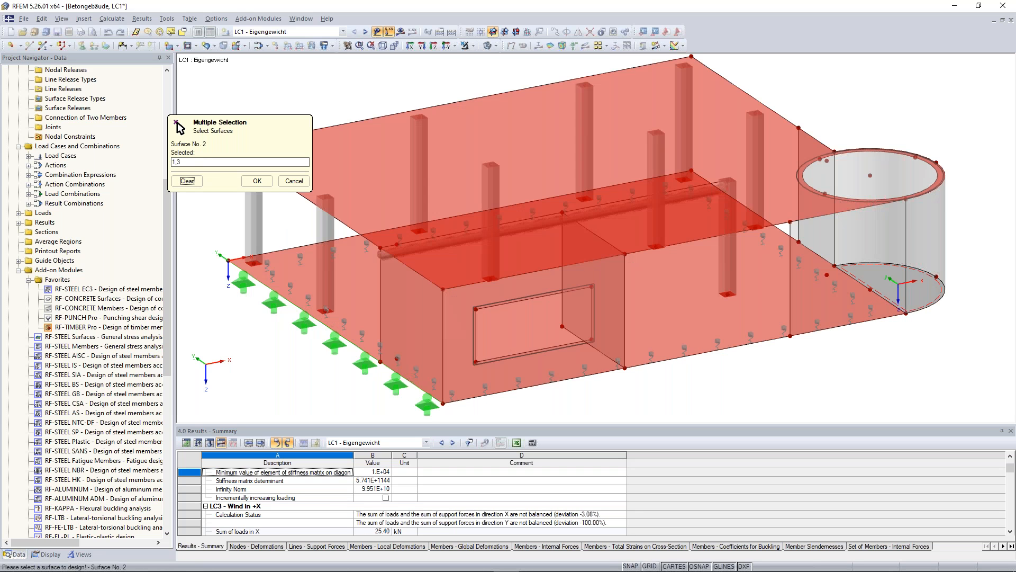
click(883, 287)
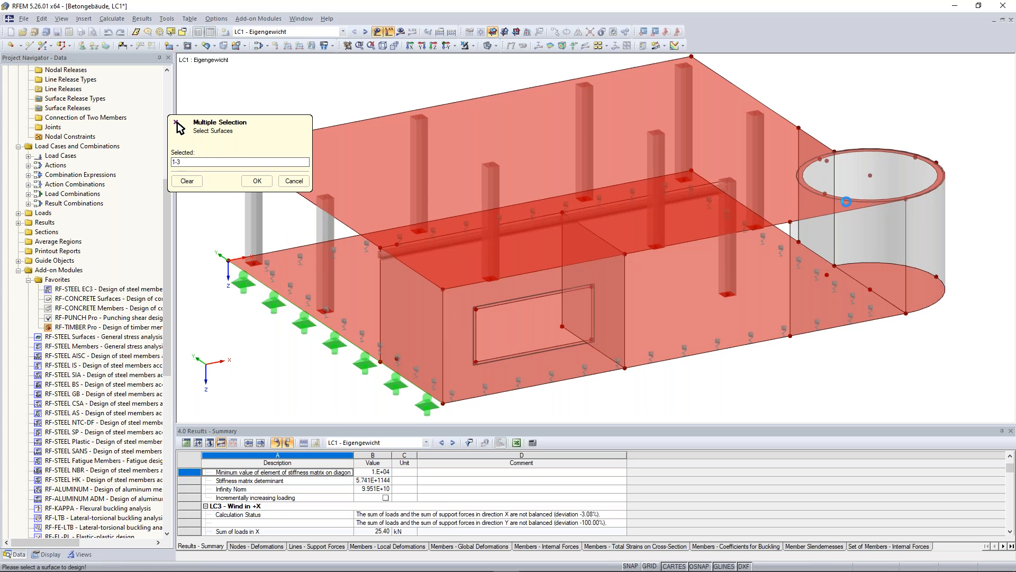
ctrl+middle_drag(844, 231, 842, 273)
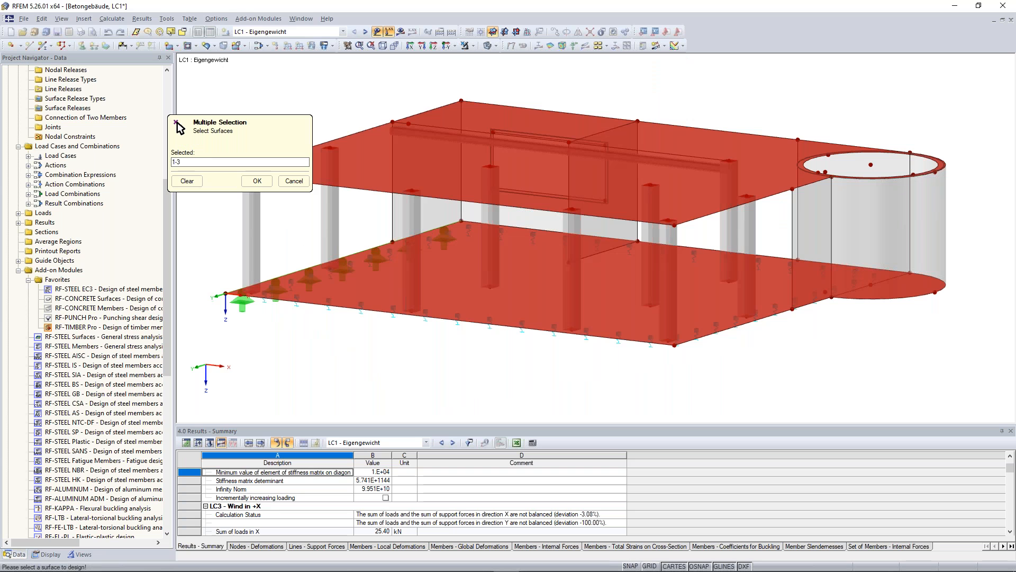
key(Return)
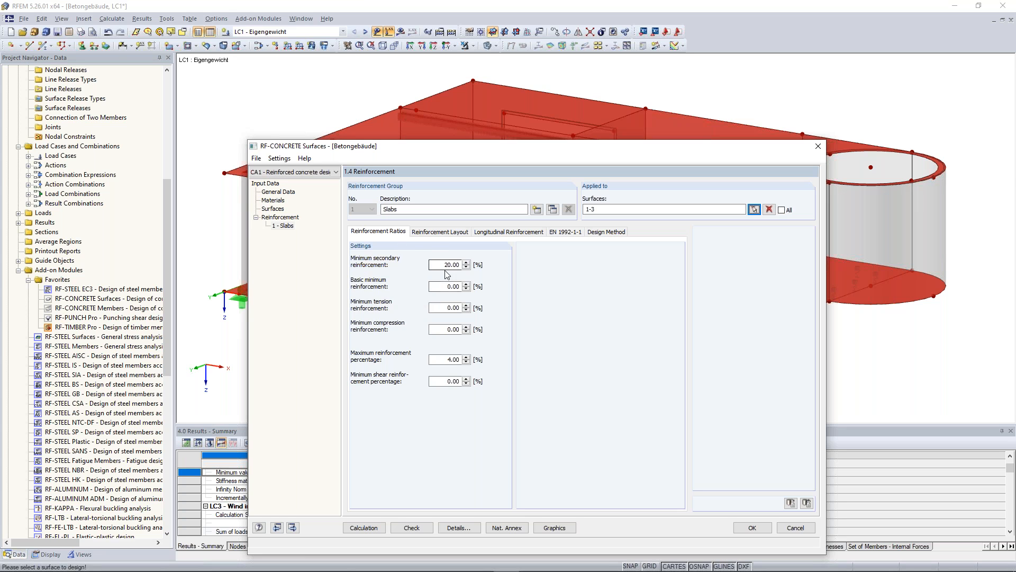
- Open the reinforcement layout of the Slabs group and check the number of reinforcement directions at the top
click(437, 235)
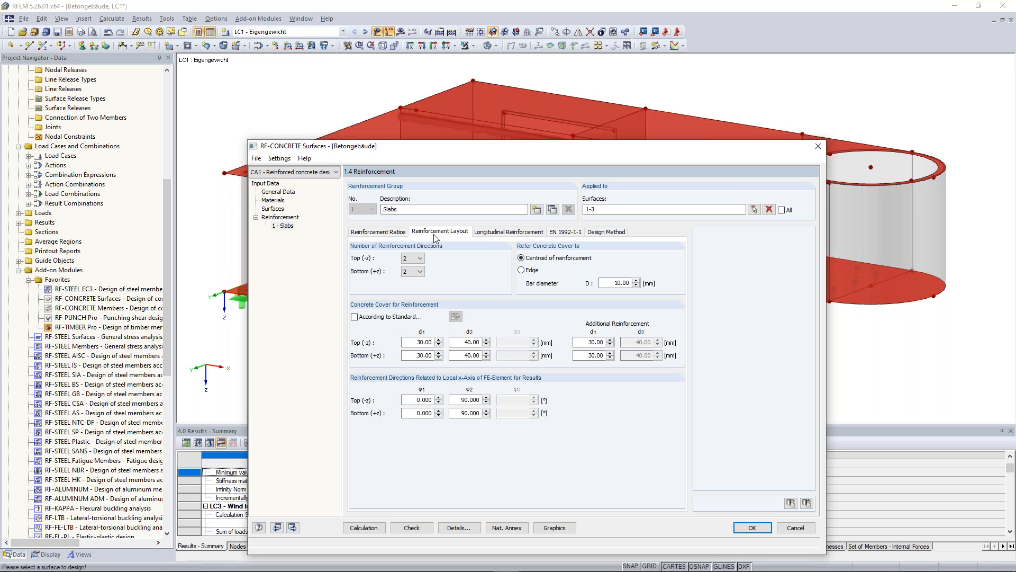
click(407, 259)
click(408, 259)
- Try the standard-based concrete cover for the slabs with exposure class XC2/XC3, read the abrasion class information, and discard these settings
click(383, 318)
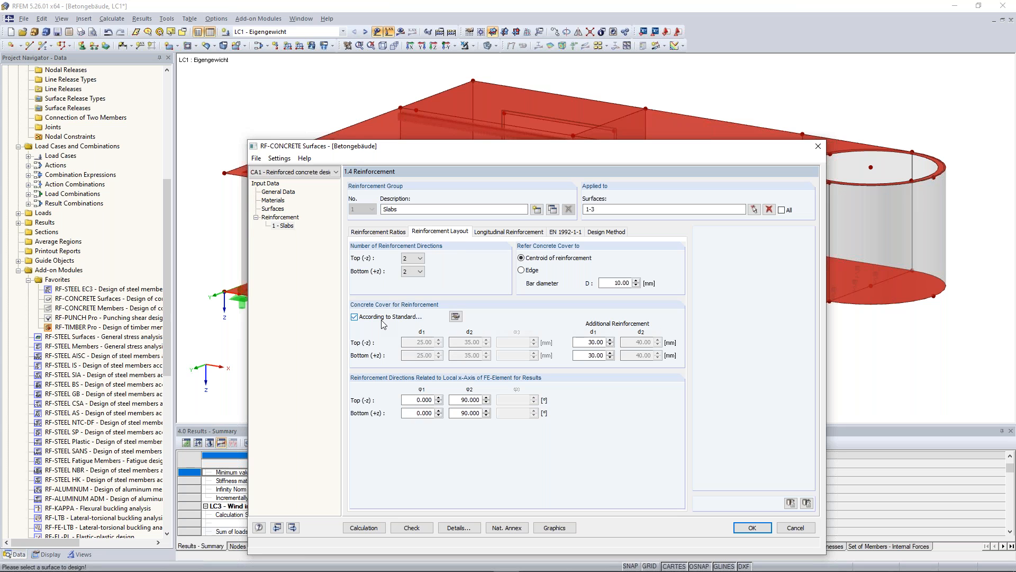
click(453, 319)
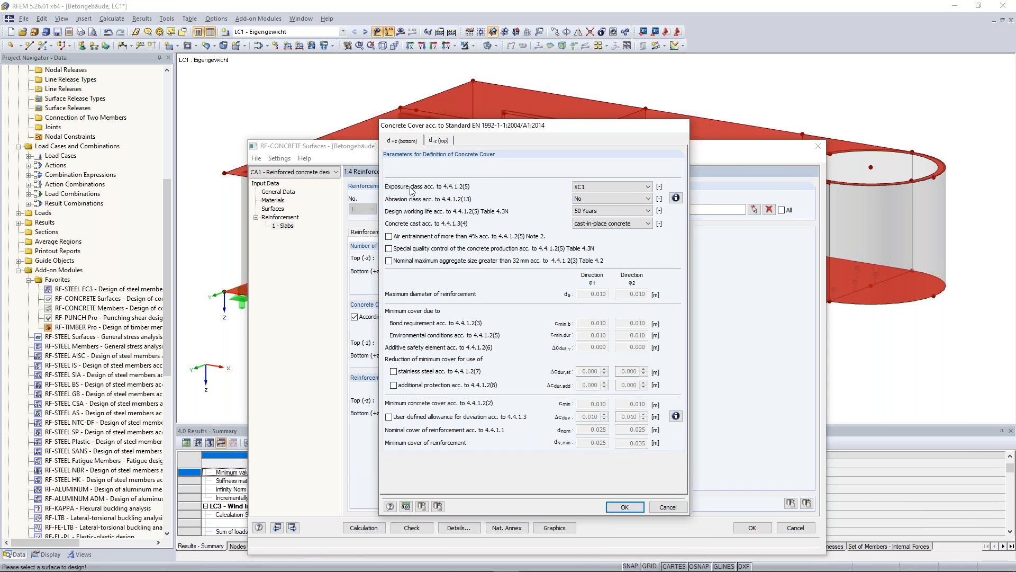
click(612, 186)
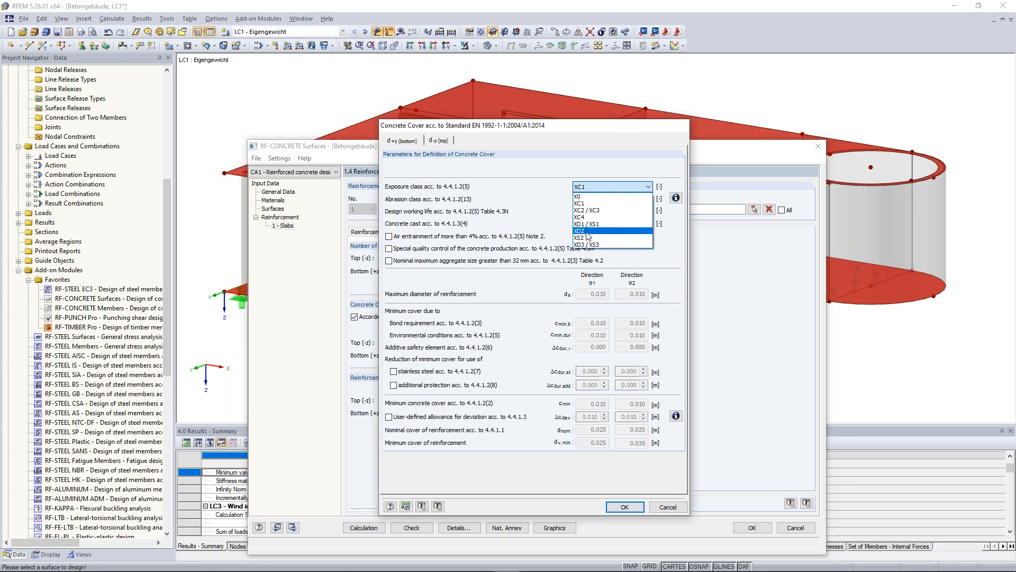
click(609, 211)
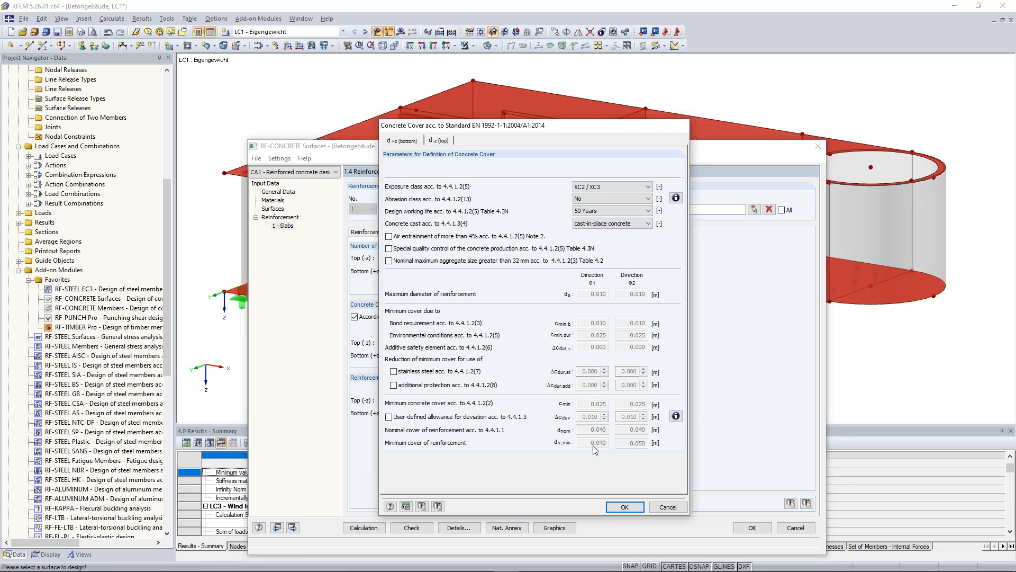
click(621, 200)
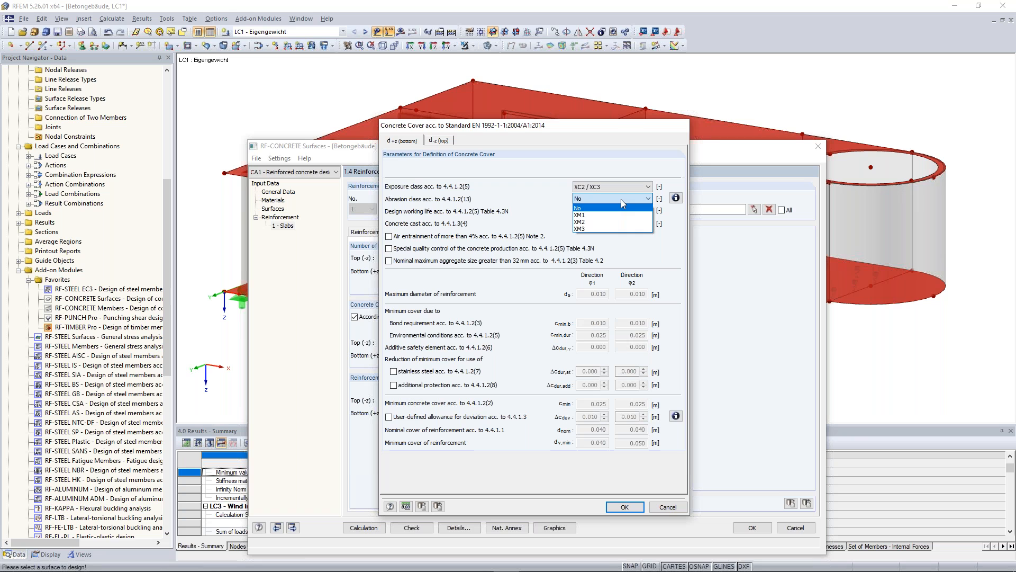
click(621, 199)
click(677, 199)
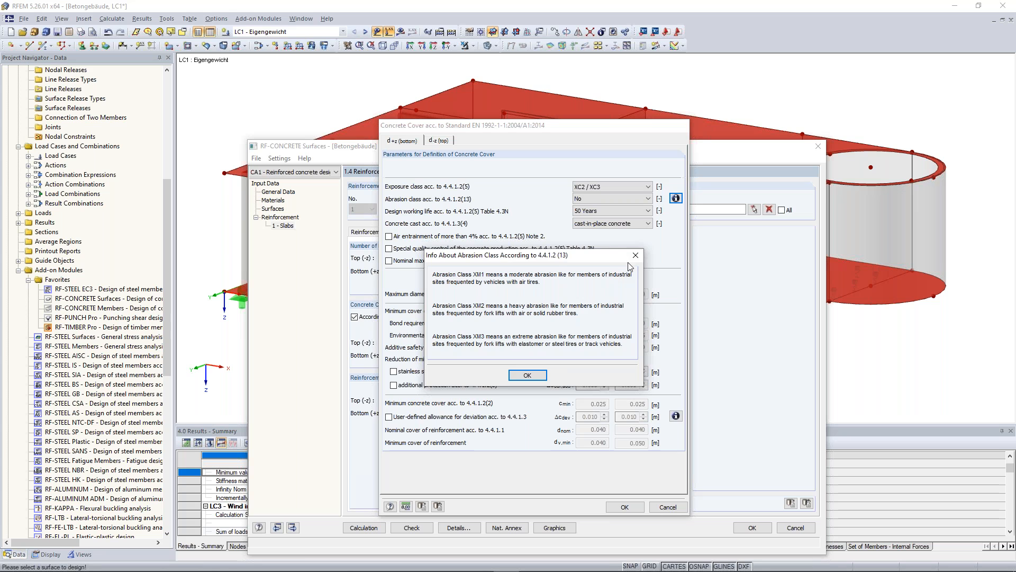
click(635, 256)
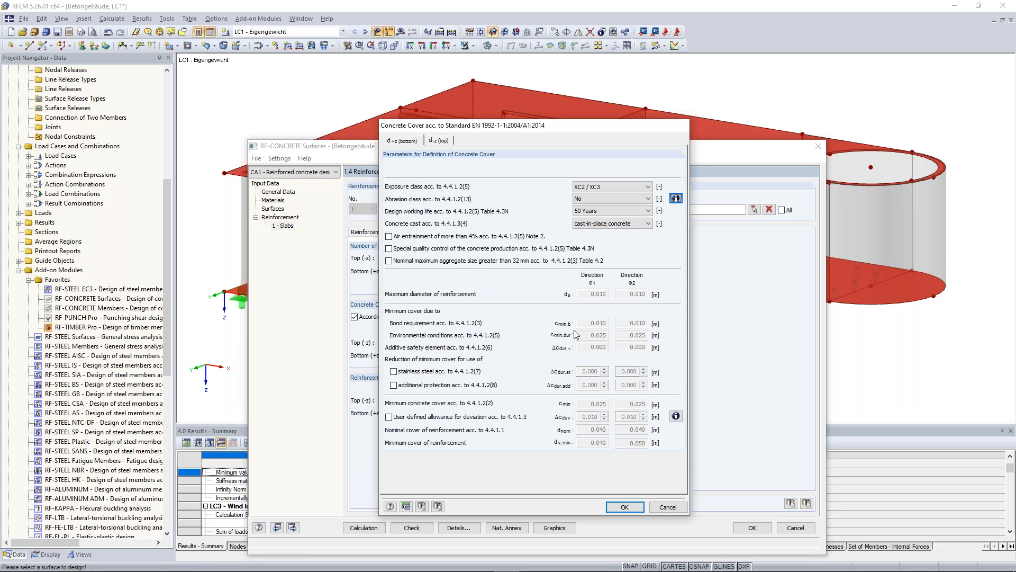
click(441, 142)
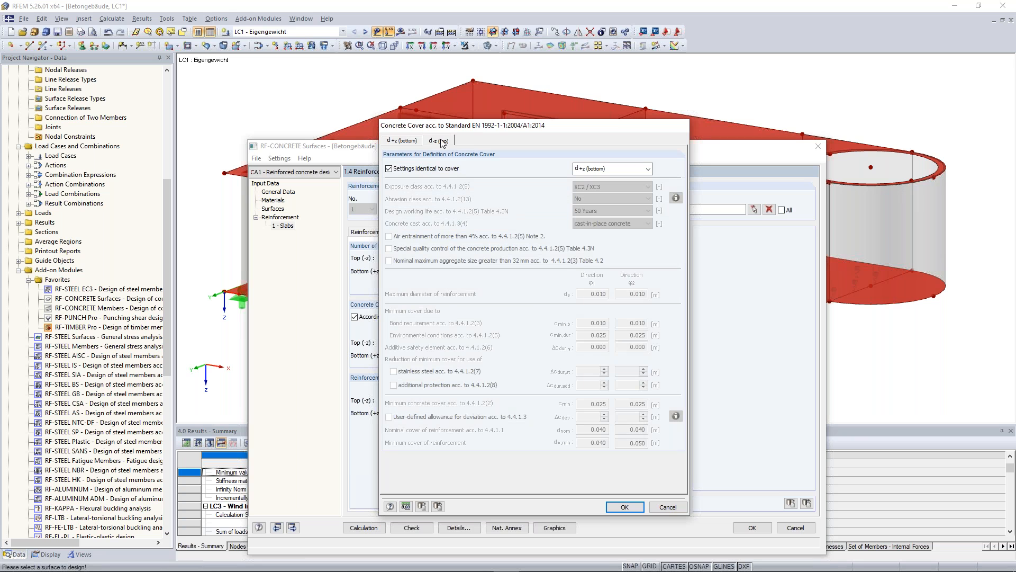
click(668, 507)
click(396, 317)
- Set the slabs' concrete cover to d1 30 mm and d2 40 mm at top and bottom, and check the reinforcement direction angles
double_click(416, 341)
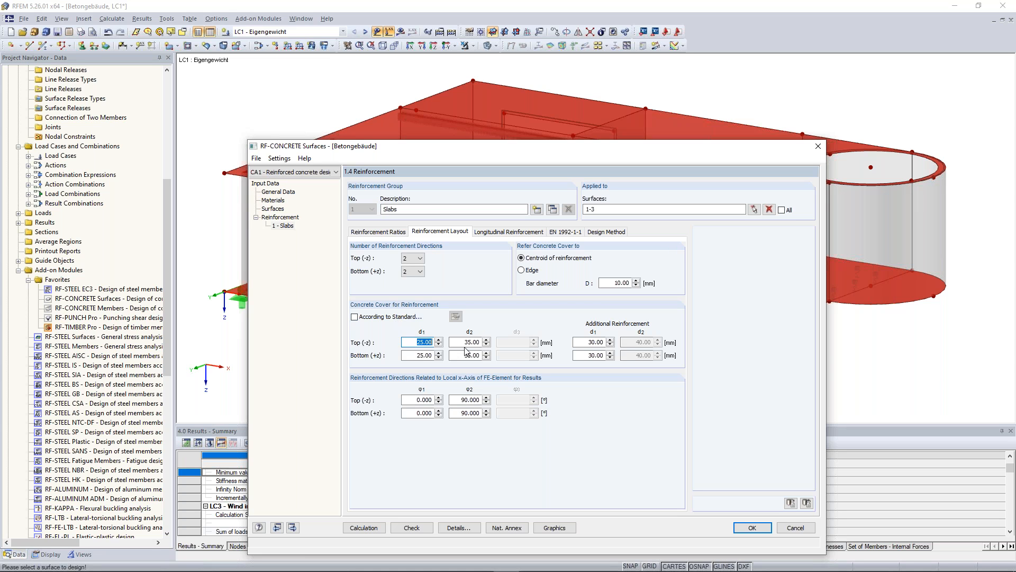
text(30)
key(Tab)
text(4)
key(Tab)
click(427, 356)
double_click(426, 356)
text(30)
key(Tab)
text(40)
click(418, 400)
click(415, 413)
click(465, 413)
click(466, 399)
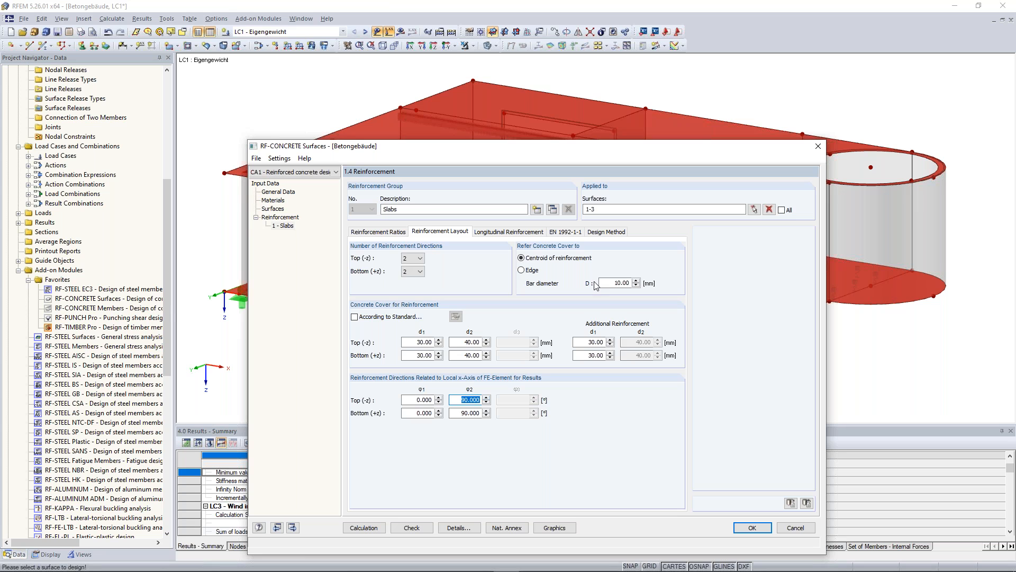
- Import the slabs' basic reinforcement area from 10 mm rebars at 200 mm spacing for top and bottom in both directions
click(503, 239)
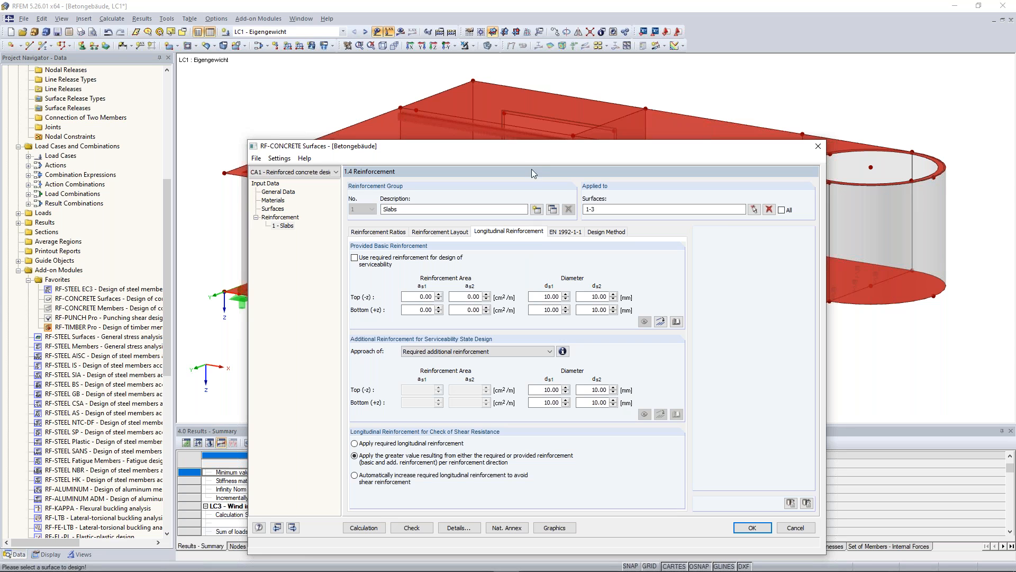
drag(527, 149, 520, 95)
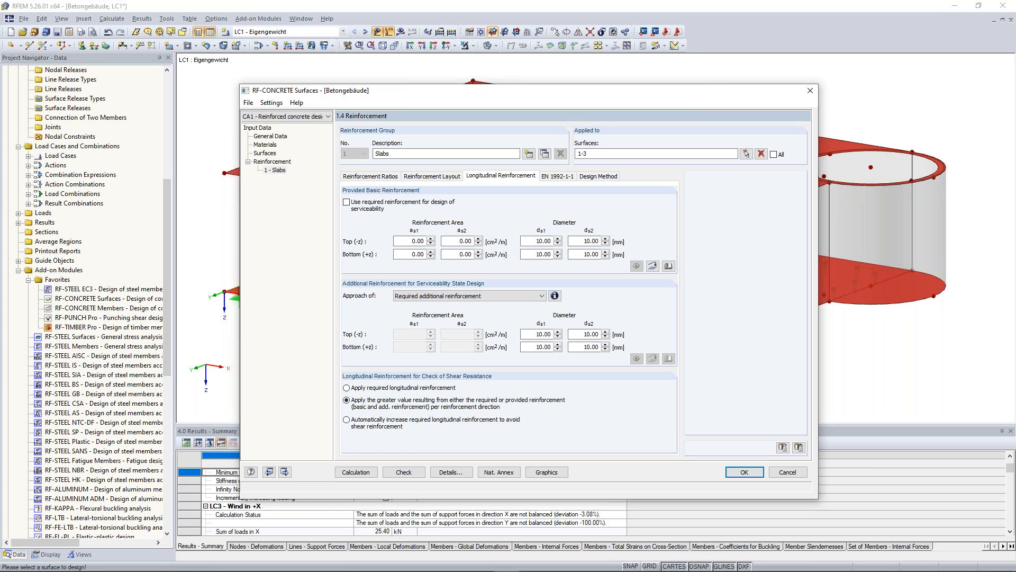
click(653, 266)
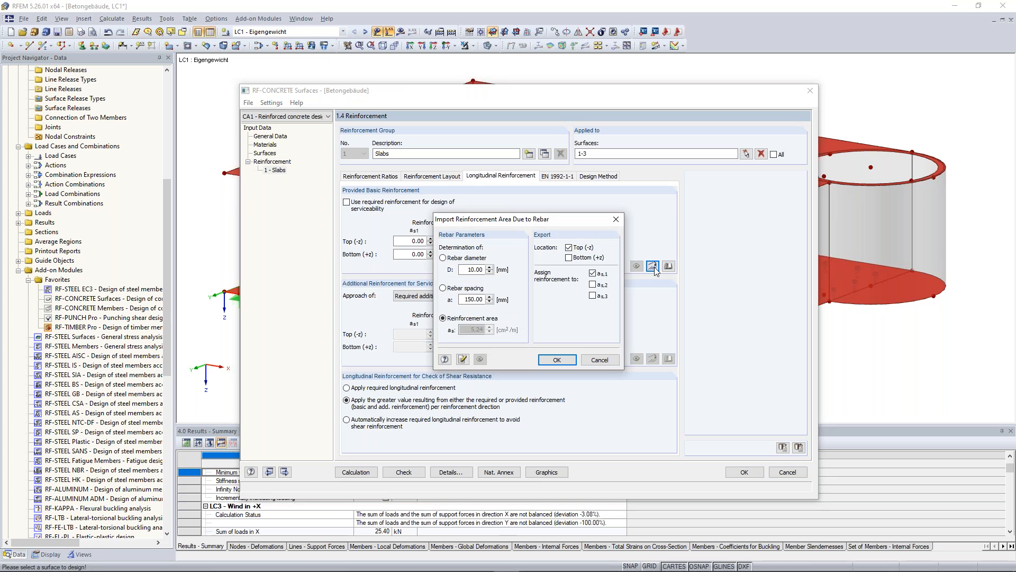
click(452, 289)
click(443, 318)
double_click(473, 300)
text(2)
click(473, 270)
drag(468, 270, 477, 270)
click(466, 302)
click(569, 257)
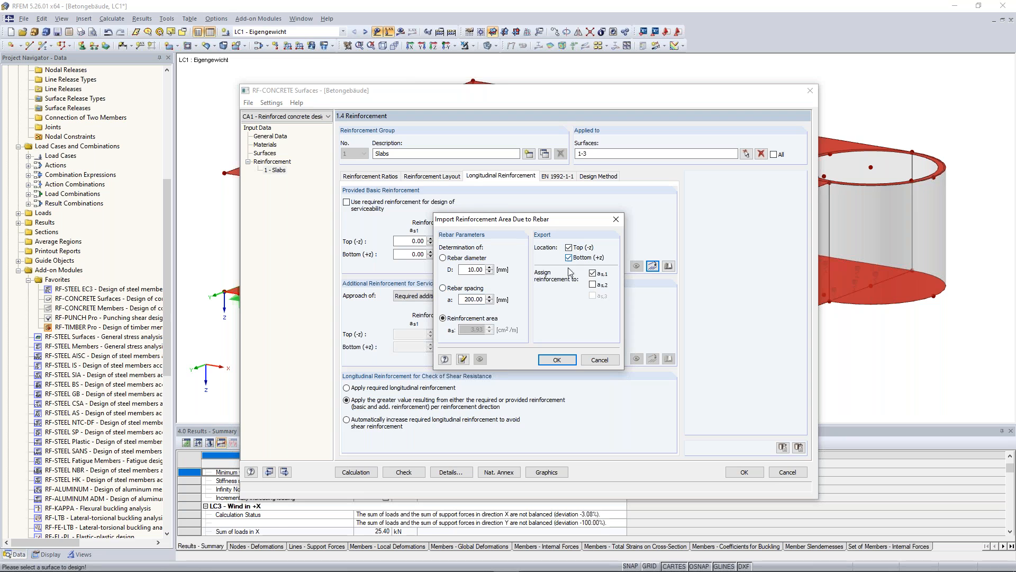
click(593, 286)
click(568, 362)
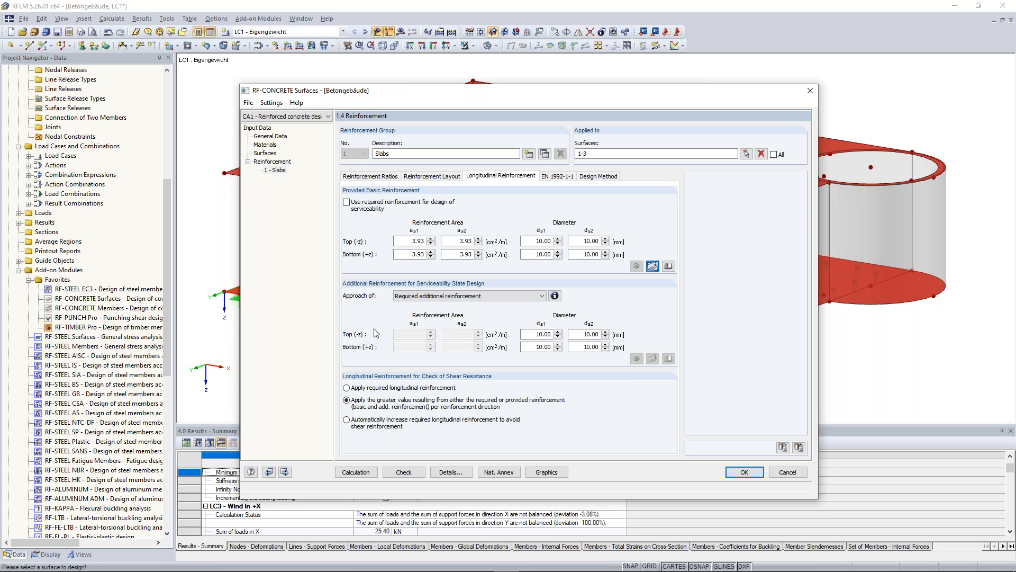
- Copy the Slabs reinforcement group to a second group named "Walls" for the remaining surfaces
click(545, 154)
click(415, 155)
text(Walls)
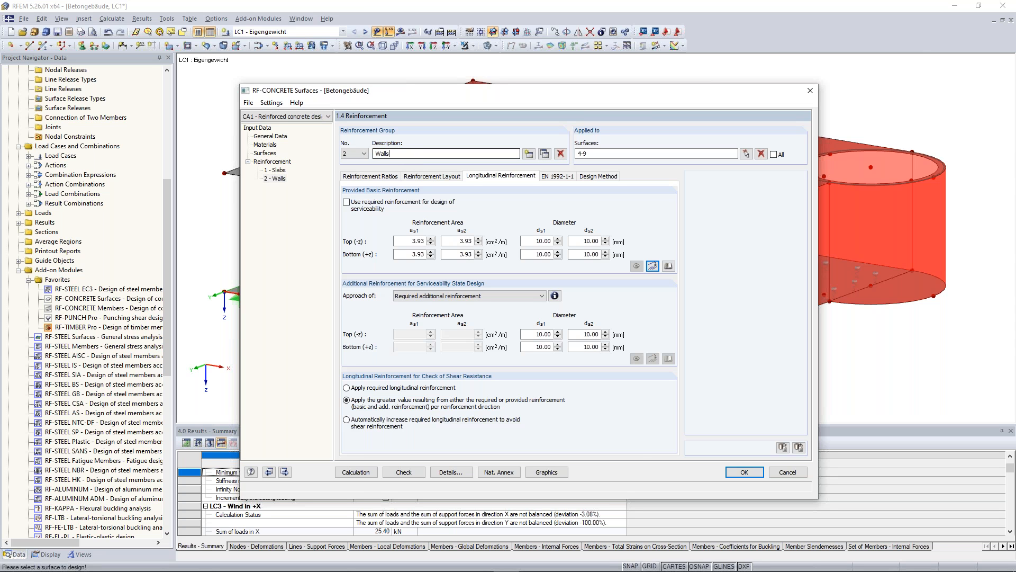
drag(635, 96, 610, 133)
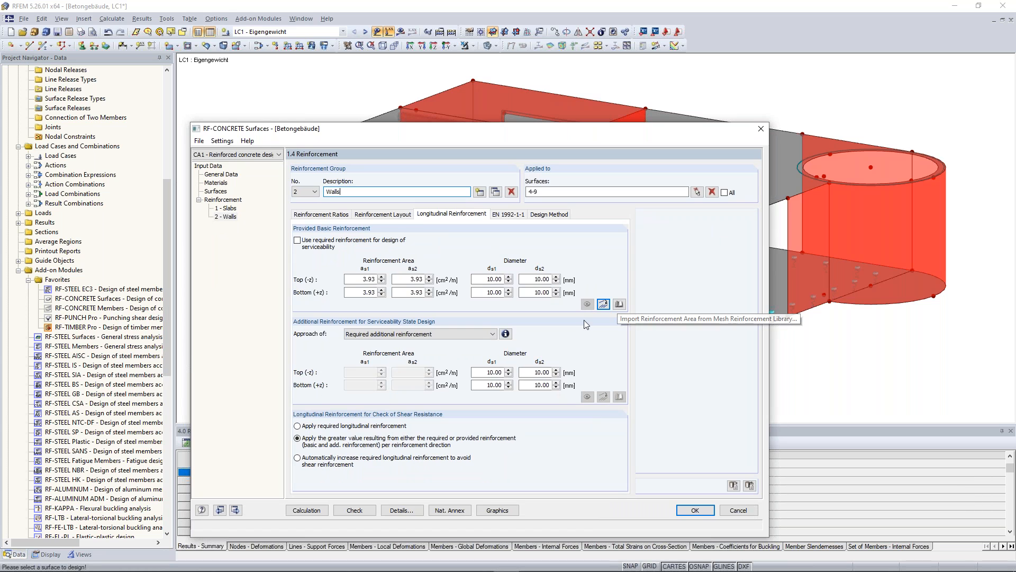
- Import mesh Q257A from the German mesh reinforcement library as the walls' basic reinforcement at top and bottom
click(619, 305)
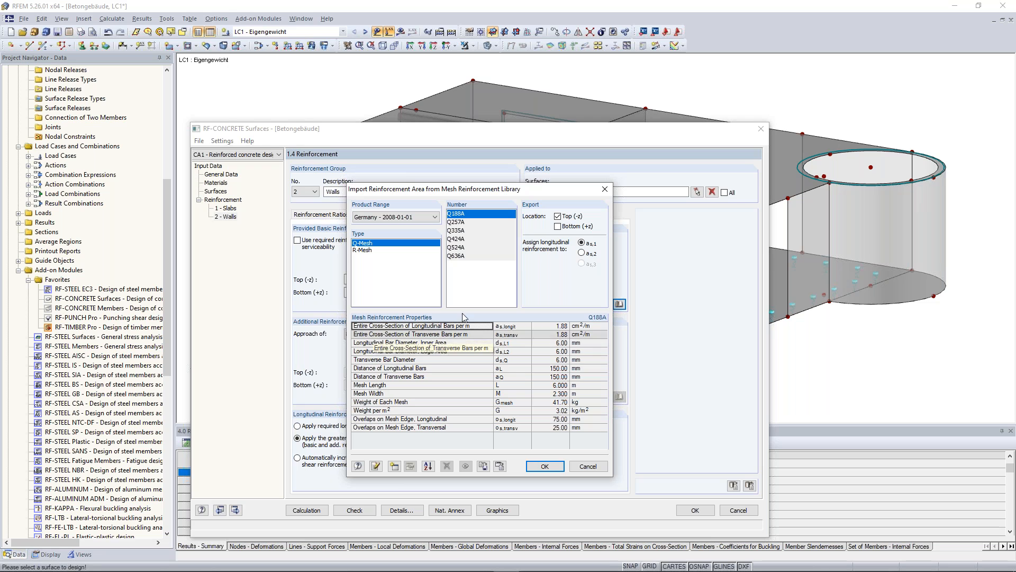
click(477, 223)
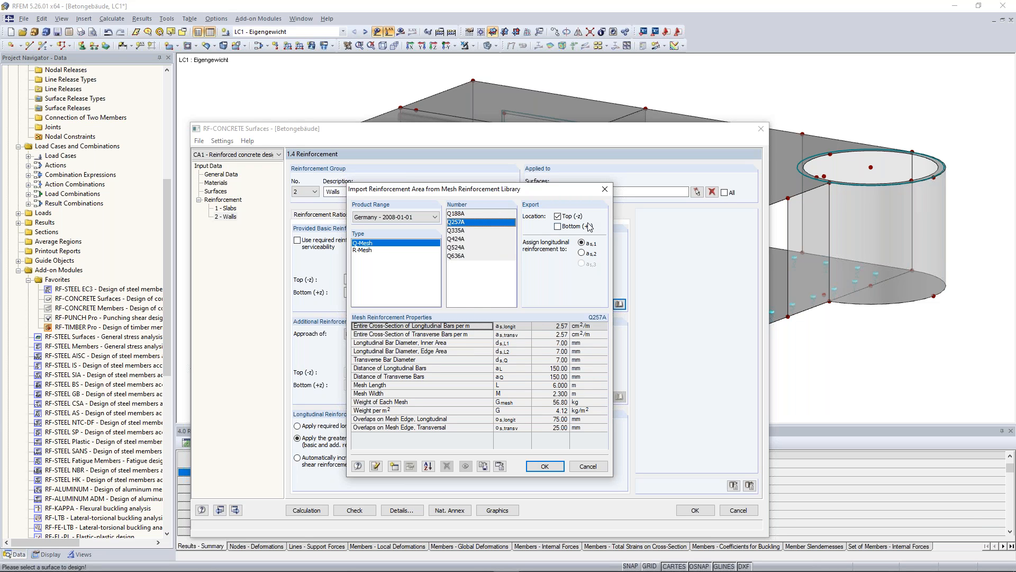
click(558, 228)
click(544, 467)
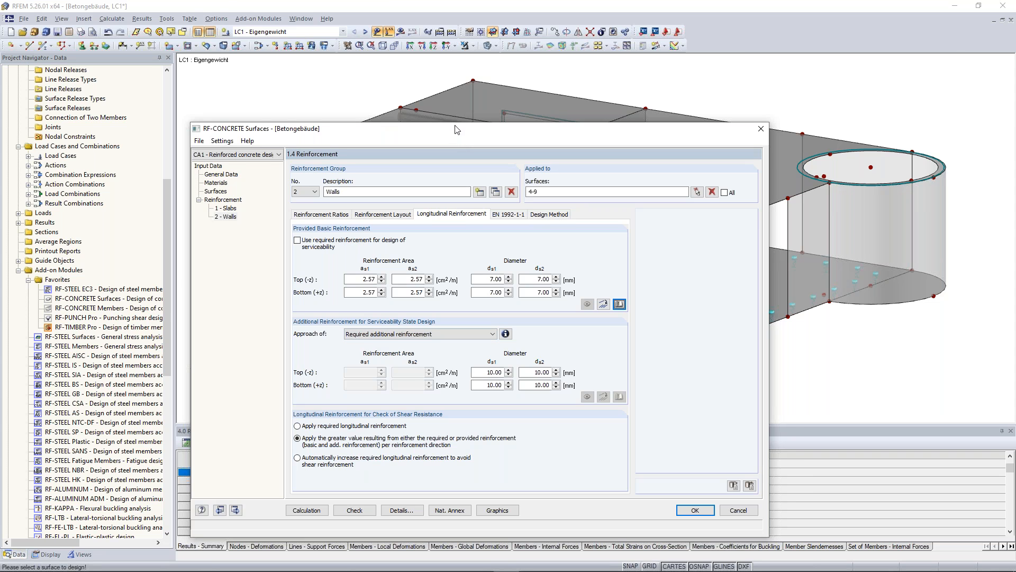
drag(463, 129, 492, 75)
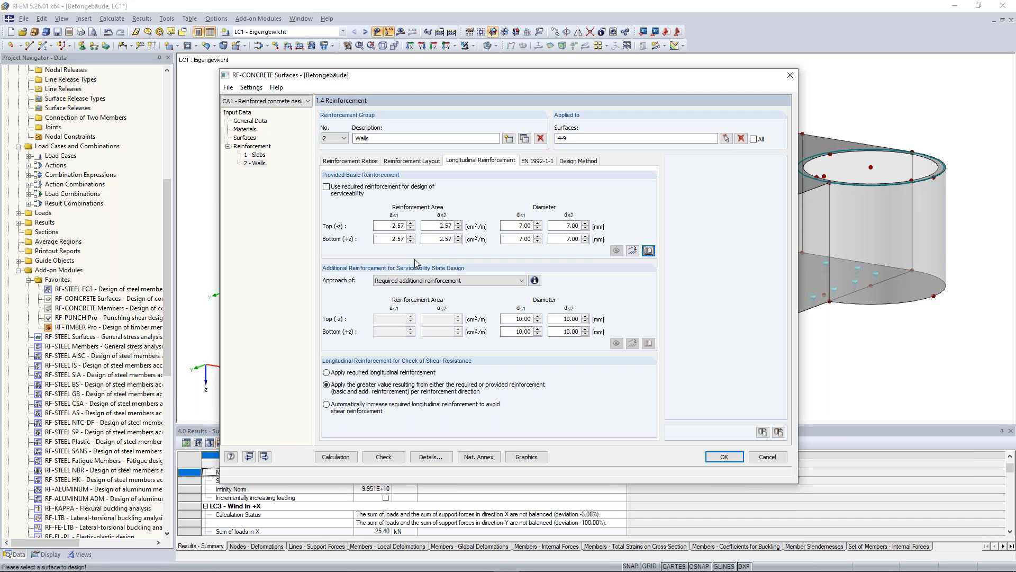
- Review the walls' EN 1992-1-1 settings and design method, and the analysis and reinforcement options in the calculation details
click(532, 162)
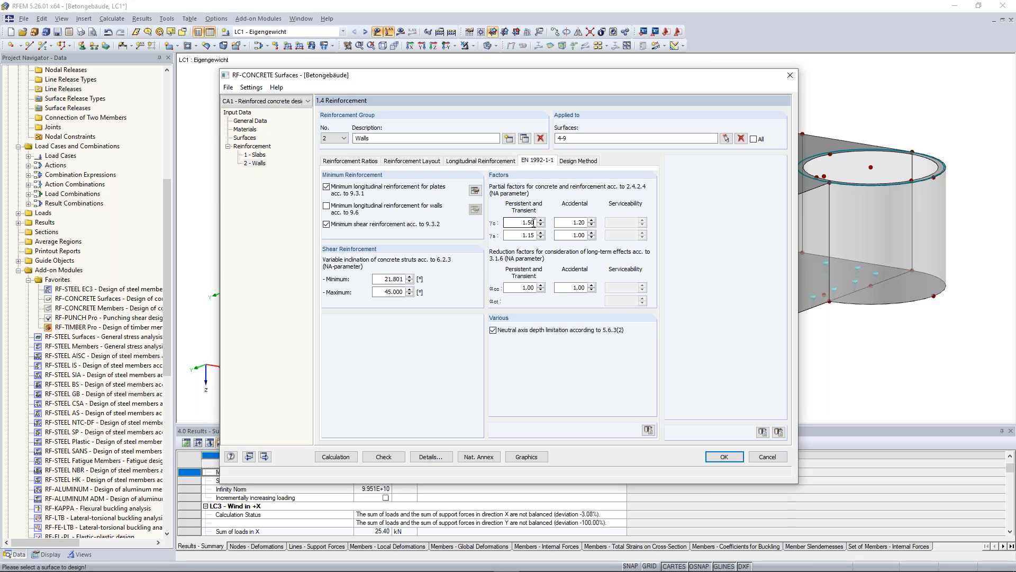
click(586, 163)
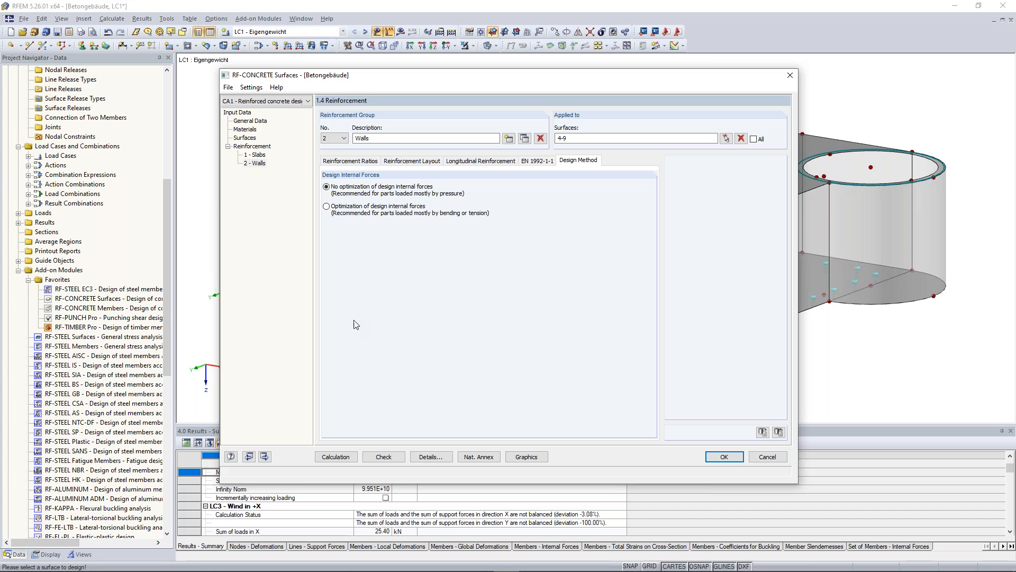
click(433, 460)
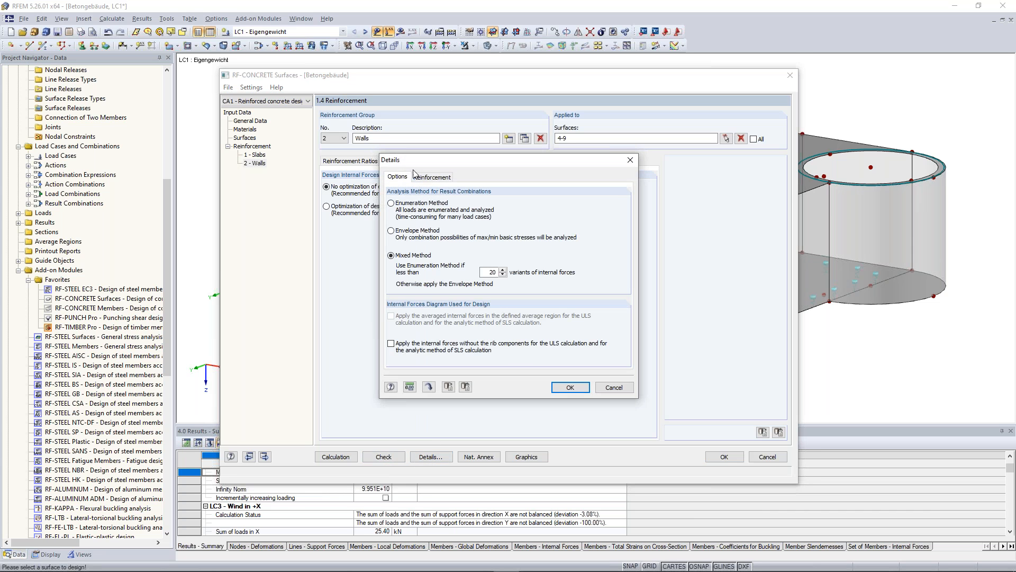
click(438, 179)
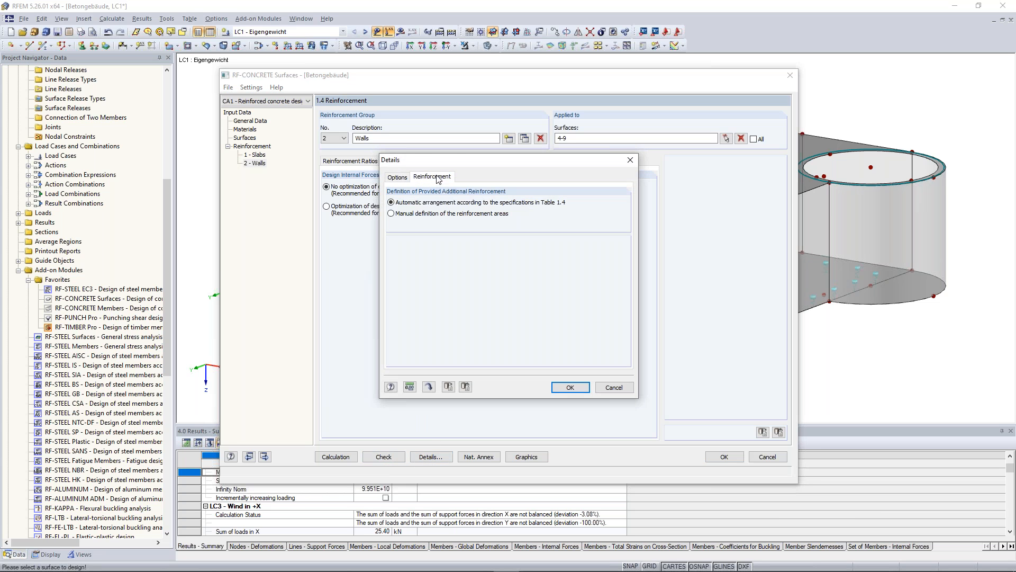
click(398, 177)
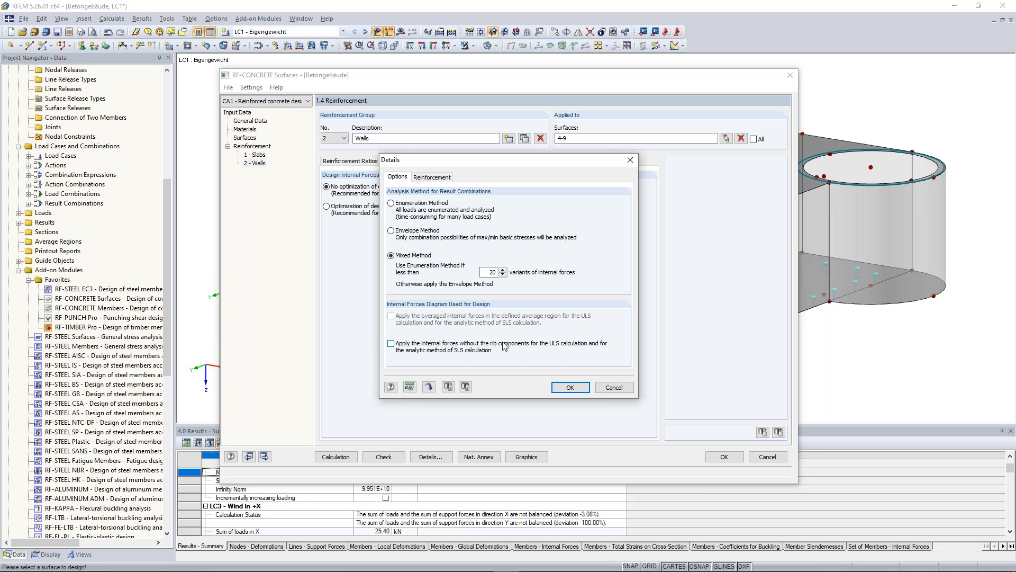
click(614, 387)
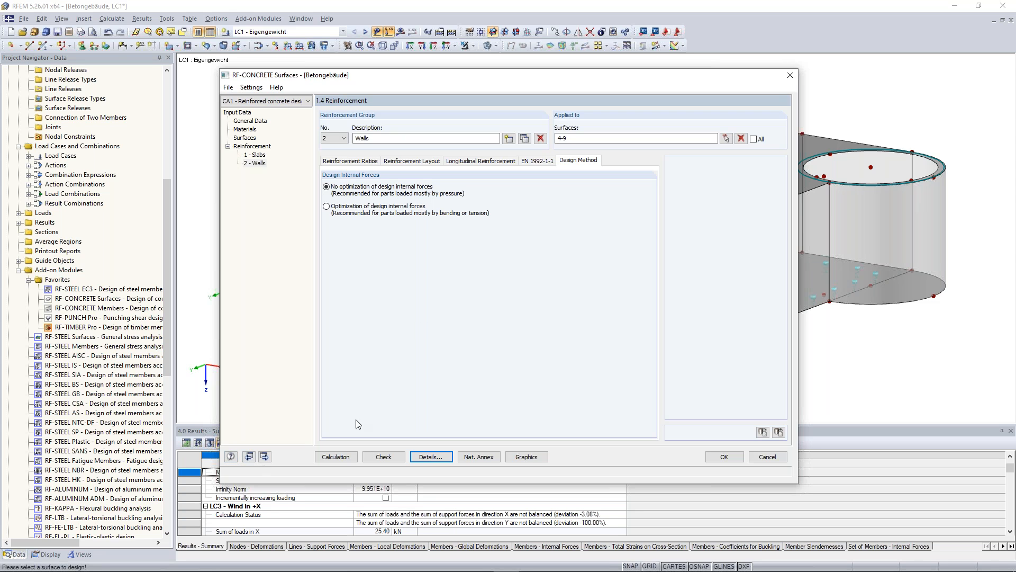
- Calculate the reinforced concrete design and review the required reinforcement tables by surface and by point
click(345, 463)
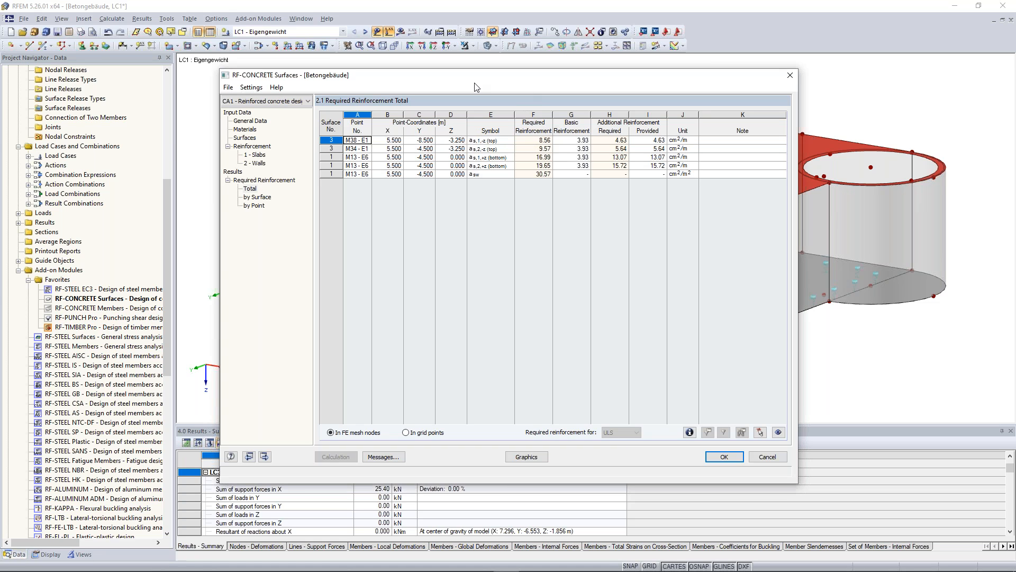
drag(476, 78, 428, 88)
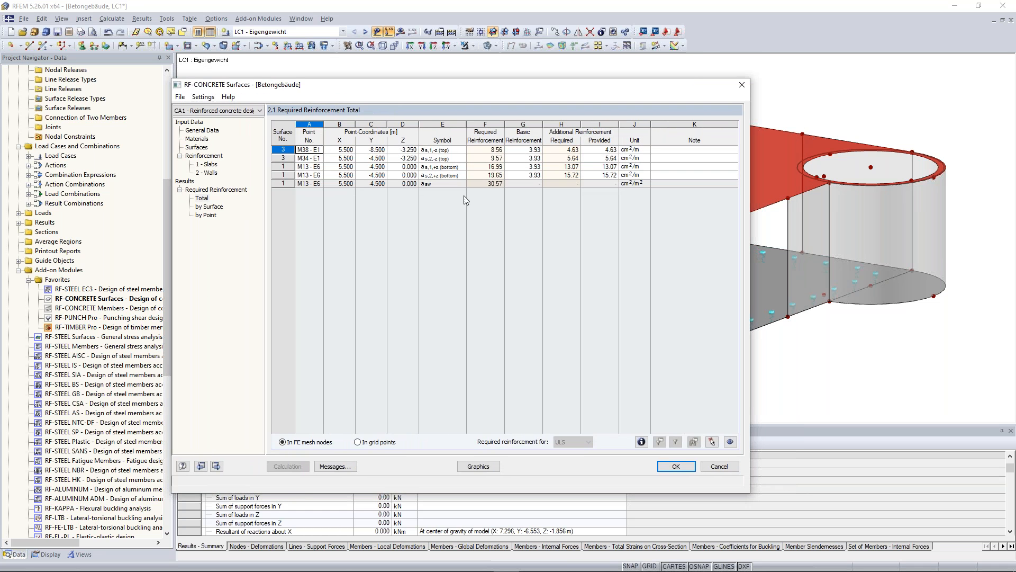
click(208, 215)
click(209, 207)
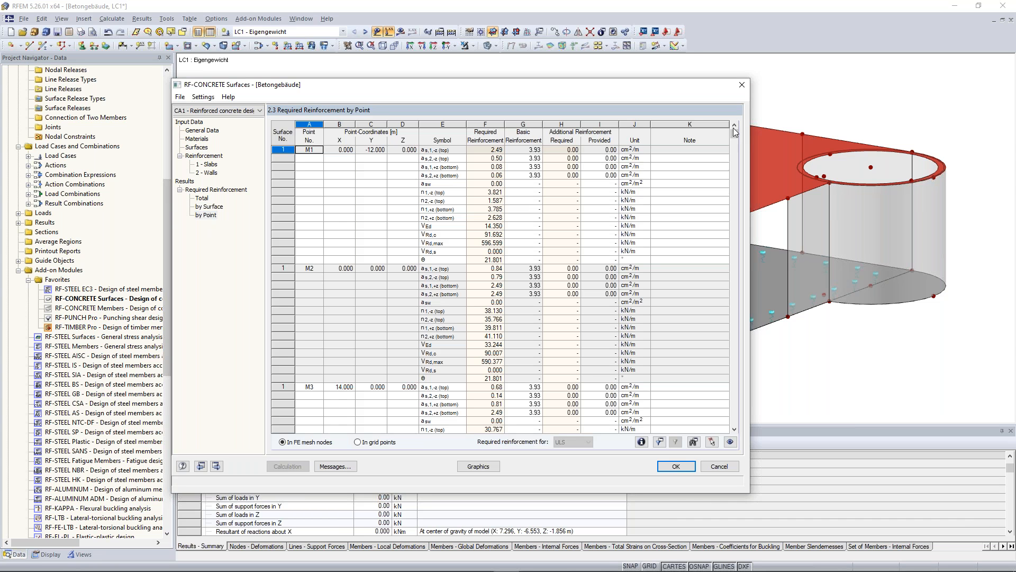
mouse_move(735, 134)
mouse_down()
mouse_move(735, 208)
mouse_move(734, 130)
mouse_up()
- Display the required reinforcement a-s,1,-z (top) graphically on the building model
click(485, 467)
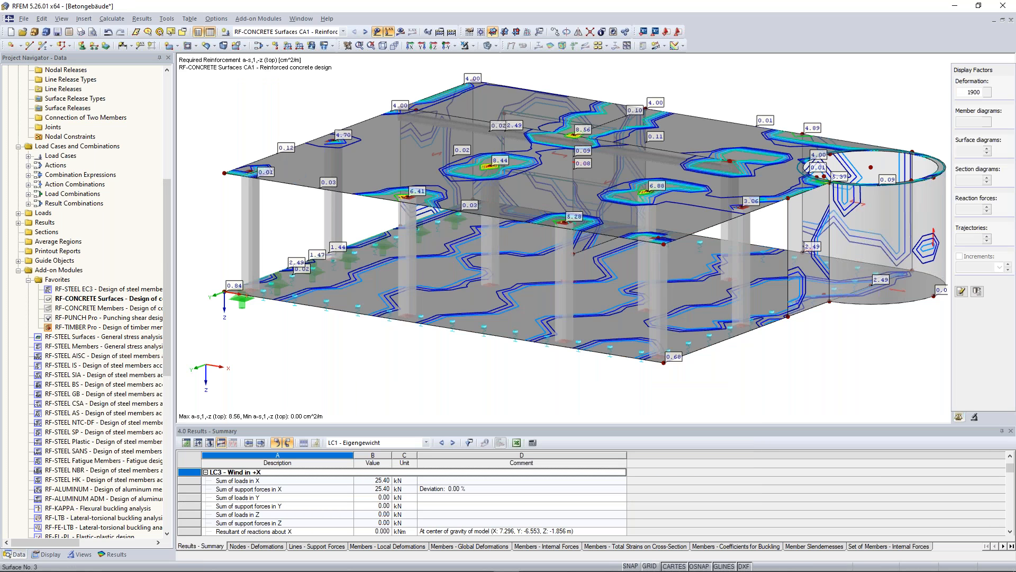
click(340, 221)
click(295, 100)
ctrl+middle_drag(295, 101, 295, 99)
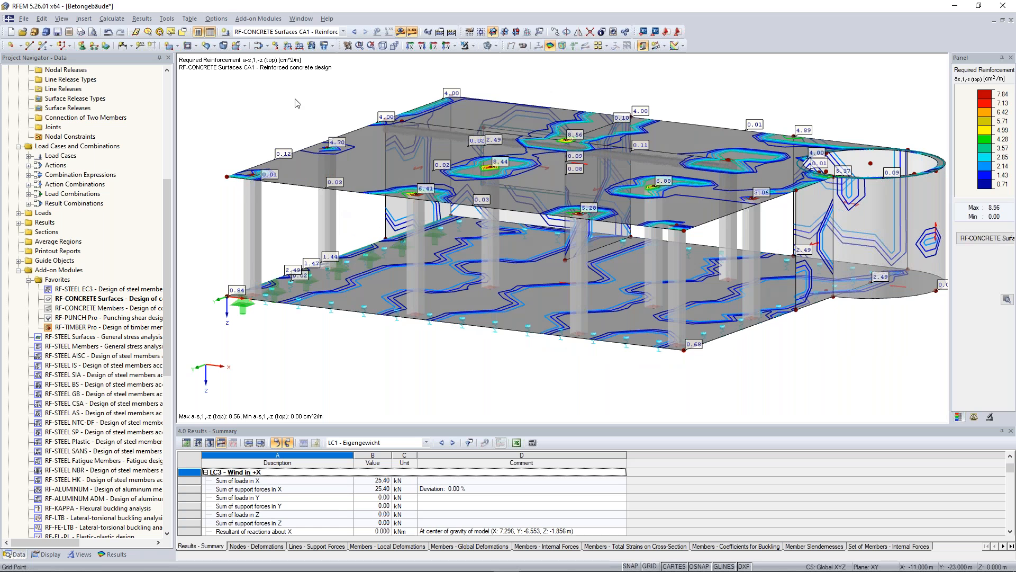
- Isolate the roof slab, surface No. 3, view it from above and display its required reinforcement as filled isobands
click(405, 128)
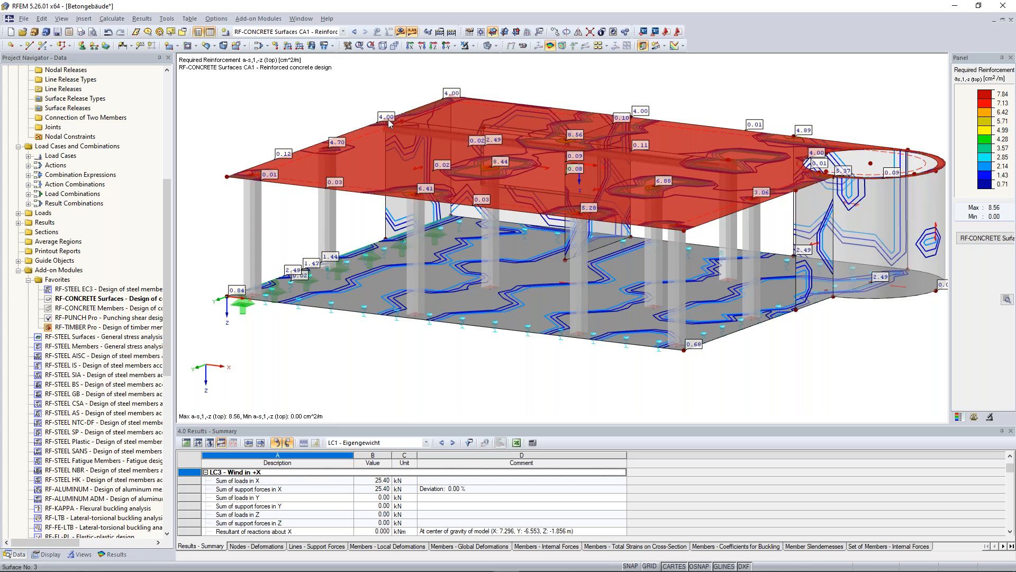
middle_drag(325, 105, 381, 130)
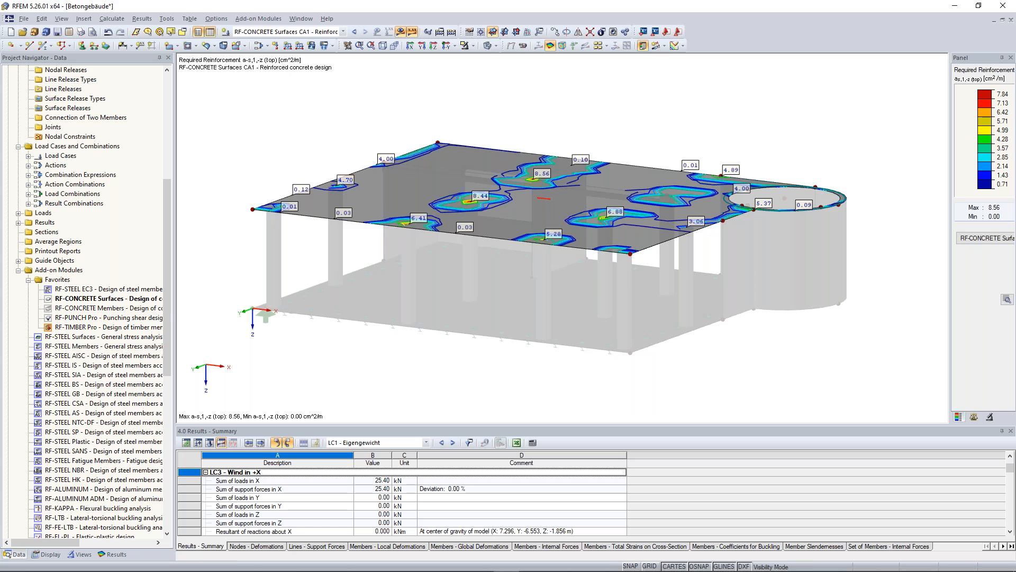
click(683, 46)
click(690, 58)
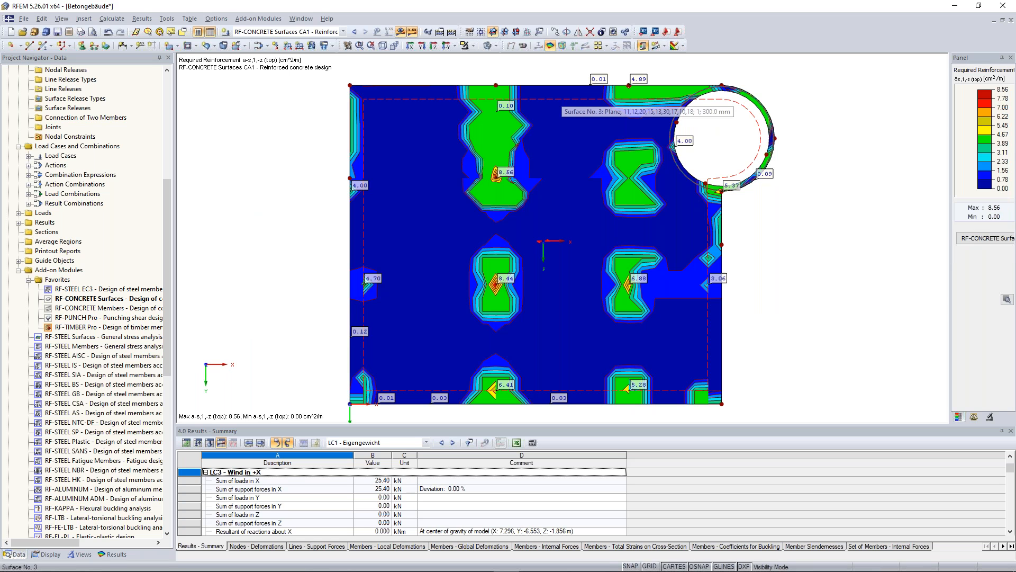
- Display the required additional reinforcement a-s,1,-z (top) on the roof slab and examine the areas around the columns
click(112, 554)
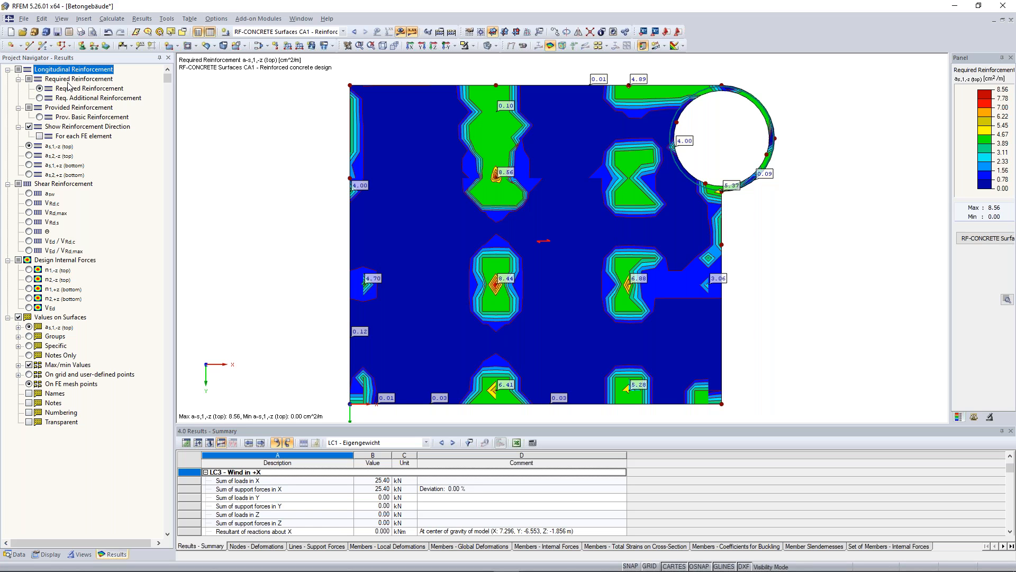
scroll(391, 265, down, 1)
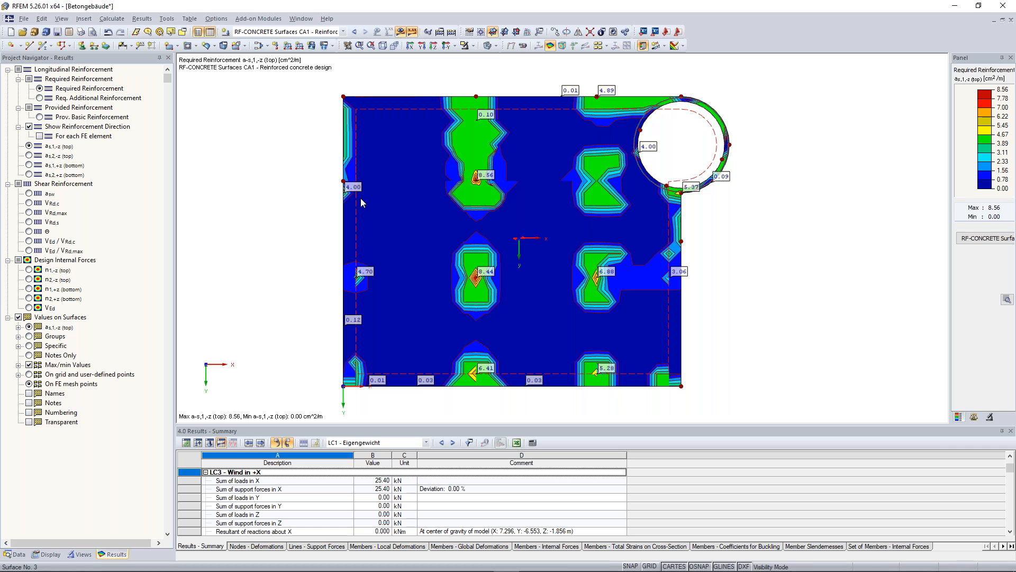
click(40, 98)
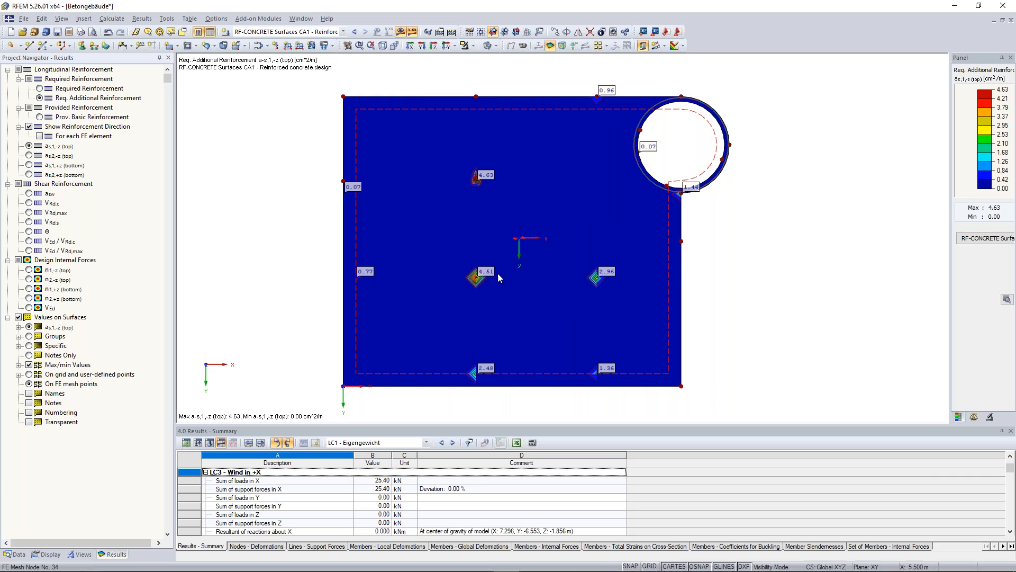
scroll(517, 294, up, 2)
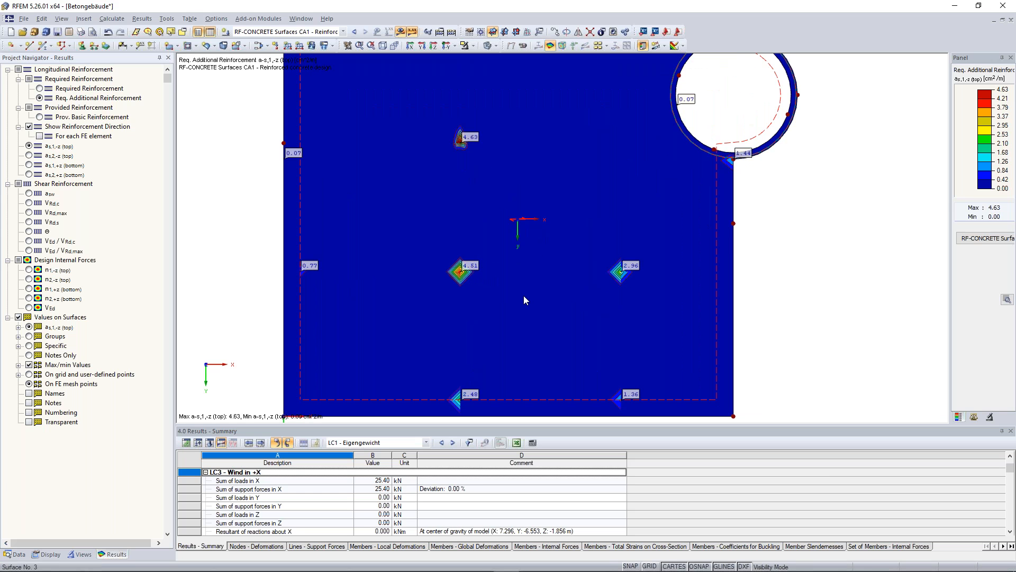
scroll(545, 250, down, 1)
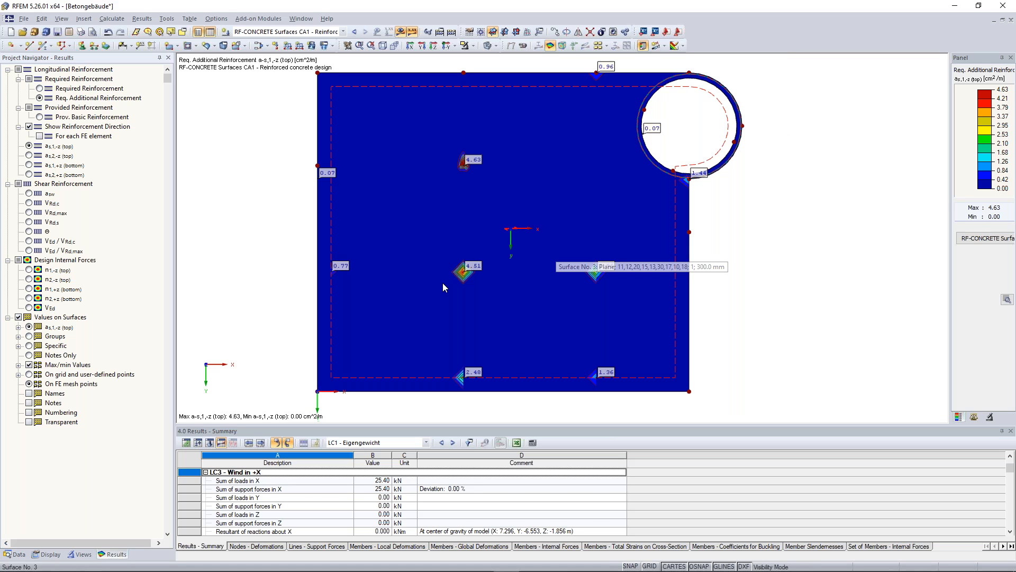
- Display the provided basic reinforcement a-s,1,-z (top) and check the reinforcement direction for each FE element
click(39, 117)
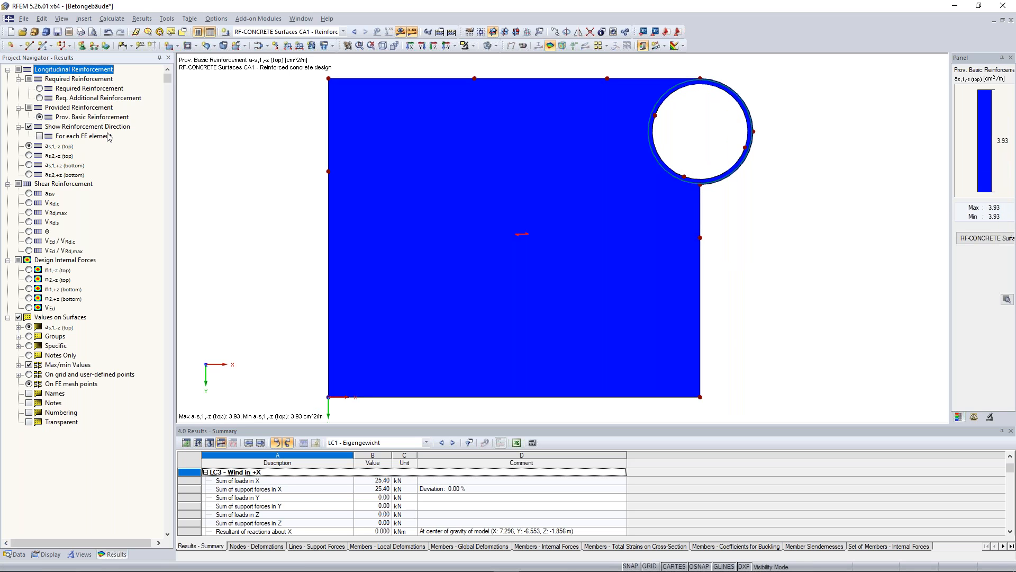
click(40, 136)
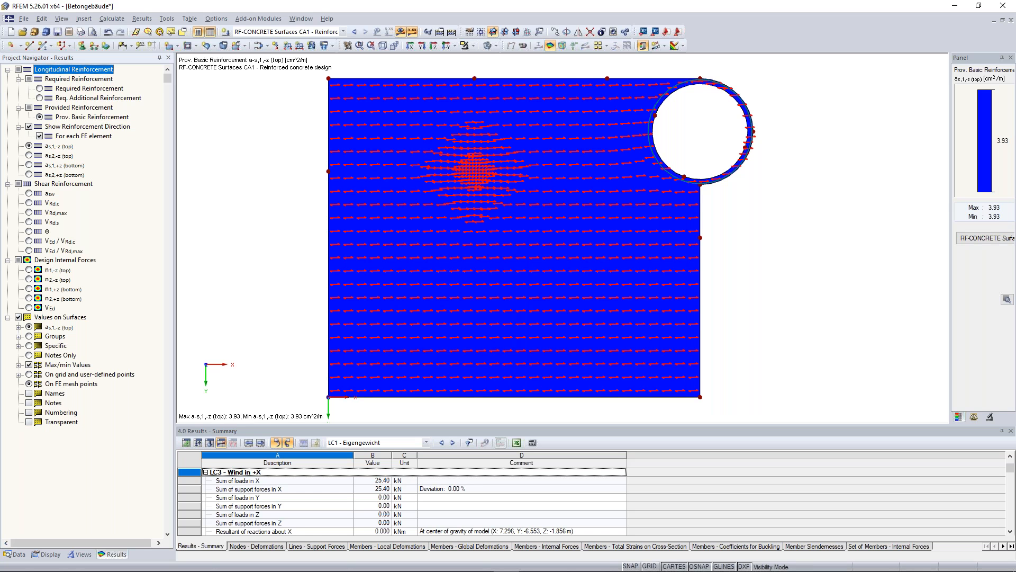
click(39, 136)
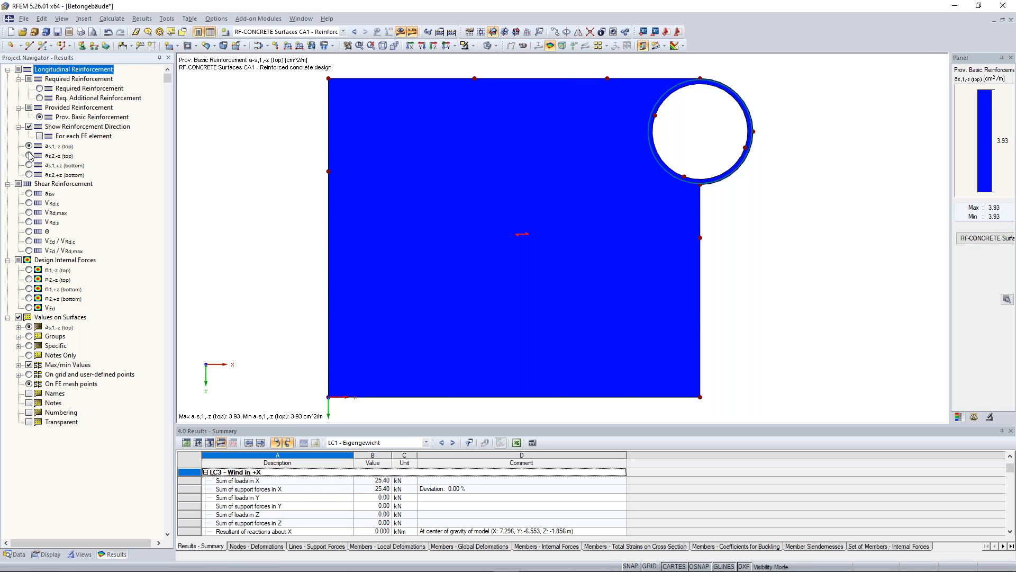
click(29, 145)
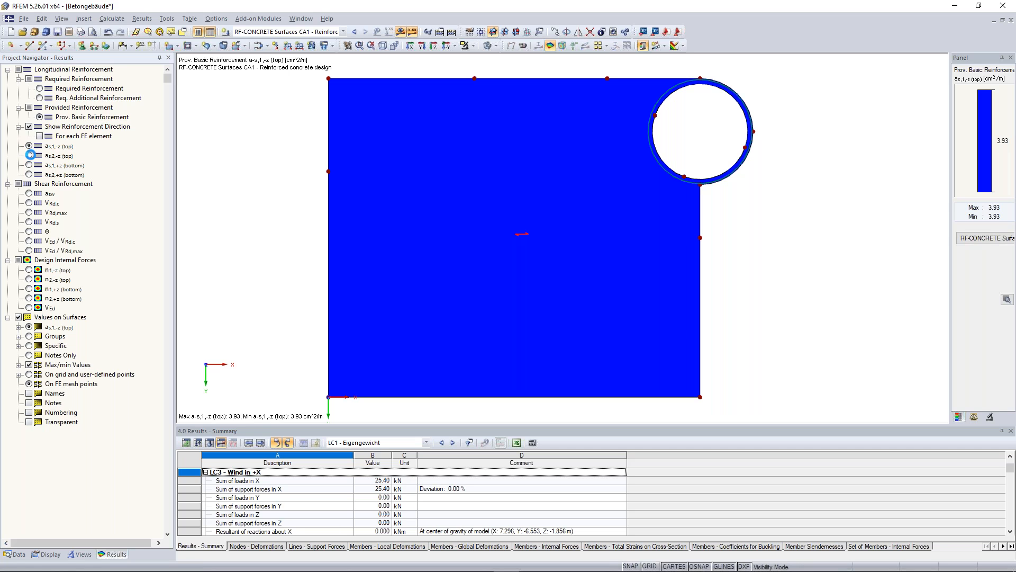
- Examine the roof slab's required reinforcement for both directions at the top and bottom
click(39, 88)
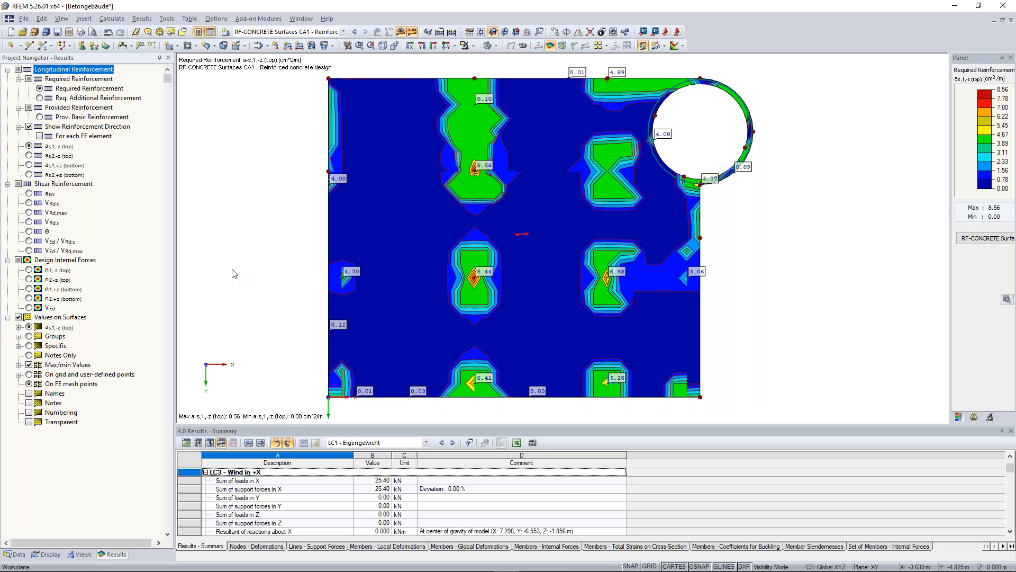
click(30, 156)
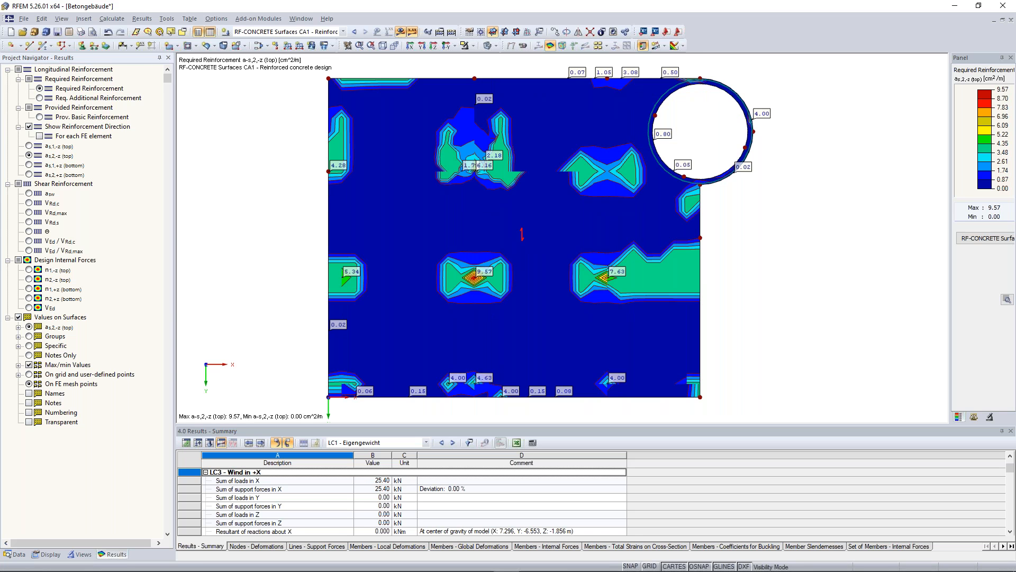
click(30, 166)
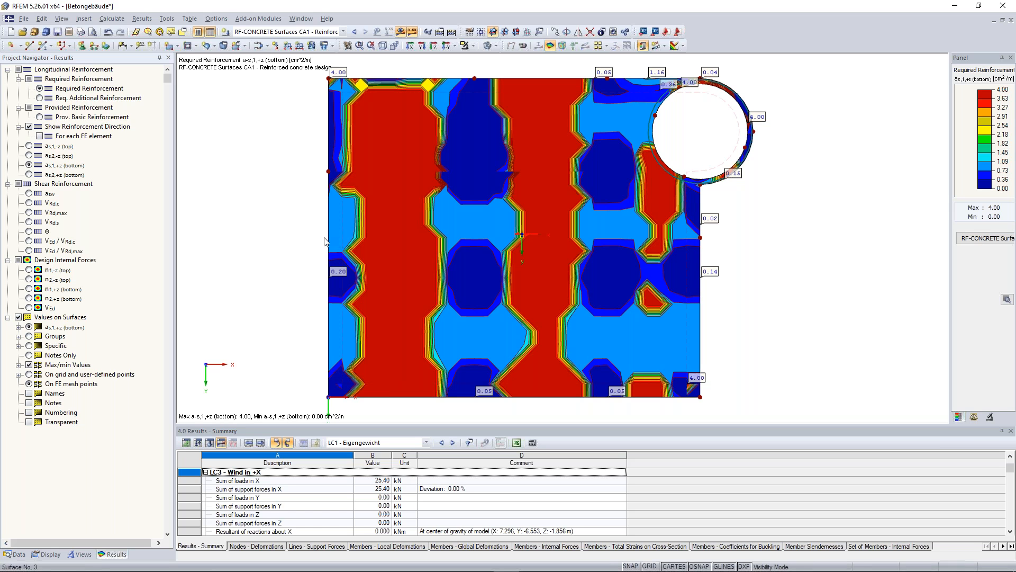
click(29, 174)
- Examine the shear reinforcement a-sw, the additional top reinforcement and the design internal forces n1,-z (top) on the roof slab
click(29, 193)
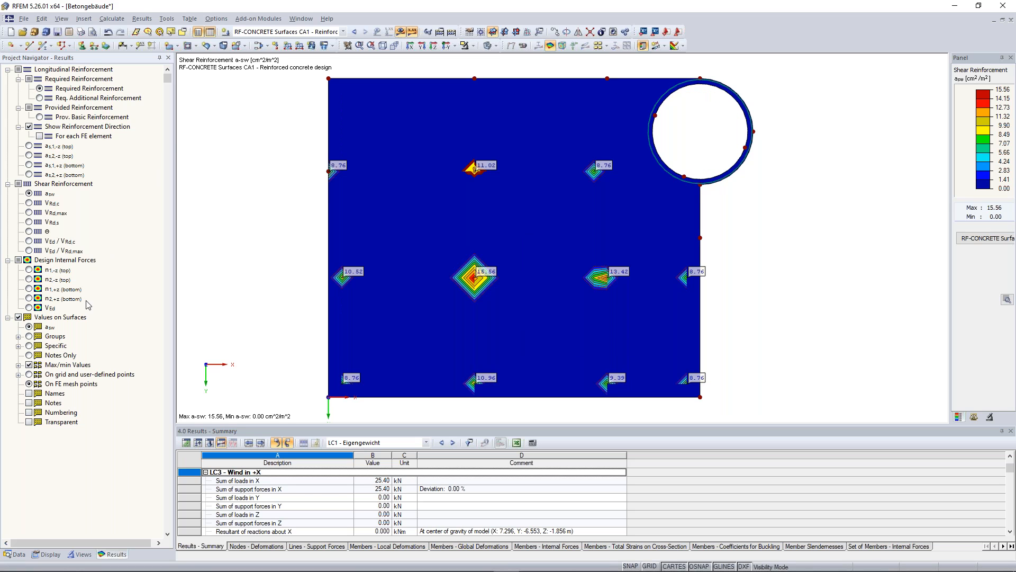
click(29, 146)
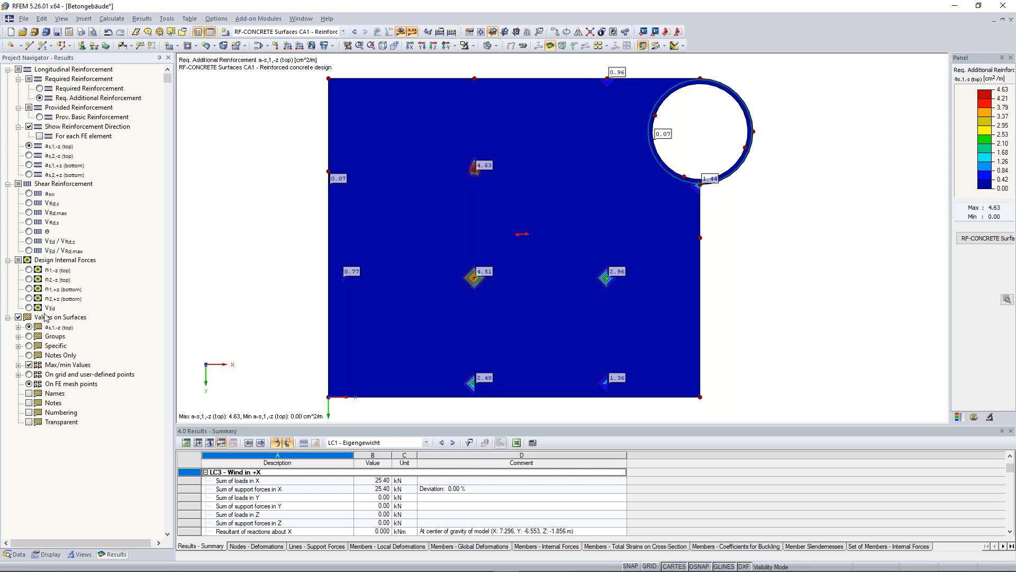
click(29, 270)
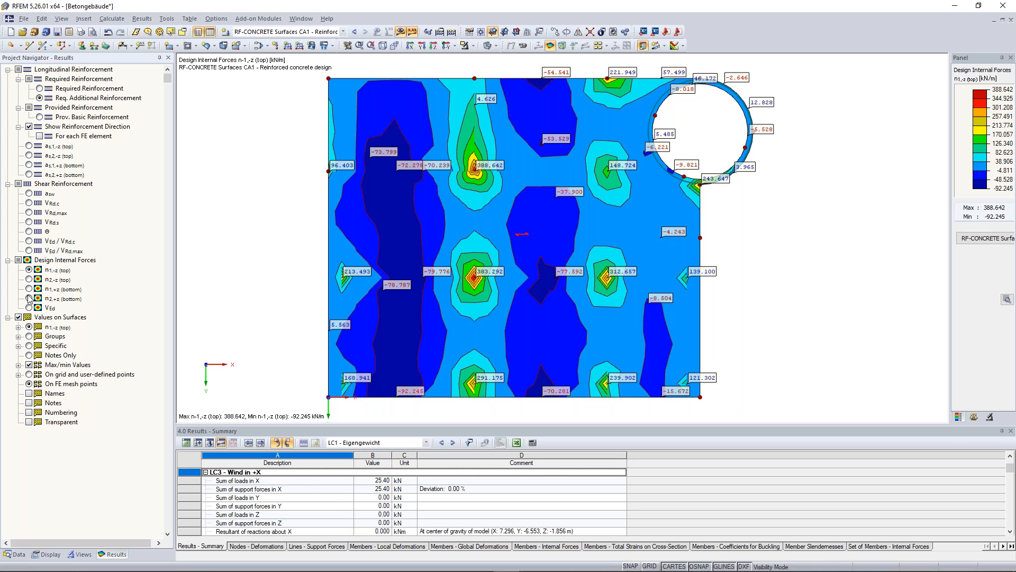
- Hide the surface values and start the isoband scale for the required reinforcement a-s,1,-z (top) at 0.78, leaving lower values uncolored
click(19, 317)
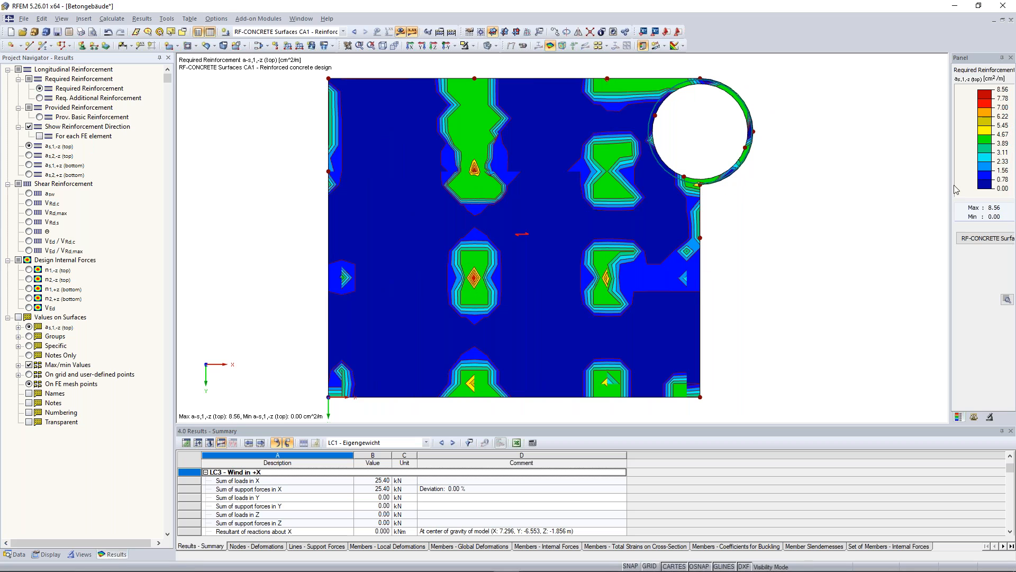
double_click(985, 154)
drag(466, 342, 472, 328)
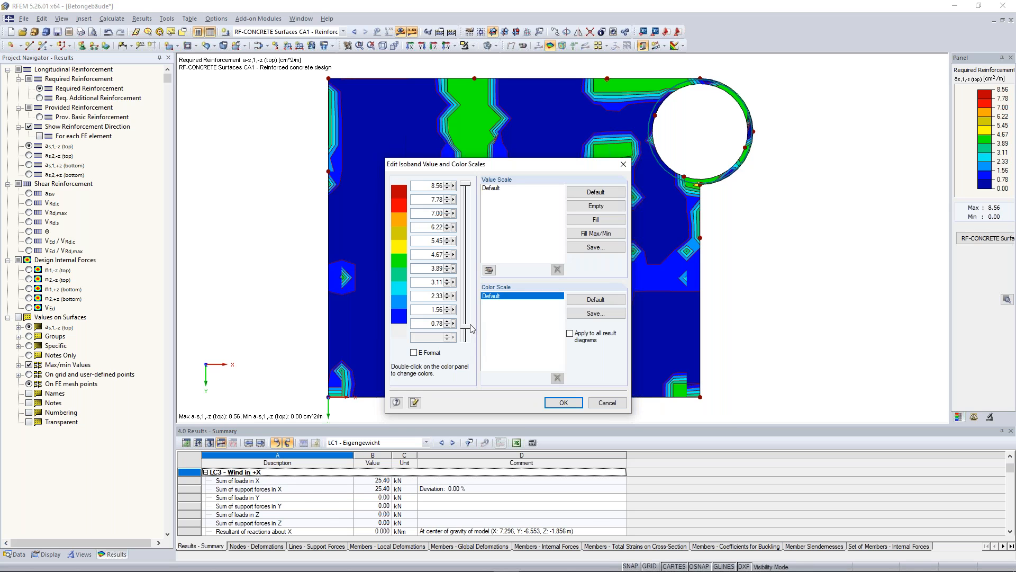
click(563, 403)
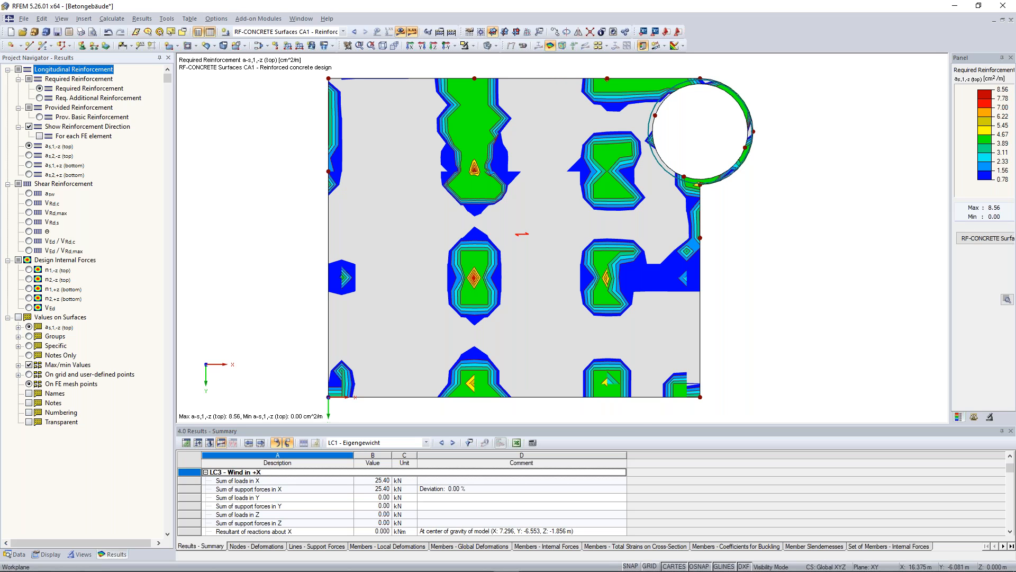
click(541, 252)
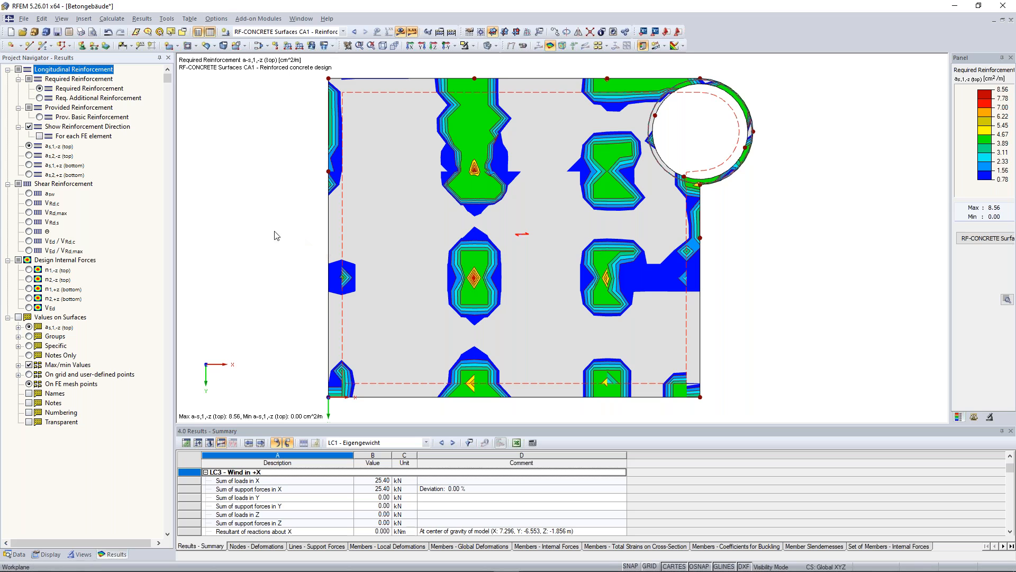
- Cancel the roof slab's isolated visibility and show the whole model again
scroll(271, 235, down, 1)
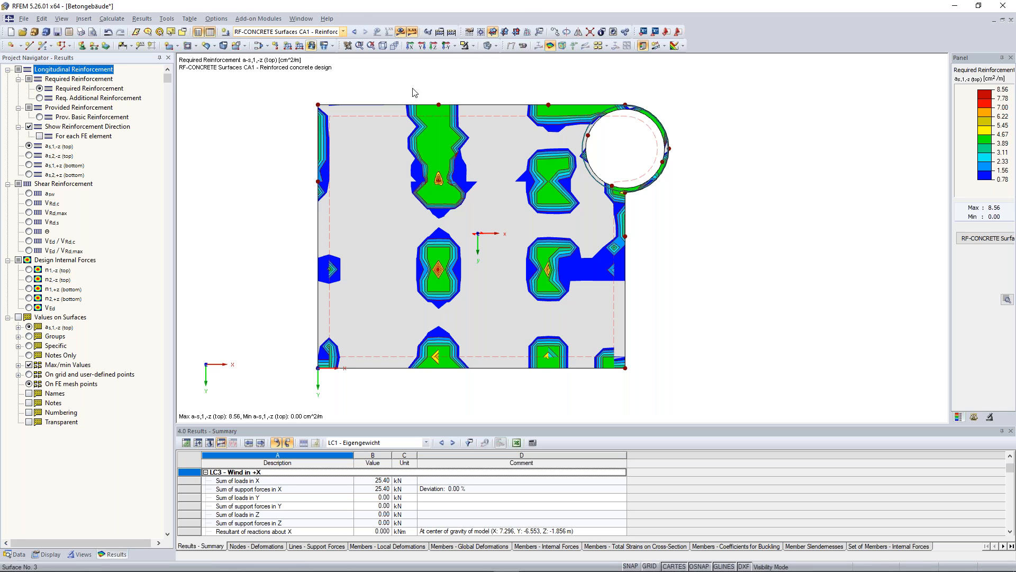
click(475, 46)
click(490, 129)
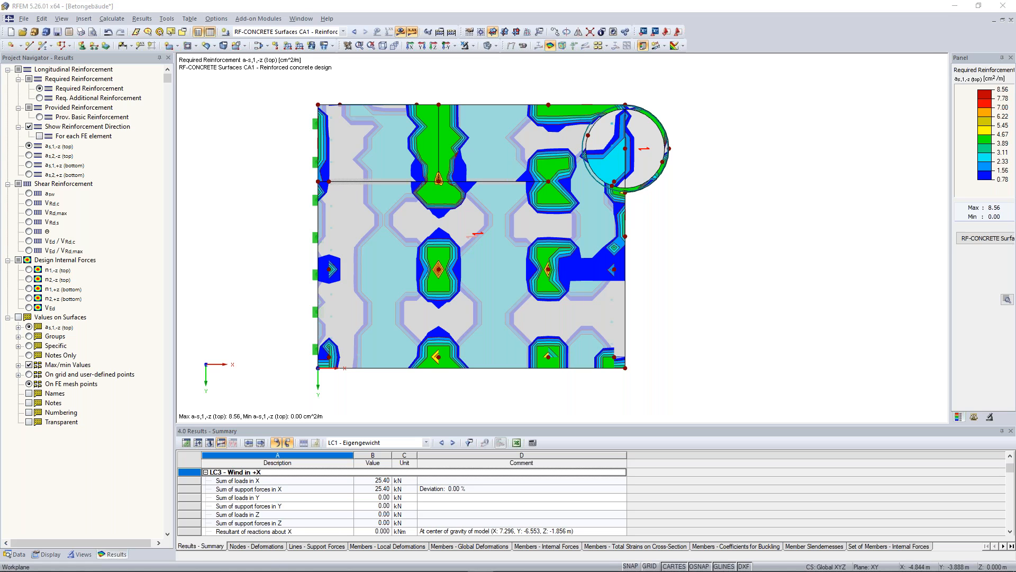
- Open the RF-CONCRETE Members add-on module and select result combination RC1 for the ultimate limit state design
click(473, 46)
click(402, 90)
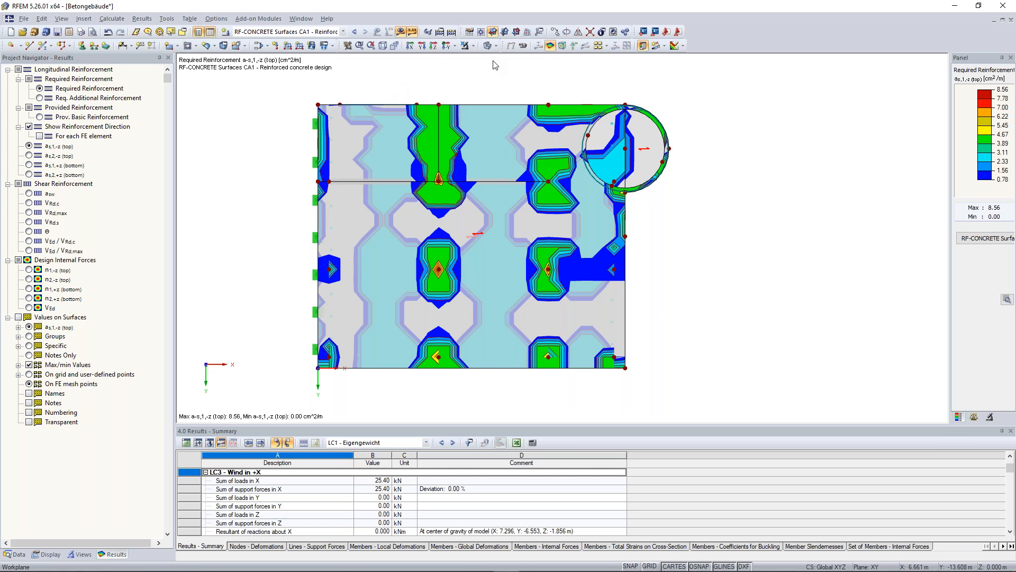
click(382, 46)
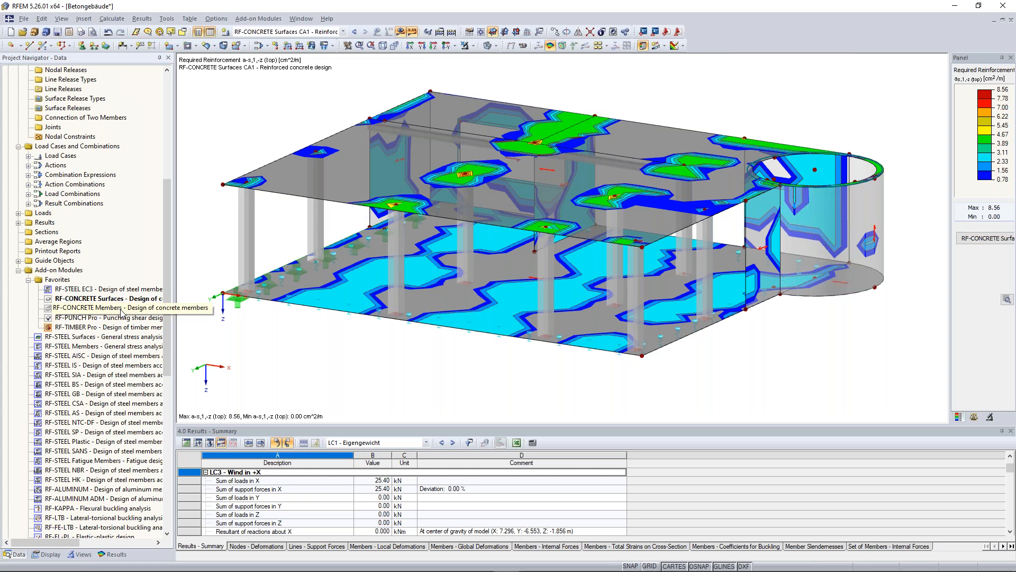
double_click(121, 311)
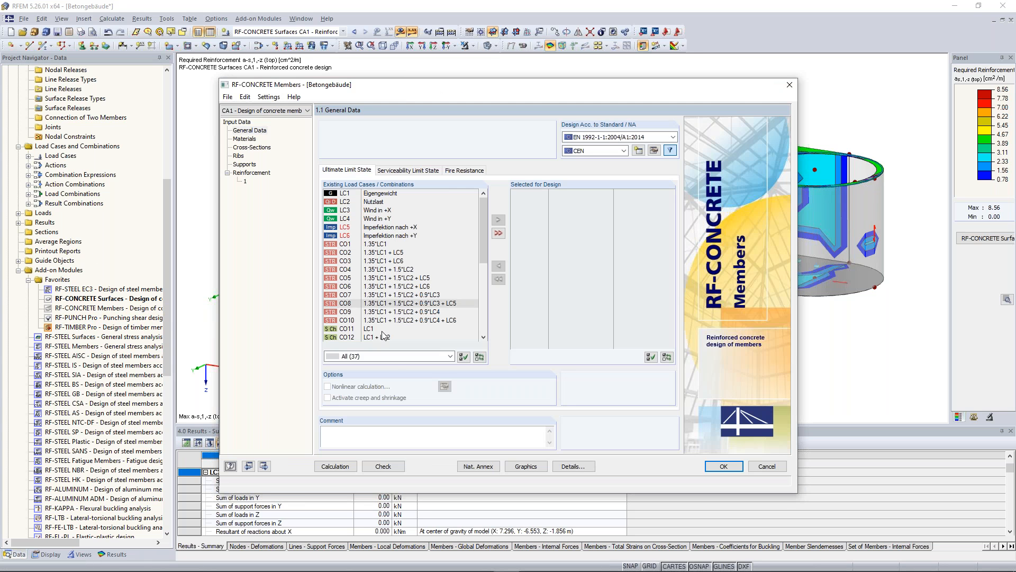
drag(483, 253, 488, 330)
click(418, 320)
click(499, 222)
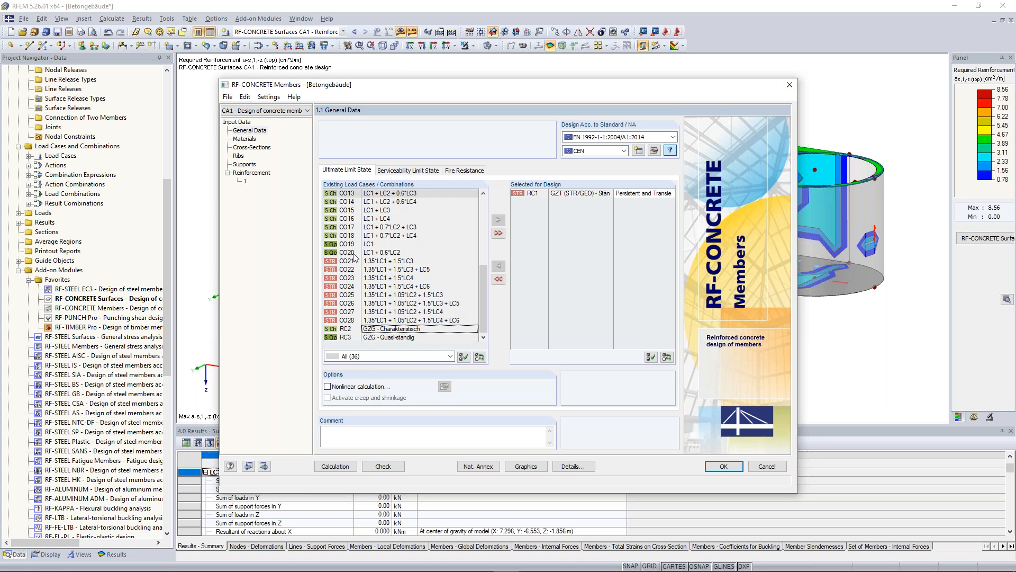
- Set both rib effective widths of member 10 to 0.625 m
click(244, 139)
click(263, 148)
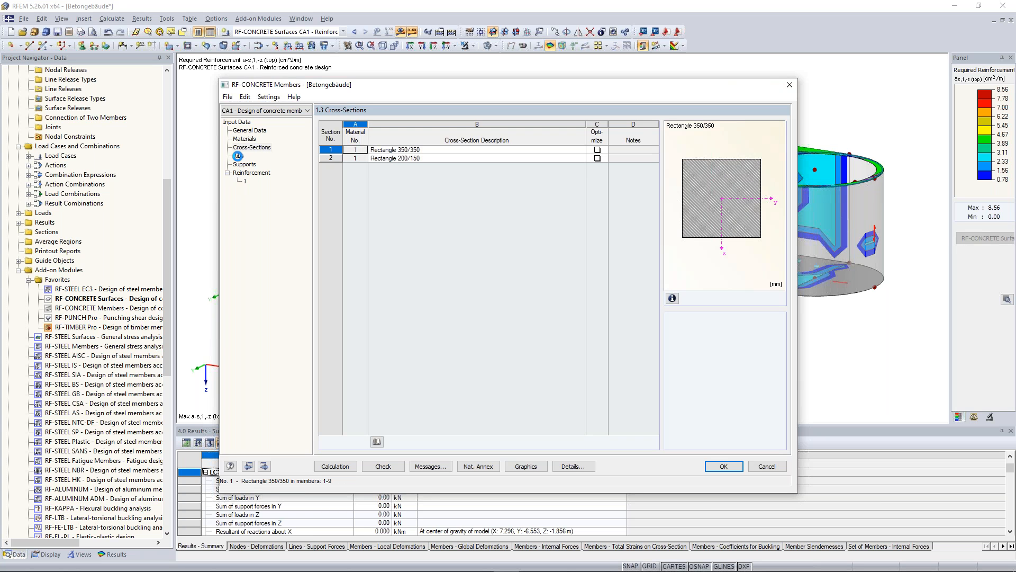
click(239, 155)
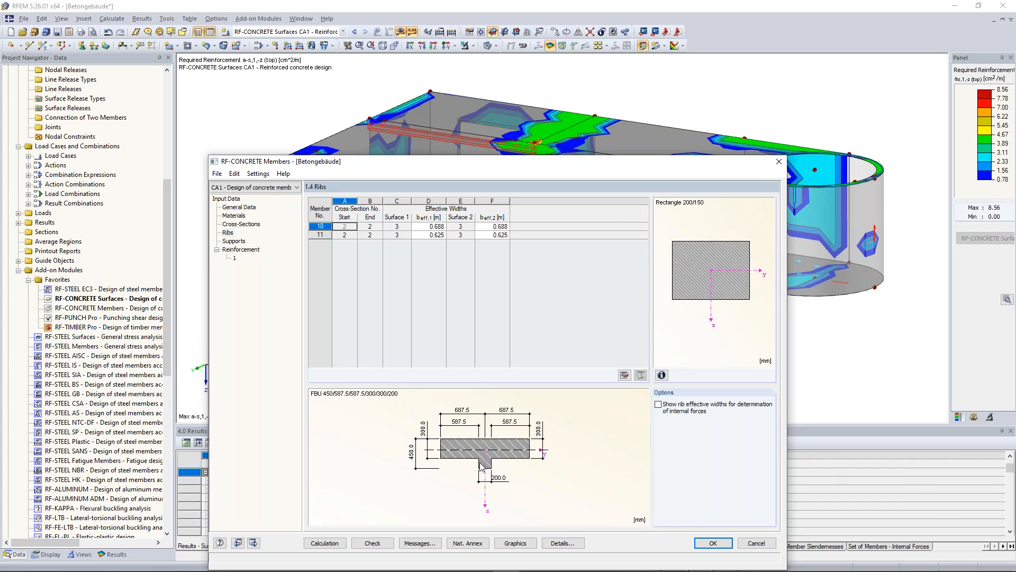
drag(522, 160, 519, 99)
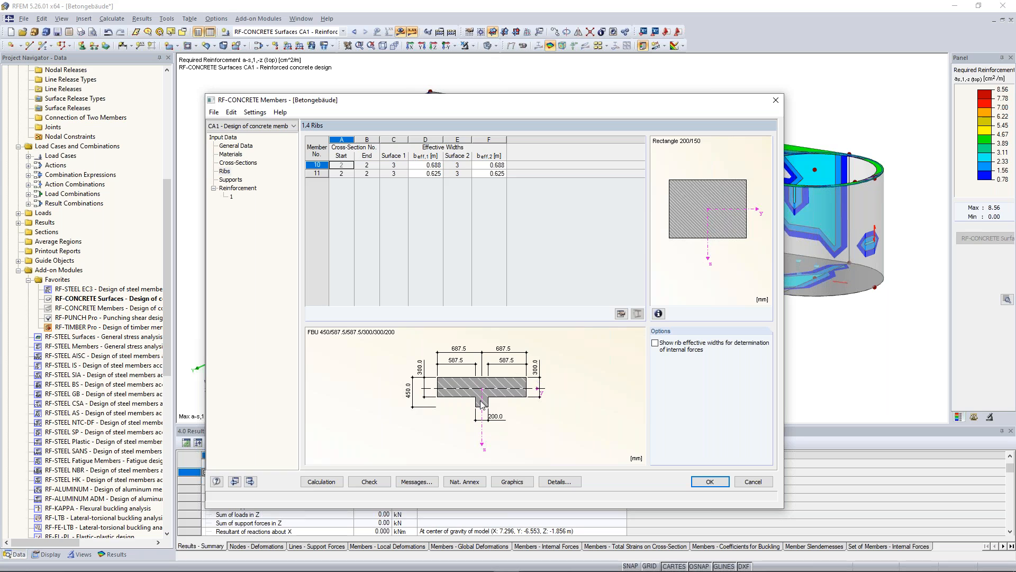
click(490, 165)
double_click(422, 166)
text(0.625)
key(Tab)
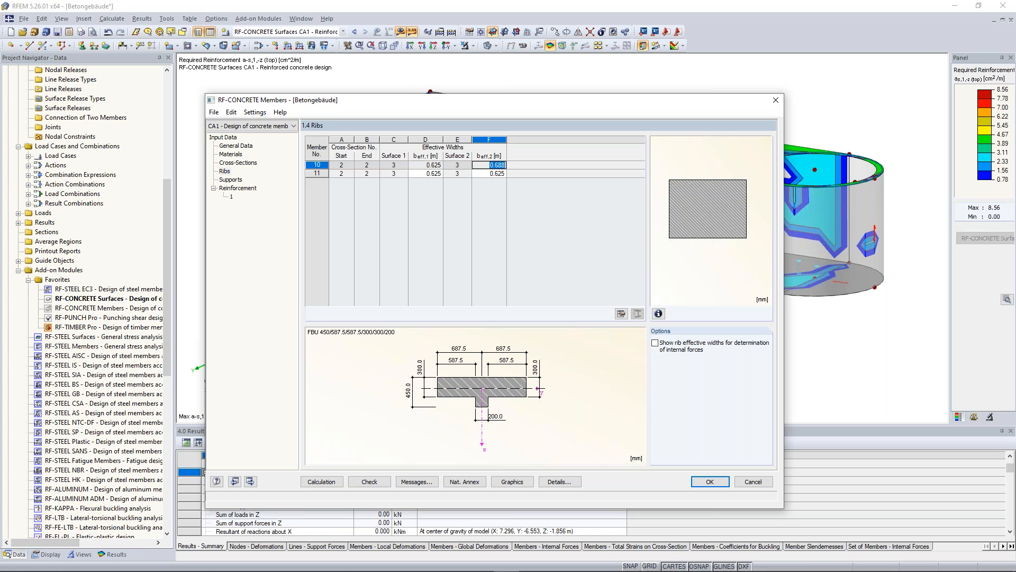
text(0.625)
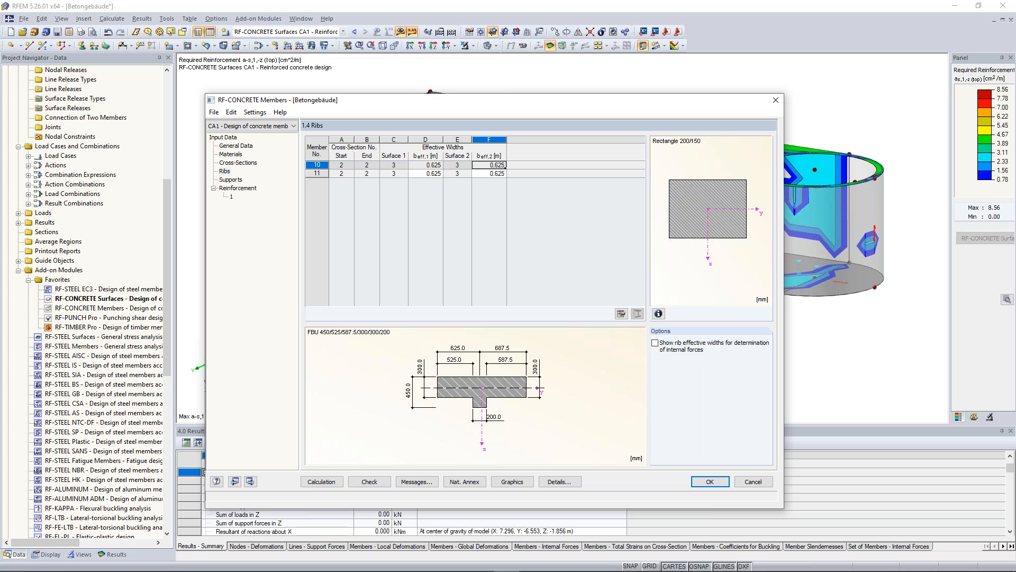
- Define nodes 38, 39 and 41 as supports of the downstand beam by picking them in the model
click(231, 180)
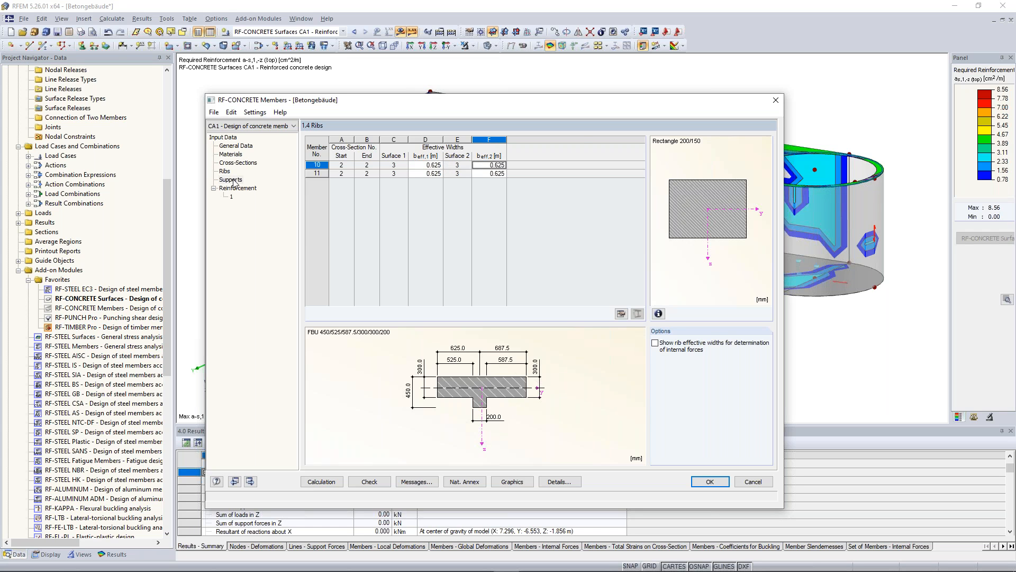
click(350, 165)
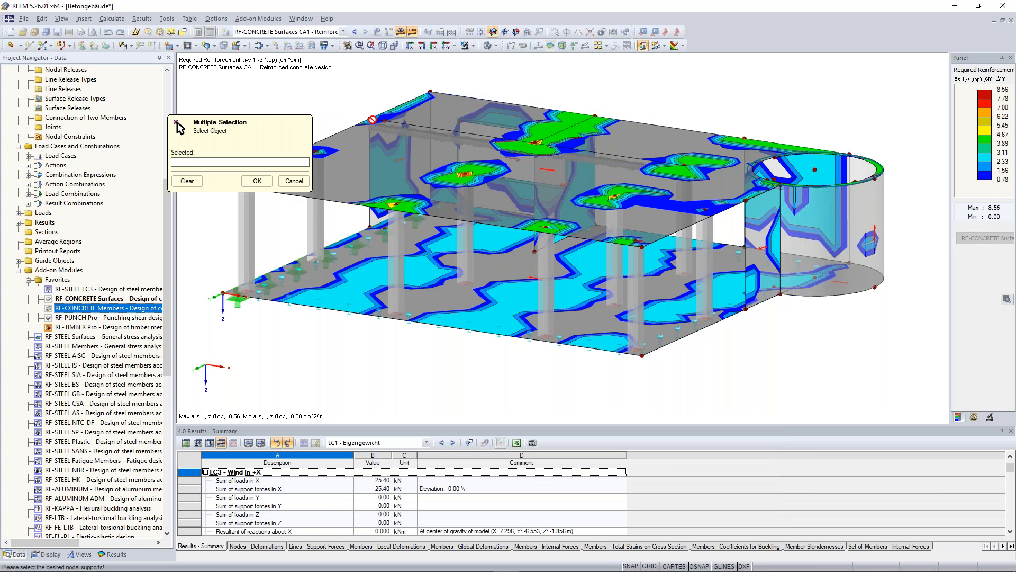
click(536, 142)
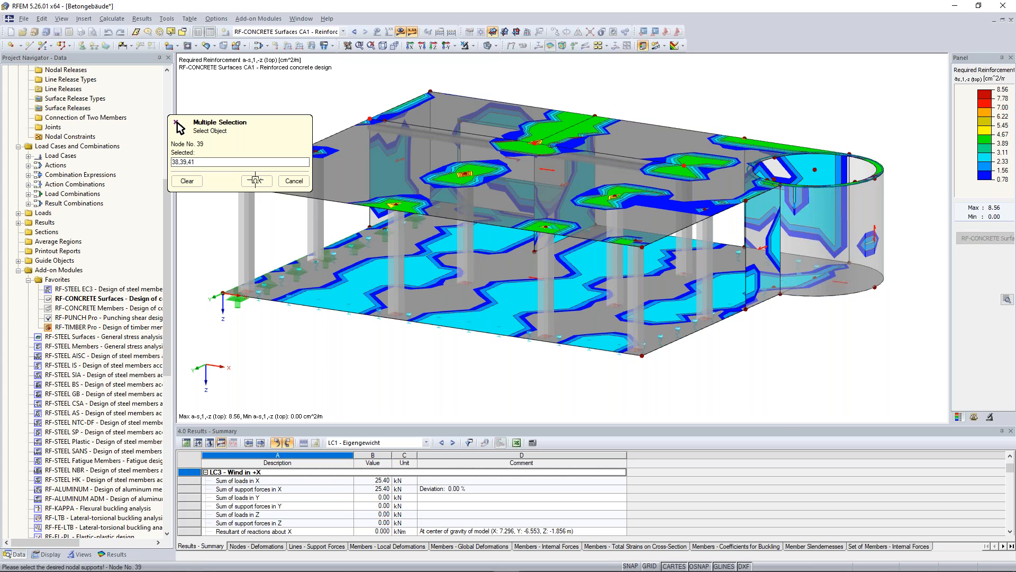
click(258, 181)
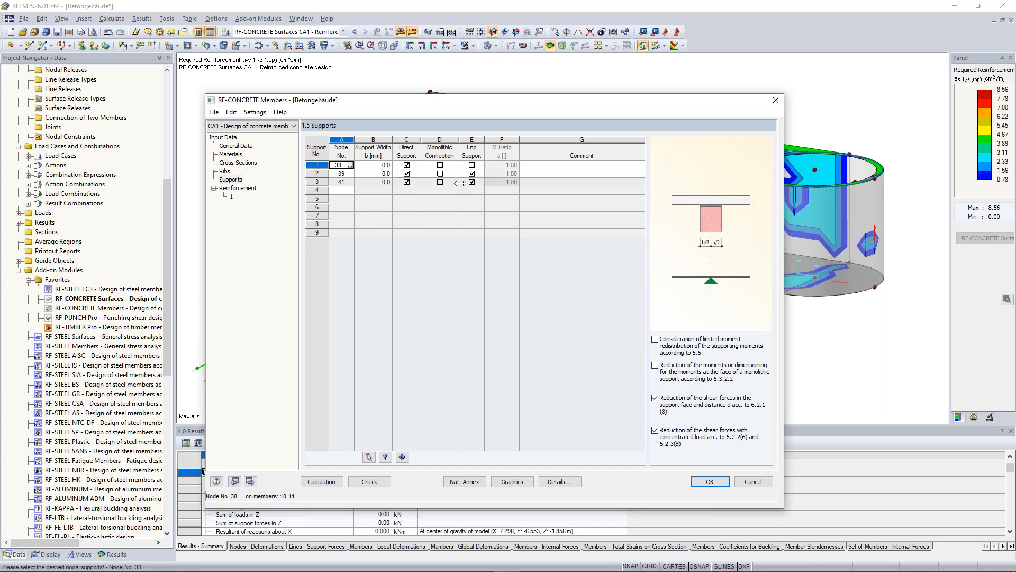
- Mark all three supports as monolithic connections and check their locations and end-support settings against the model
click(440, 165)
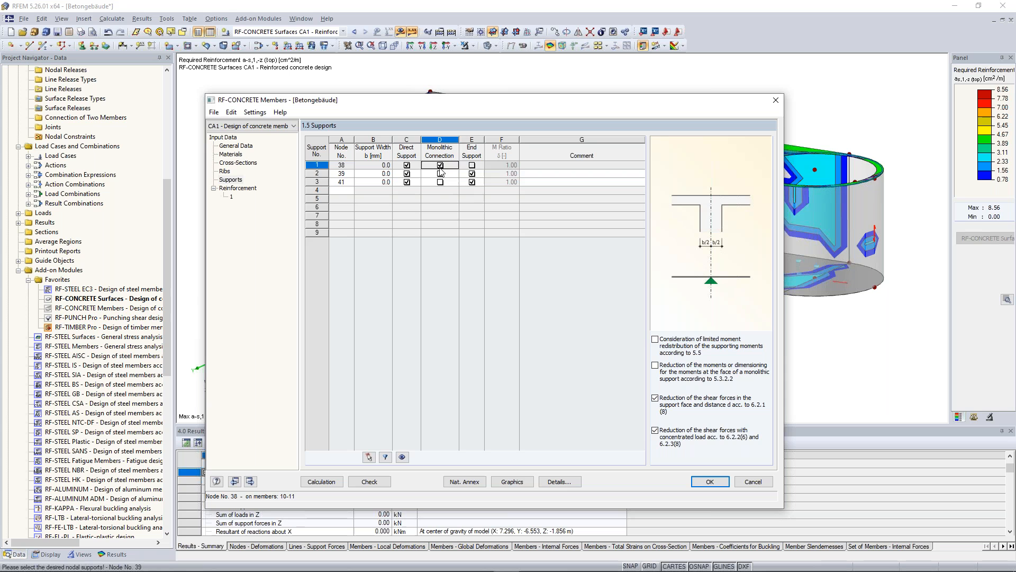
click(440, 174)
click(440, 182)
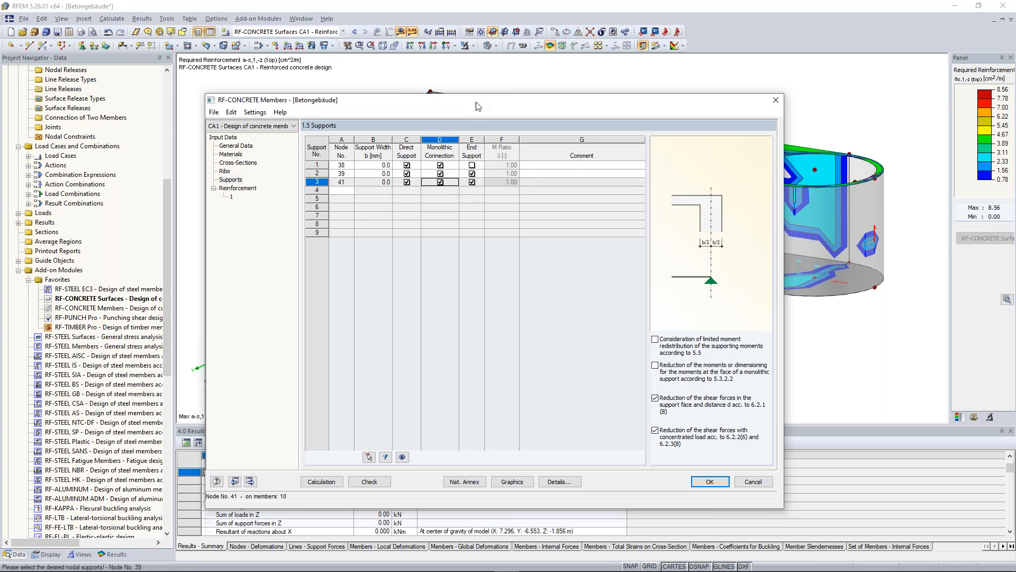
drag(474, 102, 476, 206)
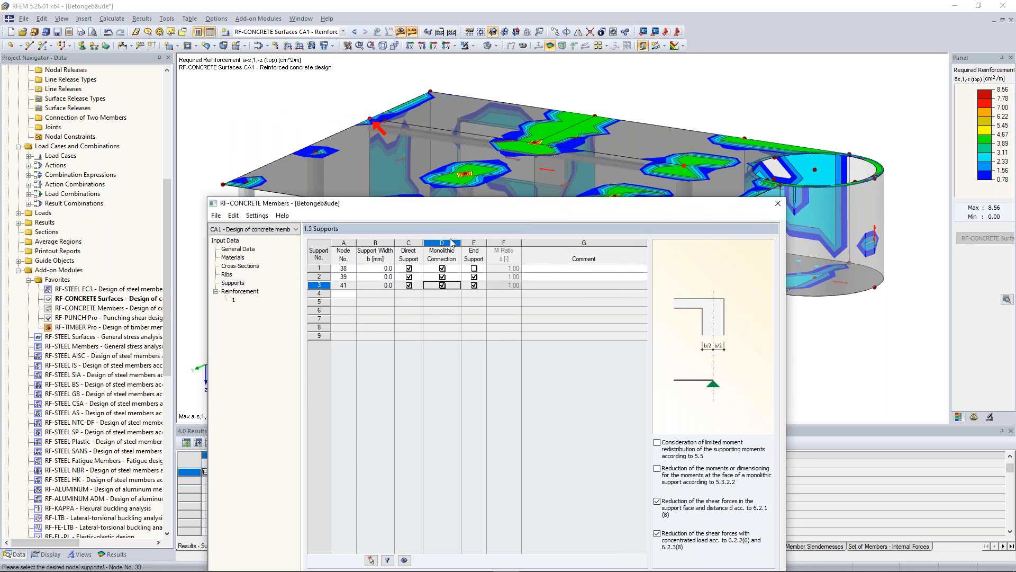
click(485, 278)
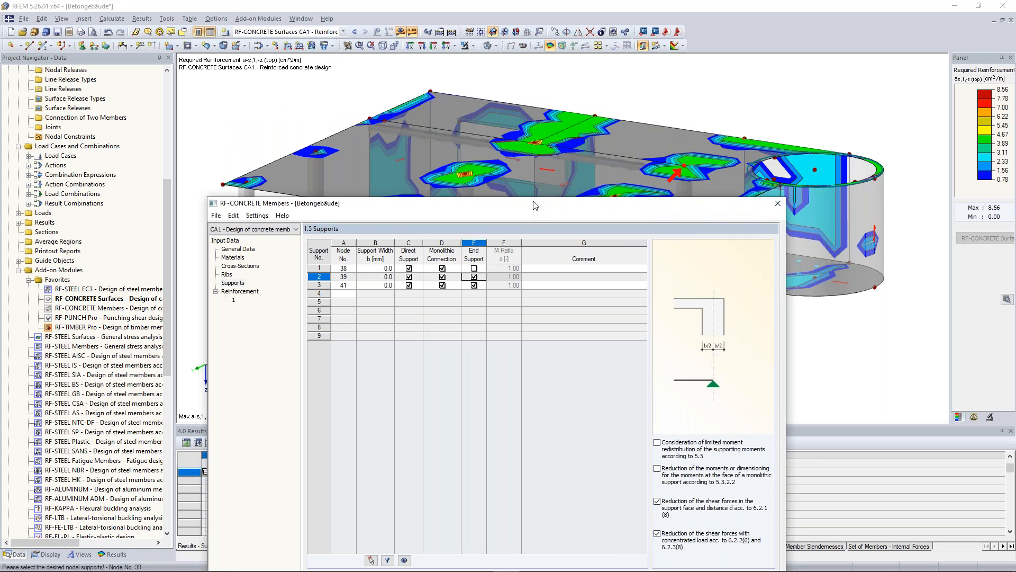
drag(534, 208, 520, 71)
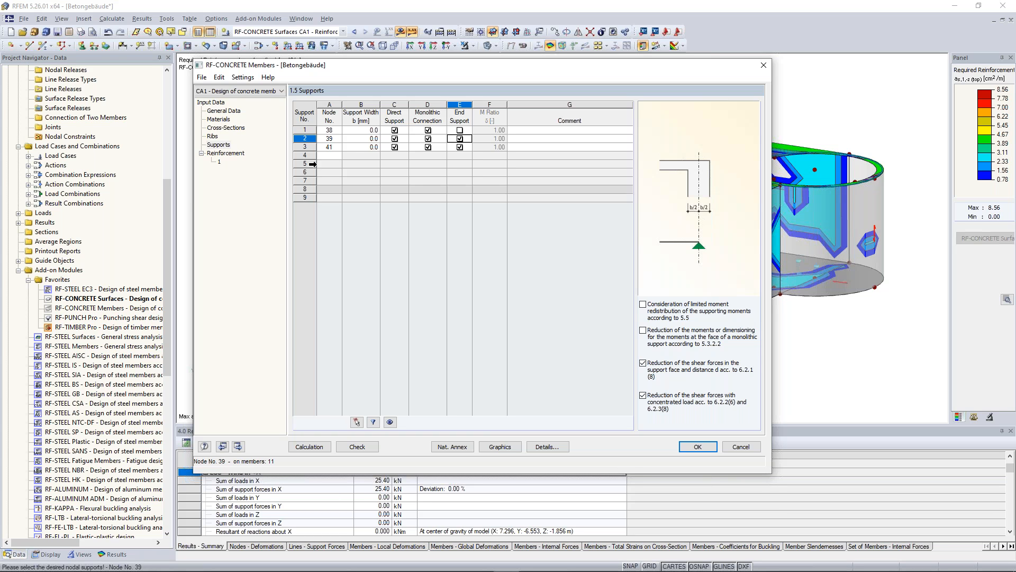
- Describe reinforcement group 1 as "Downstand Beam" and remove members 1-9 from it, keeping the set of members
click(219, 162)
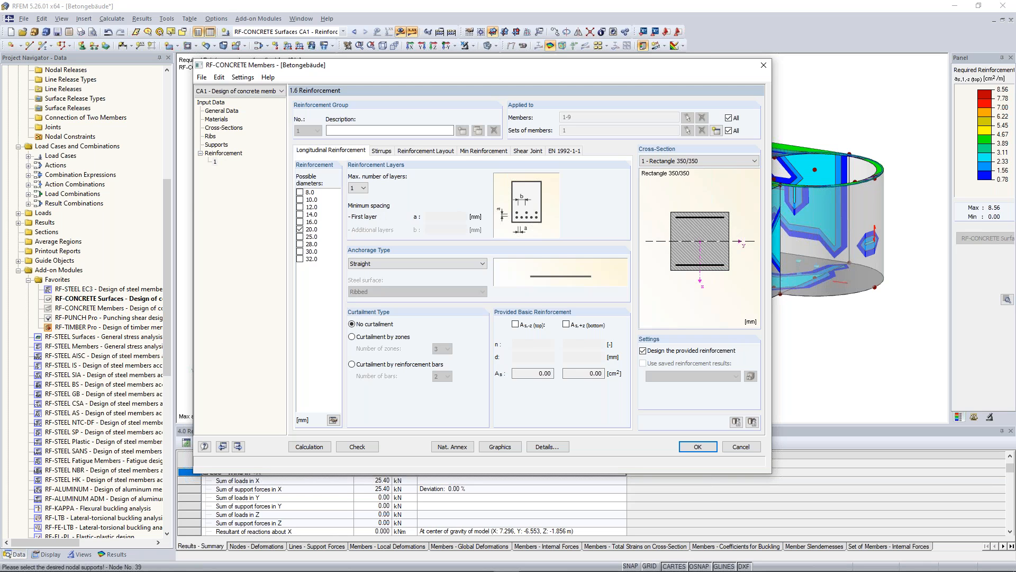
text(Downstand )
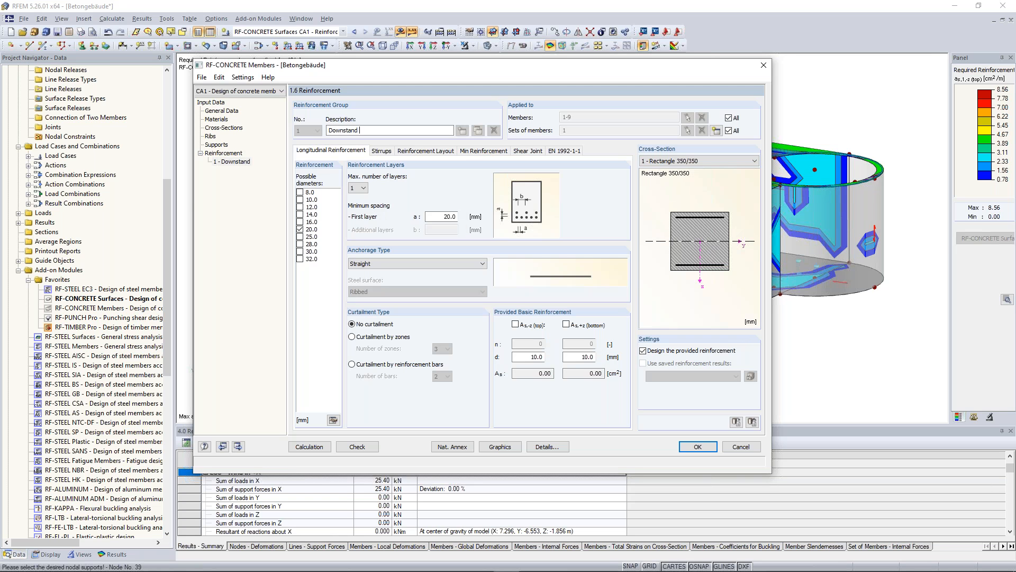
text(Beam)
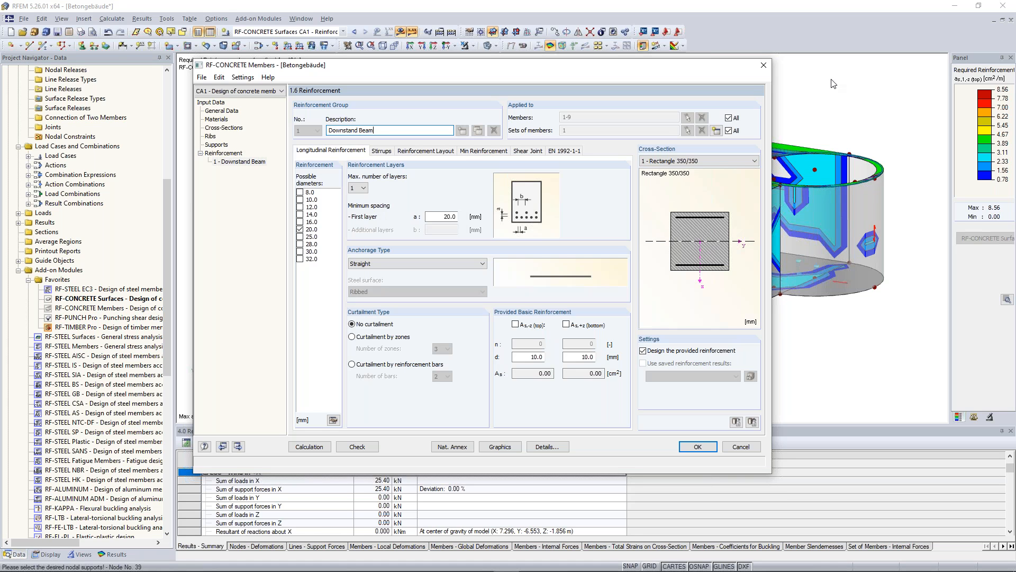
click(735, 118)
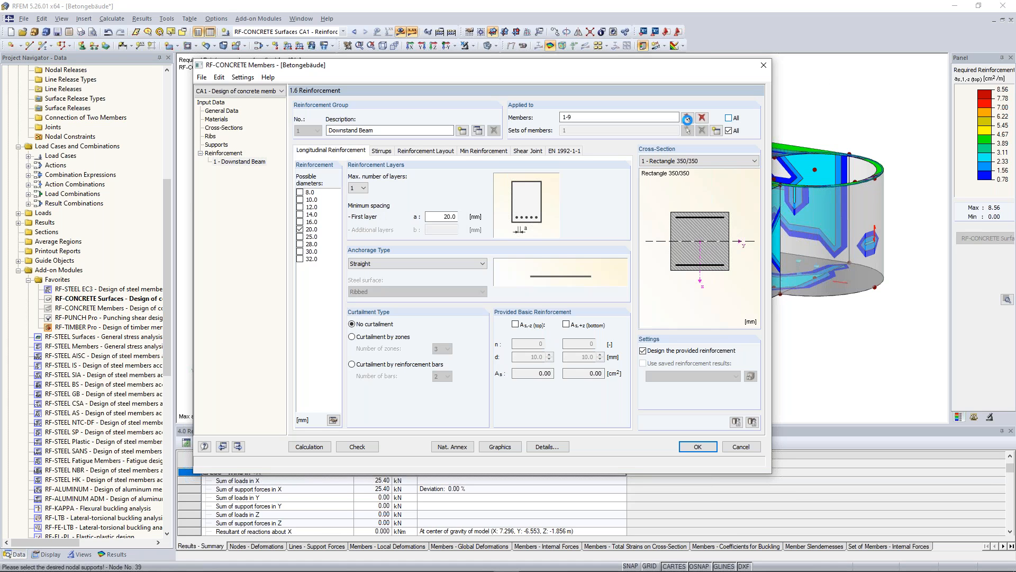
click(702, 117)
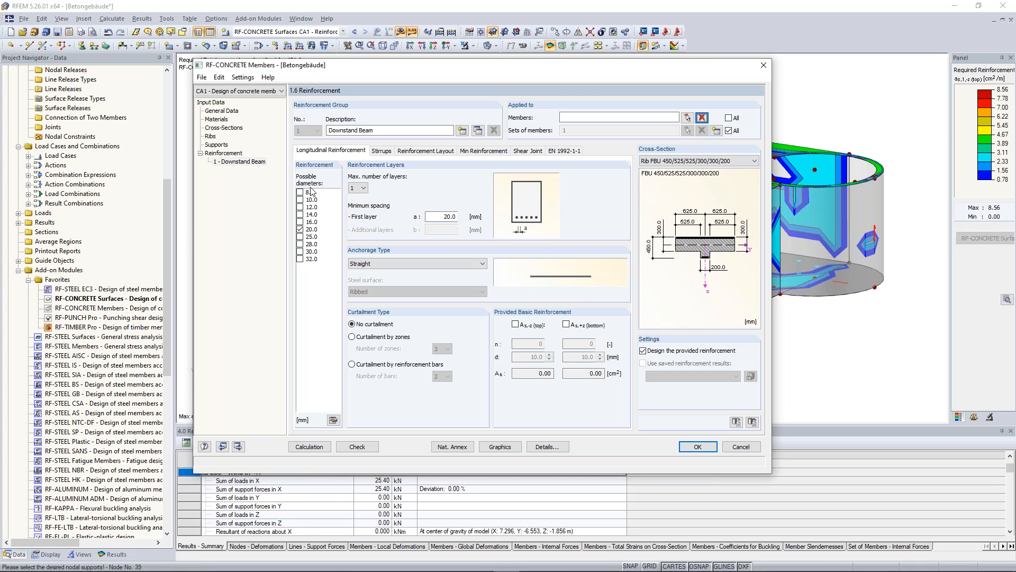
- Add the 25 mm longitudinal bar diameter and use the defined stirrup spacing list 50 - 300 mm, 50 mm
click(300, 238)
click(381, 151)
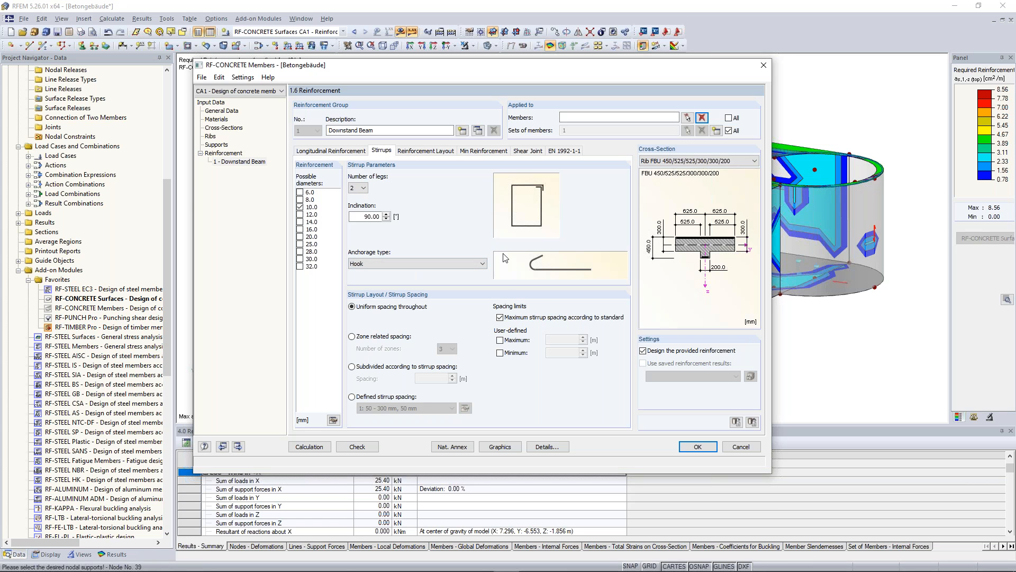
click(378, 398)
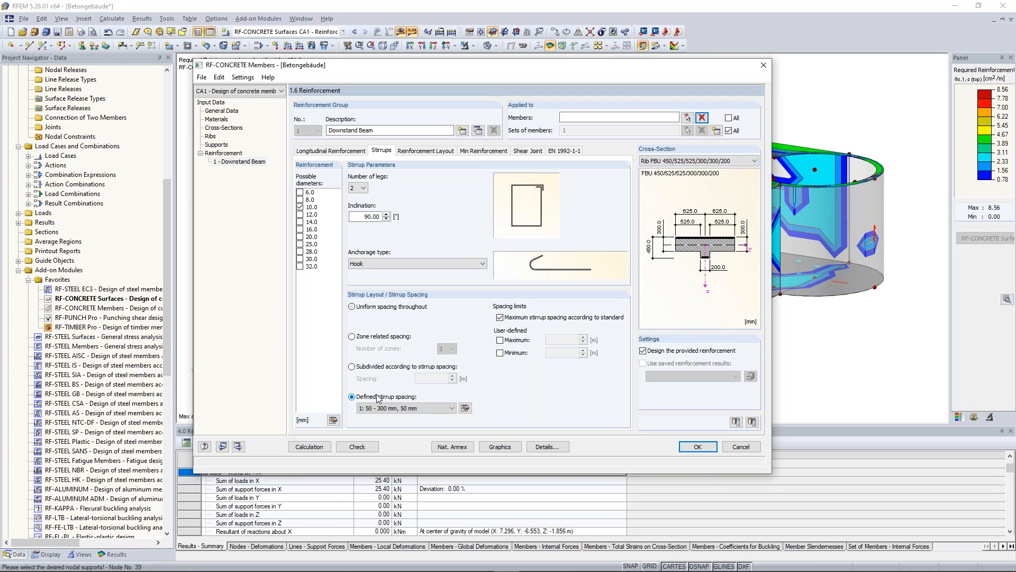
click(440, 409)
click(440, 409)
click(465, 407)
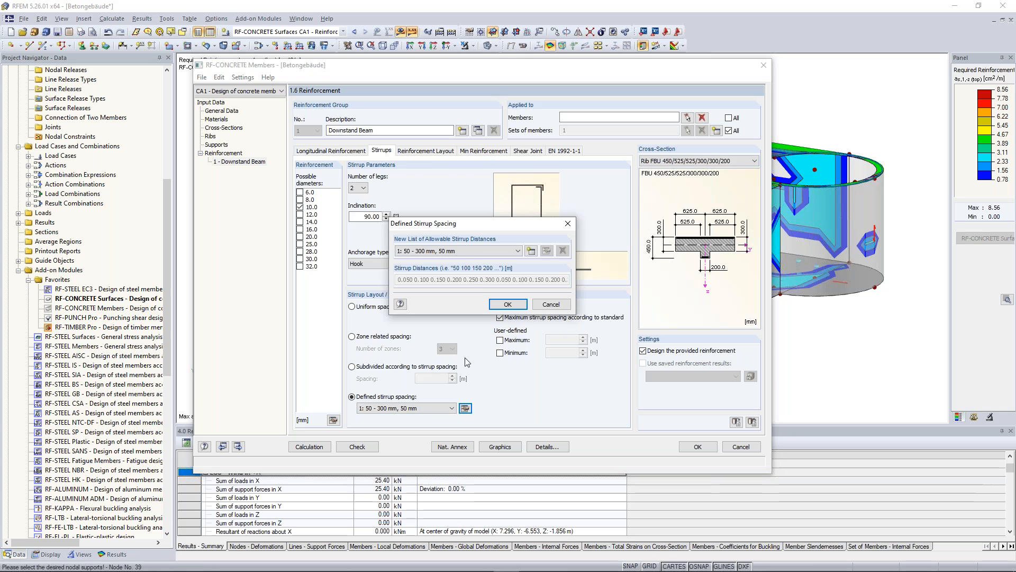
click(553, 305)
click(426, 410)
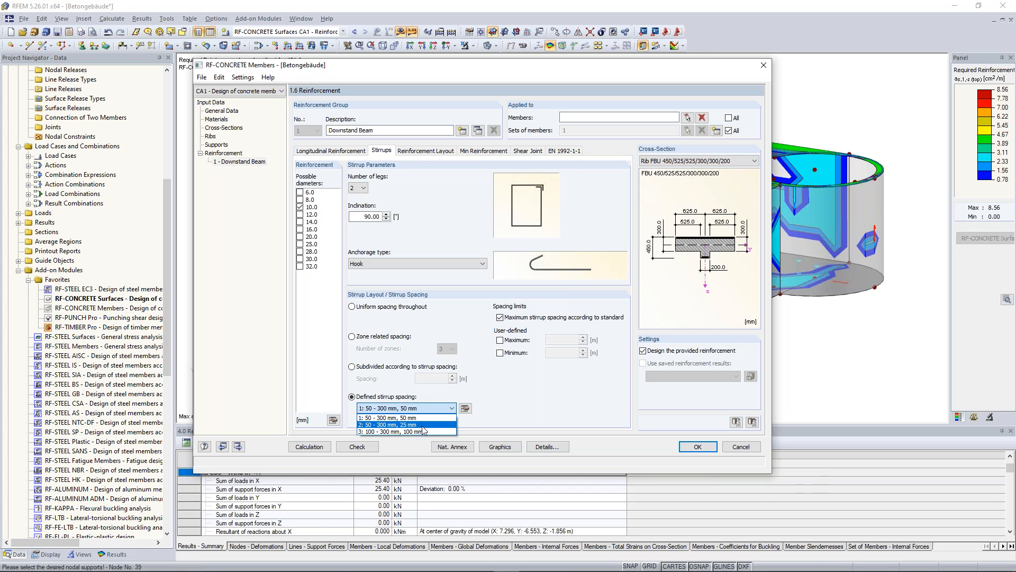
click(423, 432)
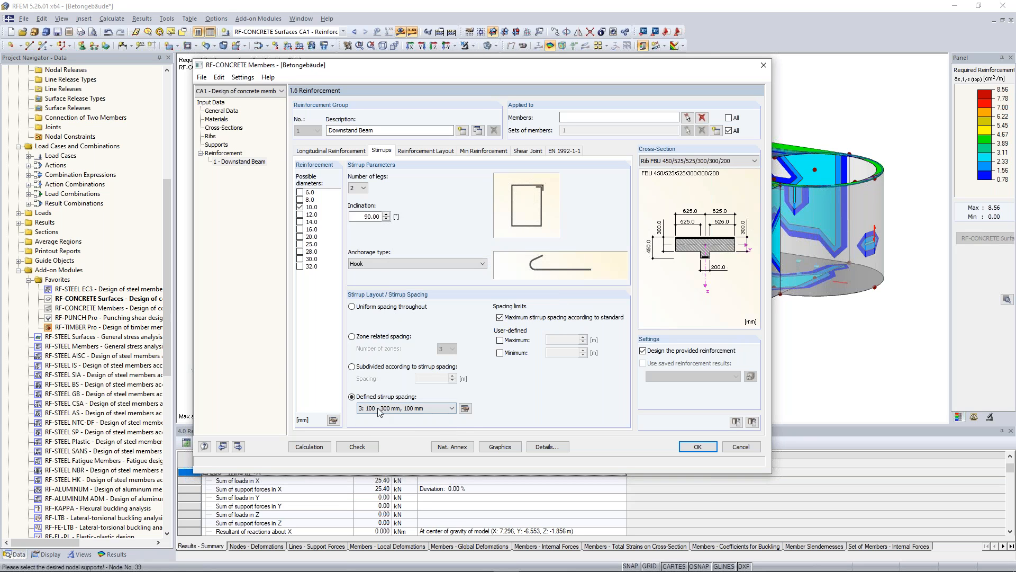
click(424, 412)
click(418, 418)
- Turn off the even reinforcement distribution over the complete slab width and the circumferential distribution of torsional reinforcement
click(427, 152)
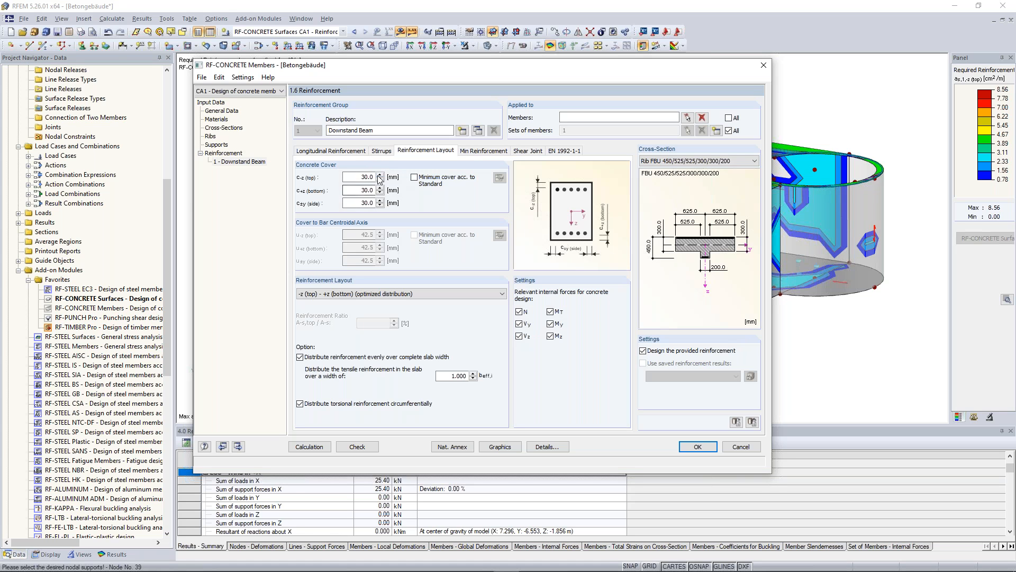
click(336, 358)
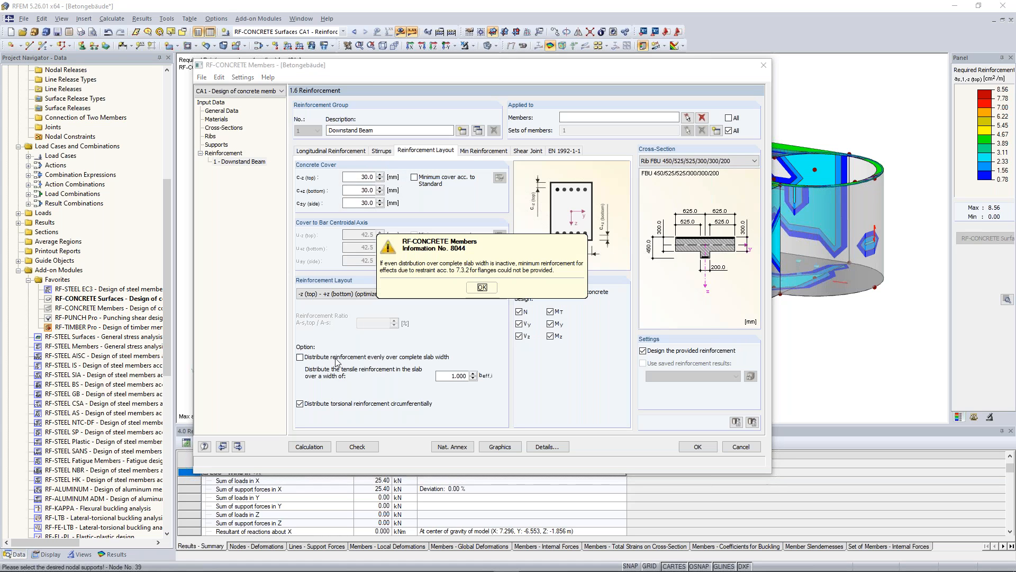
click(481, 294)
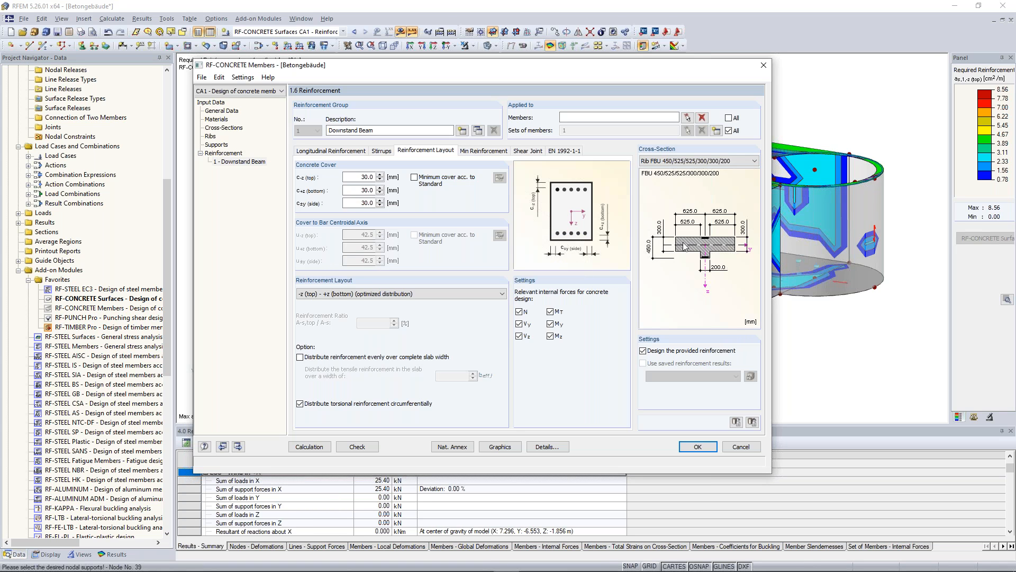
click(365, 404)
- Check the remaining reinforcement settings, calculate the downstand beam design and examine its required reinforcement by set of members
click(500, 153)
click(535, 152)
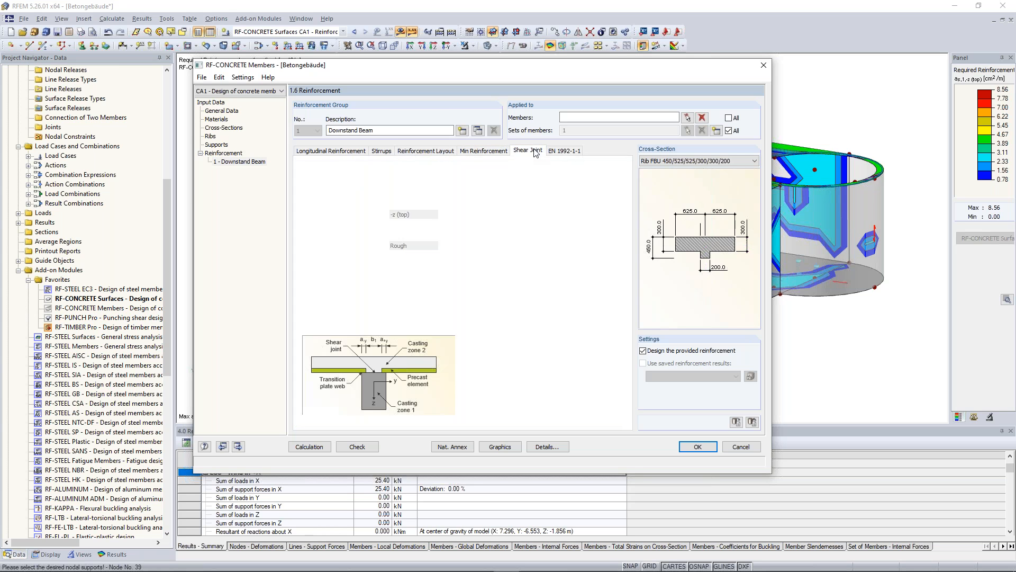
click(563, 152)
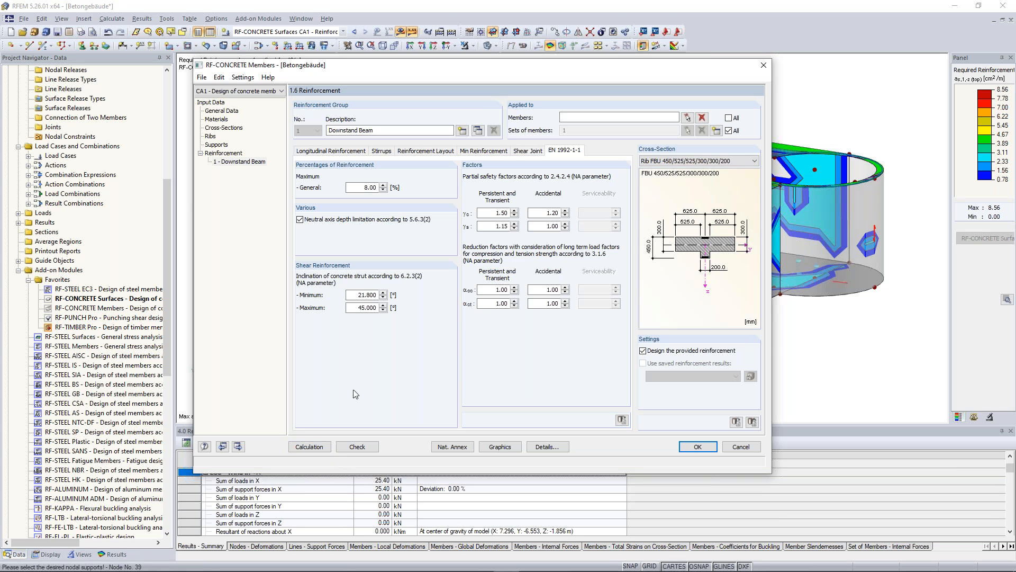
click(316, 450)
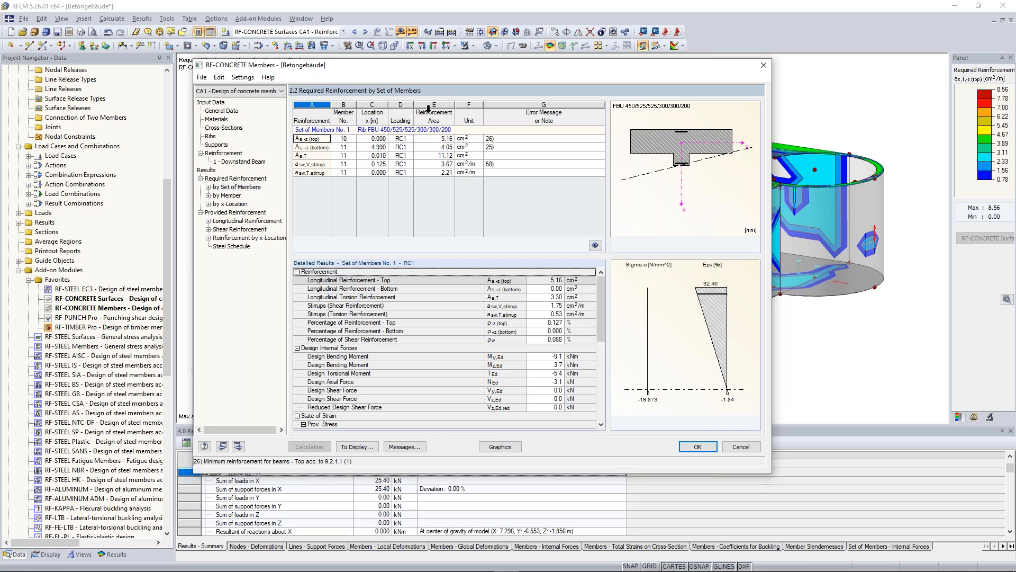
click(439, 155)
click(495, 164)
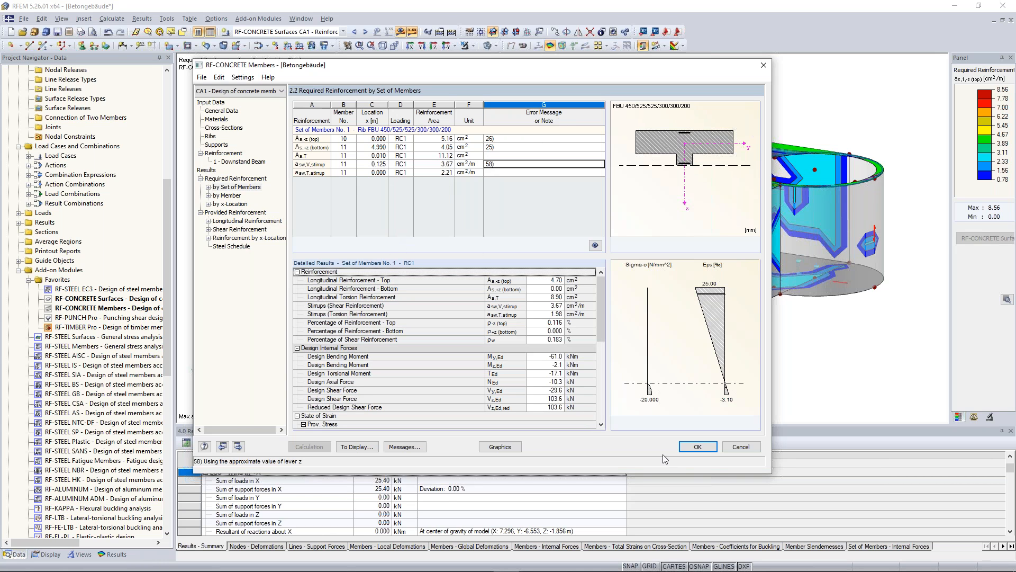
- Close the member design results and display the RF-CONCRETE Members CA1 design case on the model
click(697, 448)
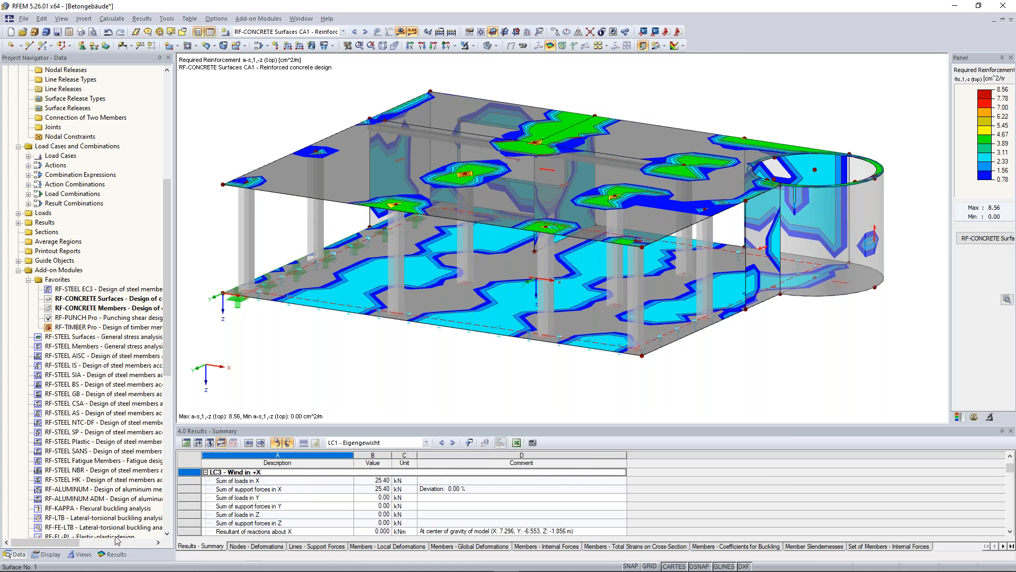
click(113, 553)
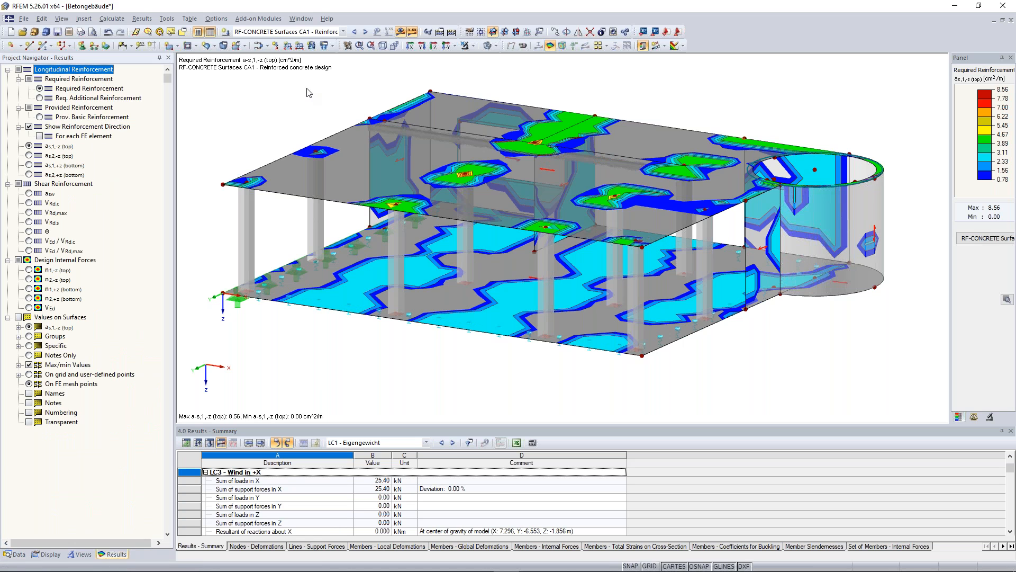
click(366, 31)
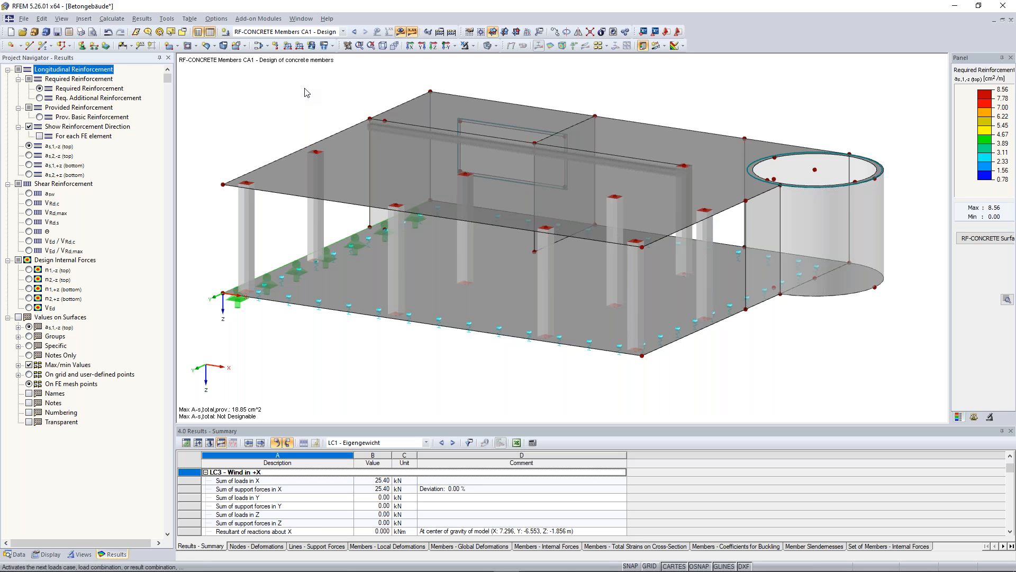
- Display the beam's required top, bottom and torsional longitudinal reinforcement diagrams together with the provided top and bottom reinforcement
click(30, 99)
click(29, 99)
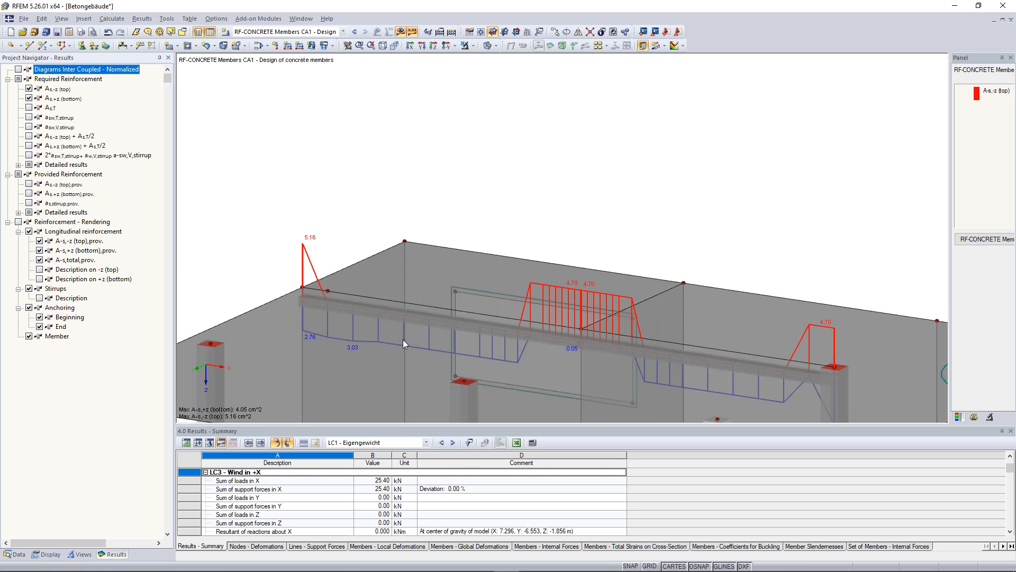
click(29, 107)
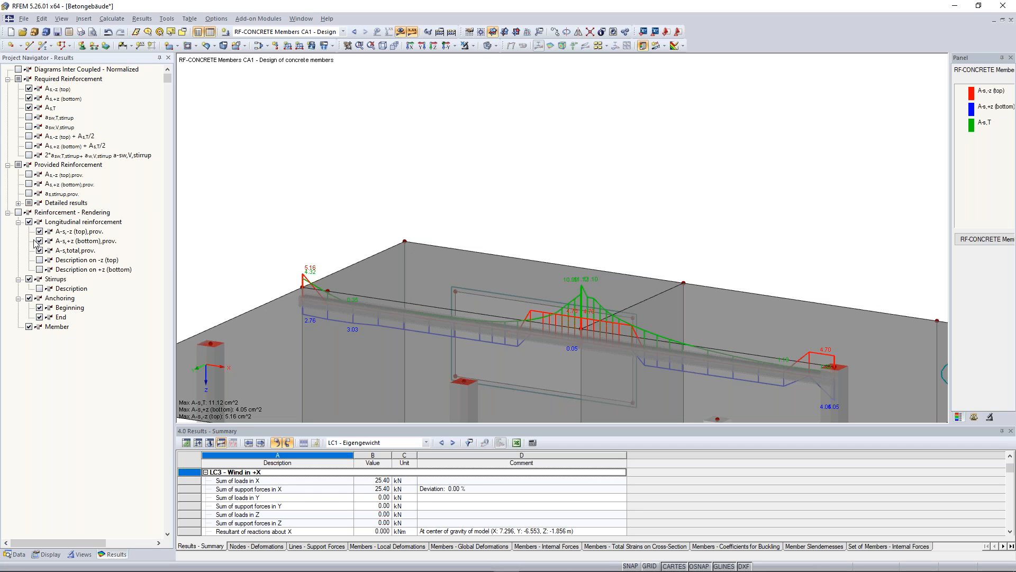
click(30, 174)
click(29, 184)
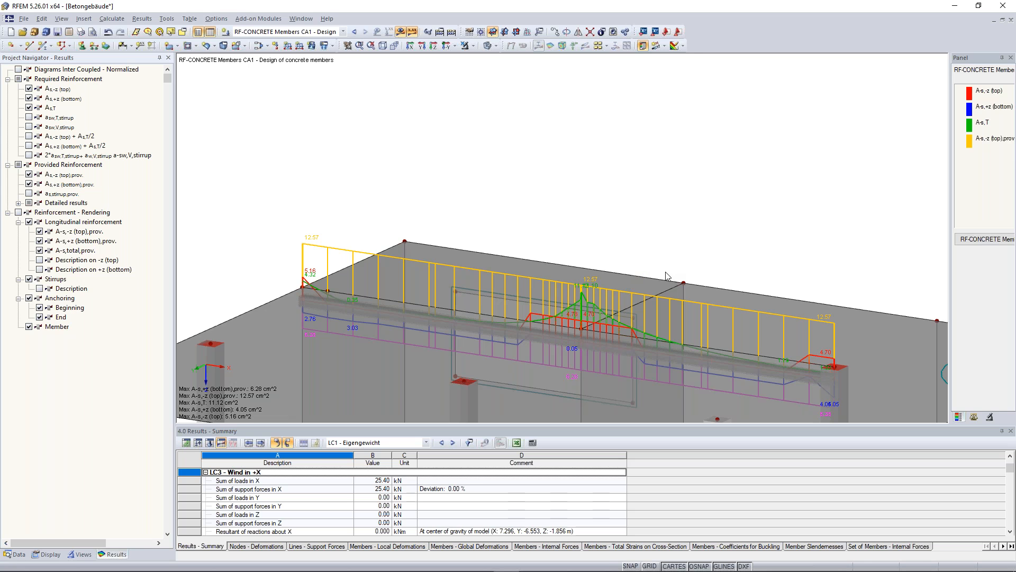
- Turn on the reinforcement rendering and inspect the downstand beam's longitudinal bars and stirrups in the model
middle_drag(666, 275, 643, 213)
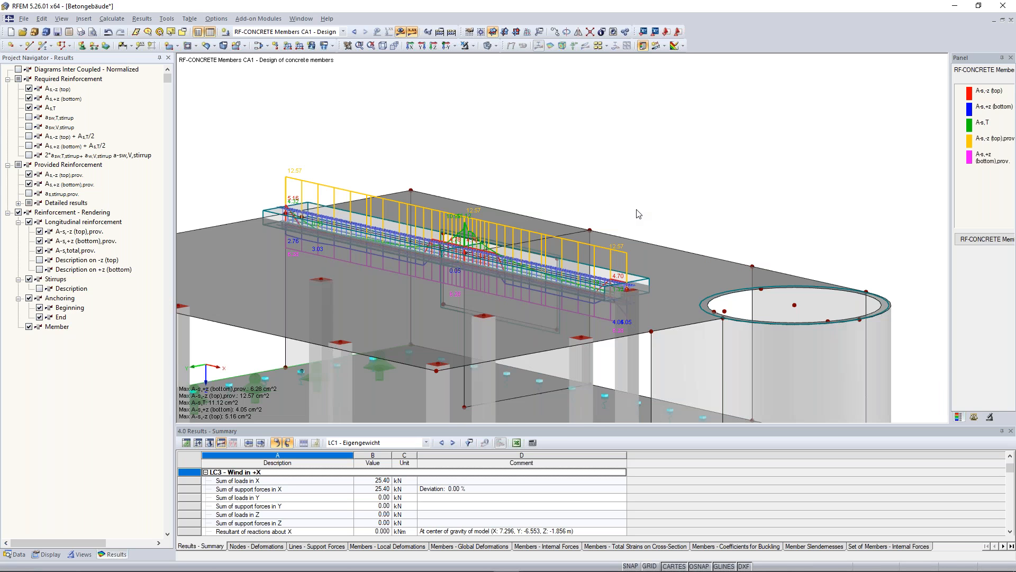
ctrl+middle_drag(637, 213, 552, 238)
scroll(552, 237, up, 2)
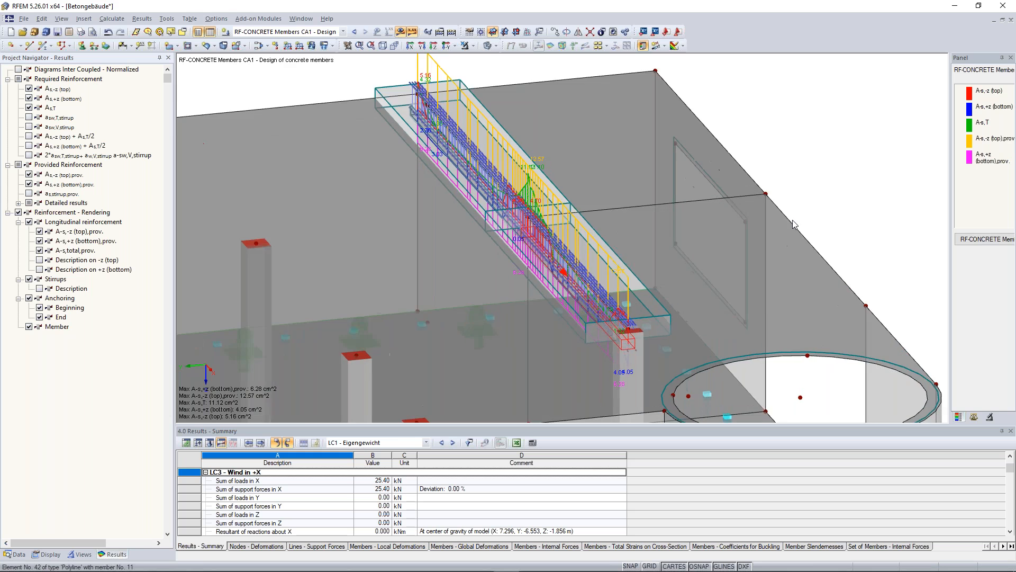
scroll(793, 221, up, 5)
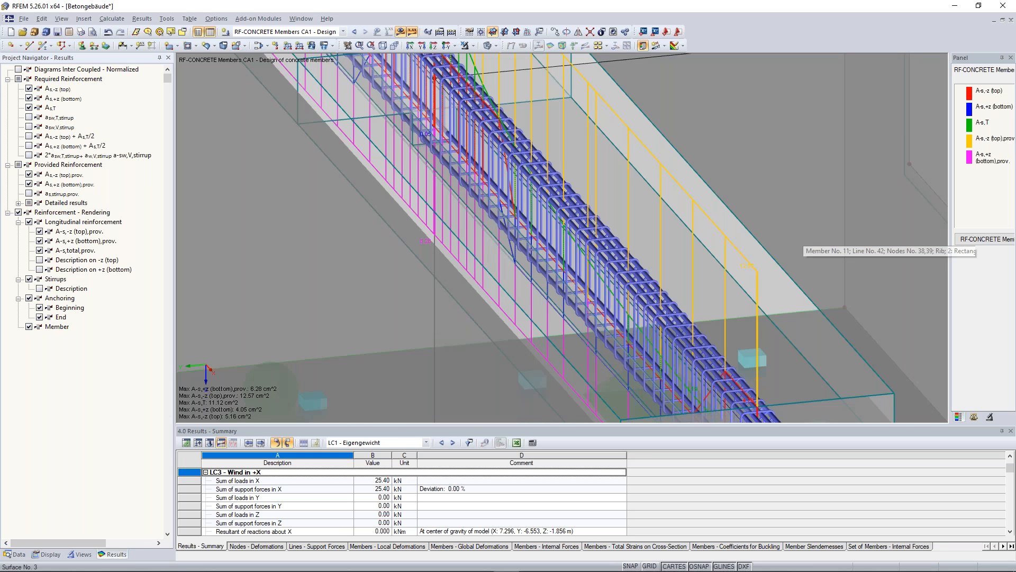
scroll(794, 244, down, 5)
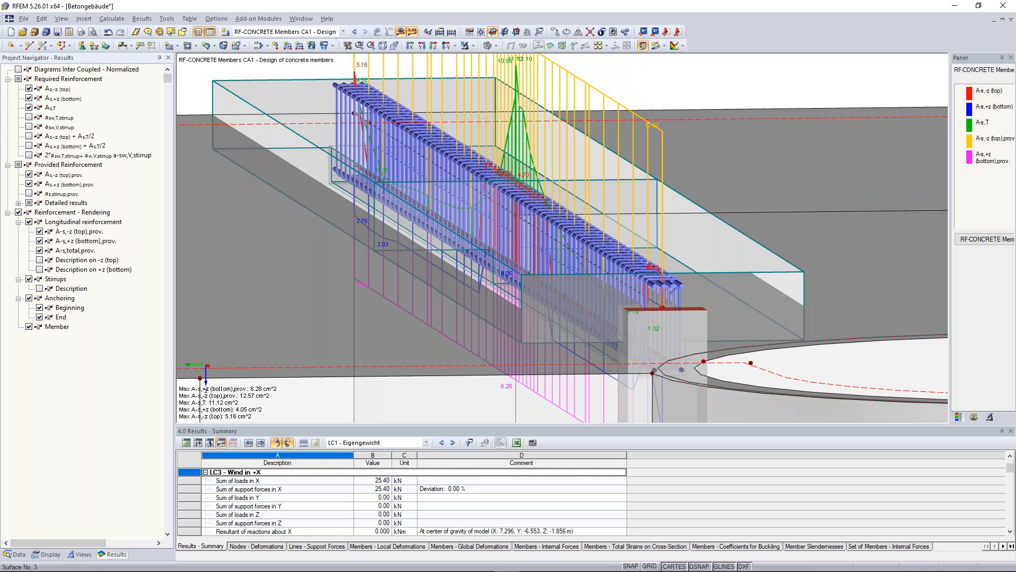
scroll(609, 264, down, 3)
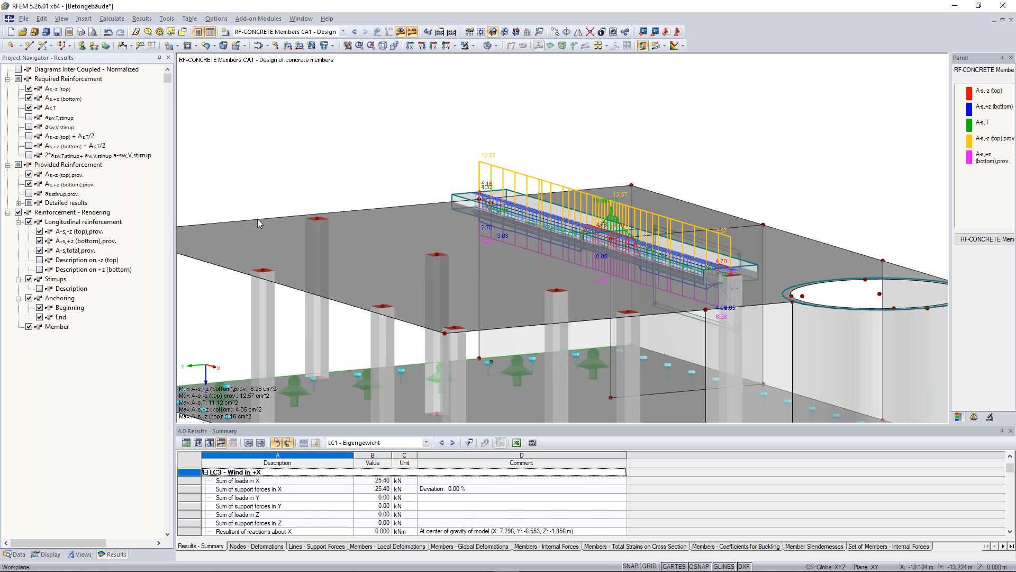
scroll(324, 318, down, 3)
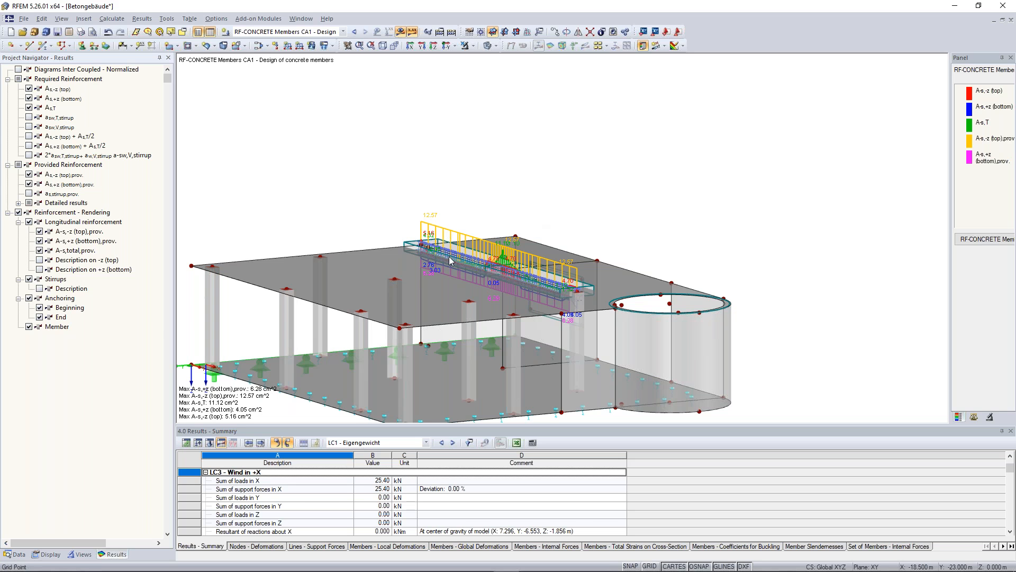
- Reopen the member design and review the provided longitudinal reinforcement of set of members No. 1, including the edit settings of item 1
click(986, 239)
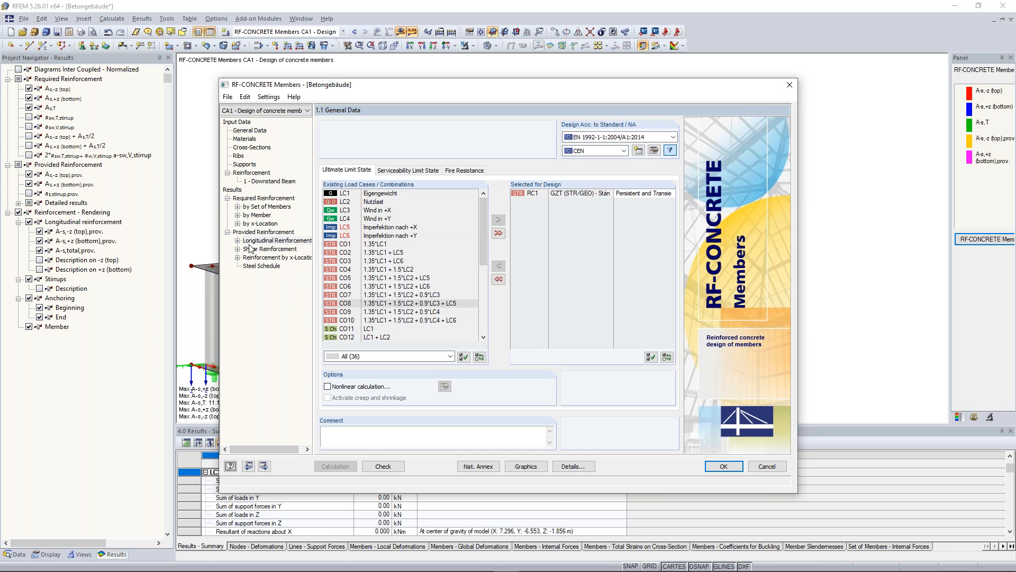
click(260, 241)
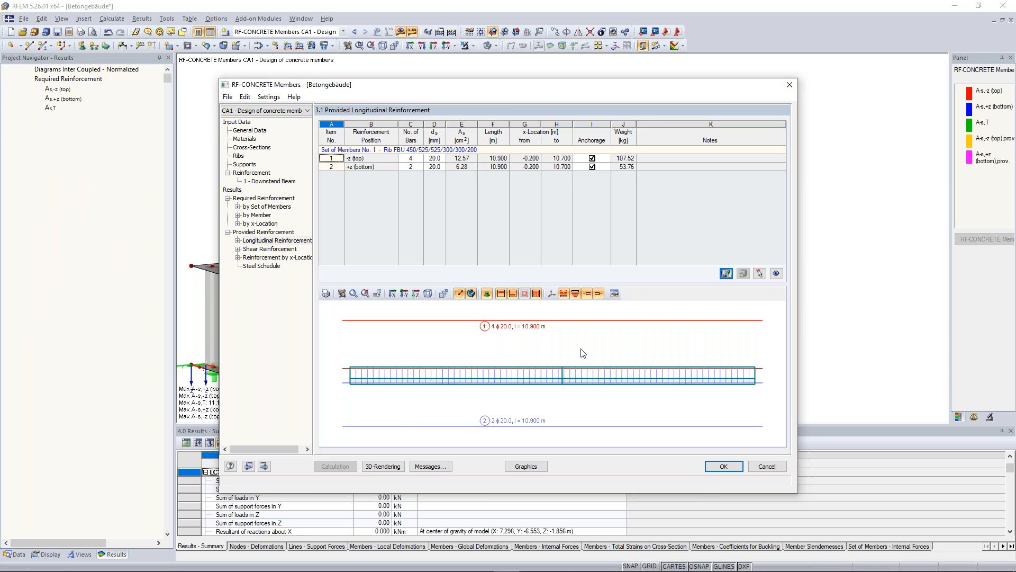
click(237, 240)
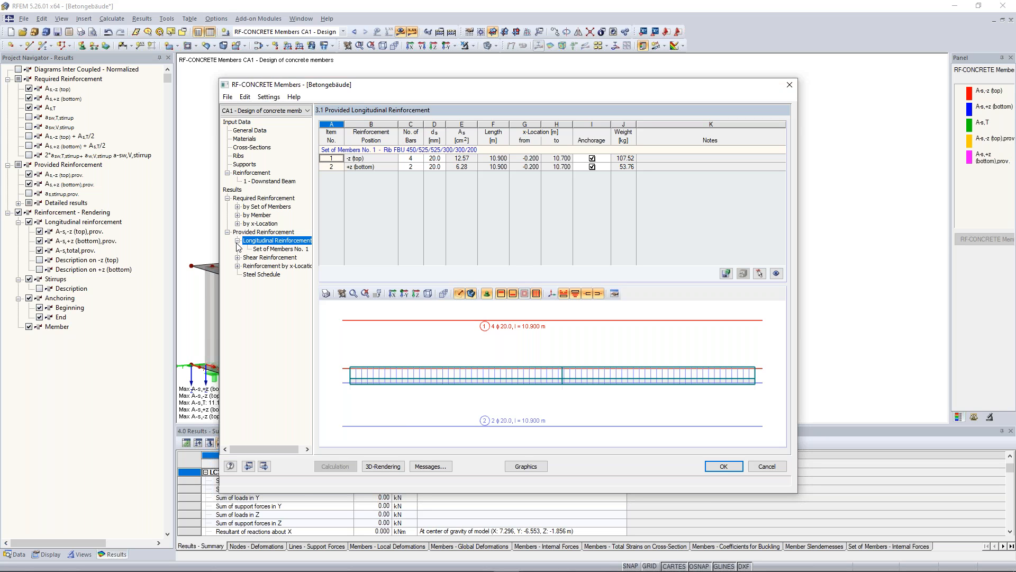
click(616, 295)
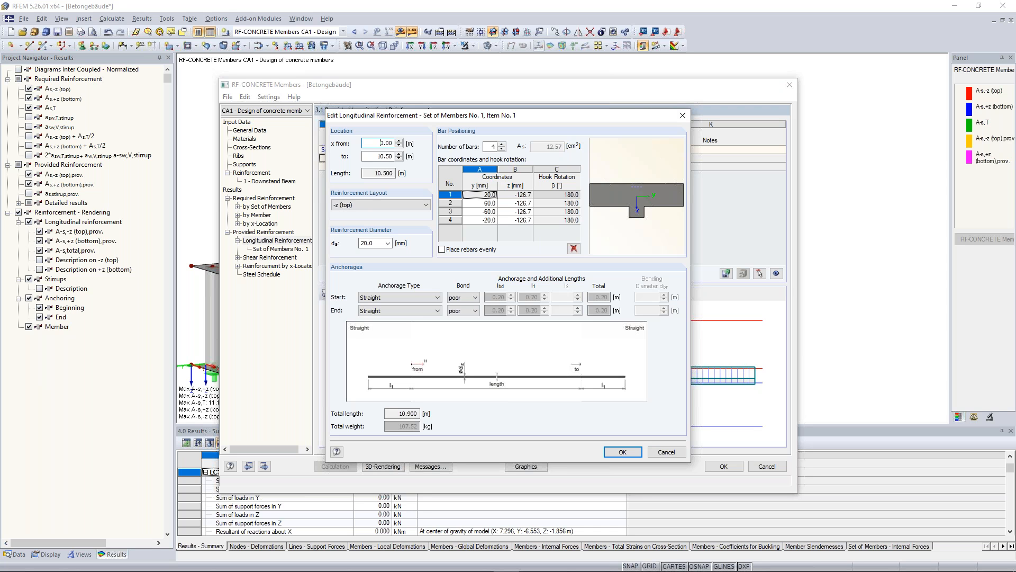
click(681, 116)
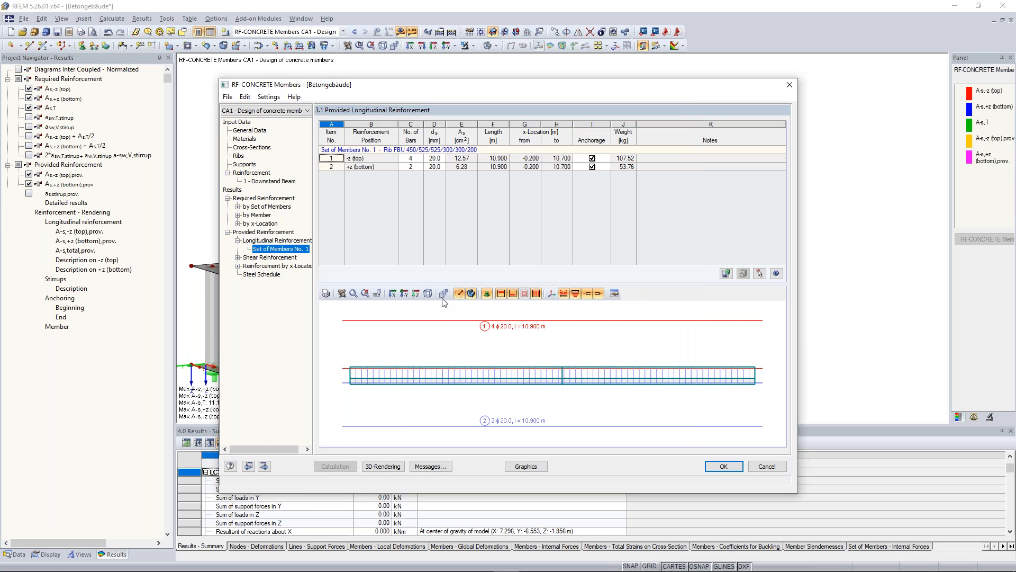
- Examine the beam's provided reinforcement in the isometric preview and the 3D rendering, and return to the model
click(428, 293)
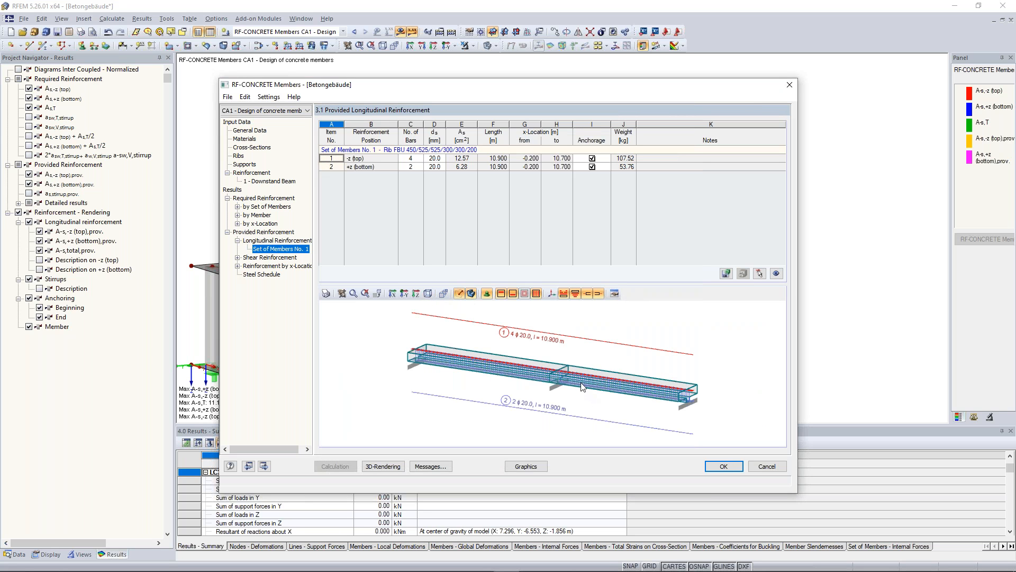
scroll(581, 386, up, 4)
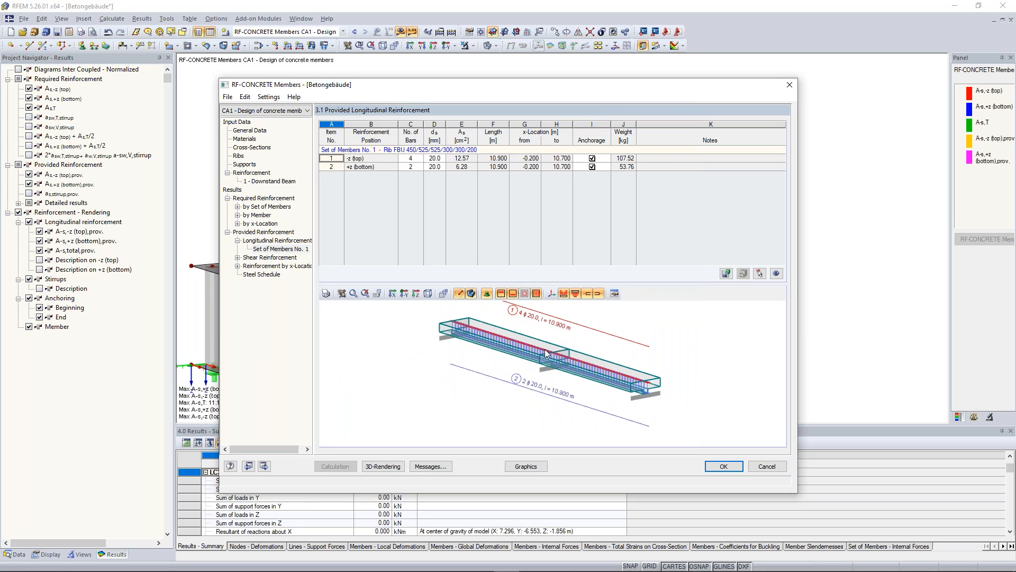
scroll(546, 354, down, 3)
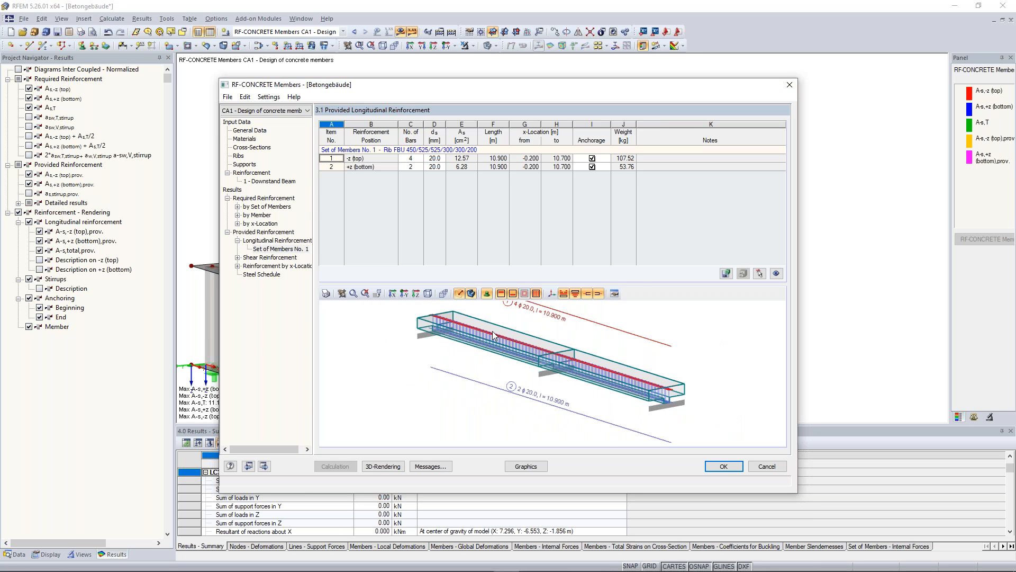
click(392, 468)
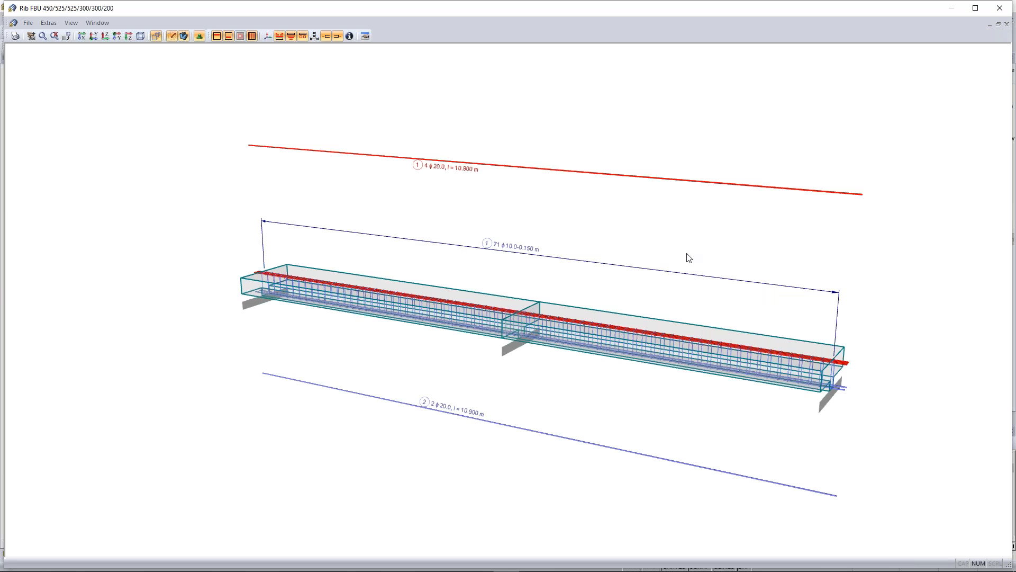
drag(693, 256, 767, 207)
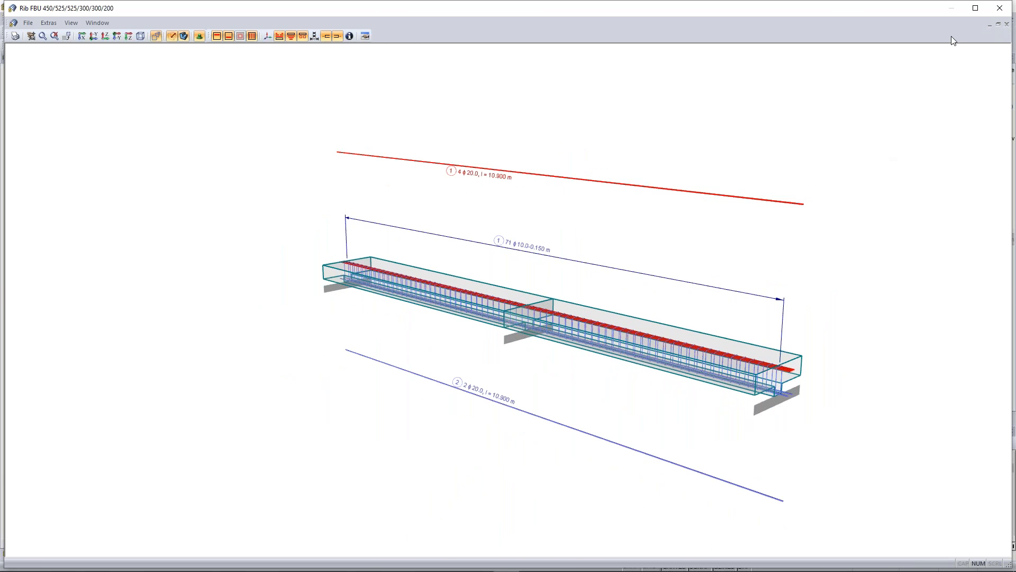
click(998, 8)
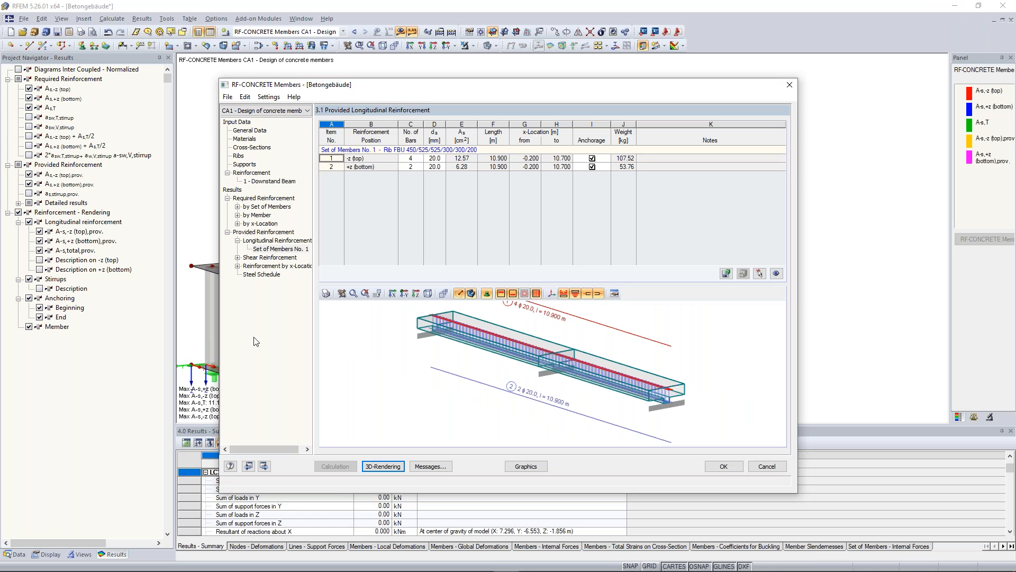
click(721, 467)
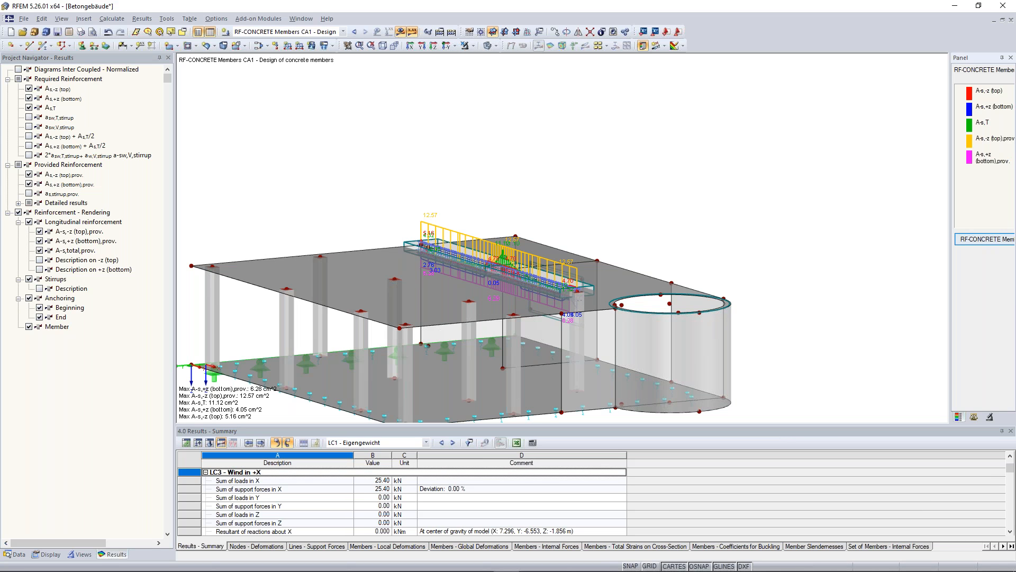
- Add a second reinforcement group in RF-CONCRETE Members and describe group 1 as "Columns"
click(985, 239)
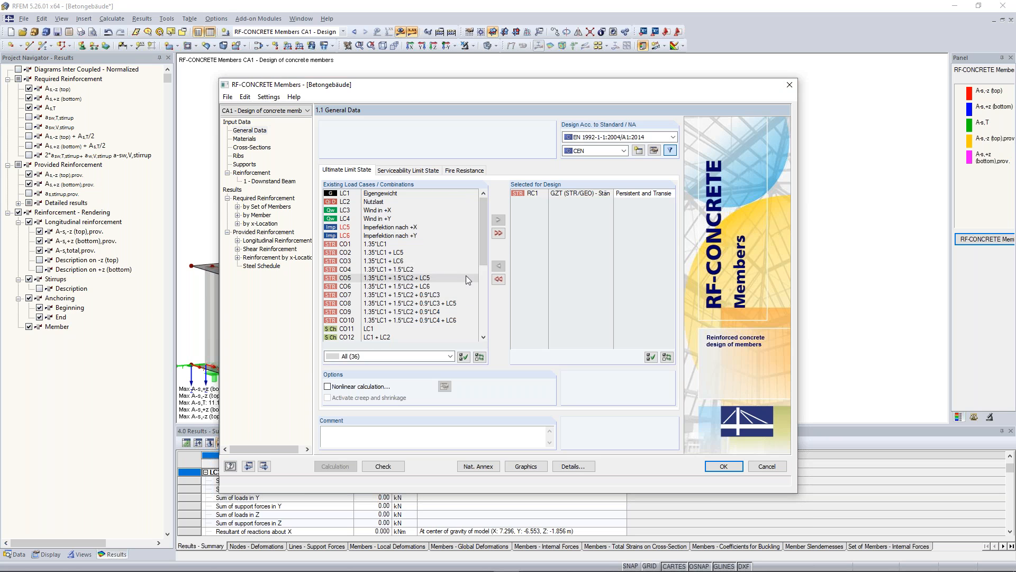
mouse_move(482, 224)
mouse_down()
mouse_move(481, 234)
mouse_move(481, 205)
mouse_up()
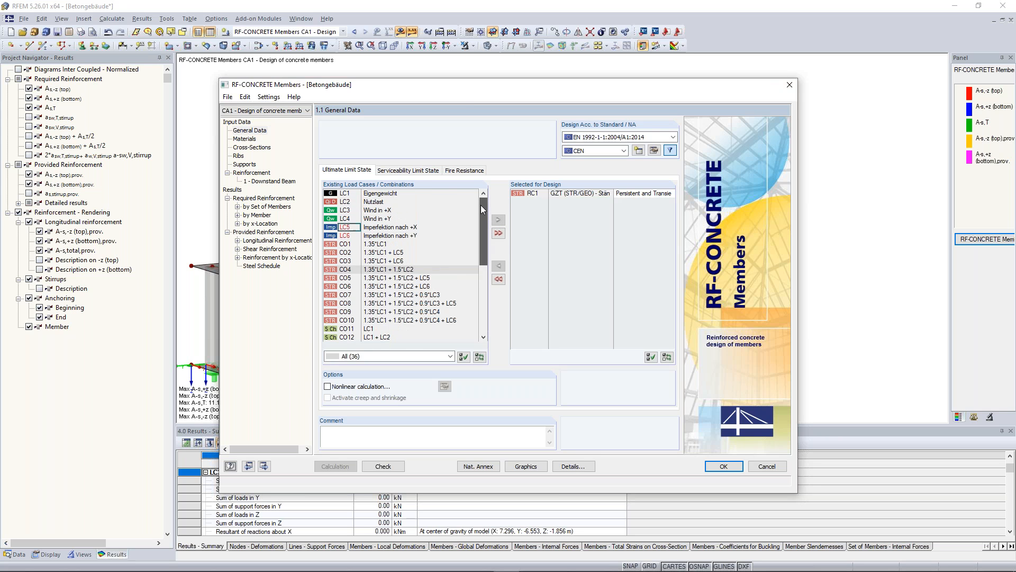
click(250, 174)
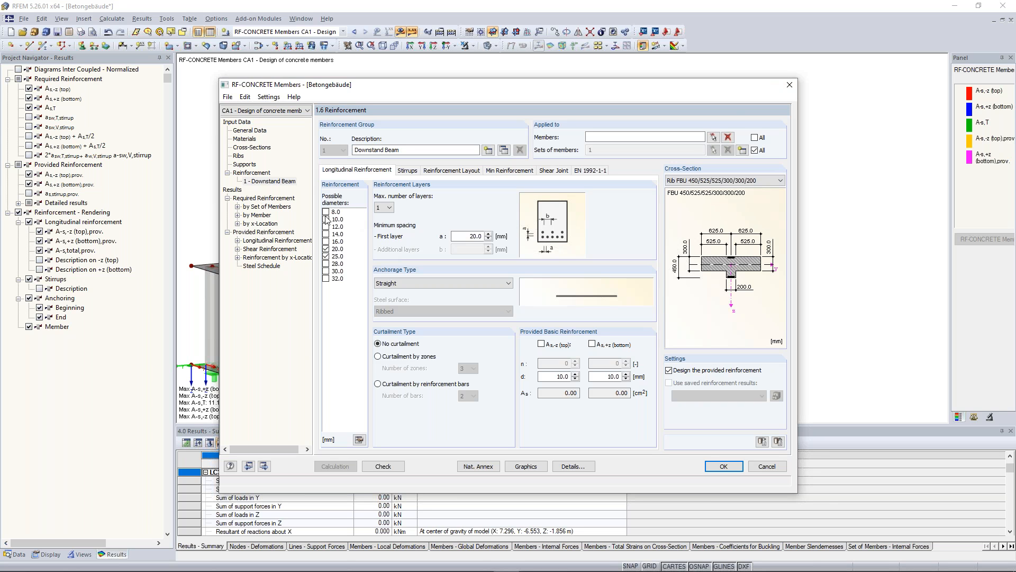
drag(406, 150, 350, 148)
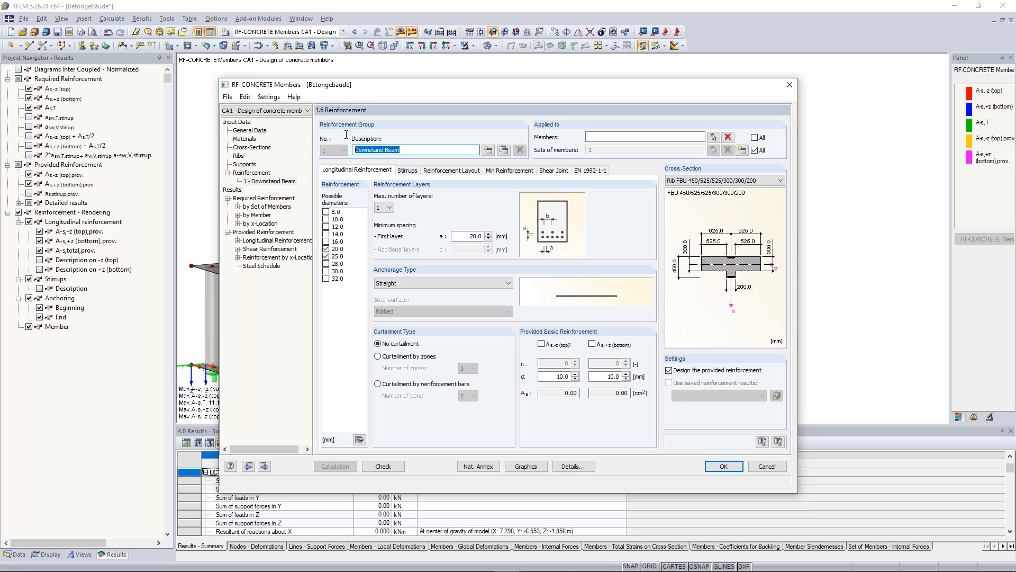
click(488, 149)
drag(401, 150, 366, 150)
key(ctrl+a)
text(Columns)
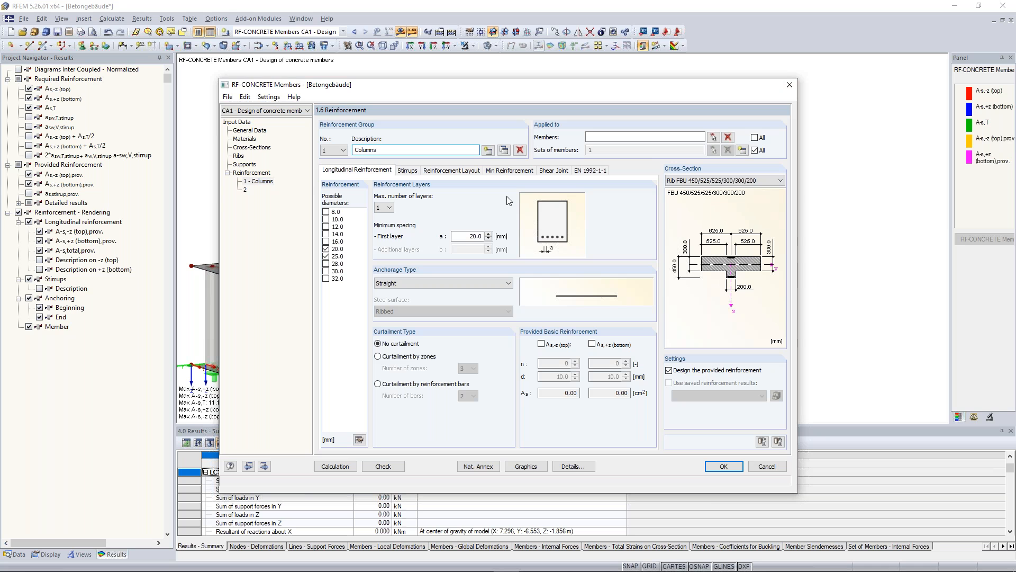
- Start the graphical member selection for the "Columns" group and show only the members with cross-section 1 - Rectangle 350/350
click(714, 138)
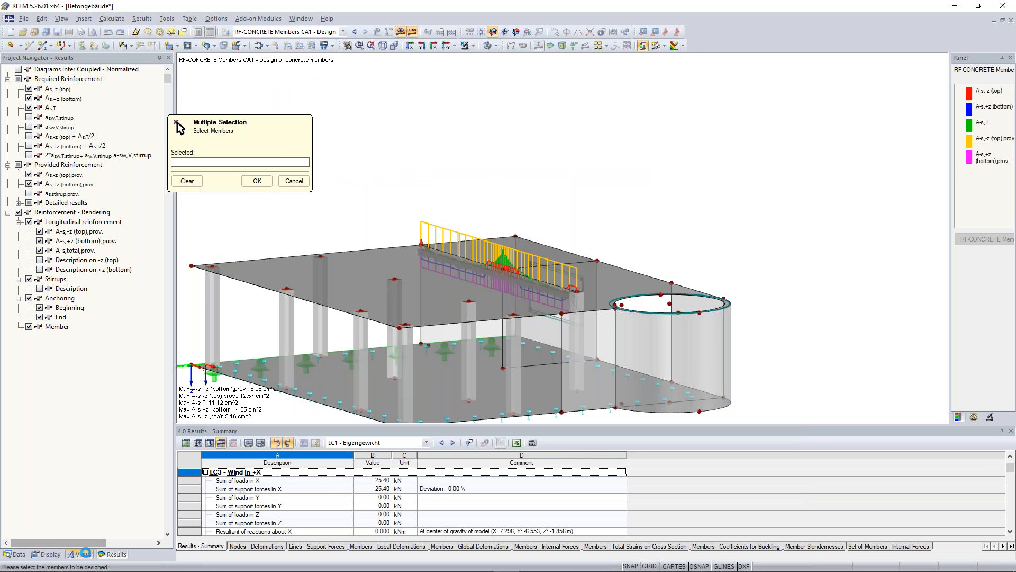
click(83, 554)
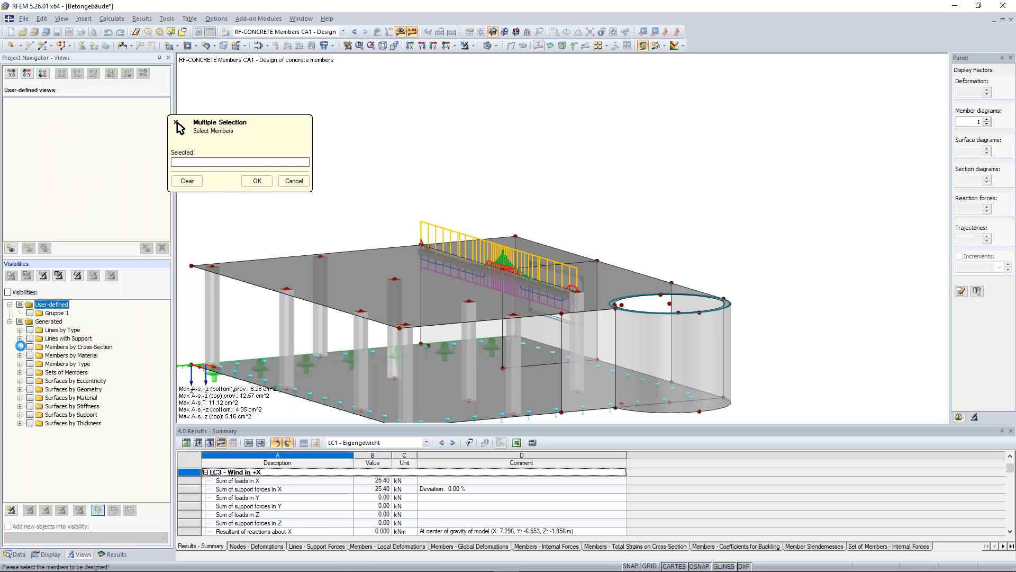
click(20, 346)
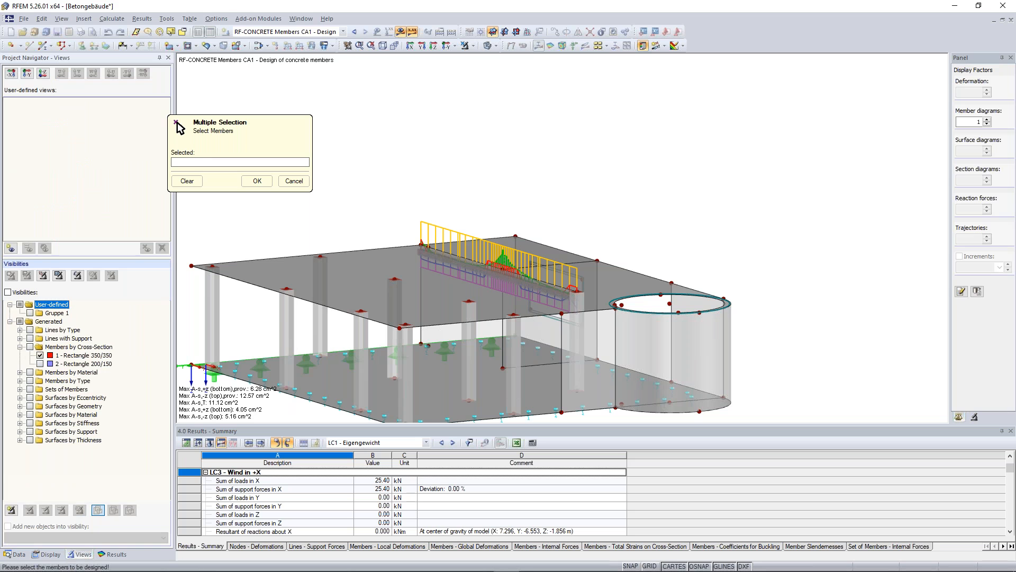
click(39, 356)
click(40, 358)
click(41, 356)
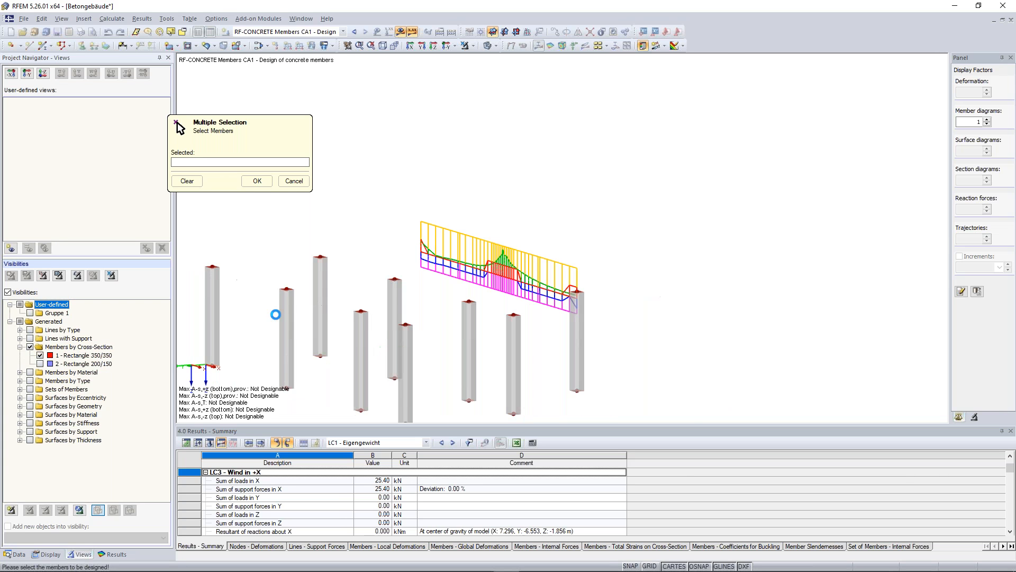
scroll(349, 283, down, 4)
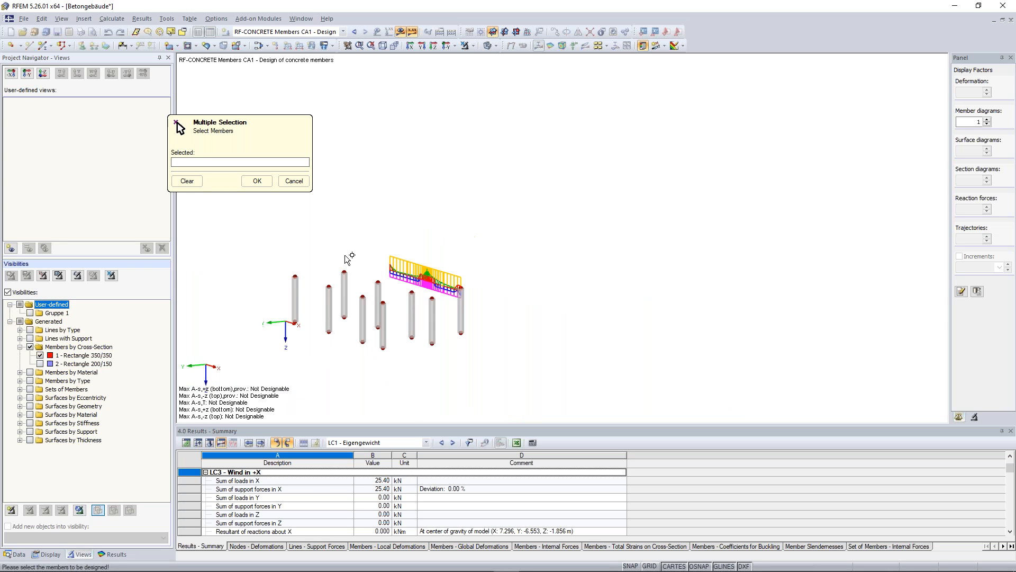
drag(257, 244, 515, 371)
click(255, 181)
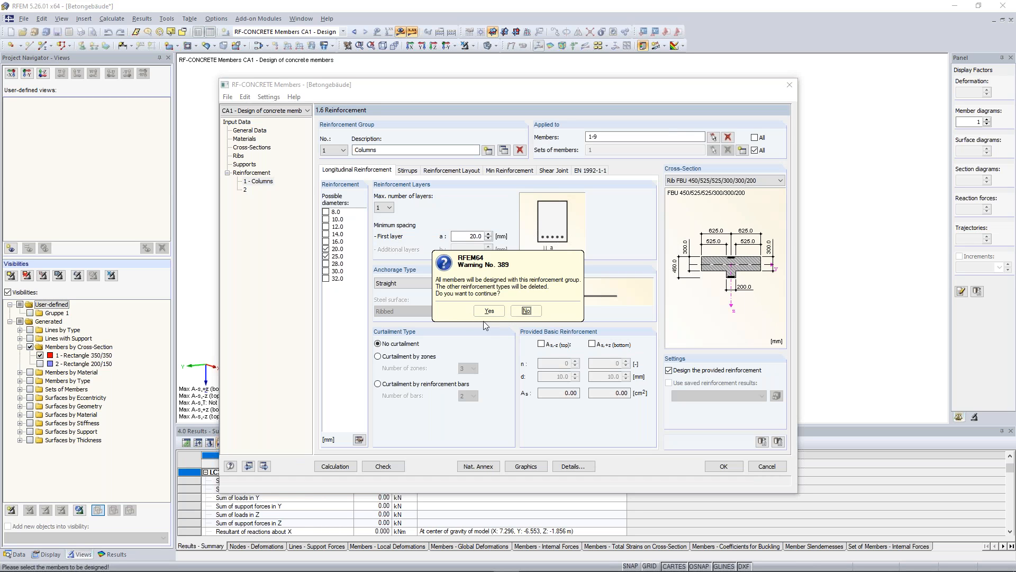
click(532, 313)
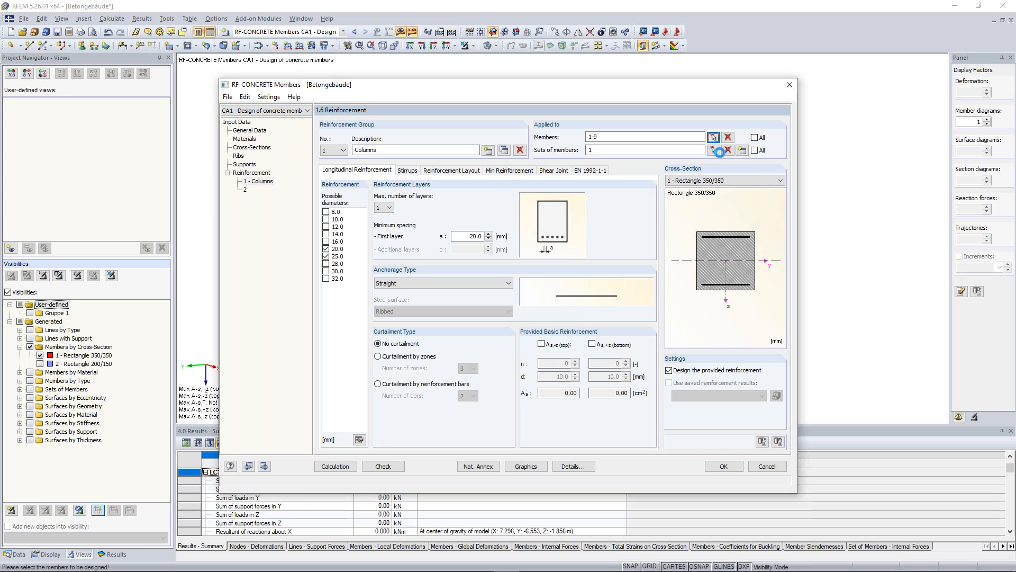
double_click(679, 151)
key(BackSpace)
click(621, 138)
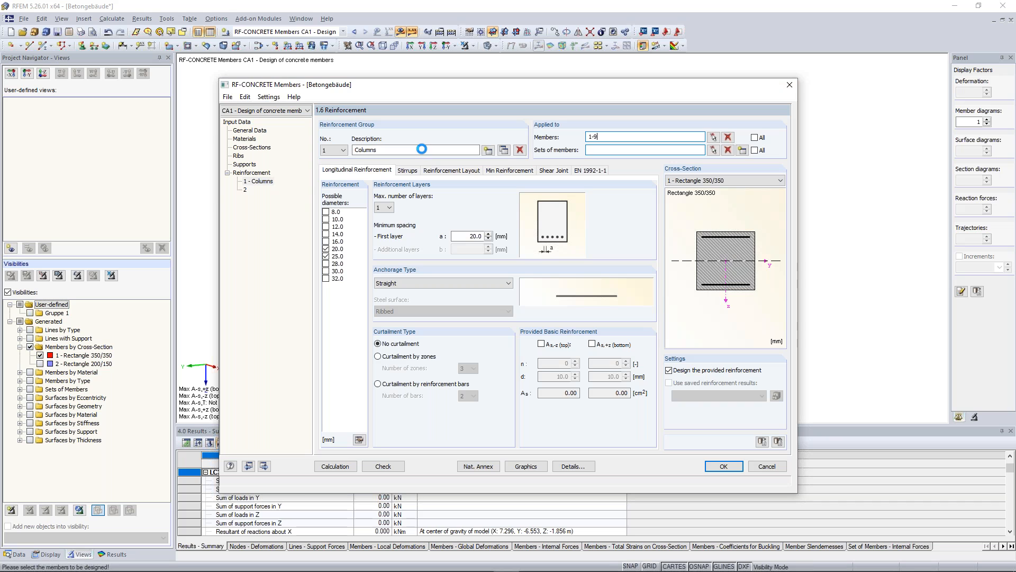
click(247, 189)
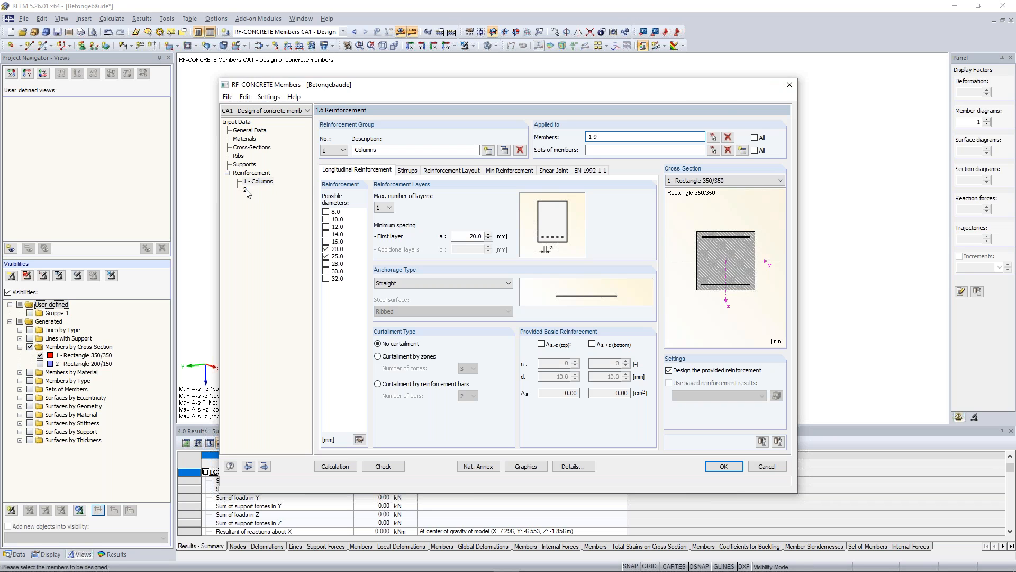
click(258, 182)
click(774, 467)
click(489, 311)
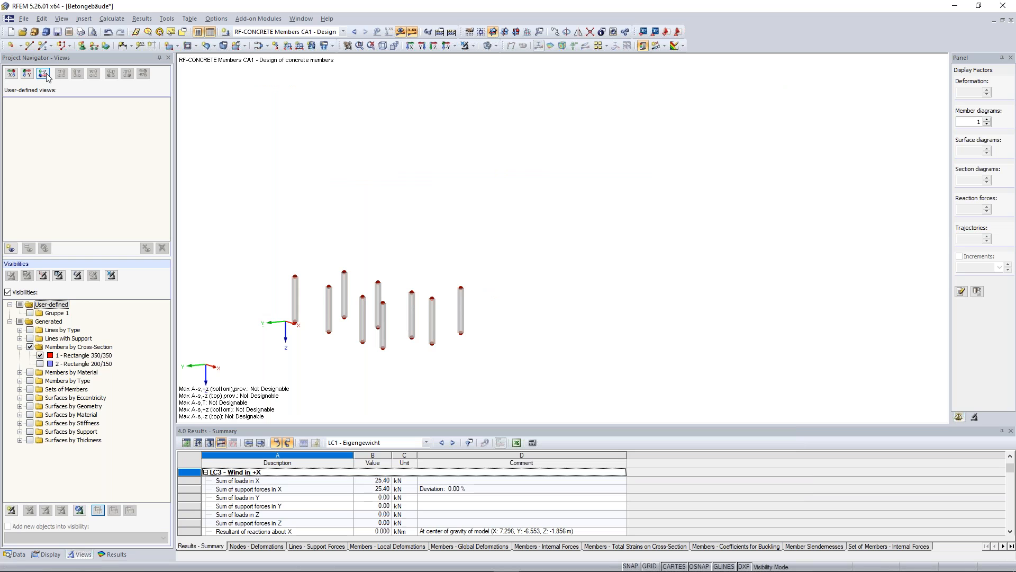
- Reopen the RF-CONCRETE Members design module and show the settings of reinforcement group 1, Downstand Beam
click(19, 554)
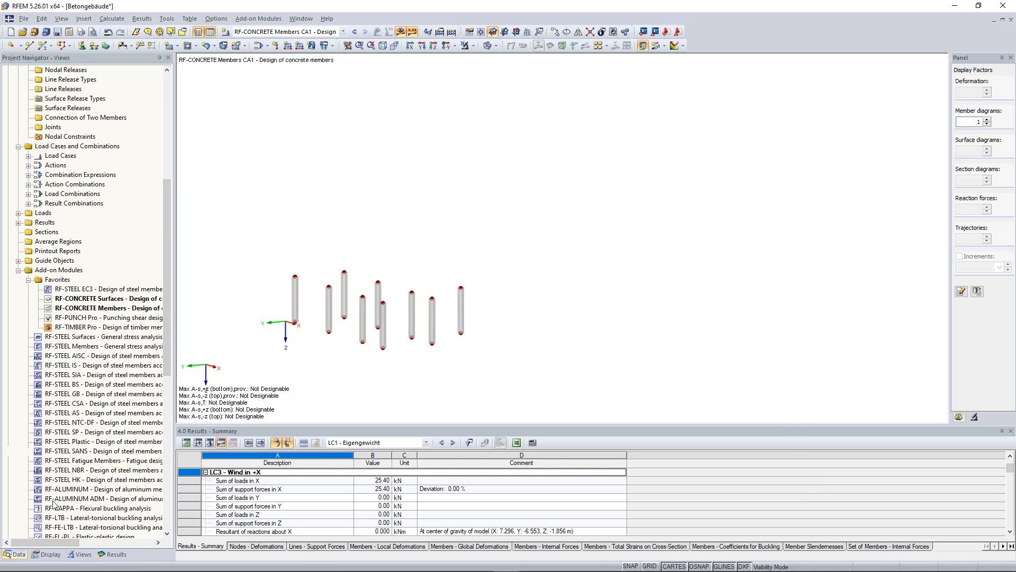
double_click(111, 313)
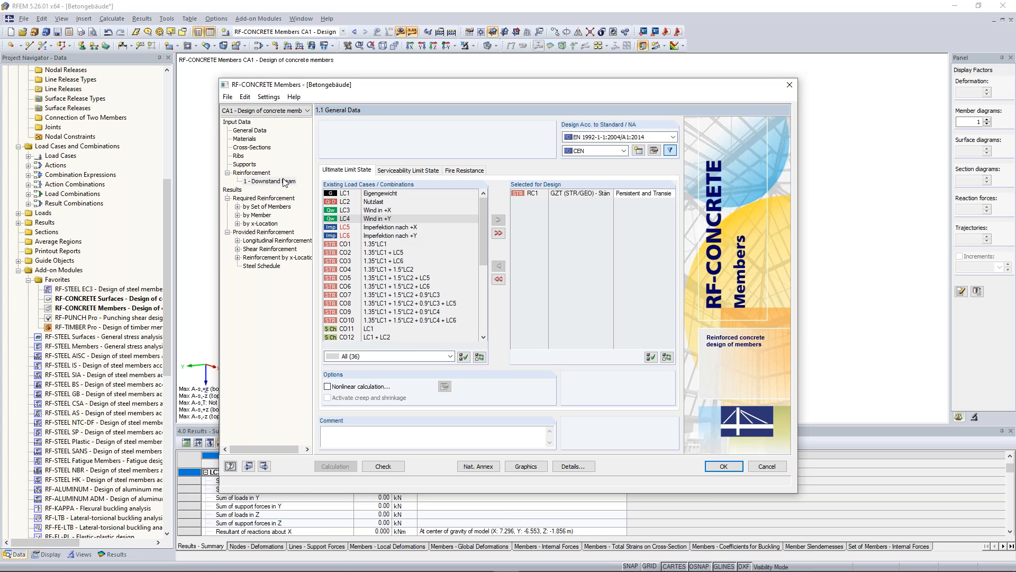
click(286, 181)
click(488, 150)
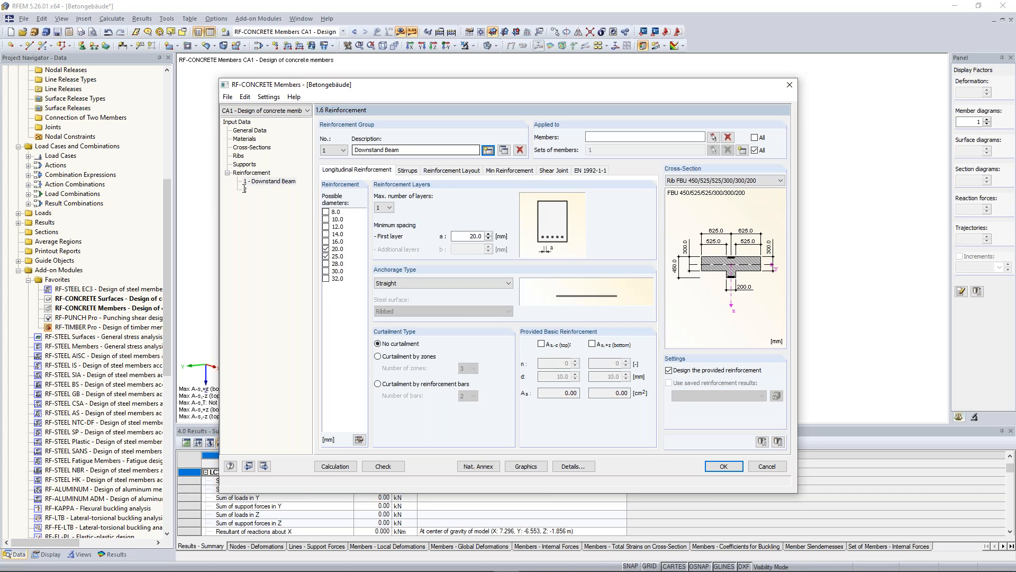
click(246, 189)
click(488, 312)
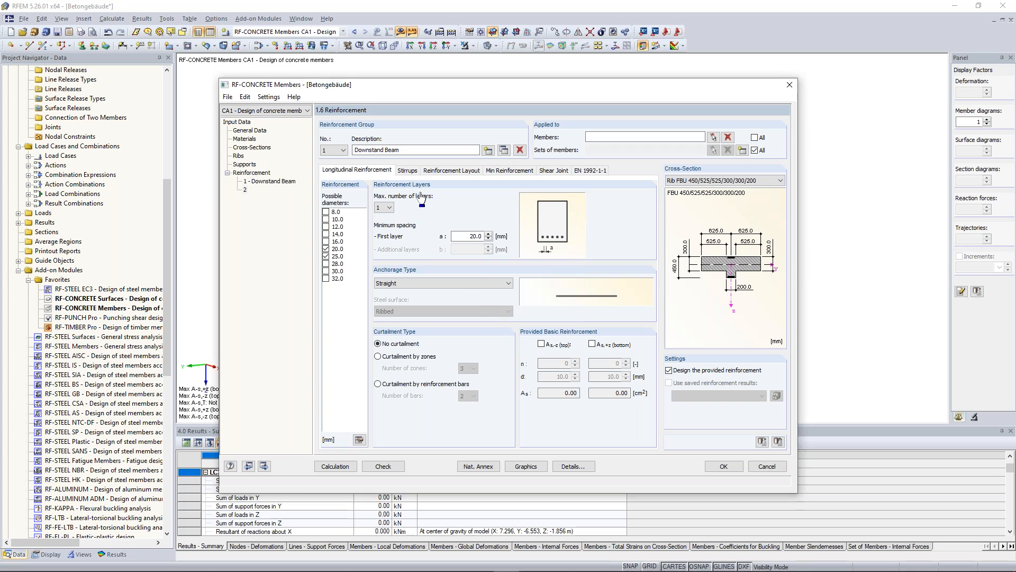
click(505, 150)
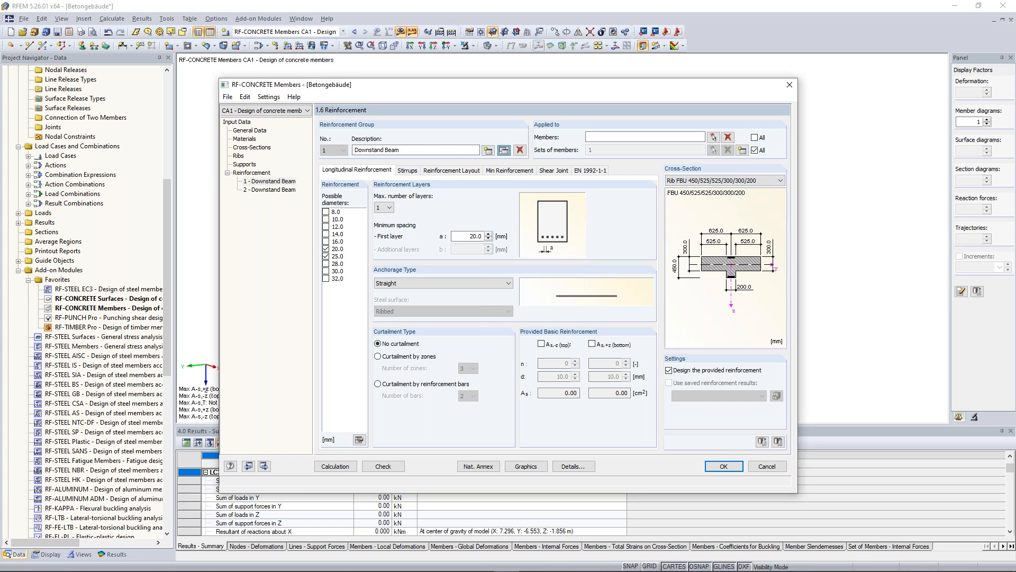
click(268, 190)
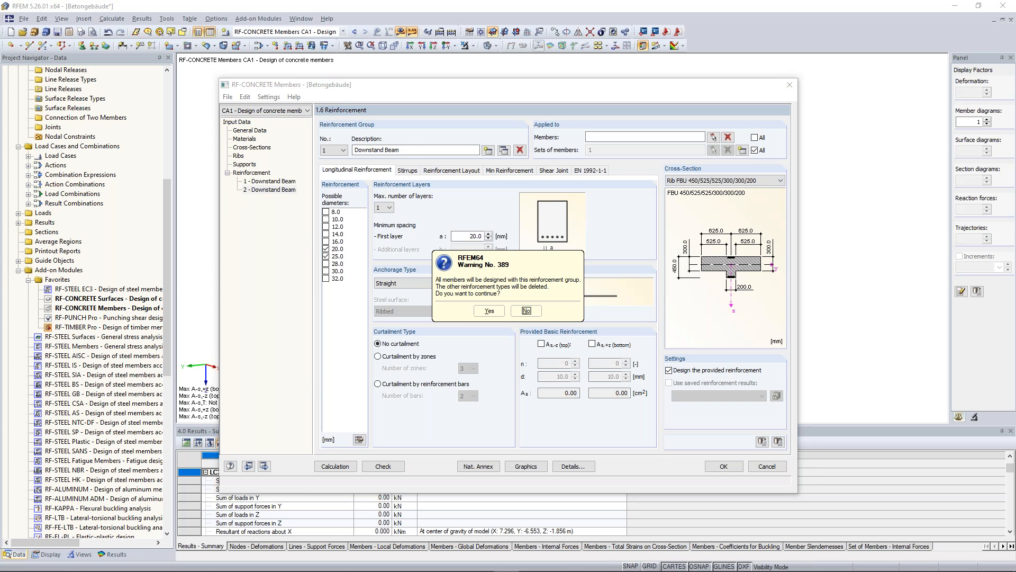
click(487, 312)
click(488, 311)
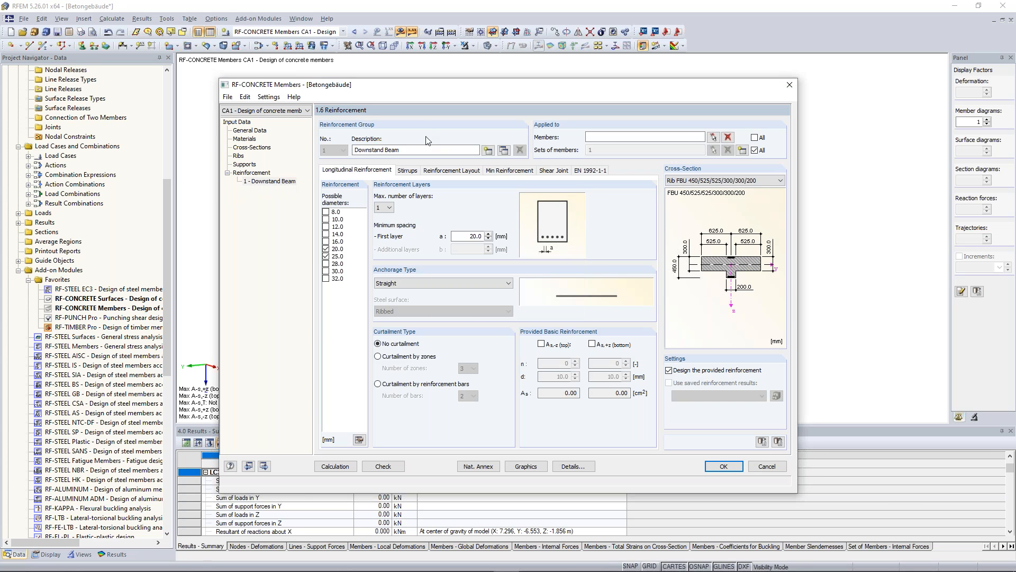
- Stop applying the Downstand Beam group to all sets of members, and add a second reinforcement group
click(754, 150)
click(488, 152)
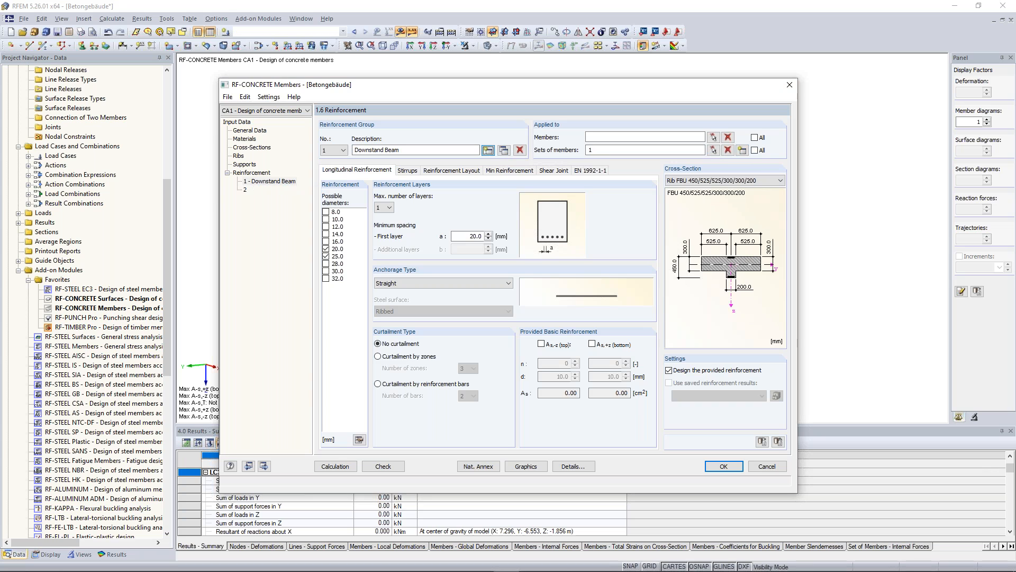
click(246, 191)
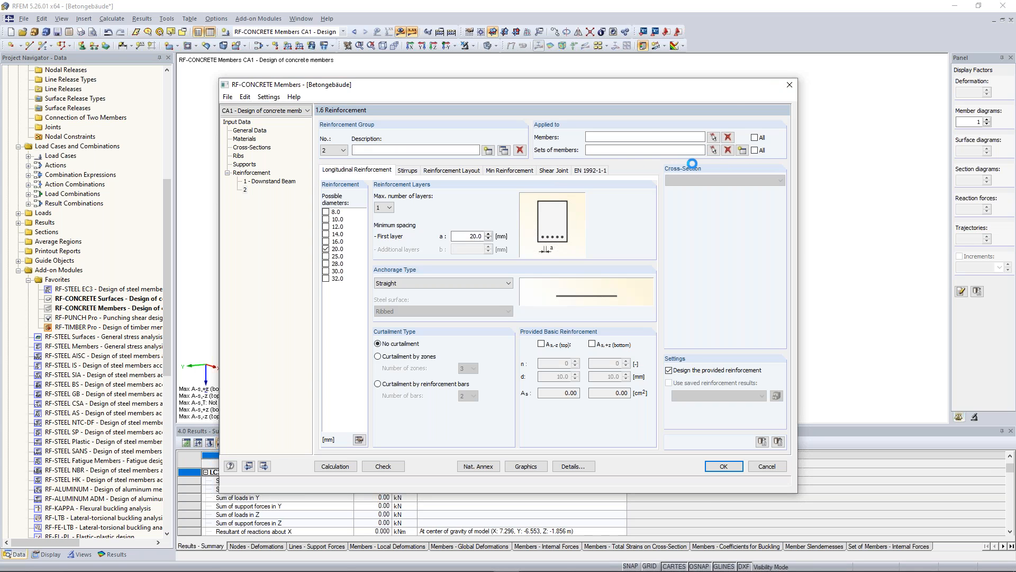
- Assign the nine columns, members 1-9, graphically to reinforcement group 2 and describe the group as "Columns"
click(714, 138)
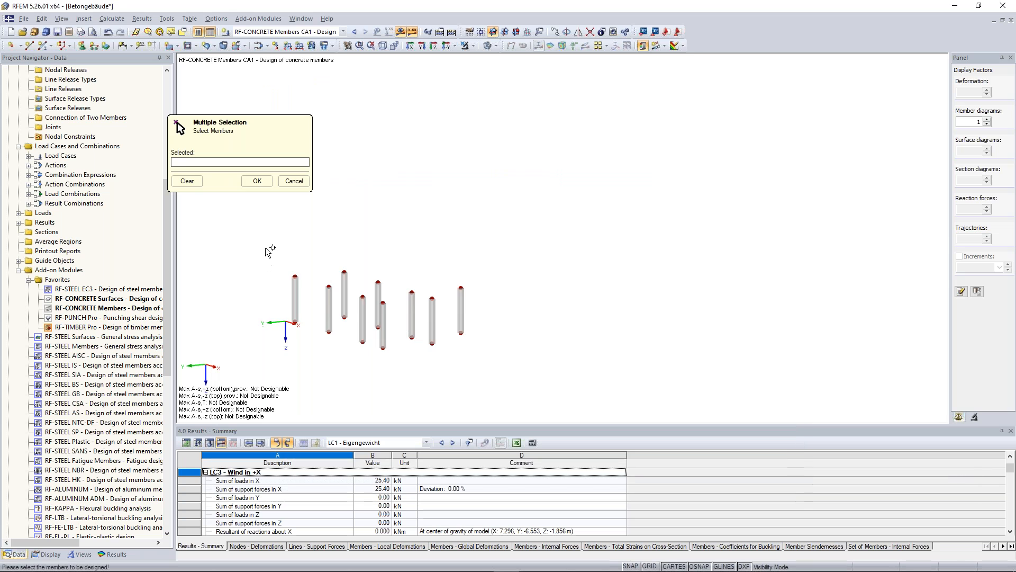
drag(256, 244, 528, 370)
click(254, 181)
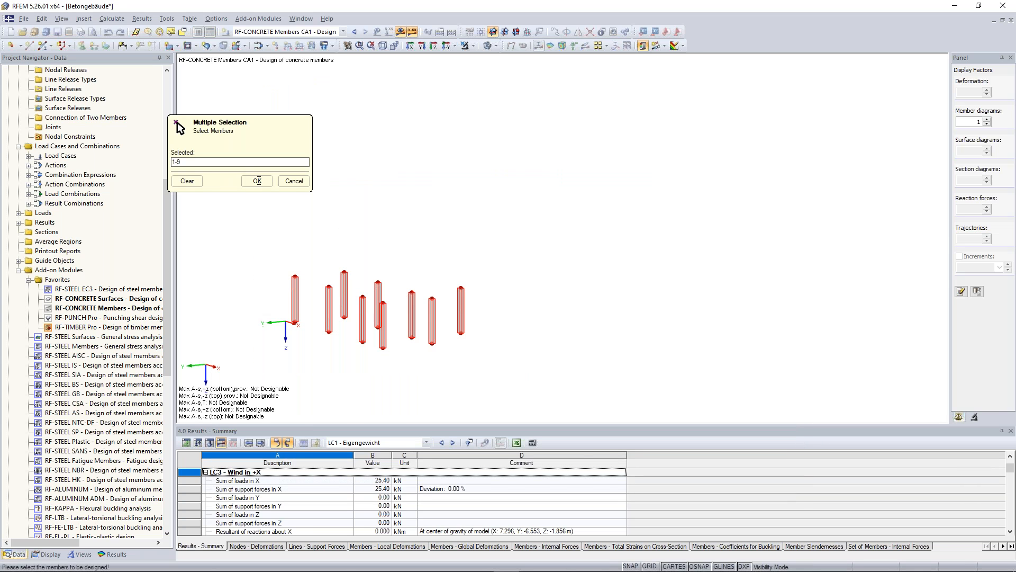
click(259, 181)
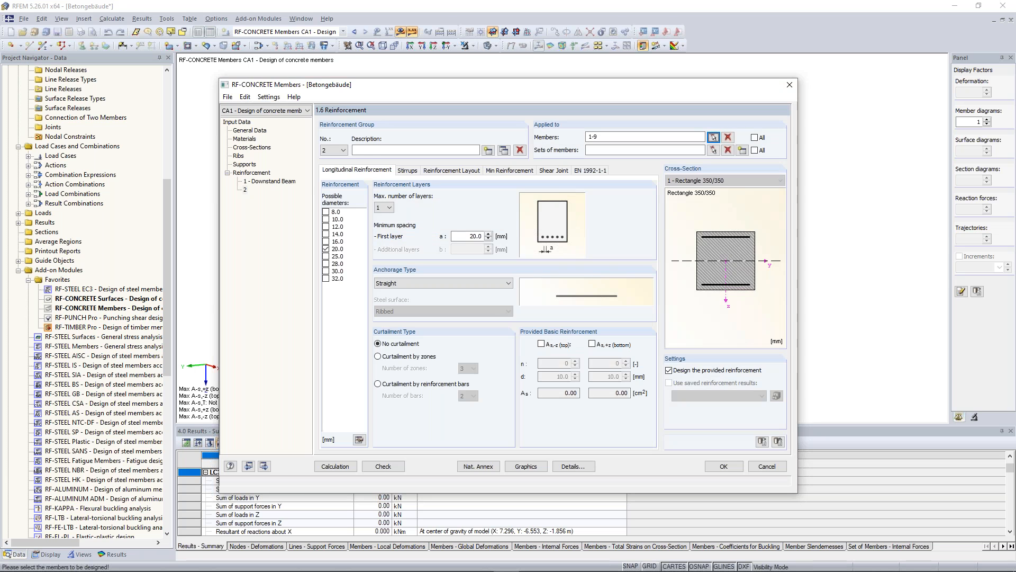
click(374, 152)
text(Columns)
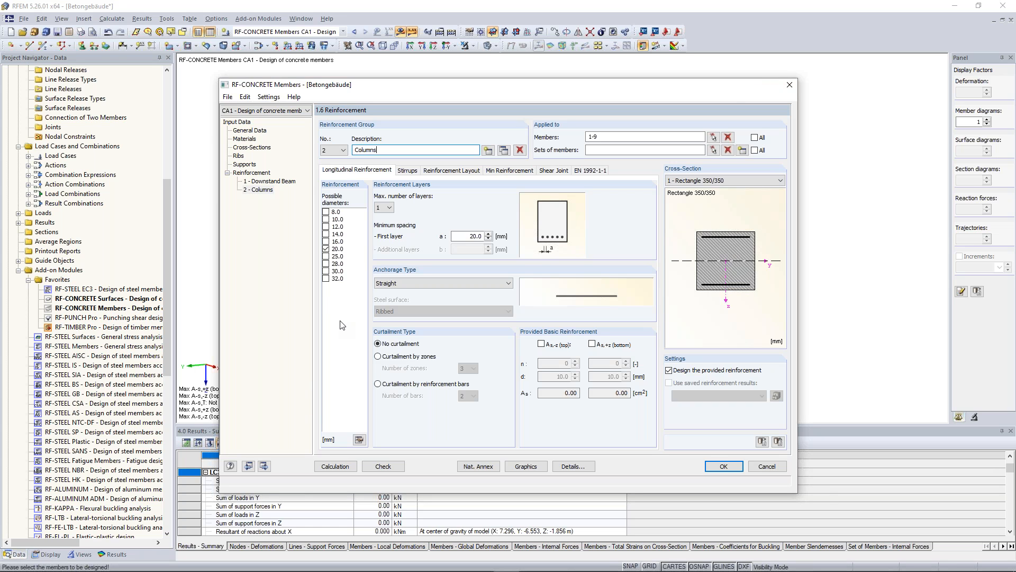
- Allow 25 mm longitudinal bars for the columns and set their reinforcement layout to In Corners (symmetrical distribution)
click(326, 256)
click(420, 173)
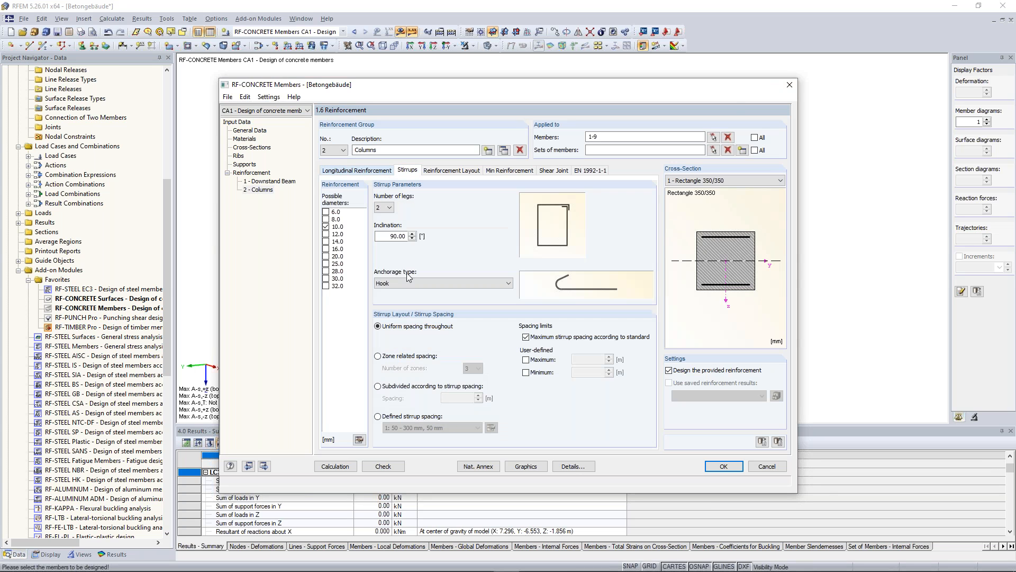
click(459, 172)
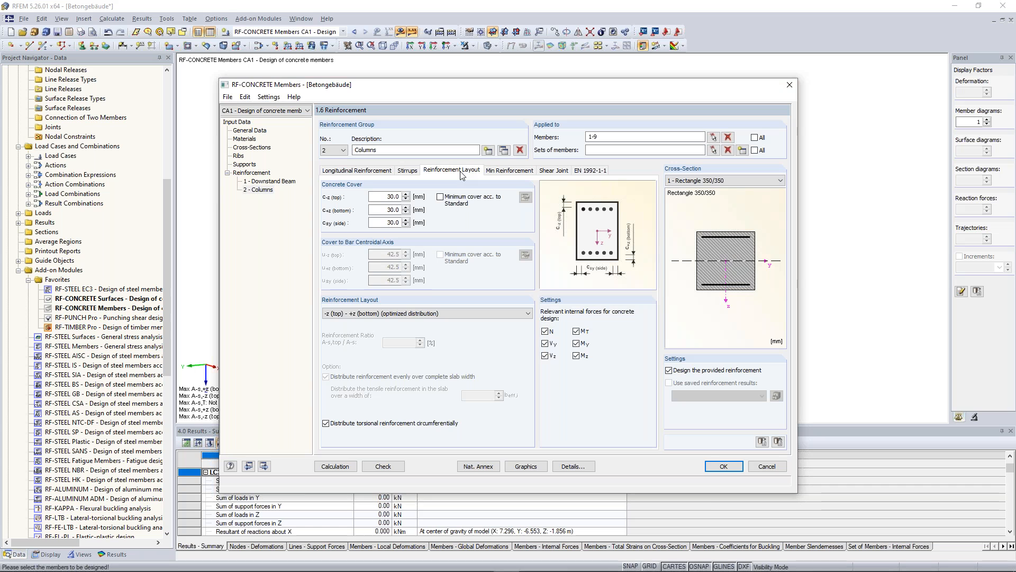
click(386, 313)
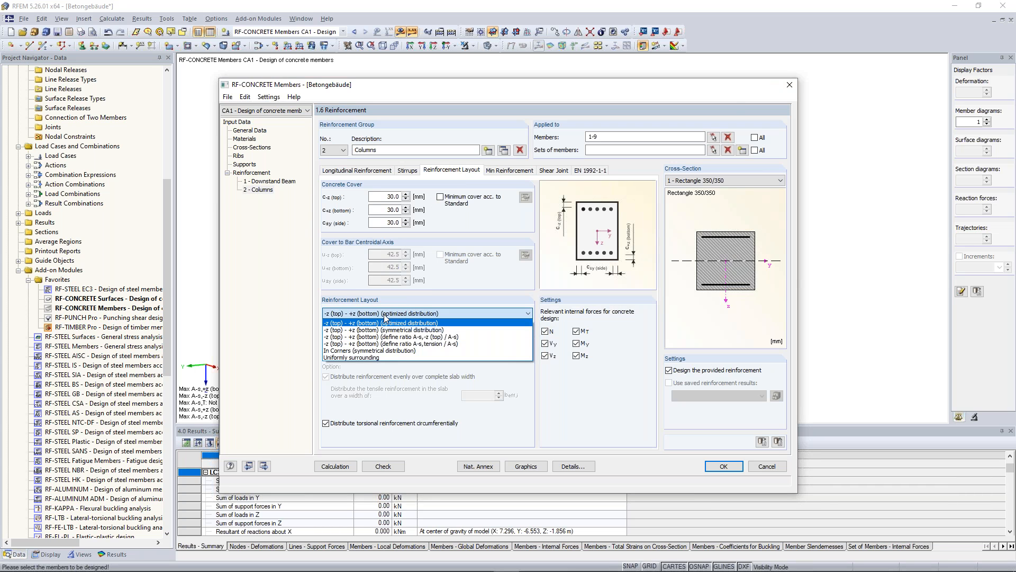
click(381, 352)
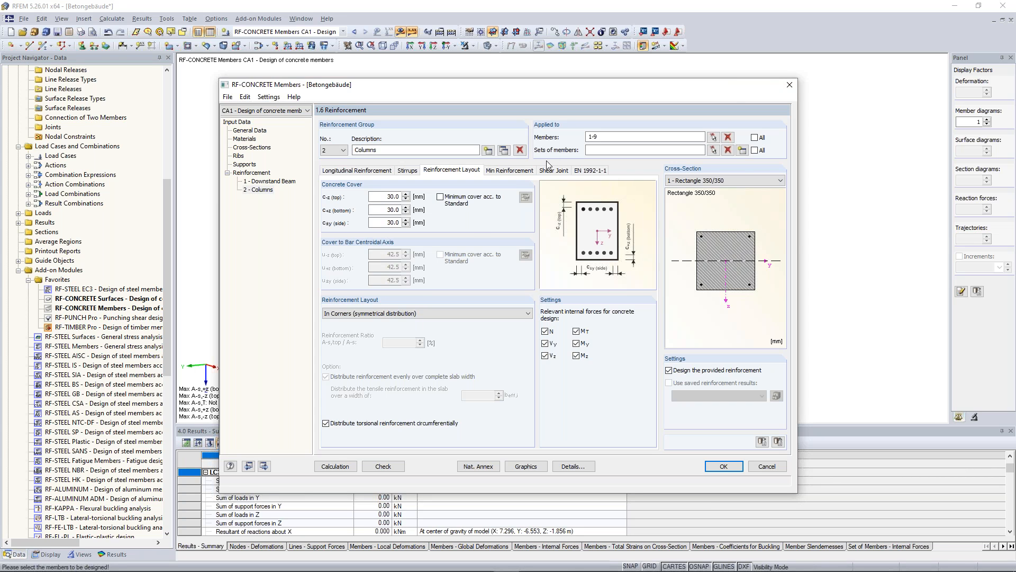
- Limit the columns' secondary reinforcement to a maximum bar spacing of 150 mm, with a separate bar diameter of 12 mm
click(519, 170)
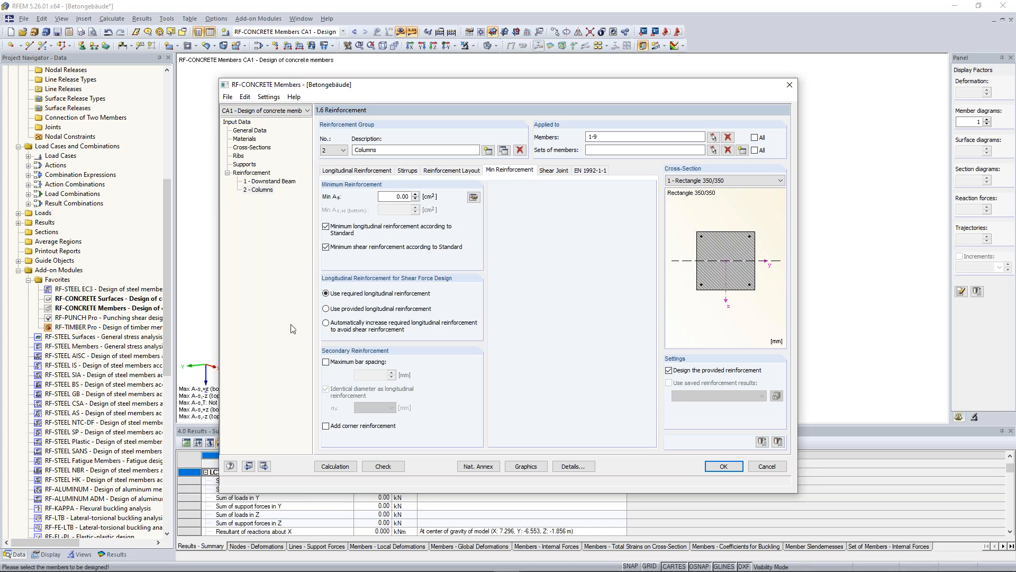
click(357, 364)
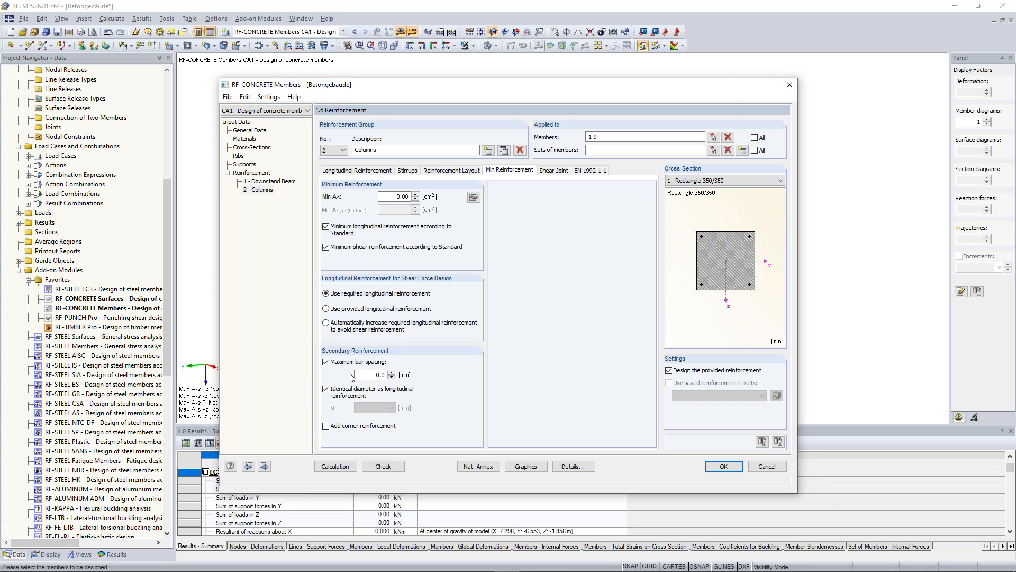
drag(356, 375, 399, 373)
text(150)
click(340, 395)
click(354, 393)
click(341, 393)
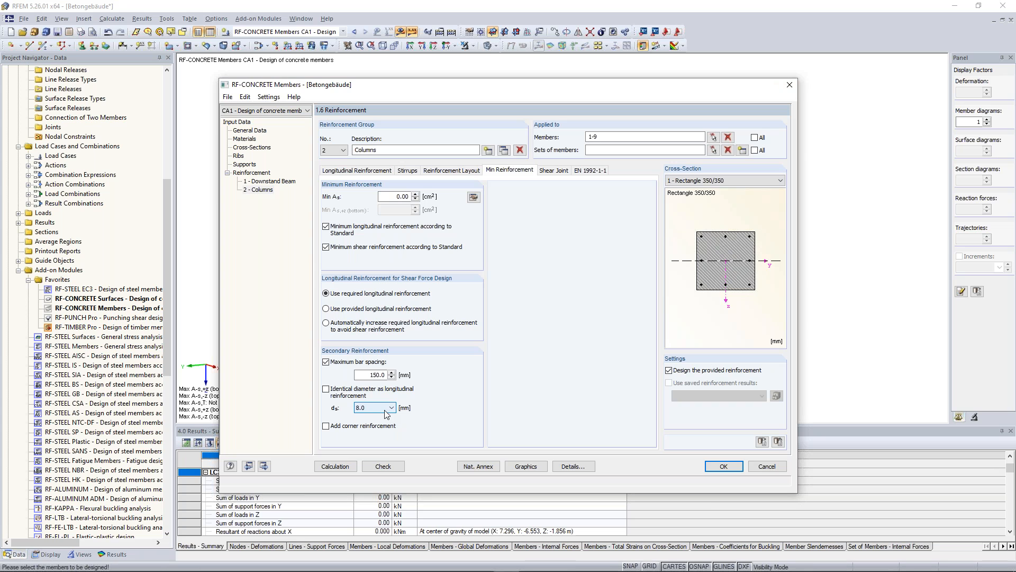
click(387, 410)
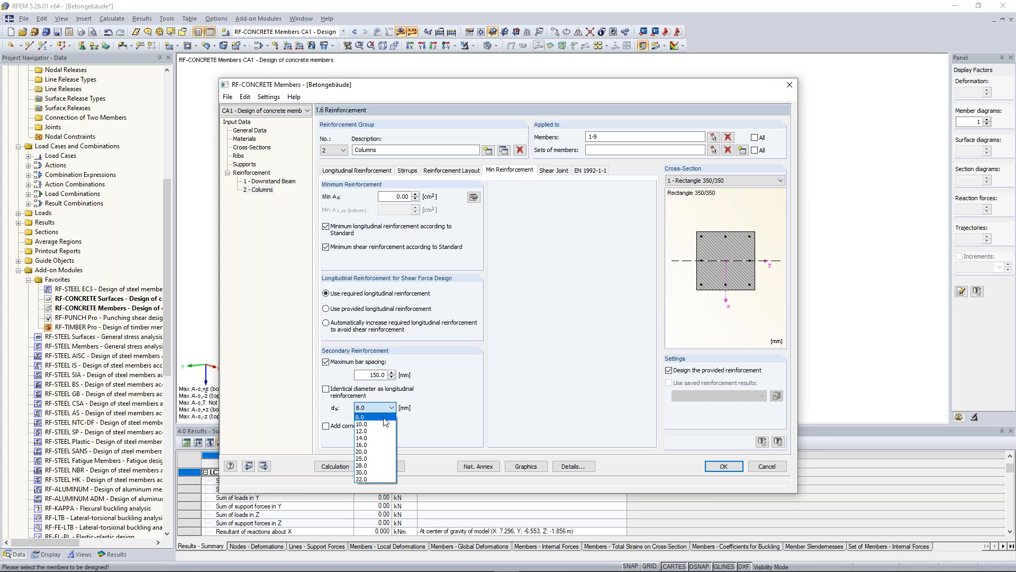
click(371, 436)
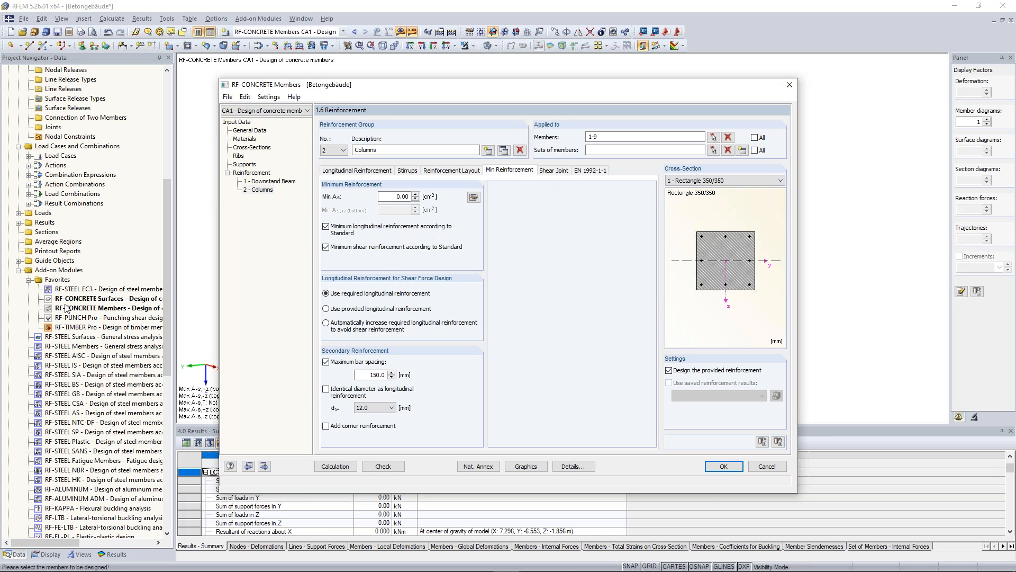
- Run the member design calculation and read the notes on the total longitudinal and shear stirrup reinforcement for Rectangle 350/350
click(347, 469)
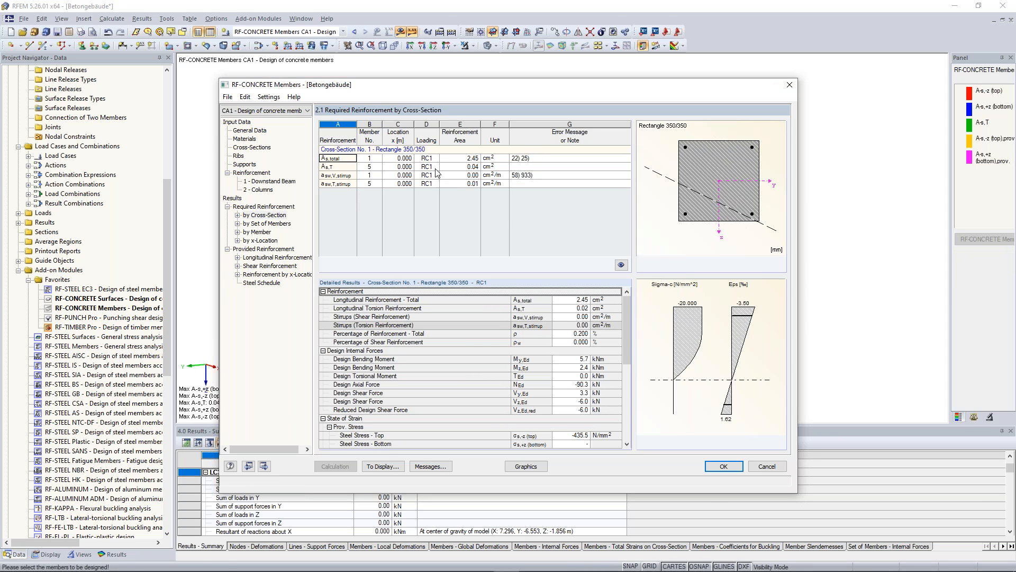
click(535, 158)
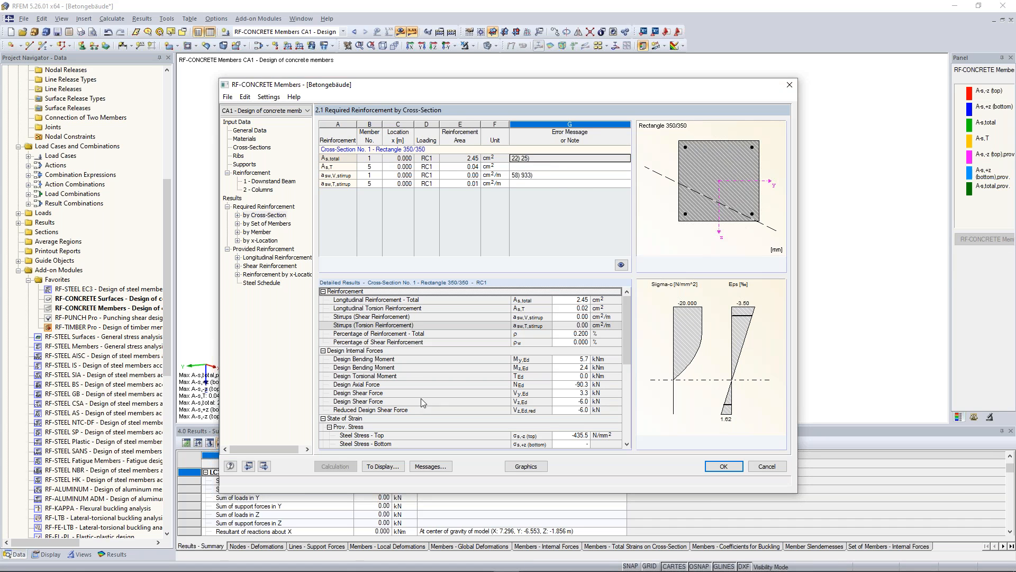
click(525, 175)
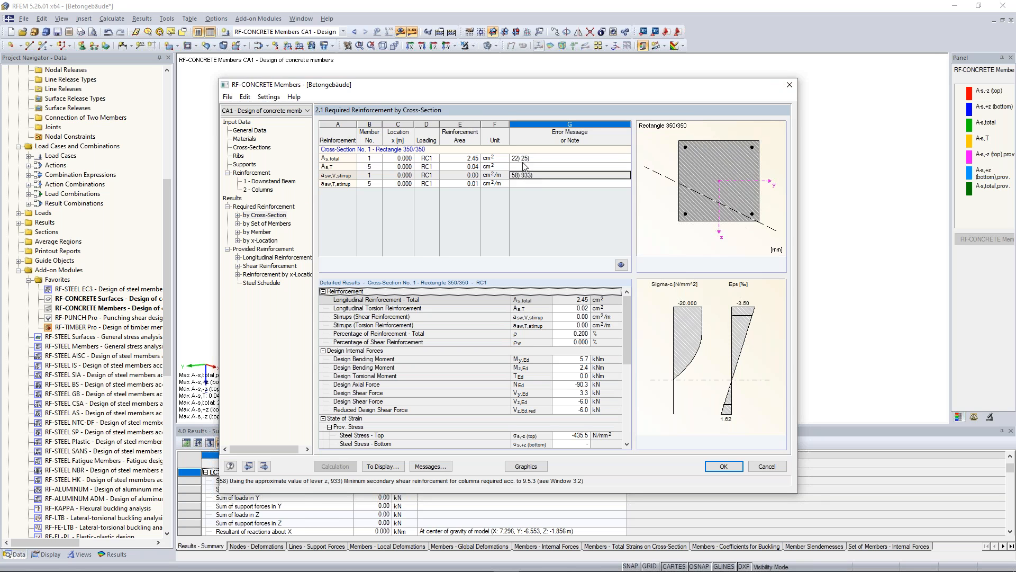
click(526, 157)
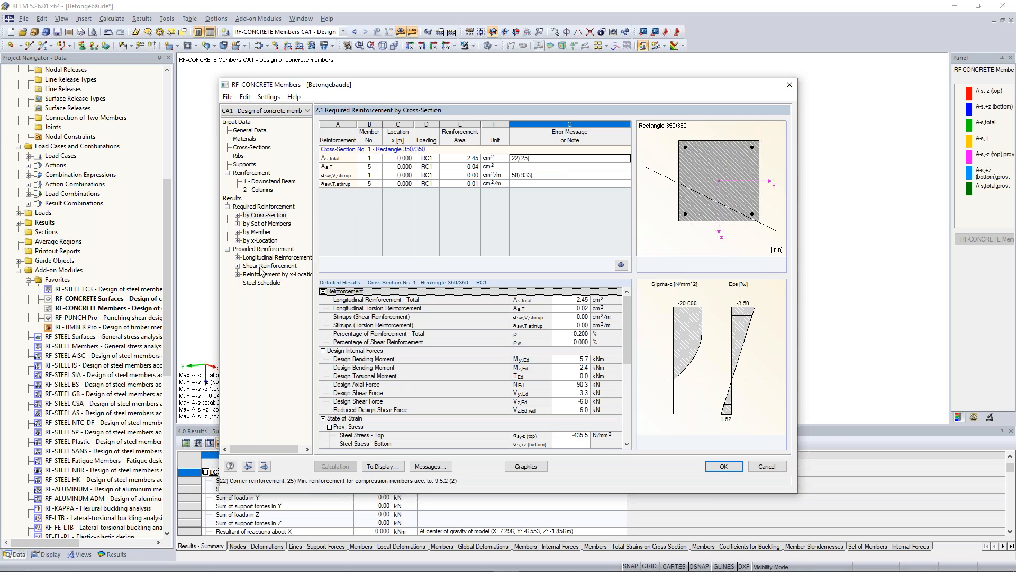
- Examine the provided longitudinal reinforcement of column member No. 1 in a tilted 3D preview
click(238, 257)
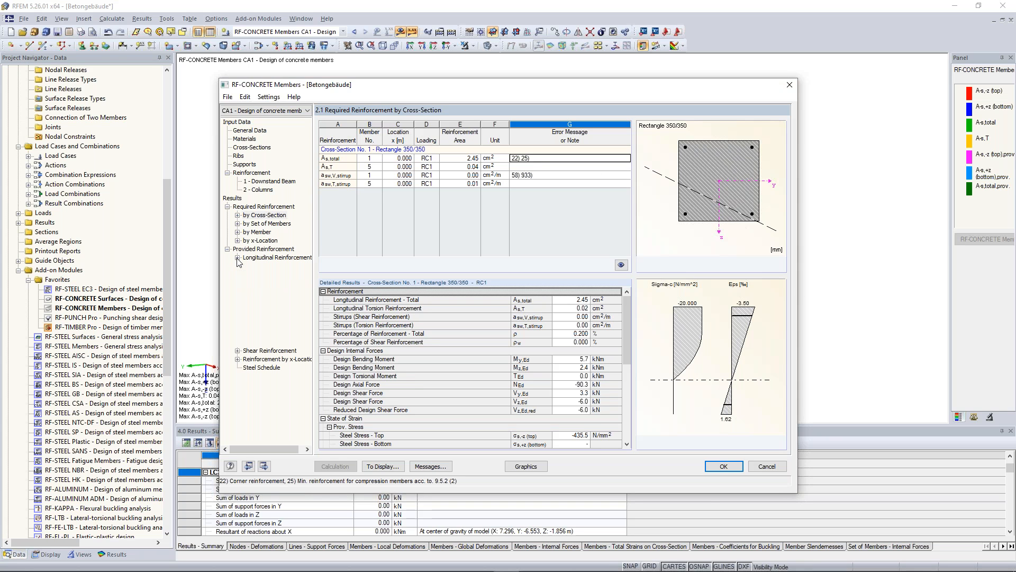
click(271, 266)
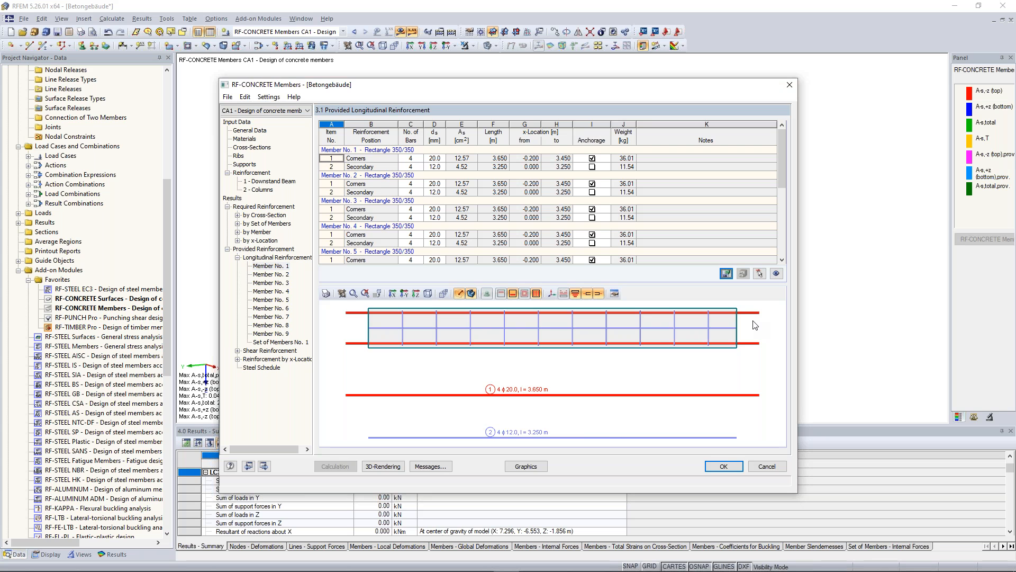
ctrl+middle_drag(636, 382, 572, 411)
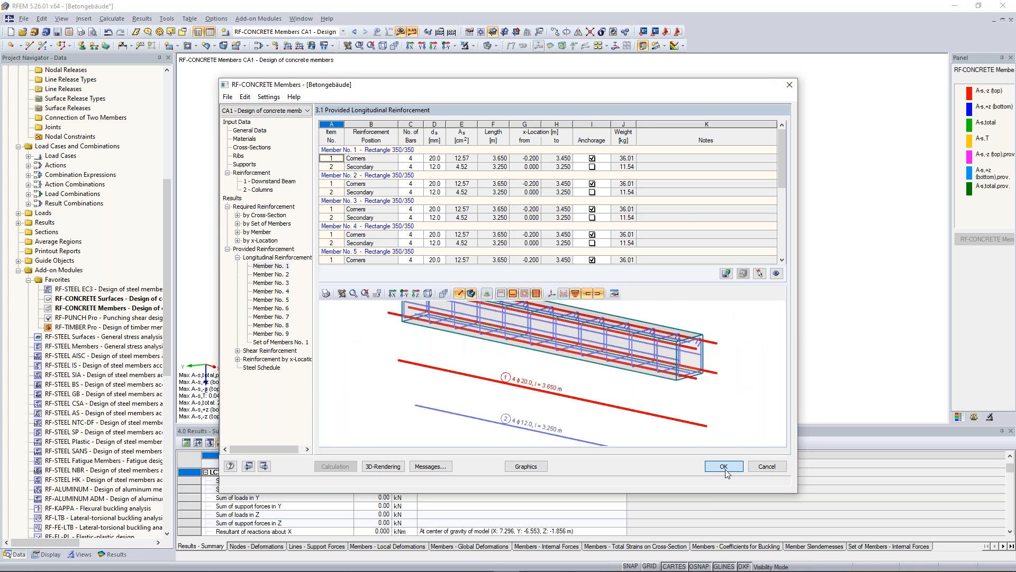
- Accept the RF-CONCRETE Members design and view the columns' reinforcement diagrams in the model
click(723, 467)
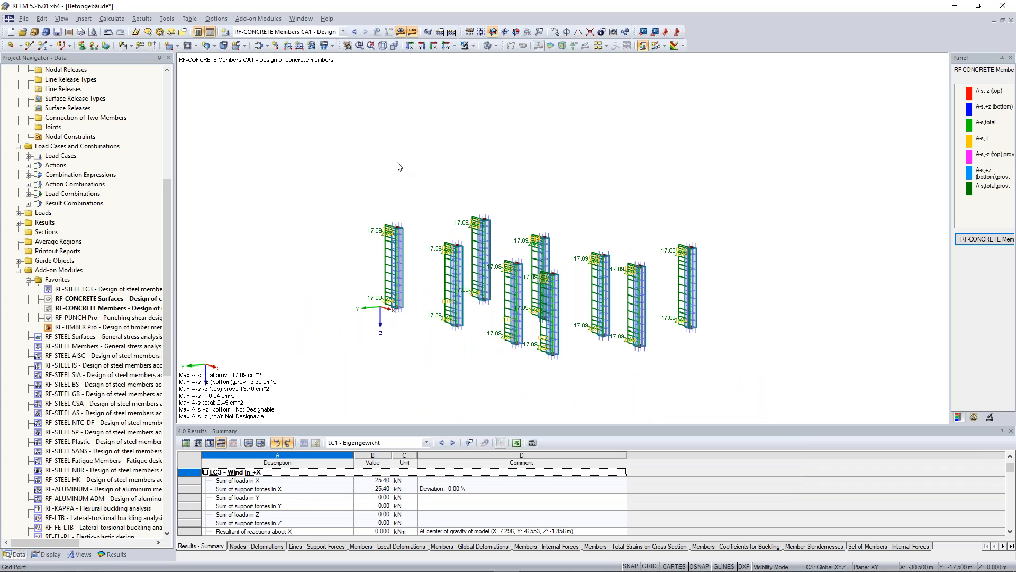
scroll(421, 222, up, 5)
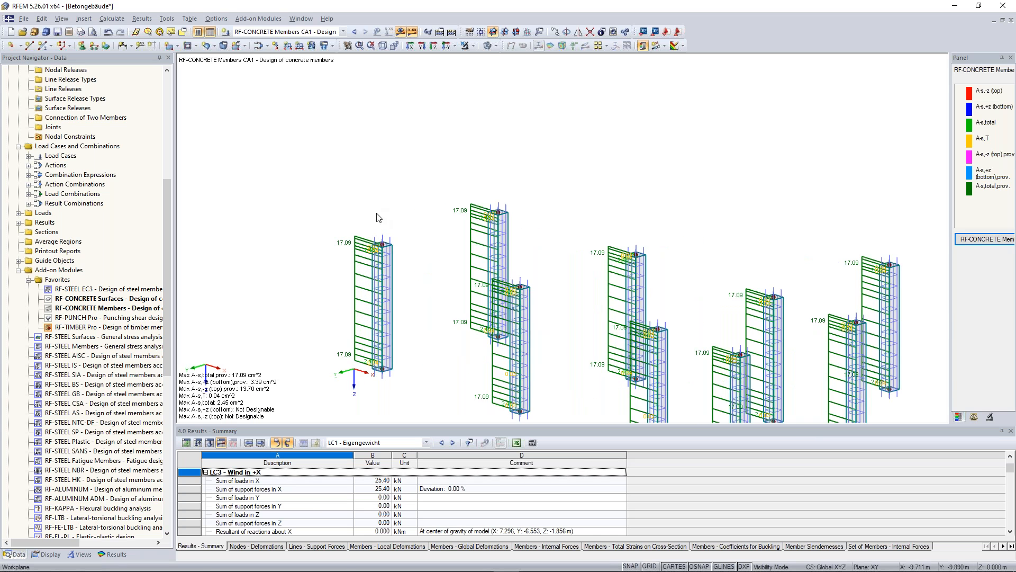
scroll(421, 255, down, 3)
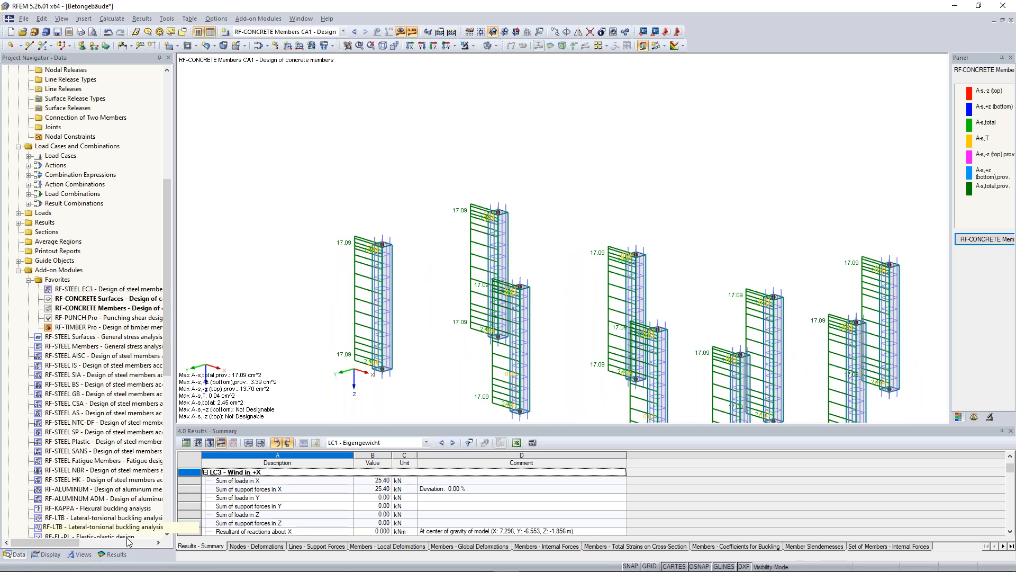
- Hide the provided top reinforcement As,-z (top),prov. in the results display and show it again
click(115, 554)
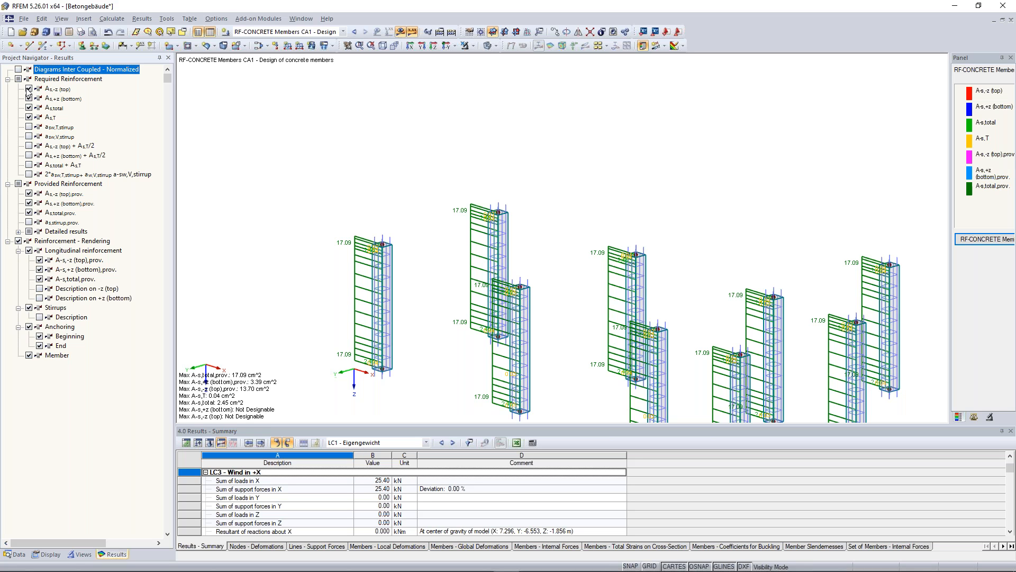
click(29, 194)
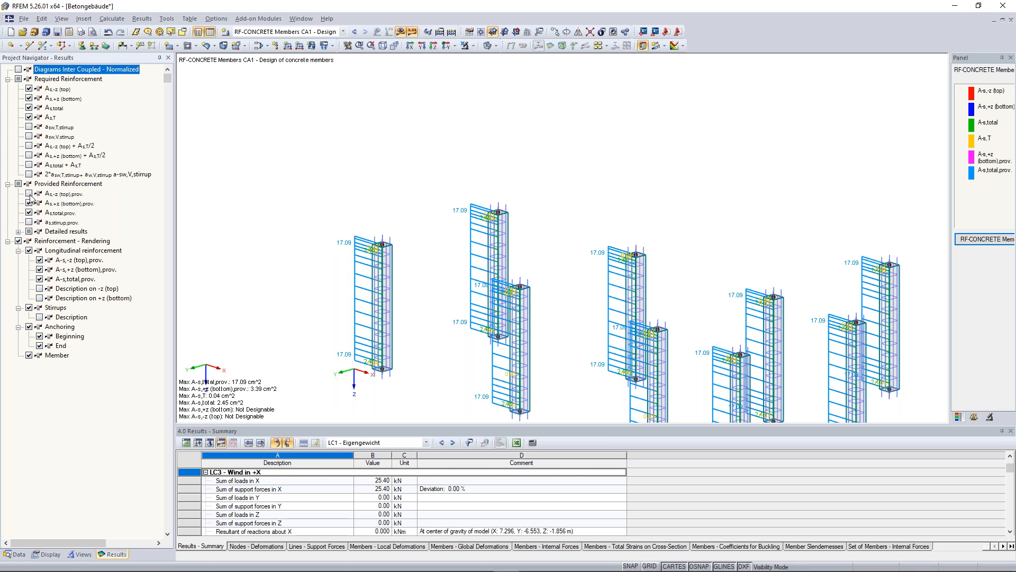
click(30, 194)
- Cancel the visibility mode to display the entire building with its member reinforcement results
scroll(513, 147, down, 5)
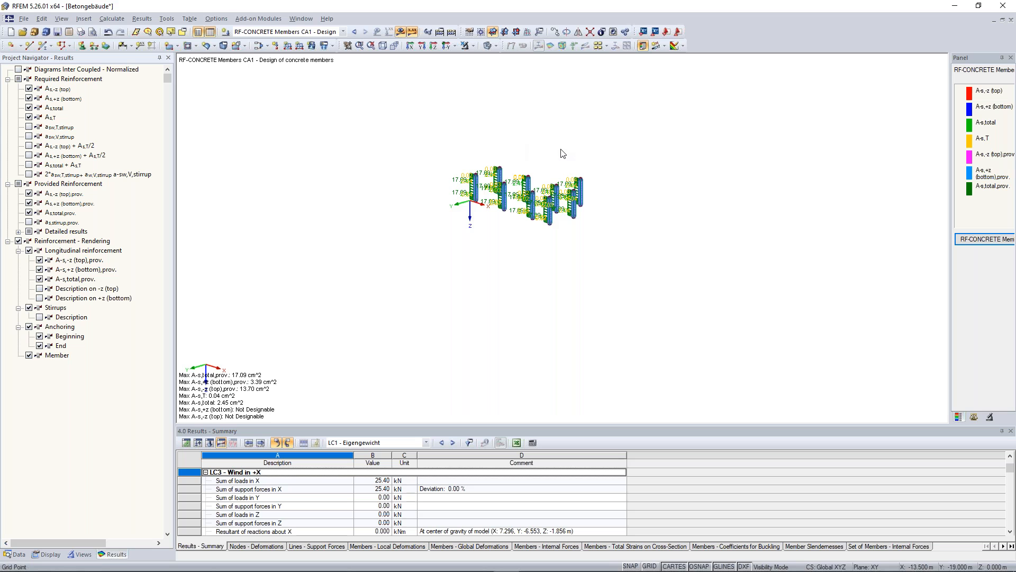
scroll(563, 153, up, 2)
scroll(562, 153, up, 4)
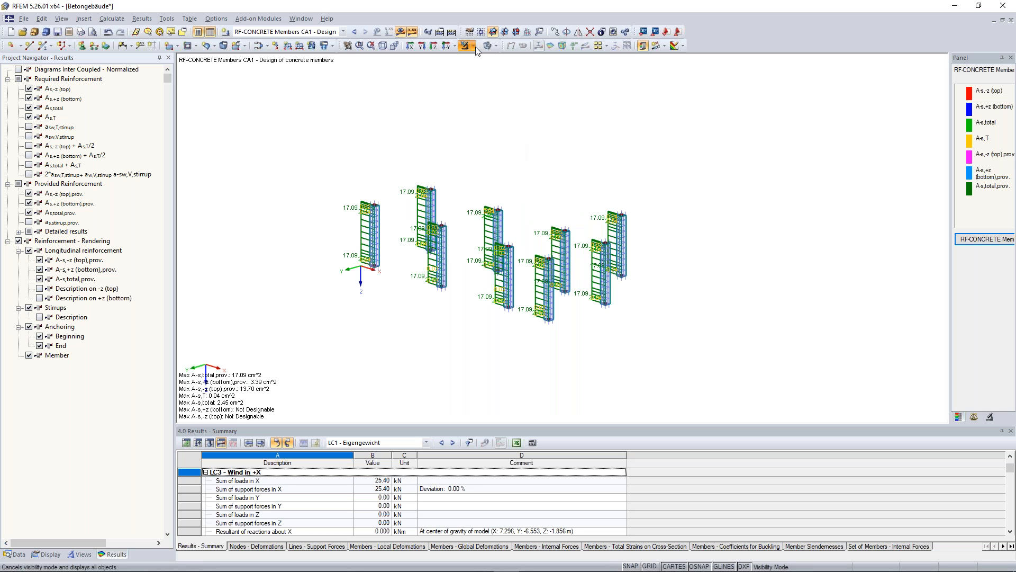
click(476, 46)
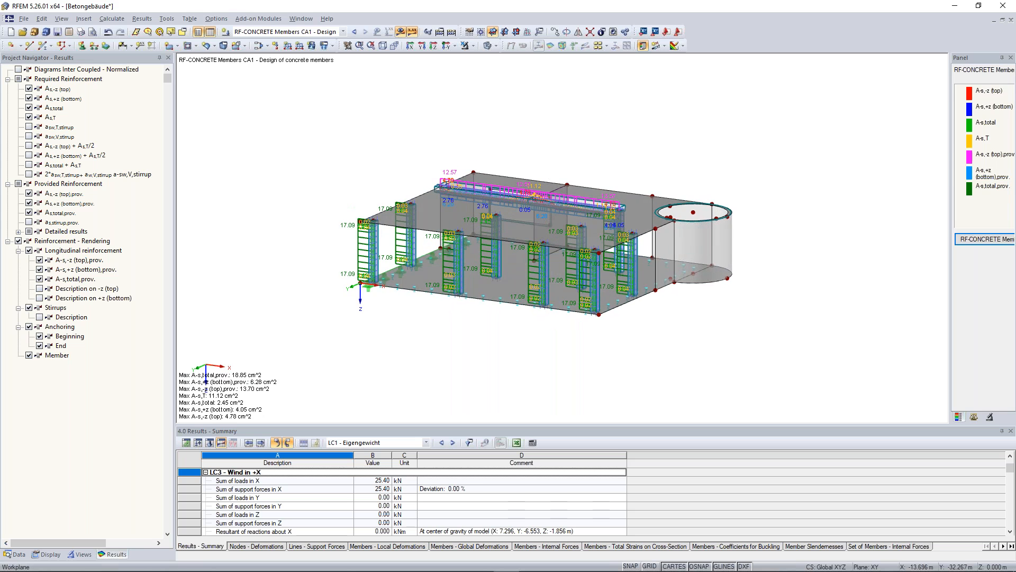
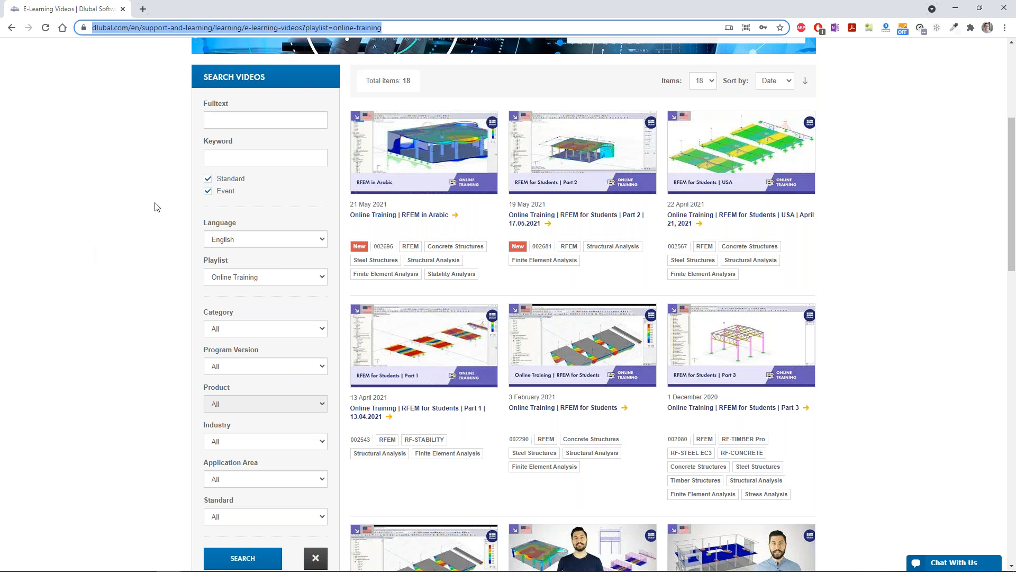
- Switch to the browser, open the Dlubal website's home page and look through its content
scroll(222, 129, up, 5)
click(223, 129)
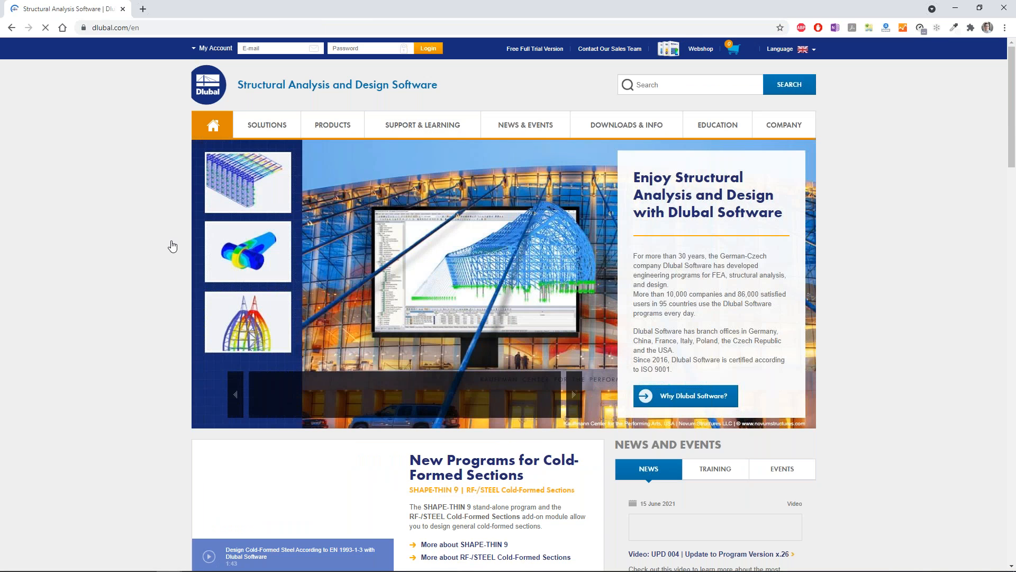
scroll(783, 427, down, 3)
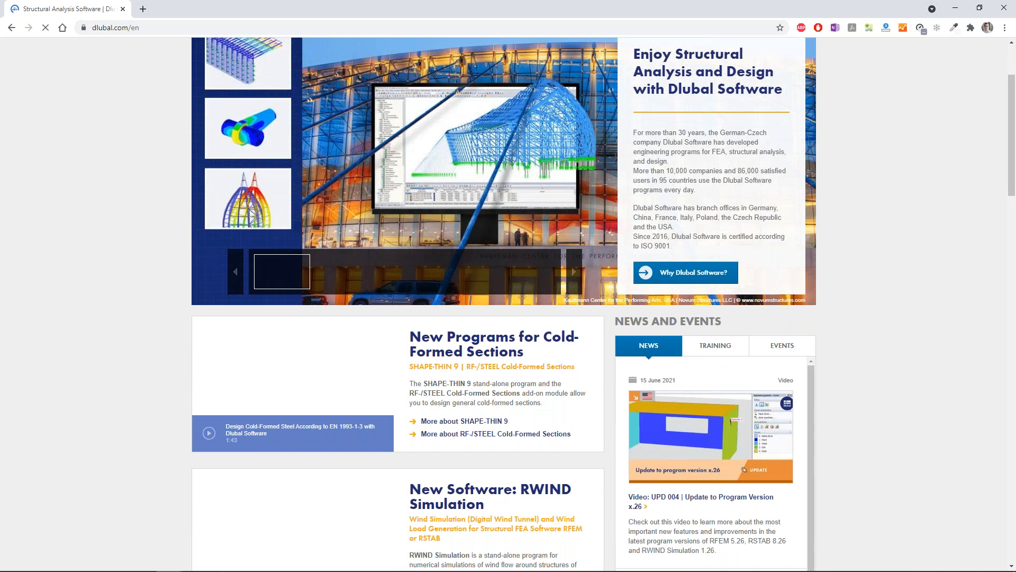
scroll(140, 264, down, 6)
scroll(139, 263, up, 3)
scroll(139, 263, up, 6)
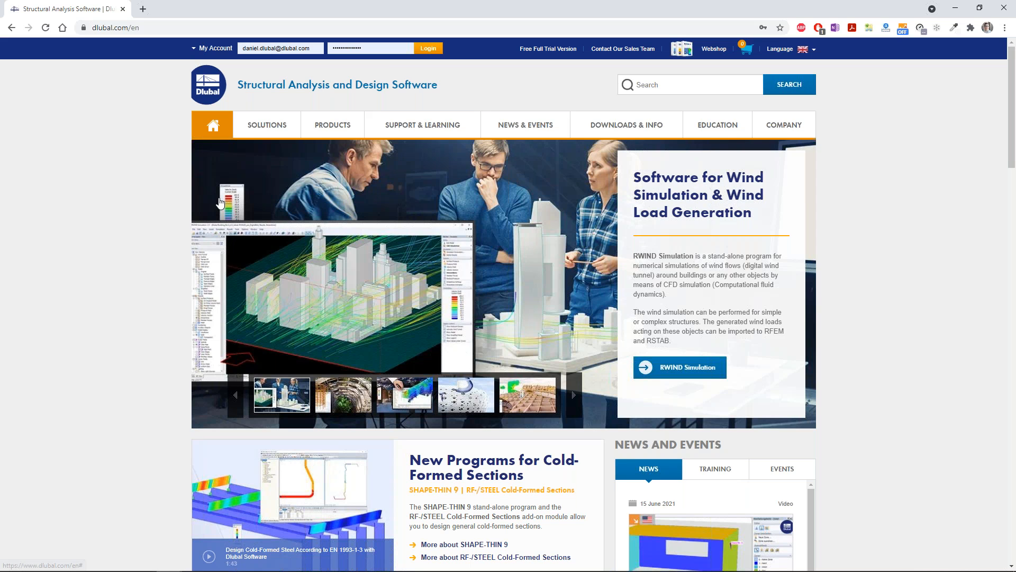
- Open the Dlubal Knowledge Base in a new tab and look through its technical articles
mouse_move(423, 125)
middle_click(248, 238)
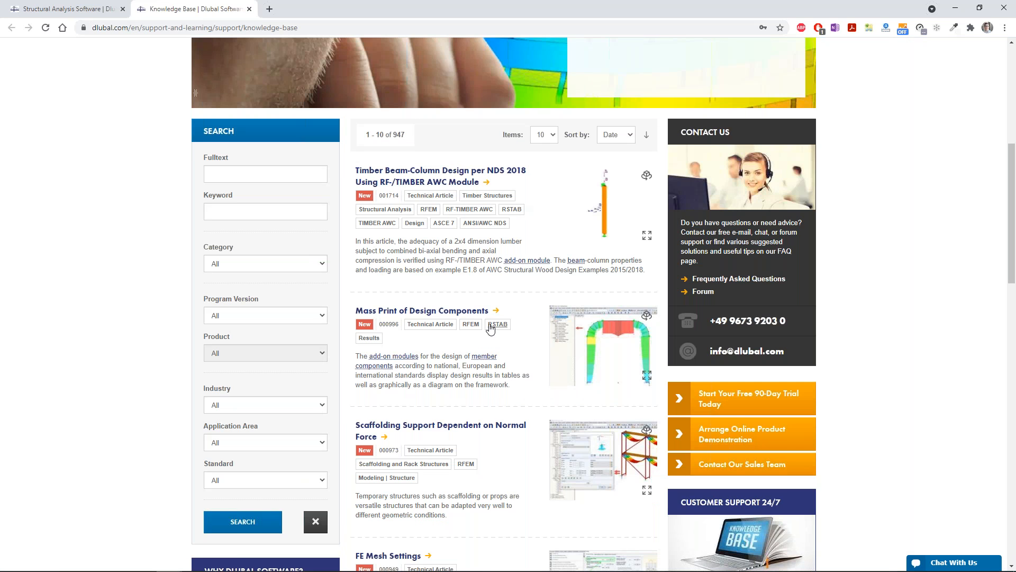
scroll(497, 330, up, 3)
scroll(498, 330, down, 10)
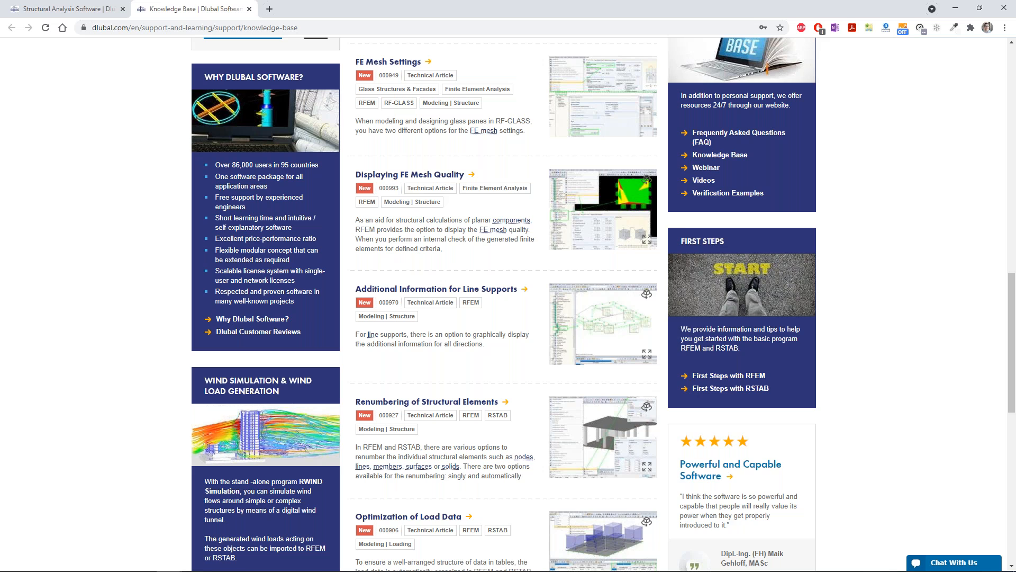
scroll(465, 397, down, 5)
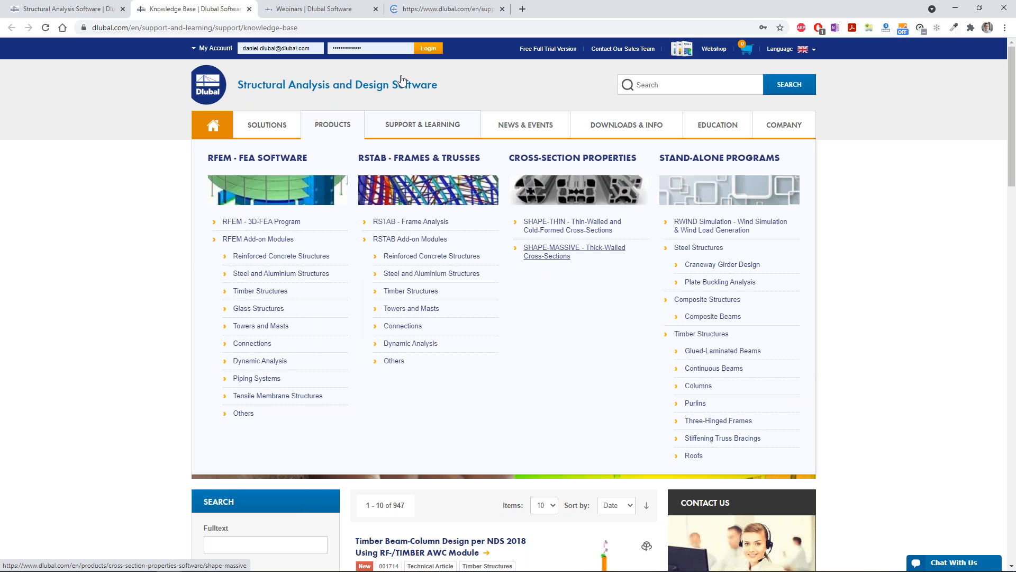
- Browse the English webinars listed on the Dlubal Webinars page
key(ctrl+Tab)
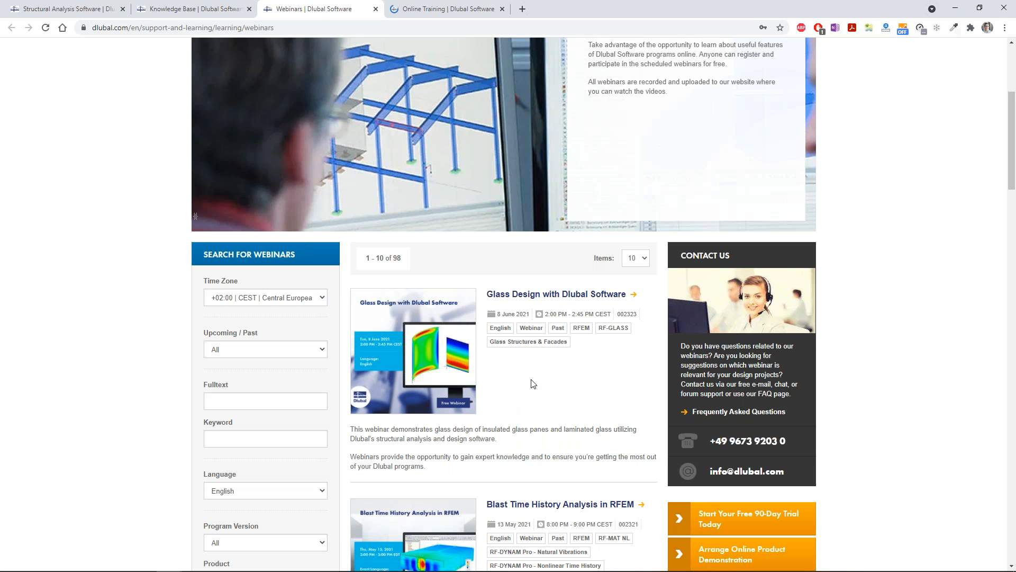
scroll(438, 416, down, 2)
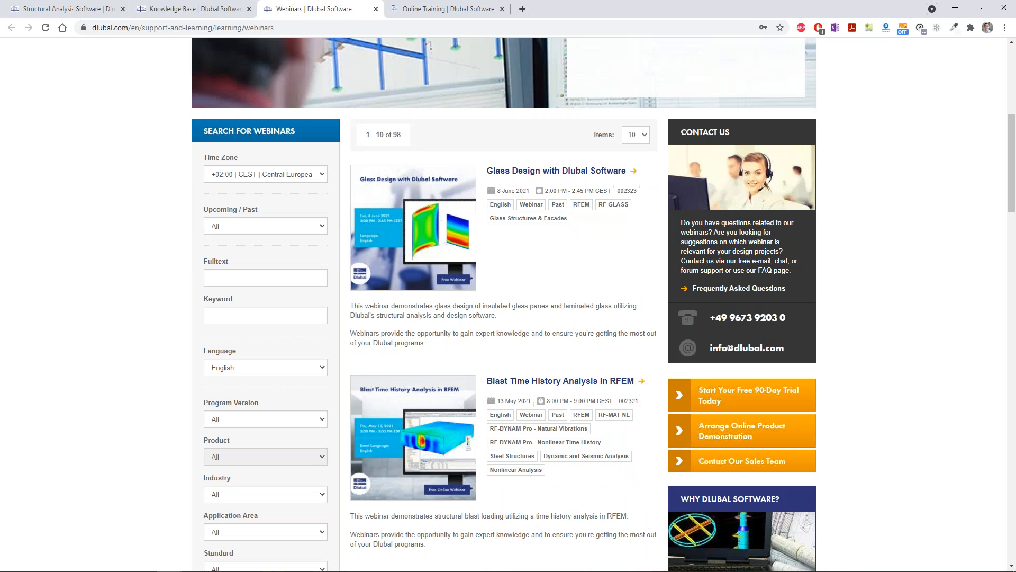
scroll(444, 306, down, 2)
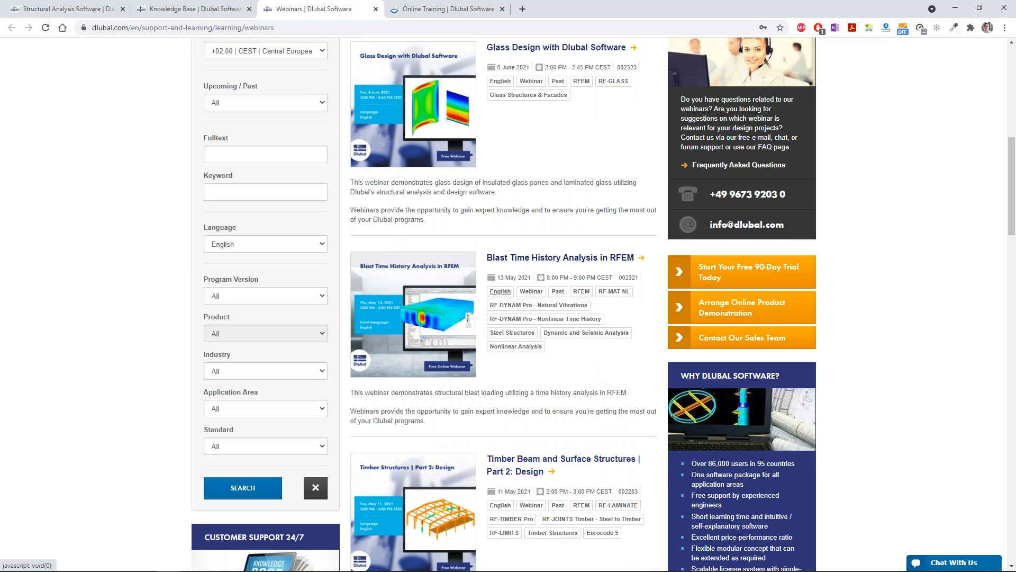
scroll(465, 387, down, 2)
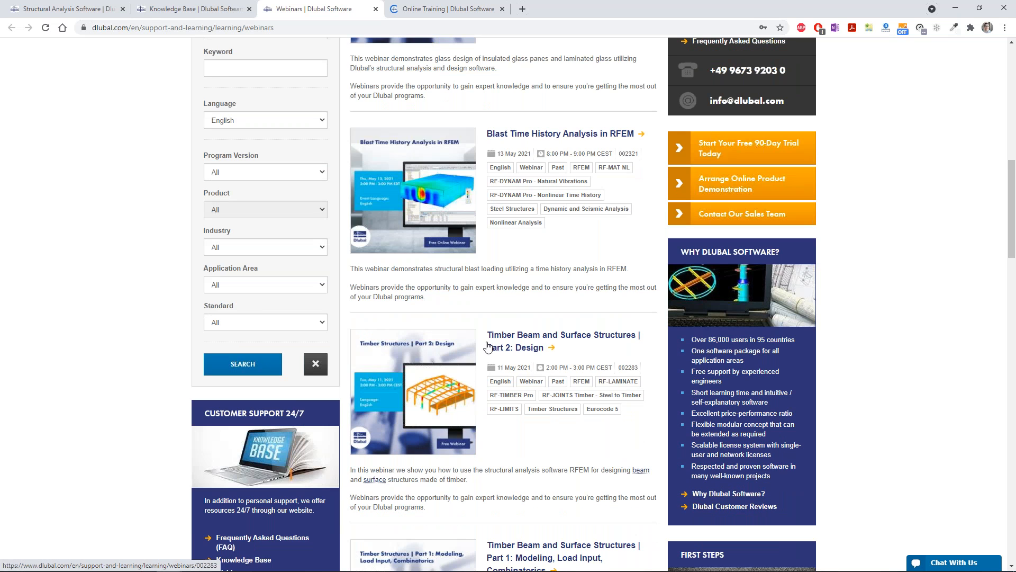
- Review the RFEM courses offered on the Dlubal Online Training page
key(ctrl+Tab)
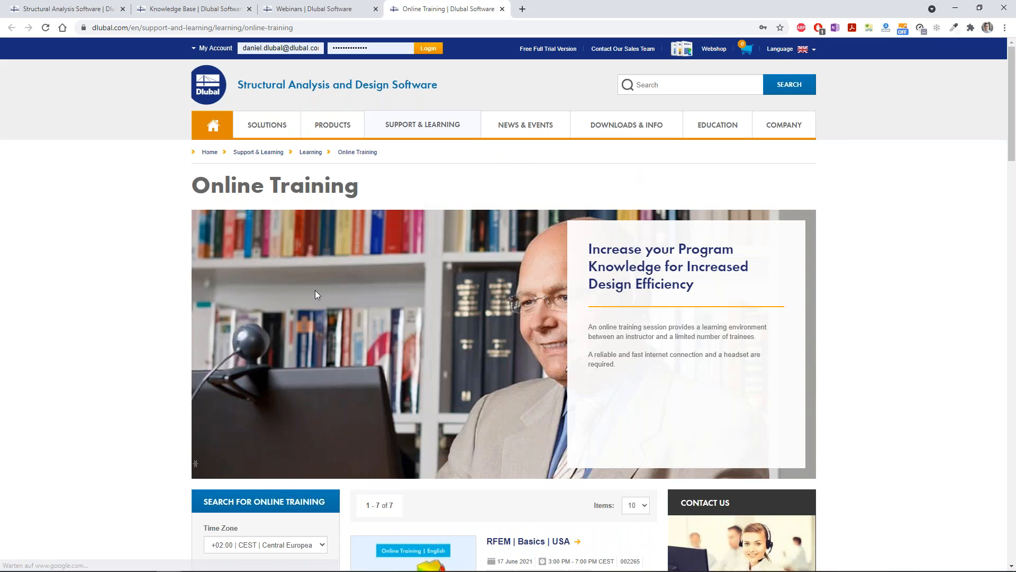
scroll(556, 303, down, 7)
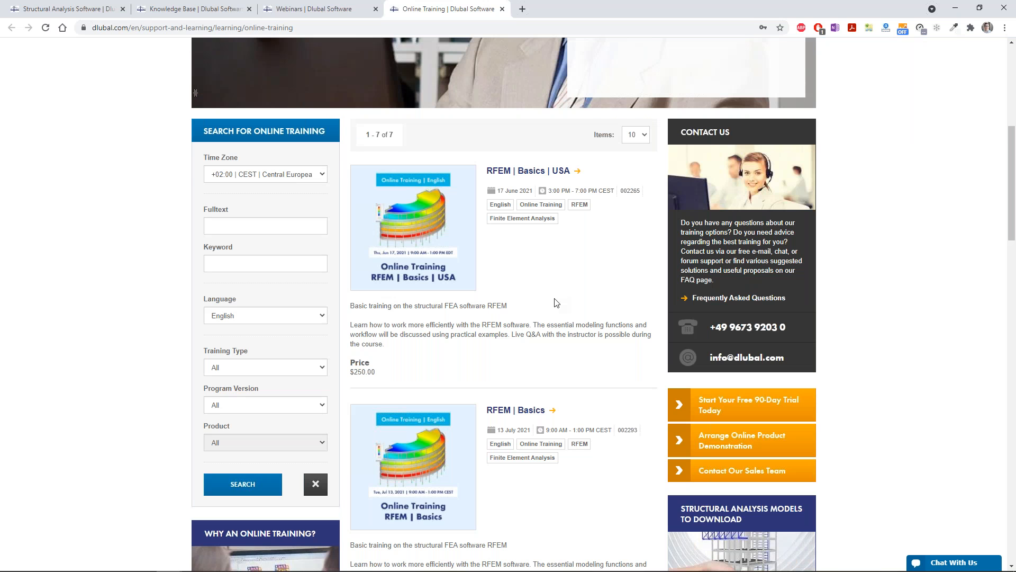
scroll(556, 303, up, 7)
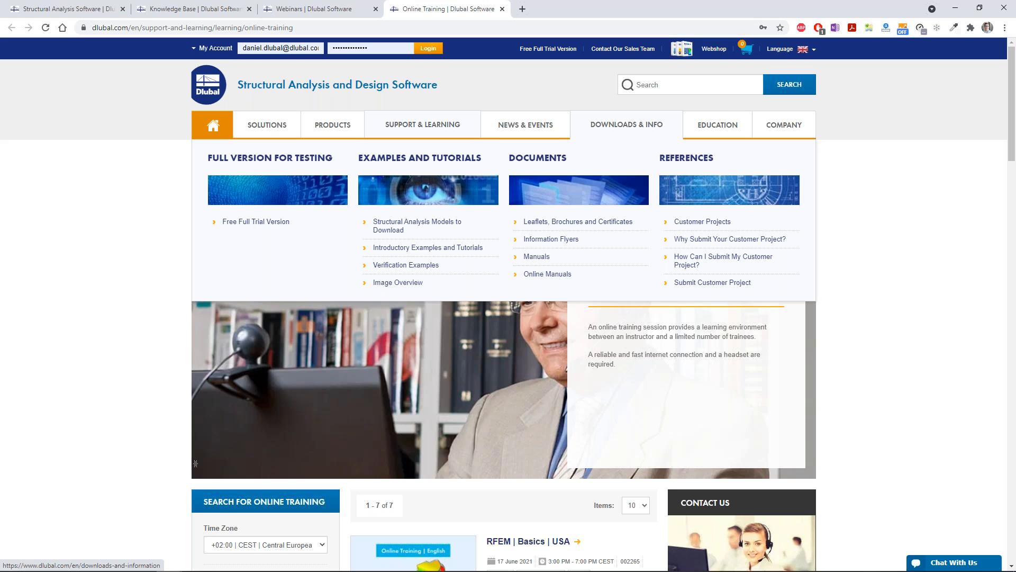
- Open the Structural Analysis Models to Download, E-Learning and Infotainment pages in new tabs
middle_click(417, 223)
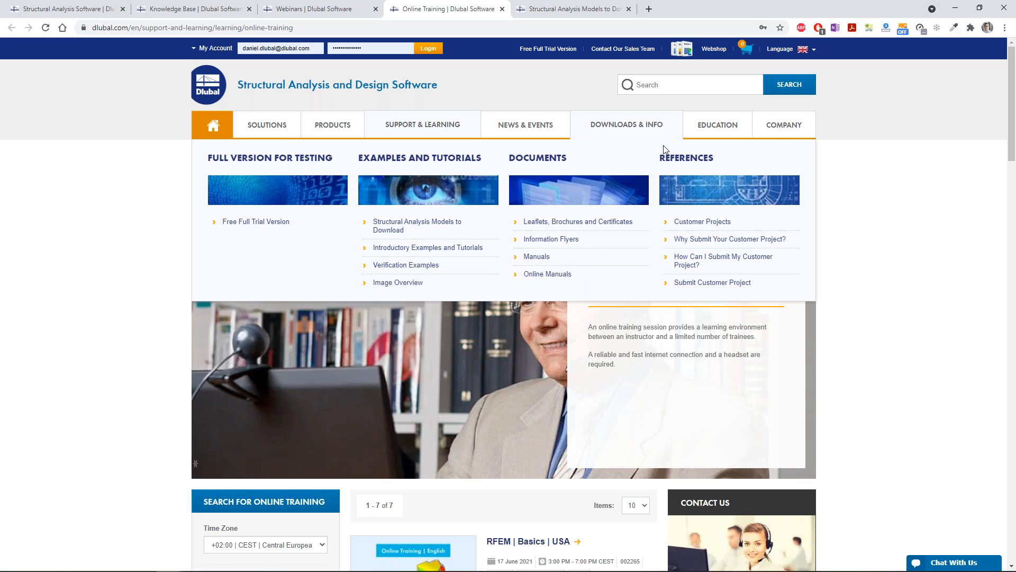
mouse_move(704, 129)
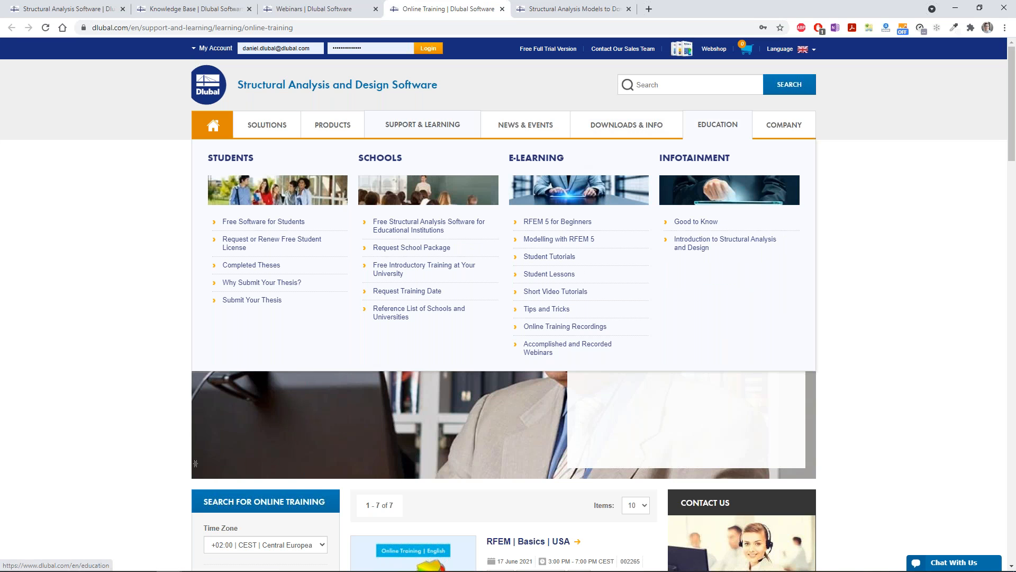
middle_click(554, 163)
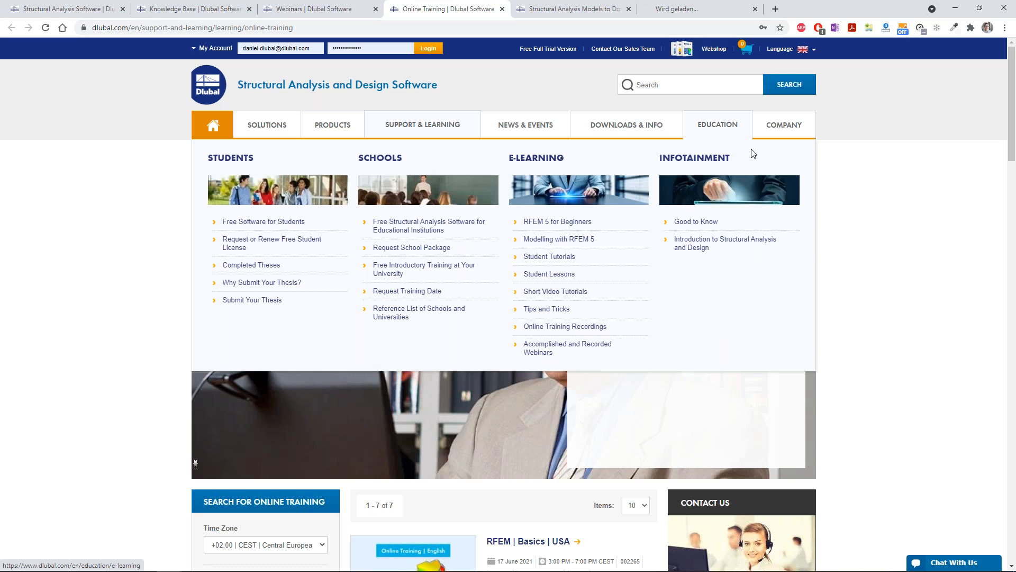
middle_click(721, 161)
- Browse the example structures on the Structural Analysis Models to Download page
key(ctrl+Tab)
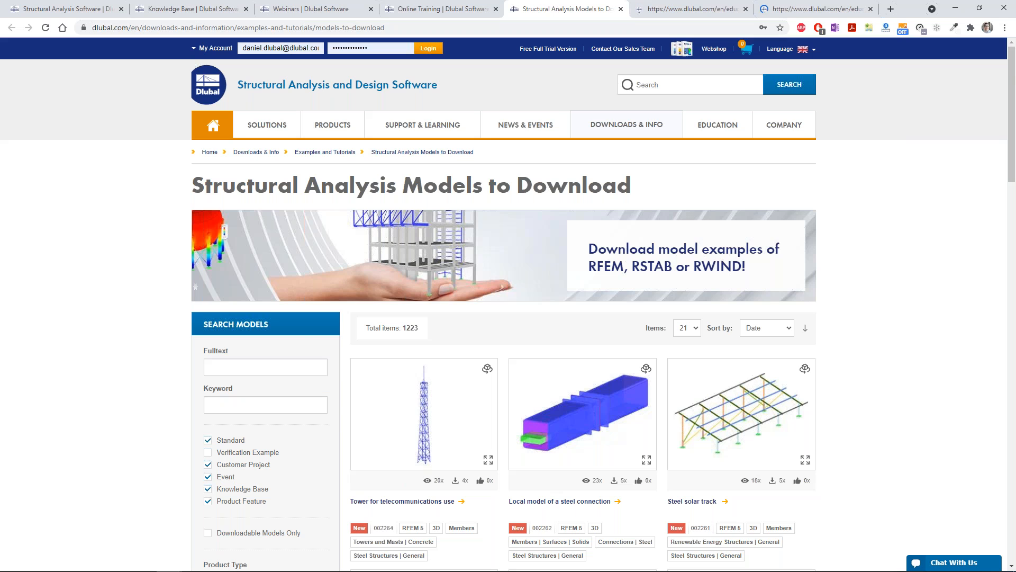
scroll(264, 309, down, 2)
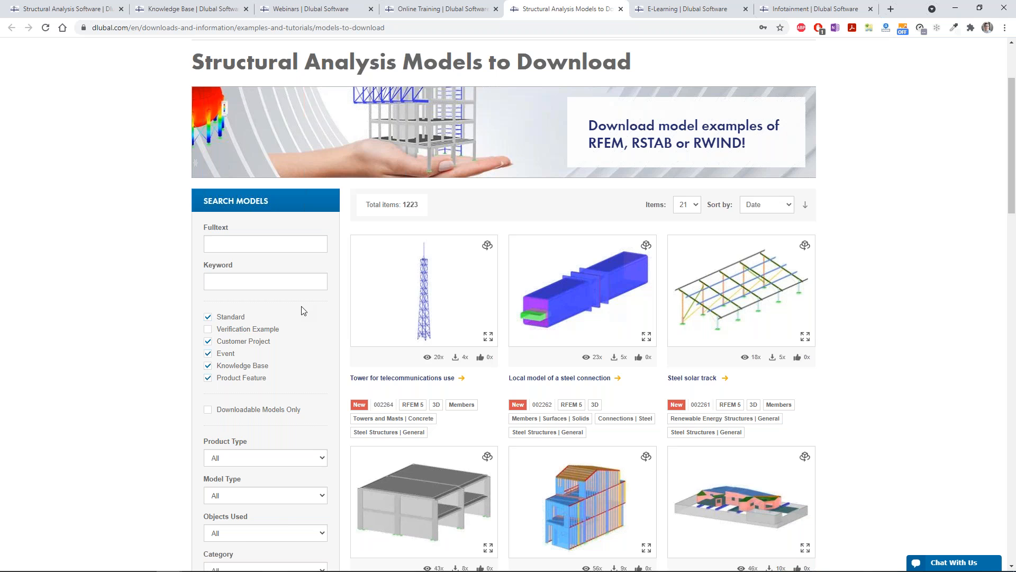
scroll(924, 293, down, 6)
scroll(848, 297, down, 4)
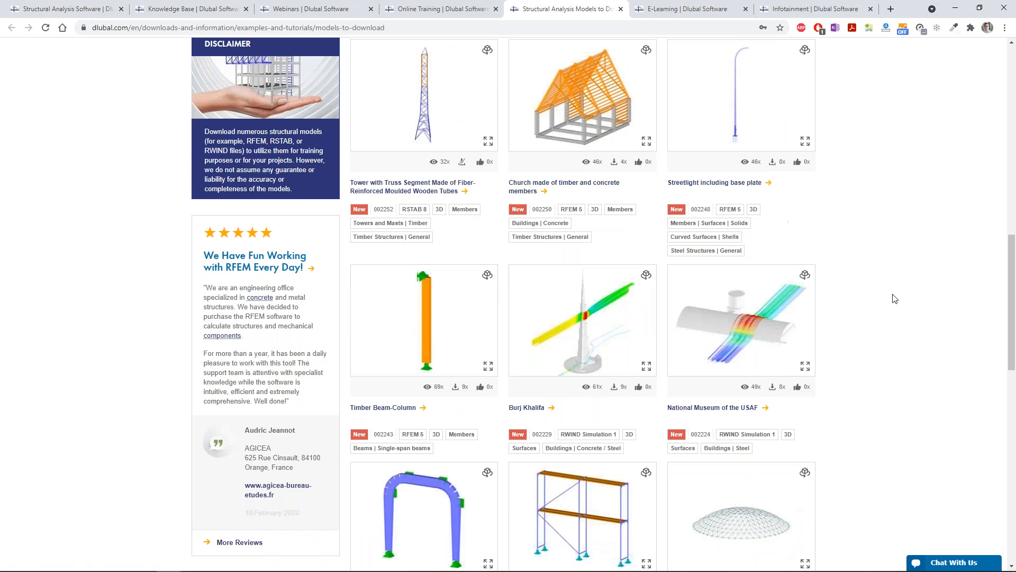
scroll(895, 300, down, 9)
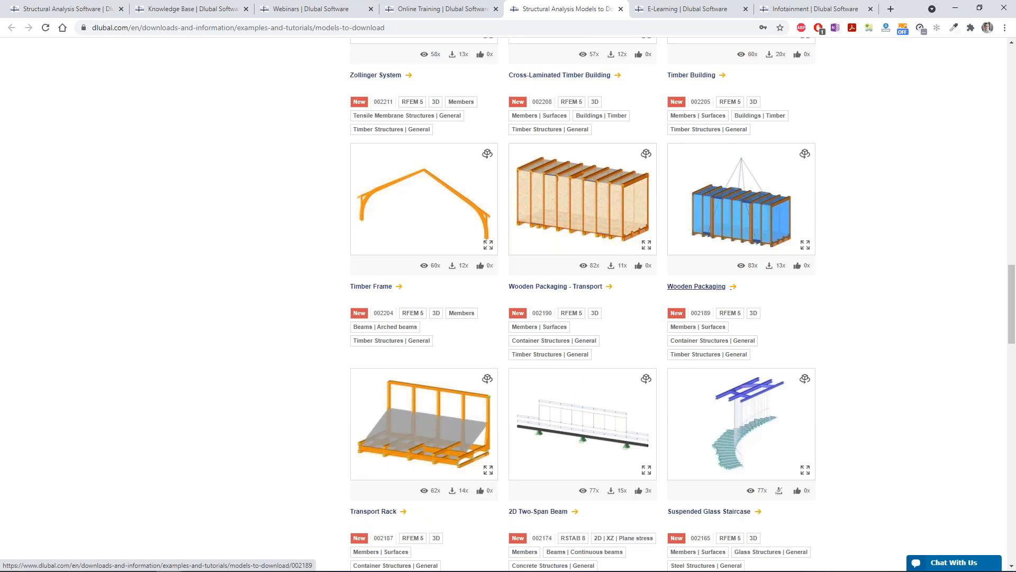
- Open the Wooden Packaging model's download page and inspect the structure in its rotatable 3D preview
click(706, 287)
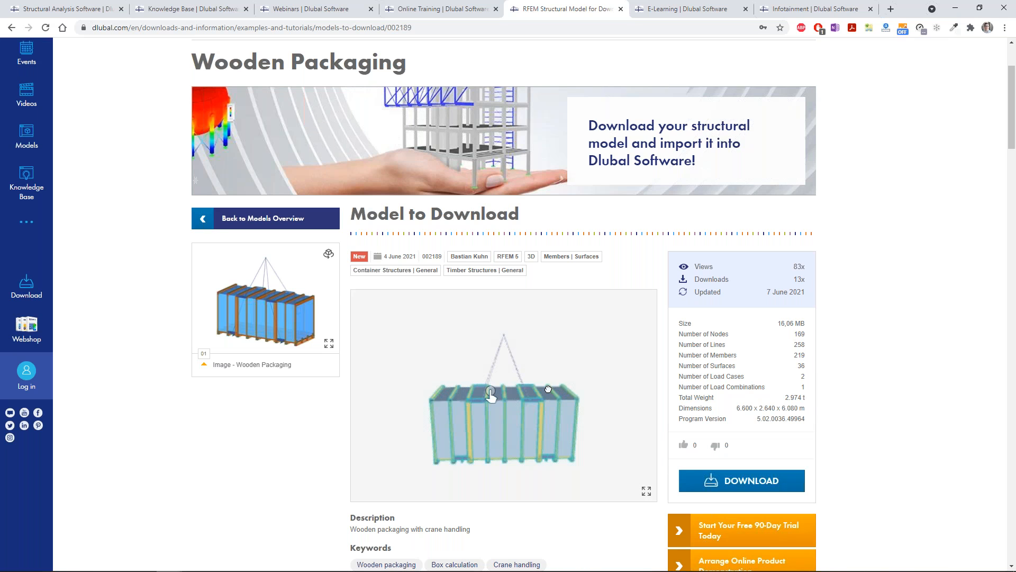
drag(500, 389, 579, 404)
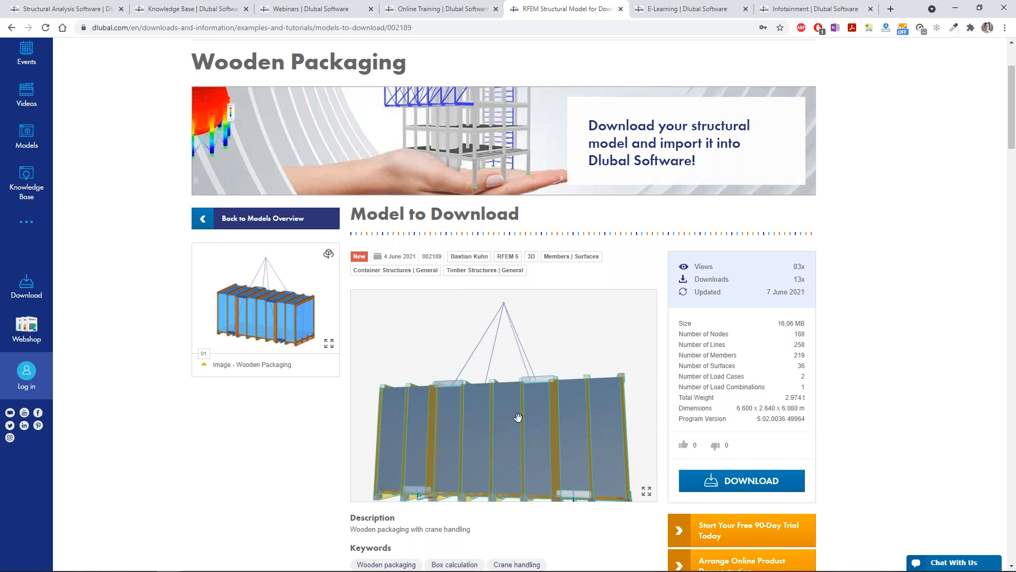
scroll(522, 415, up, 5)
scroll(522, 415, up, 1)
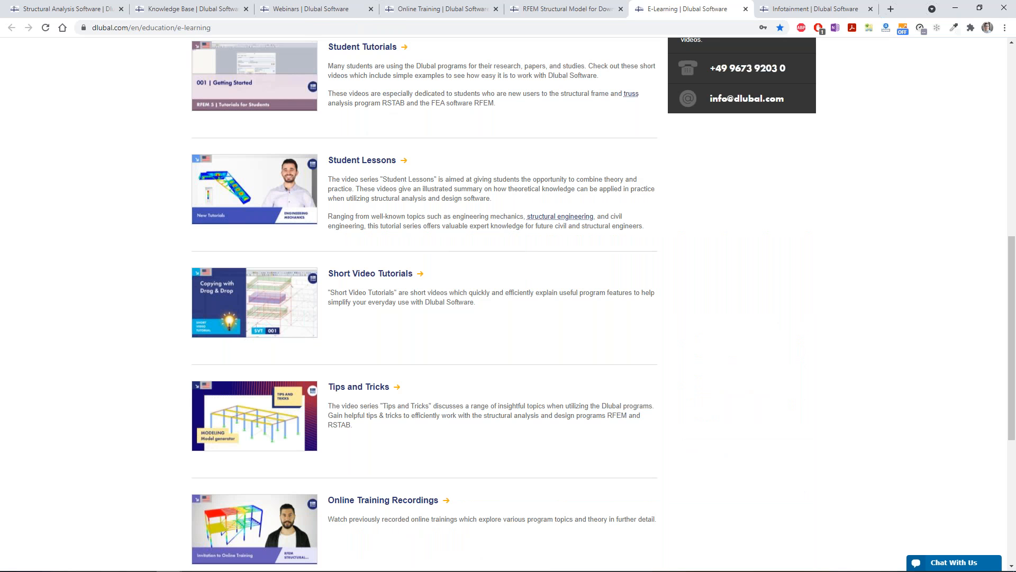
- Look through the video series on the E-Learning page and view the Infotainment | Good to Know playlist
scroll(178, 352, down, 3)
scroll(178, 351, up, 5)
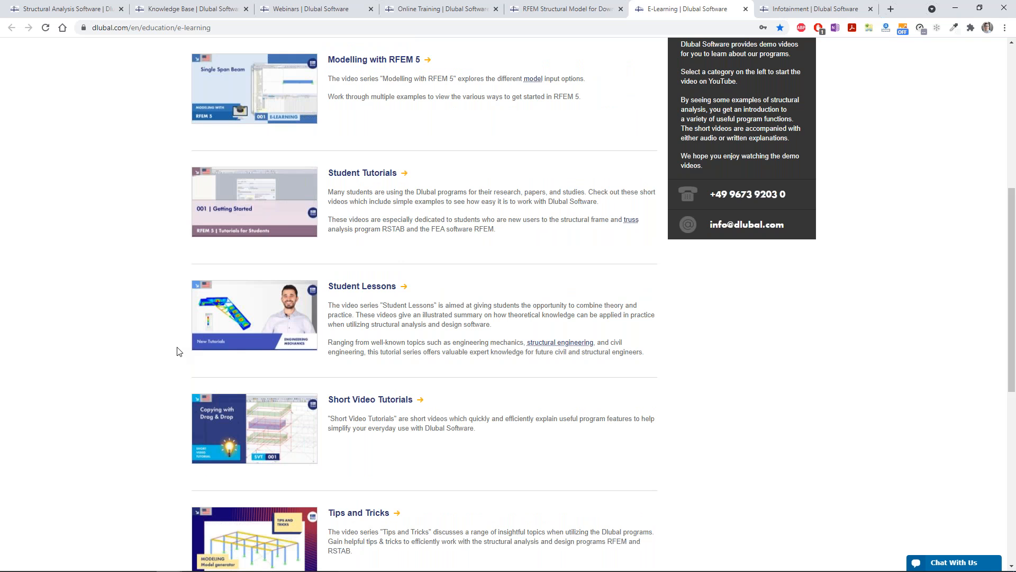
key(ctrl+Tab)
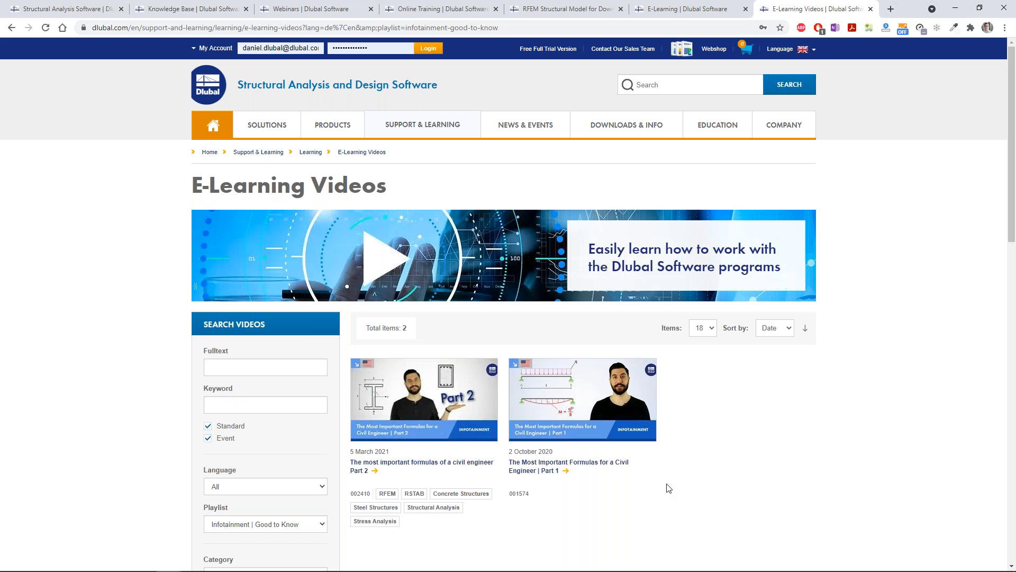
key(ctrl+l)
key(alt+Tab)
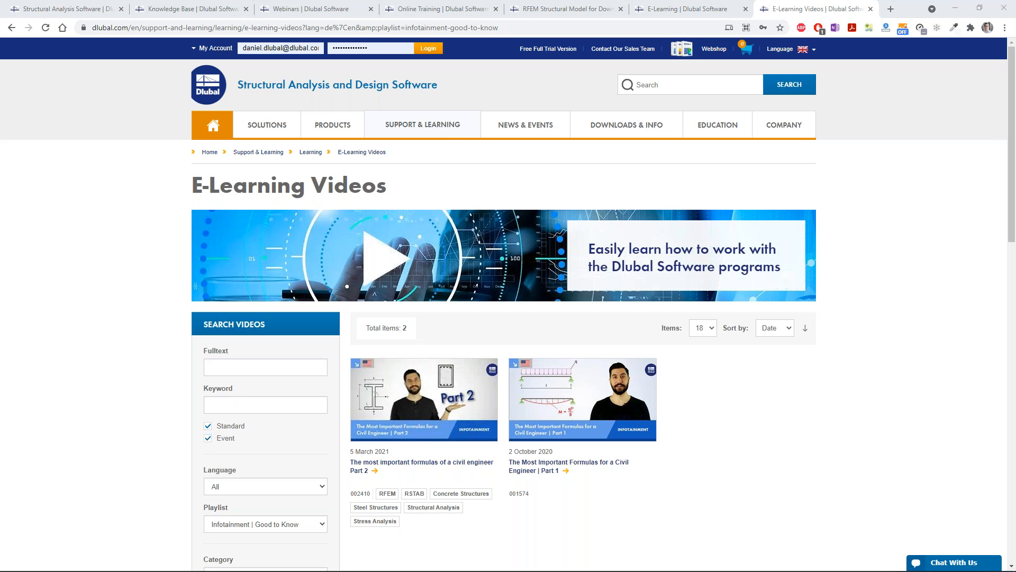